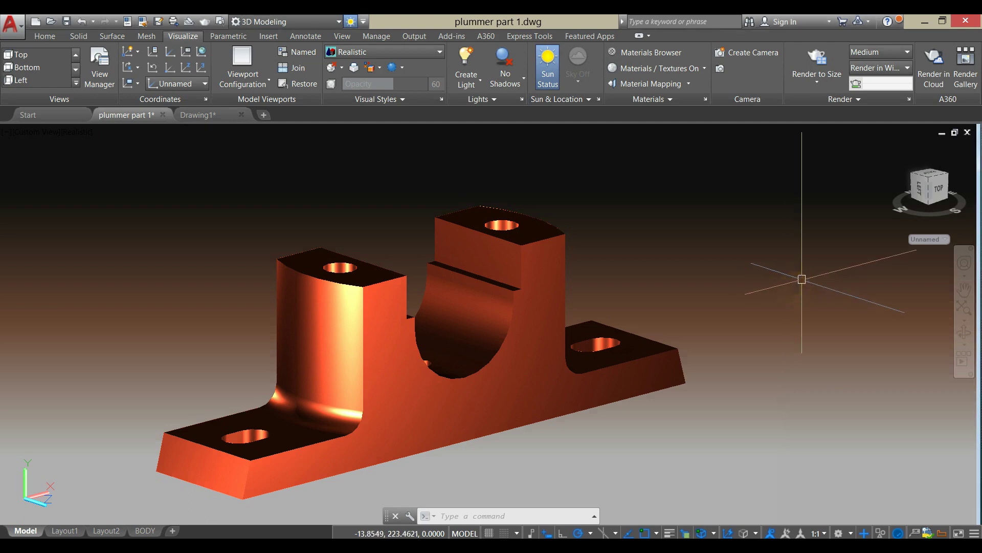
- Show the BODY layout of plummer part 1.dwg side by side with Drawing1.dwg, focused on the dimensioned top view
left_click(146, 530)
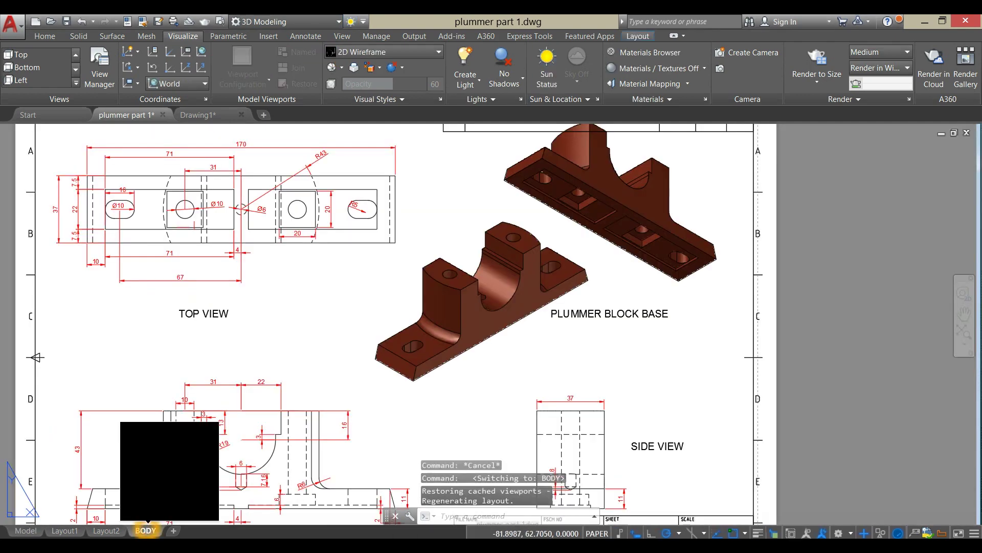
left_click(954, 133)
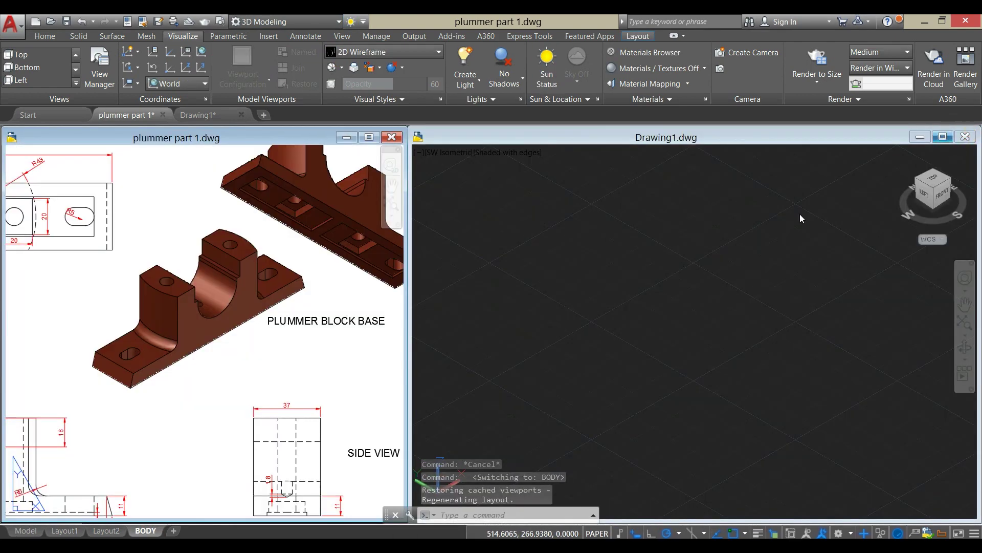
left_click(538, 326)
left_click(448, 163)
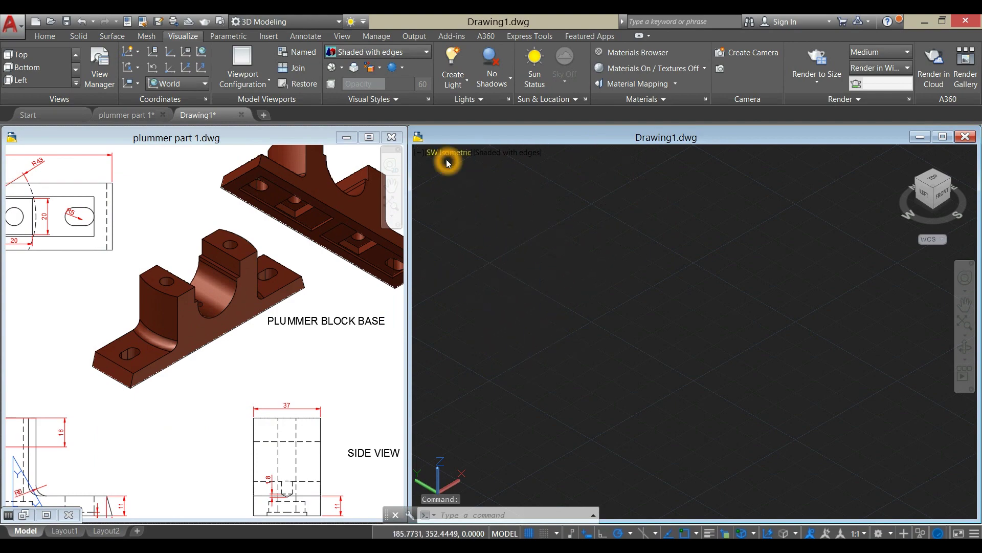
left_click(176, 407)
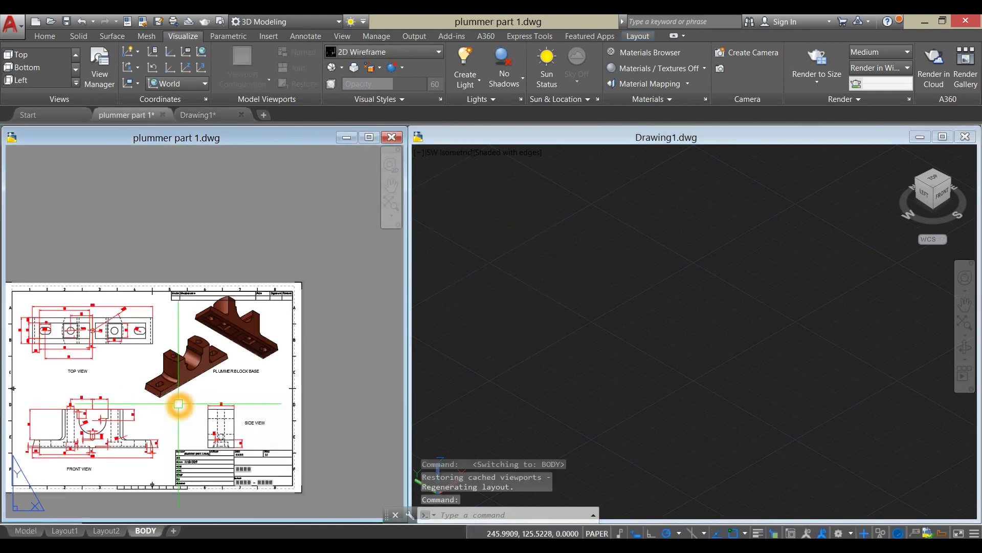
scroll(177, 353, "up", 5)
middle_click_drag(193, 351, 190, 396)
- Set the model view of Drawing1.dwg to Top
left_click(470, 267)
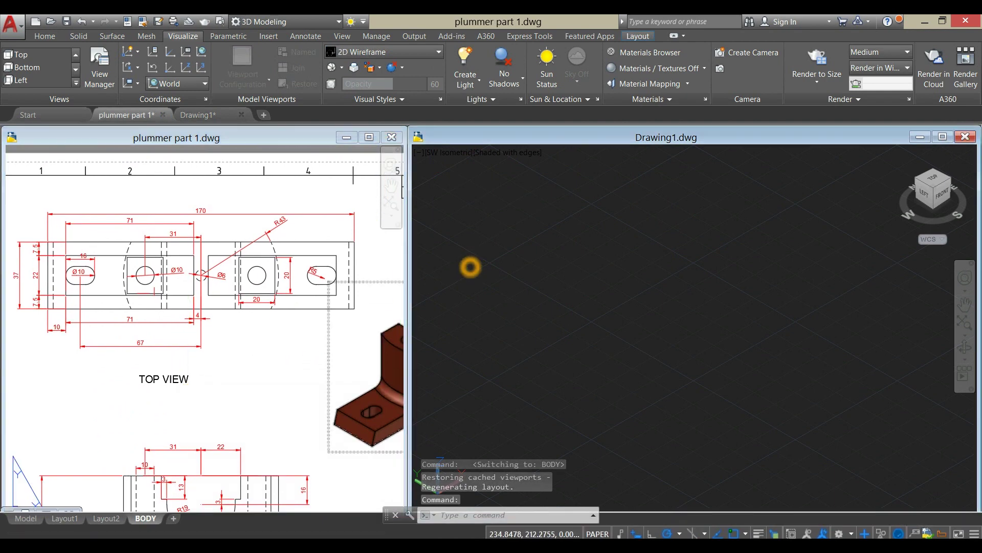
left_click(441, 153)
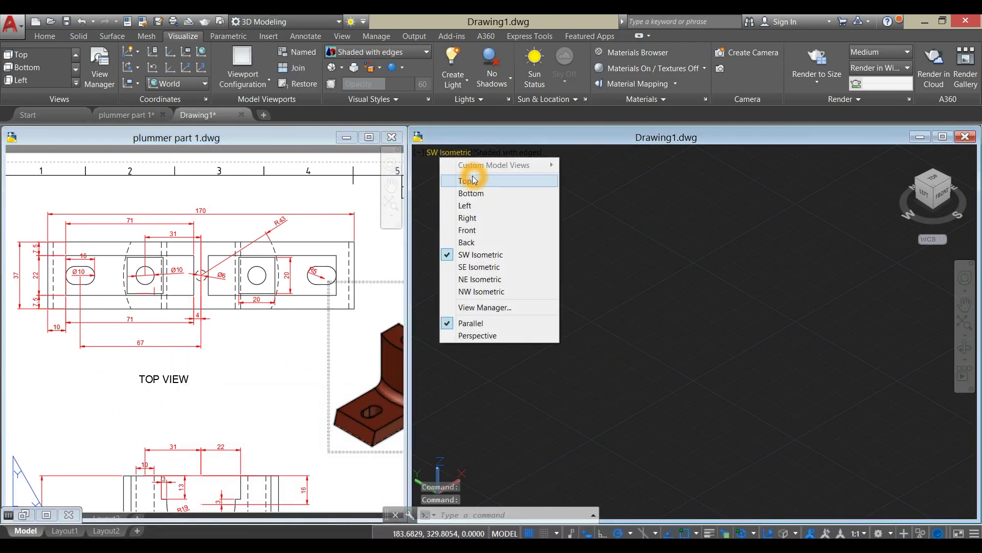
left_click(492, 179)
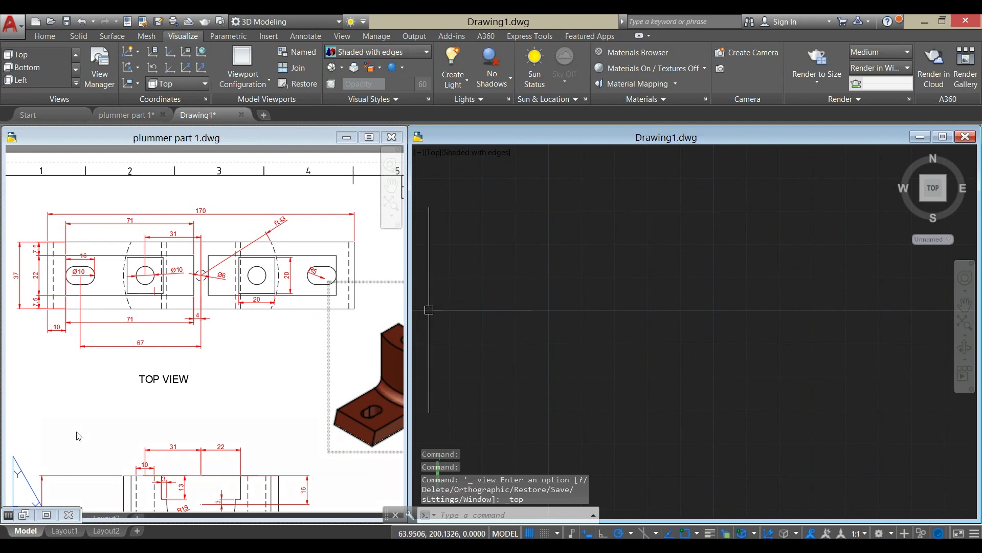
left_click(109, 418)
left_click(620, 286)
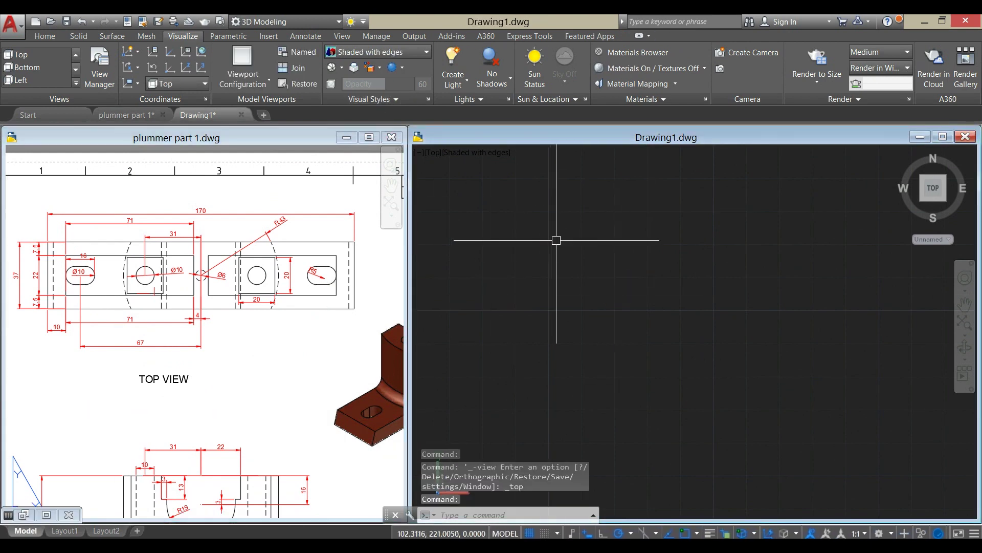
- Draw the base outline in Drawing1.dwg as a closed rectangular polyline, 170 long and 37 high
left_click(53, 38)
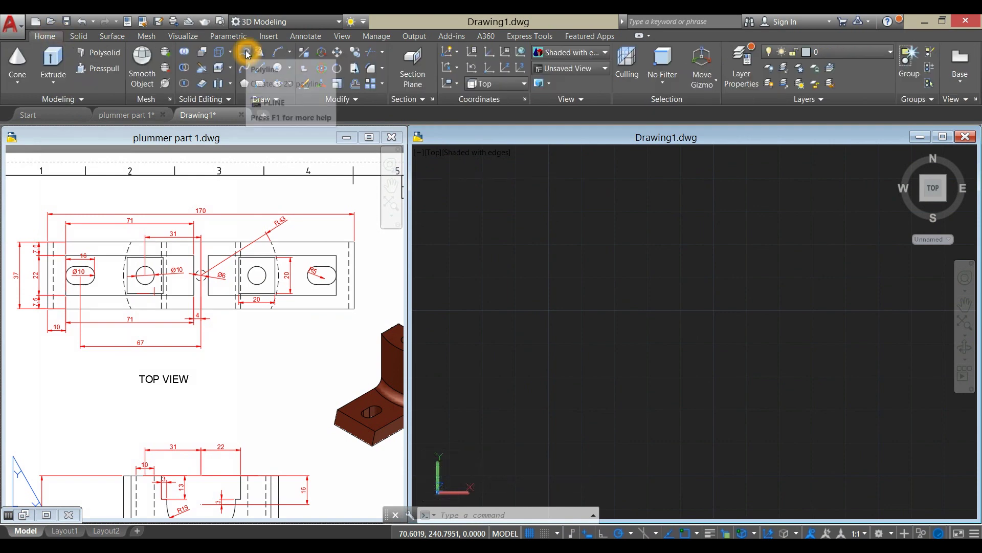
left_click(246, 54)
left_click(548, 326)
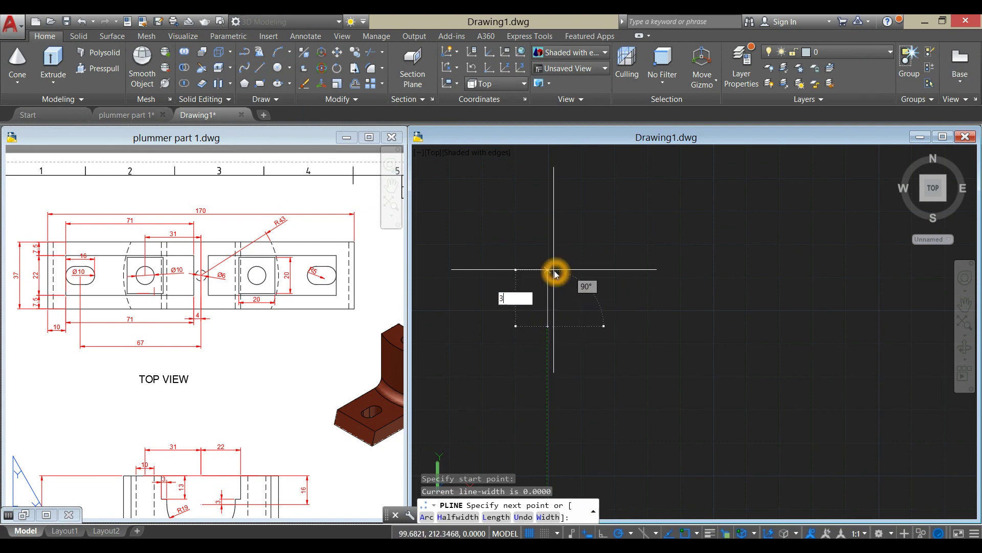
key("Return")
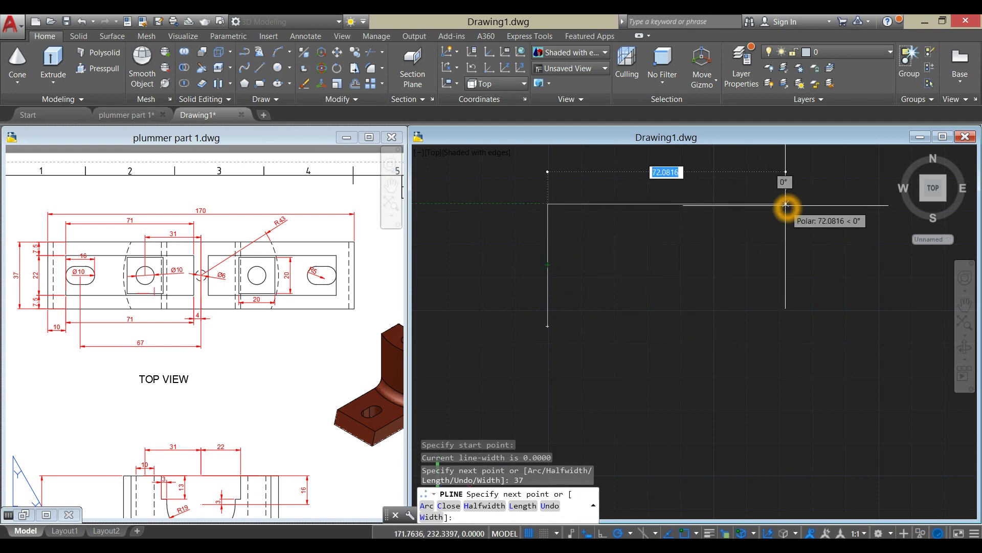
key("Return")
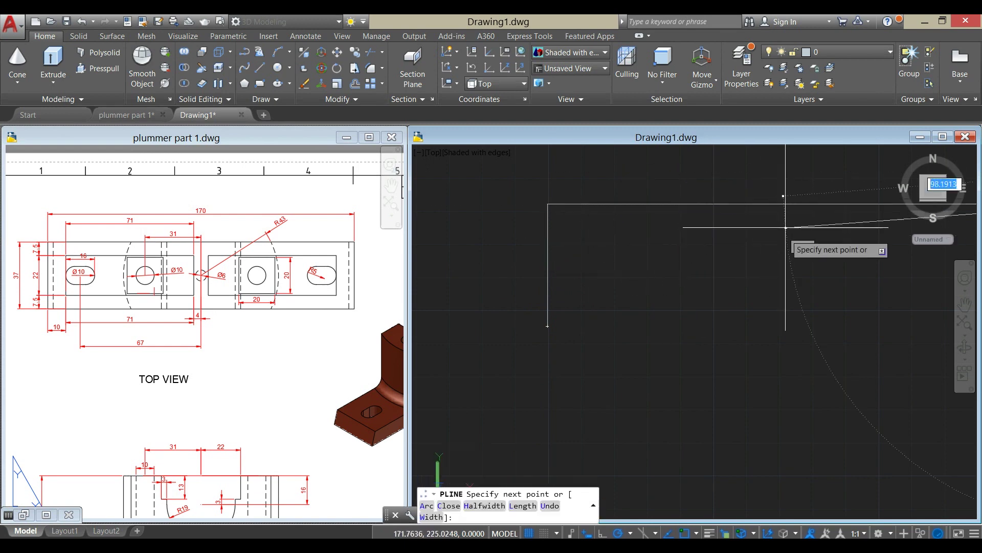
scroll(726, 279, "down", 5)
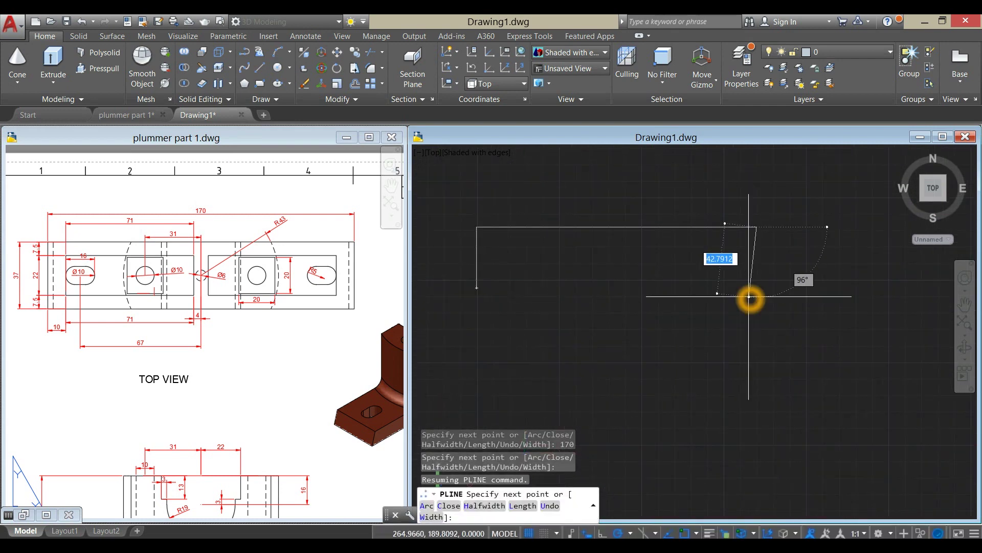
scroll(728, 304, "up", 3)
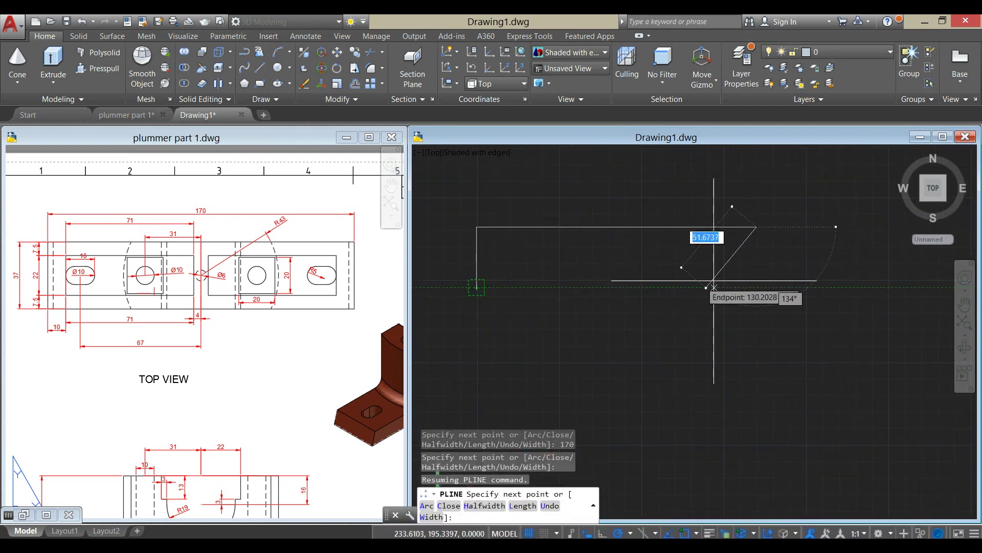
left_click(763, 283)
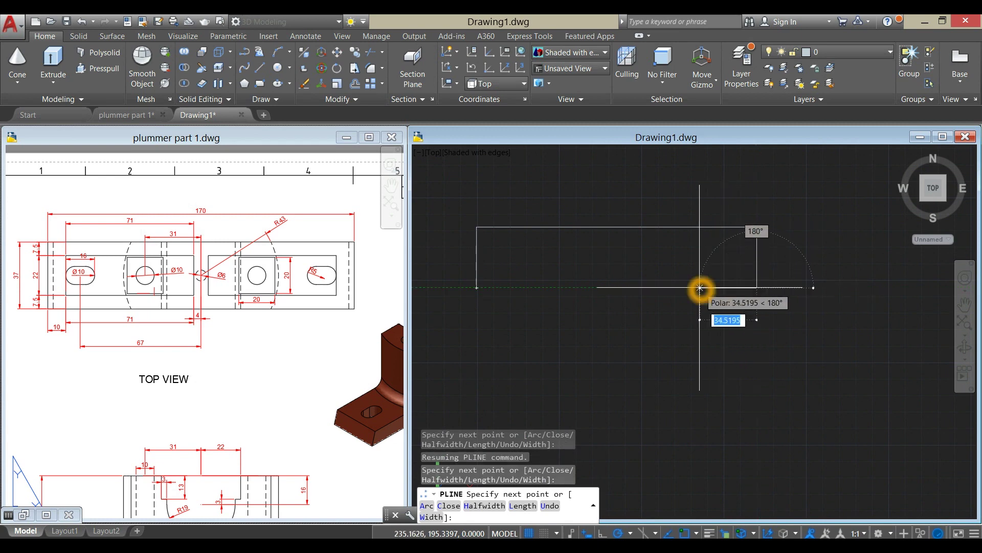
type("c")
key("Return")
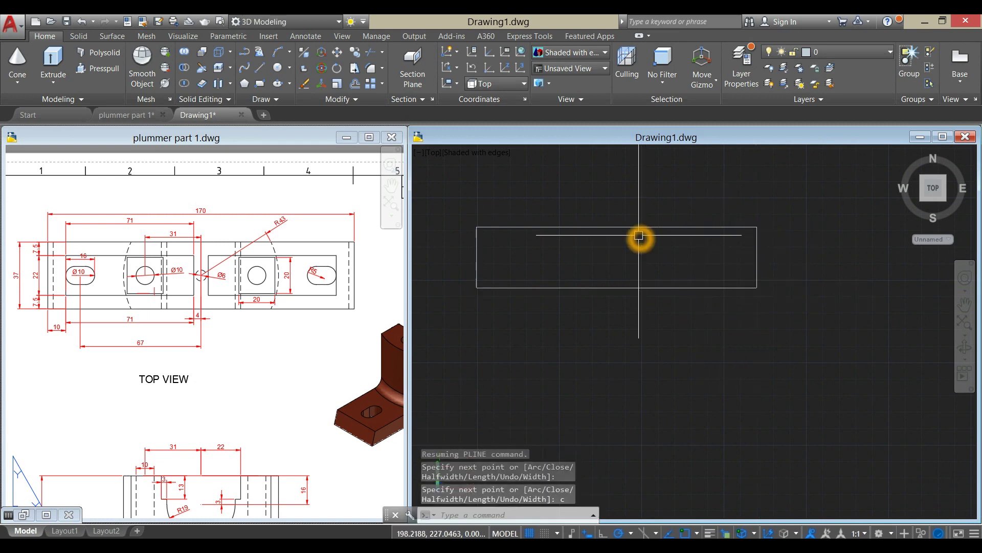
left_click(638, 229)
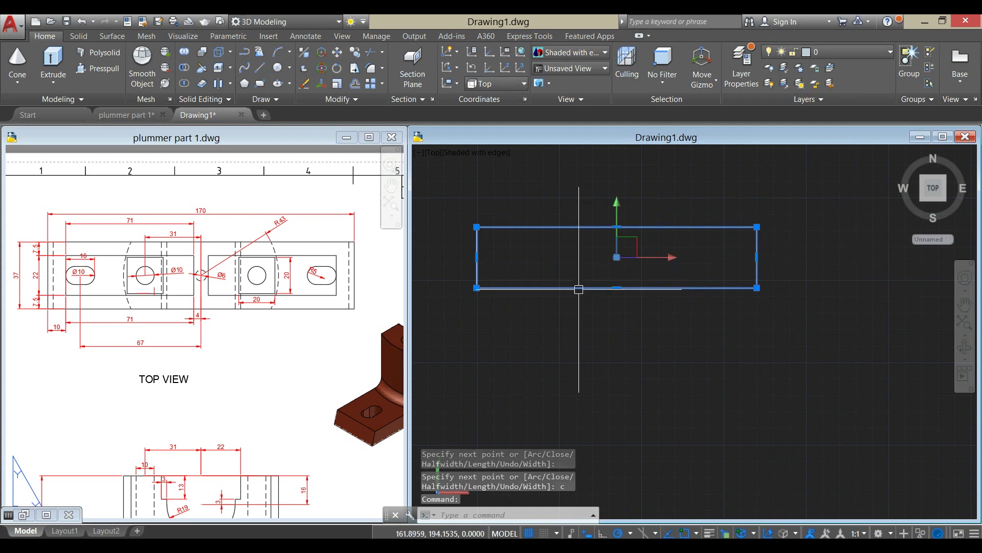
key("Escape")
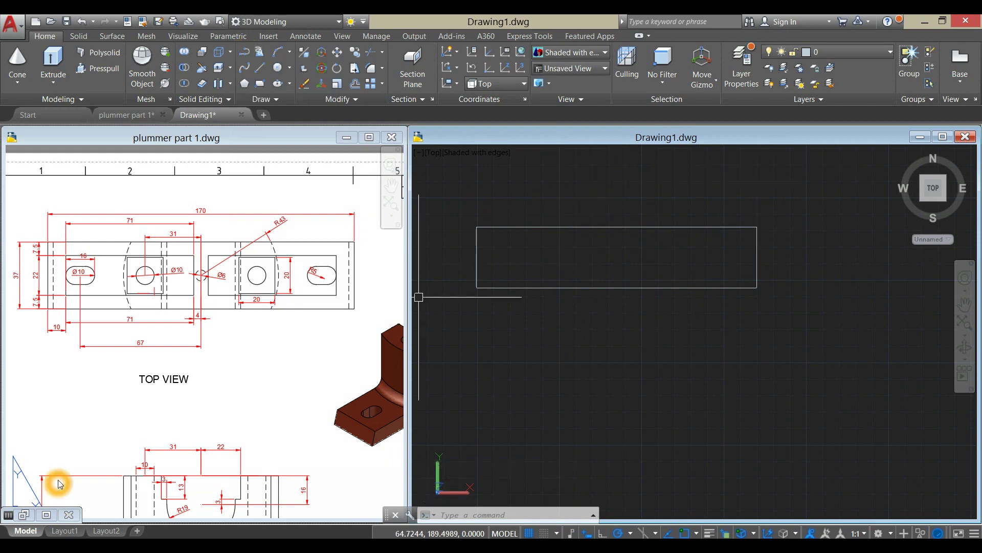
- Draw a vertical centre line between the midpoints of the rectangle's two long sides
left_click(85, 438)
scroll(103, 392, "up", 2)
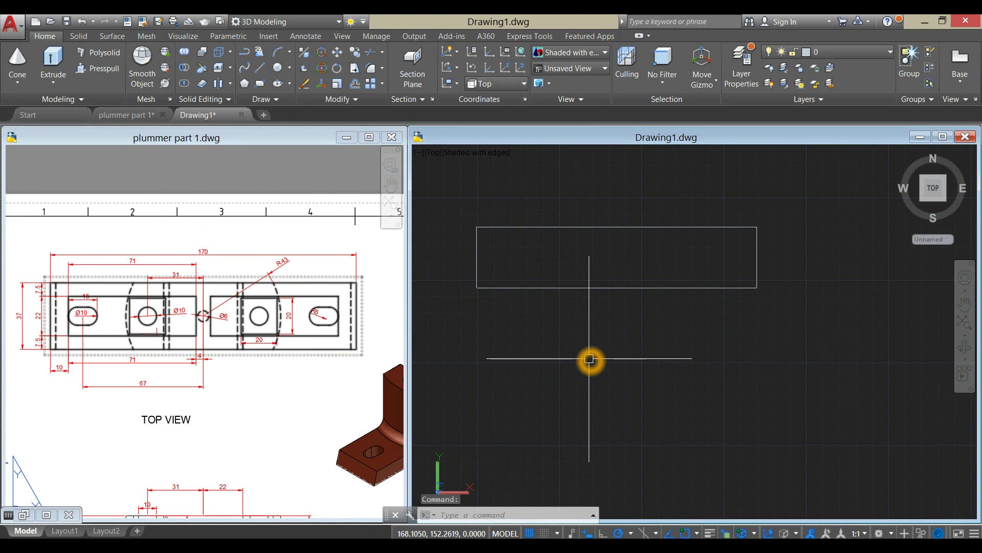
type("L")
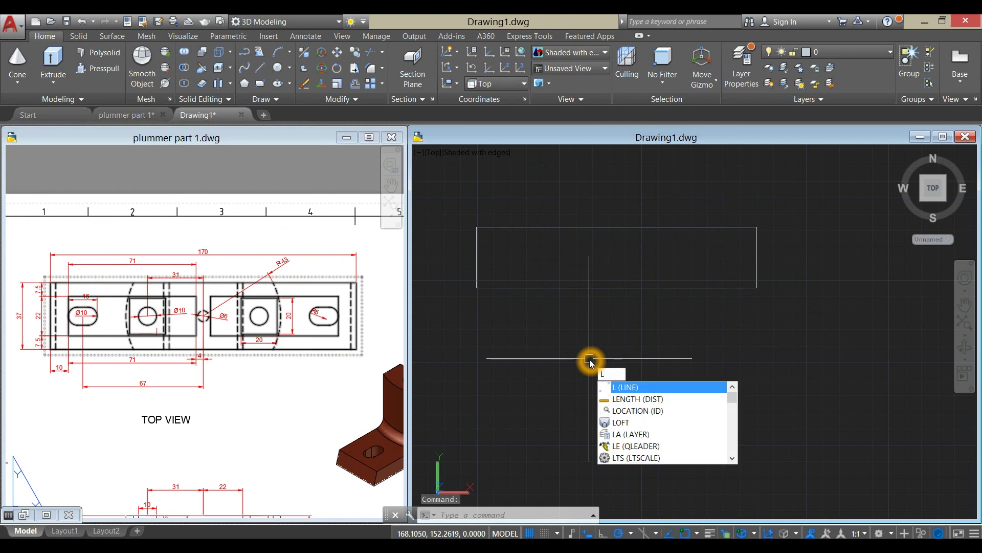
key("Return")
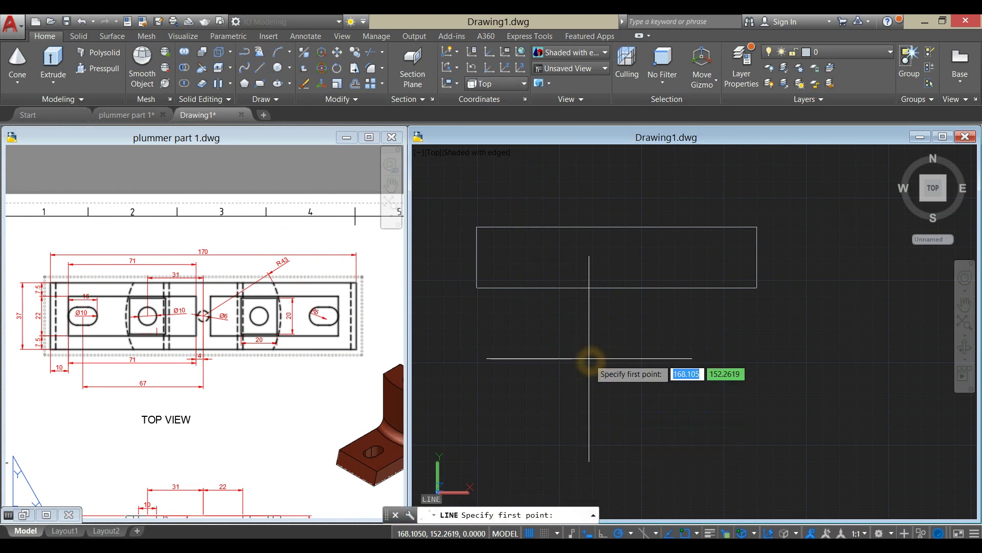
left_click(617, 286)
left_click(617, 226)
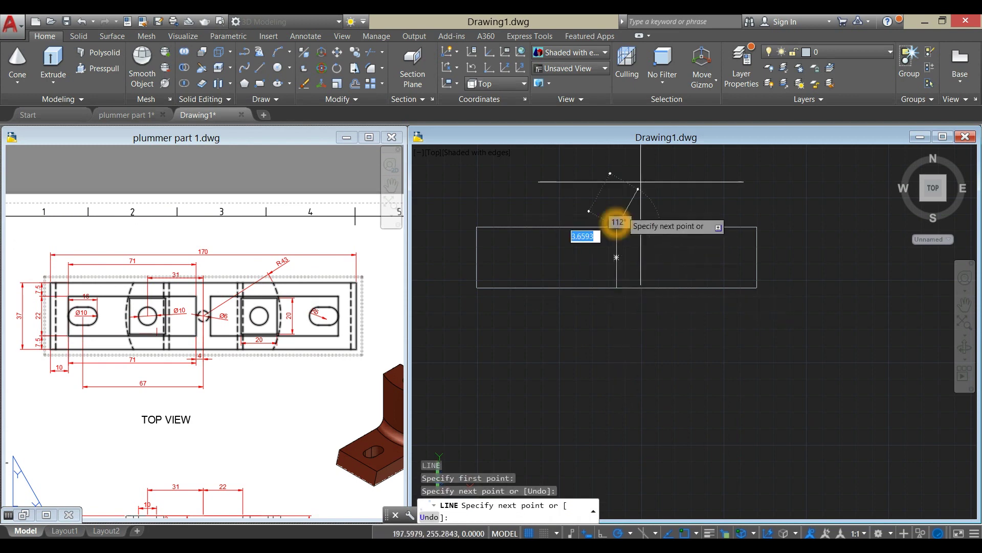
right_click(644, 170)
left_click(659, 188)
- Draw a circle of diameter 10 centred 31 units to the left of the centre line's midpoint
left_click(154, 416)
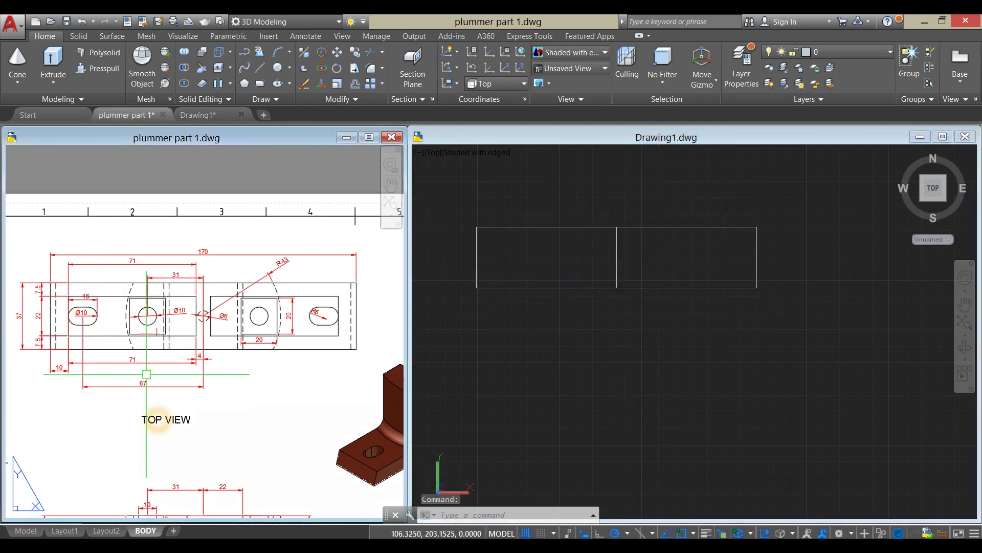
scroll(153, 352, "up", 2)
middle_click_drag(153, 352, 209, 363)
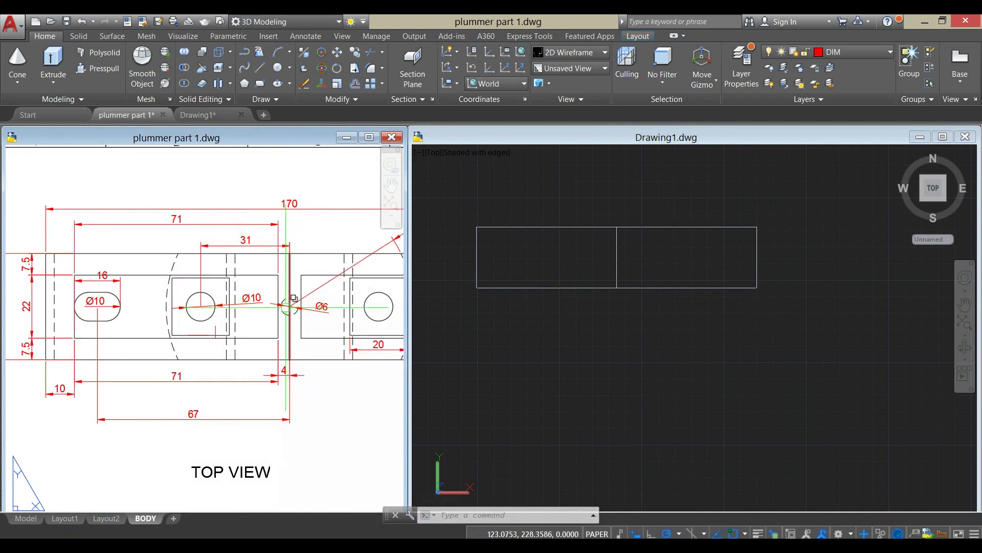
left_click(572, 337)
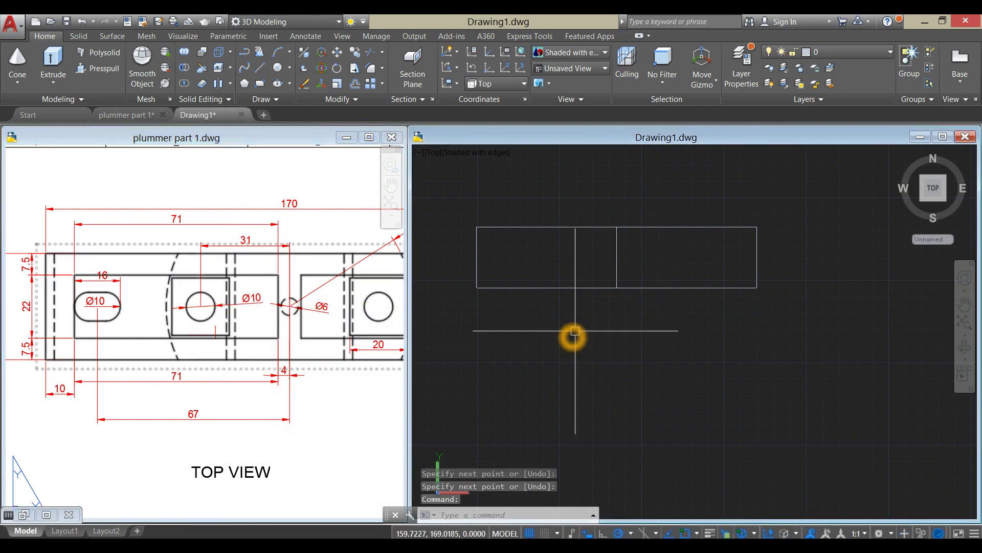
type("C")
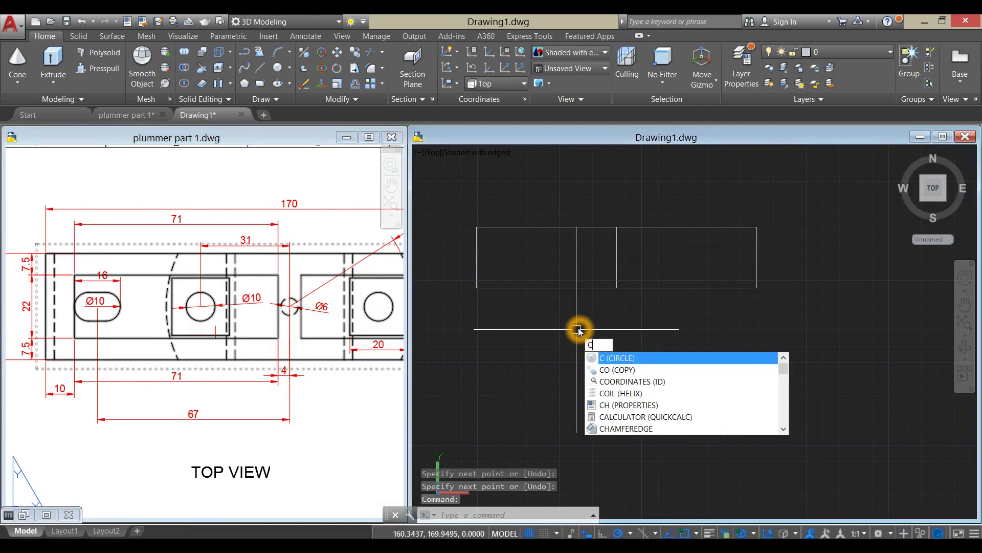
key("Return")
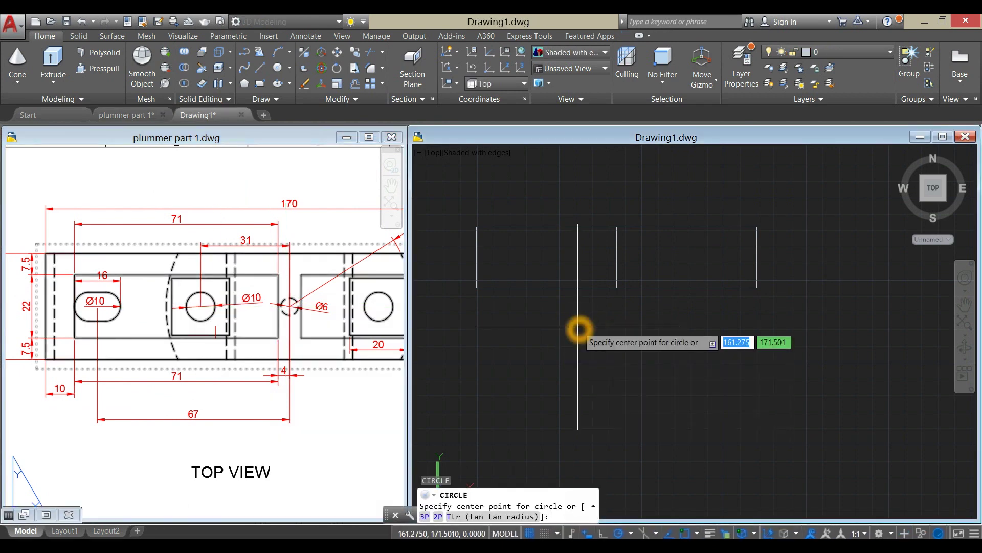
left_click(616, 257)
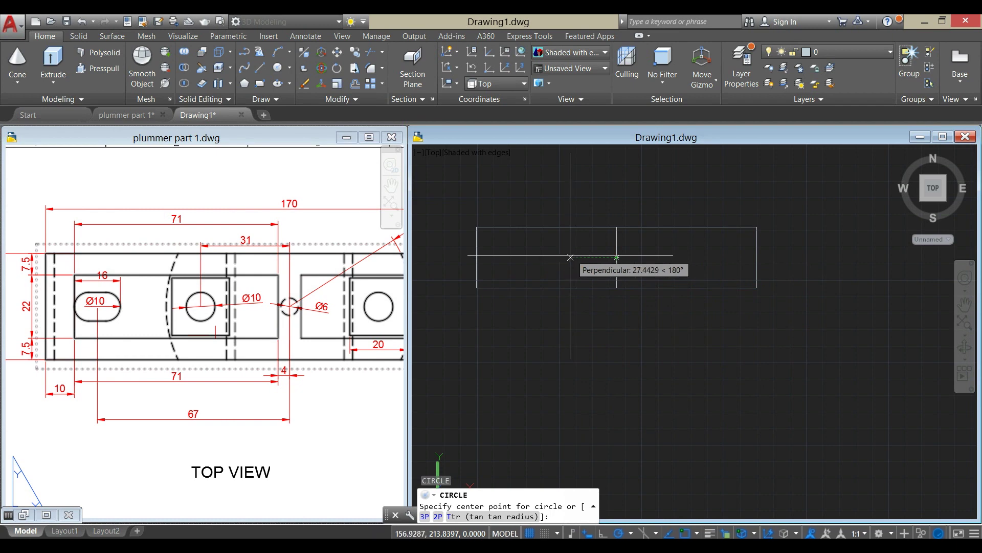
type("31")
key("Return")
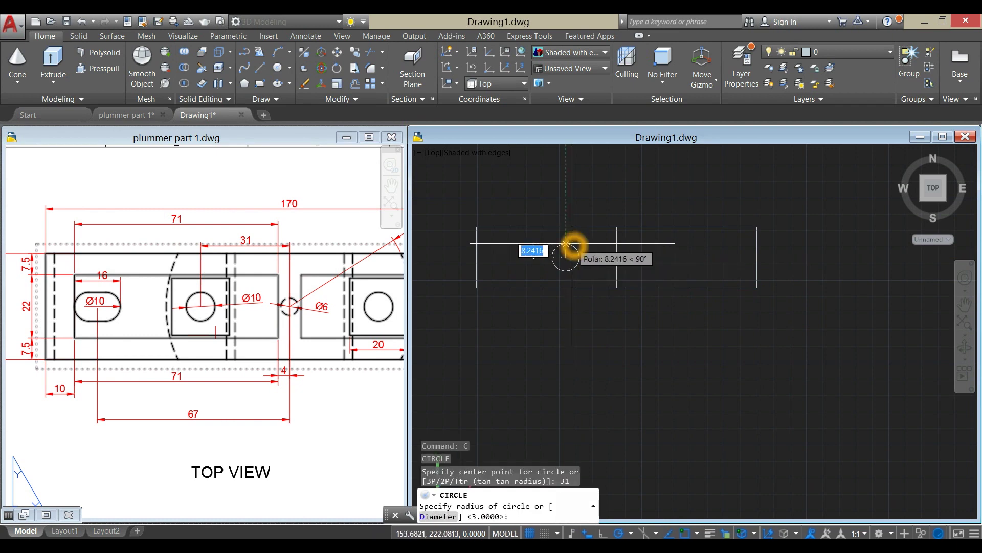
type("d")
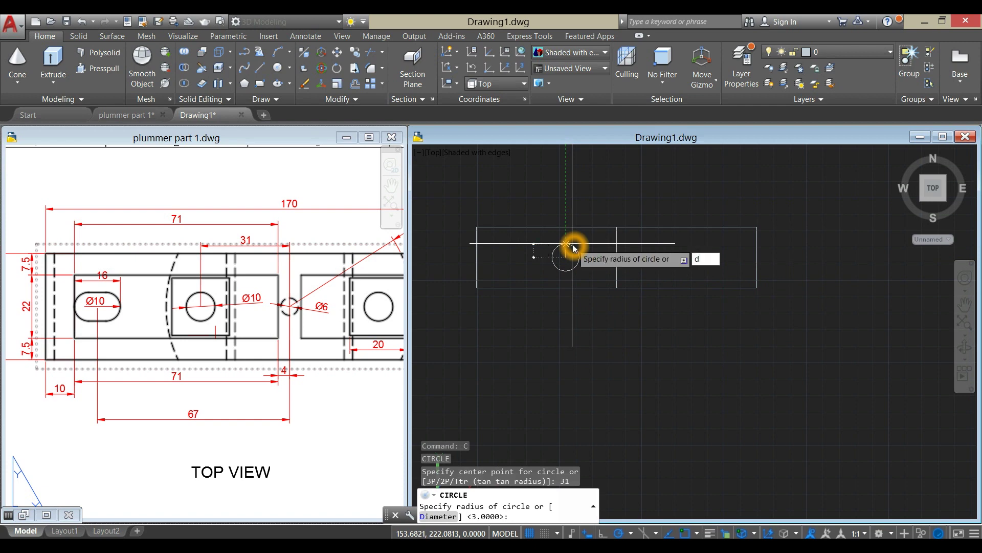
key("Return")
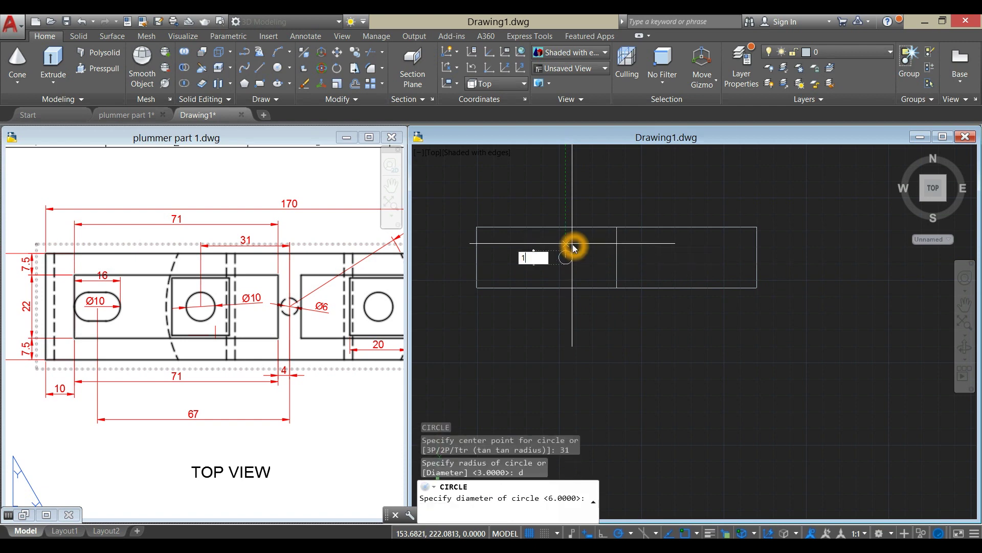
key("Return")
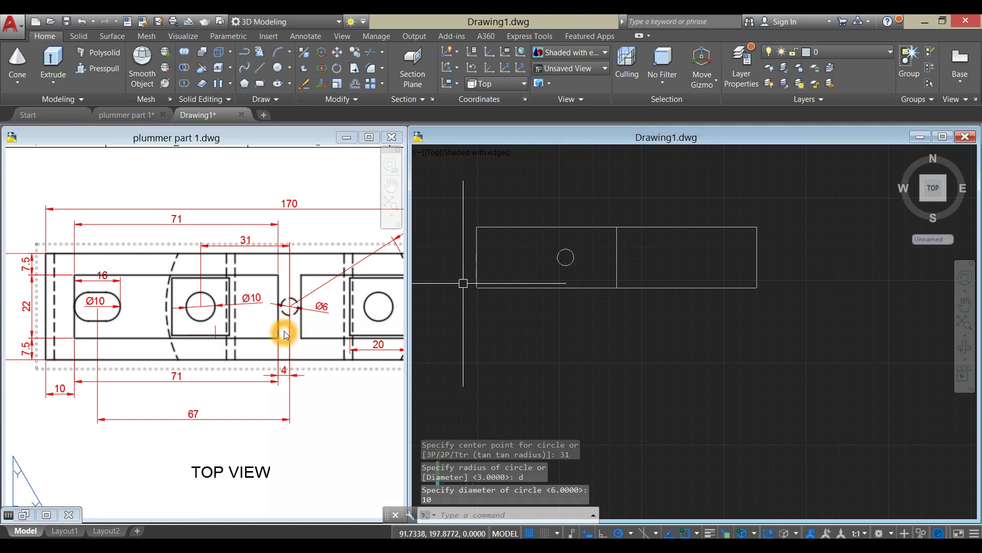
- Draw a closed 20 by 20 square polyline centred on the diameter-10 circle, starting 10 units directly above the circle's centre
left_click(352, 389)
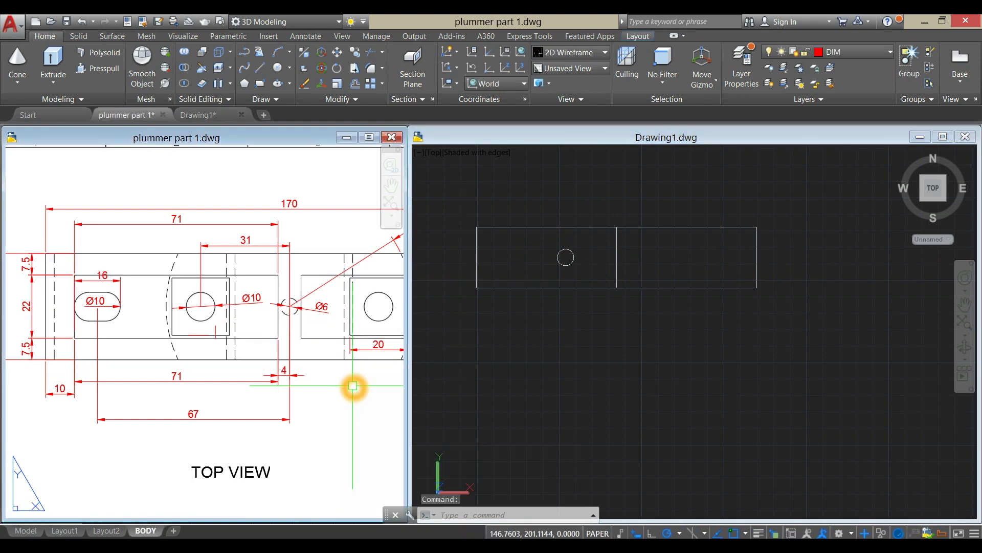
middle_click_drag(334, 391, 266, 407)
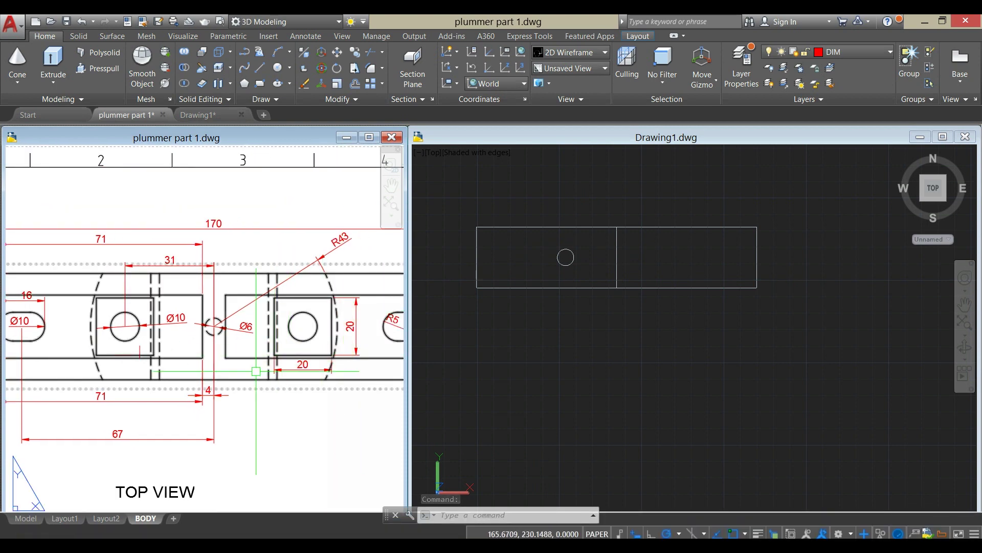
middle_click_drag(259, 371, 354, 371)
left_click(354, 371)
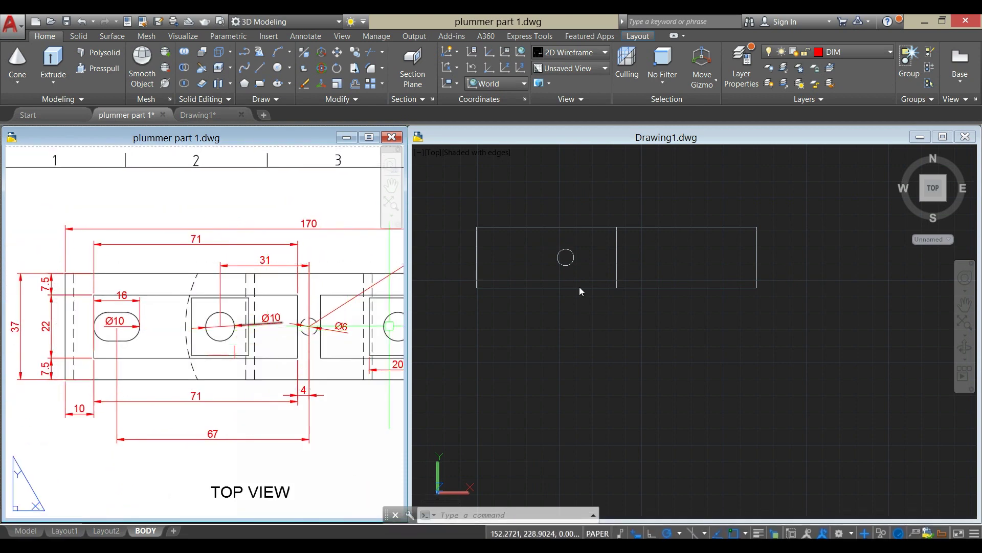
left_click(614, 345)
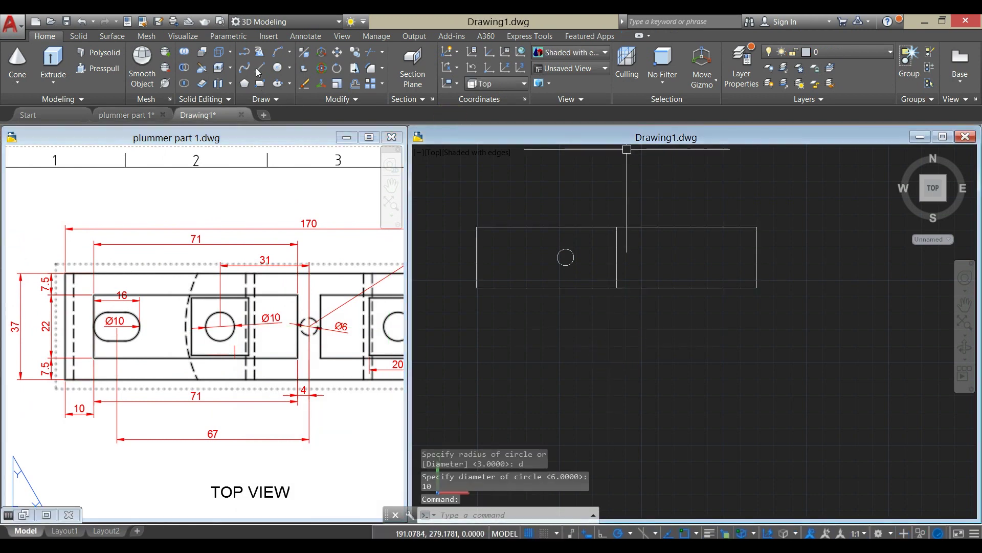
left_click(244, 52)
scroll(565, 265, "up", 3)
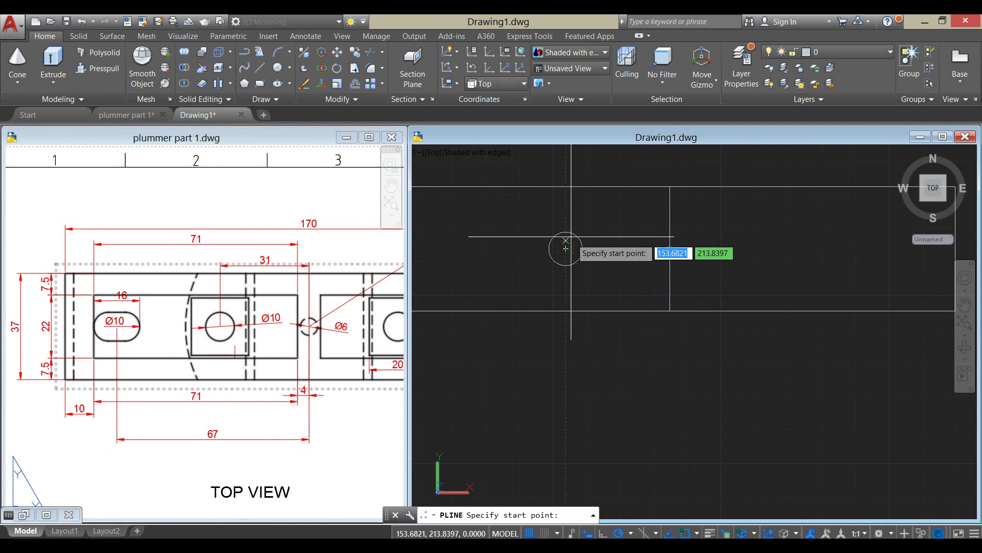
left_click(567, 208)
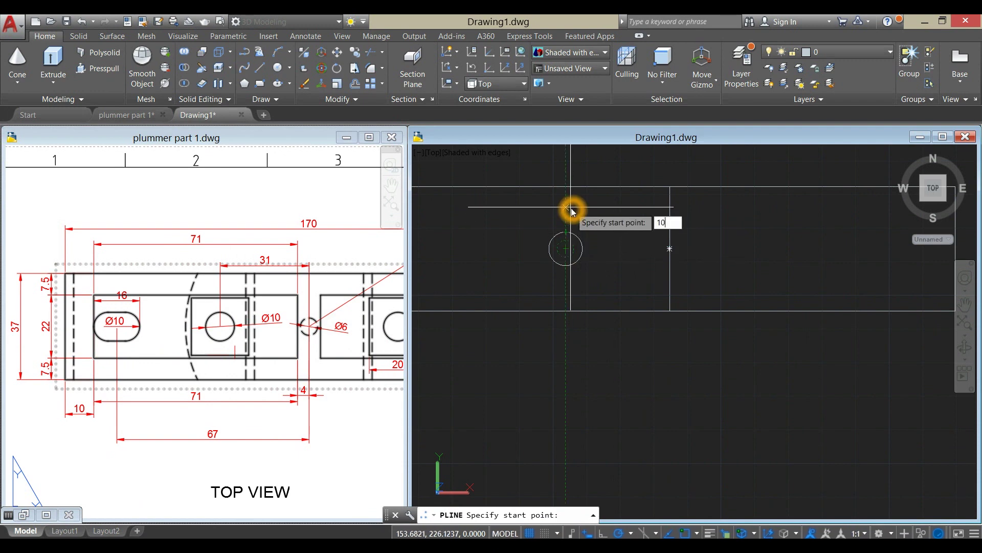
key("Return")
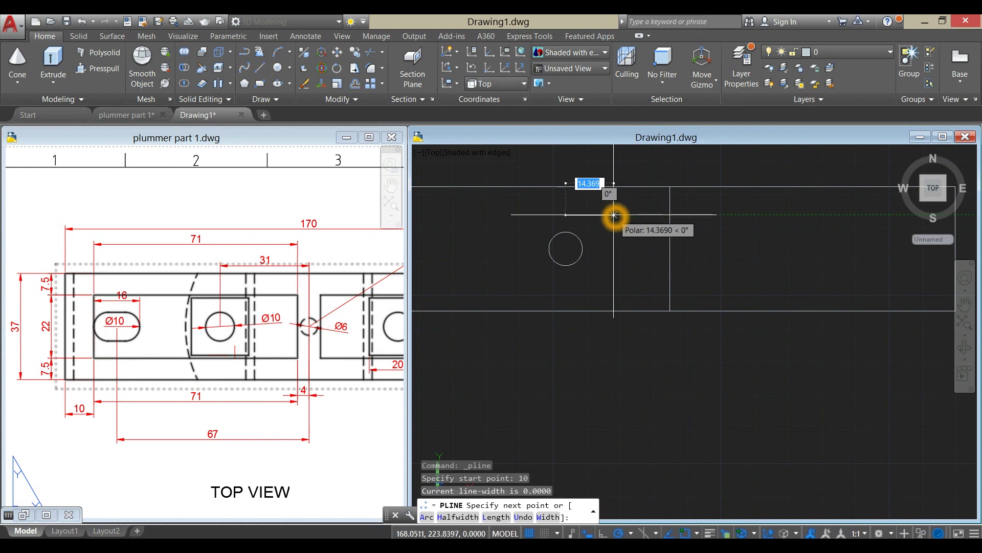
key("Return")
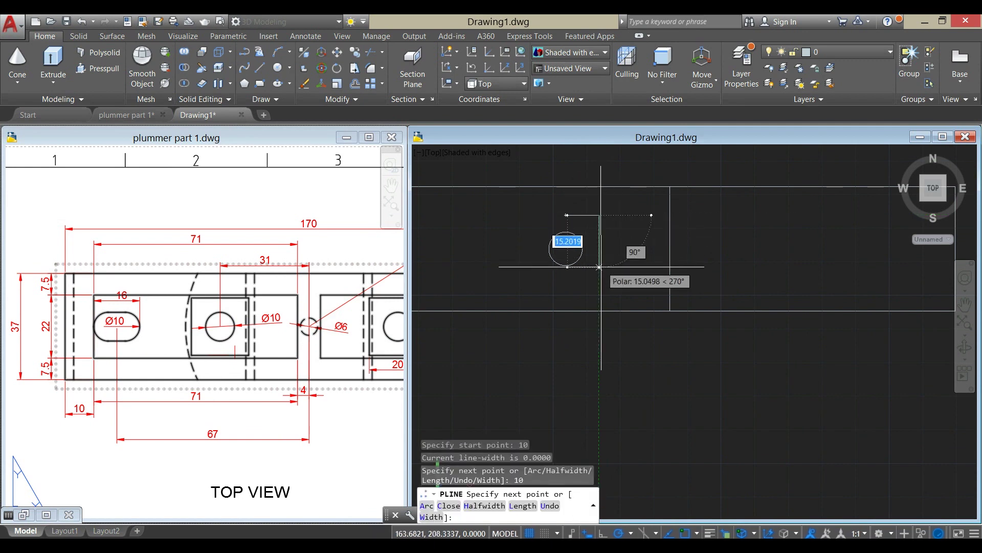
type("20")
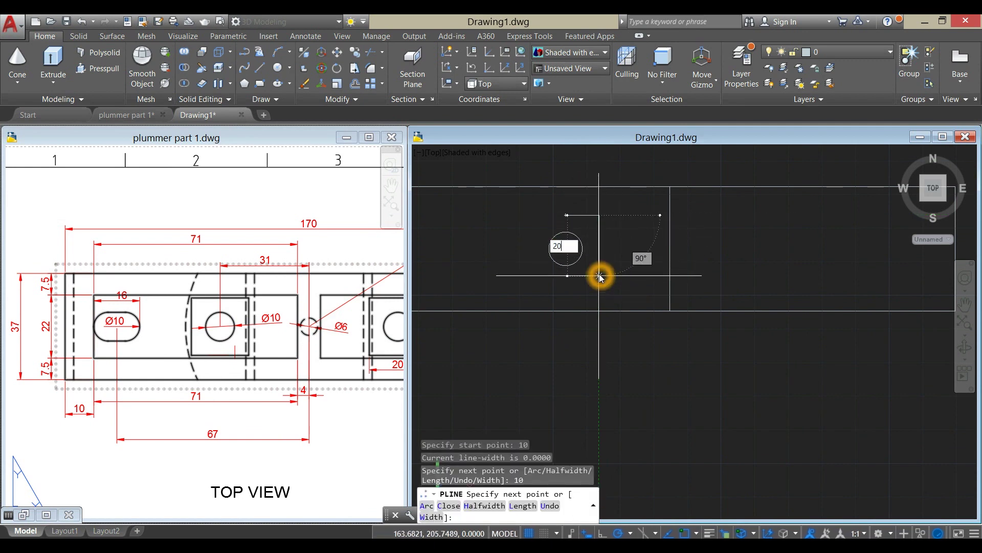
key("Return")
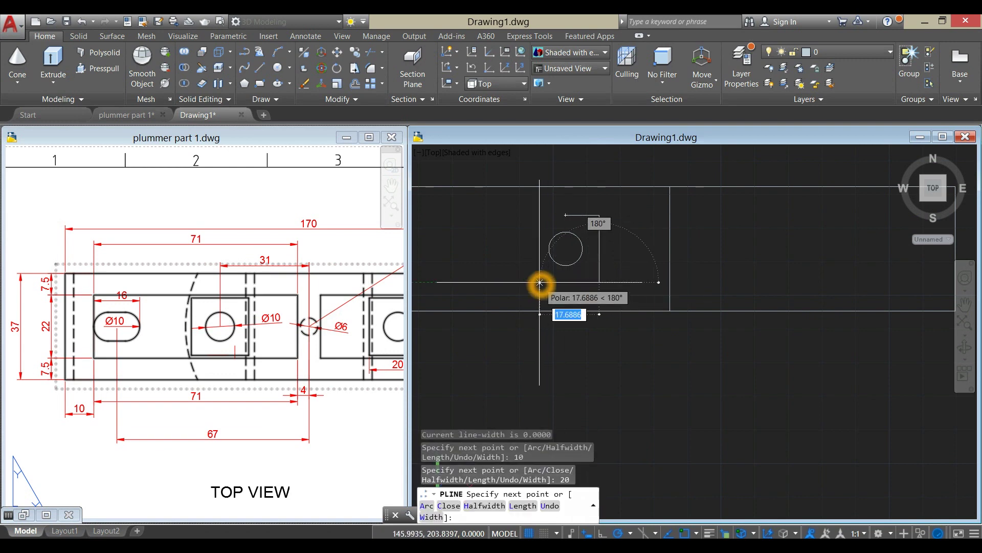
type("20")
key("Return")
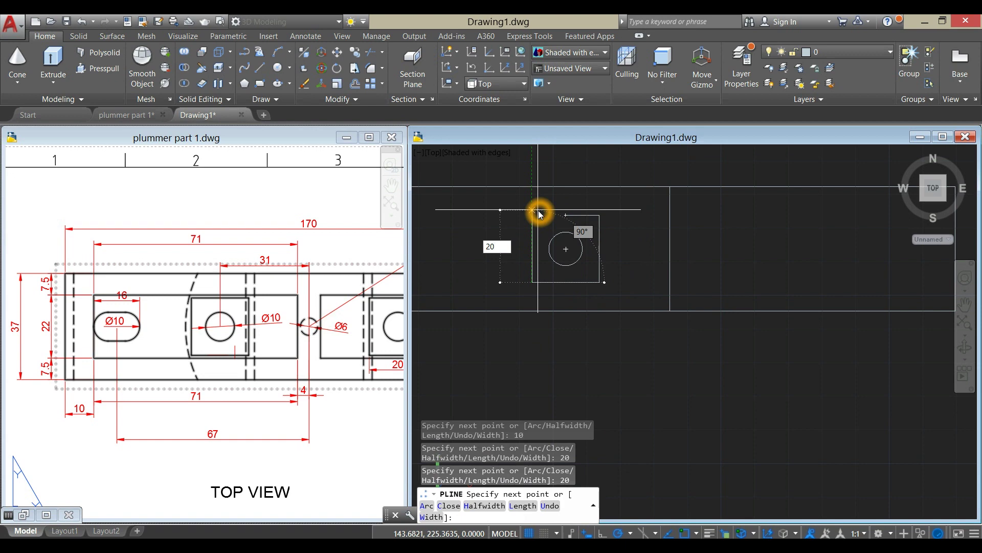
key("Return")
type("c")
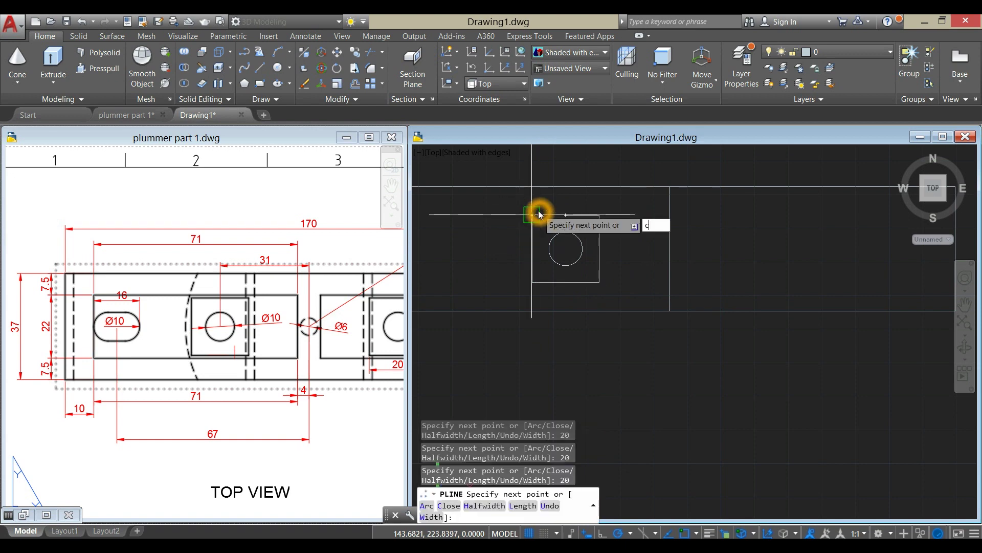
key("Return")
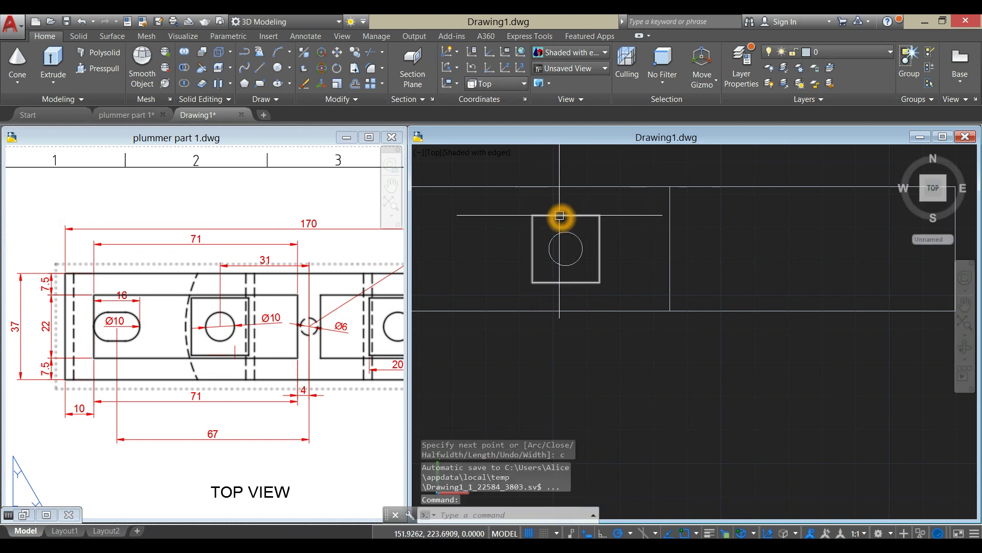
- Draw an 8-unit horizontal line running right from a point 67 units left of the centre line's midpoint
middle_click_drag(503, 234, 535, 232)
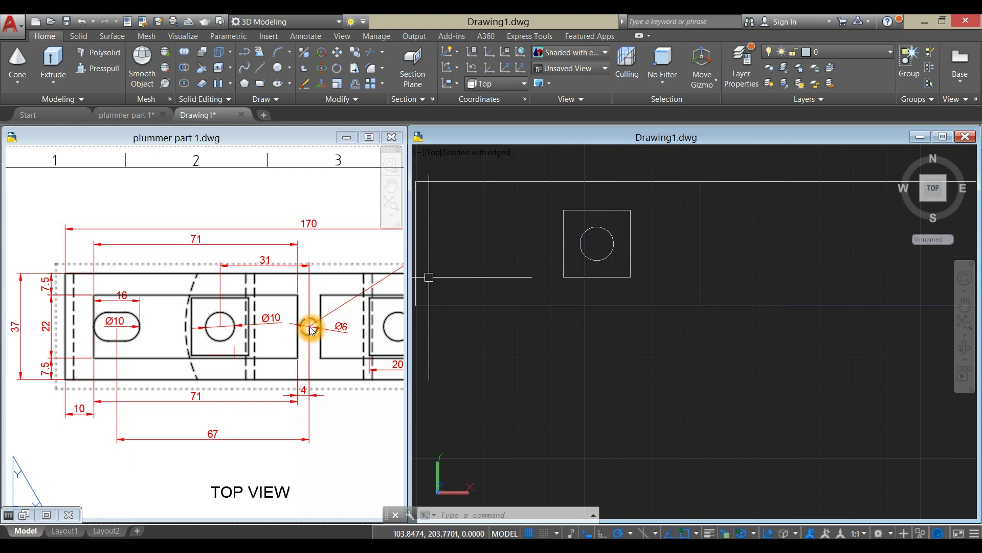
left_click(593, 357)
left_click(609, 345)
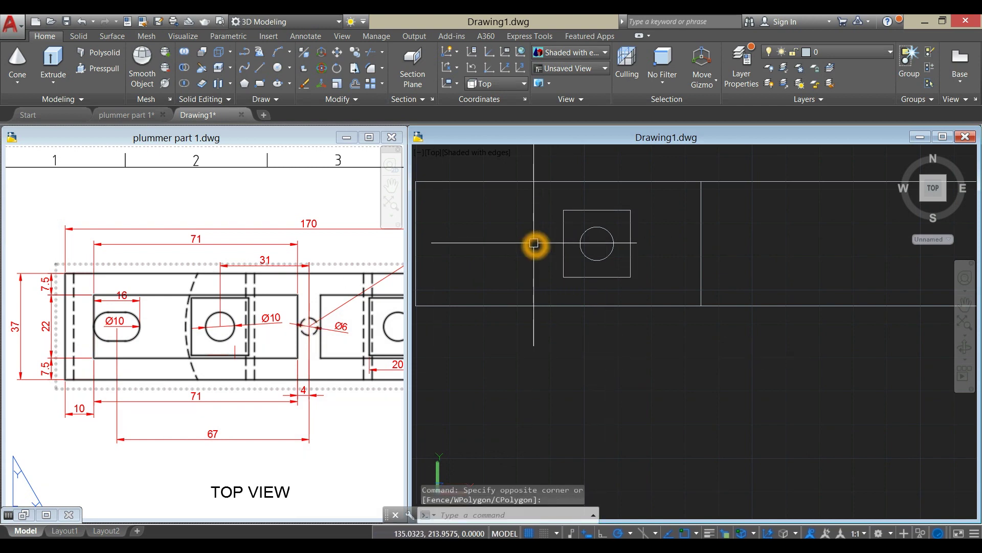
type("L")
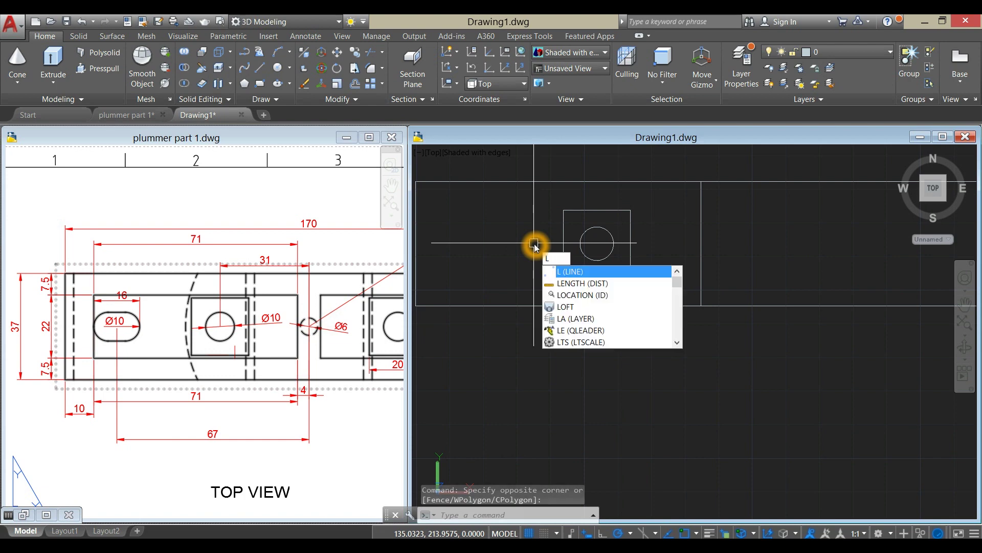
key("Return")
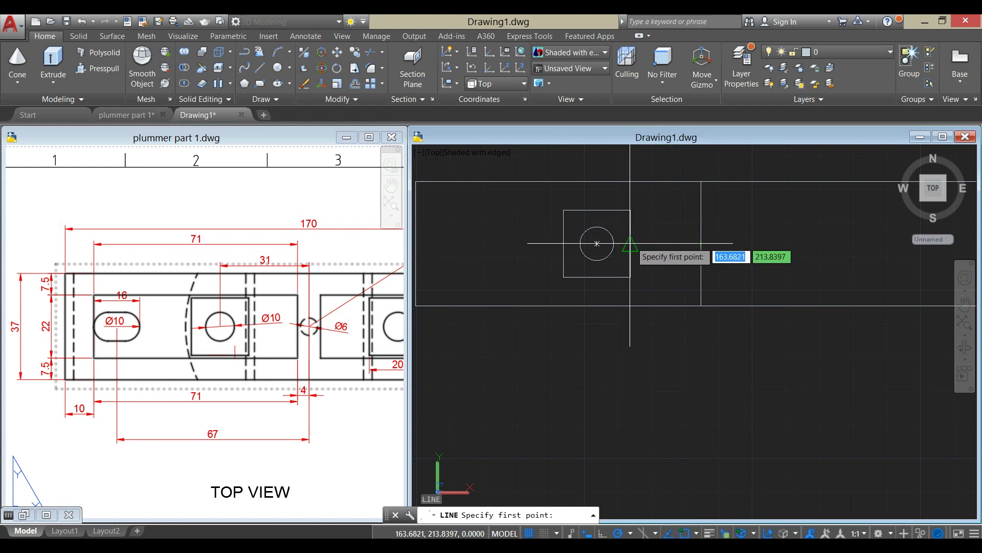
left_click(490, 248)
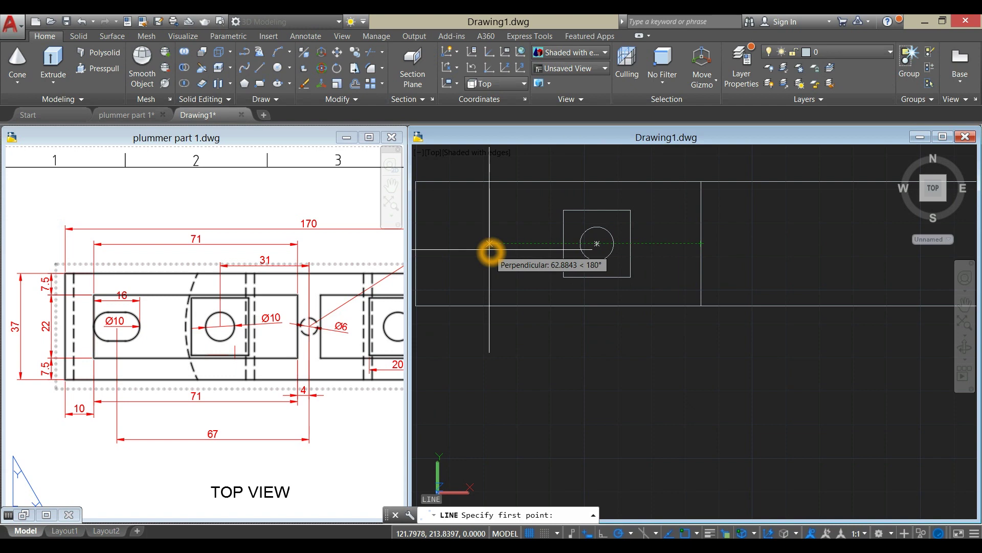
key("Return")
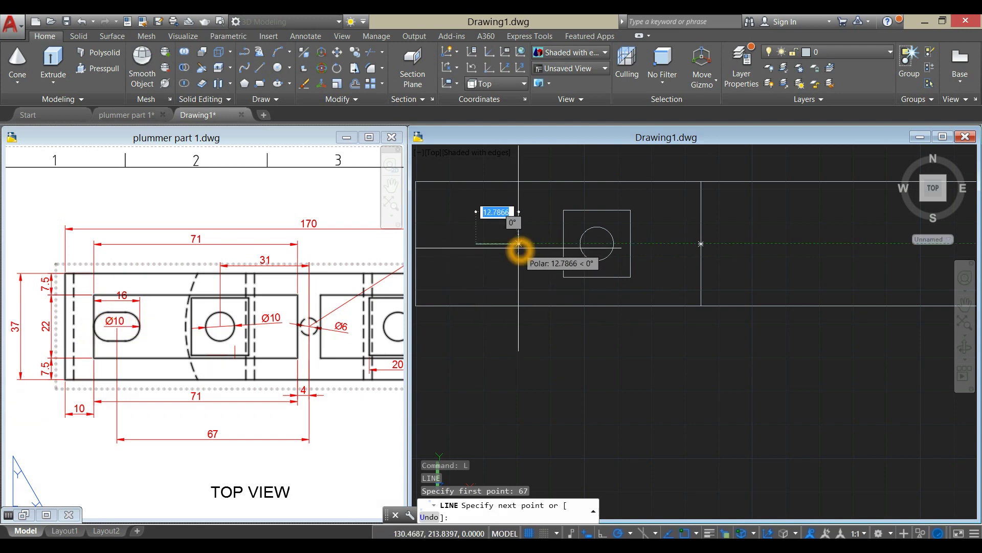
key("Return")
right_click(489, 225)
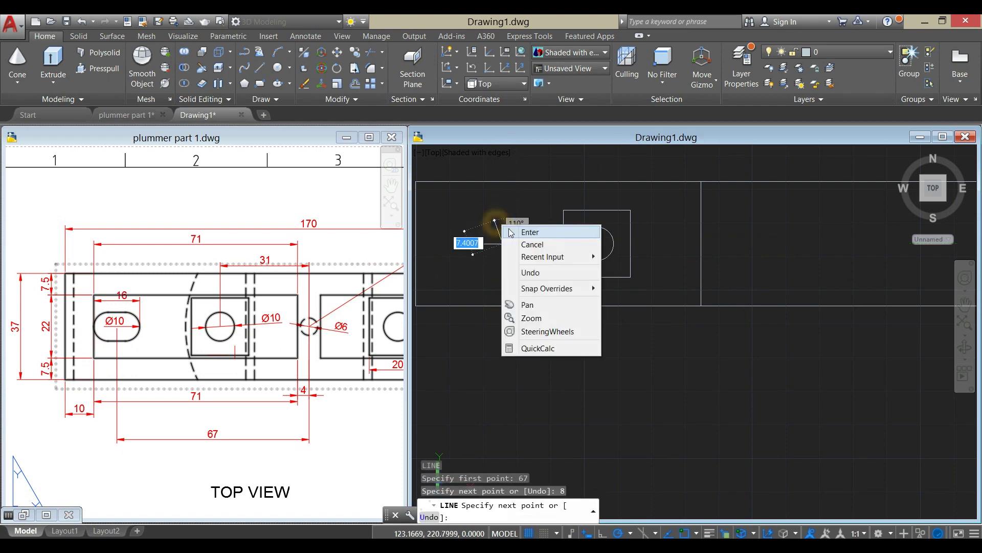
left_click(510, 229)
- Copy the 8-unit line to the left so the copy's right end meets the original's left end
left_click(492, 244)
right_click(516, 201)
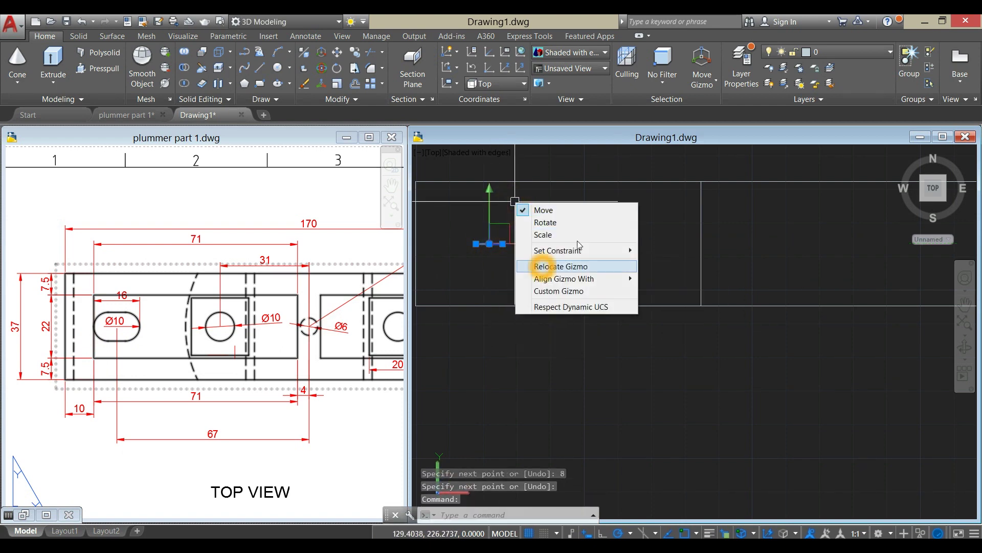
left_click(713, 208)
right_click(712, 208)
left_click(770, 302)
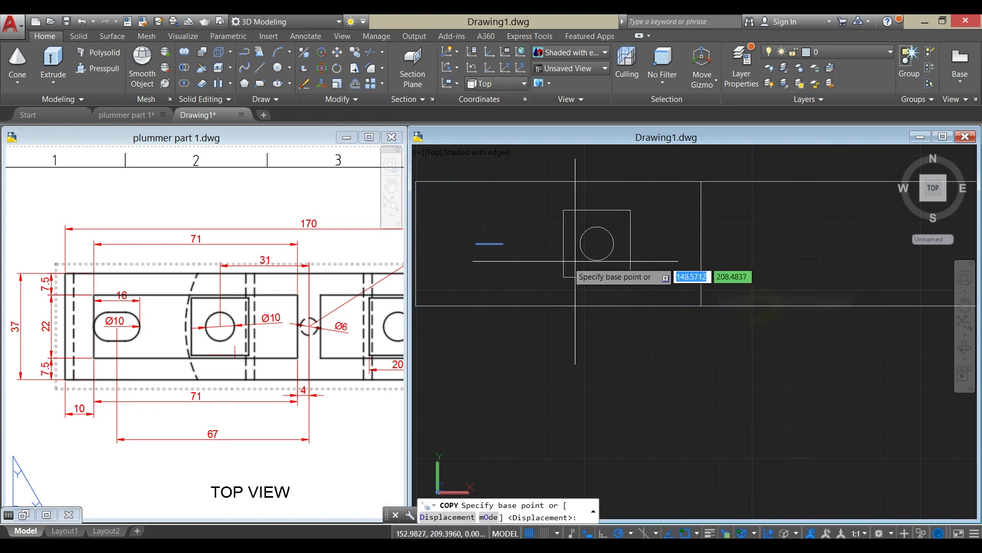
left_click(503, 243)
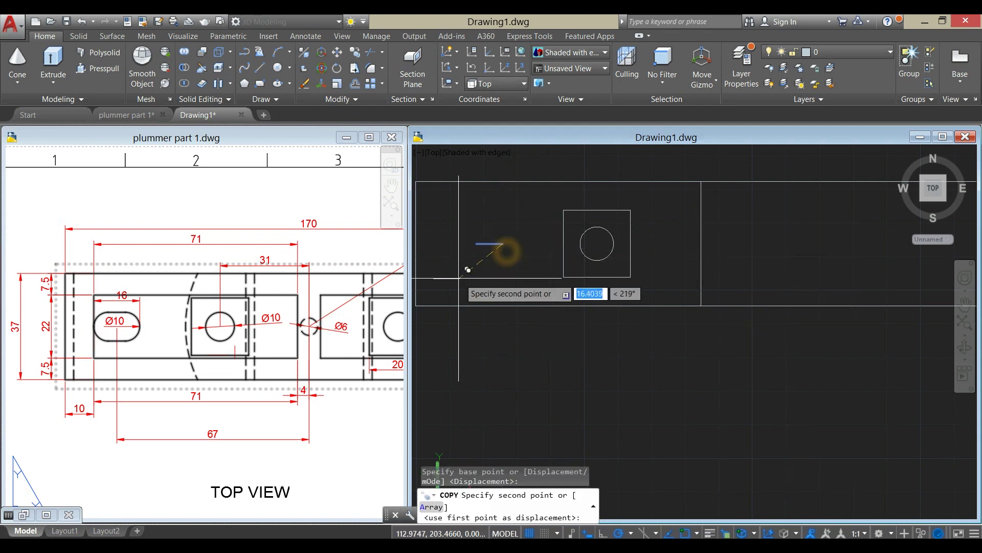
left_click(470, 244)
right_click(483, 214)
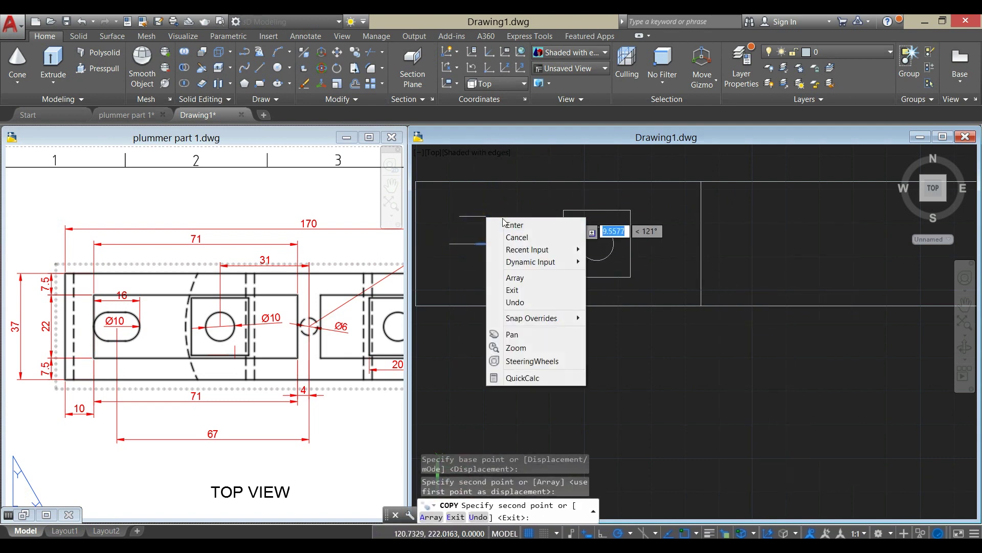
left_click(503, 218)
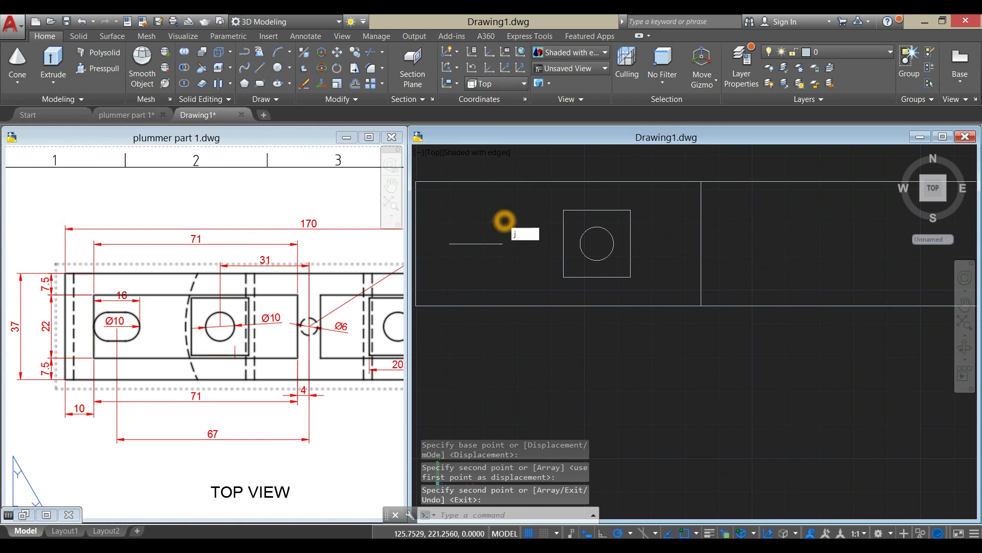
- Join the two collinear 8-unit lines into a single line
type("j")
key("Return")
left_click(493, 245)
left_click(471, 245)
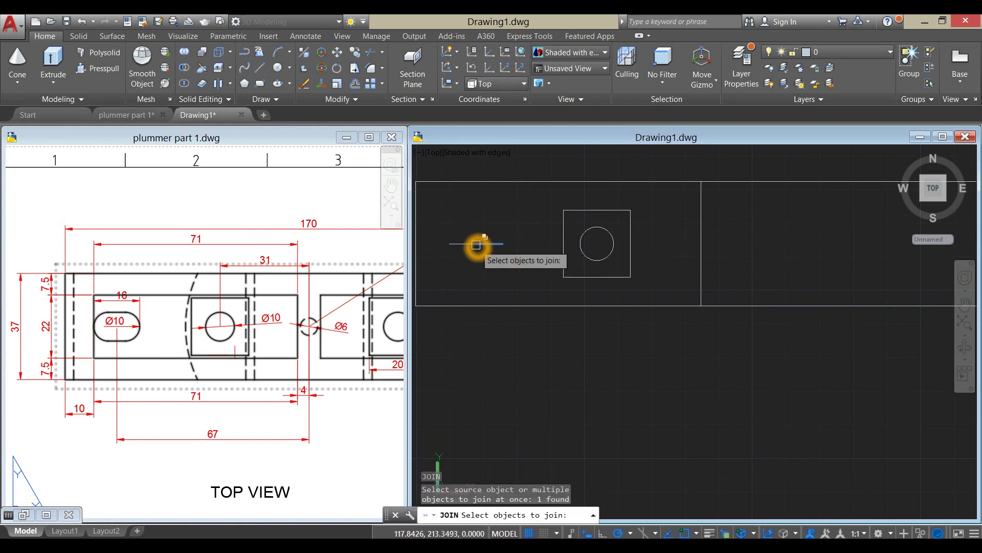
right_click(482, 218)
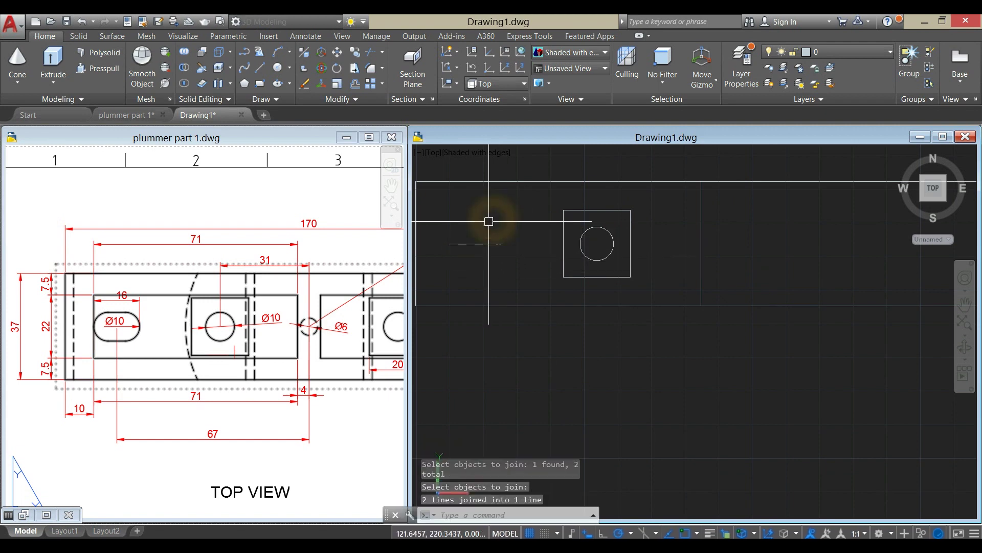
left_click(486, 244)
key("Escape")
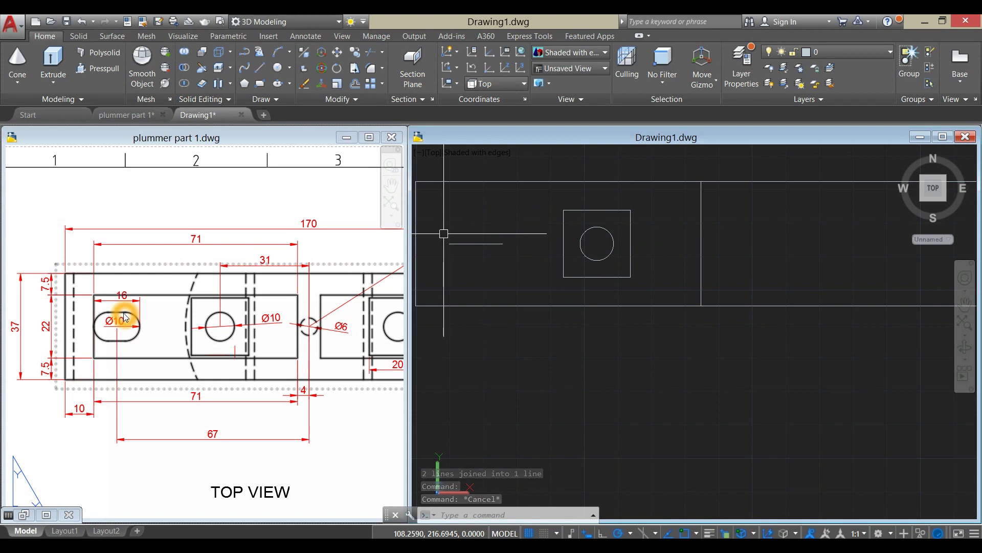
- Offset the joined slot line by 5 units both above and below
left_click(499, 209)
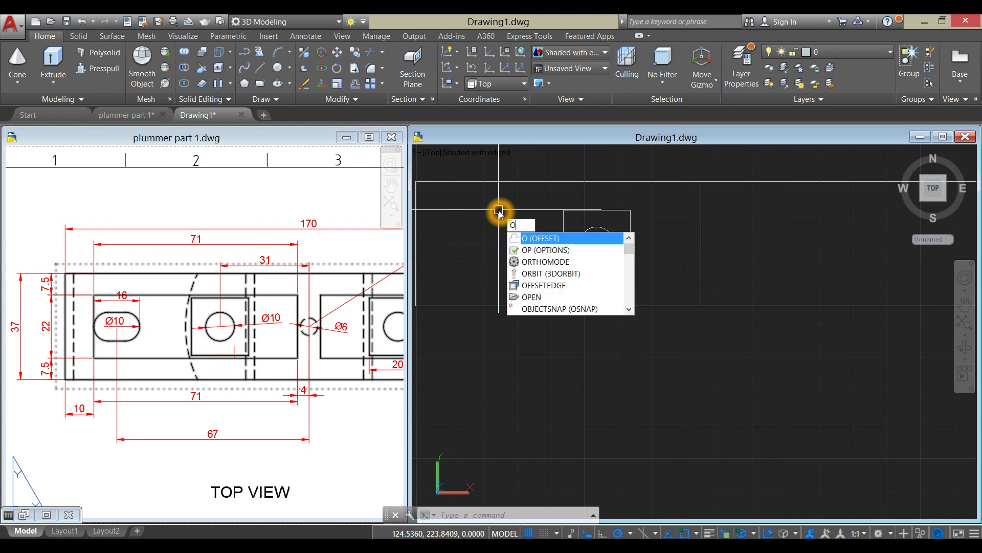
type("o")
key("Return")
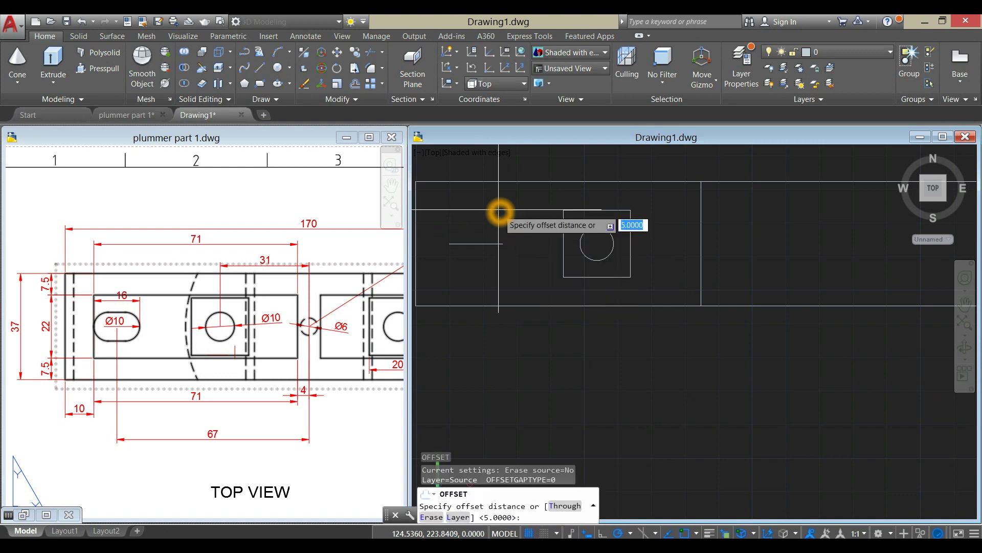
key("Return")
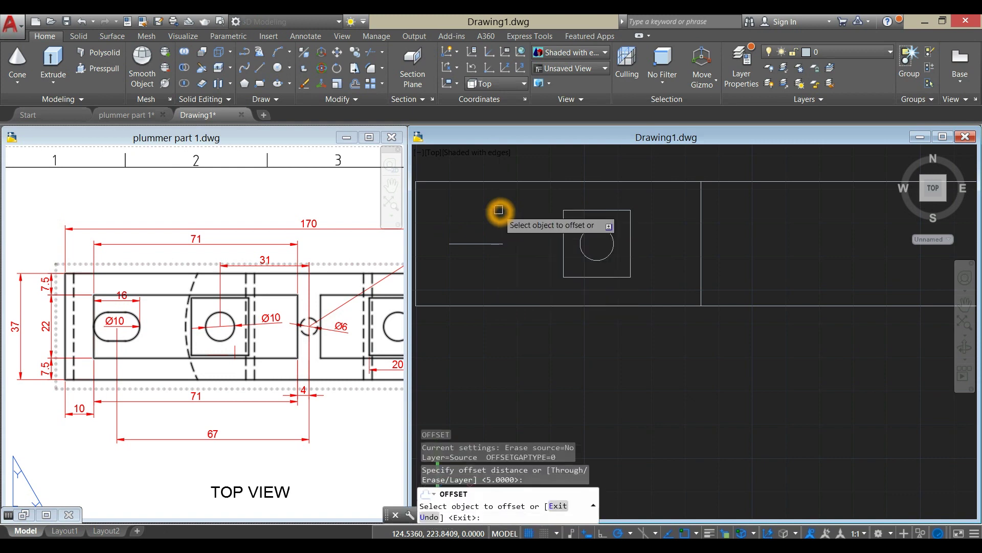
left_click(498, 243)
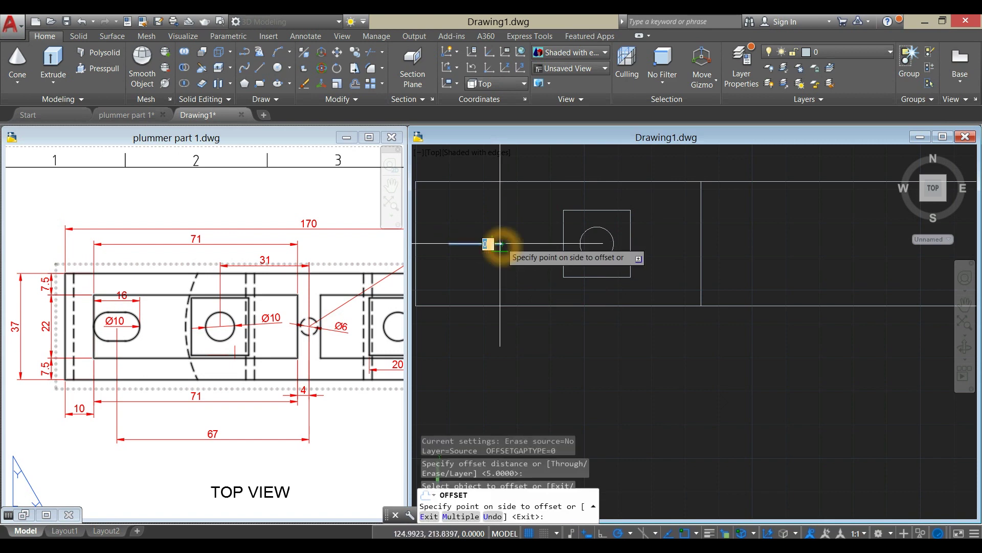
left_click(502, 235)
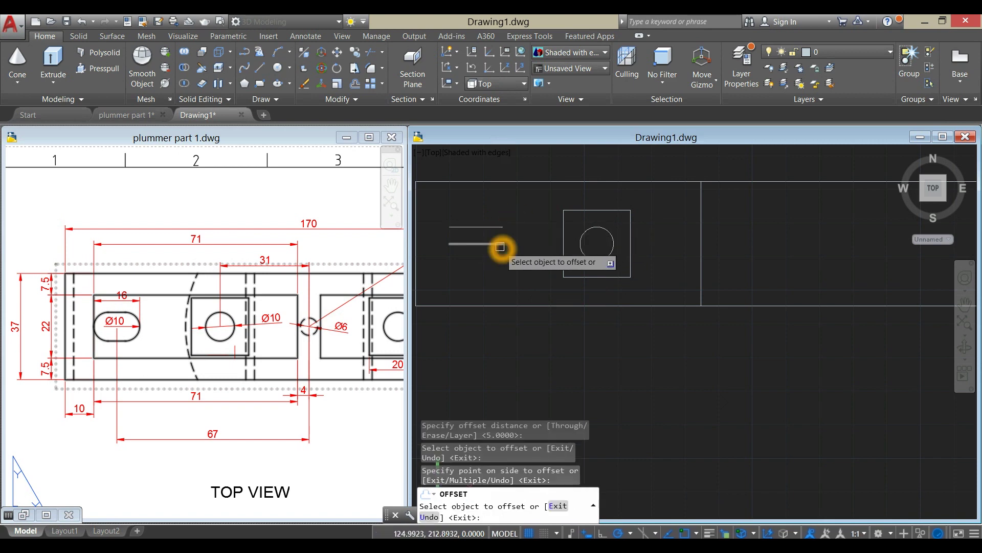
left_click(500, 245)
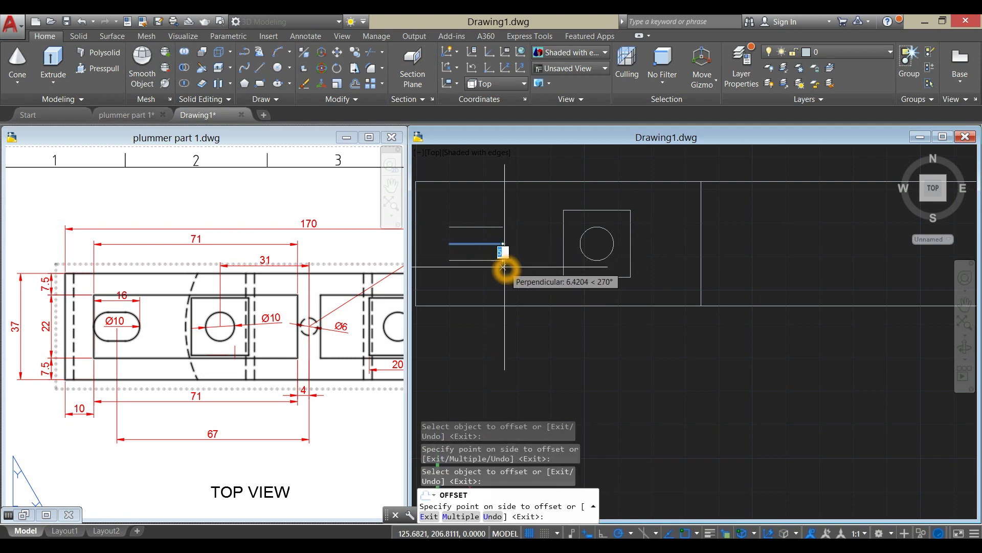
left_click(522, 267)
right_click(539, 208)
left_click(573, 214)
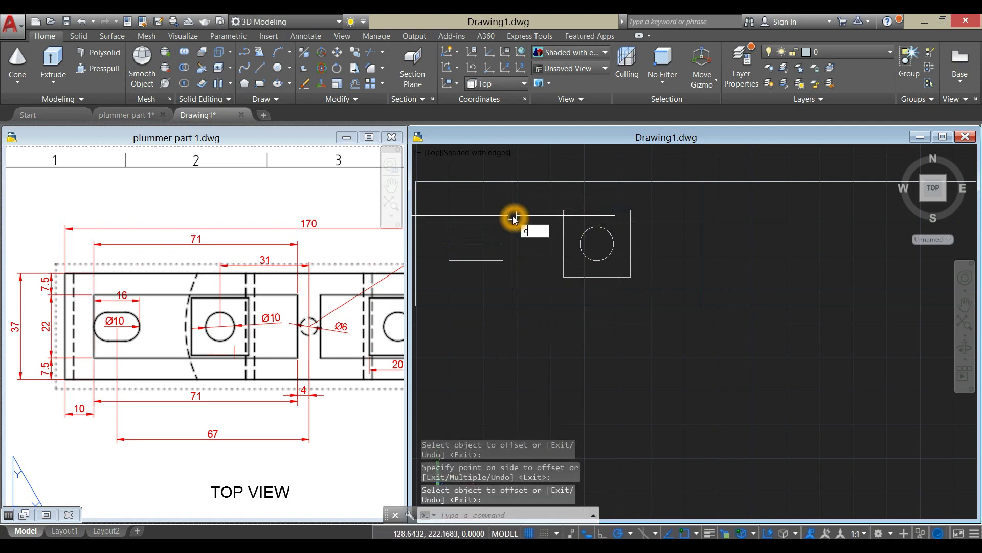
- Draw a circle of radius 5 centred on the right end of the slot's middle line
key("Return")
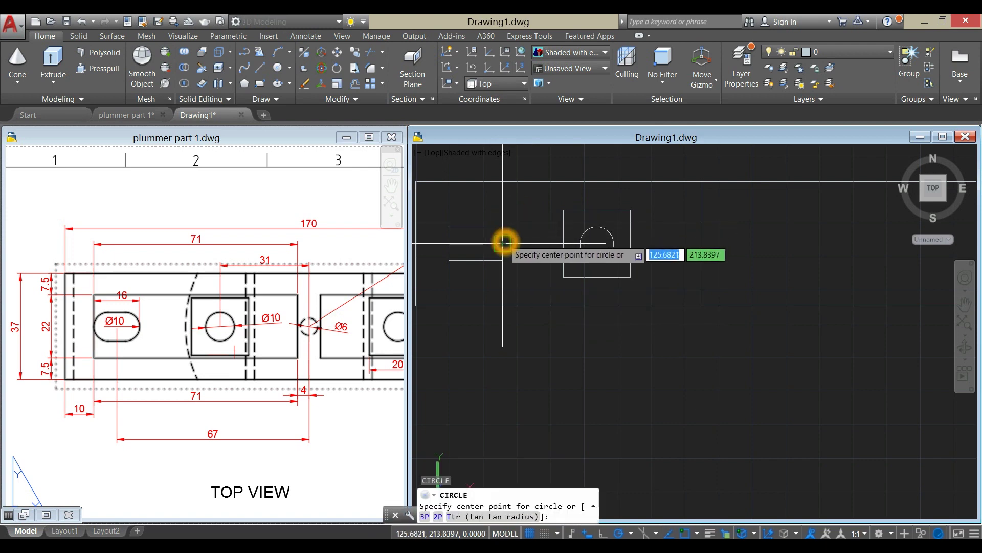
left_click(504, 244)
key("Return")
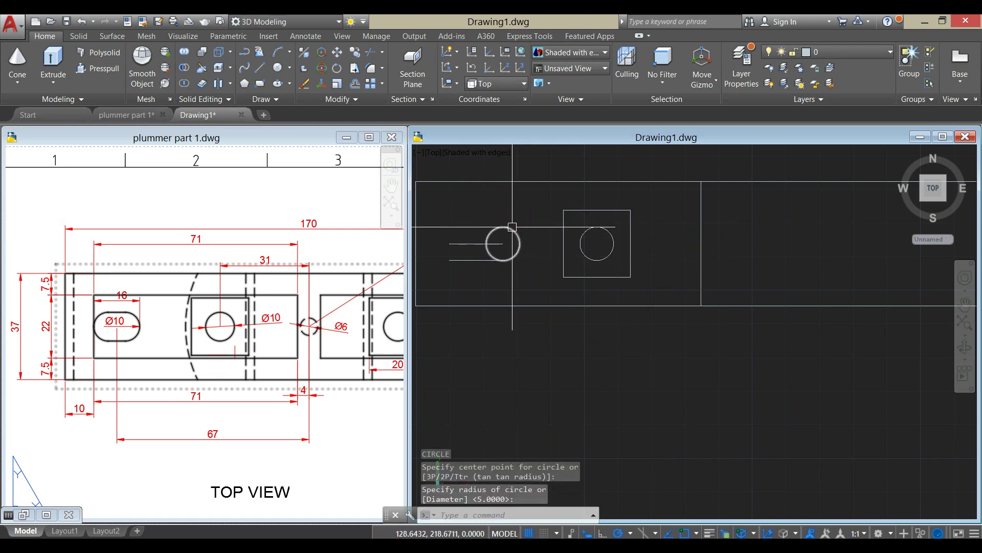
- Move the new circle left so its right quadrant meets the right end of the slot's middle line
left_click(513, 228)
right_click(529, 193)
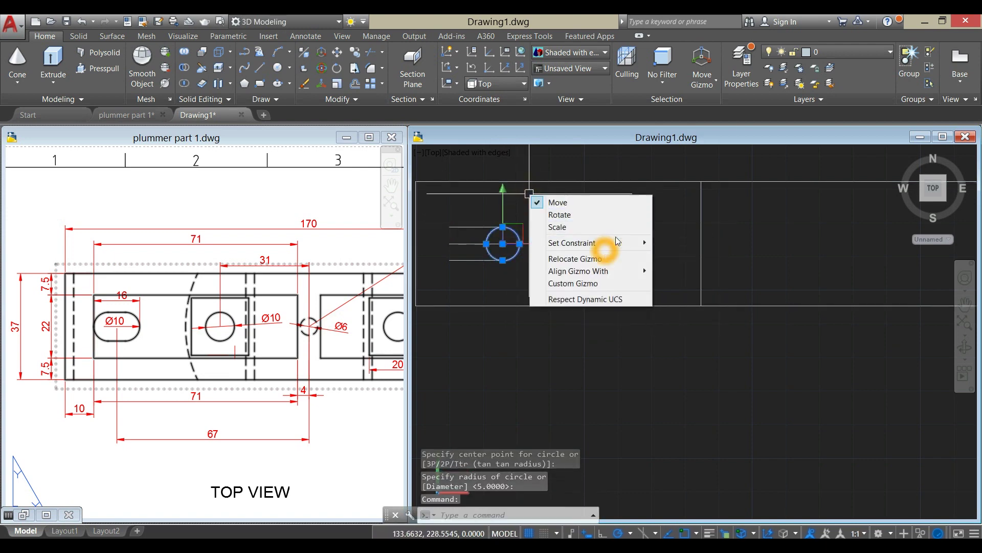
right_click(711, 145)
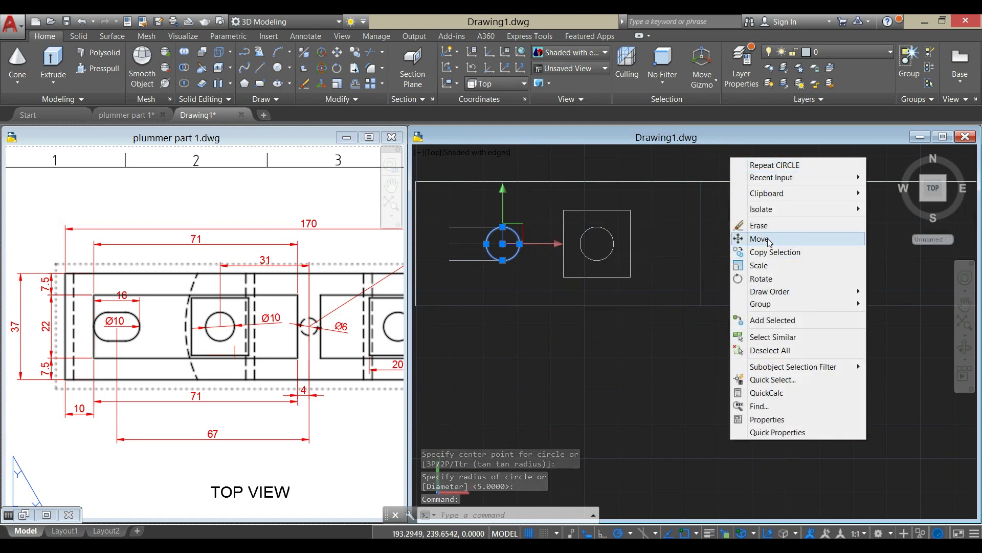
left_click(739, 238)
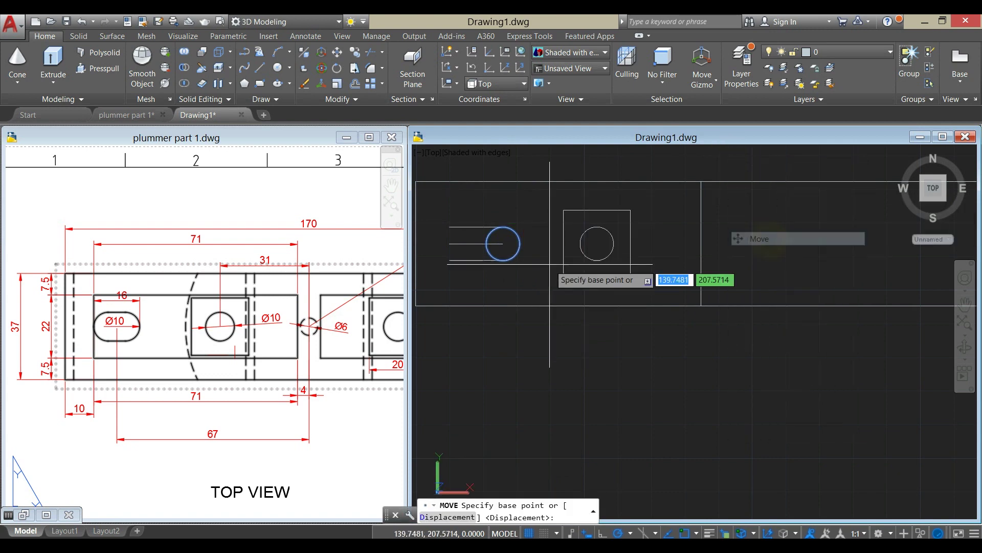
left_click(520, 243)
left_click(503, 243)
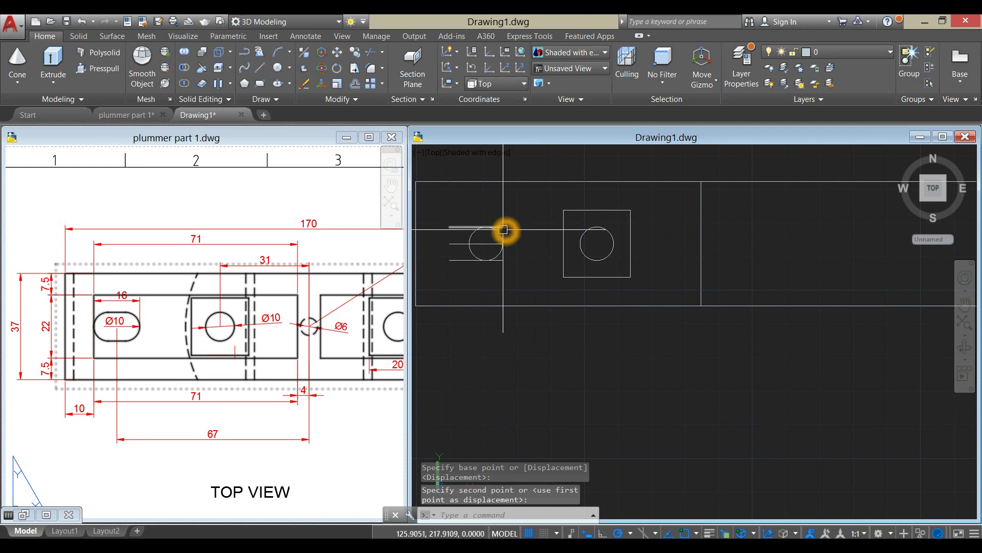
- Copy the slot circle left so the copy's left quadrant meets the left end of the middle line
left_click(502, 233)
right_click(530, 203)
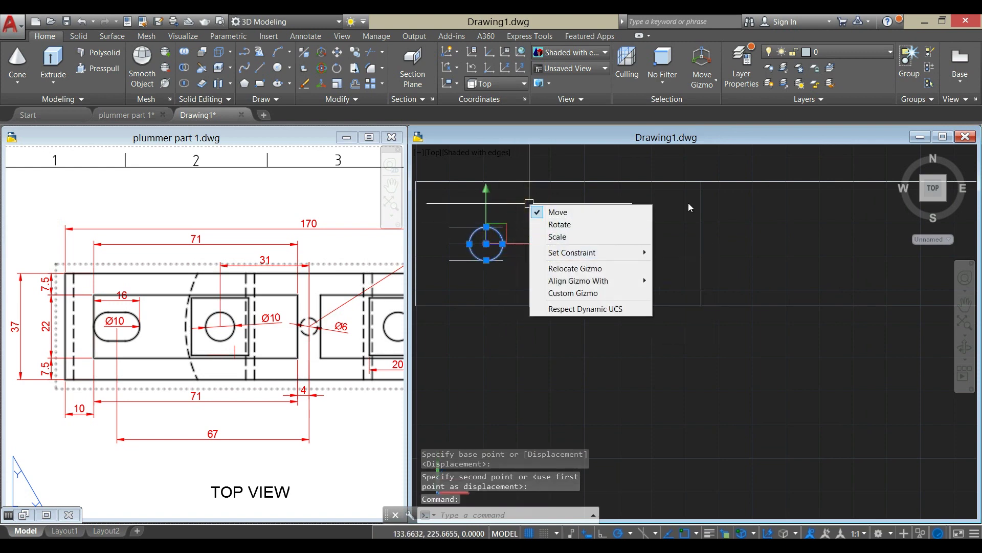
left_click(780, 188)
right_click(766, 198)
left_click(806, 290)
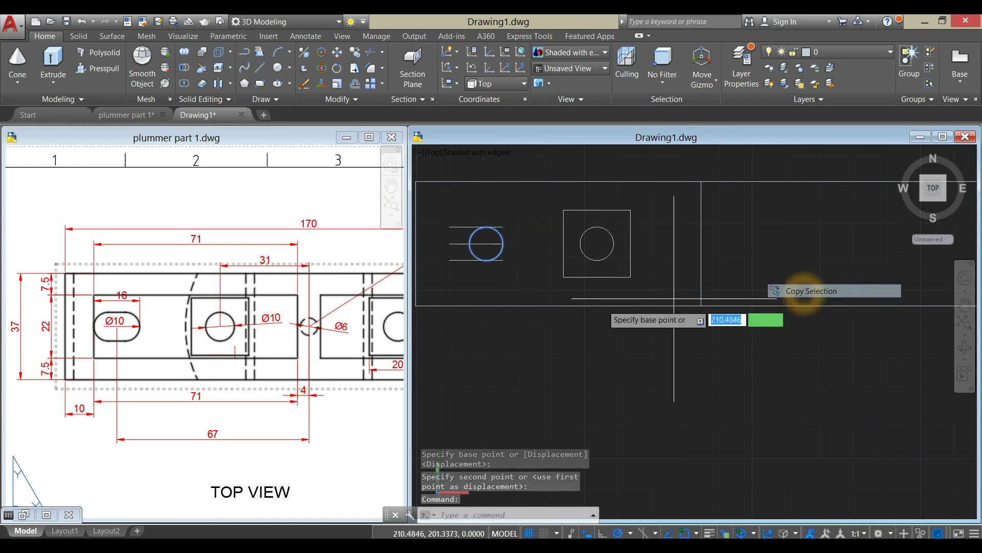
scroll(489, 251, "up", 2)
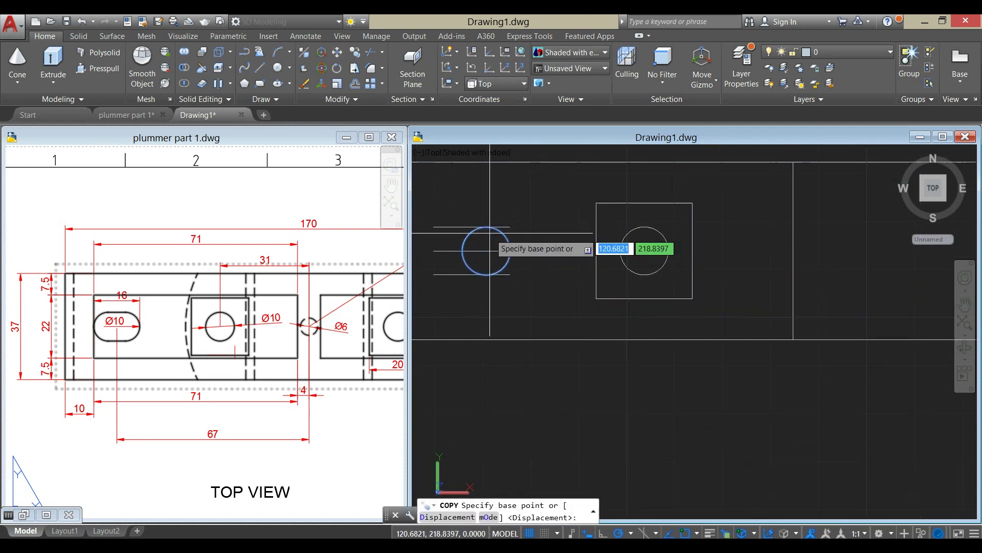
left_click(462, 250)
left_click(431, 253)
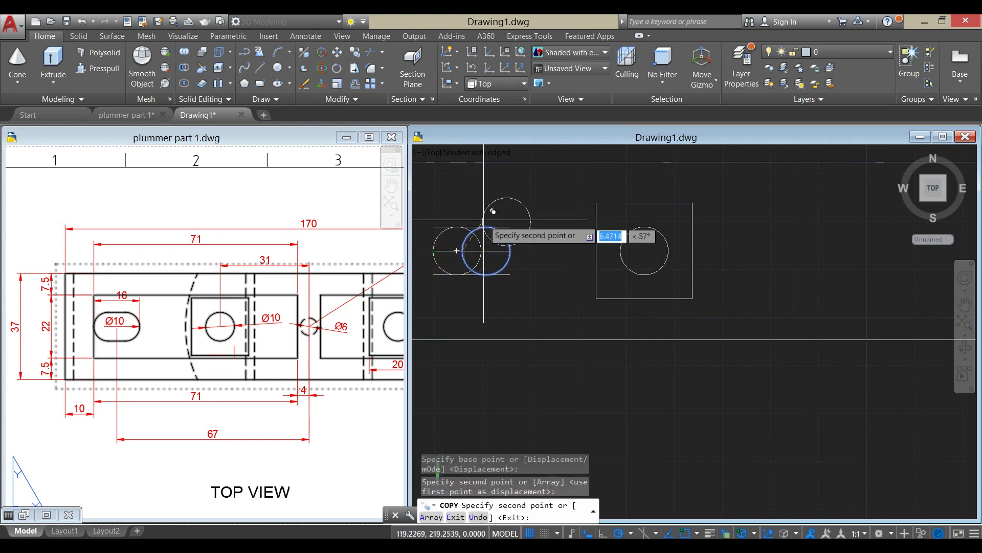
right_click(492, 213)
left_click(511, 221)
- Trim away the overlapping inner arcs of the two slot circles, above and below the middle line
scroll(489, 234, "up", 2)
middle_click_drag(489, 234, 631, 246)
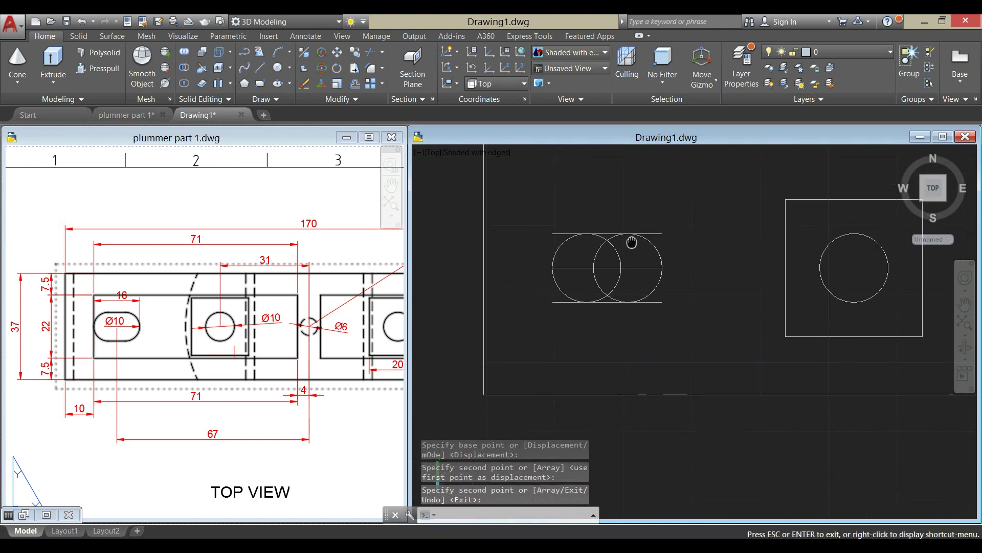
scroll(634, 233, "up", 3)
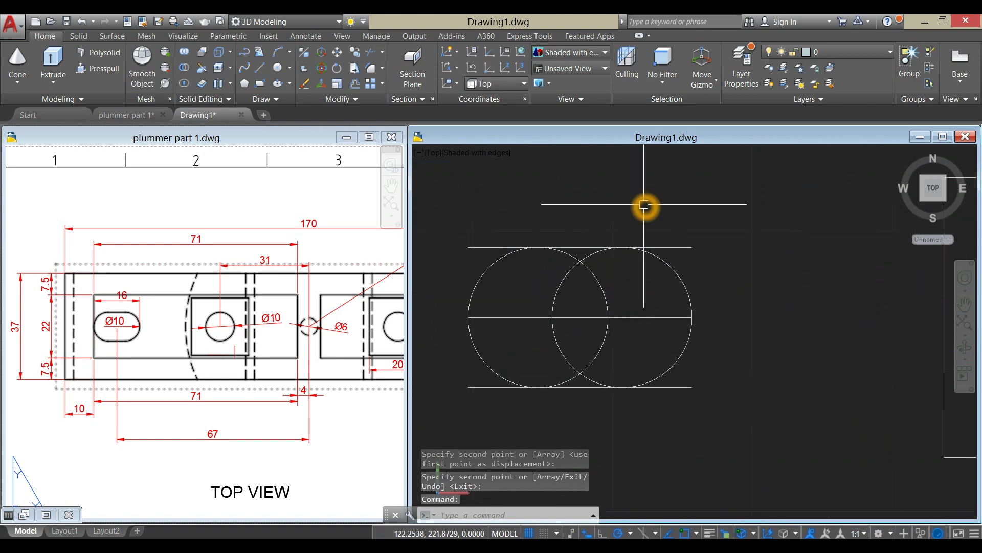
type("t")
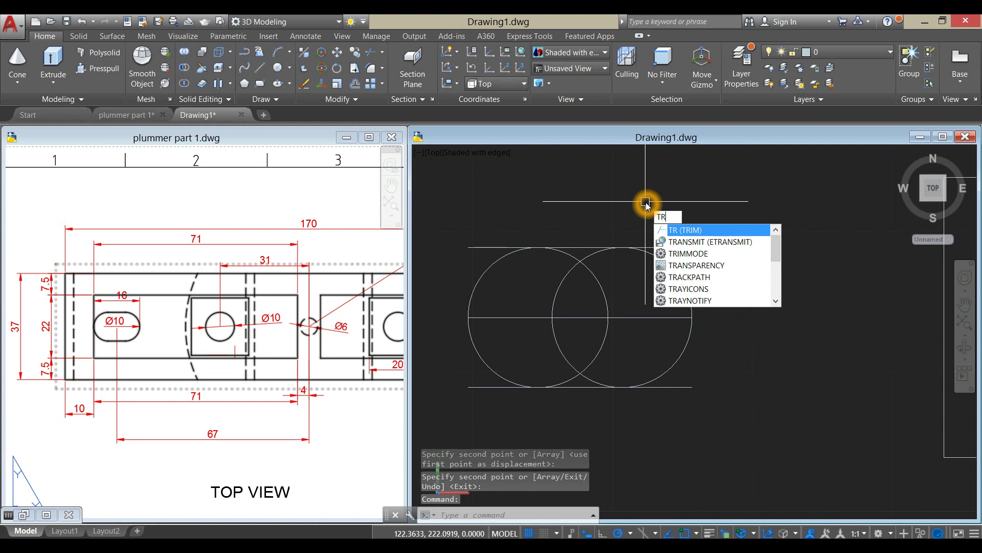
key("Return")
right_click(645, 202)
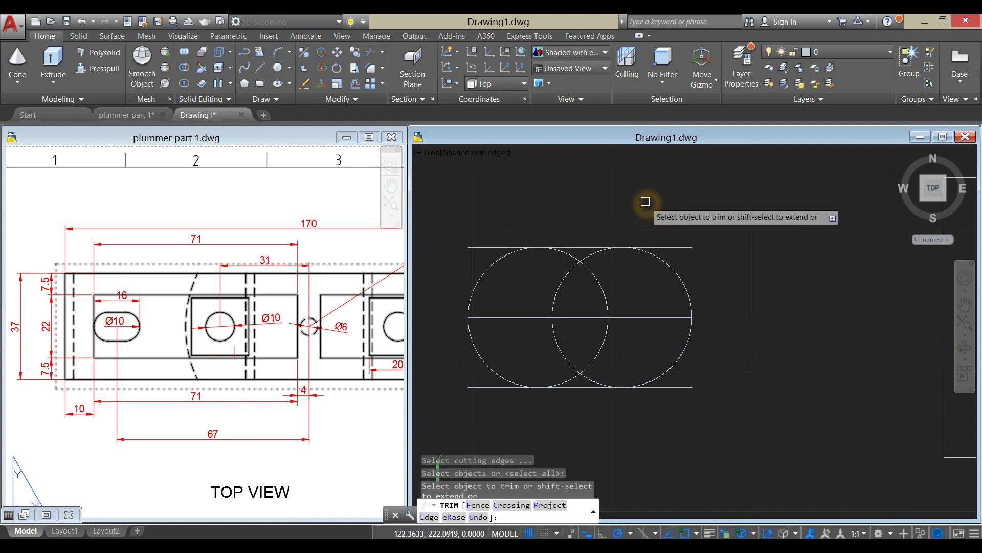
left_click(627, 298)
left_click(555, 255)
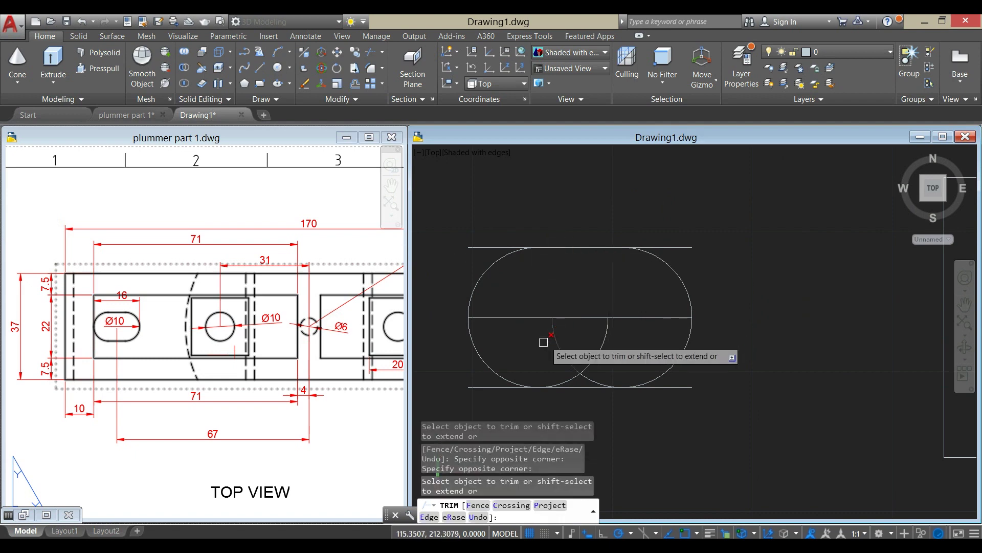
left_click(530, 331)
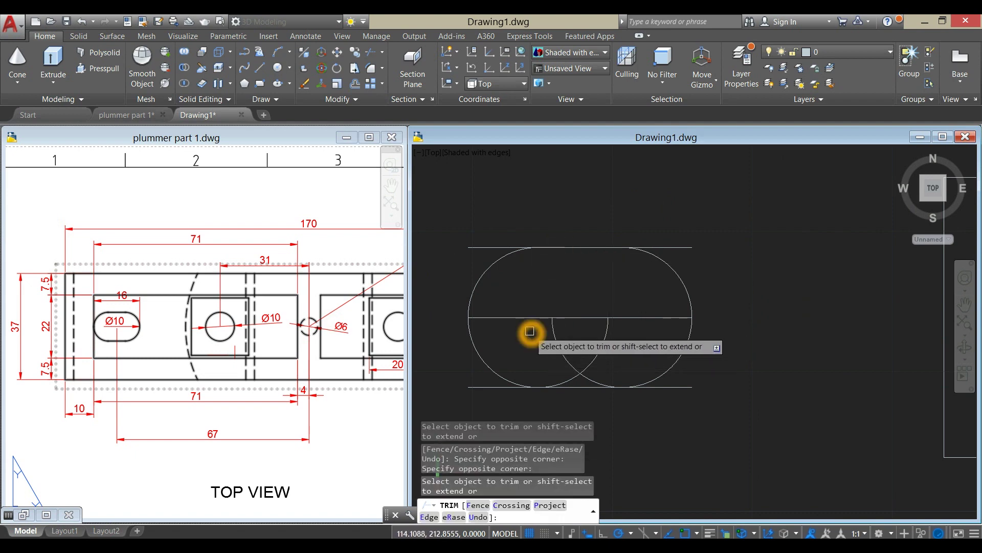
left_click(623, 366)
- Trim the four overhanging ends of the slot's upper and lower lines back to the arcs
left_click(685, 248)
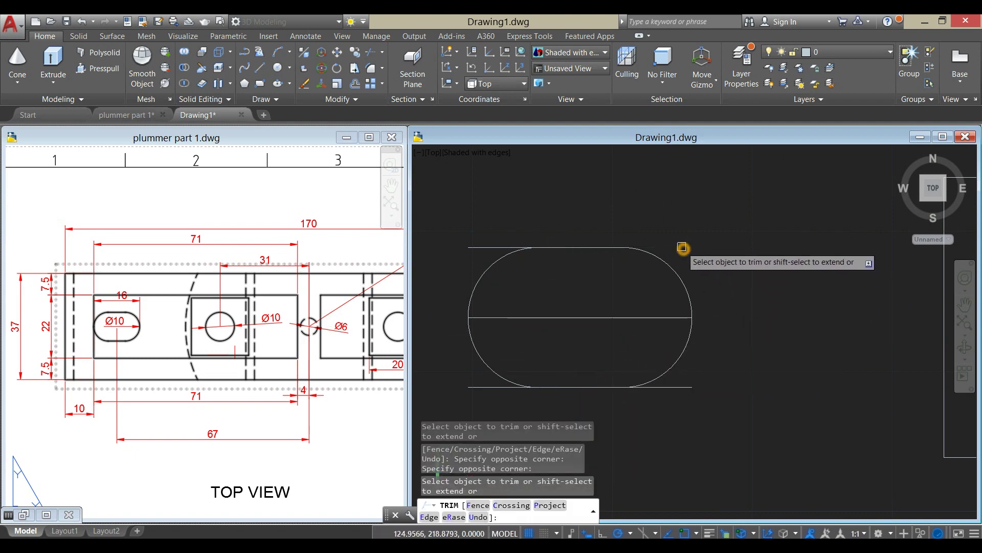
left_click(677, 387)
left_click(488, 388)
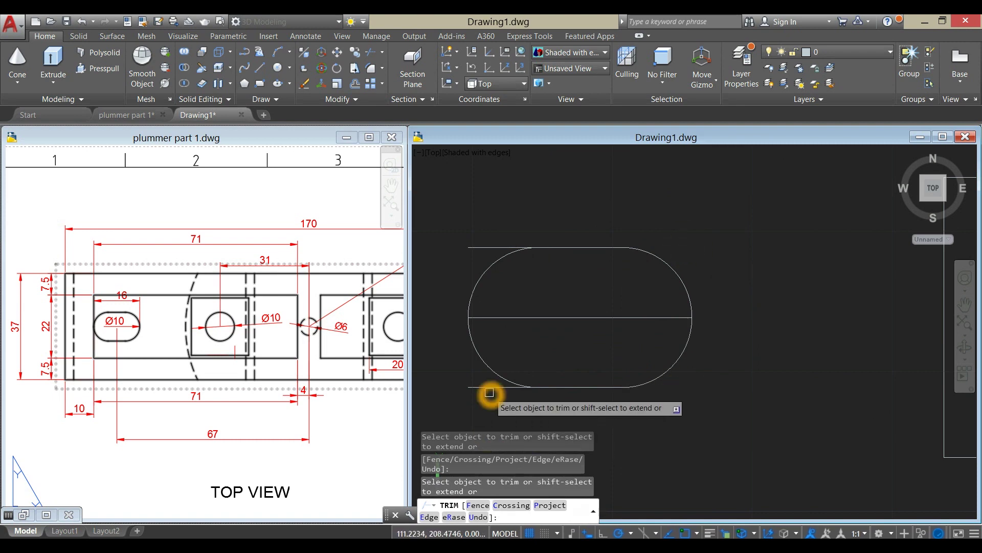
left_click(495, 246)
right_click(538, 211)
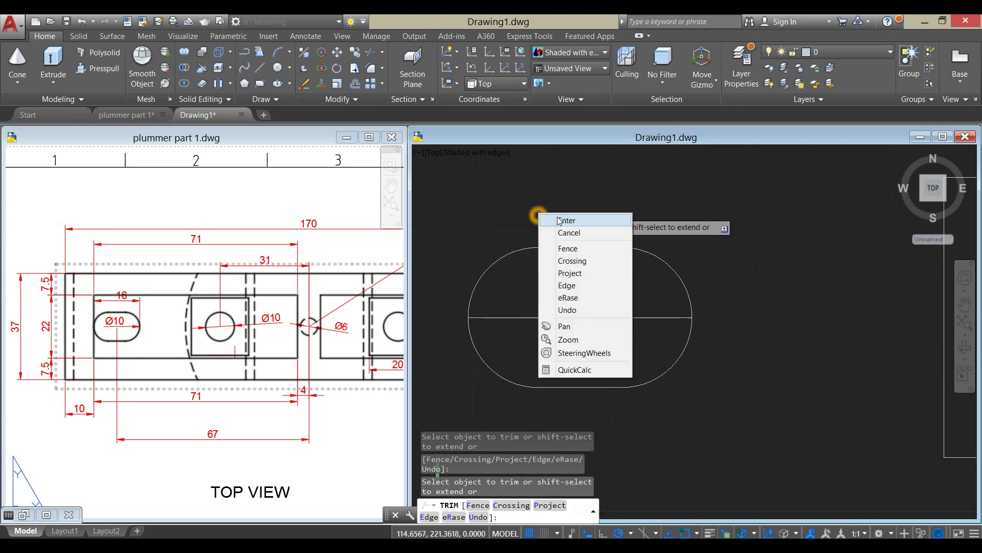
left_click(566, 220)
- Erase the slot's middle line and join the remaining two lines and two arcs into a single polyline
left_click(573, 321)
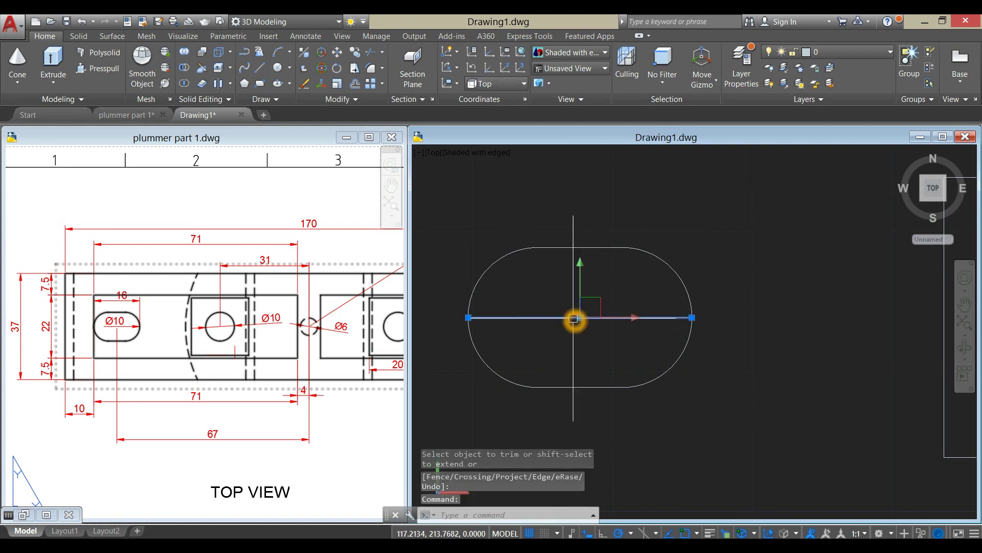
key("Delete")
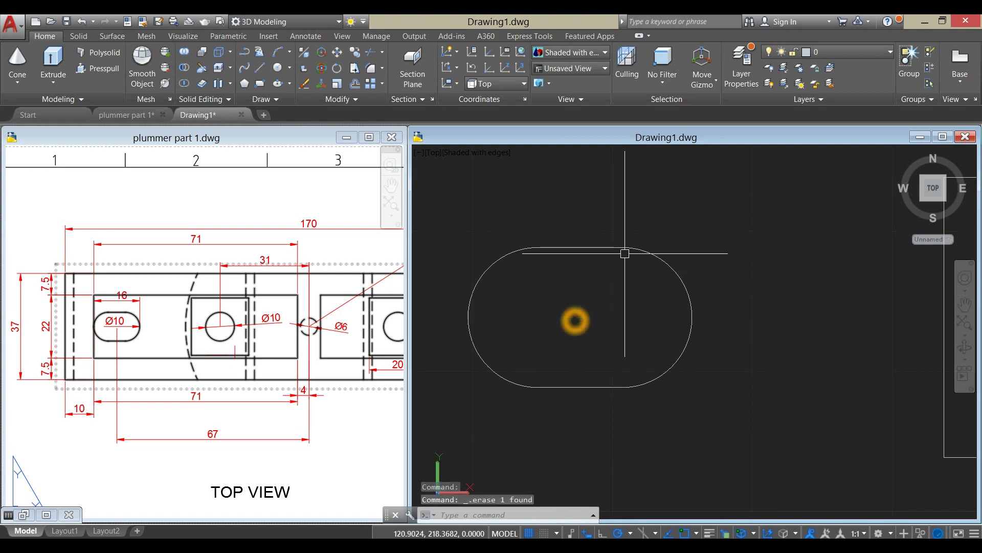
key("Return")
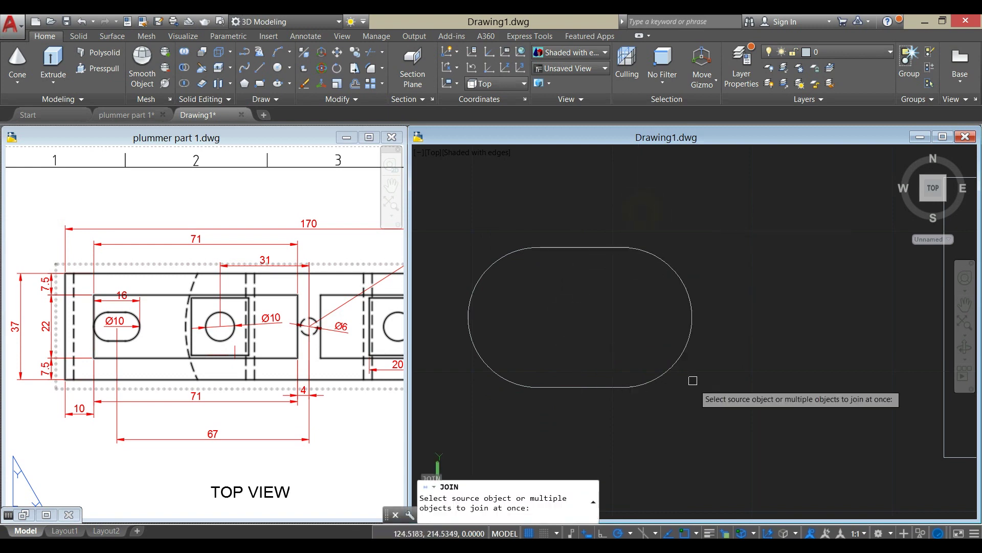
left_click(704, 418)
left_click(498, 248)
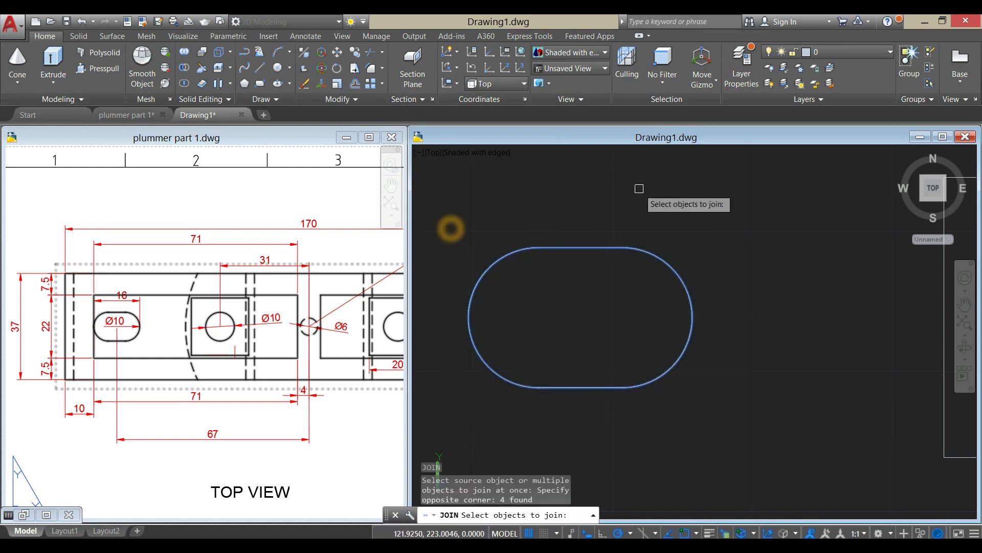
key("Return")
left_click(625, 248)
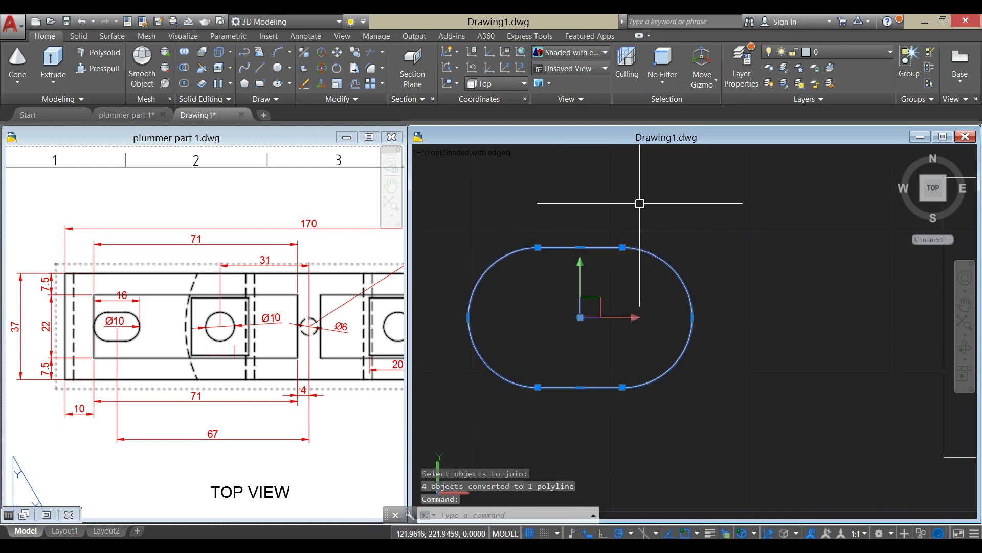
scroll(639, 203, "down", 5)
key("Escape")
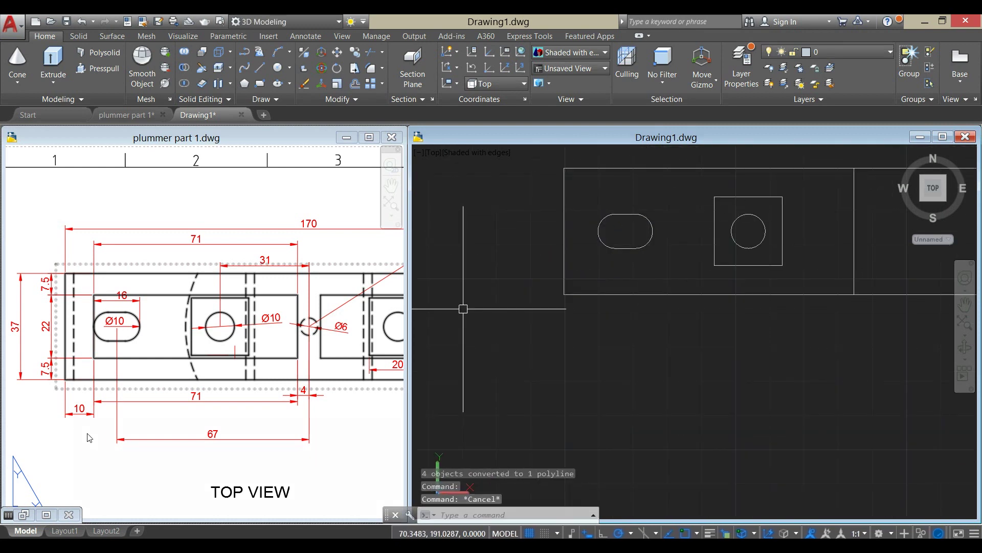
- Examine the slot and rectangular recess dimensions in the top view of plummer part 1.dwg, then return to Drawing1.dwg
left_click(85, 409)
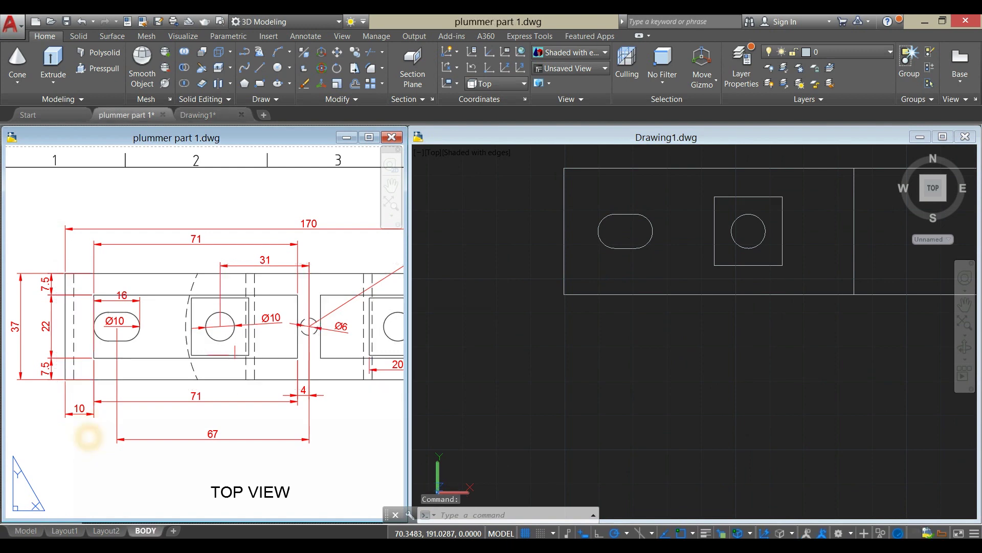
left_click(161, 355)
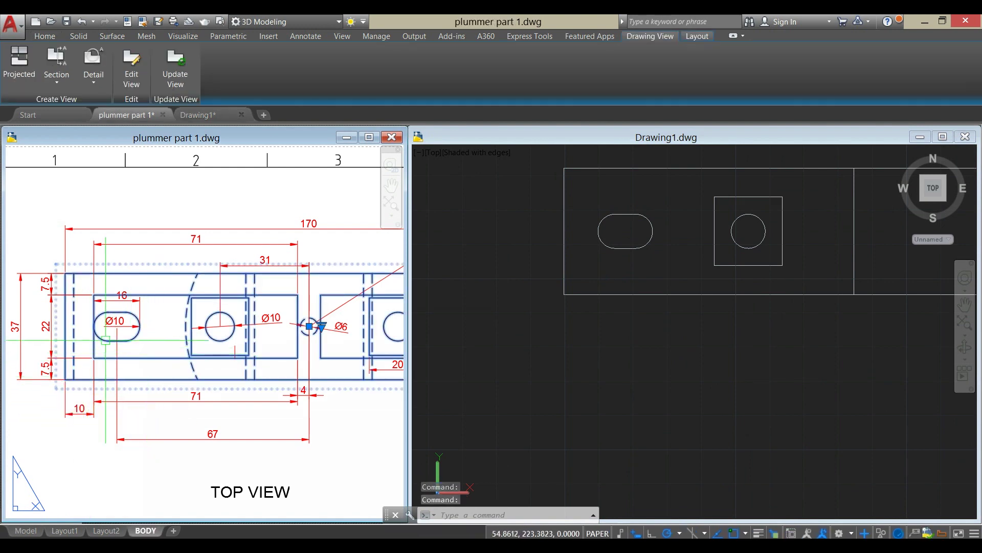
key("Escape")
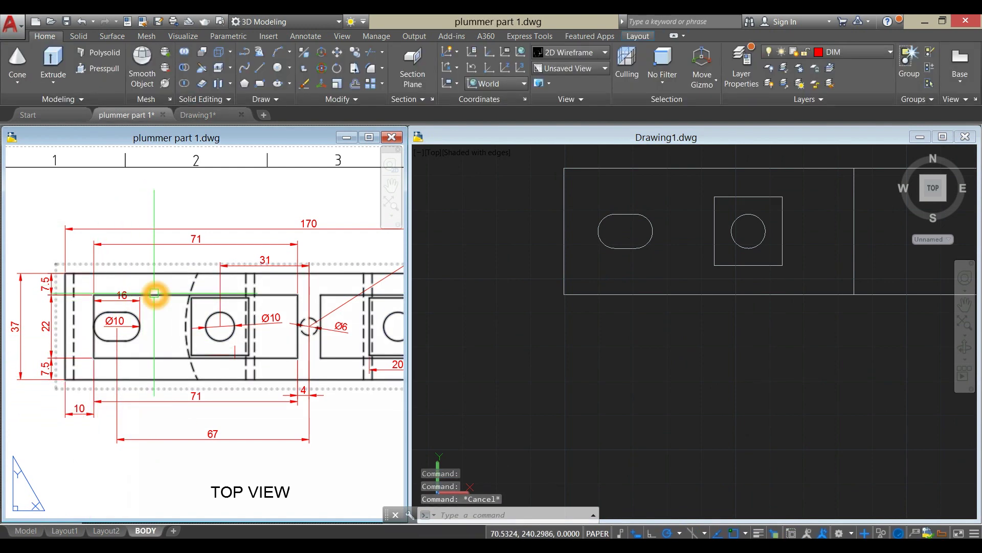
left_click(614, 339)
left_click(60, 391)
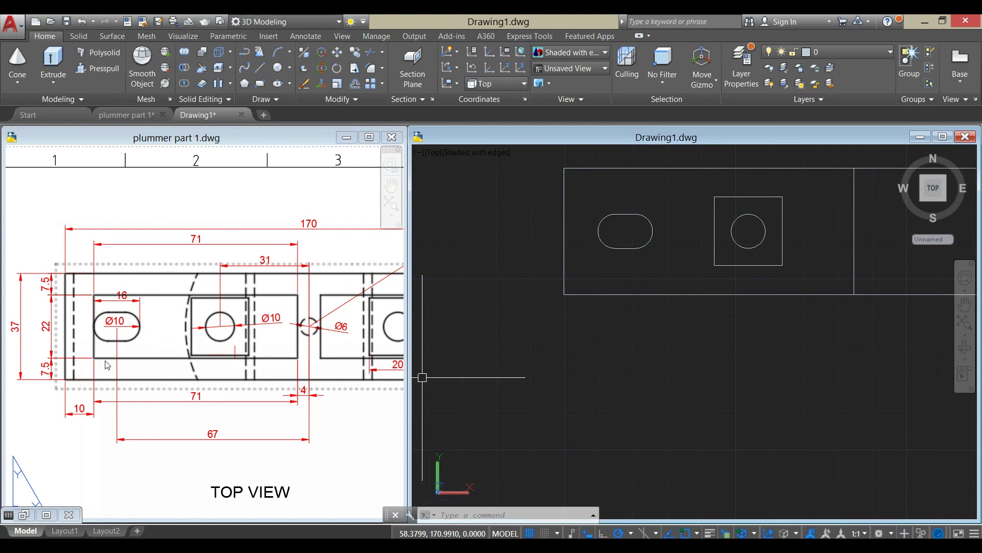
left_click(592, 342)
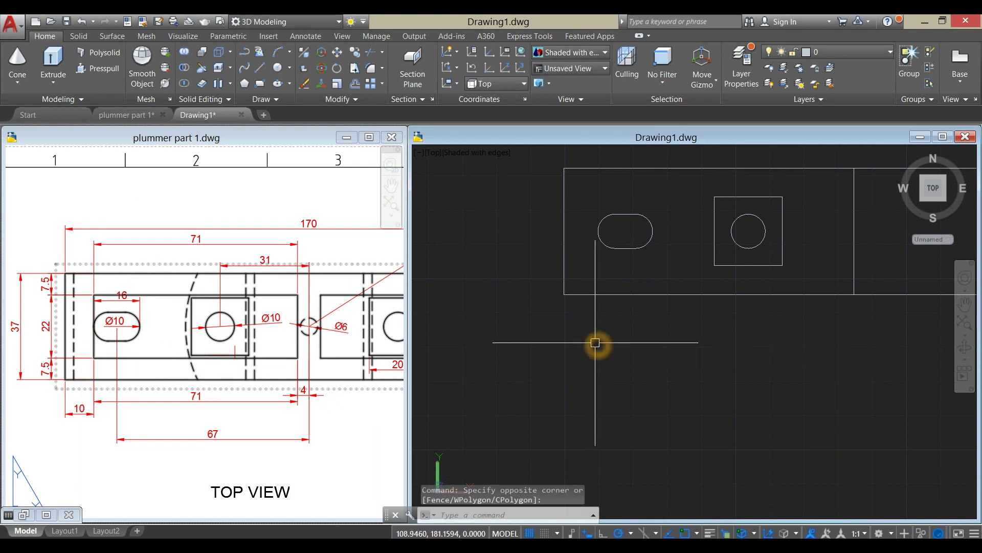
- Deselect the UCS icon in Drawing1.dwg and move the floating command line clear of it
scroll(597, 343, "down", 2)
middle_click_drag(597, 342, 598, 292)
key("Escape")
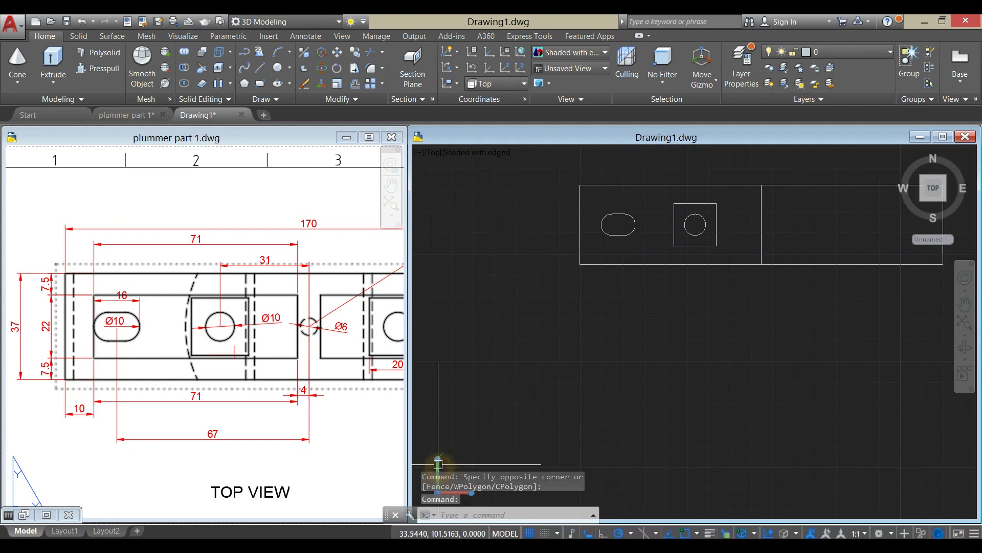
key("Escape")
key("Escape")
key("Escape")
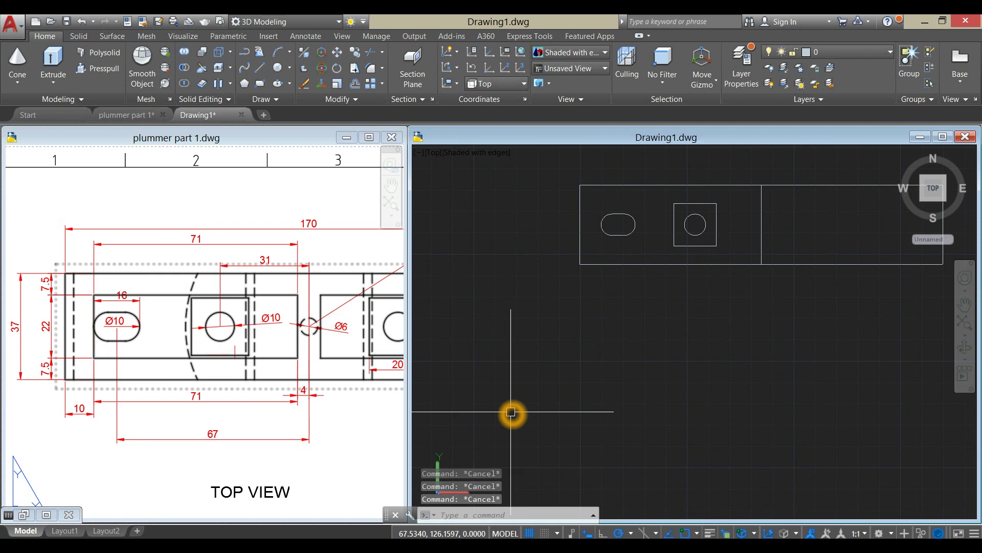
left_click_drag(387, 514, 636, 484)
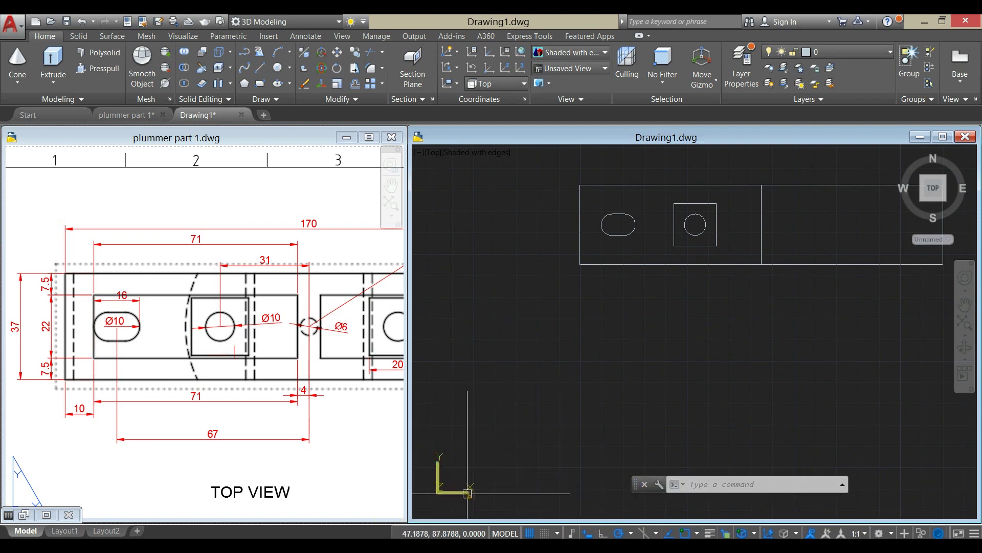
- Relocate the UCS origin to the lower-left corner of the base's outer rectangle
left_click(438, 479)
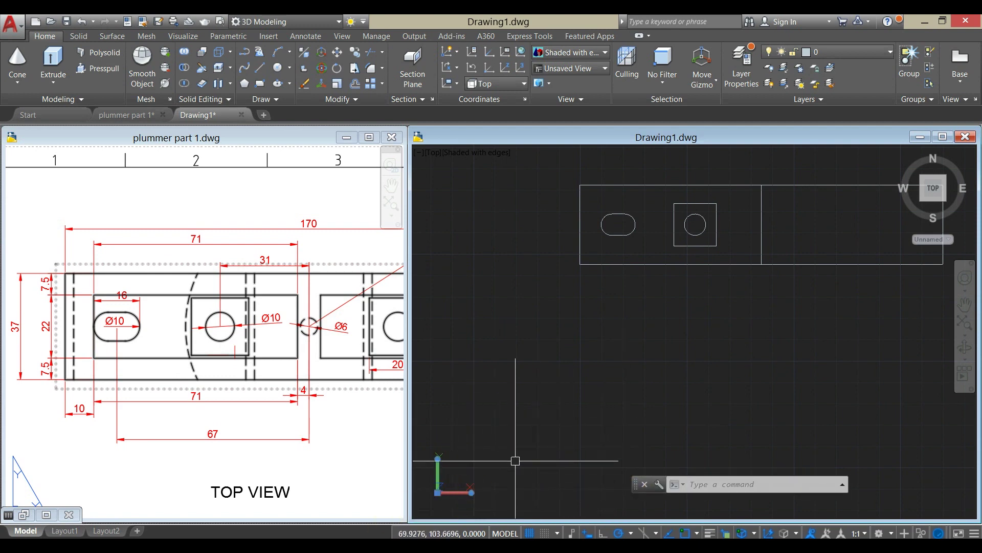
left_click(437, 493)
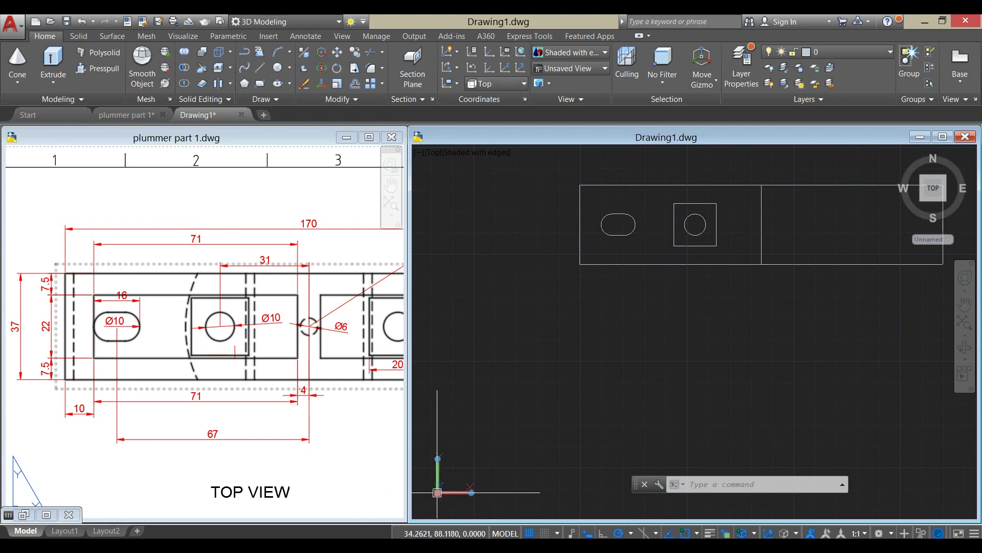
left_click(579, 264)
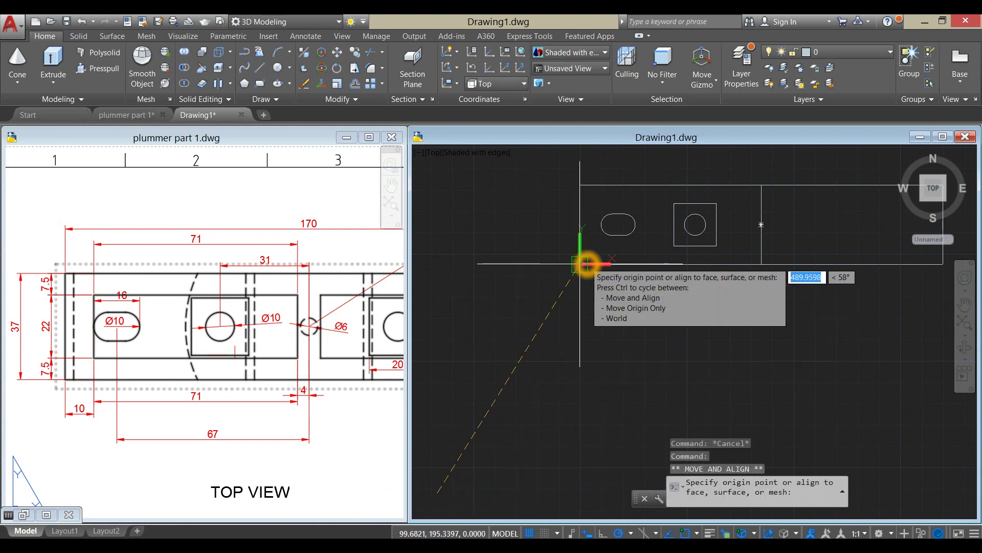
middle_click_drag(588, 324, 550, 375)
key("Escape")
scroll(558, 335, "up", 2)
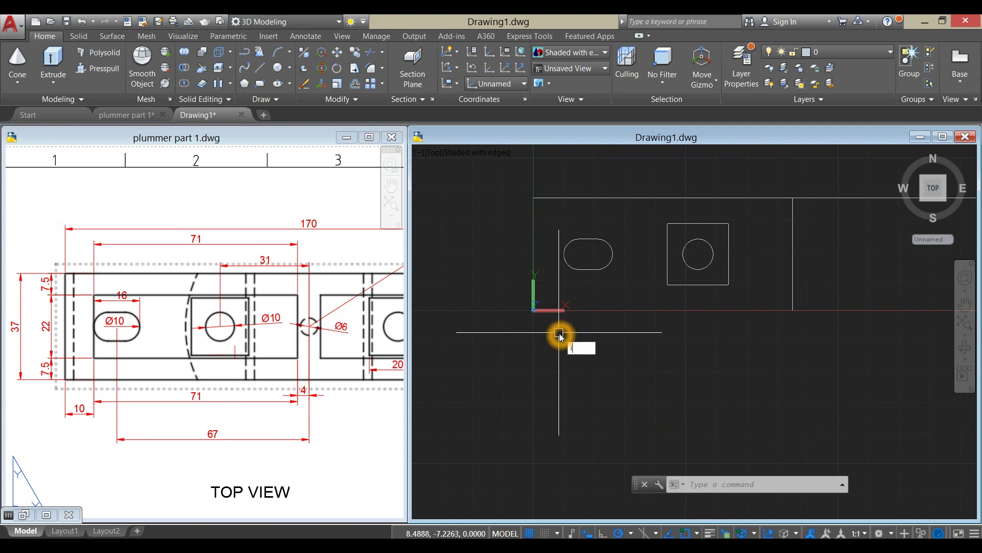
- Check the coordinates of the base rectangle's lower-left corner with the ID command
type("D")
key("Return")
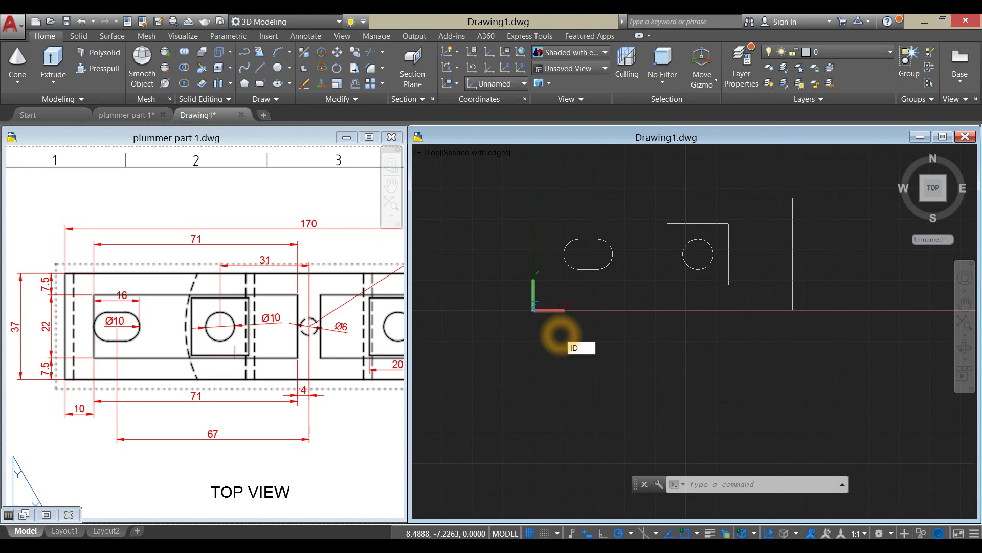
left_click(536, 311)
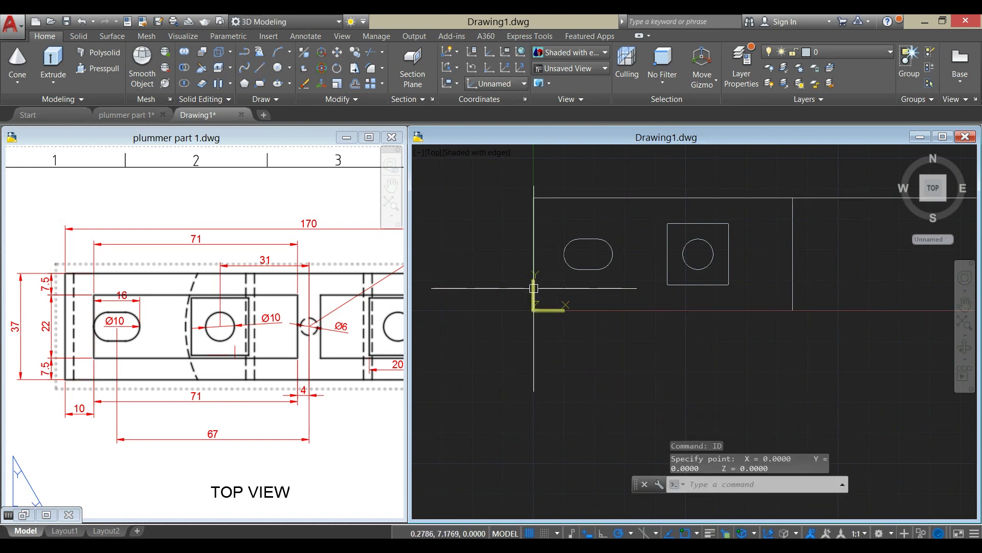
- Draw a closed rectangular polyline around the slot and square, starting at 10,7.5, going 22 up, 71 right and 22 down
middle_click_drag(557, 372, 520, 381)
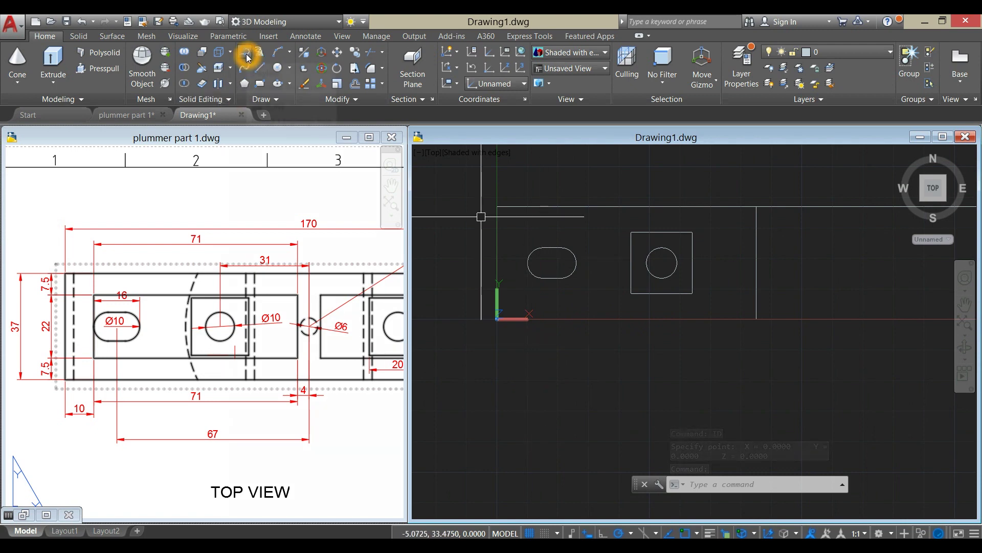
left_click(246, 59)
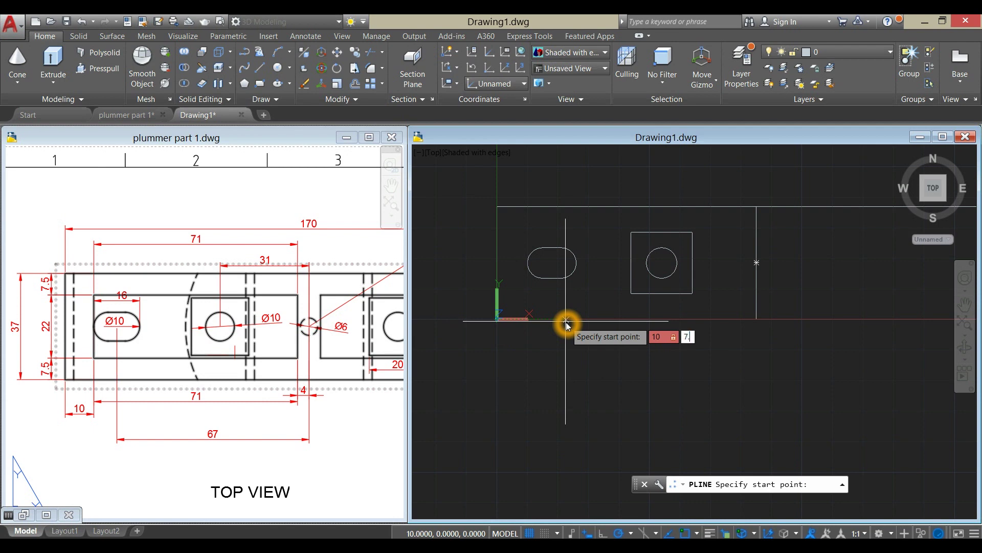
key("Return")
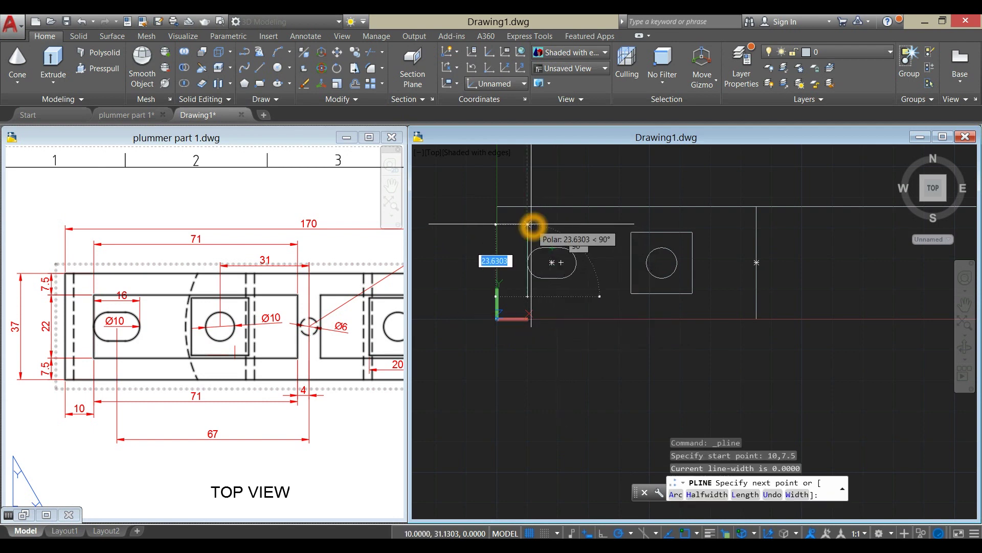
type("22")
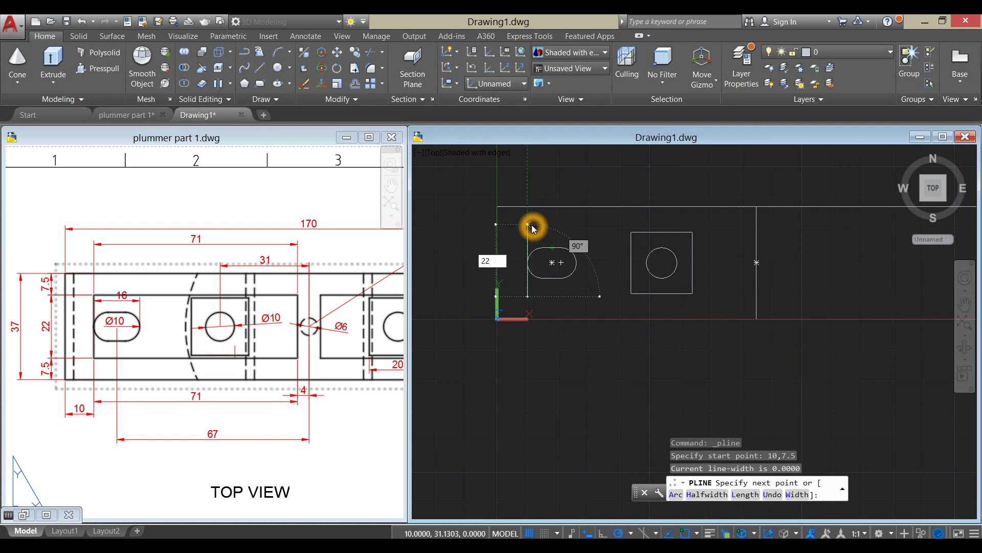
key("Return")
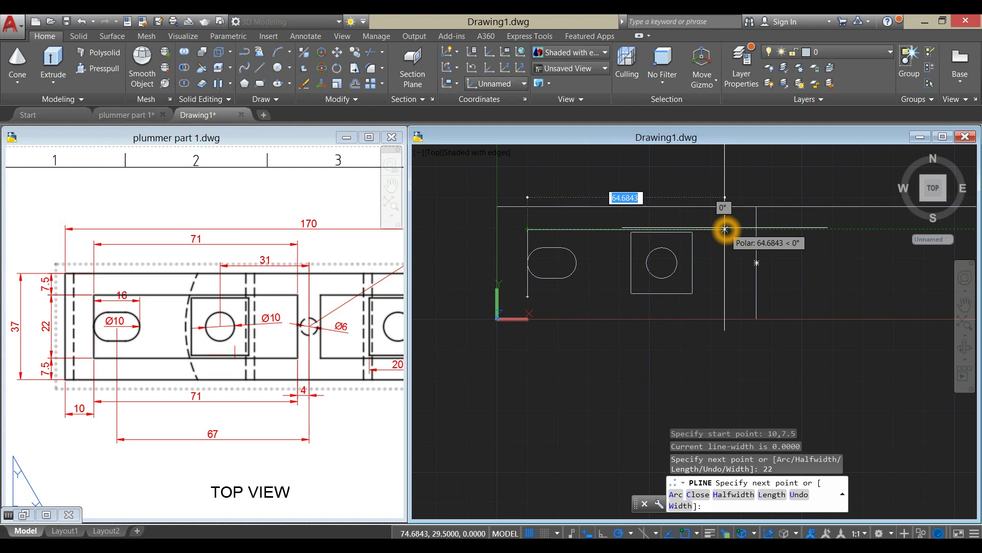
type("71")
key("Return")
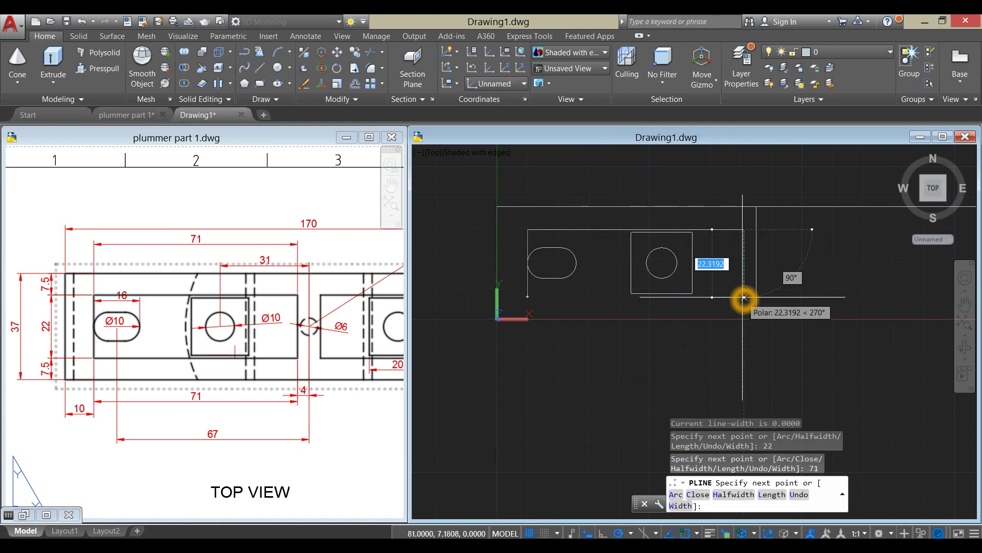
type("22")
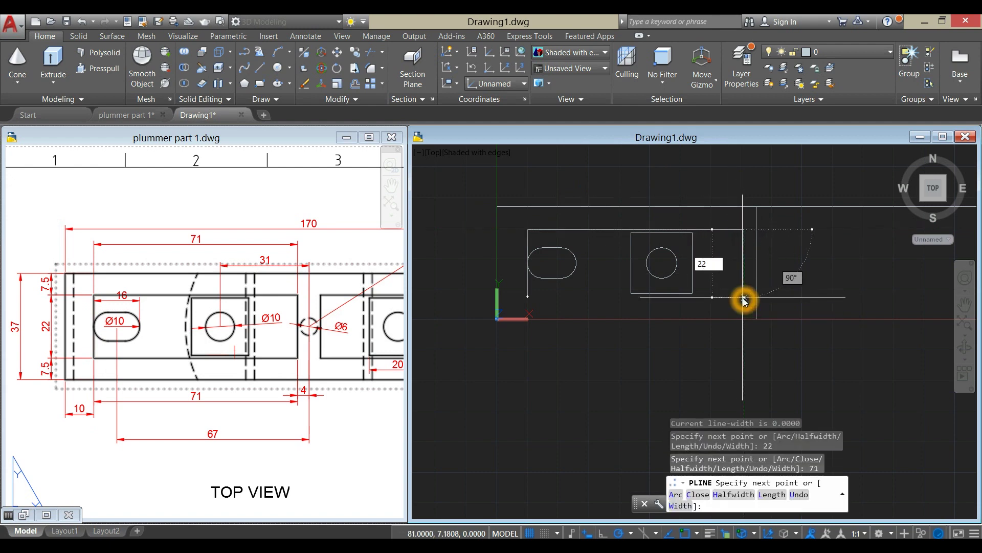
key("Return")
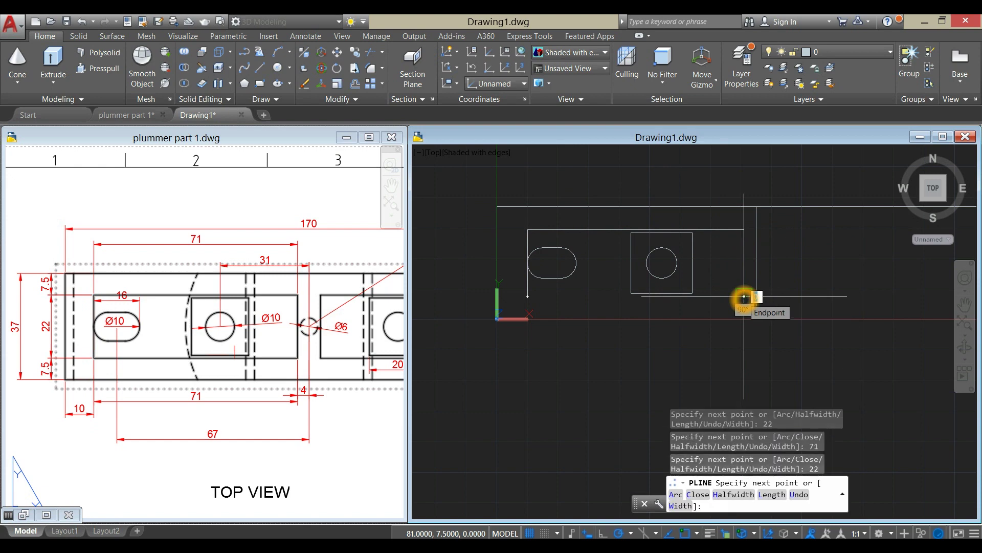
type("c")
key("Return")
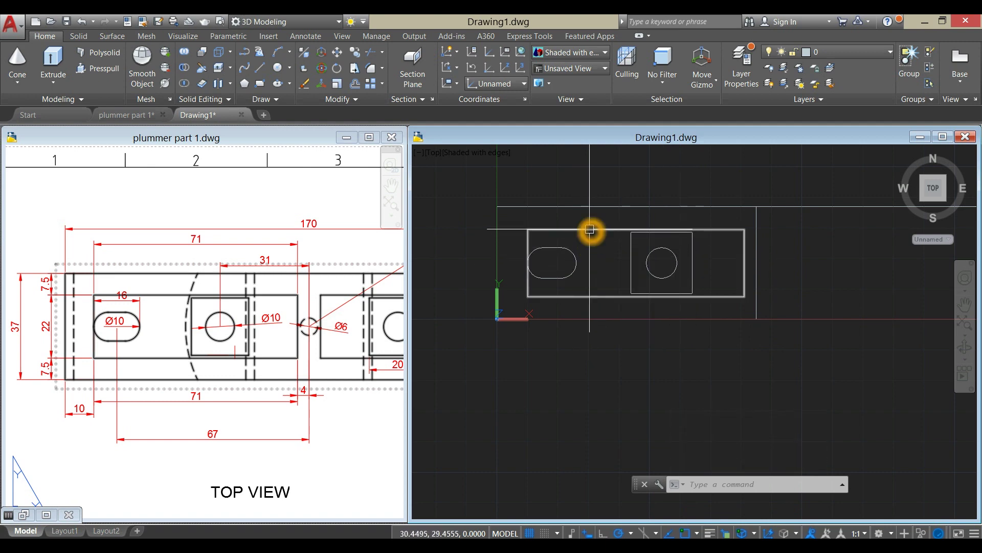
- Mirror the slot, square, circle and surrounding recess rectangle about the base's vertical centre line, keeping the source objects
scroll(546, 324, "down", 2)
middle_click_drag(546, 324, 520, 331)
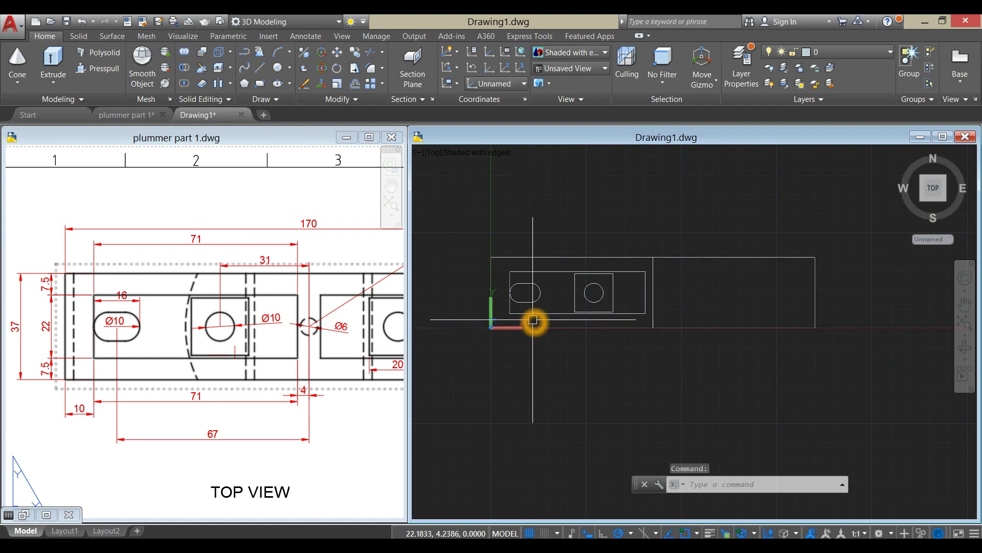
scroll(628, 299, "up", 2)
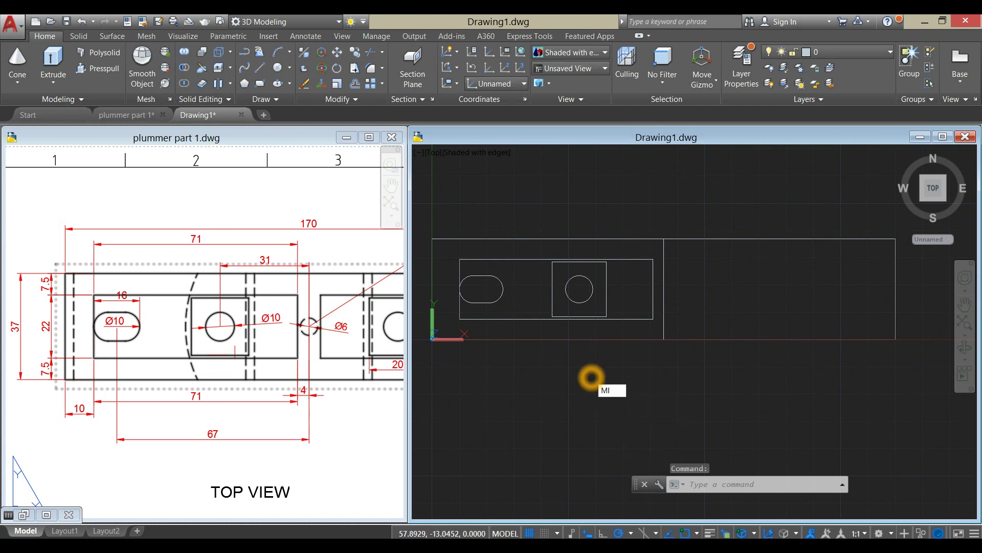
key("Return")
left_click(443, 250)
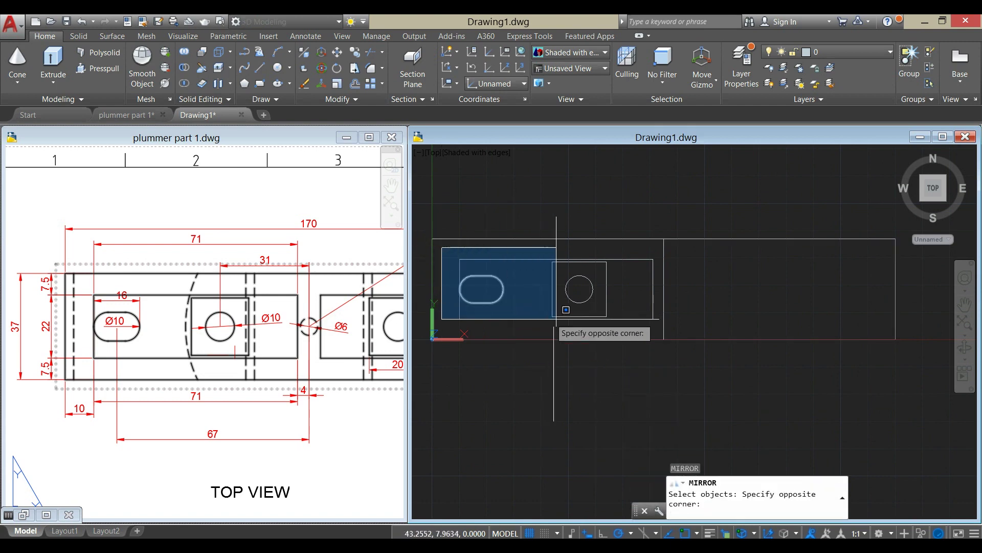
left_click(661, 330)
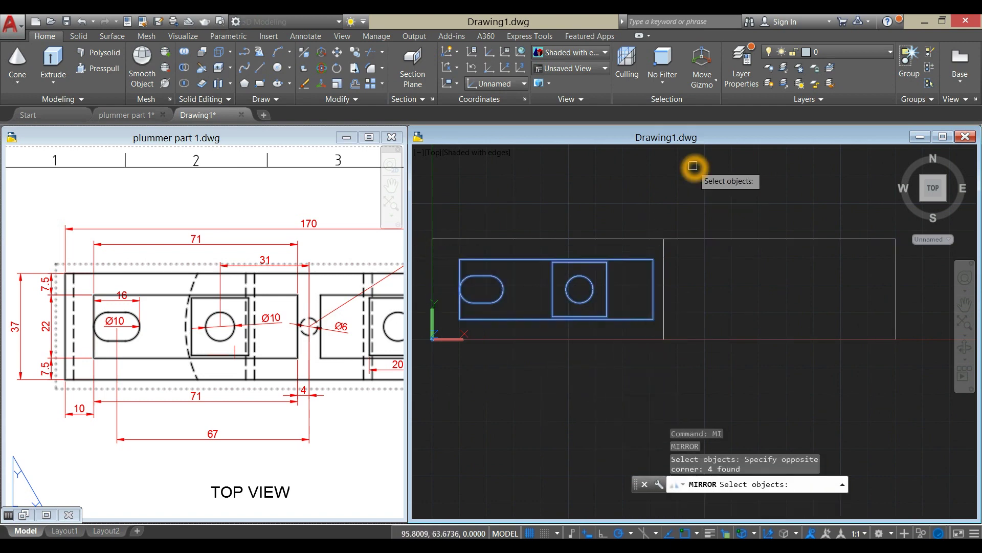
key("Return")
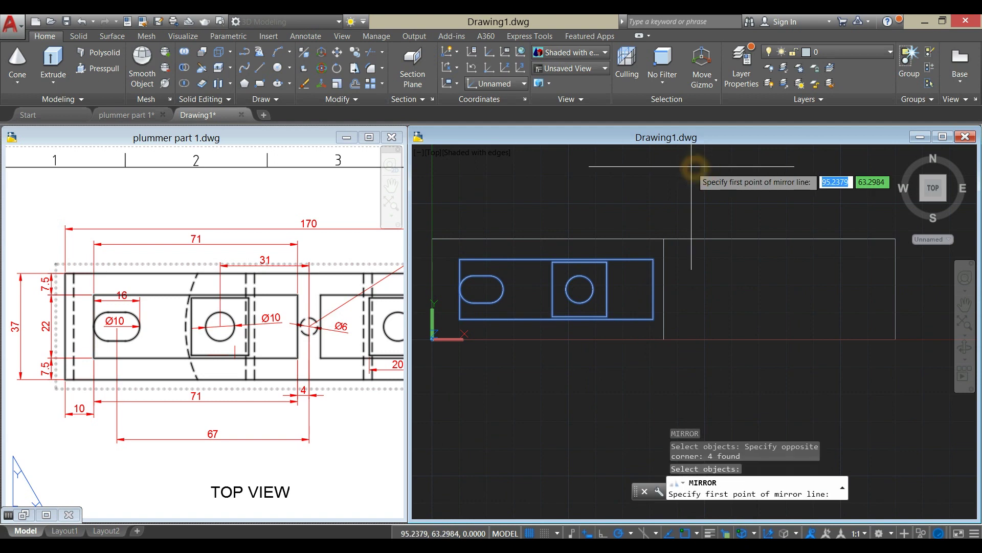
left_click(664, 237)
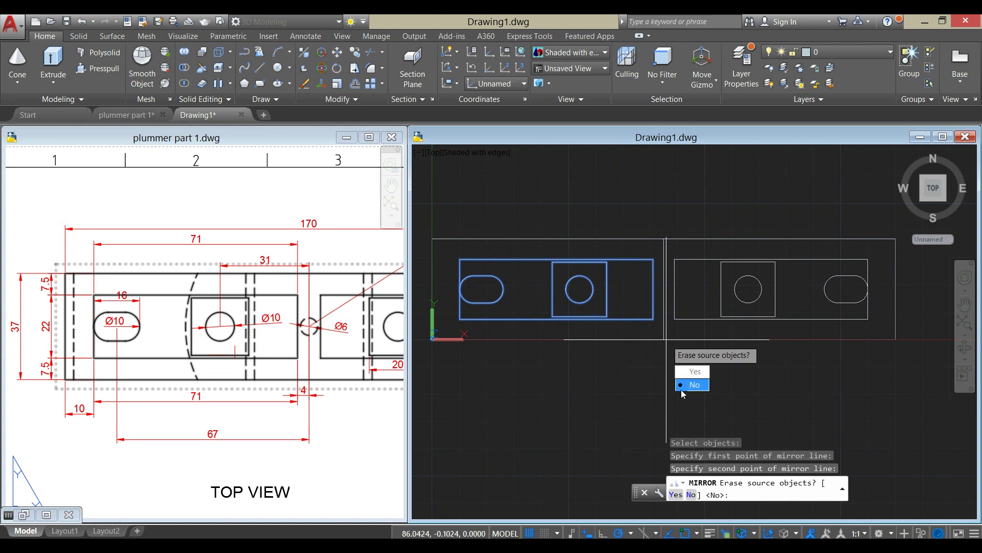
left_click(689, 385)
- Change the drawing's view to SW Isometric with the whole base outline in sight
scroll(648, 330, "down", 2)
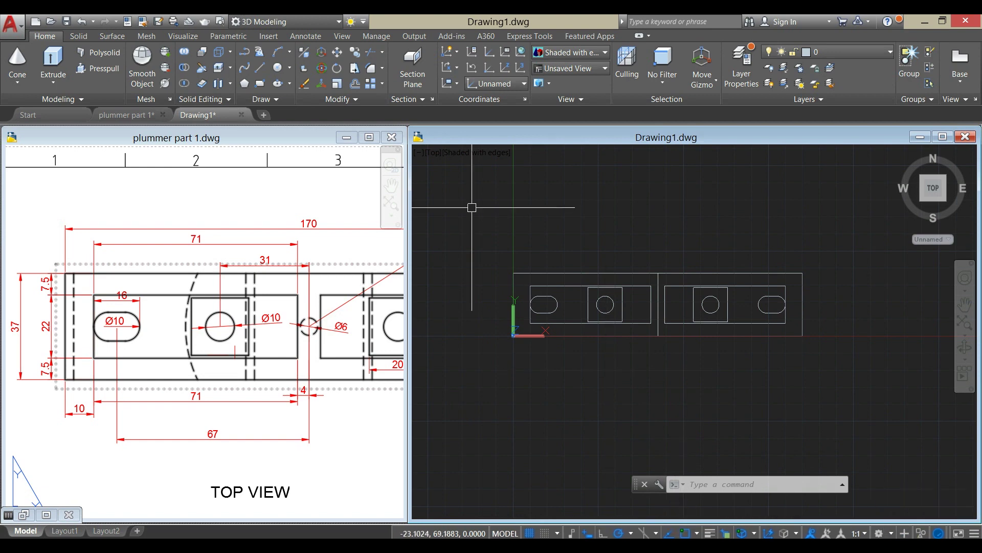
left_click(434, 154)
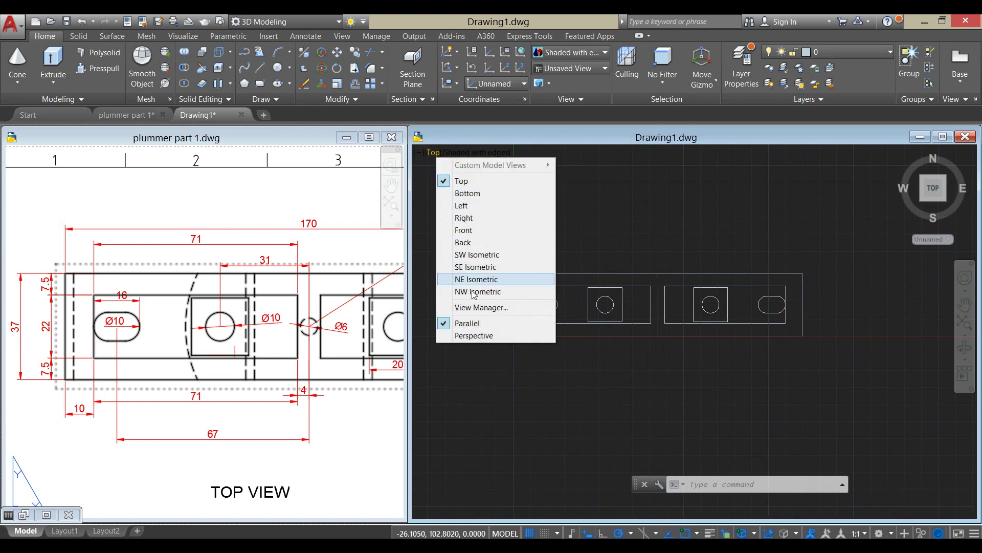
left_click(486, 254)
scroll(550, 264, "down", 2)
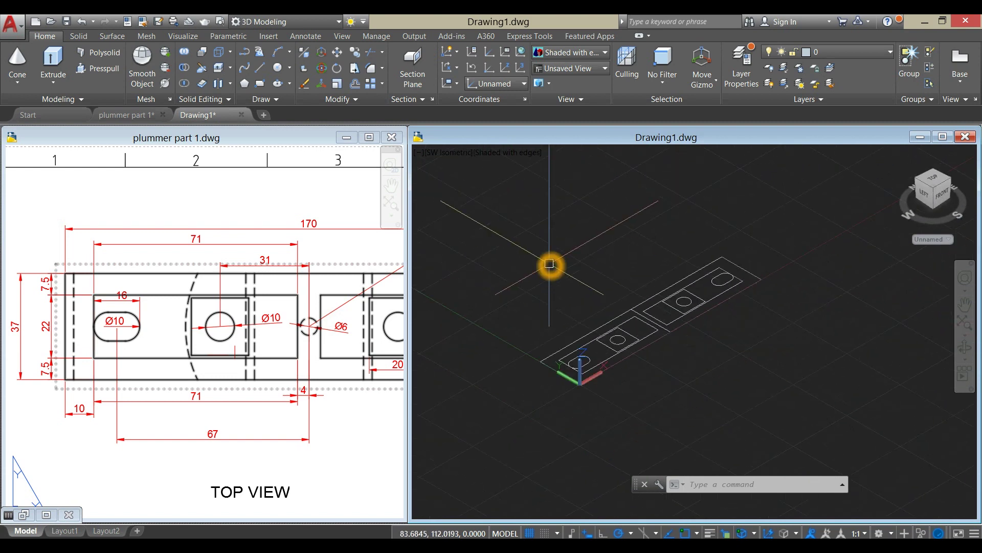
- Examine the isometric picture and the base's thickness and sloped-end dimensions in the BODY layout of plummer part 1.dwg
left_click(256, 454)
left_click(145, 530)
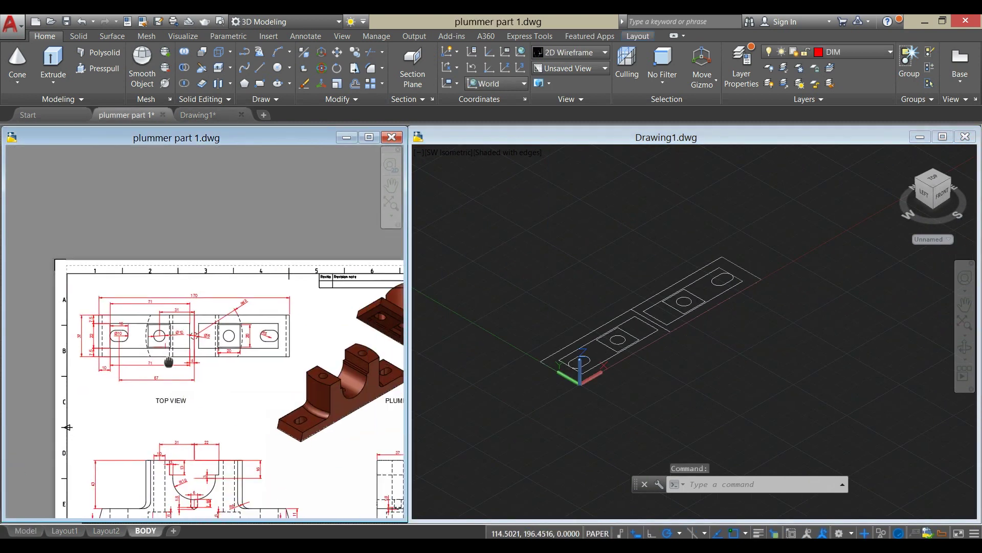
scroll(42, 410, "up", 1)
scroll(274, 384, "up", 3)
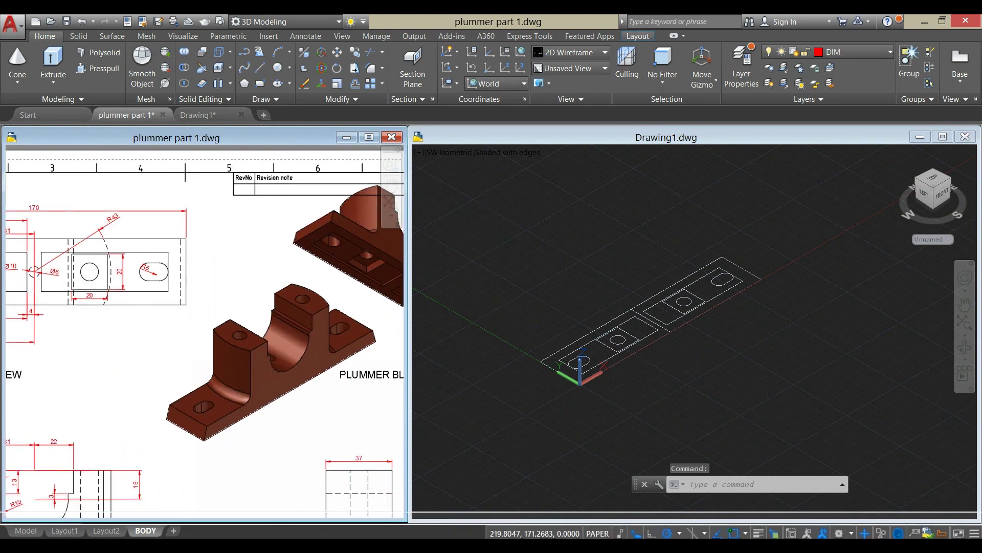
left_click(823, 251)
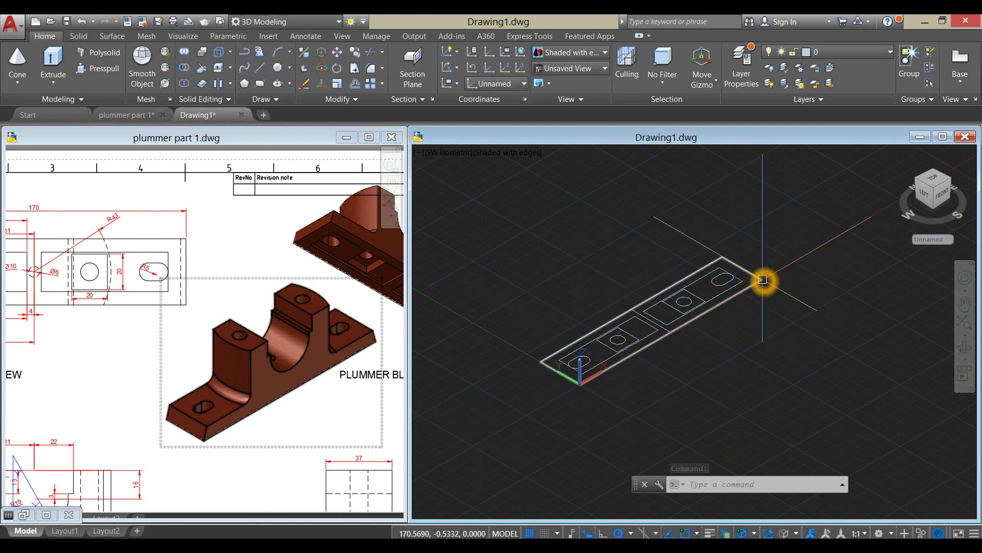
left_click(314, 431)
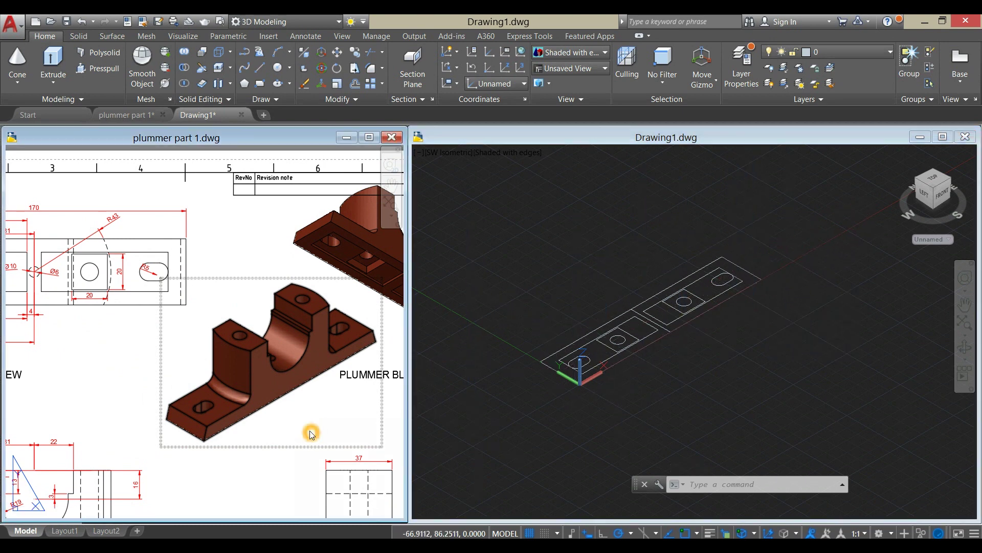
scroll(217, 445, "up", 2)
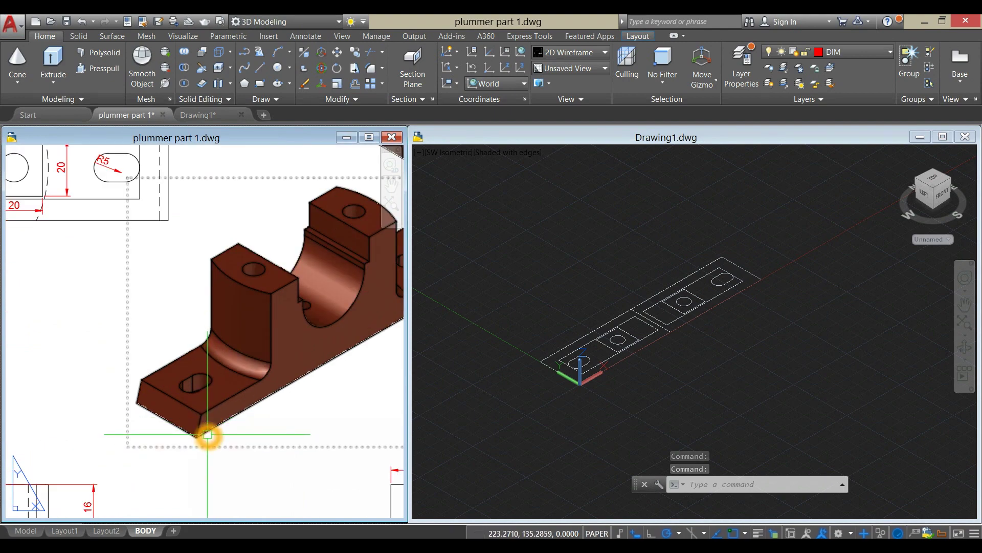
scroll(208, 435, "down", 4)
scroll(240, 414, "up", 5)
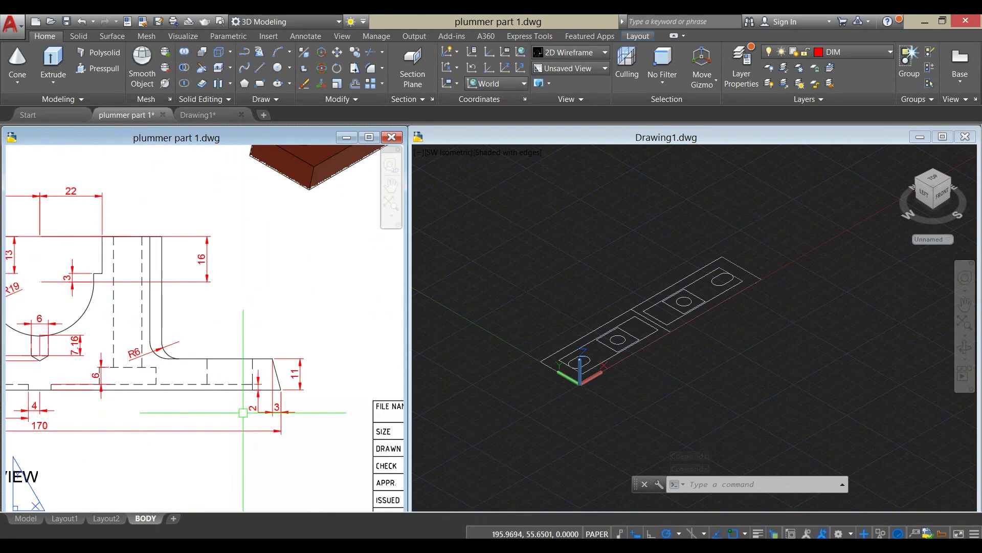
scroll(270, 357, "up", 3)
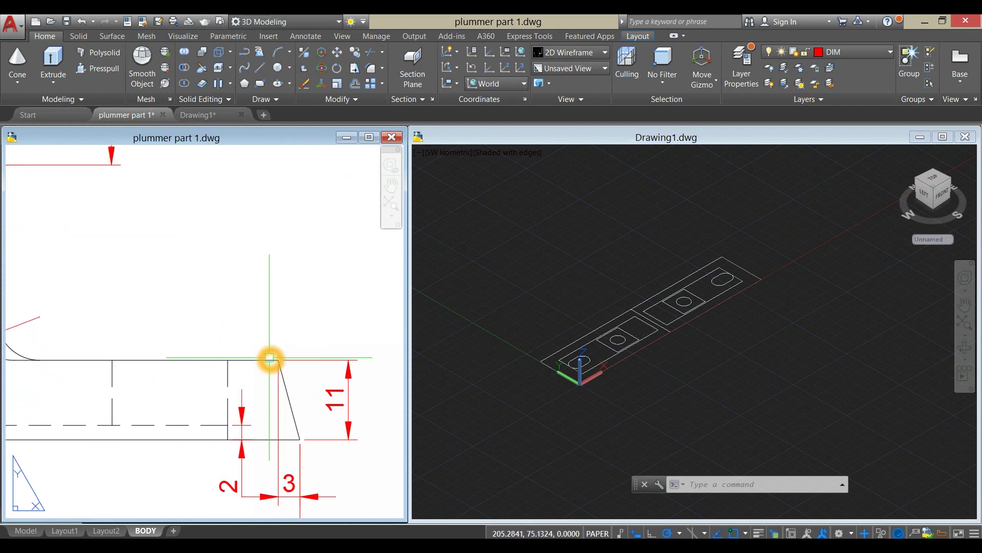
scroll(272, 434, "down", 4)
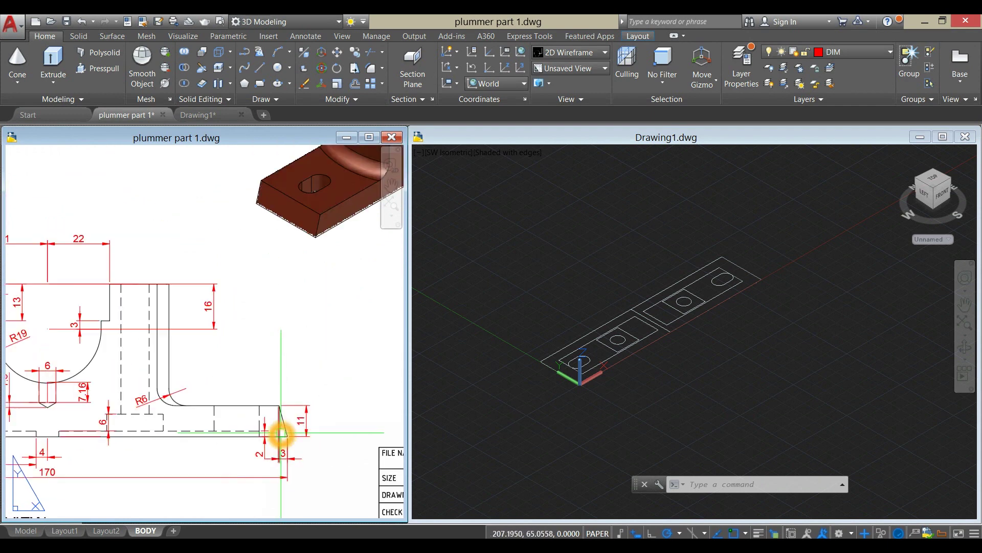
- Return to Drawing1.dwg and extrude the base's outer rectangle to a height of 11
left_click(625, 404)
left_click(762, 279)
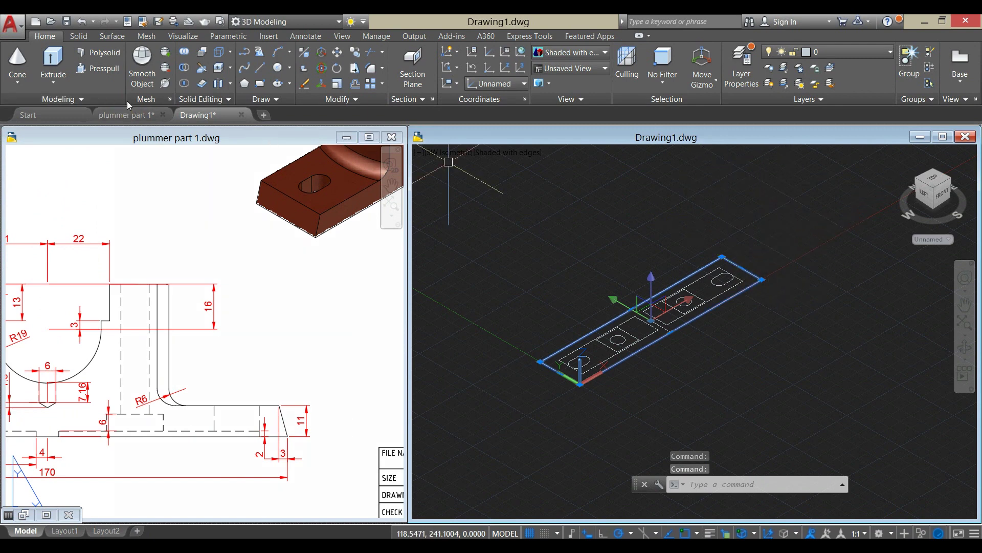
left_click(58, 68)
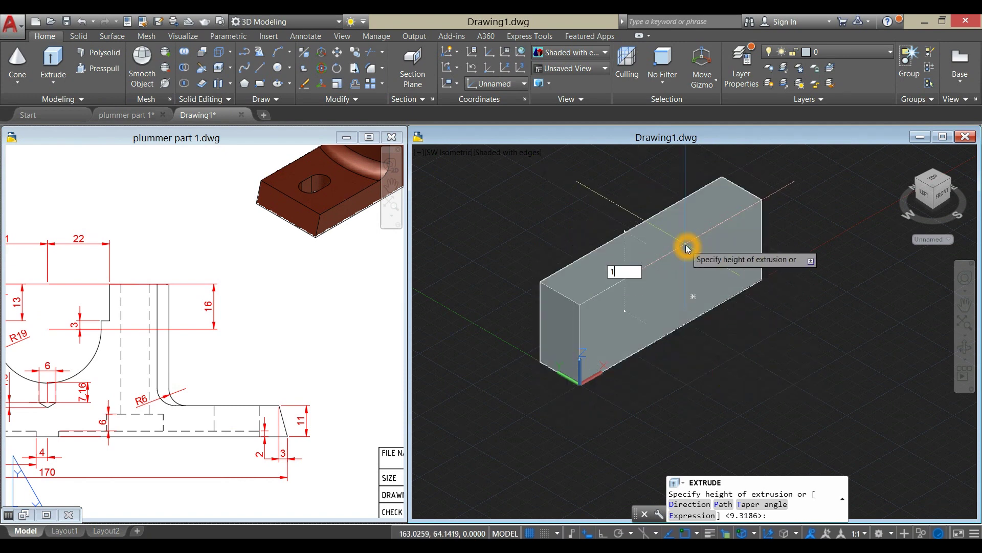
key("Return")
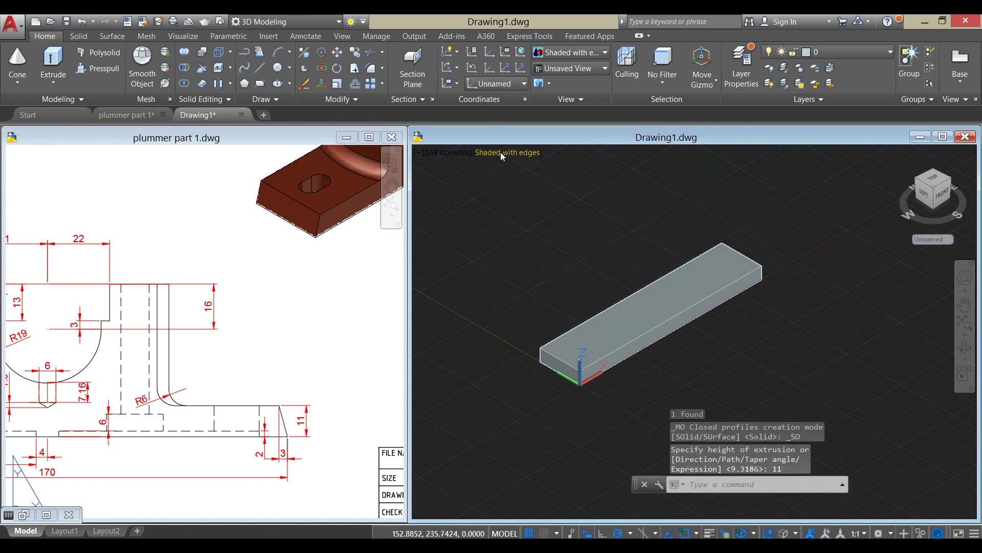
- Set Drawing1.dwg's visual style to 2D Wireframe and check the front view's base dimensions in the plummer part 1.dwg layout
left_click(500, 153)
left_click(546, 180)
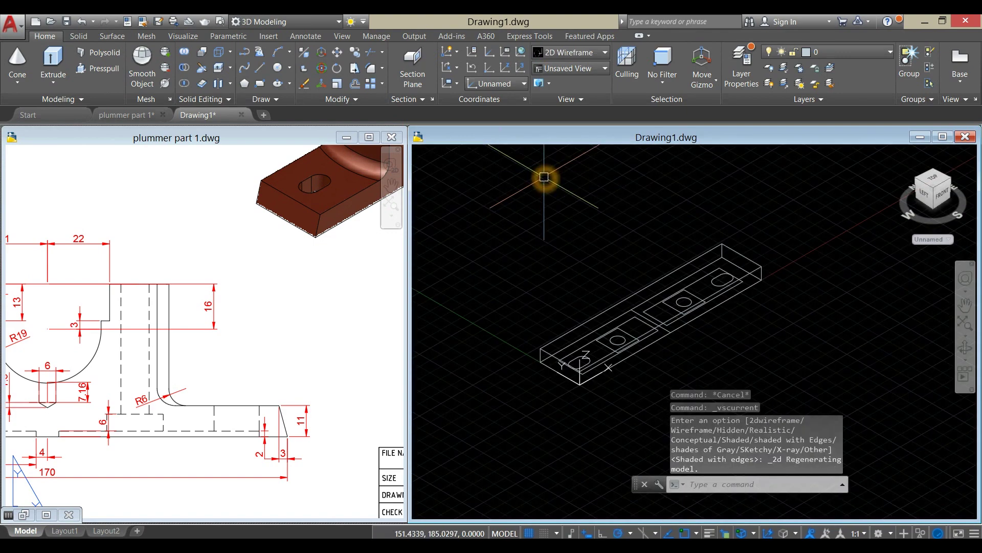
left_click(221, 480)
scroll(229, 456, "down", 4)
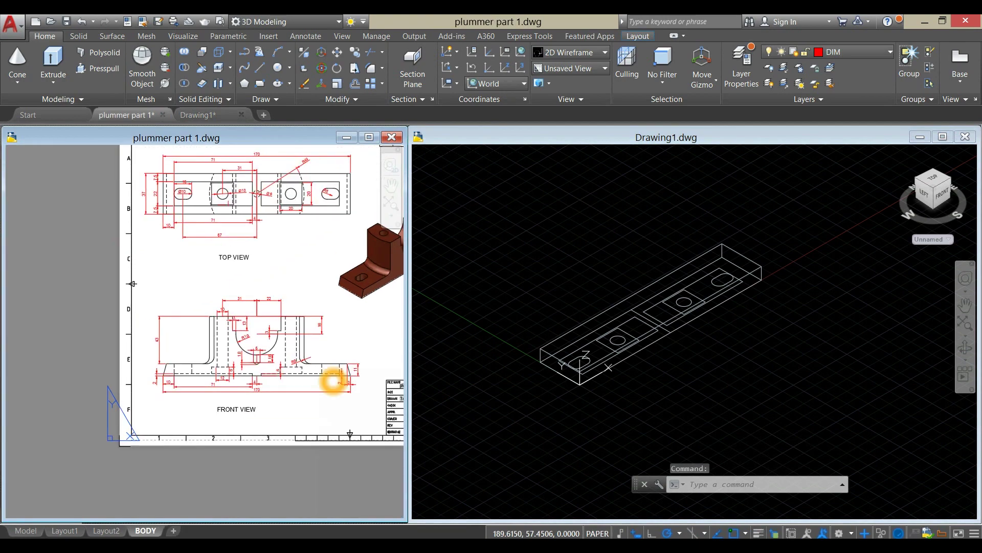
scroll(329, 377, "up", 2)
middle_click_drag(315, 406, 225, 451)
left_click(828, 302)
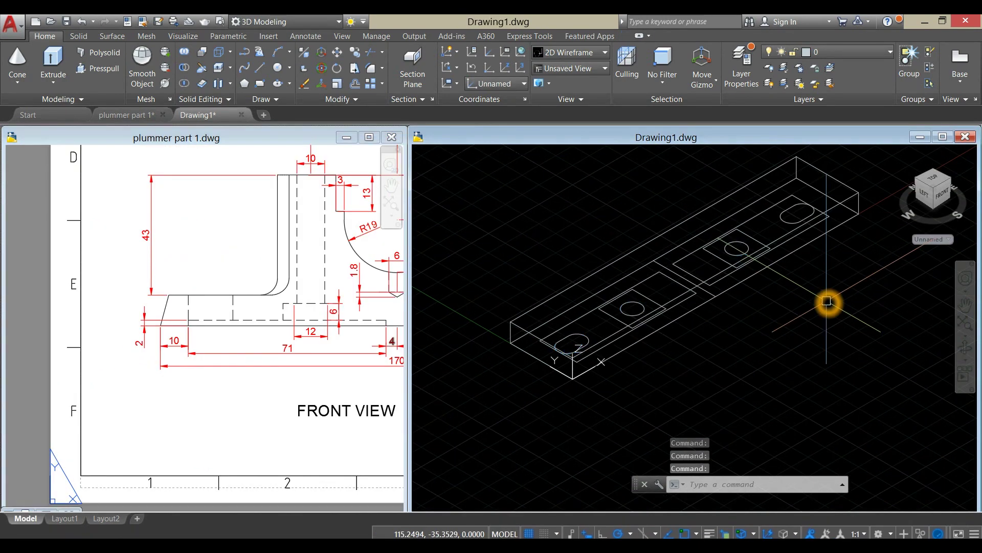
key("Escape")
middle_click_drag(708, 321, 726, 340, "shift")
scroll(671, 282, "up", 3)
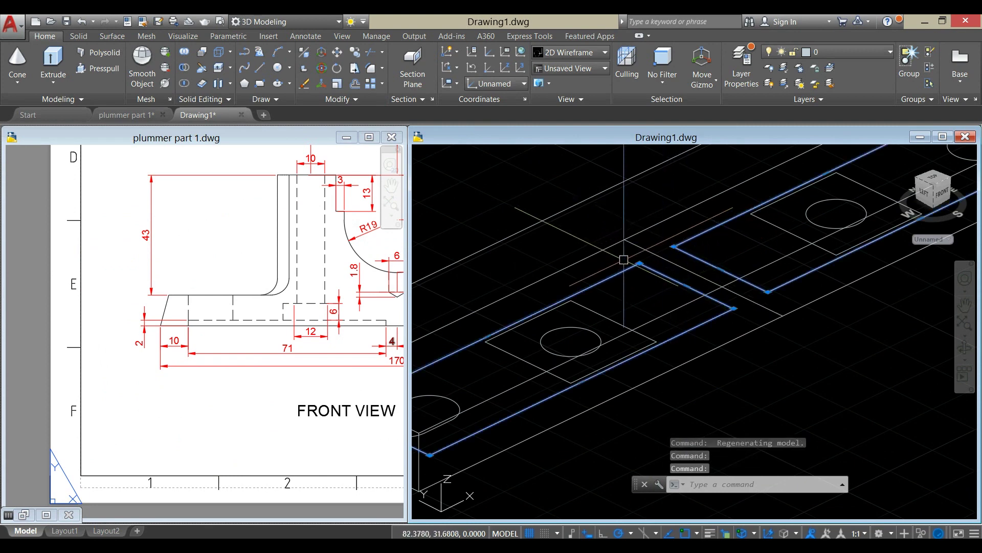
key("Escape")
- Examine the underside recess depth, central gap and sloped-end dimensions in the front view of plummer part 1.dwg
left_click(259, 454)
double_click(263, 438)
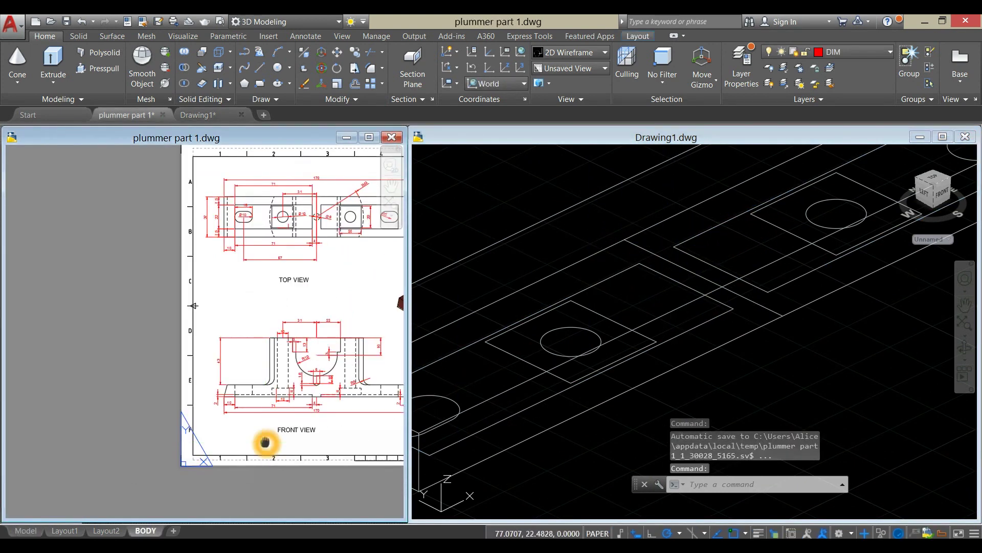
scroll(179, 450, "up", 5)
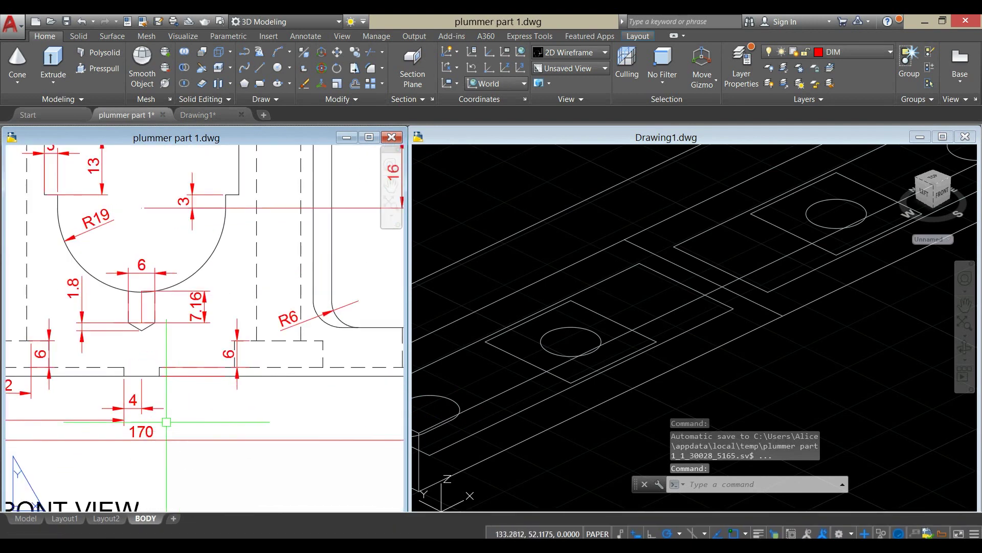
scroll(132, 365, "up", 2)
scroll(131, 369, "up", 3)
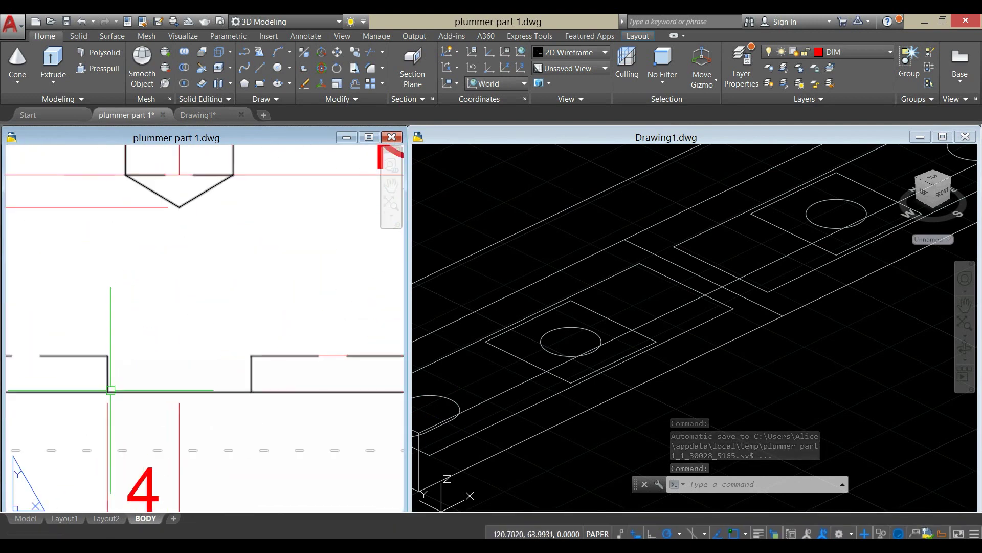
scroll(110, 390, "down", 3)
scroll(17, 402, "down", 3)
middle_click_drag(17, 401, 215, 401)
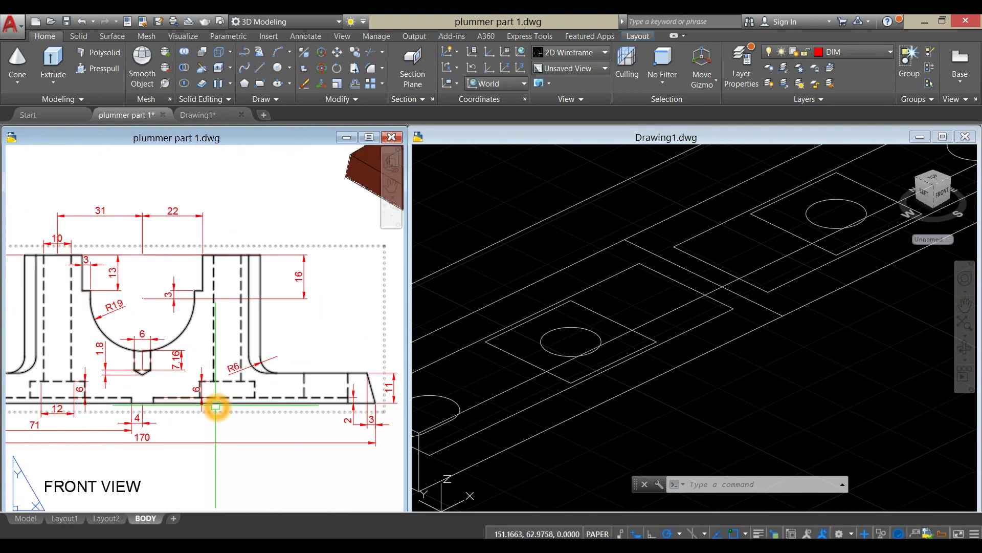
scroll(341, 423, "up", 4)
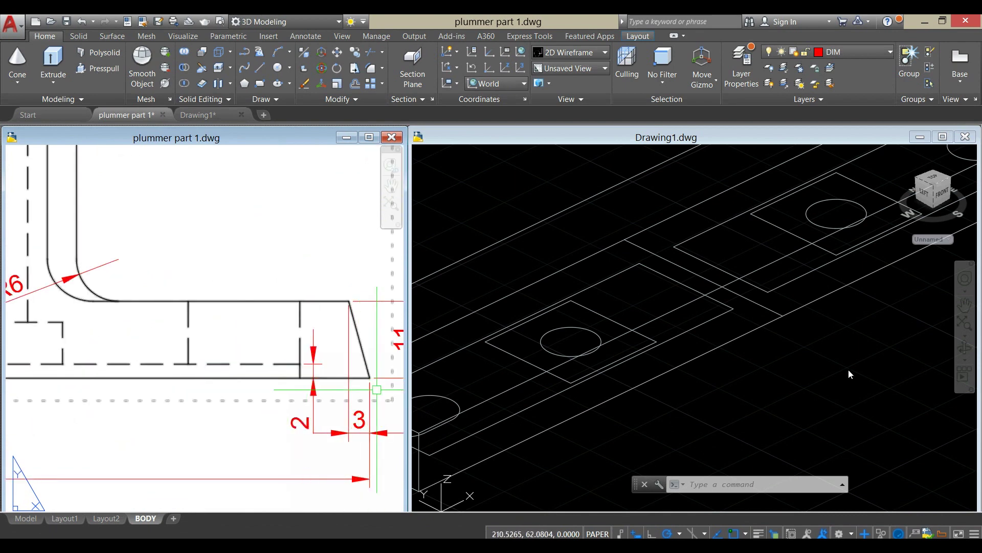
- Return to Drawing1.dwg and extrude the two recess rectangles inside the base to a height of 2
left_click(822, 361)
scroll(793, 353, "down", 4)
scroll(724, 326, "up", 2)
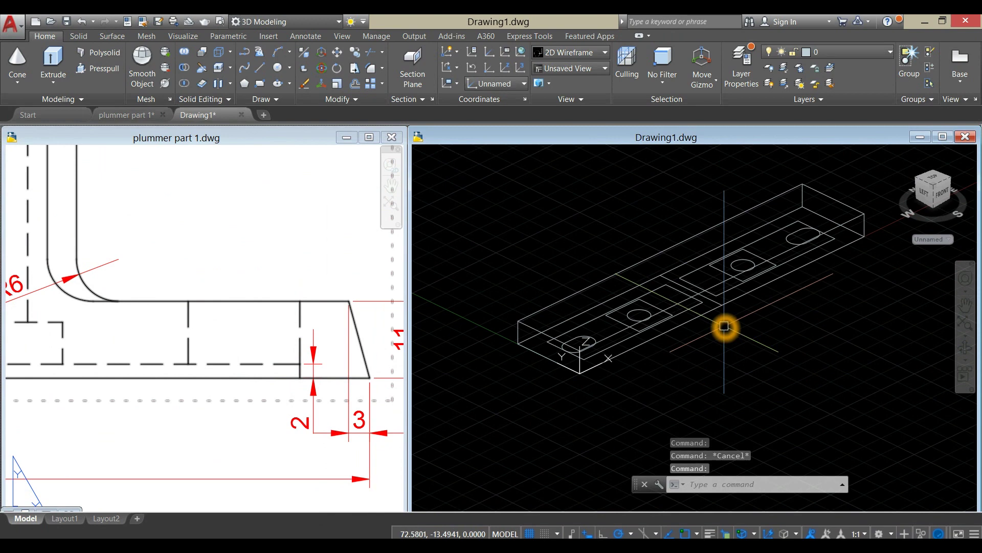
left_click(701, 302)
scroll(727, 294, "up", 2)
left_click(664, 254)
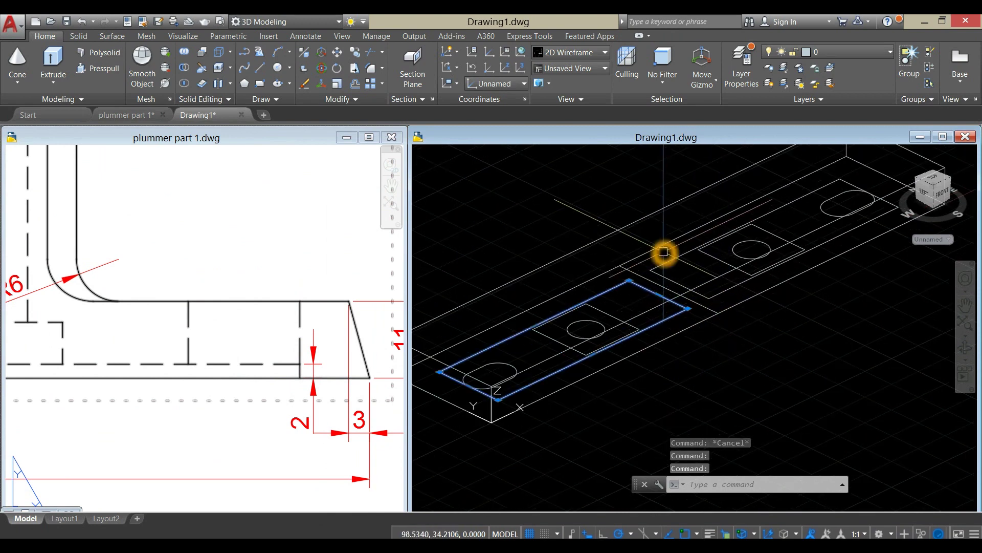
left_click(53, 60)
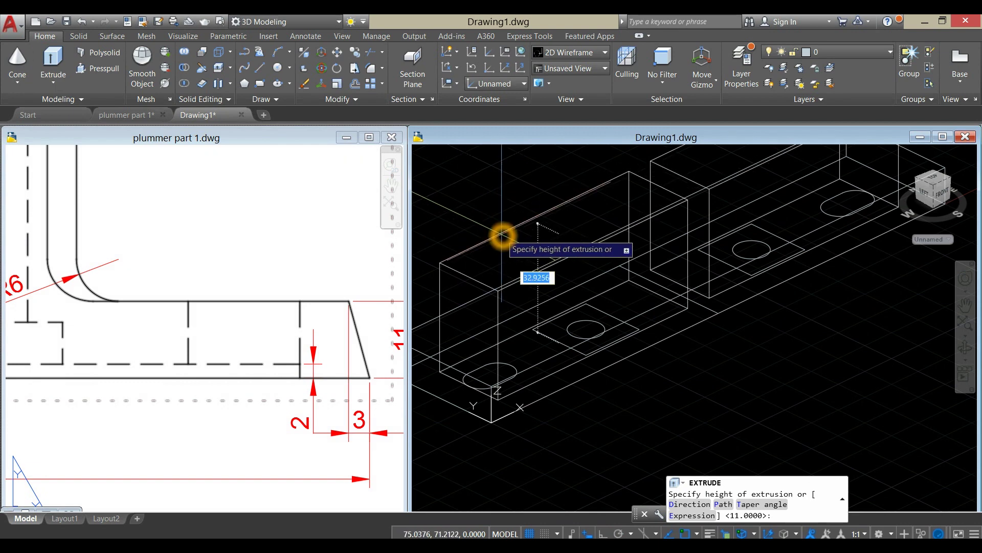
type("2")
key("Return")
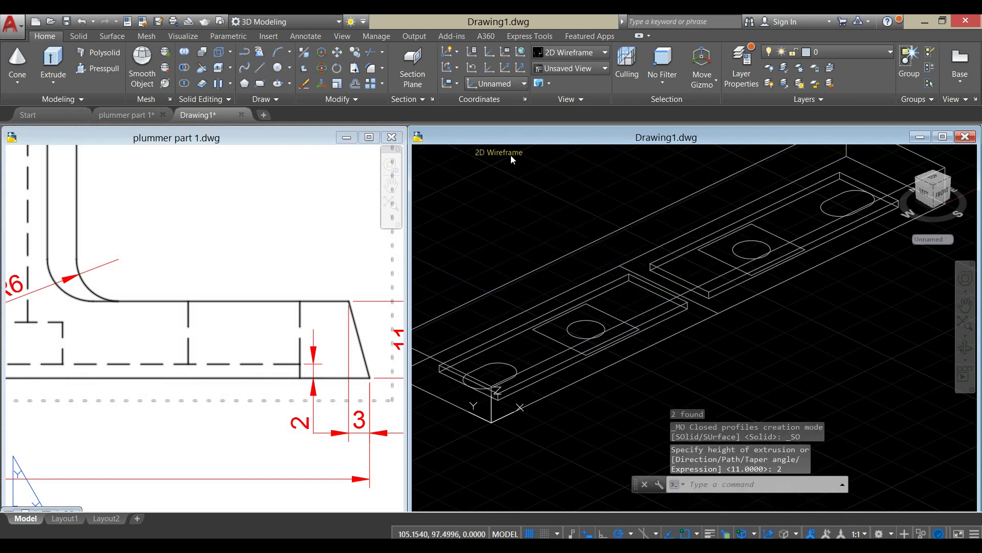
- Set the visual style to X-Ray and turn off the grid, keeping the whole base in an isometric view
left_click(509, 154)
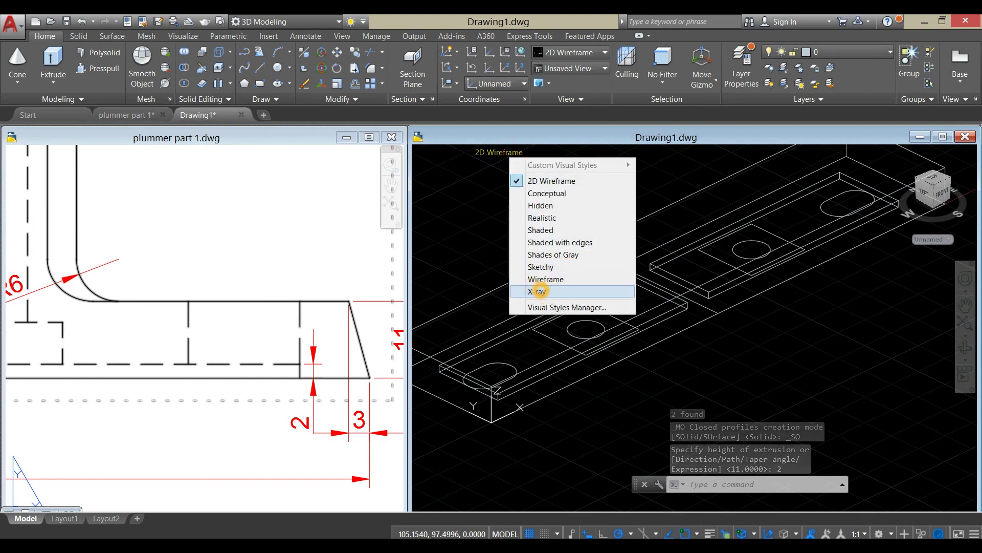
left_click(537, 291)
middle_click_drag(860, 365, 844, 307, "shift")
left_click(530, 532)
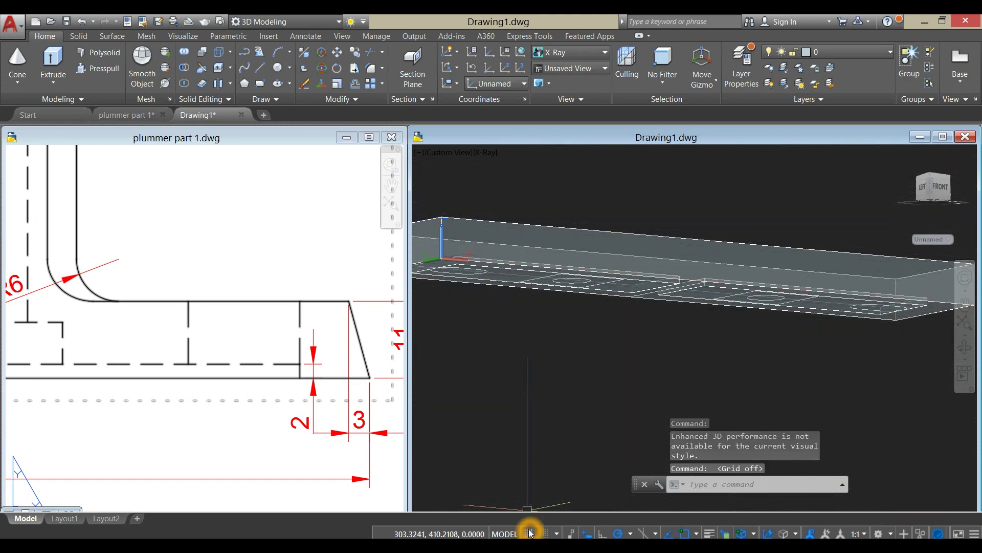
middle_click_drag(588, 373, 609, 427, "shift")
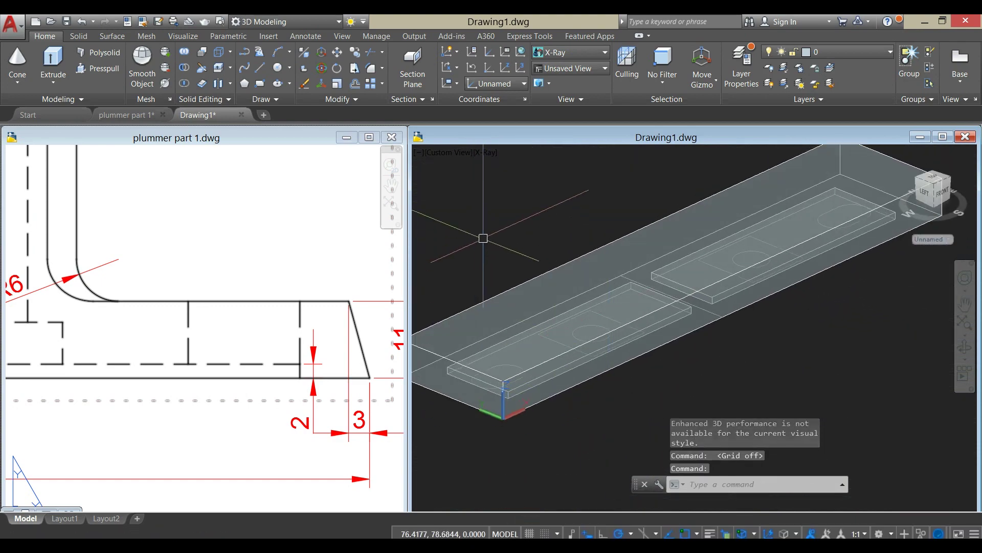
scroll(508, 268, "down", 2)
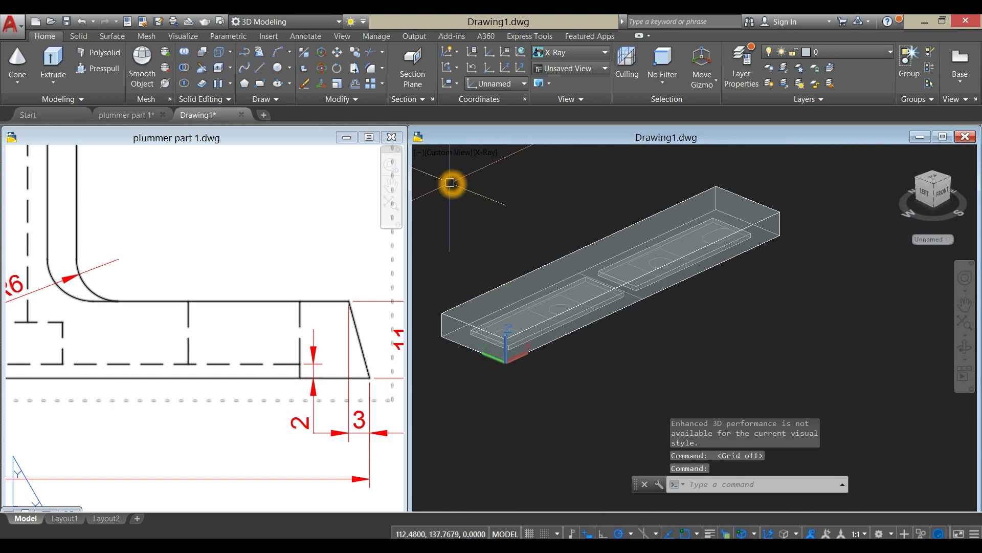
scroll(560, 324, "up", 2)
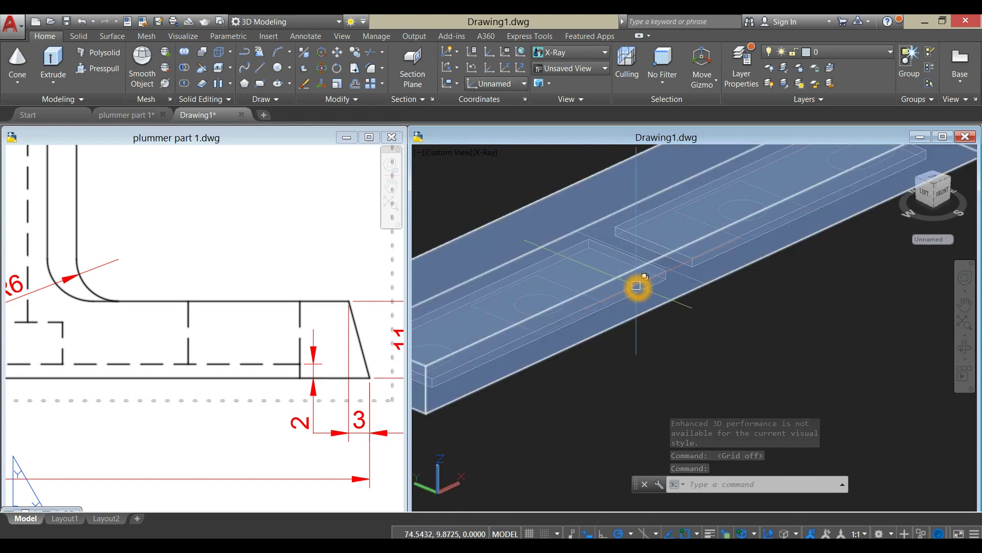
scroll(715, 249, "down", 2)
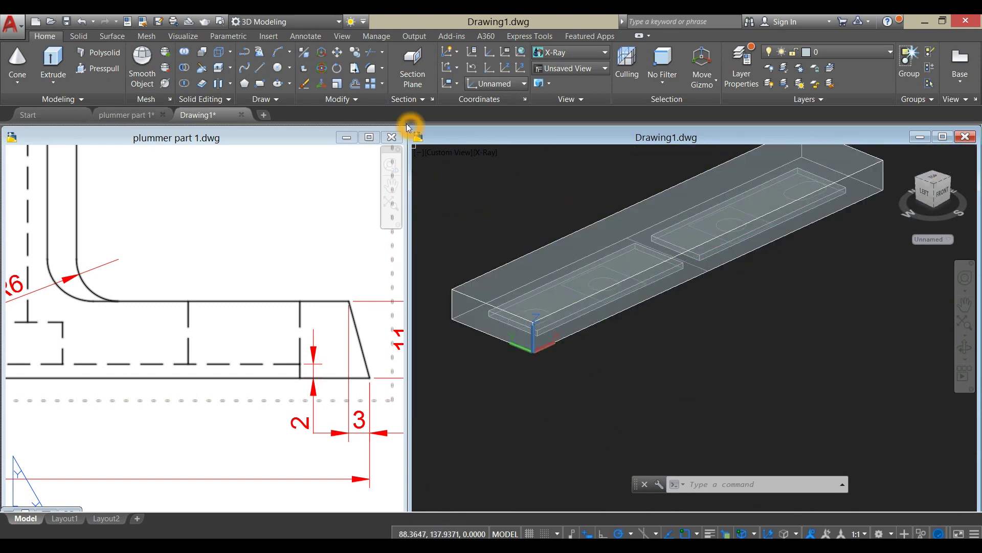
- Subtract the two thin recess solids from the base plate to hollow out its underside
left_click(185, 70)
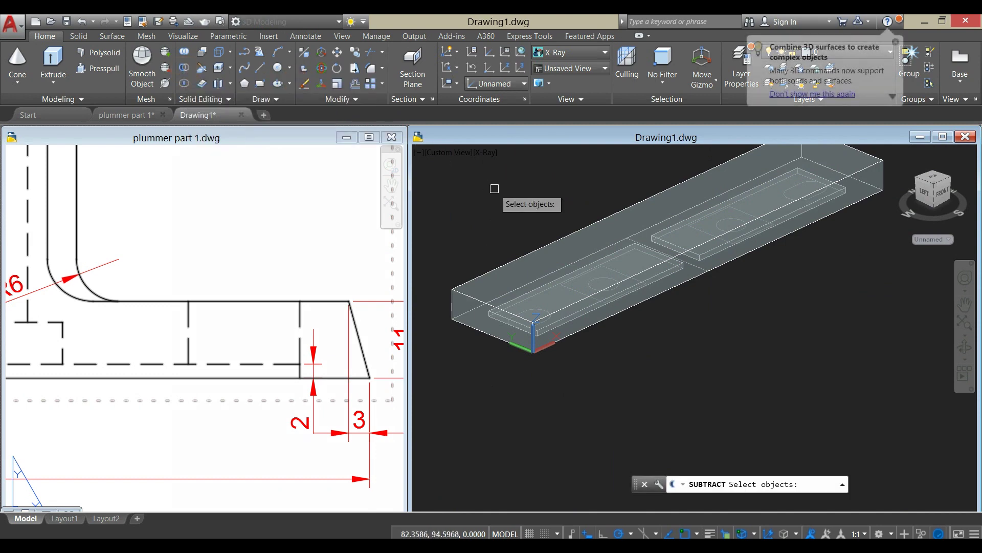
left_click(544, 246)
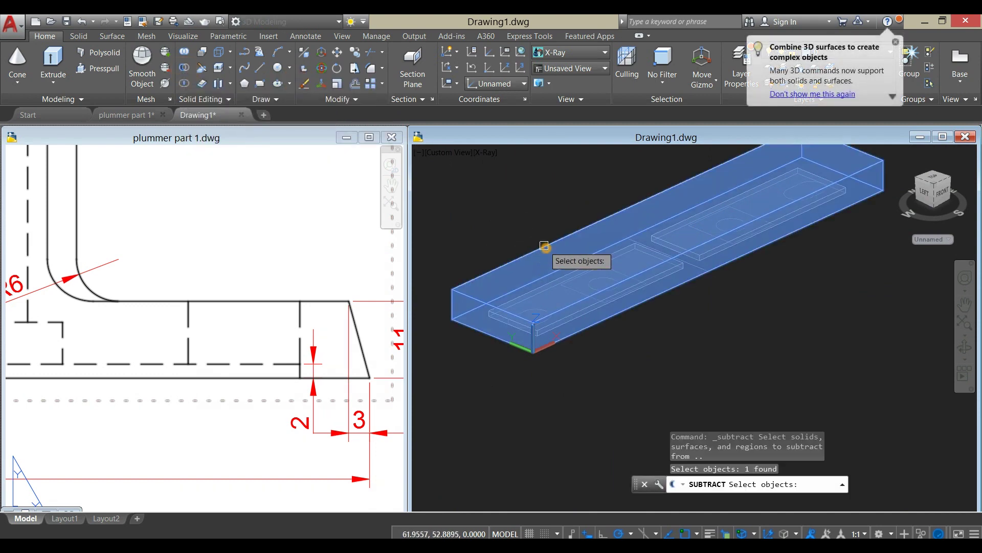
right_click(658, 345)
middle_click_drag(654, 350, 652, 278, "shift")
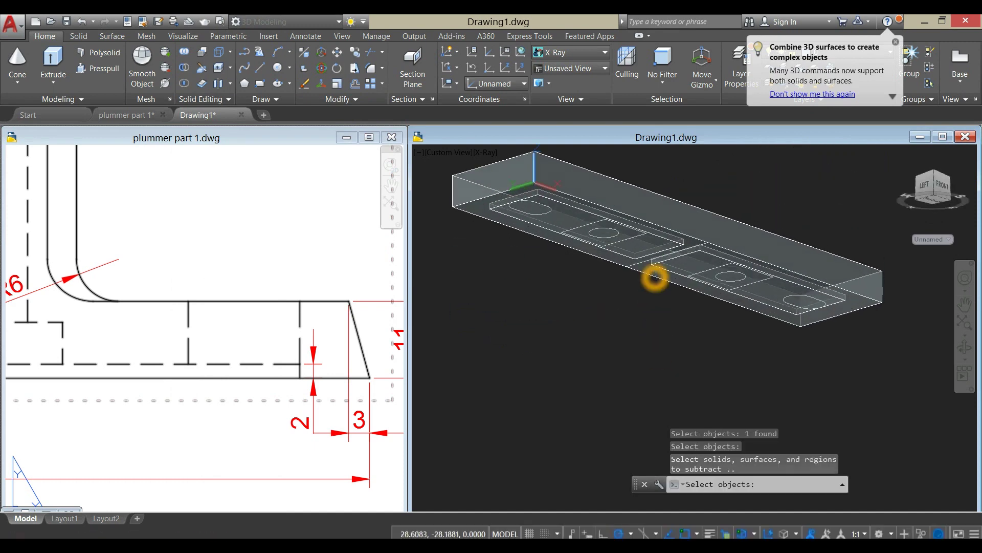
scroll(672, 240, "up", 5)
left_click(672, 240)
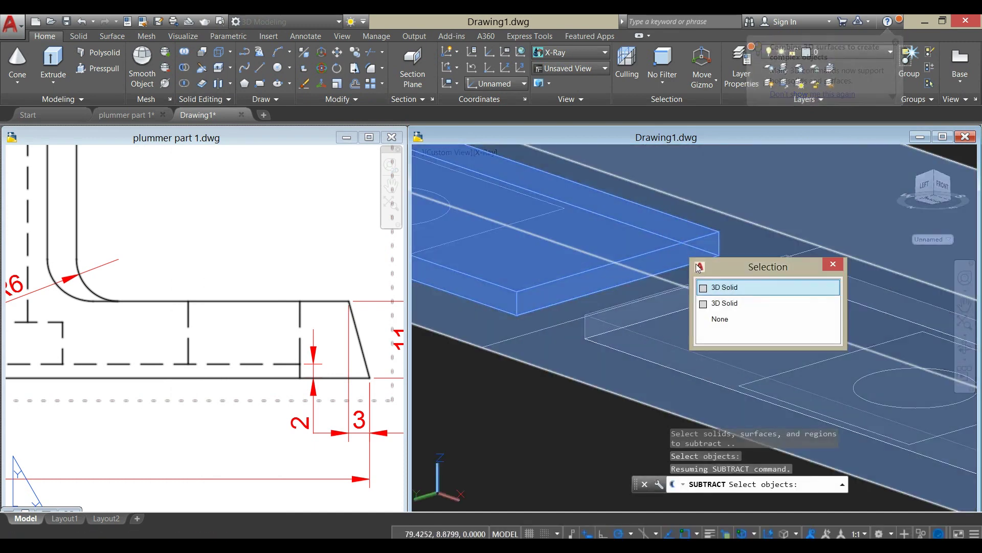
scroll(537, 450, "down", 2)
left_click(542, 448)
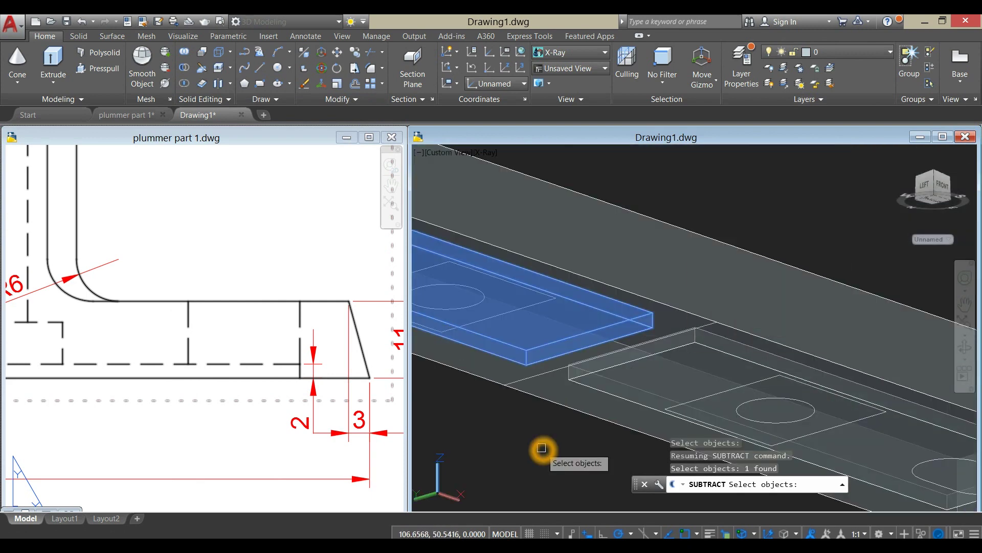
left_click(742, 362)
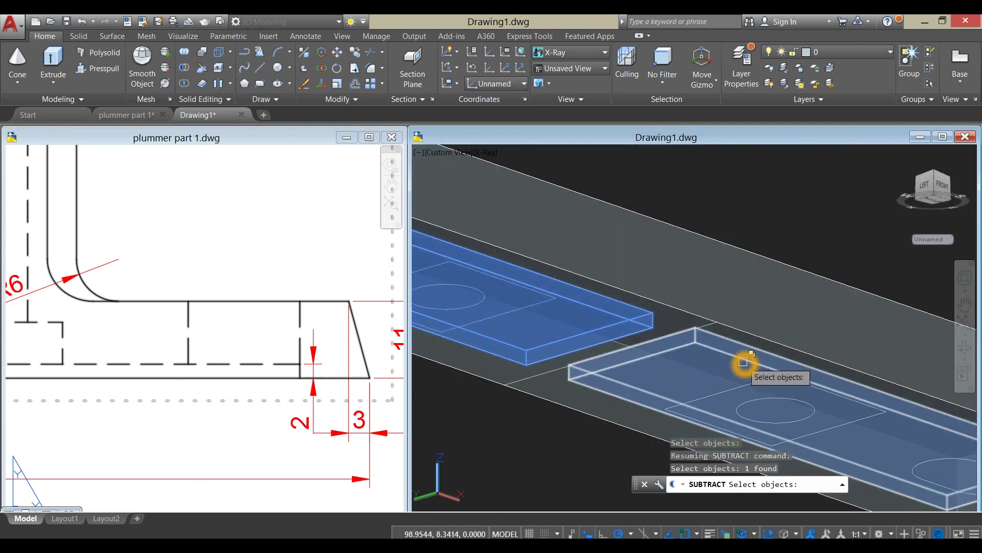
key("Return")
key("Return")
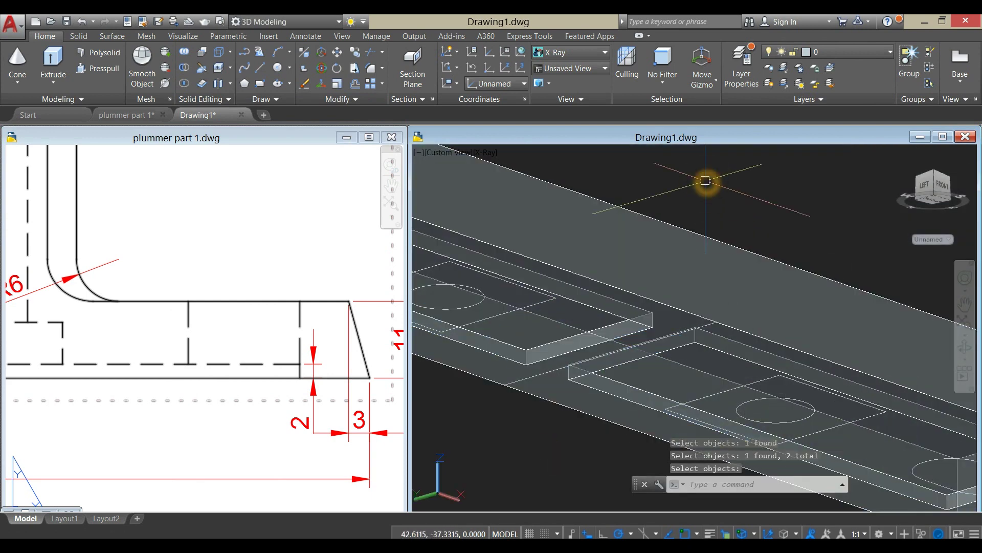
- Set the visual style to Shaded with edges and inspect the recesses on the base's underside
scroll(705, 181, "down", 2)
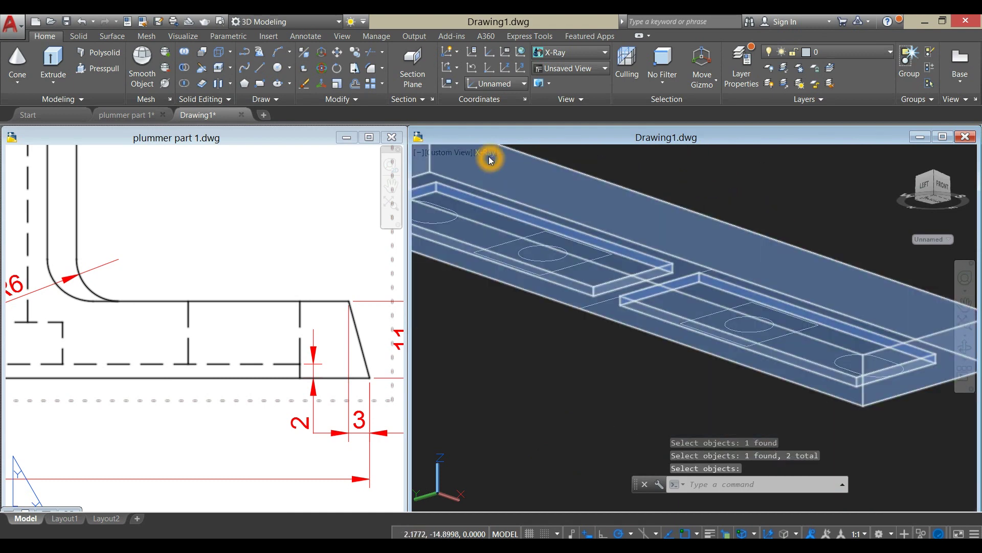
left_click(489, 153)
left_click(546, 242)
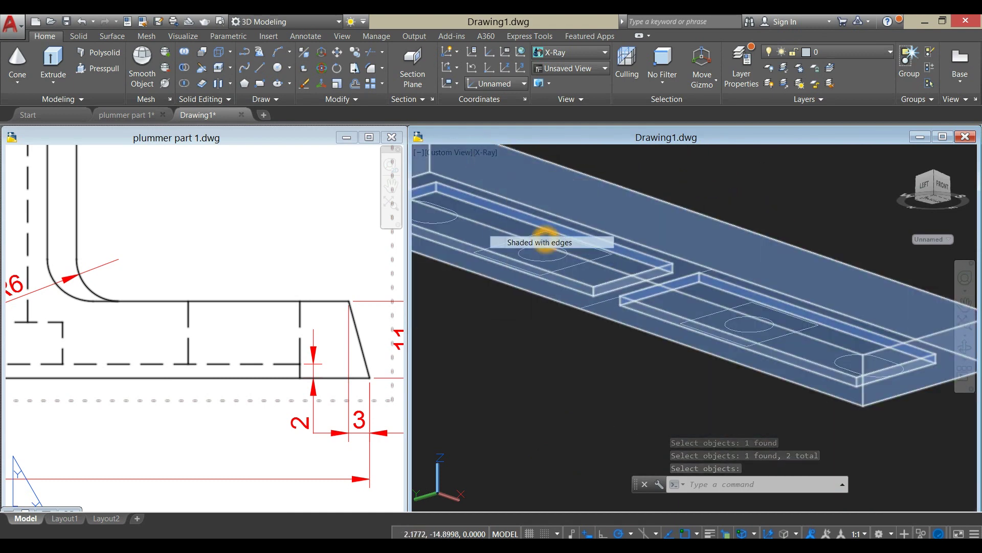
mouse_move(537, 345)
middle_mouse_down("shift")
mouse_move(551, 304)
mouse_move(533, 346)
middle_mouse_up("shift")
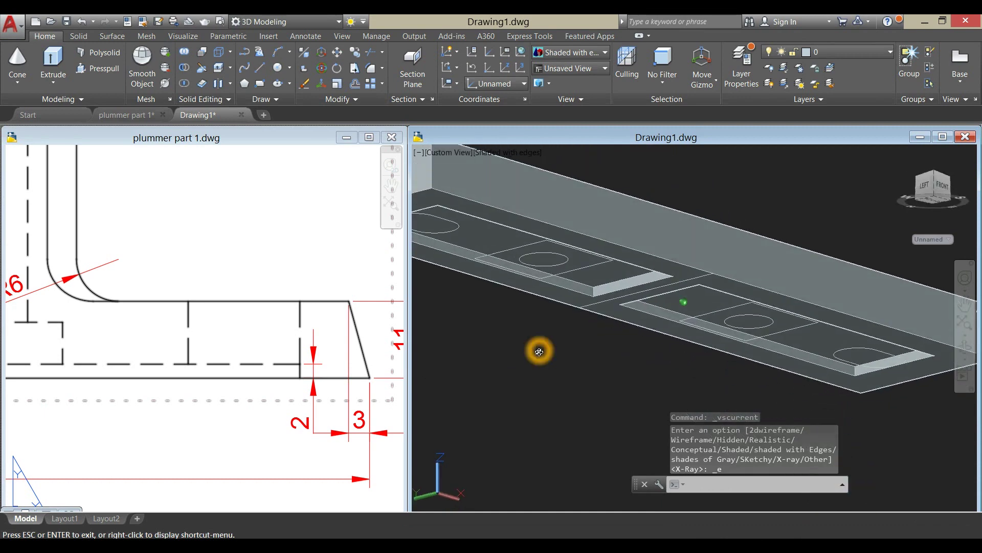
scroll(655, 303, "up", 3)
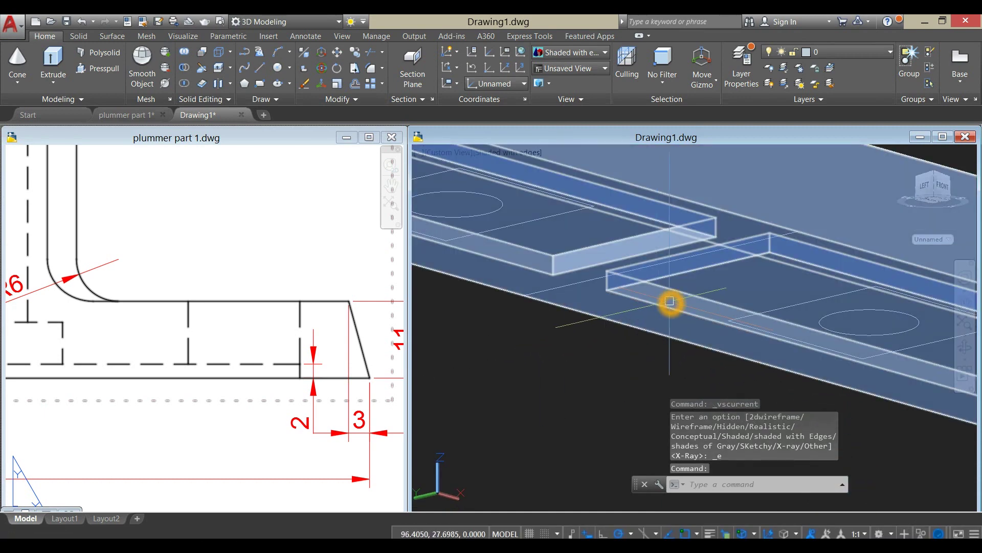
scroll(671, 301, "down", 3)
scroll(704, 295, "up", 2)
mouse_move(601, 276)
middle_mouse_down("shift")
mouse_move(577, 369)
mouse_move(525, 380)
middle_mouse_up("shift")
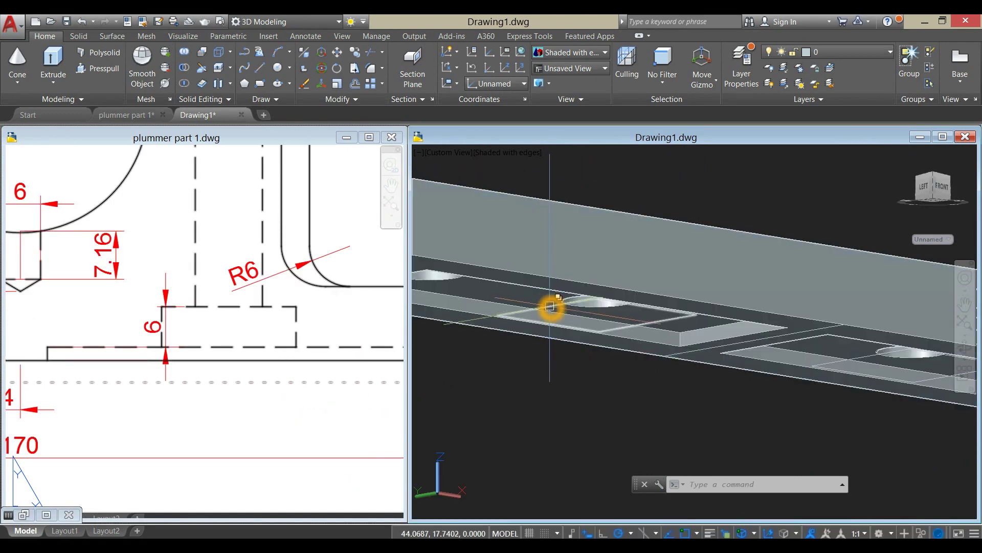
- Extrude the two square outlines around the round holes to a height of 8
left_click(847, 365)
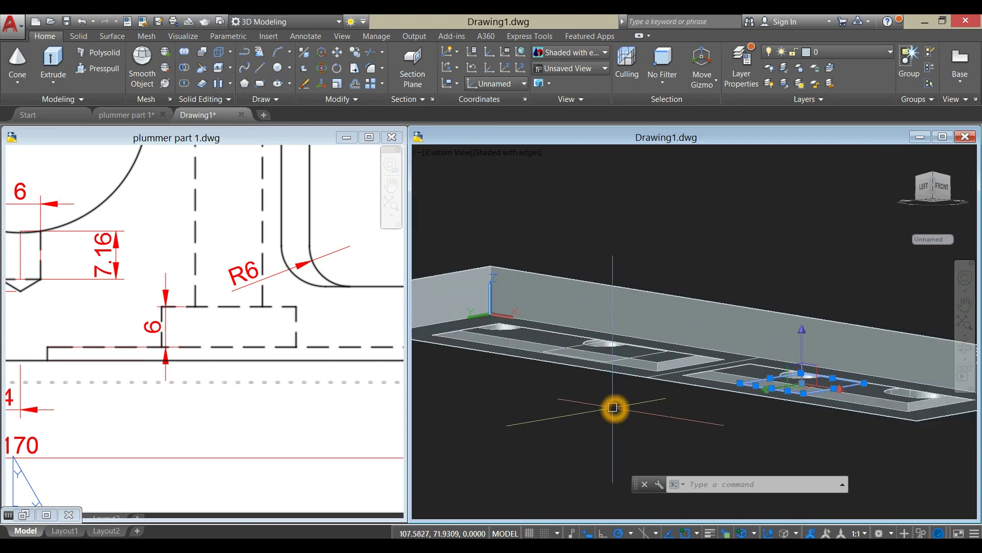
middle_click_drag(614, 408, 620, 366, "shift")
scroll(652, 284, "up", 5)
scroll(652, 283, "down", 5)
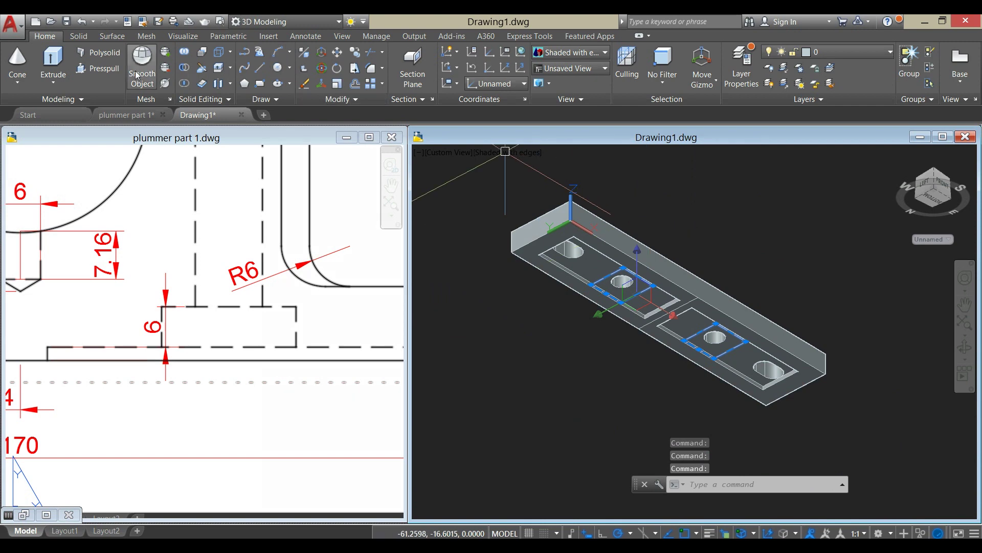
left_click(53, 62)
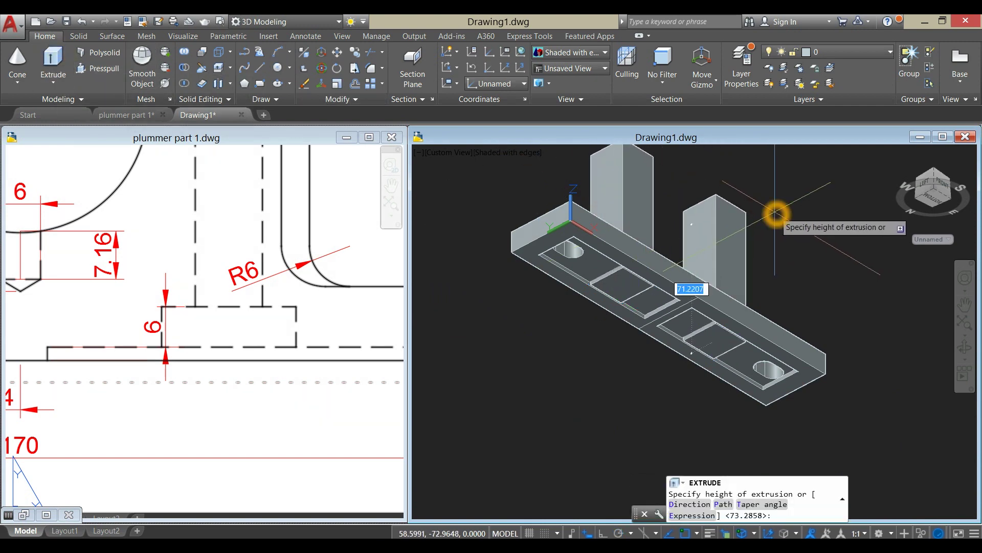
type("8")
key("Return")
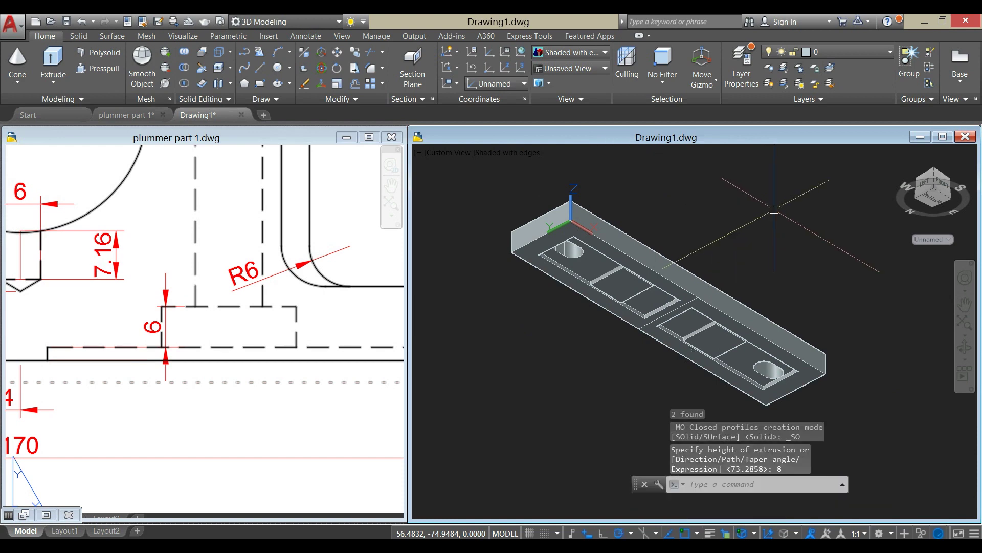
- Subtract the two extruded square blocks from the base plate to cut square pockets around the round holes
middle_click_drag(754, 225, 752, 250, "shift")
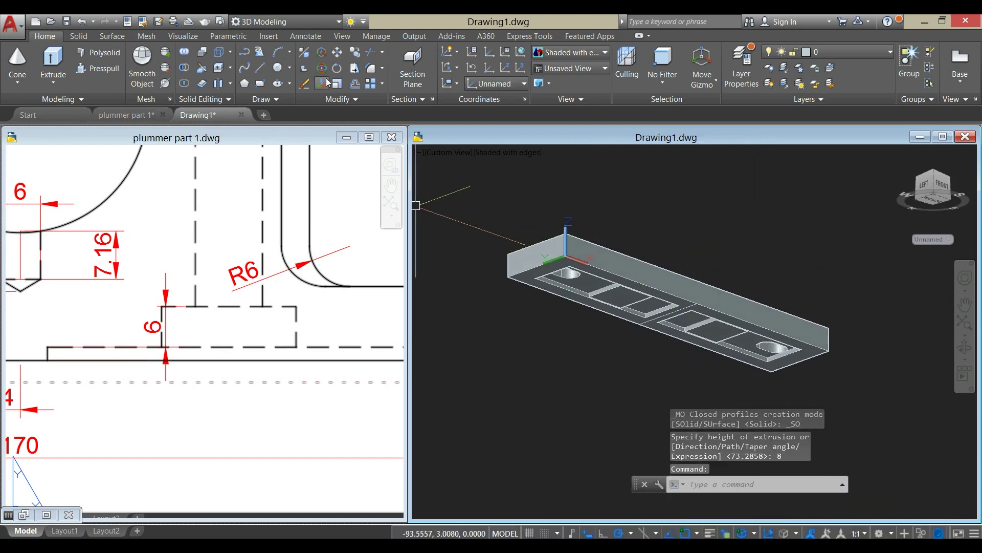
left_click(185, 70)
scroll(669, 296, "up", 5)
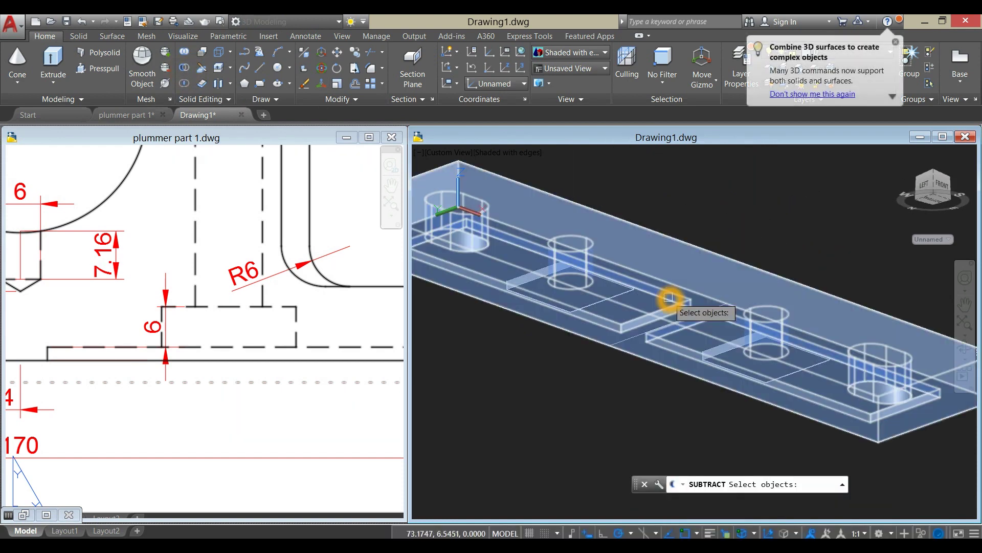
left_click(669, 295)
key("Return")
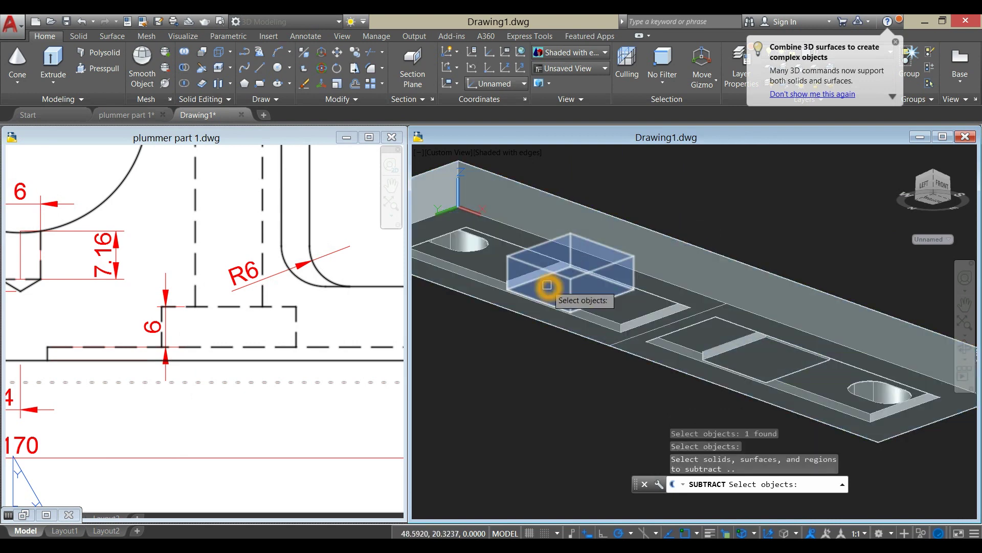
left_click(526, 286)
left_click(790, 375)
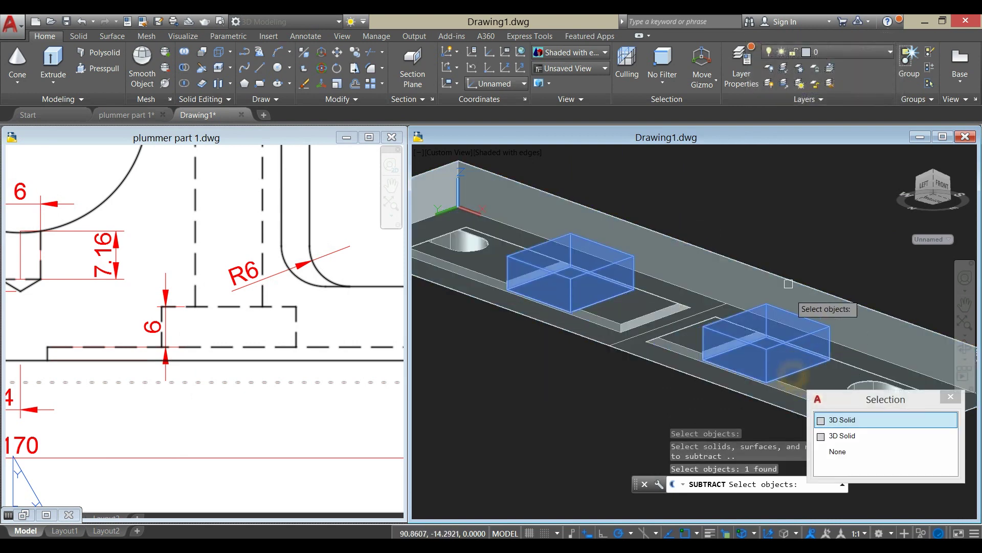
key("Return")
key("Return")
middle_click_drag(779, 213, 718, 268, "shift")
scroll(718, 268, "down", 3)
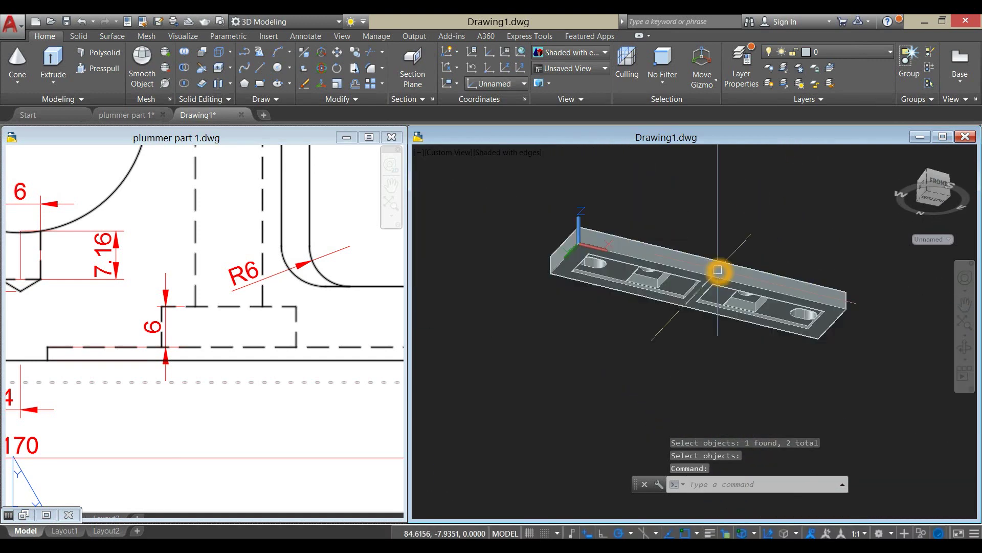
scroll(735, 224, "down", 1)
- Switch the model to the Top view and set its visual style to 2D Wireframe
left_click(469, 185)
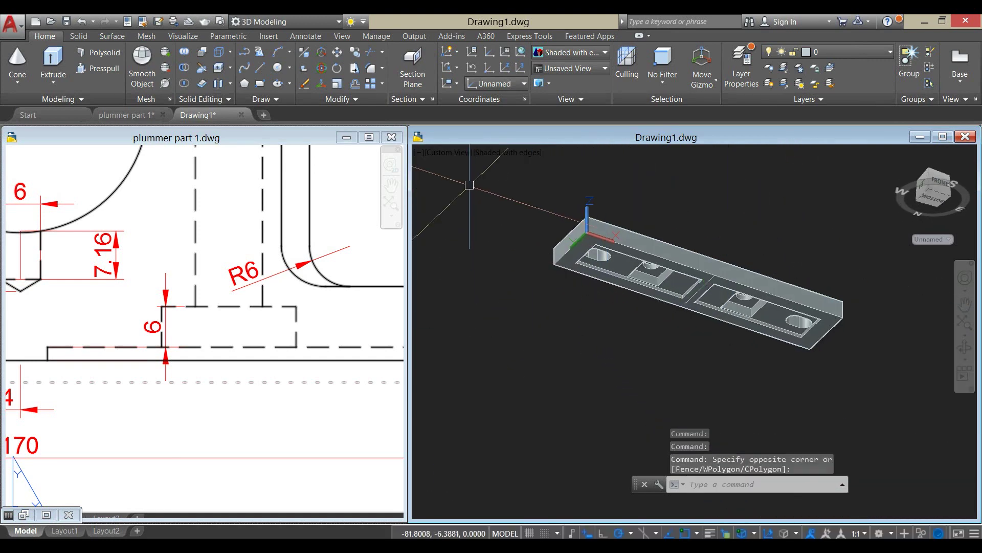
left_click(450, 154)
left_click(466, 180)
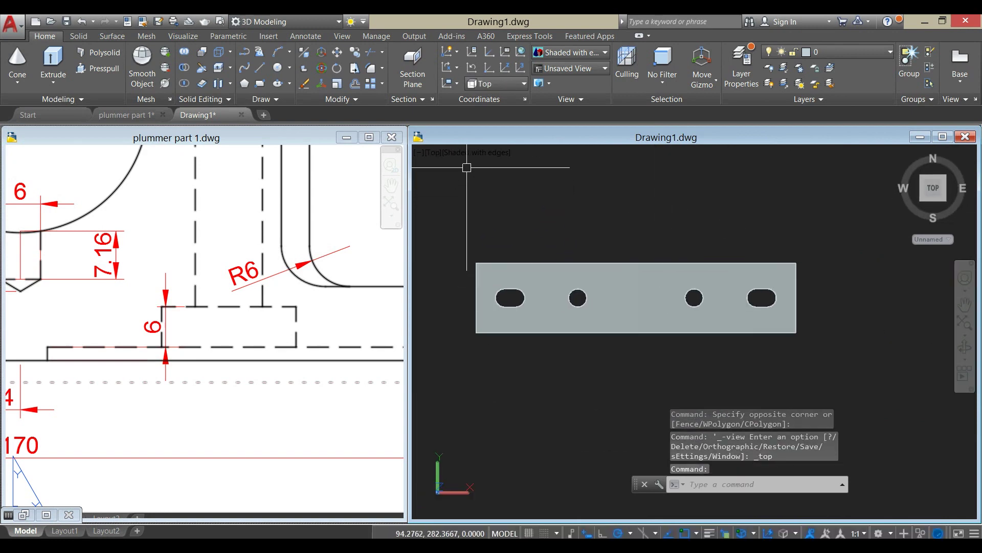
left_click(492, 152)
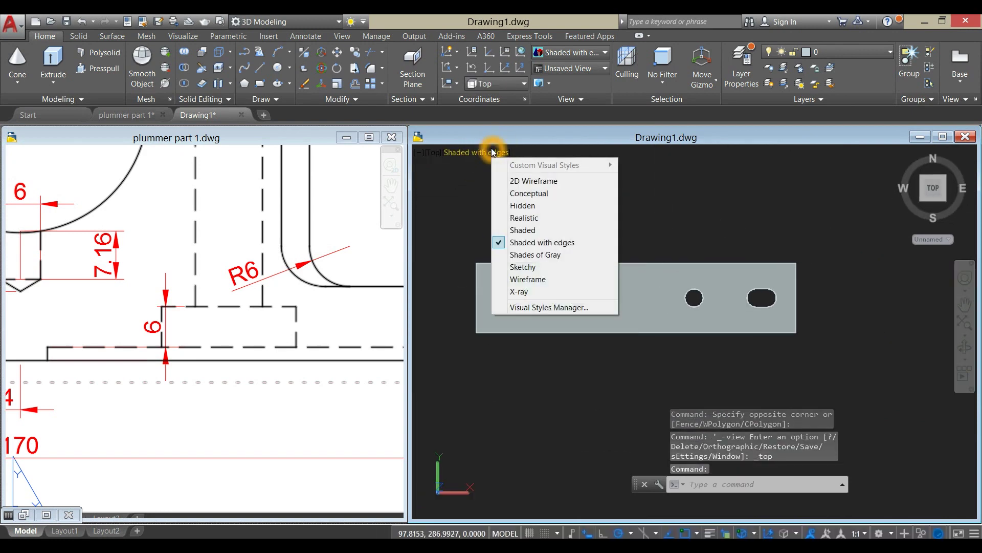
left_click(535, 183)
left_click(660, 254)
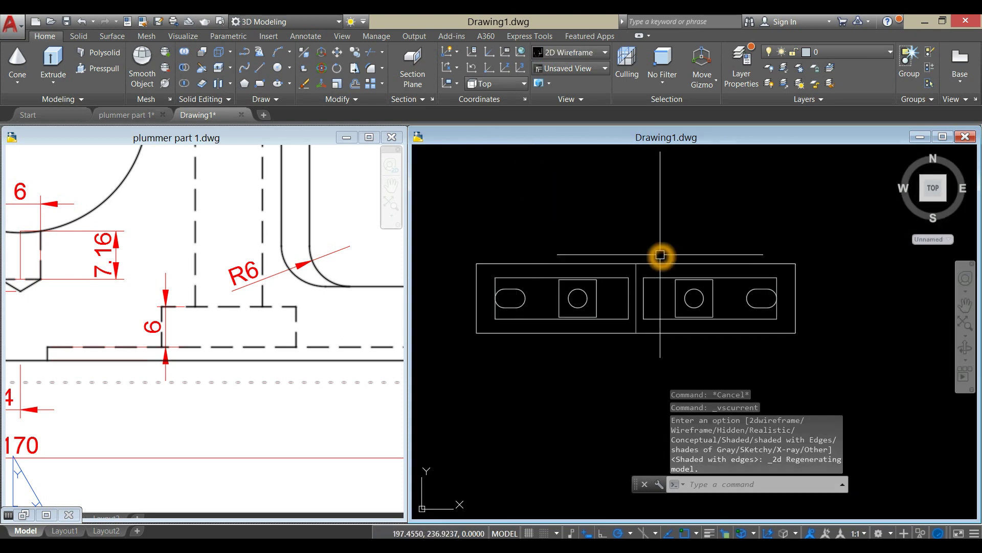
- Move the base's transverse centre line from the midpoint of the lower front edge up to the plate's top face
middle_click_drag(660, 254, 686, 128, "shift")
scroll(651, 343, "up", 6)
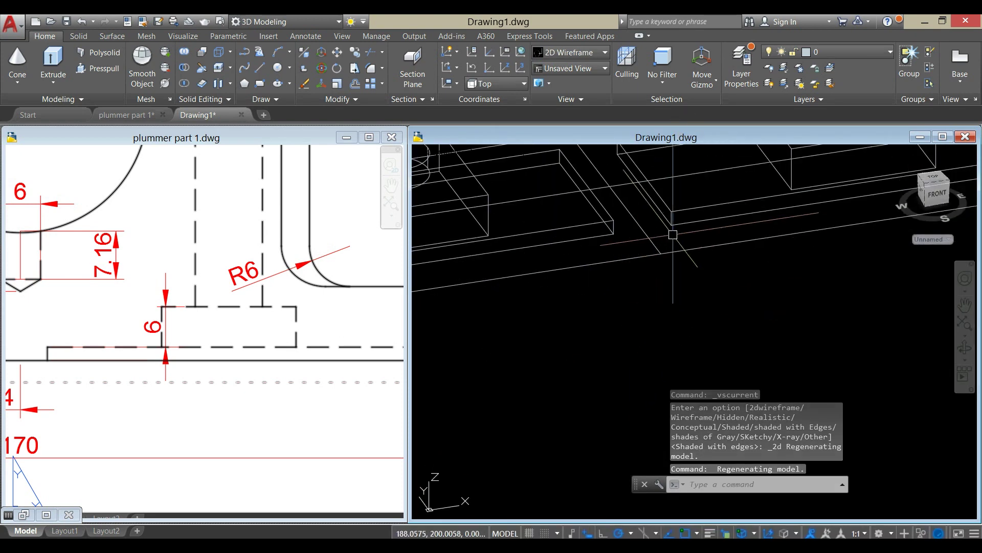
left_click(647, 237)
right_click(601, 377)
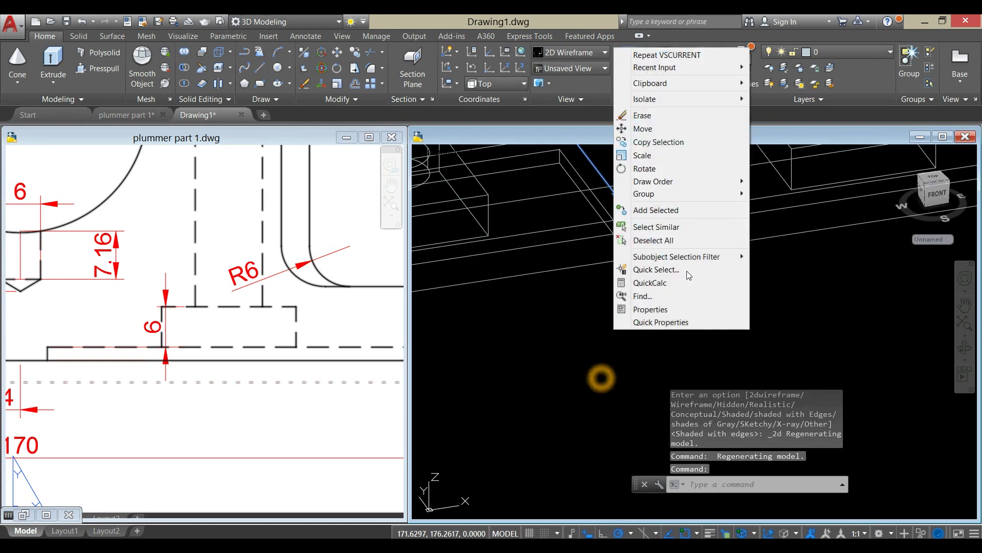
left_click(645, 128)
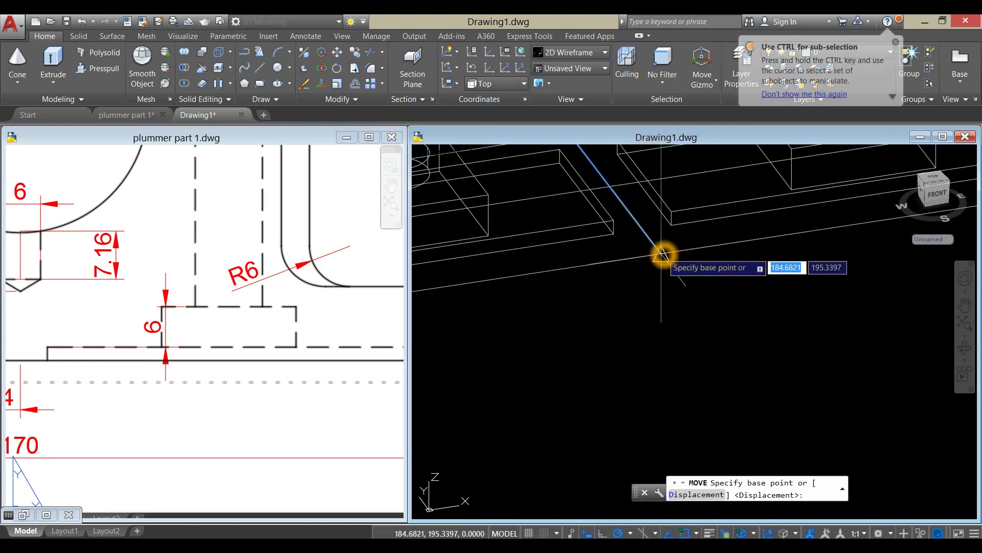
left_click(662, 254)
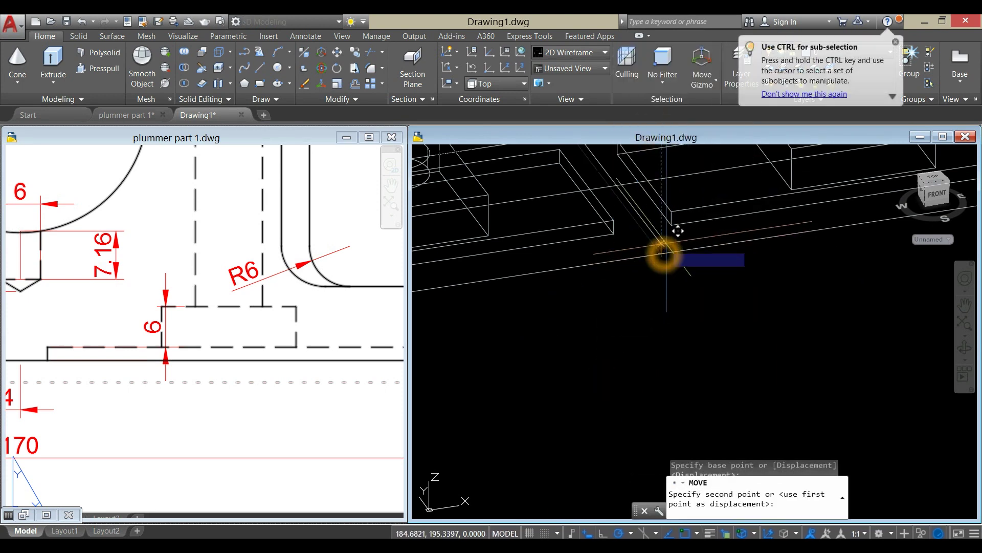
left_click(659, 182)
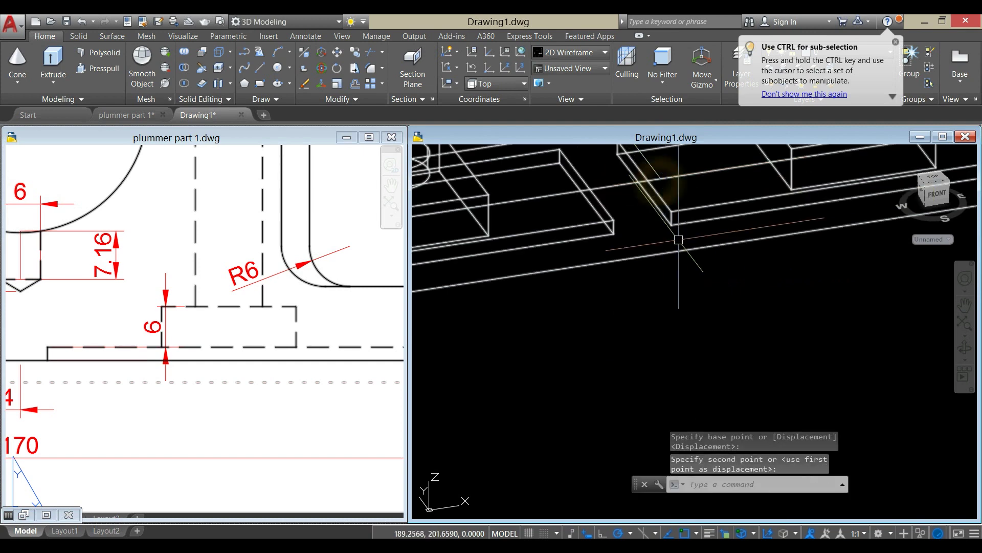
- Examine the wireframe base and the dimensioned front and top views in plummer part 1.dwg
scroll(665, 241, "down", 5)
middle_click_drag(658, 281, 644, 308, "shift")
scroll(638, 311, "down", 6)
scroll(597, 302, "up", 3)
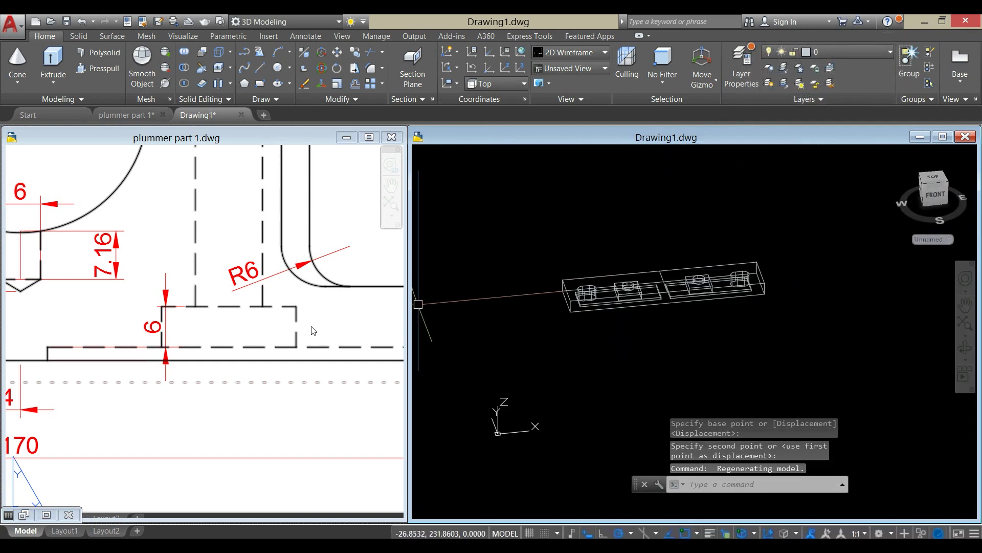
left_click(306, 335)
scroll(305, 335, "down", 8)
scroll(276, 279, "up", 4)
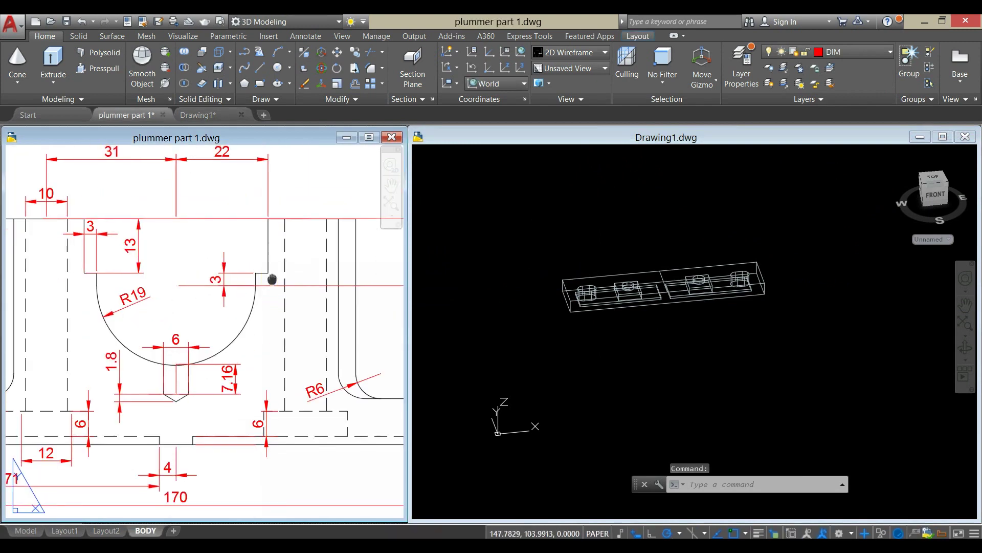
scroll(243, 372, "down", 6)
middle_click_drag(243, 372, 257, 406)
scroll(291, 247, "up", 6)
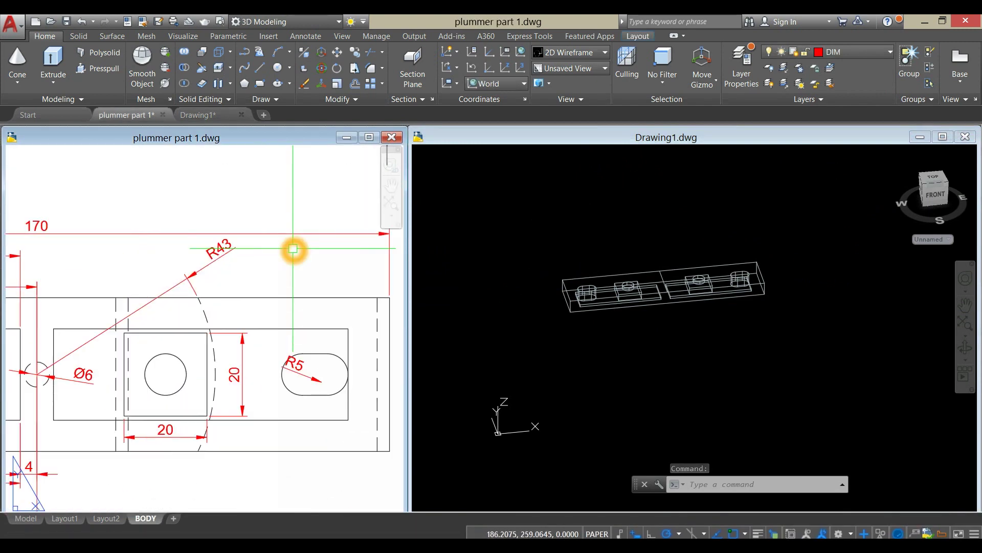
- Return to Drawing1.dwg and set the model to the Top view
left_click(520, 136)
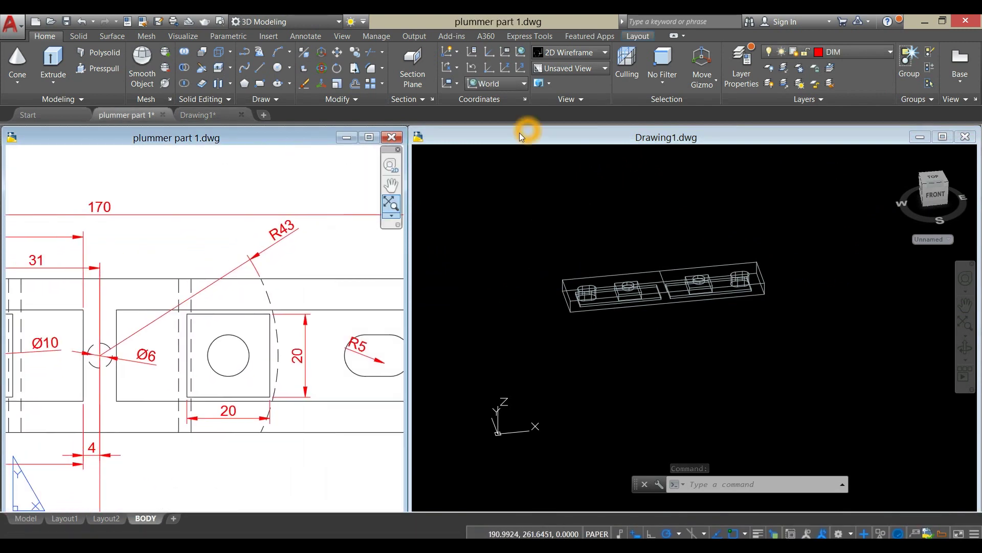
left_click(454, 154)
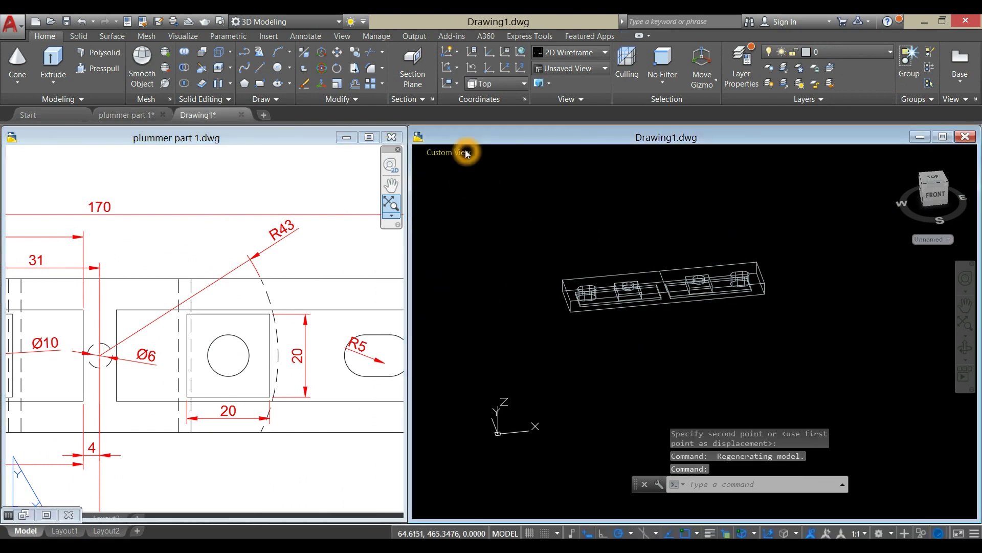
left_click(464, 153)
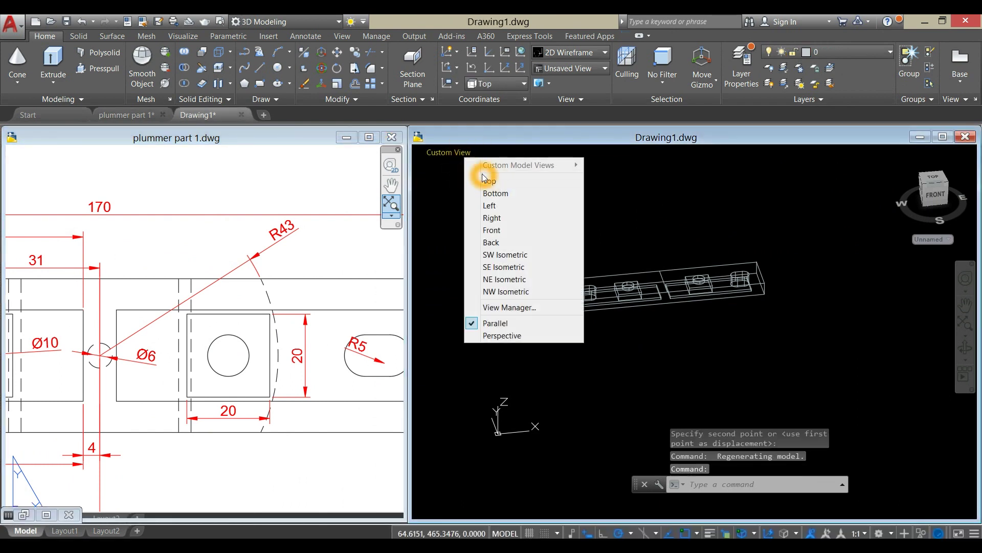
left_click(489, 180)
- Following the R43 arc in the reference, draw a circle of radius 43 centred on the midpoint of the base's centre line
left_click(233, 452)
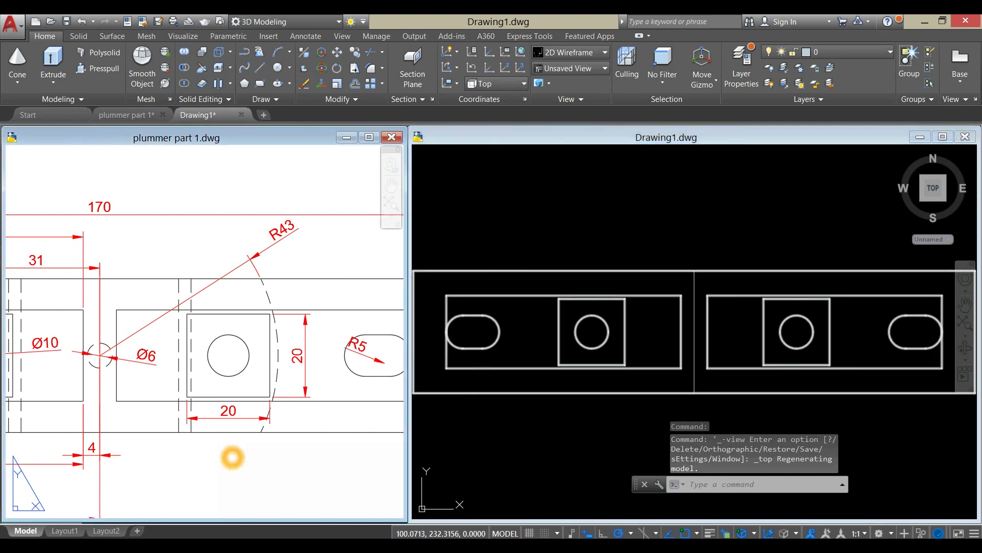
scroll(269, 400, "down", 2)
scroll(268, 399, "up", 5)
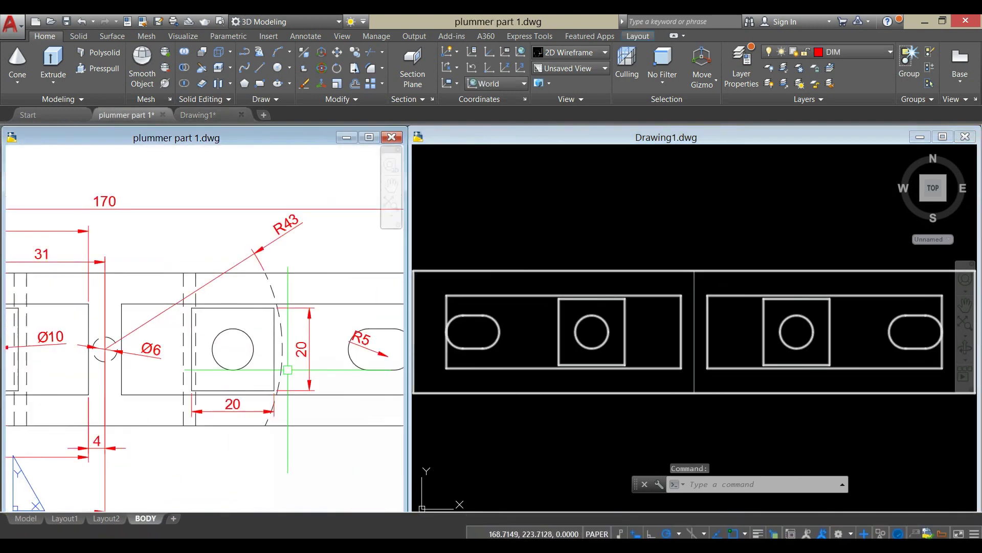
left_click(649, 205)
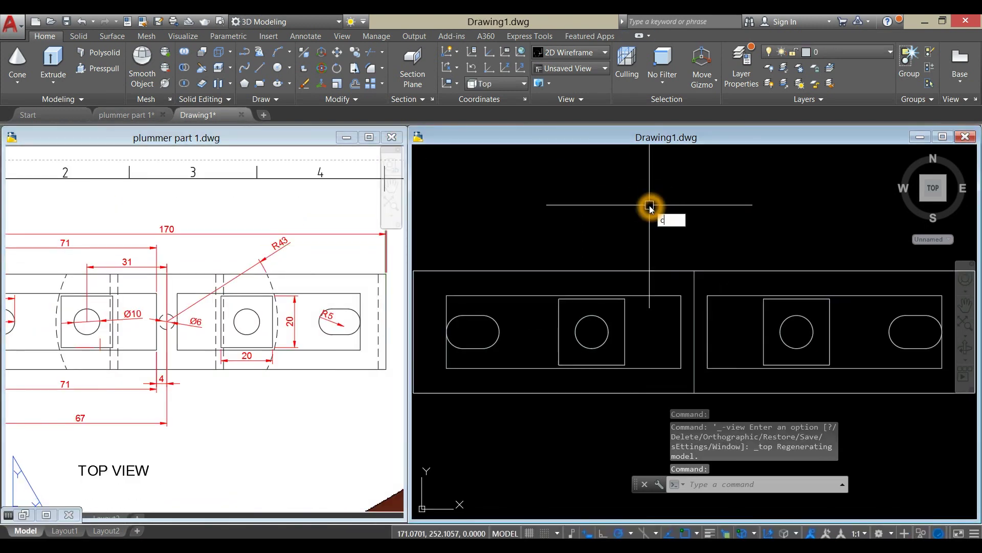
type("c")
key("Return")
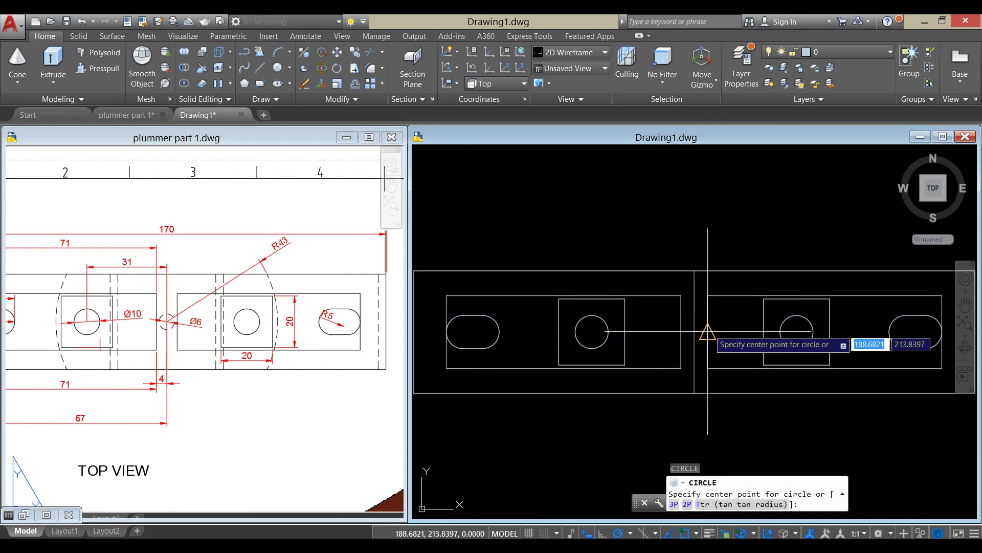
left_click(694, 335)
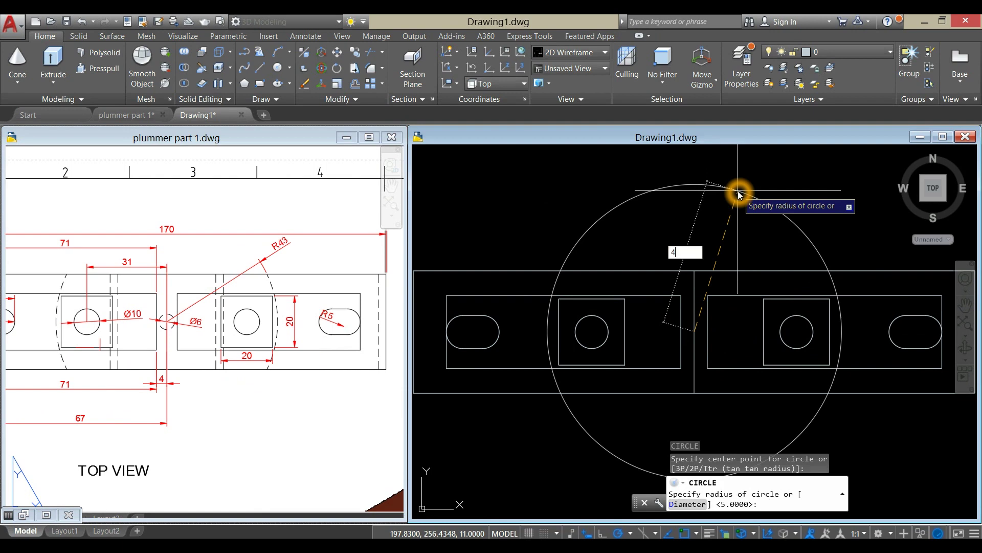
key("Return")
scroll(740, 192, "down", 2)
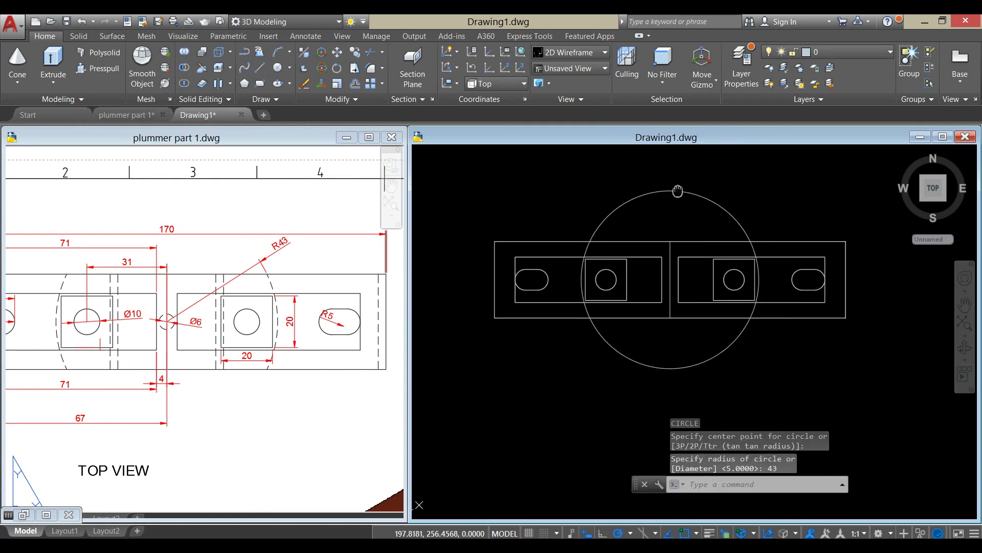
- Draw a line along the plate's rear long top edge, from one corner to the other
left_click(745, 192)
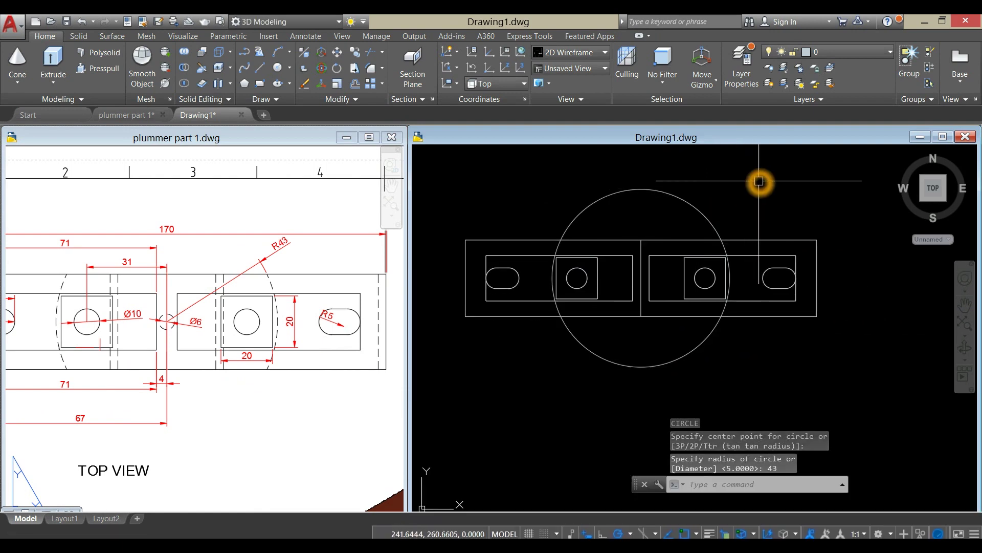
type("L")
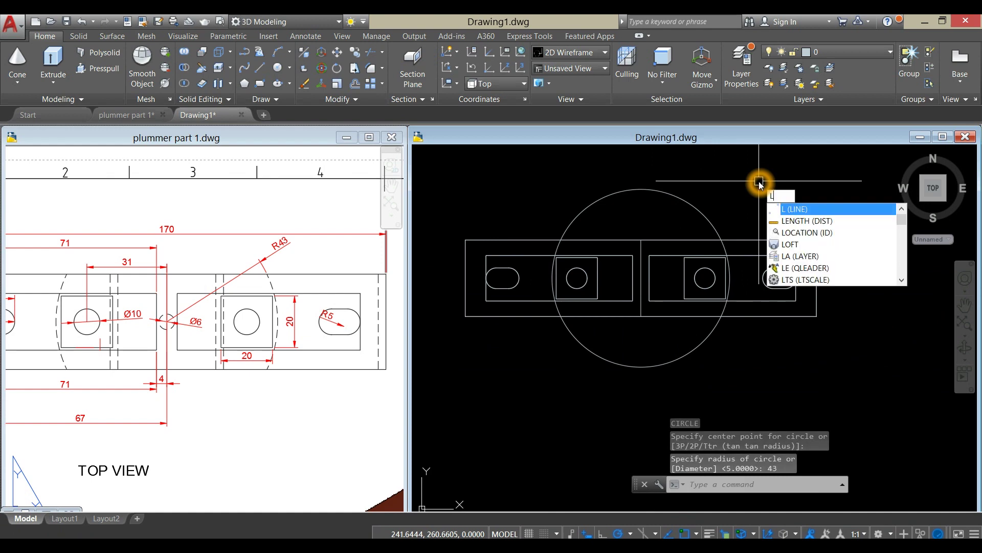
key("Return")
middle_click_drag(760, 182, 793, 191, "shift")
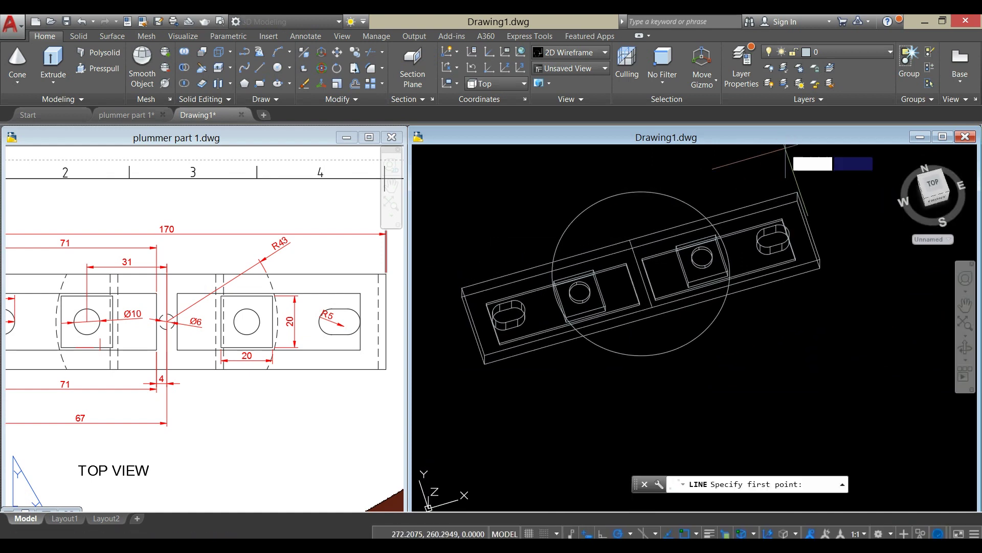
left_click(798, 191)
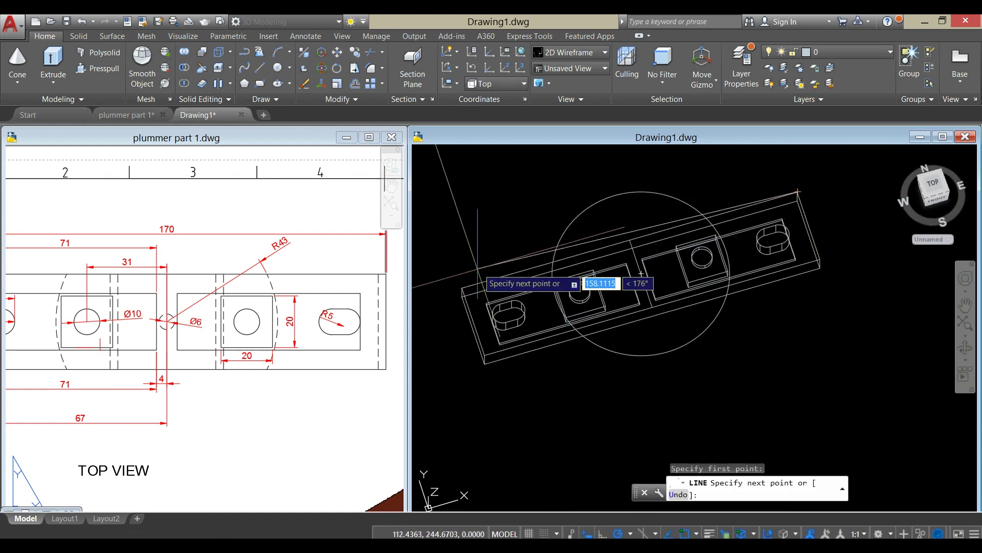
right_click(484, 243)
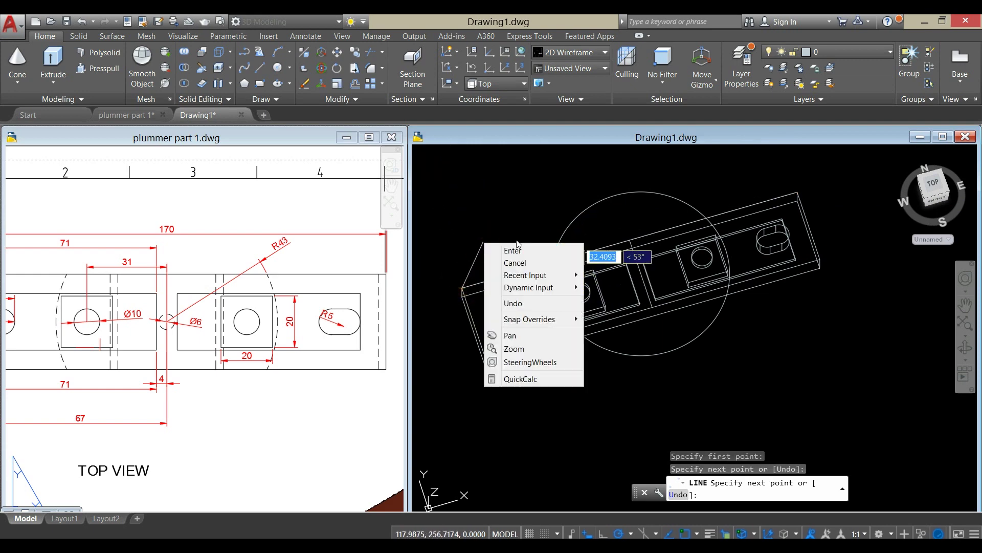
left_click(513, 250)
- Draw a line along the plate's front long top edge, from one corner to the other
right_click(513, 213)
left_click(524, 221)
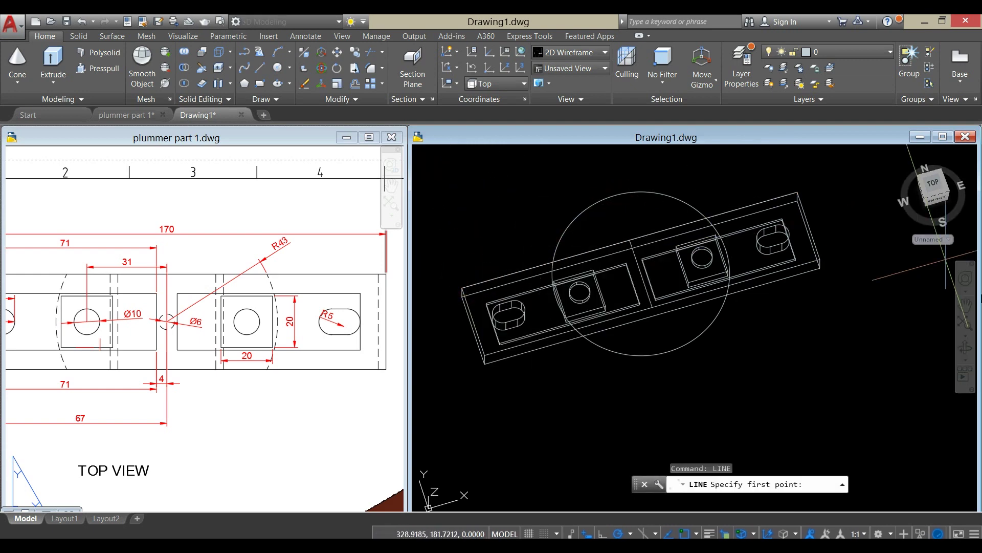
scroll(895, 292, "up", 2)
key("F8")
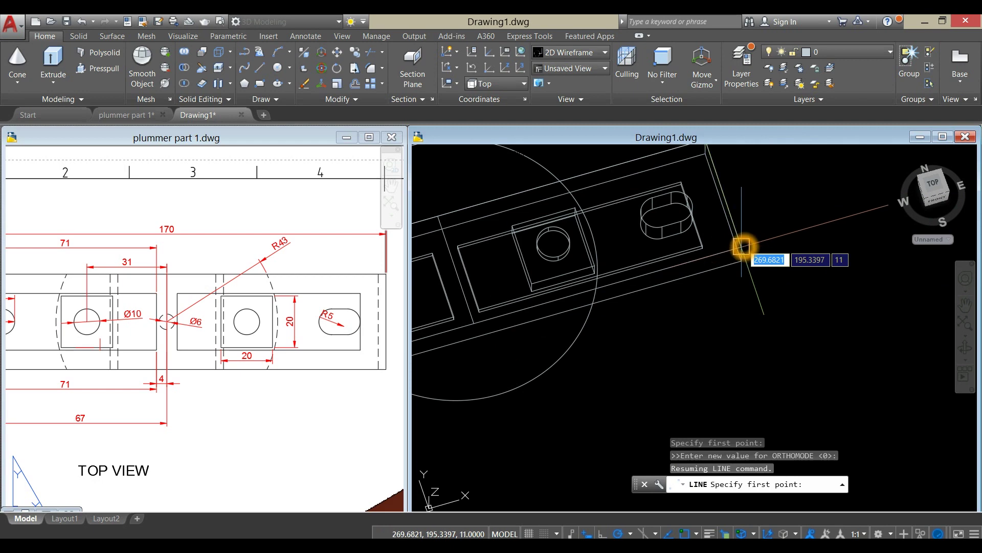
left_click(741, 246)
scroll(744, 250, "down", 2)
scroll(588, 340, "up", 3)
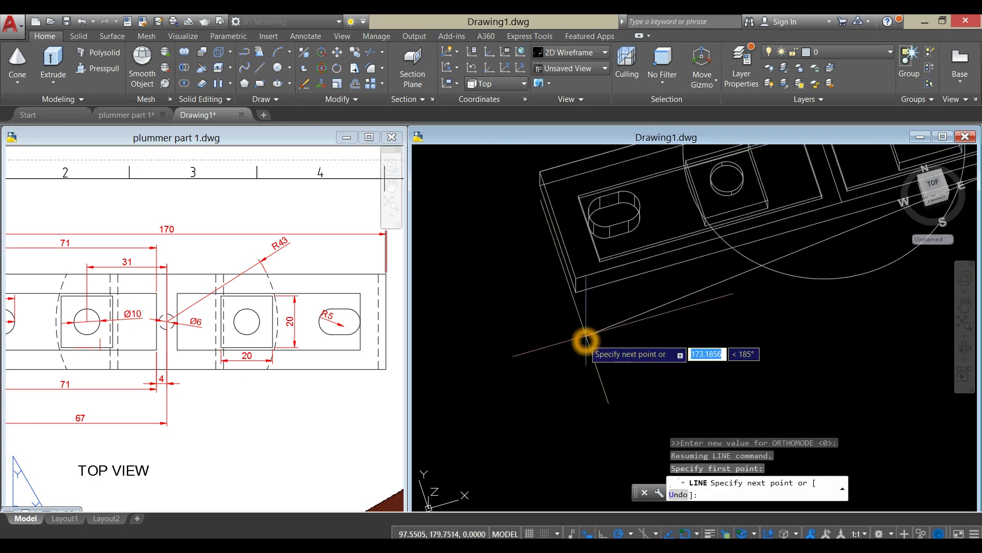
left_click(582, 277)
right_click(620, 301)
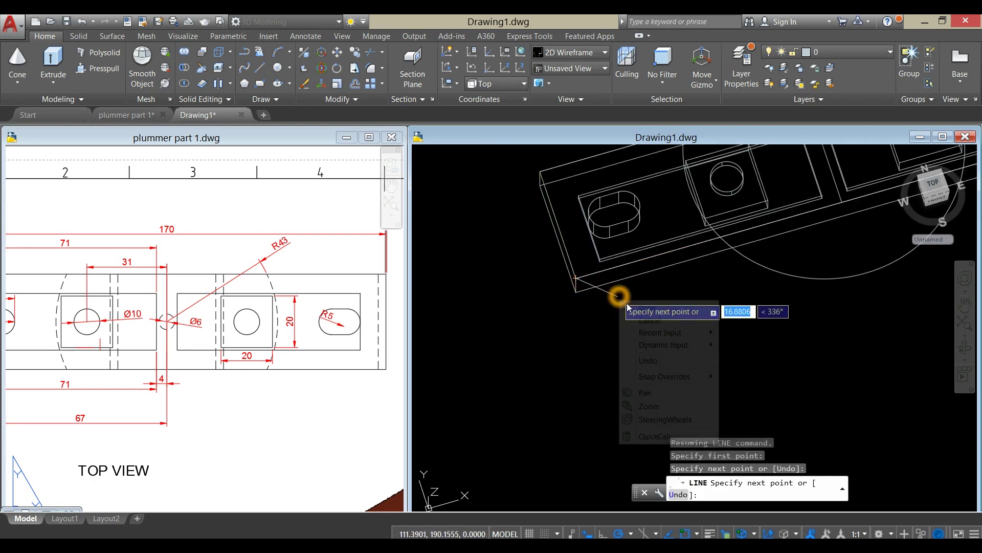
left_click(644, 307)
- Trim away the parts of the R43 circle that extend beyond the plate's front and rear top edges
scroll(647, 305, "down", 3)
middle_click_drag(669, 307, 689, 302, "shift")
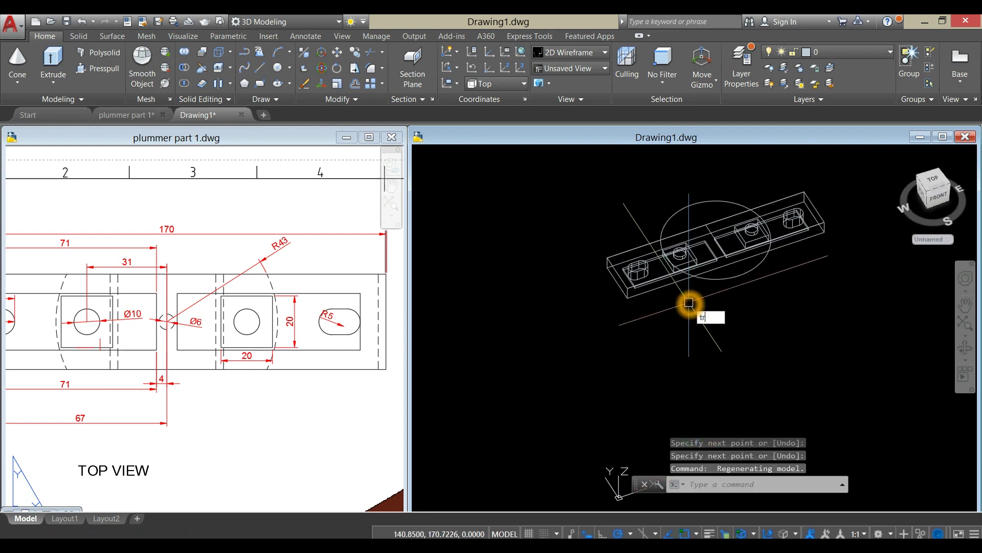
key("Return")
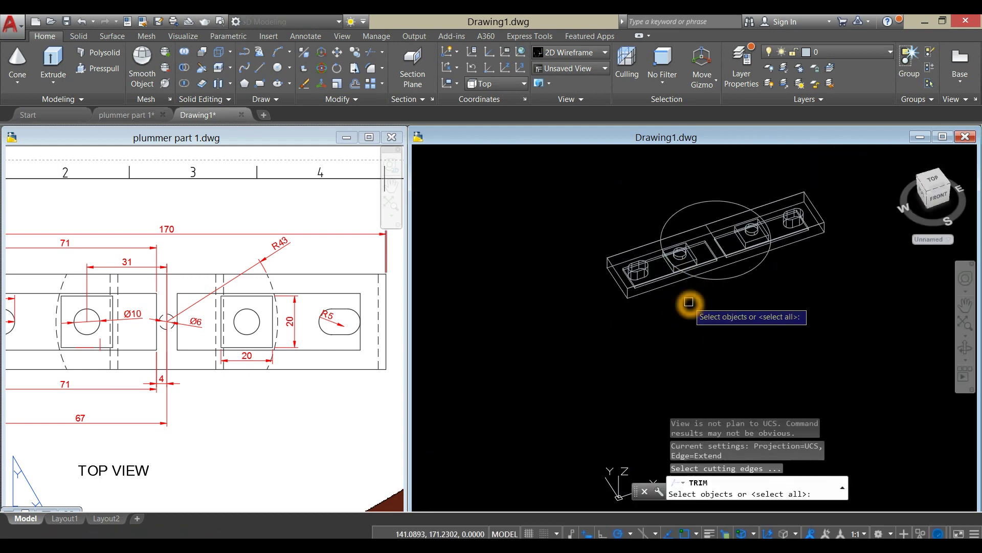
key("Return")
left_click(700, 211)
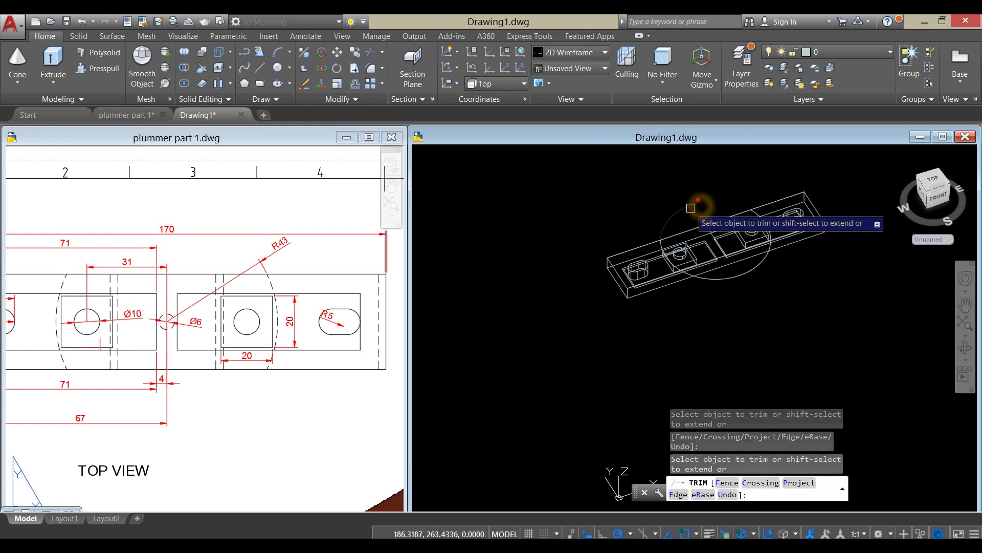
scroll(716, 297, "up", 5)
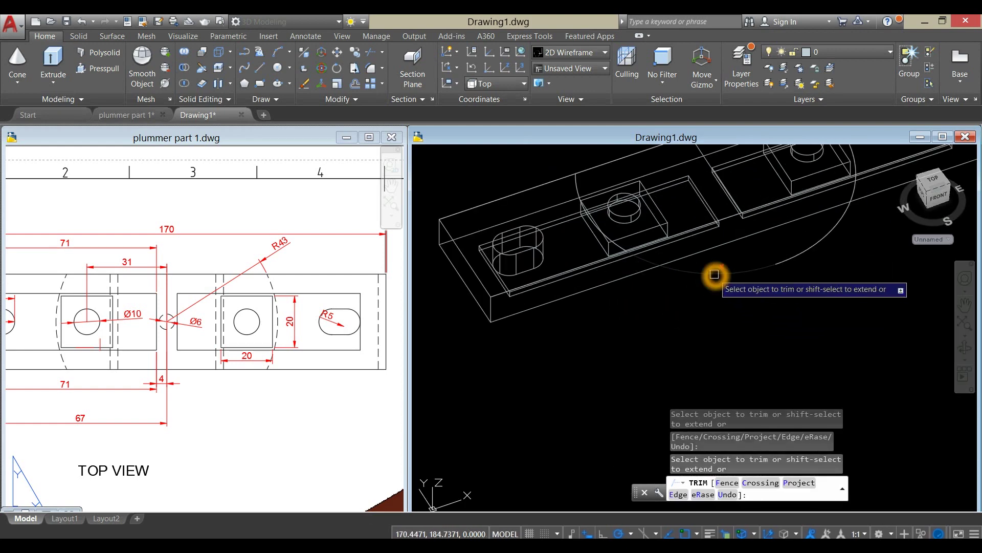
right_click(728, 289)
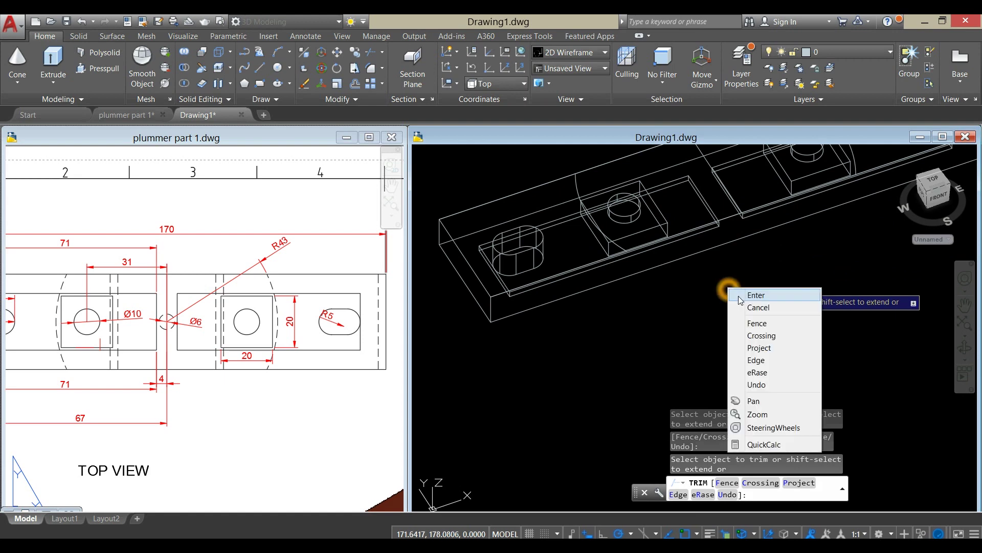
left_click(754, 303)
scroll(664, 303, "down", 4)
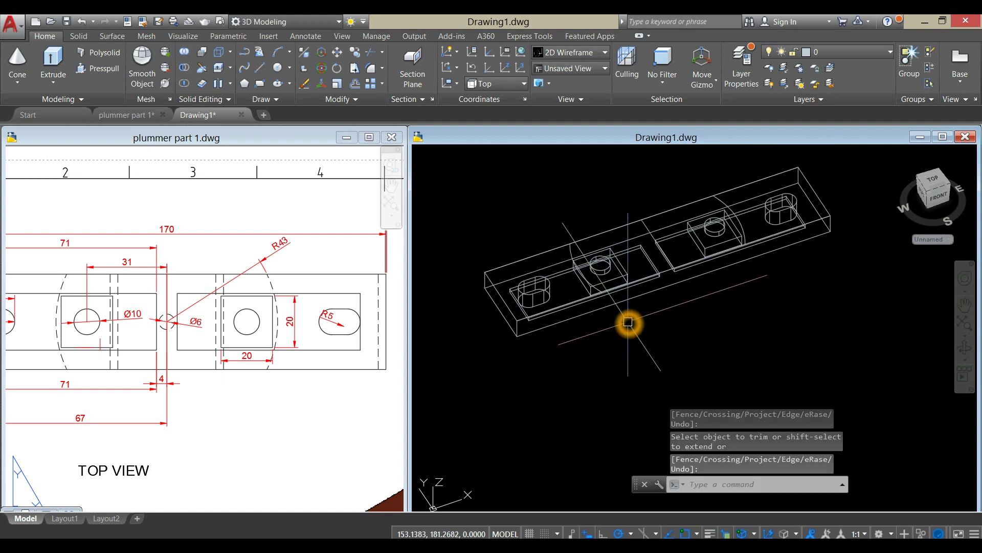
- Delete the two full-length construction lines along the plate's rear and front top edges, keeping the solid
scroll(629, 323, "up", 3)
left_click(490, 189)
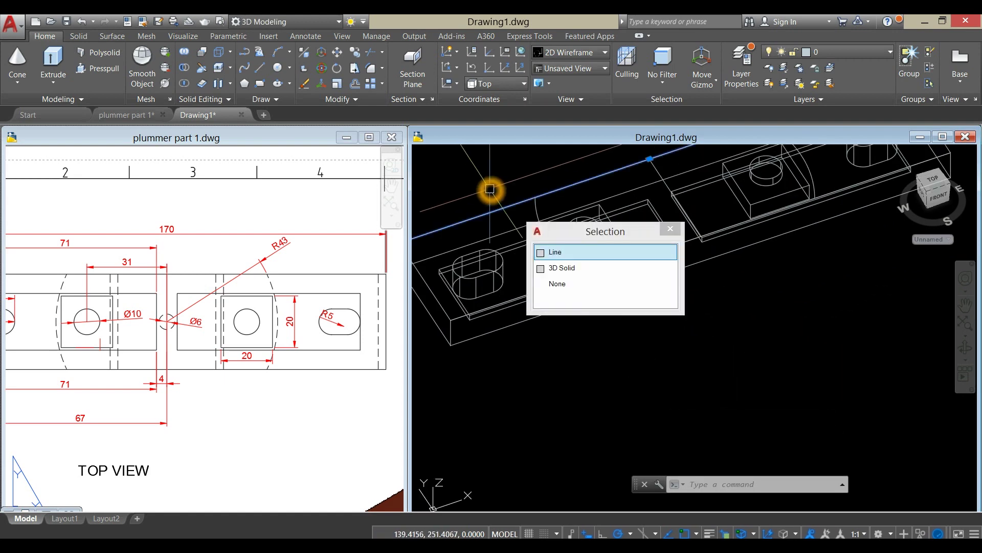
key("Delete")
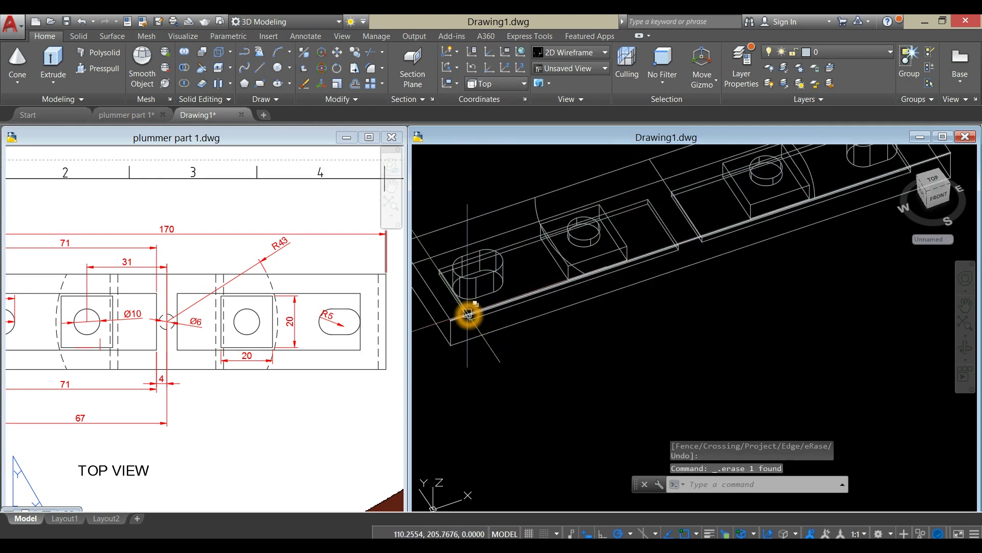
left_click(462, 317)
key("Delete")
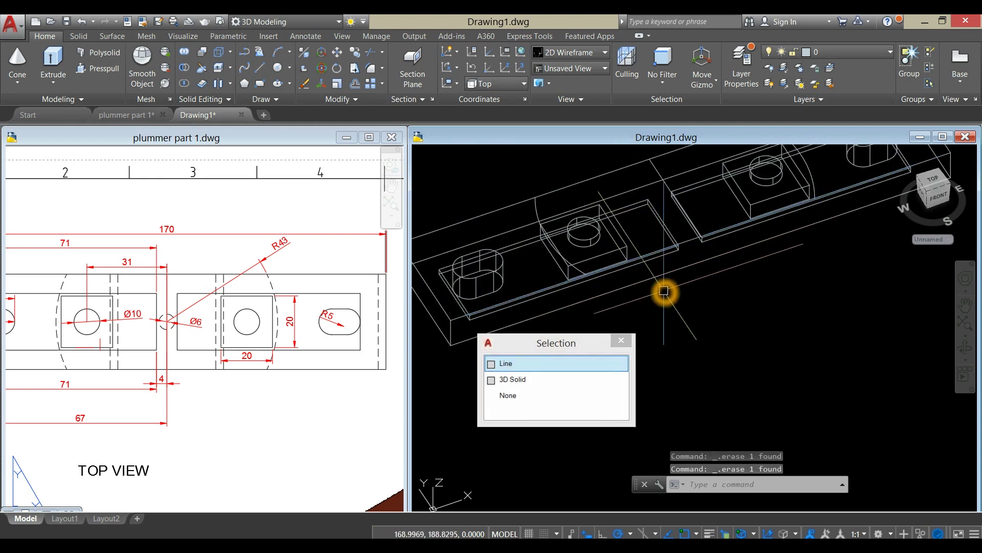
scroll(660, 290, "down", 4)
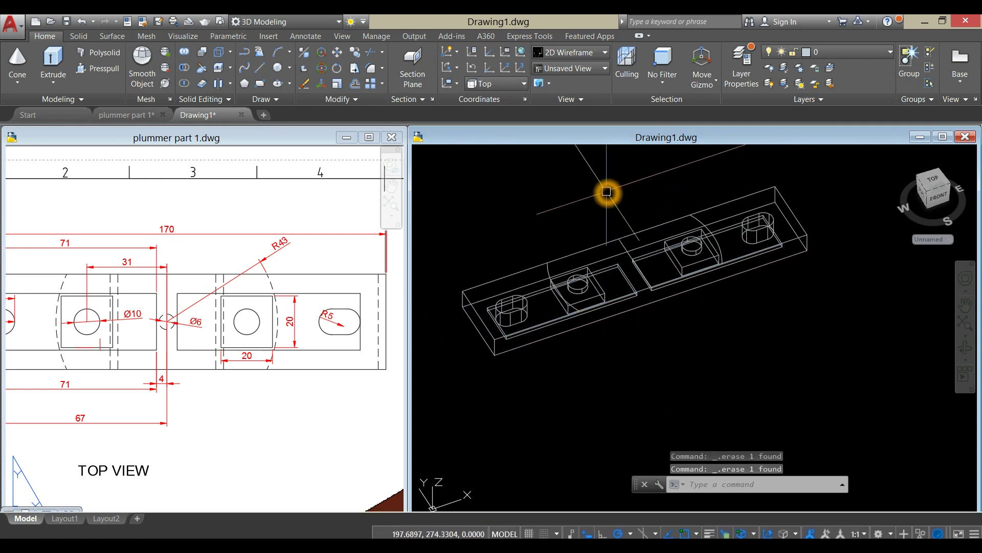
- Draw a line along the rear top edge between the rear endpoints of the two R43 arcs
key("Return")
scroll(608, 193, "up", 3)
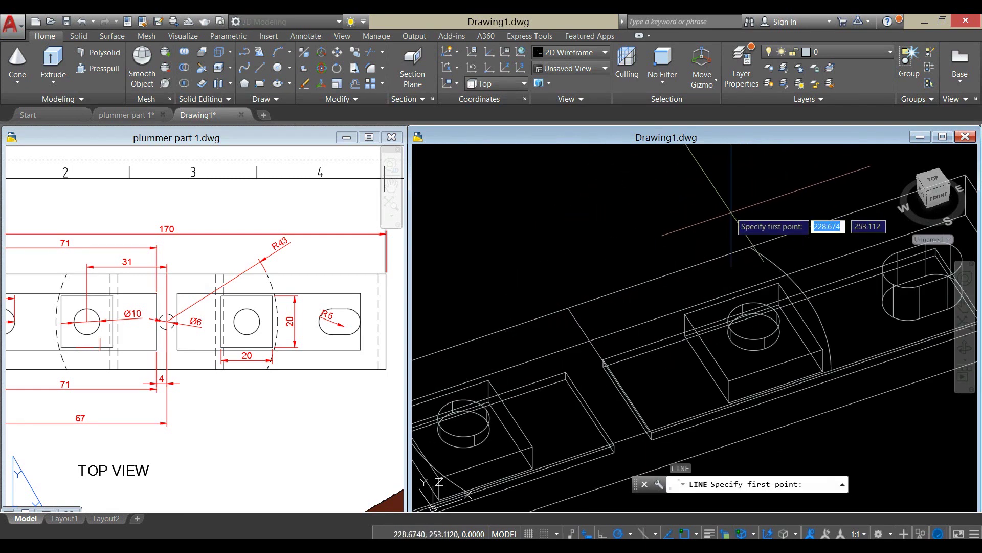
left_click(750, 247)
scroll(793, 208, "down", 2)
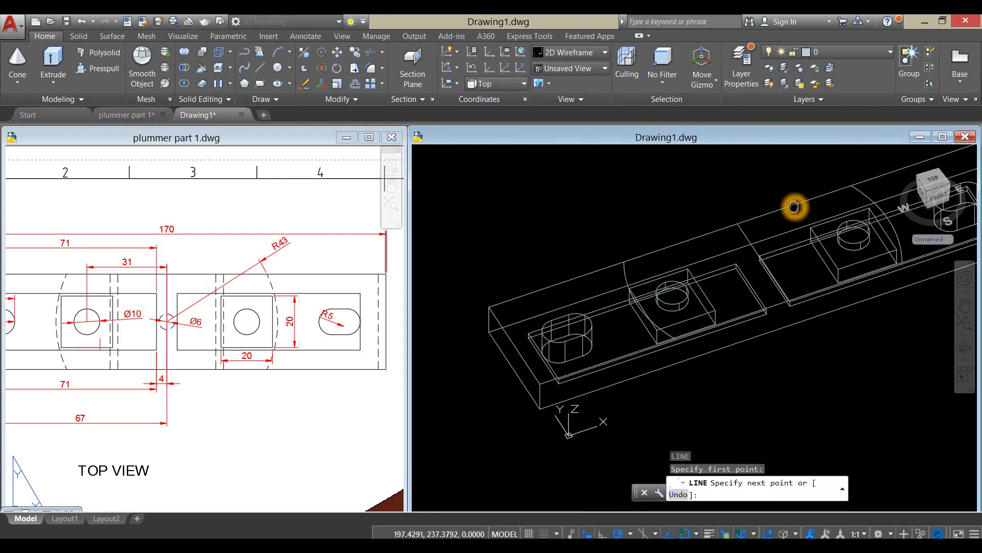
scroll(634, 265, "up", 3)
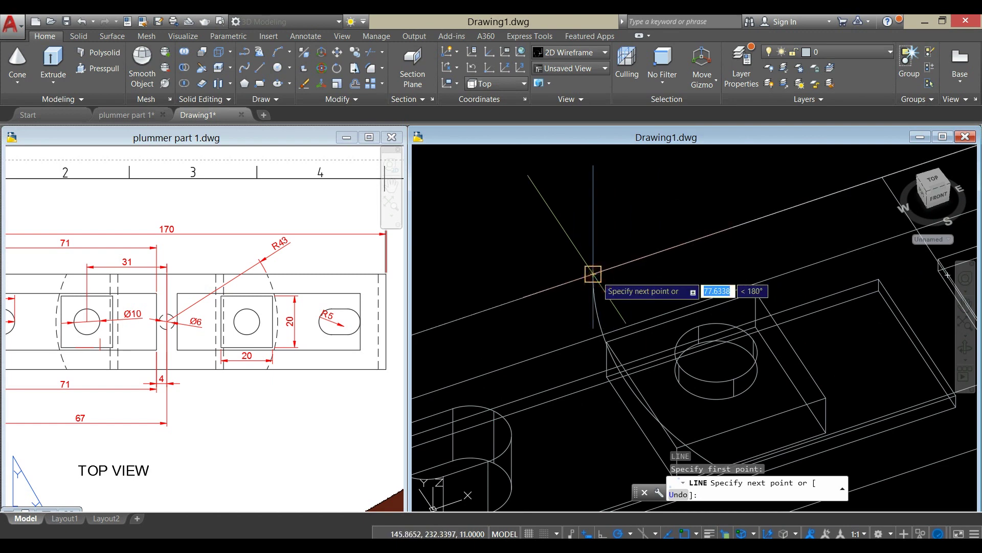
left_click(646, 230)
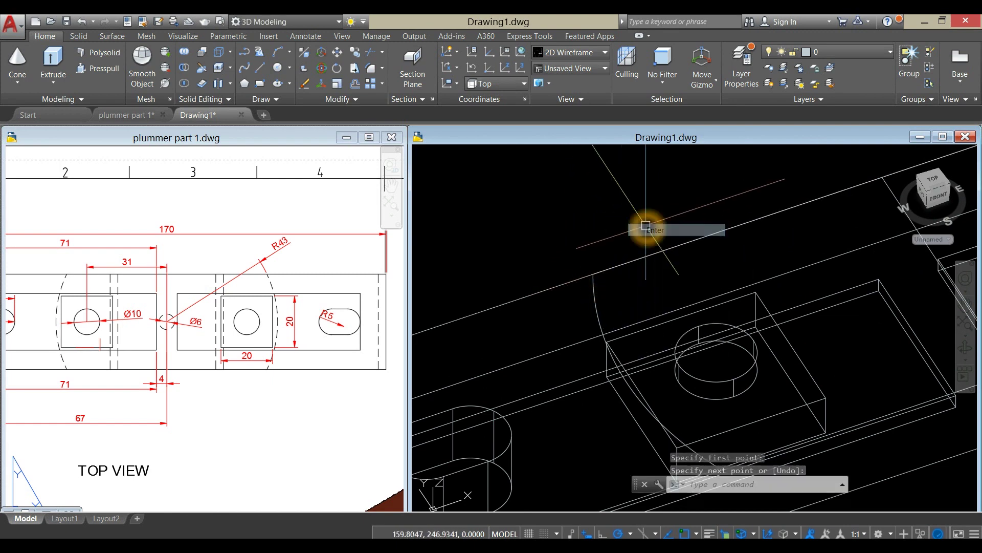
scroll(640, 205, "down", 3)
- Draw a line along the front top edge between the front endpoints of the two R43 arcs
right_click(640, 198)
left_click(646, 204)
scroll(772, 274, "up", 6)
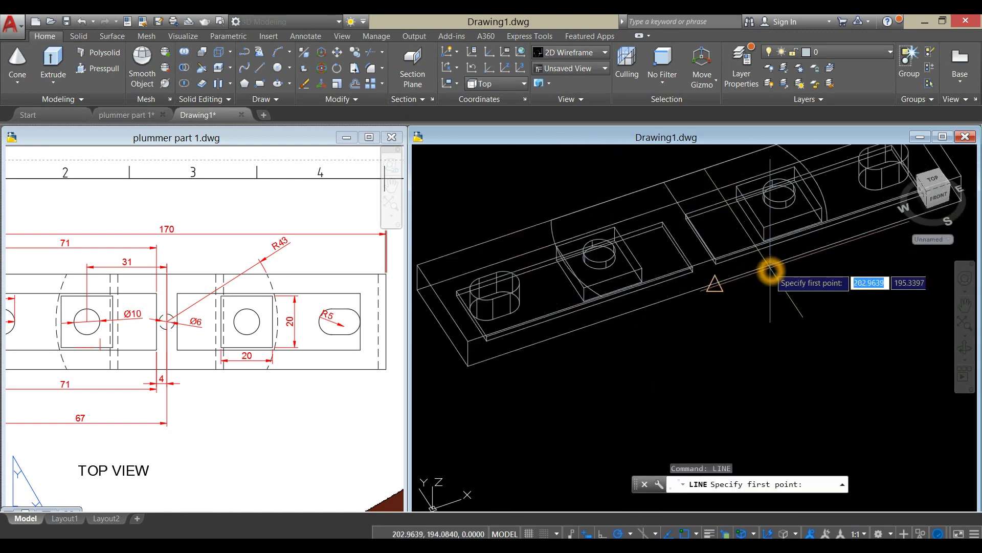
scroll(747, 347, "down", 2)
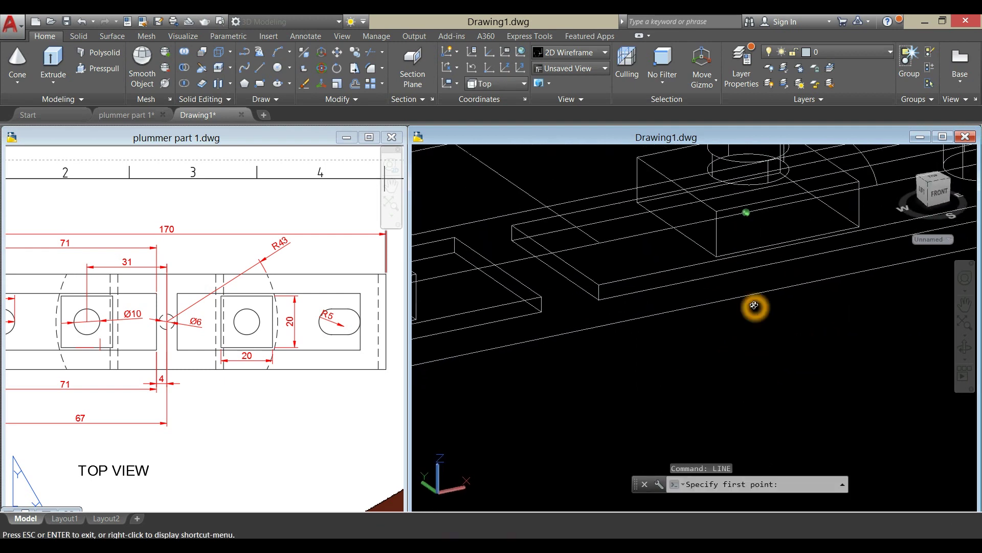
middle_click_drag(756, 307, 766, 322, "shift")
scroll(773, 307, "up", 2)
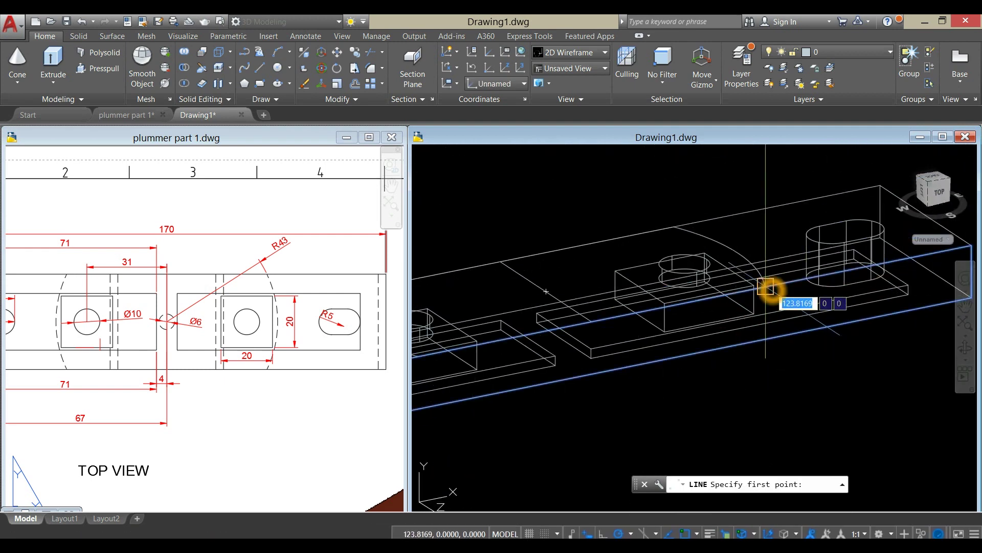
left_click(766, 287)
middle_click_drag(766, 288, 774, 329, "shift")
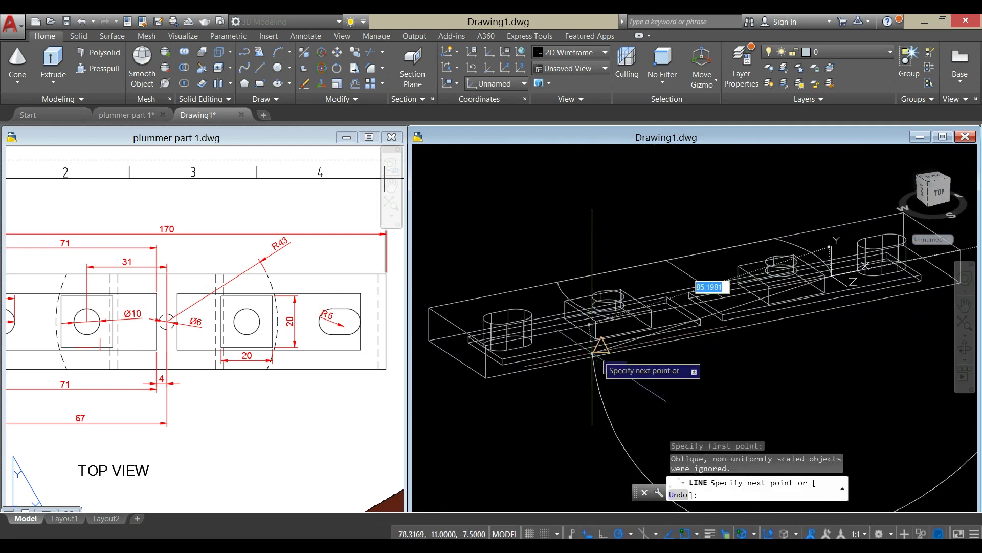
scroll(591, 353, "up", 5)
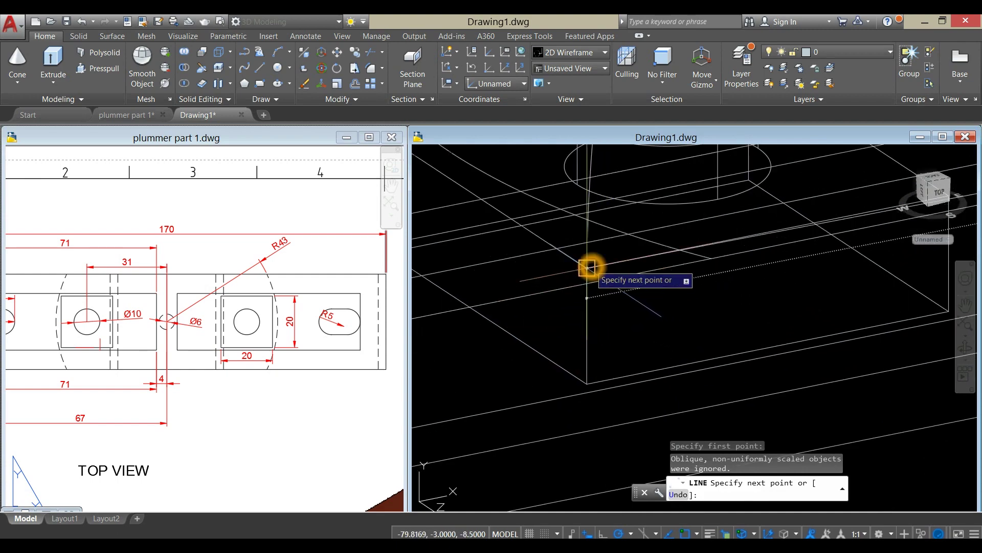
left_click(587, 267)
right_click(593, 256)
left_click(607, 267)
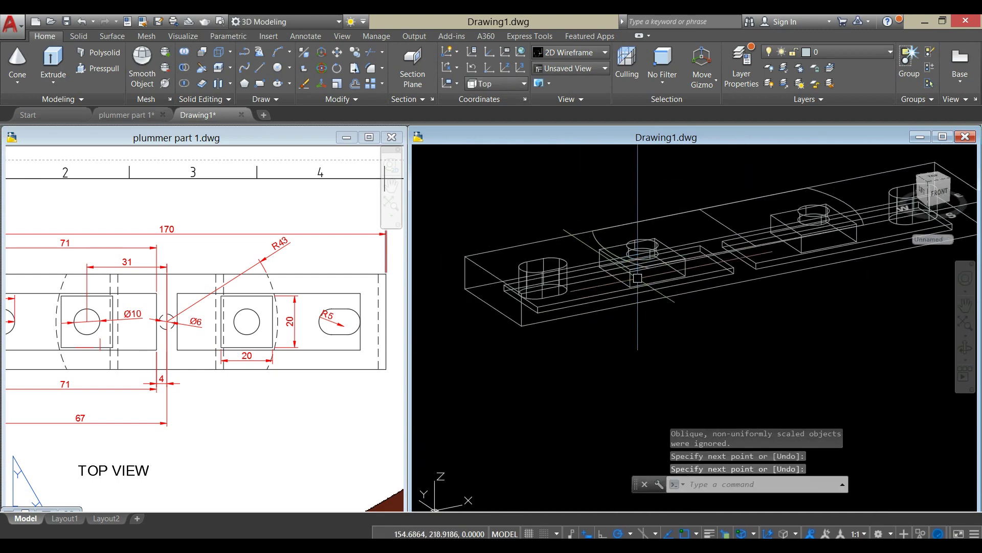
middle_click_drag(638, 277, 666, 354, "shift")
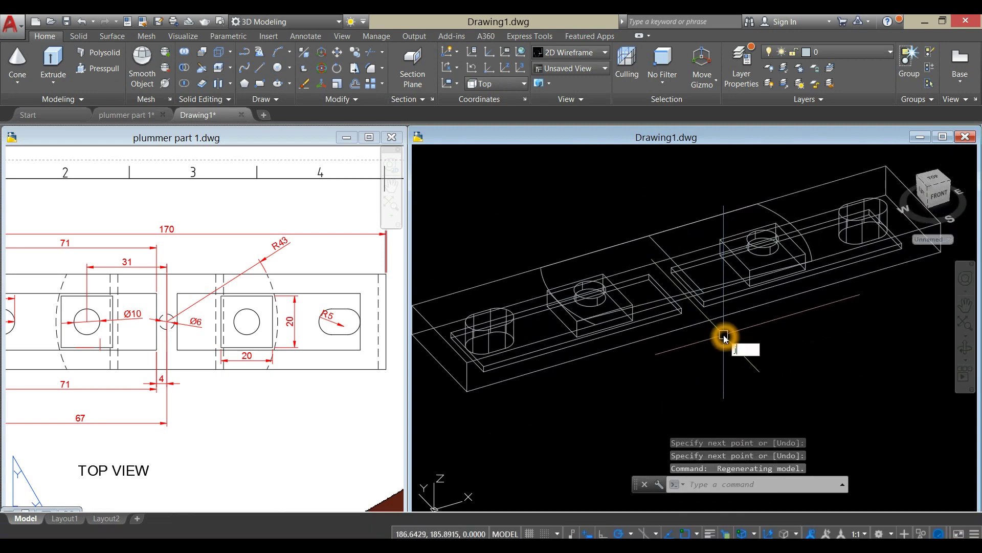
- Join the two R43 arcs and the rear connecting line, choosing the line rather than the 3D solid
key("Return")
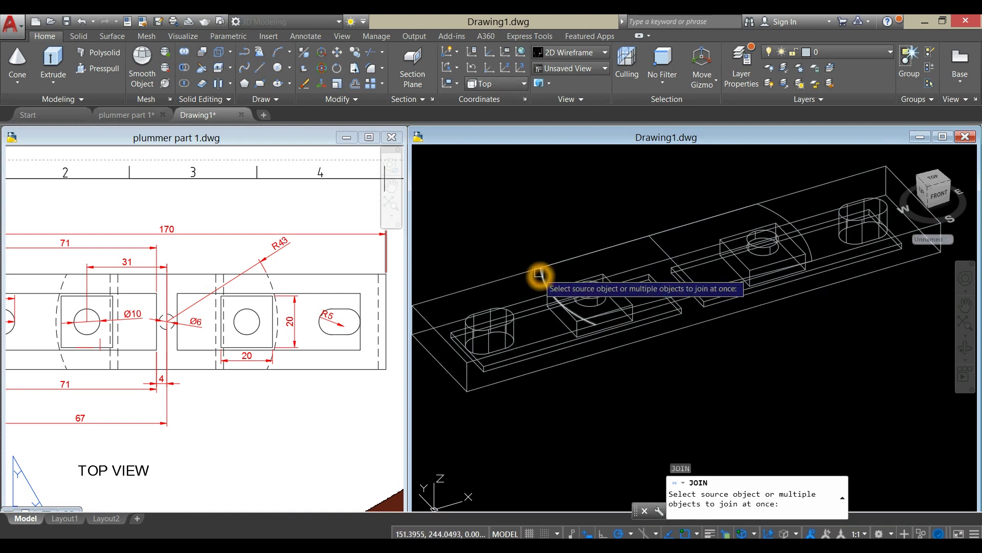
left_click(541, 273)
left_click(769, 205)
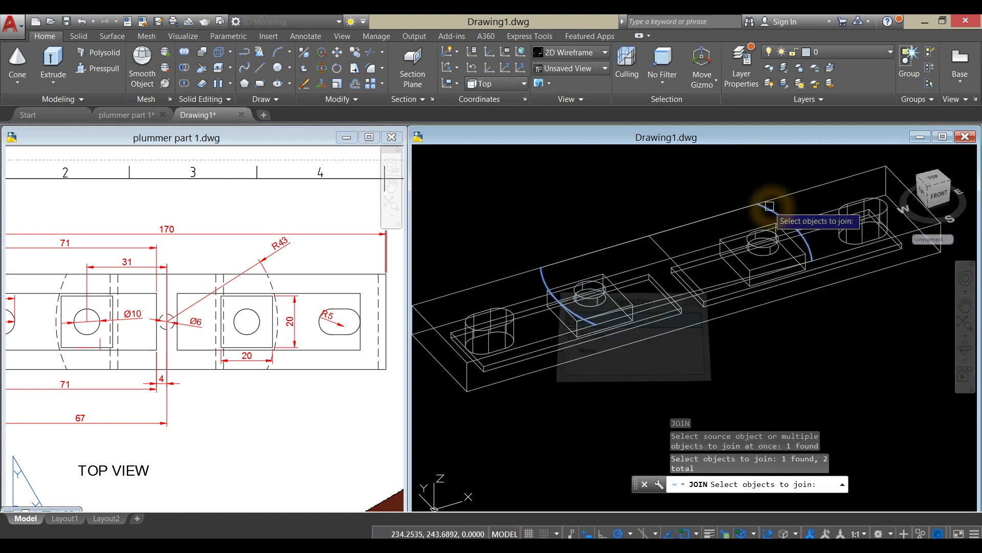
left_click(713, 219)
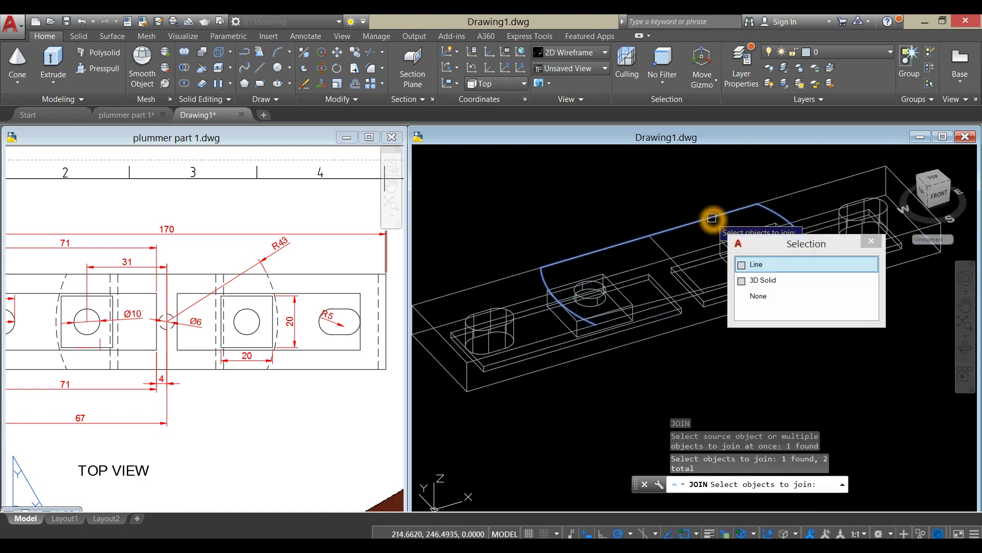
left_click(757, 264)
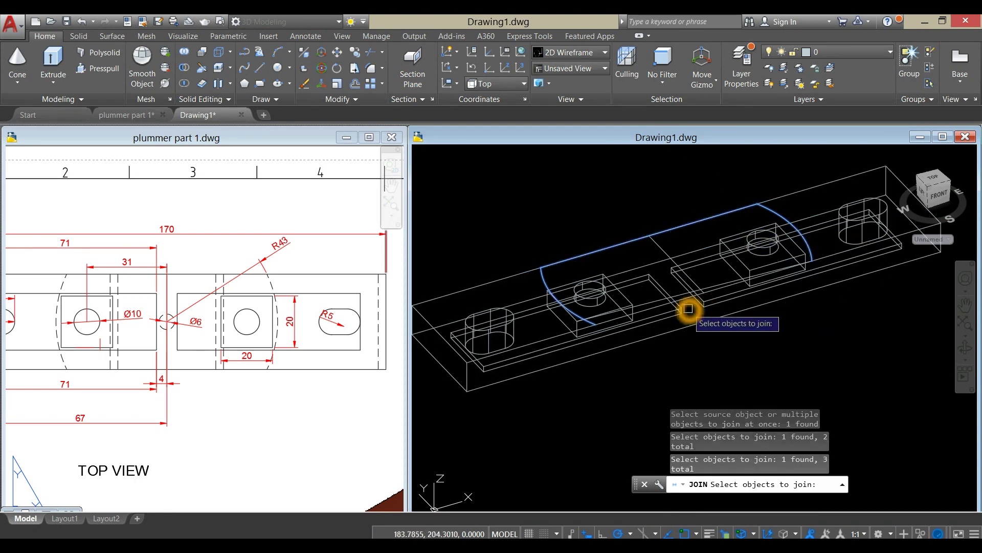
- Join the front connecting line to the arc outline to close it into a single polyline
middle_click_drag(692, 313, 620, 258, "shift")
scroll(621, 258, "up", 3)
left_click(598, 254)
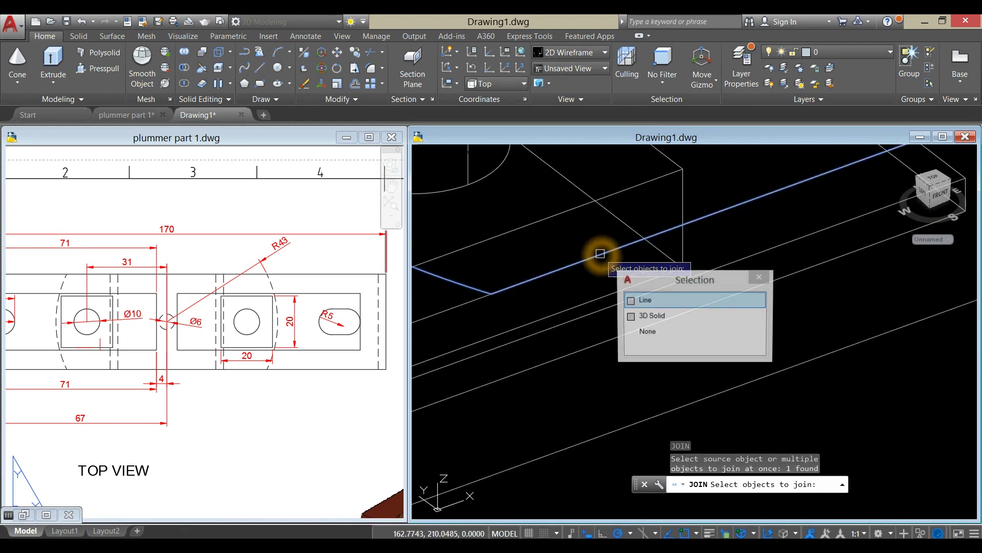
key("Return")
key("Return")
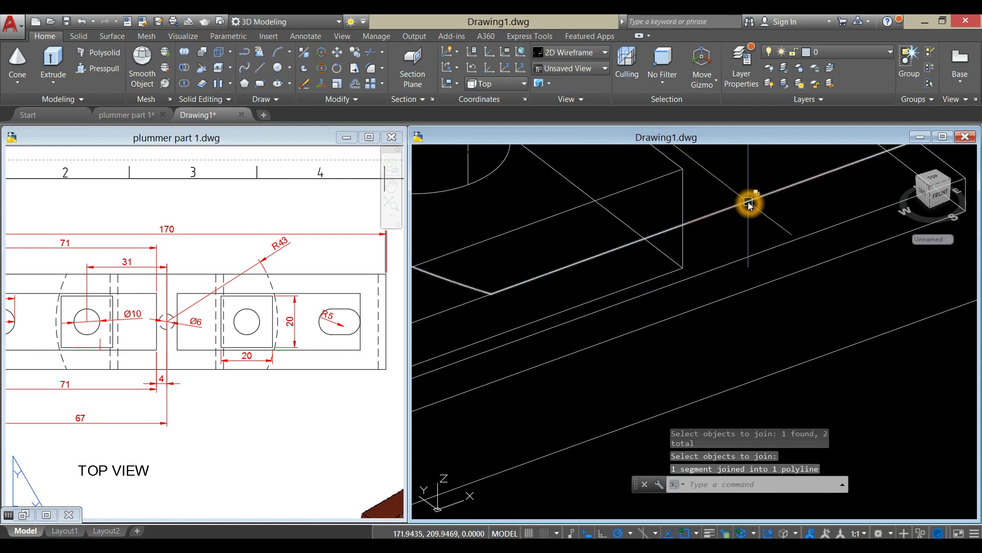
left_click(747, 206)
scroll(706, 290, "down", 6)
key("Escape")
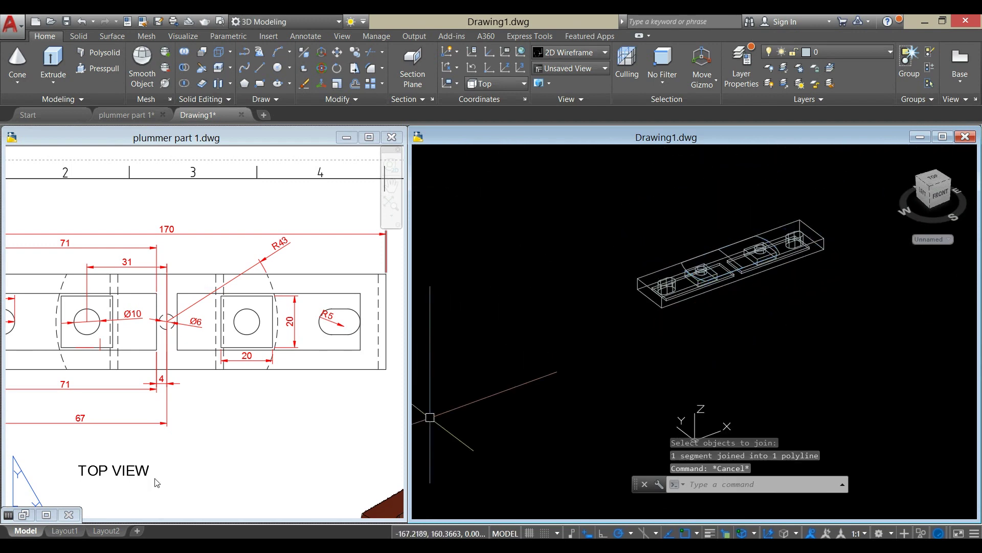
- Switch to plummer part 1.dwg and examine the dimensioned front view for the body's height and profile
left_click(261, 410)
scroll(261, 410, "down", 6)
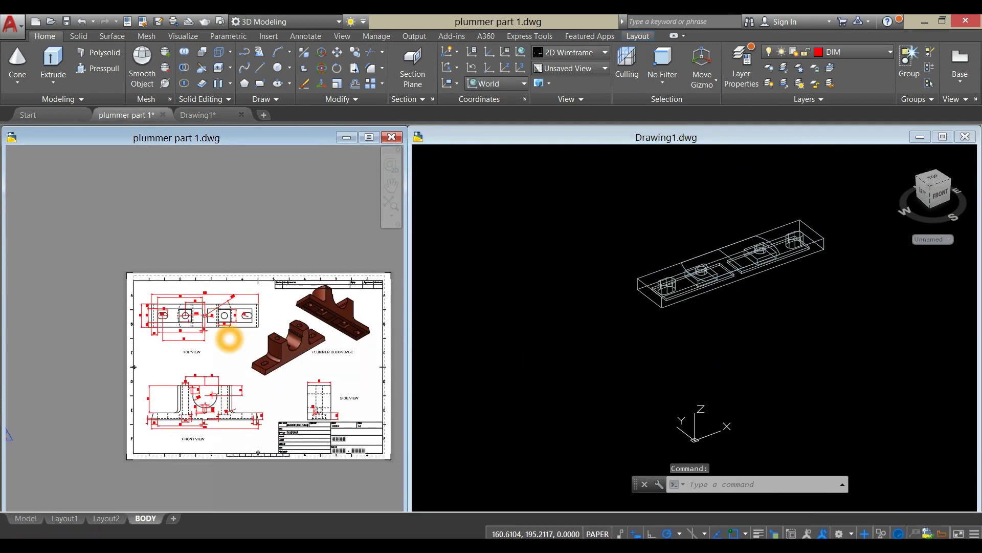
scroll(141, 459, "up", 5)
scroll(284, 387, "up", 2)
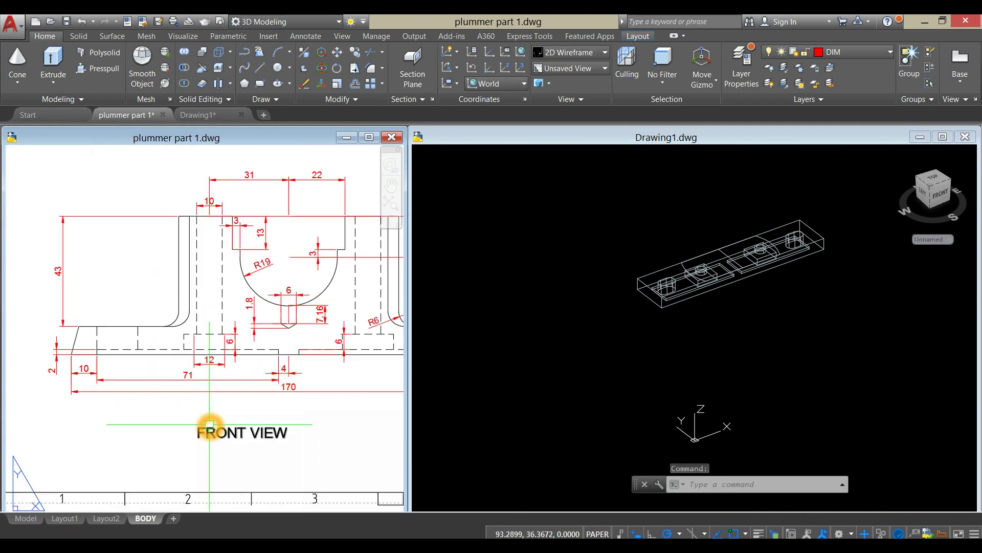
scroll(212, 410, "down", 3)
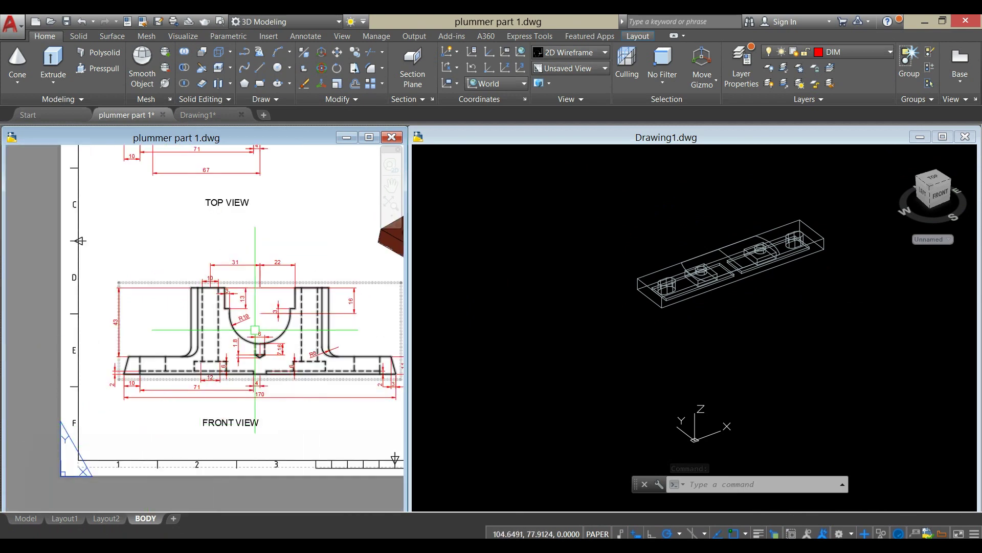
- Extrude the closed R43 outline on the base in Drawing1.dwg upward by 43 to form the body
middle_click_drag(266, 322, 247, 333)
scroll(248, 333, "down", 2)
scroll(193, 327, "up", 6)
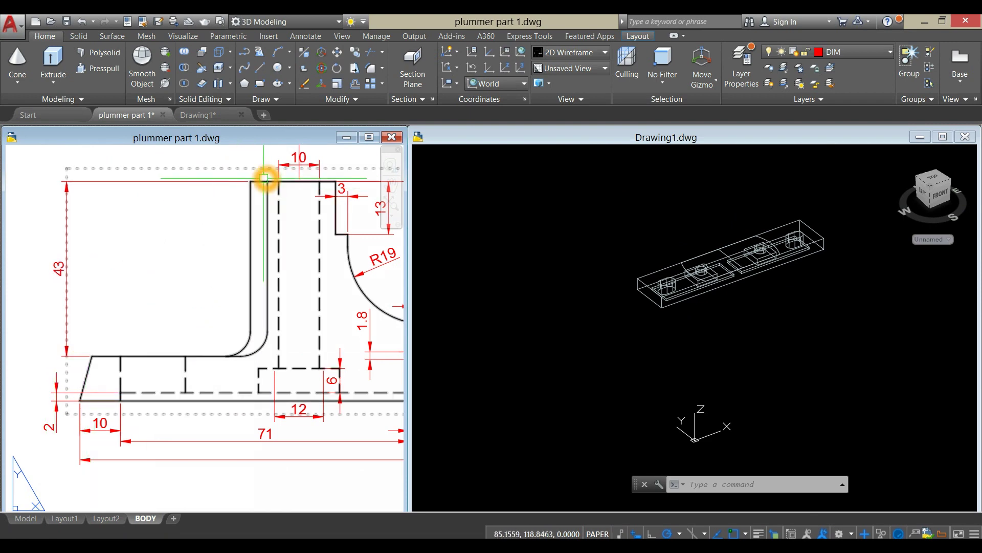
left_click(606, 282)
scroll(713, 255, "up", 5)
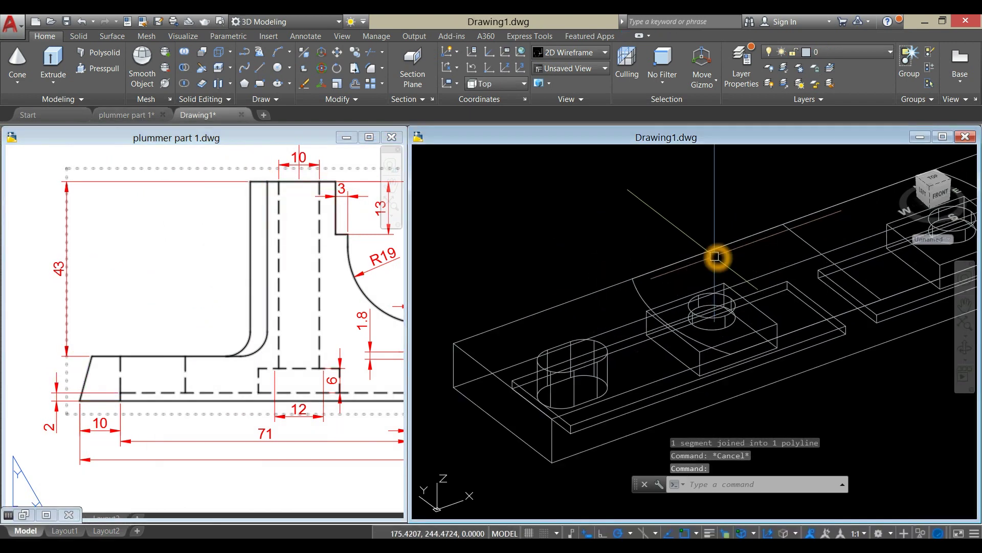
left_click(592, 305)
scroll(587, 293, "down", 5)
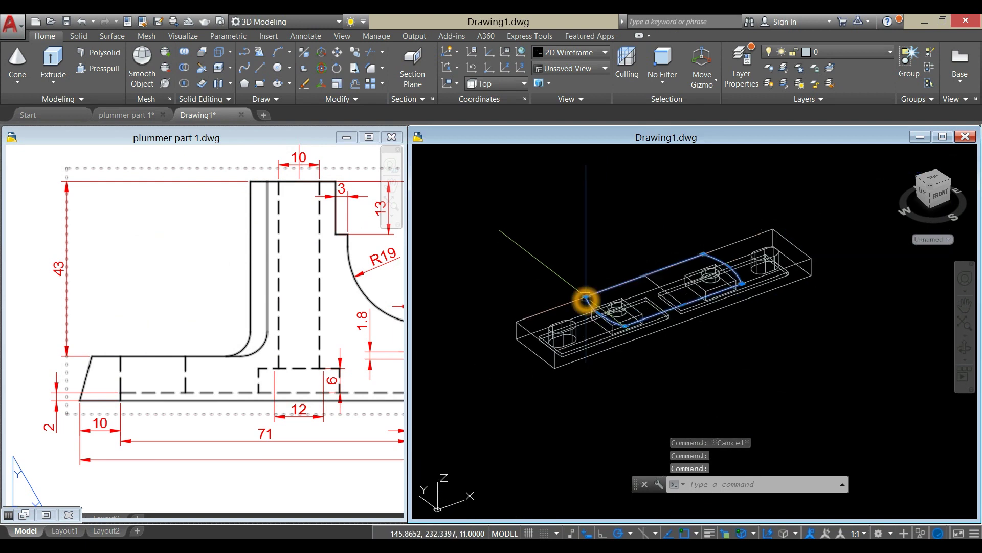
left_click(54, 55)
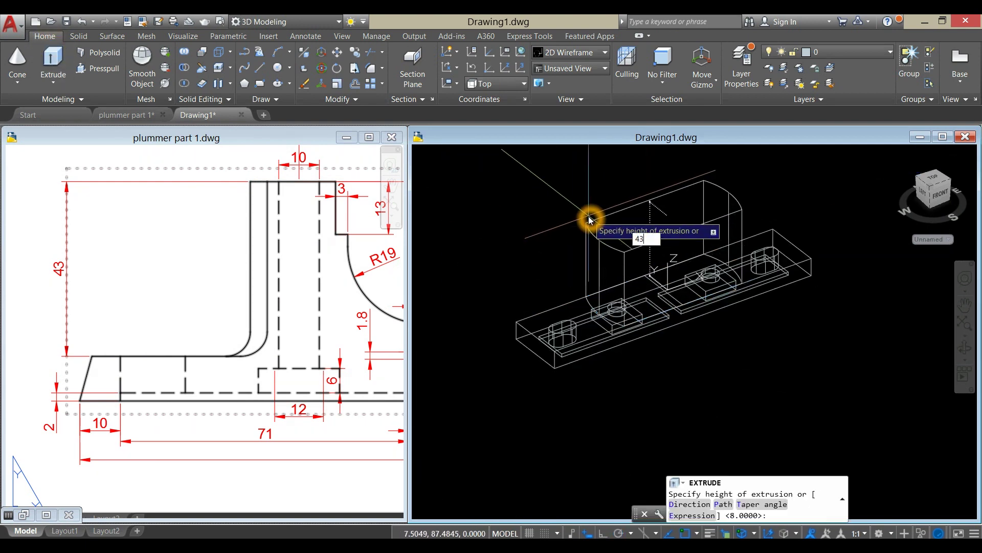
key("Return")
- Set the model in Drawing1.dwg to the Front view
scroll(590, 218, "down", 2)
middle_click_drag(588, 217, 490, 189, "shift")
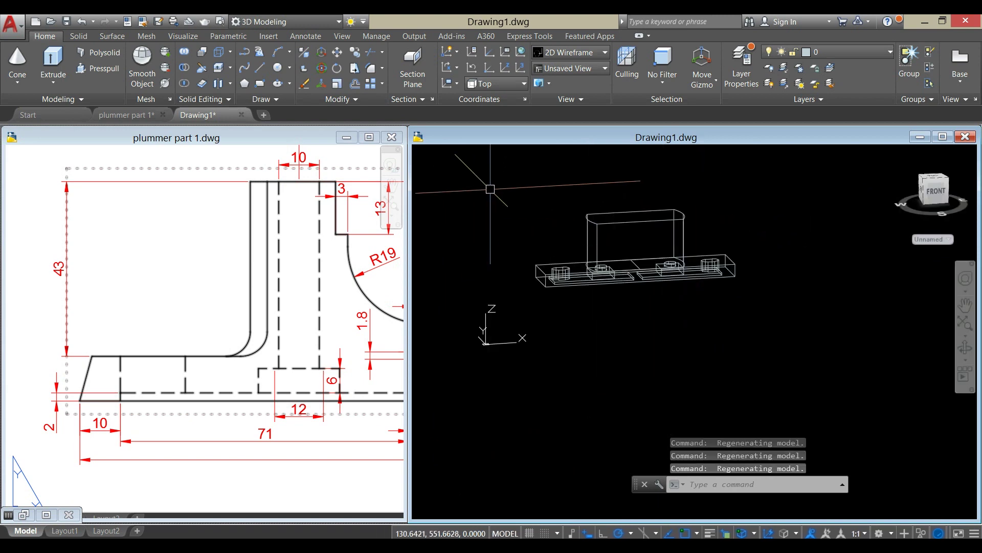
left_click(459, 151)
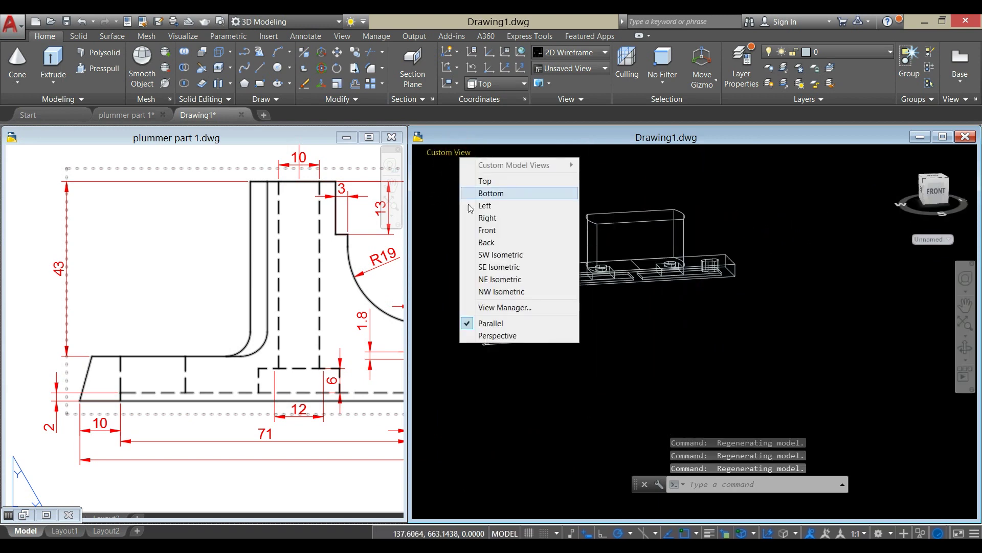
left_click(482, 226)
scroll(636, 189, "down", 4)
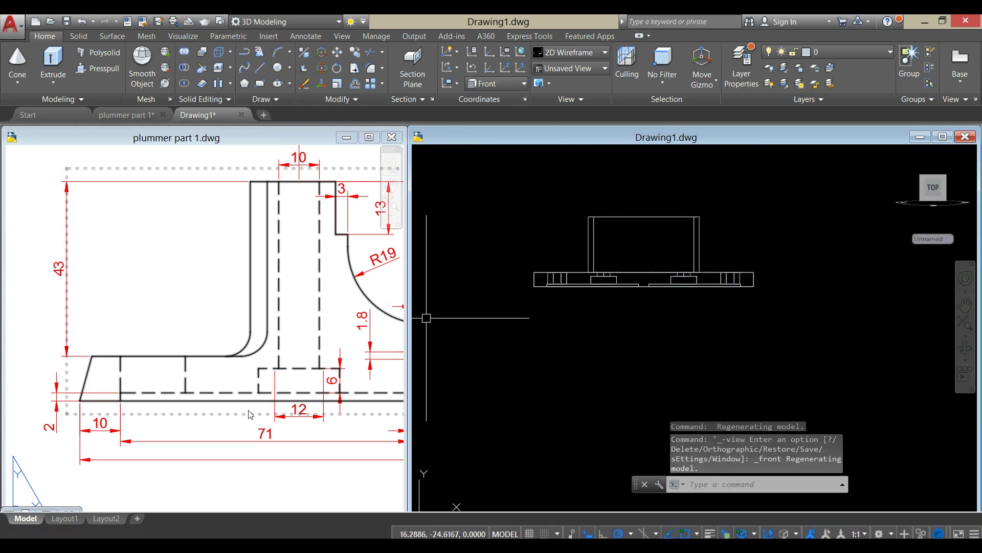
- Examine the front view in plummer part 1.dwg for the R19 bore's radius, centre depth and stepped recess dimensions
left_click(237, 437)
middle_click_drag(237, 437, 137, 430)
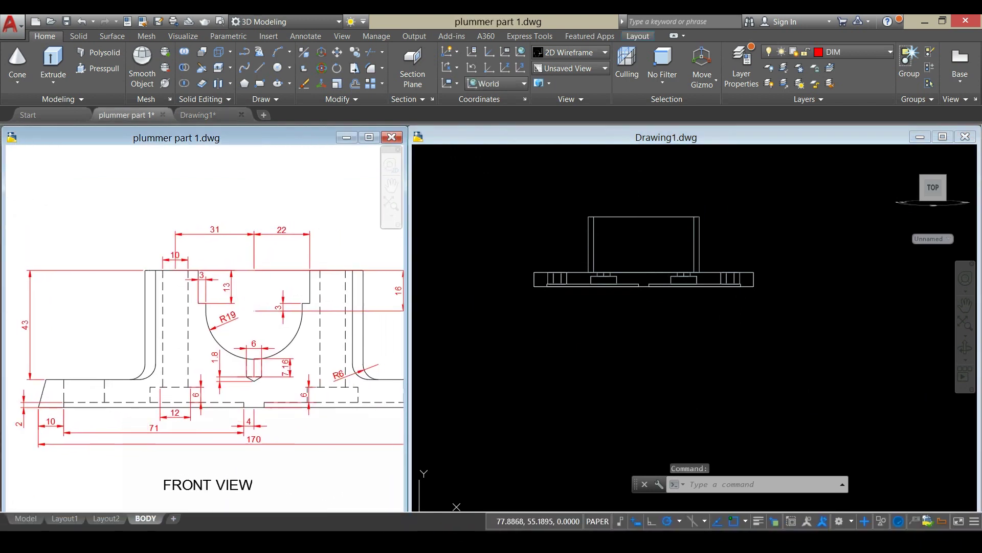
middle_click_drag(290, 367, 225, 389)
scroll(223, 389, "down", 2)
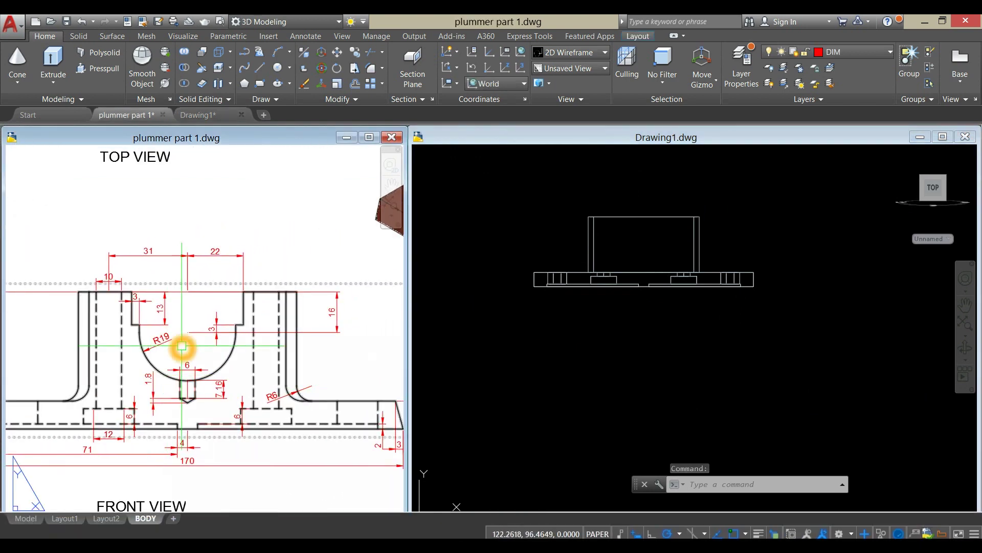
scroll(186, 345, "up", 2)
scroll(191, 344, "down", 4)
scroll(270, 341, "up", 4)
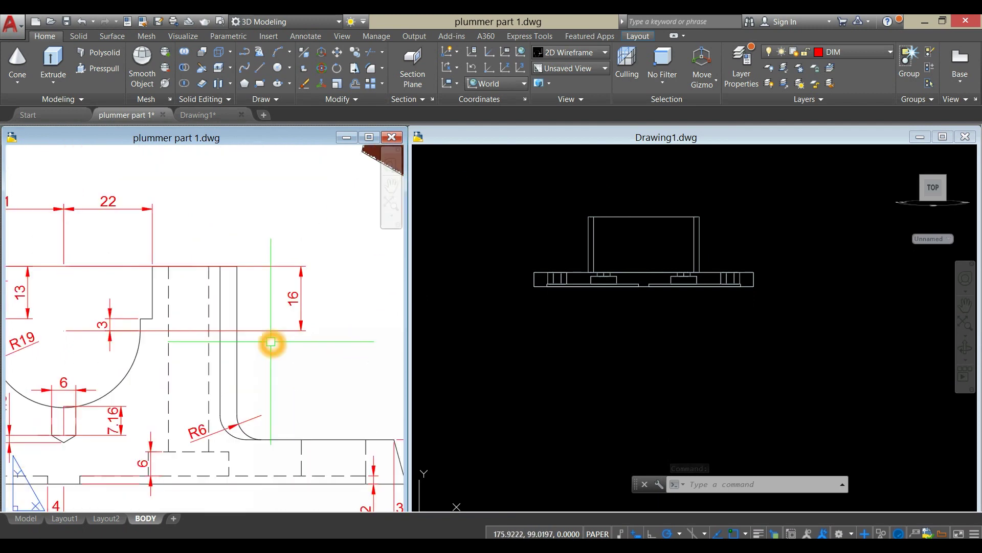
left_click(301, 266)
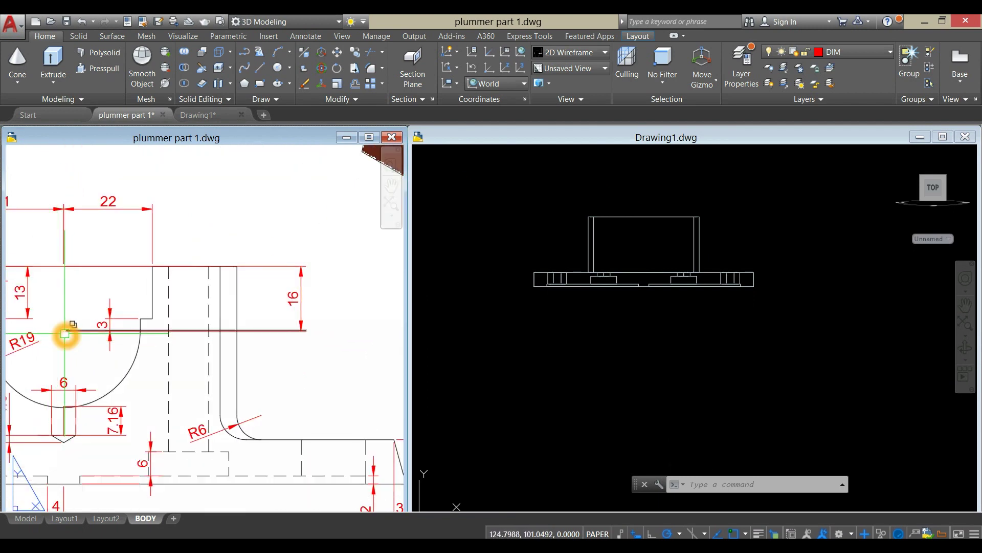
- In Drawing1.dwg, draw a 16-long vertical line down from the midpoint of the body's top front edge
left_click(647, 364)
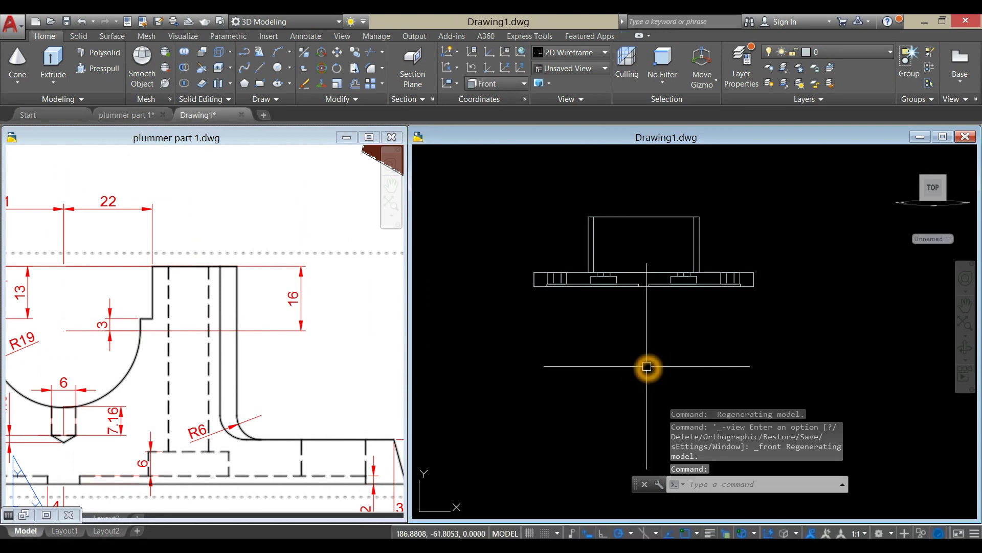
type("l")
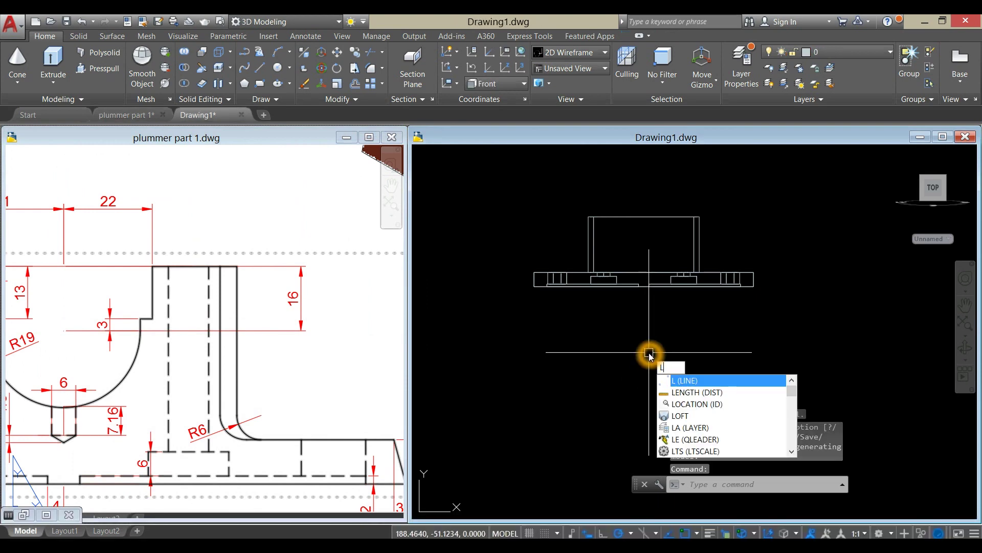
key("Return")
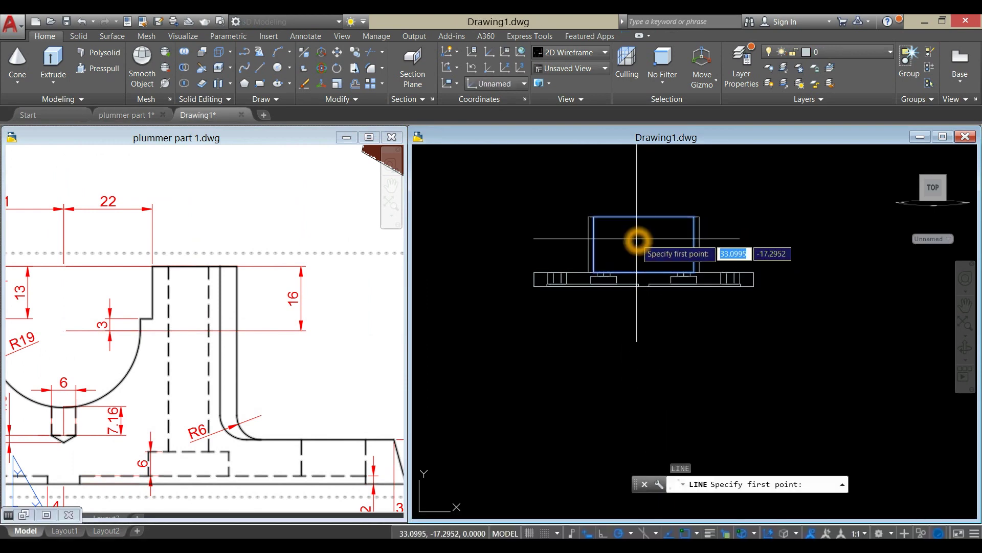
middle_click_drag(636, 246, 643, 249, "shift")
scroll(660, 249, "up", 2)
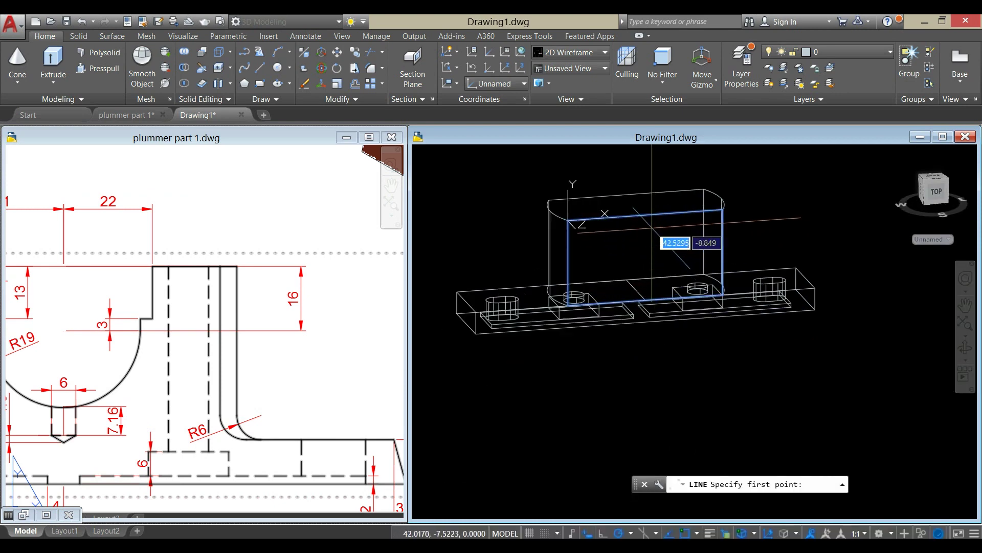
left_click(647, 218)
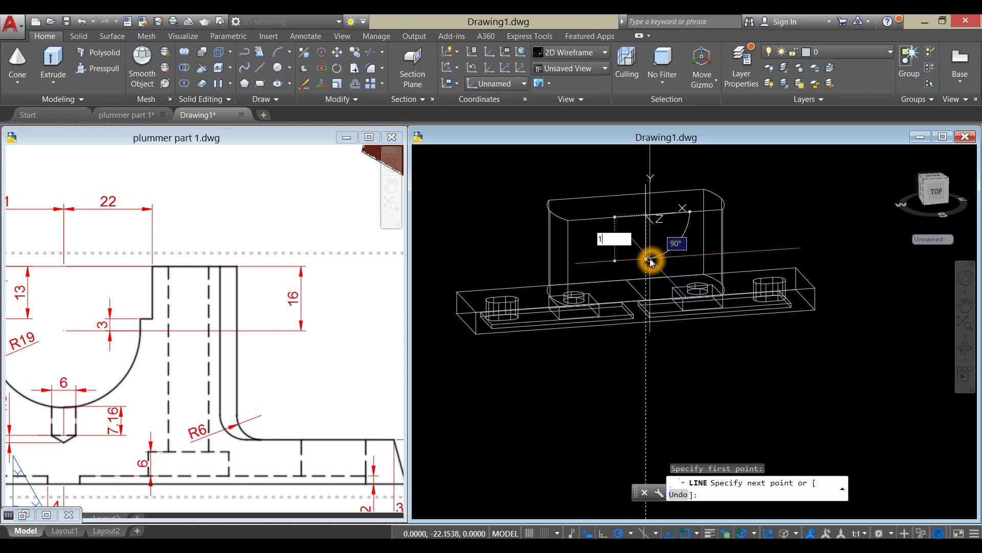
key("Return")
right_click(669, 245)
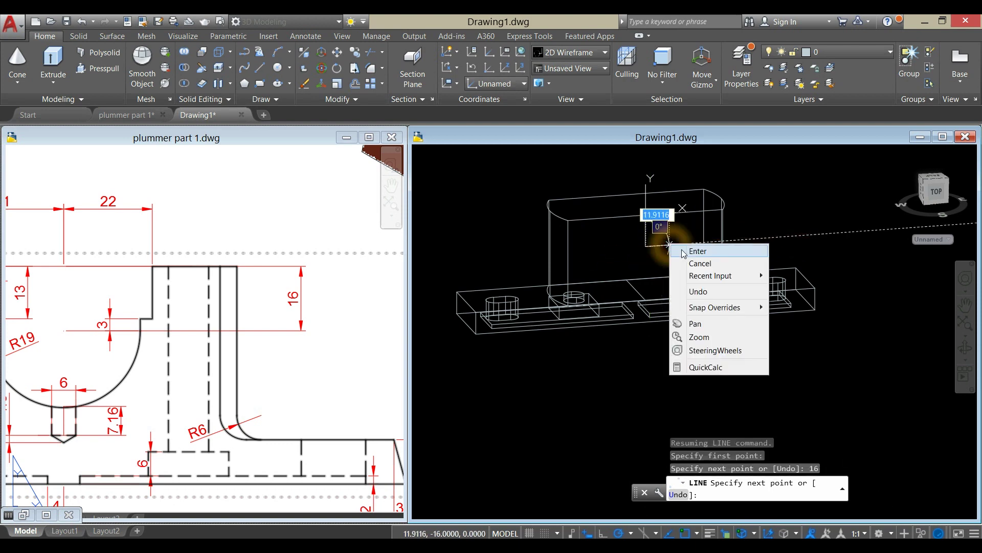
left_click(701, 252)
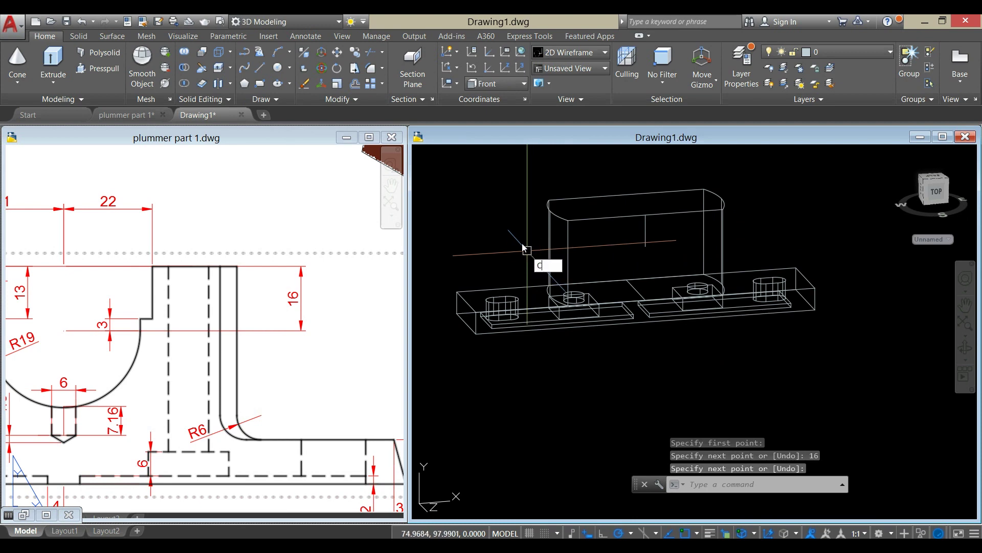
- Draw a circle of radius 19 on the body's front face, centred on the vertical line's lower end
type("C")
key("Return")
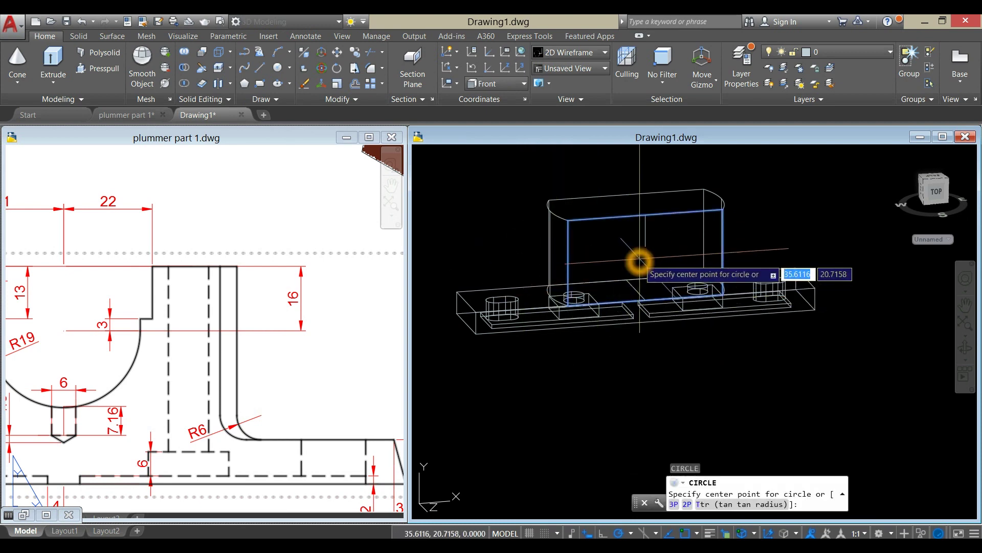
left_click(646, 248)
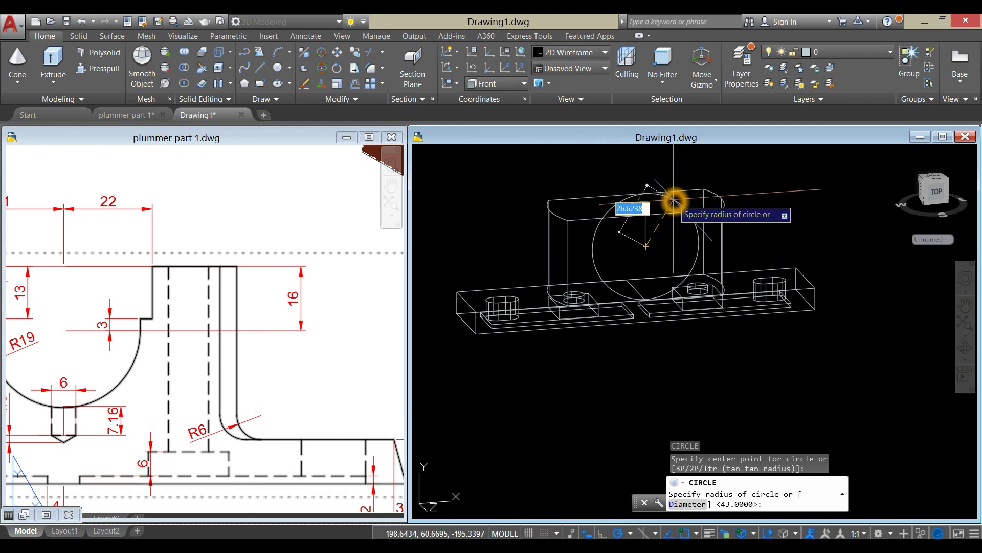
key("Return")
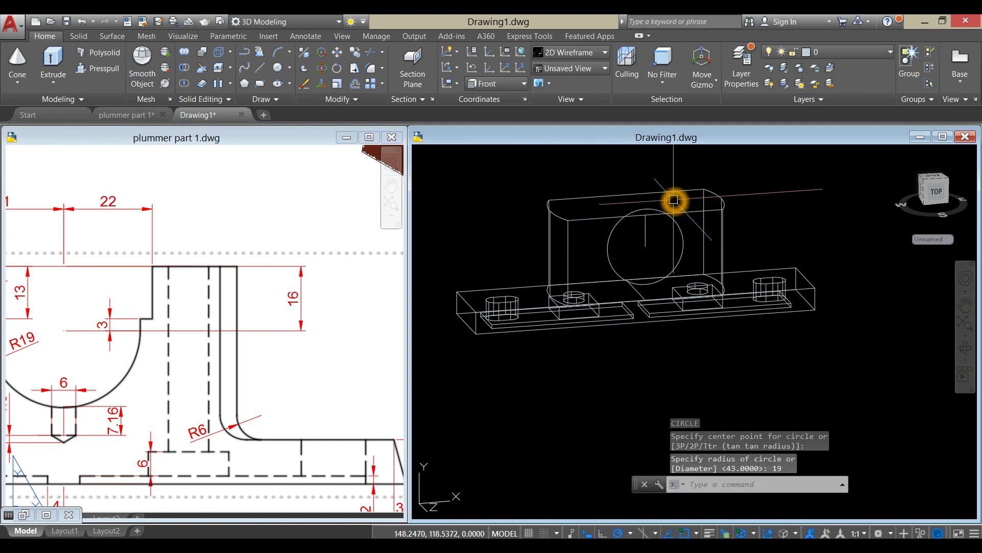
- Check the recess dimensions in the reference and draw a horizontal line from the circle's centre to its right quadrant
left_click(89, 383)
middle_click_drag(85, 362, 195, 349)
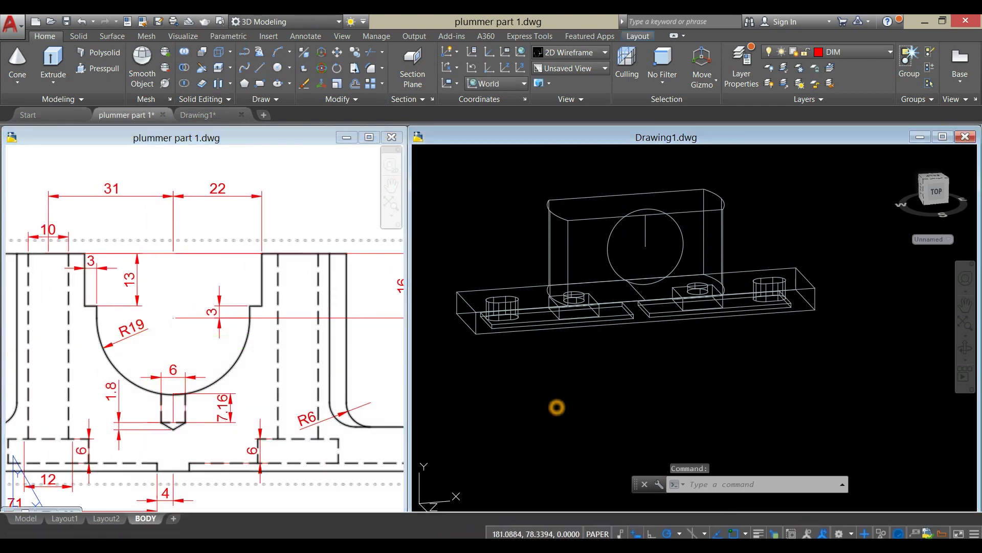
left_click(559, 402)
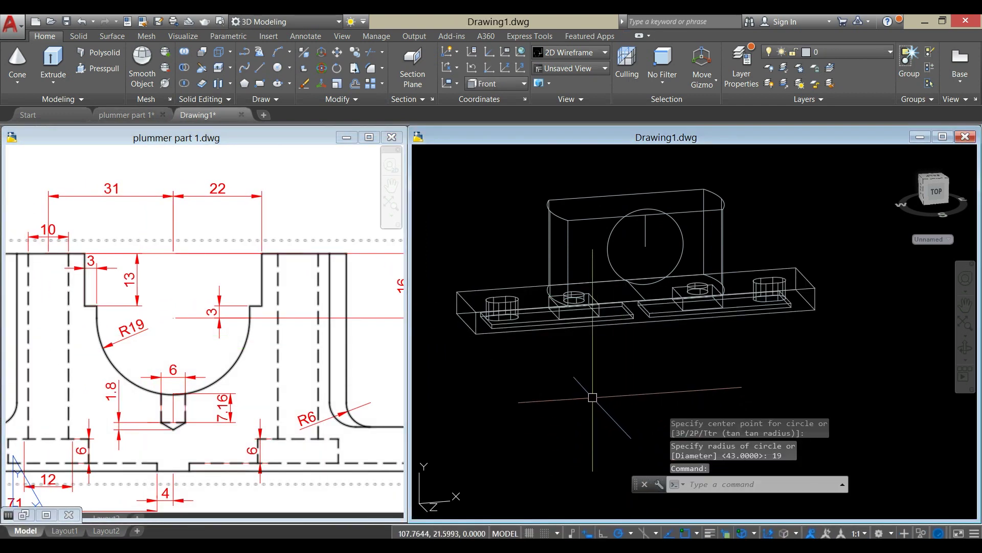
key("Return")
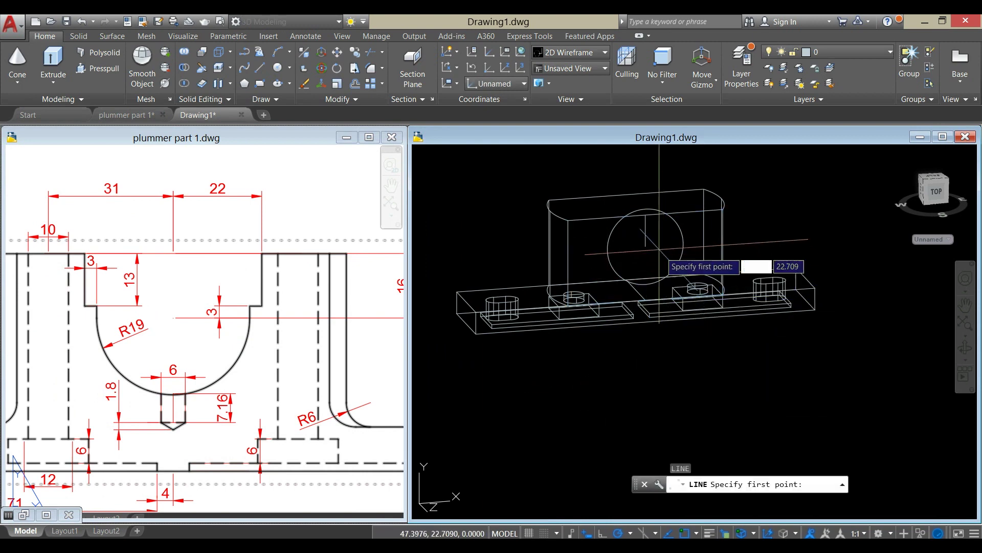
left_click(646, 247)
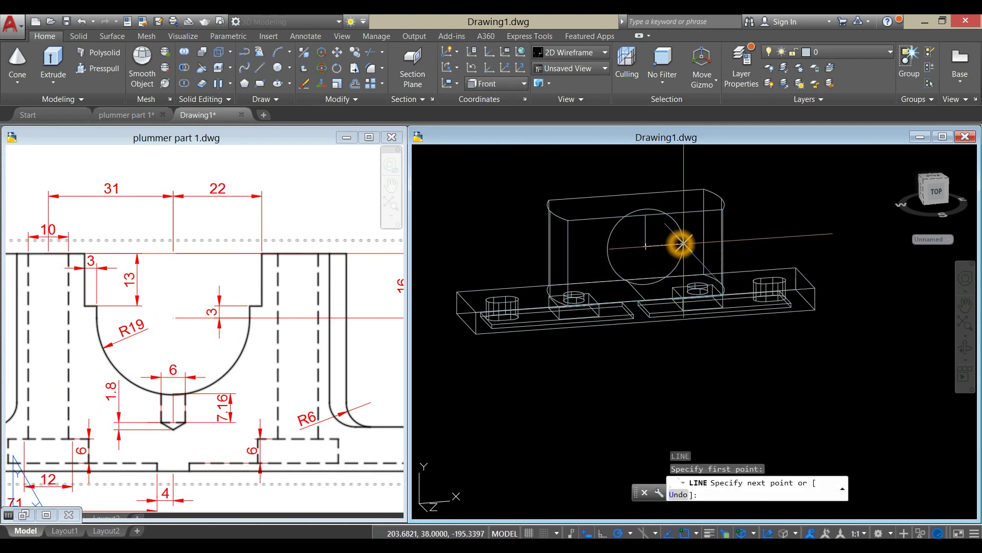
left_click(682, 244)
right_click(762, 190)
left_click(775, 200)
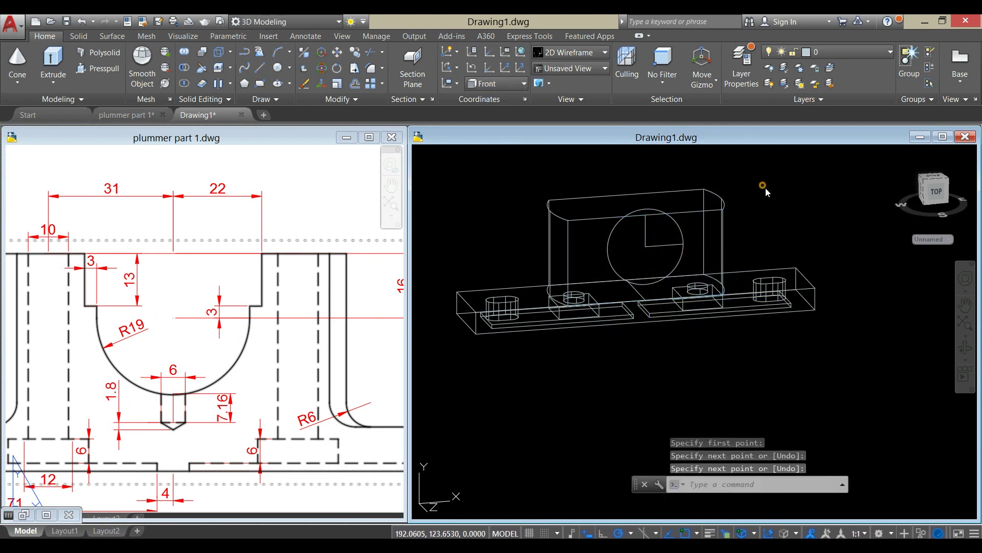
- Draw a second horizontal line from the circle's centre to its left quadrant
right_click(766, 191)
left_click(782, 198)
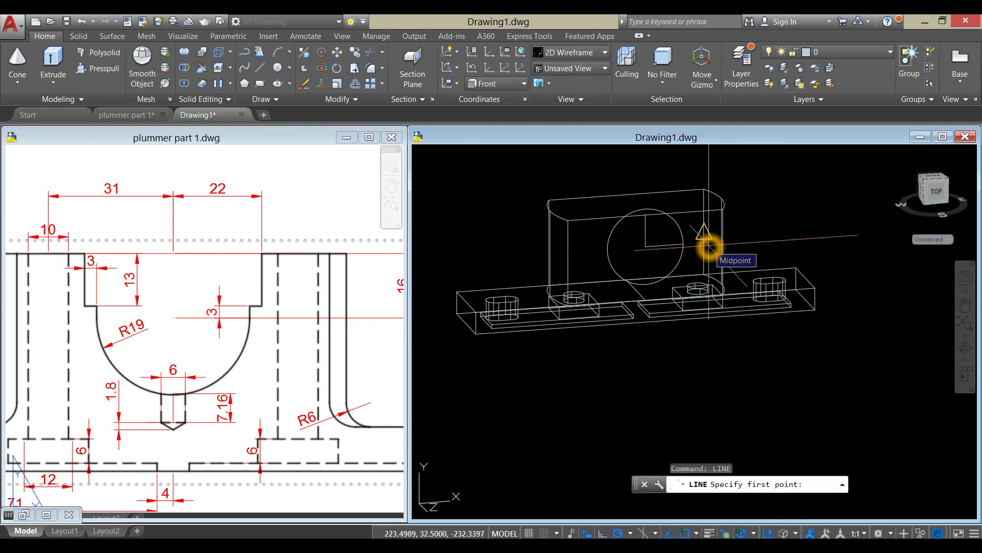
left_click(645, 248)
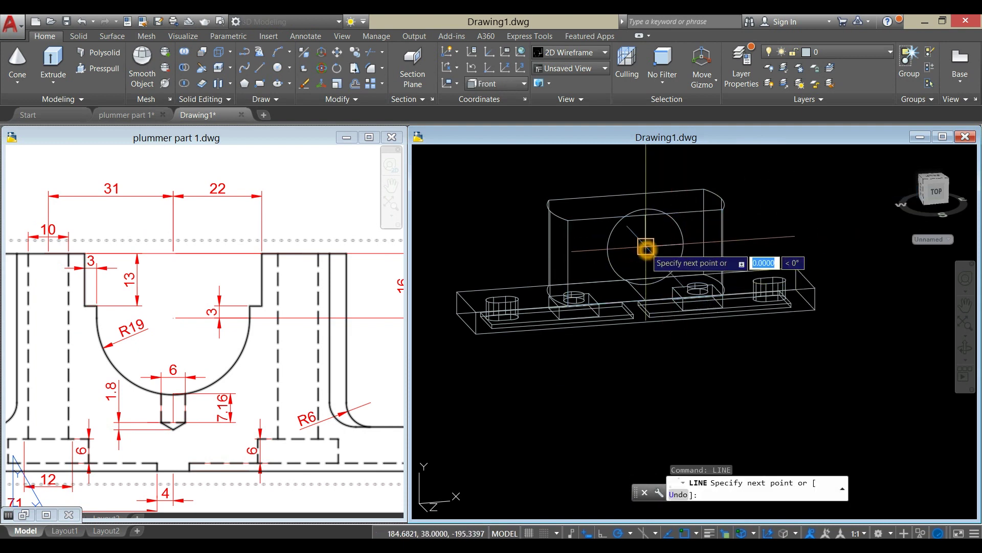
left_click(607, 248)
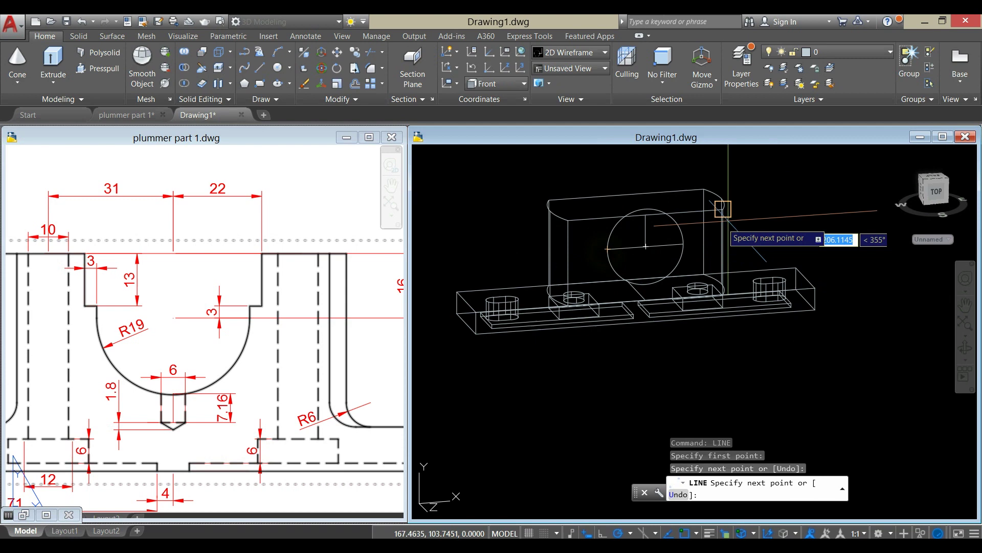
right_click(776, 207)
left_click(803, 205)
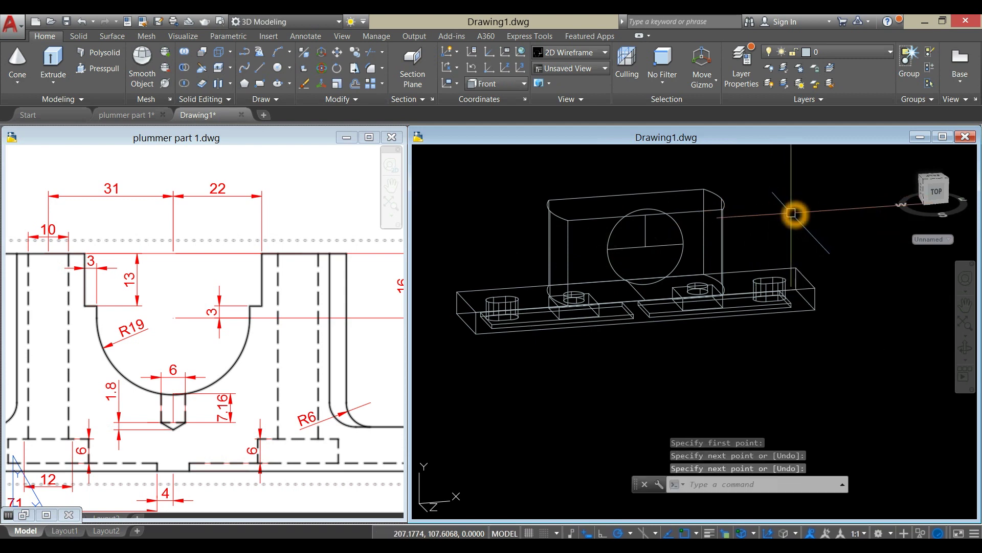
- Trim away the upper half of the R19 circle above the horizontal lines and return to the Front view
type("tr")
key("Return")
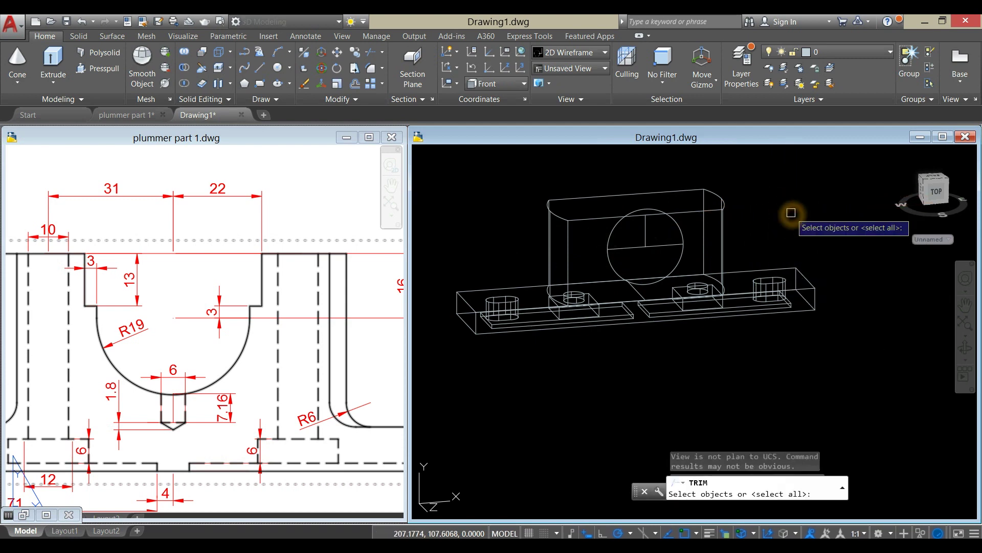
key("Return")
left_click(682, 234)
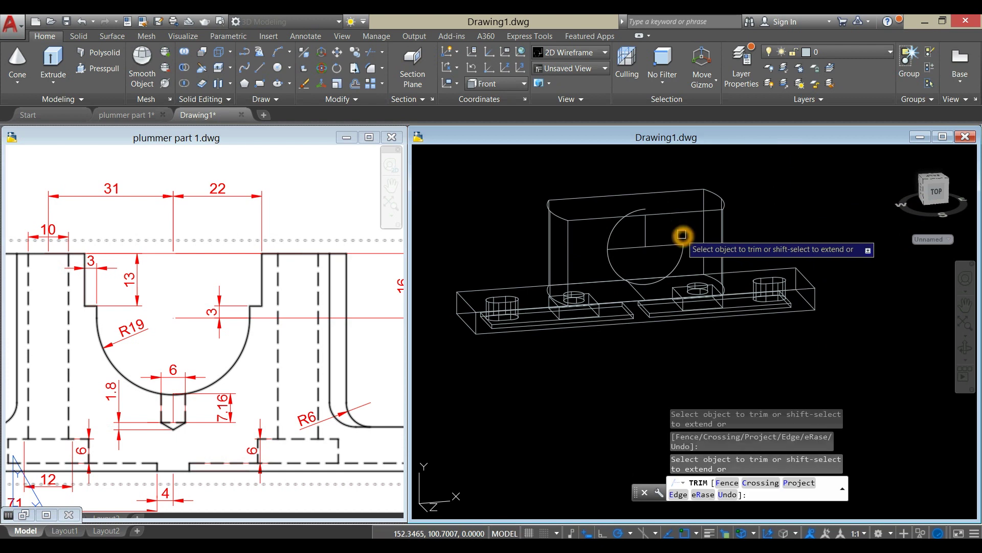
left_click(604, 238)
right_click(810, 201)
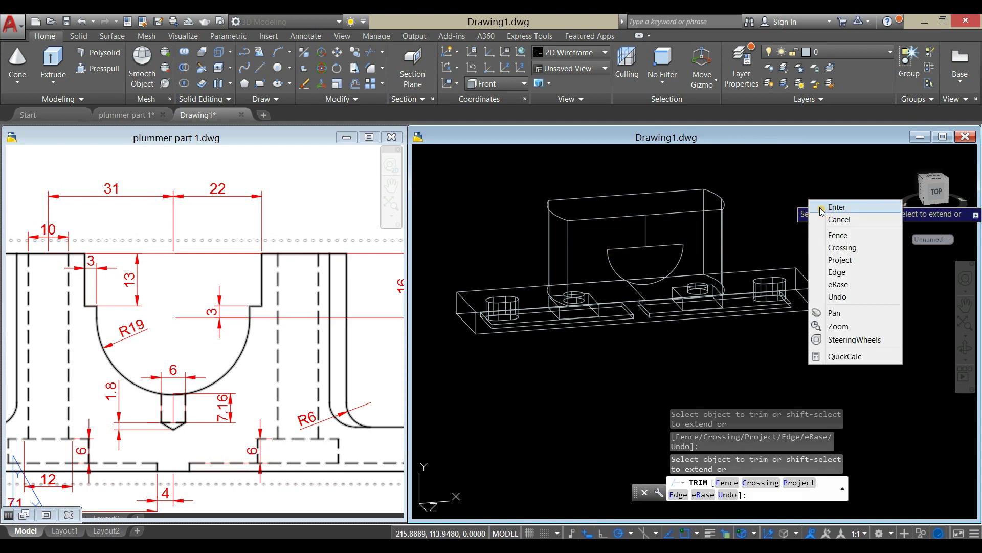
left_click(821, 207)
left_click(445, 153)
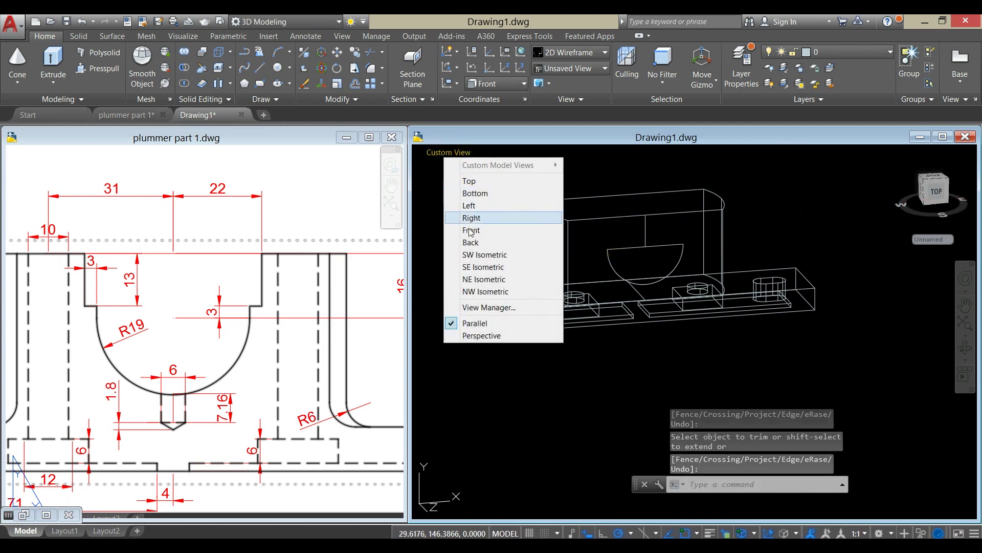
left_click(467, 226)
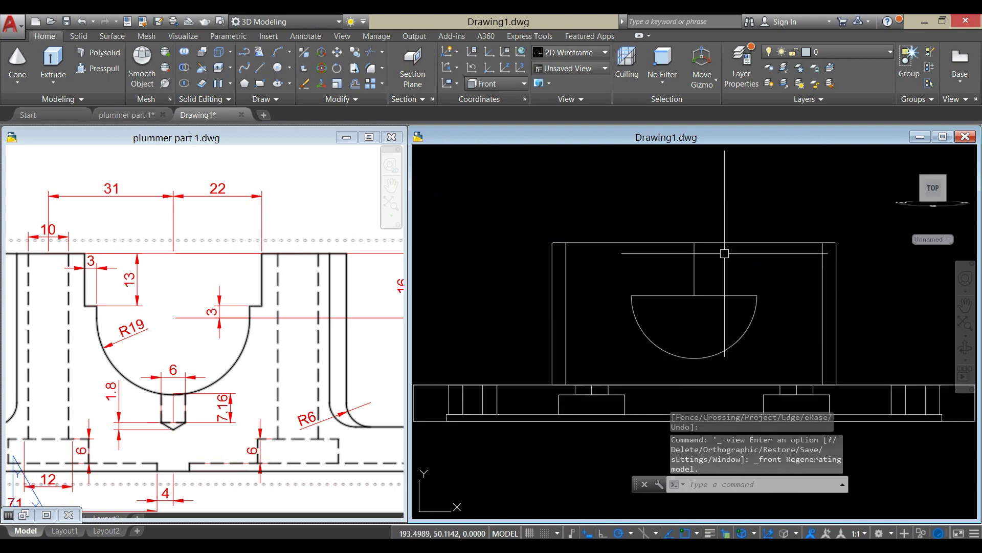
- Draw the recess step from the arc's right end: 3 up, 3 to the right, and straight up to the body's top edge
middle_click_drag(724, 254, 717, 256)
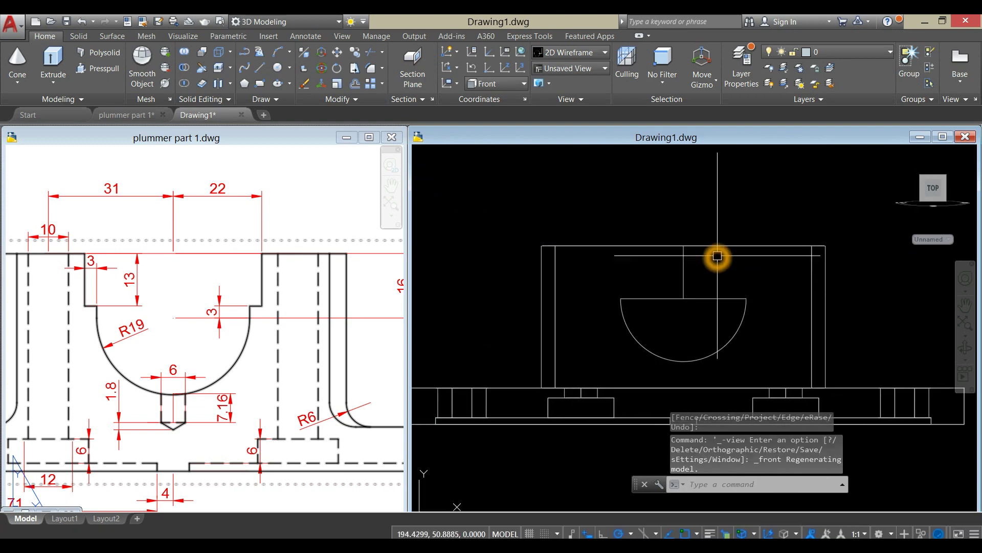
left_click(247, 321)
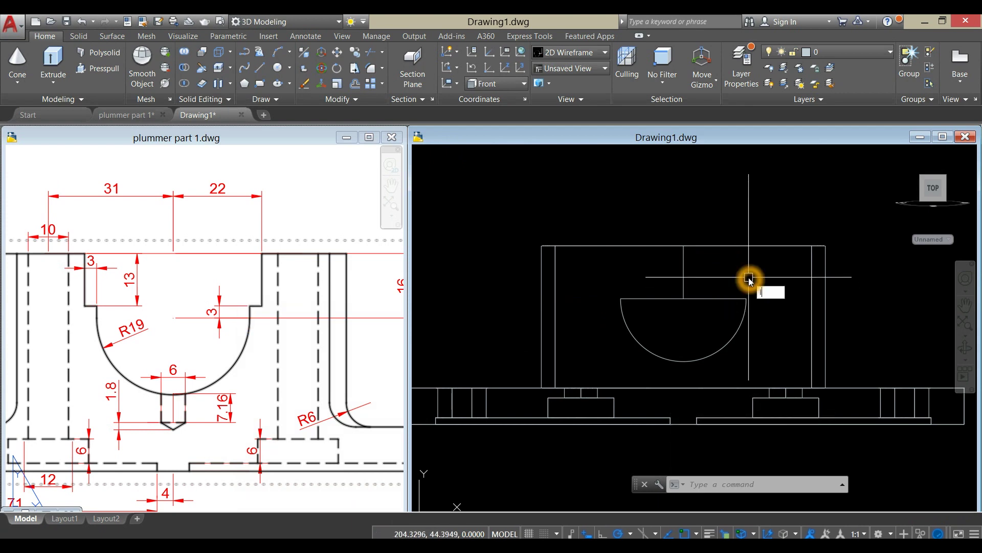
type("l")
key("Return")
left_click(747, 296)
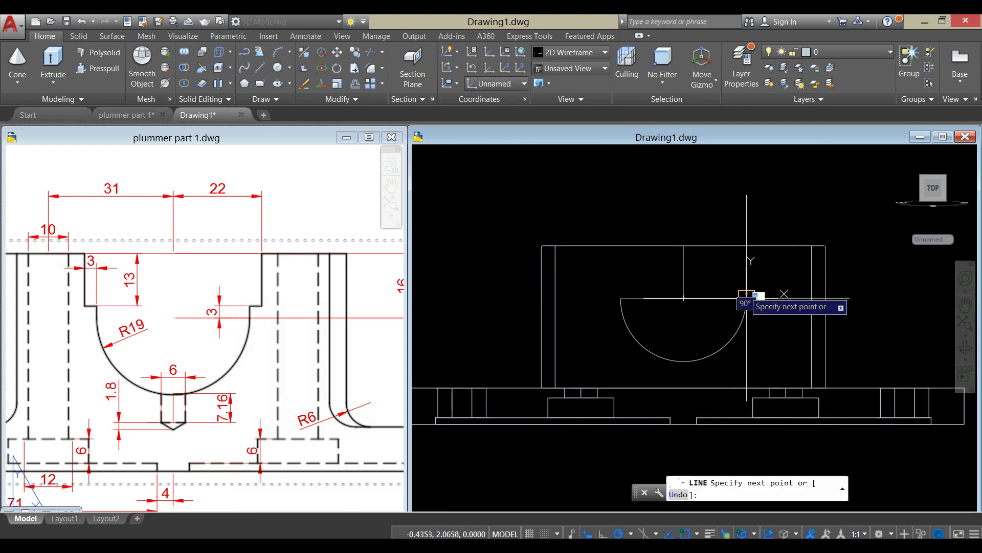
left_click(748, 269)
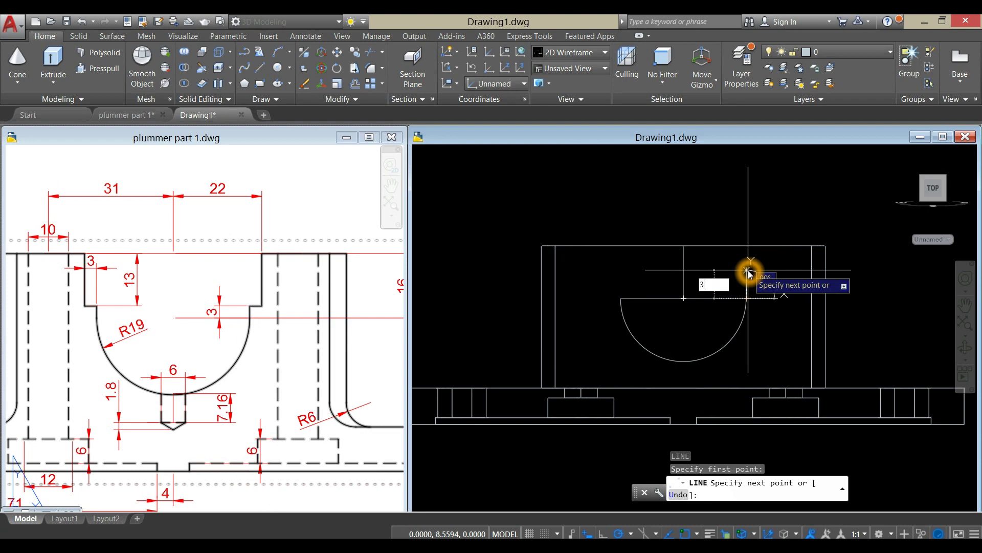
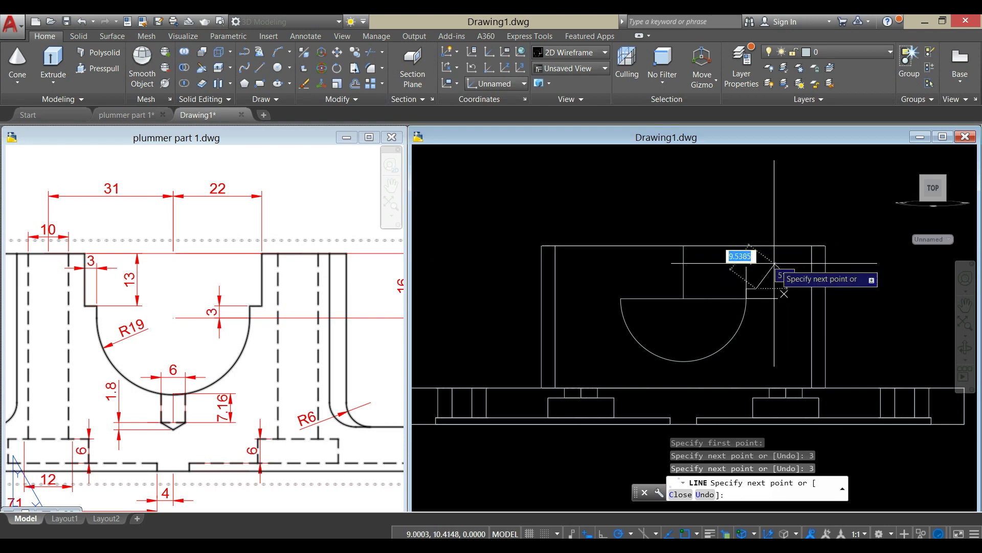
left_click(756, 245)
right_click(763, 219)
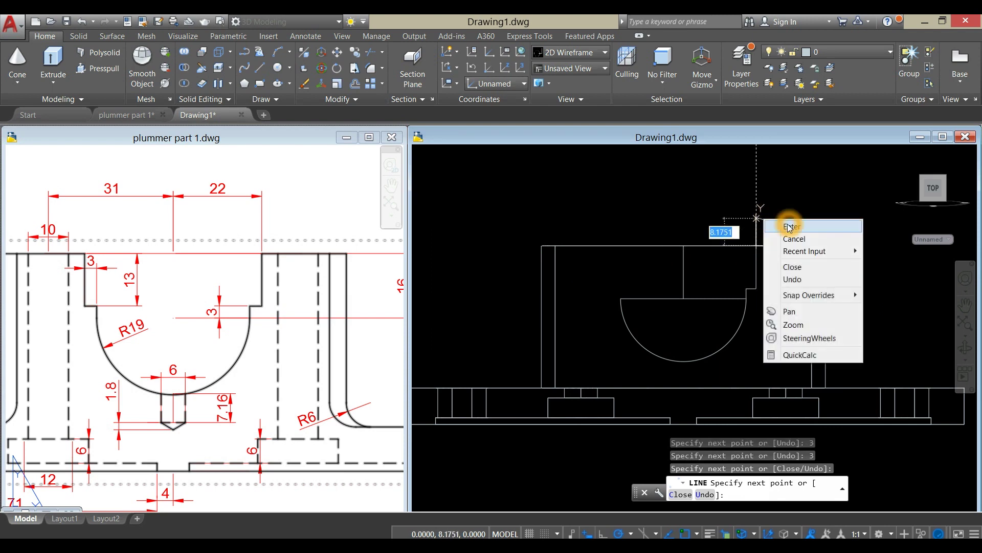
left_click(810, 226)
- Mirror the three stepped recess lines about the vertical centre line, keeping the source objects
type("MI")
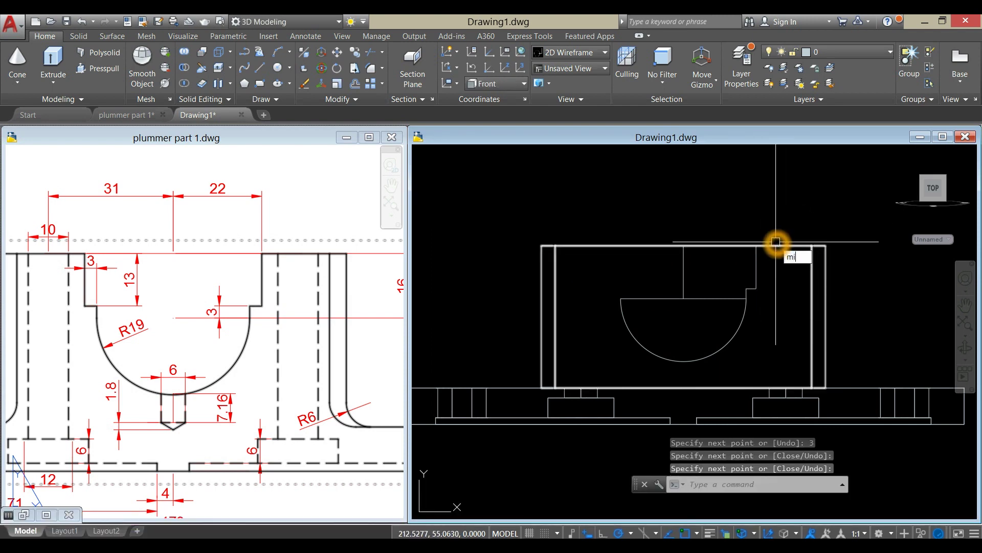
key("Return")
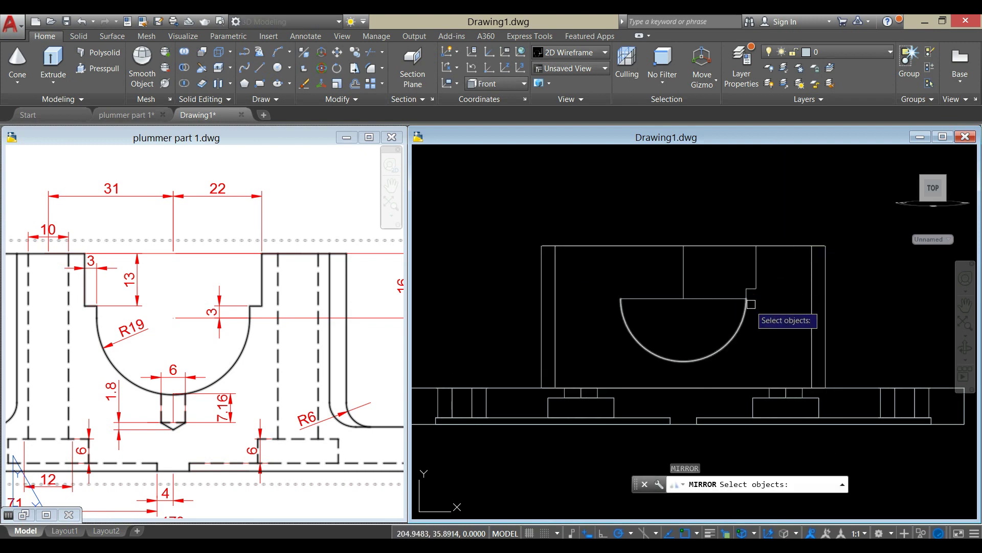
scroll(751, 304, "up", 4)
left_click(760, 284)
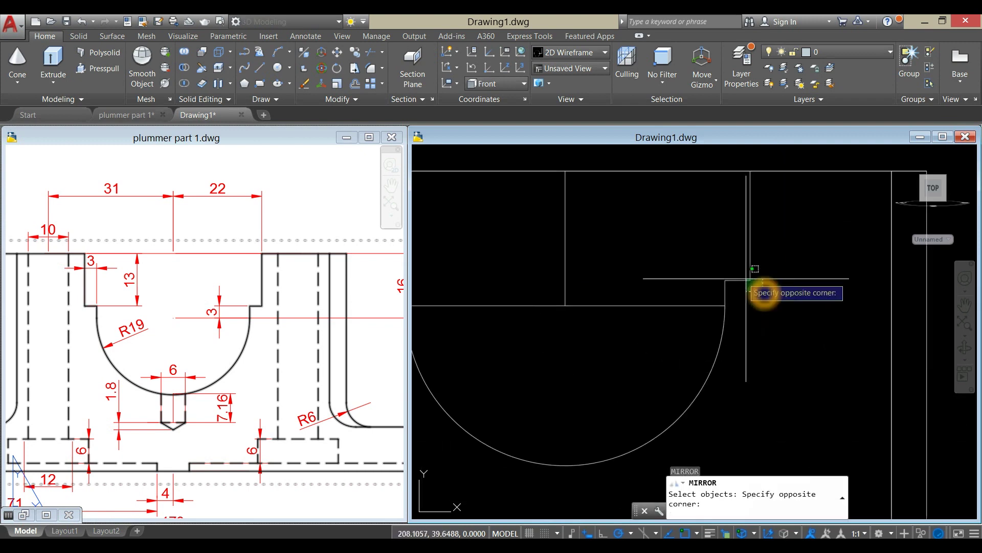
left_click(707, 266)
scroll(714, 271, "down", 2)
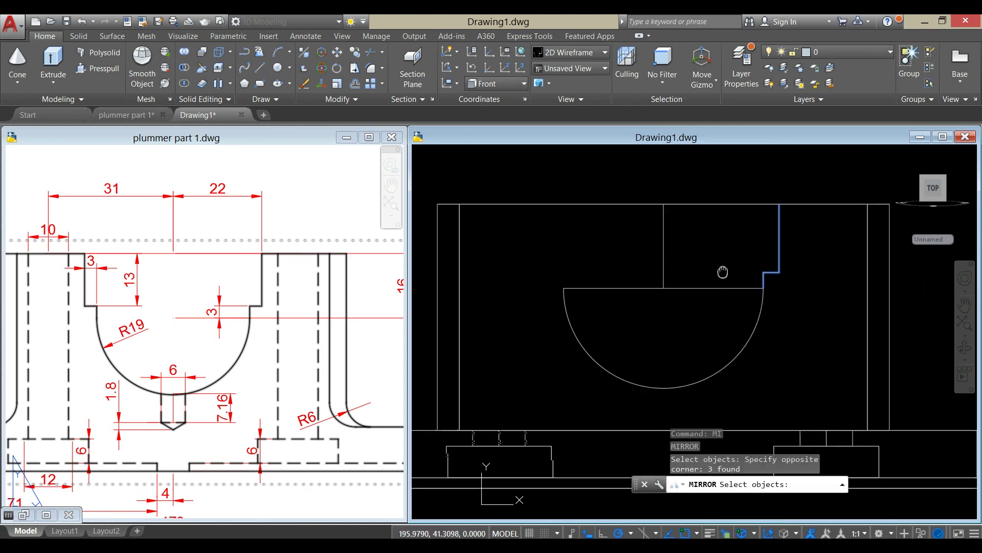
key("Return")
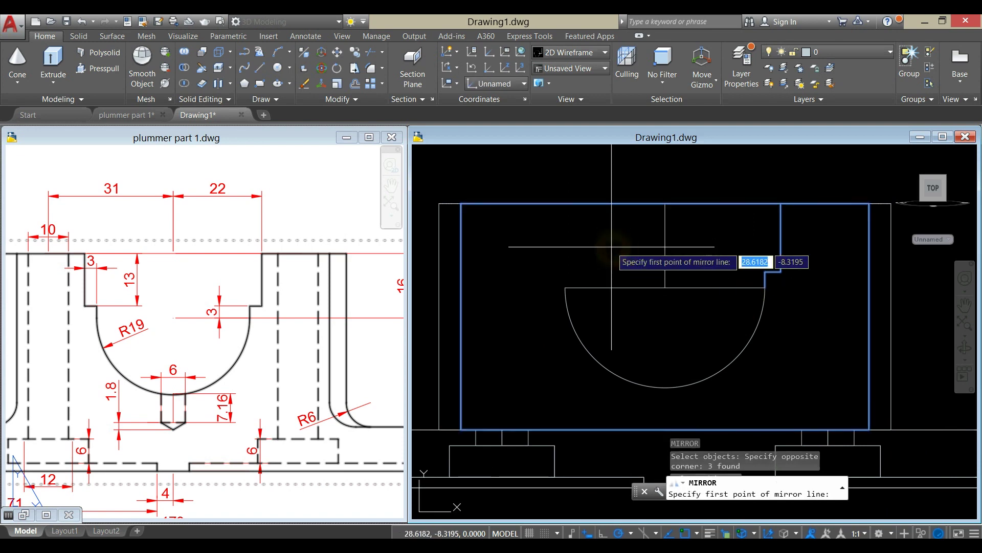
left_click(665, 288)
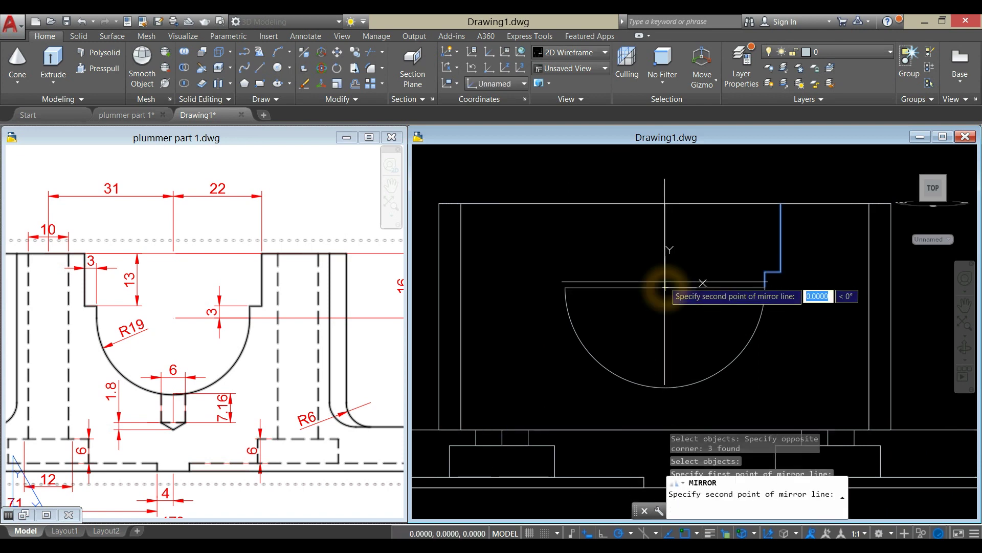
left_click(665, 205)
left_click(696, 251)
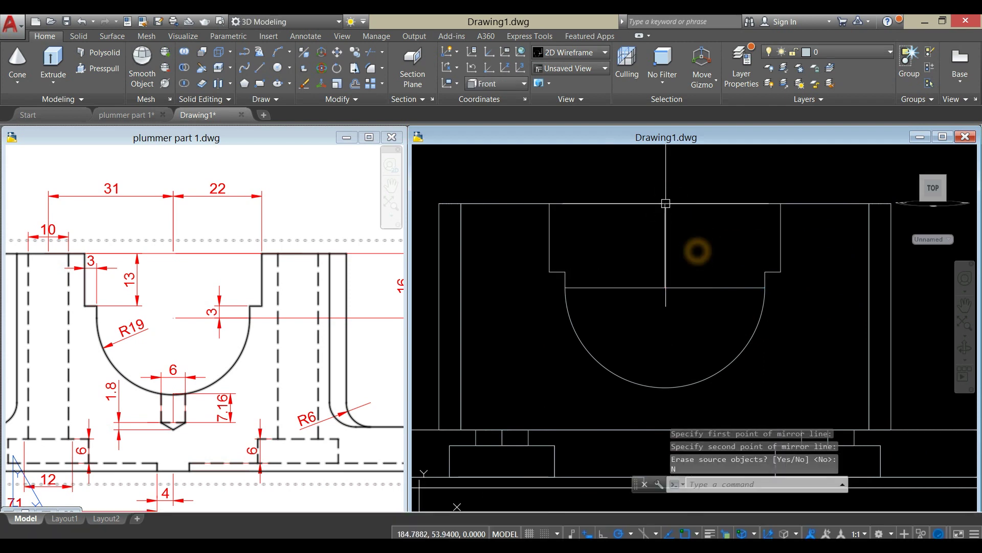
- Draw a line along the body's top edge connecting the upper ends of the two recess sides
type("l")
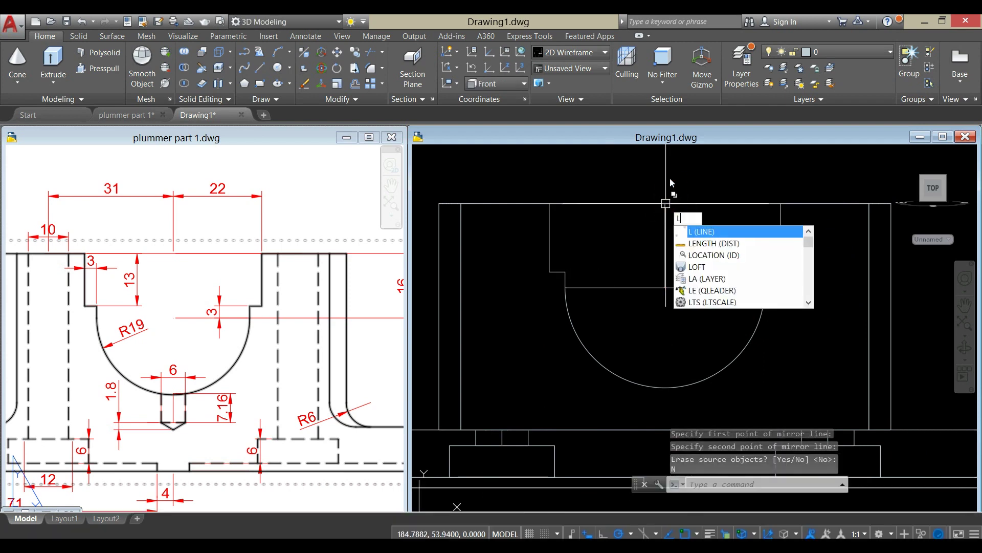
key("Return")
left_click(549, 203)
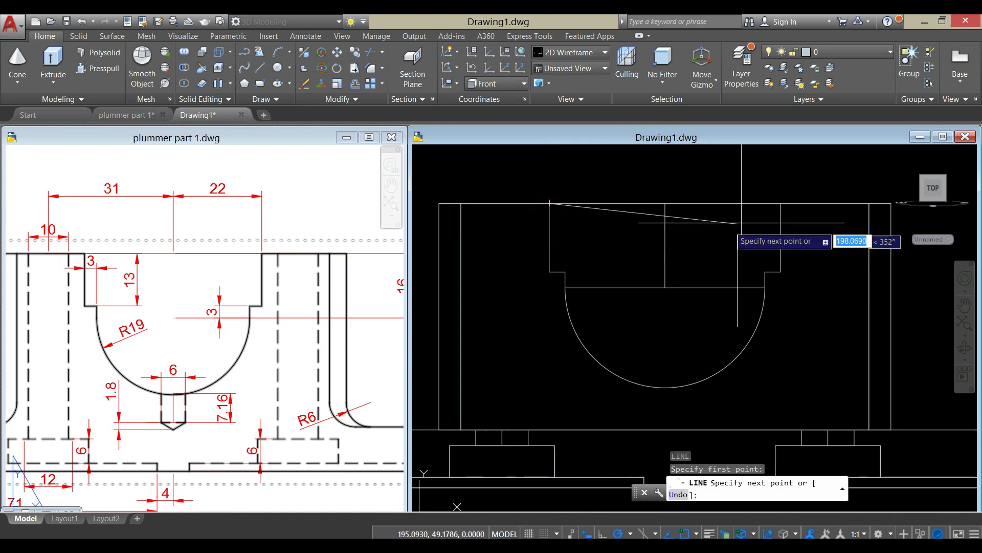
left_click(780, 203)
right_click(754, 179)
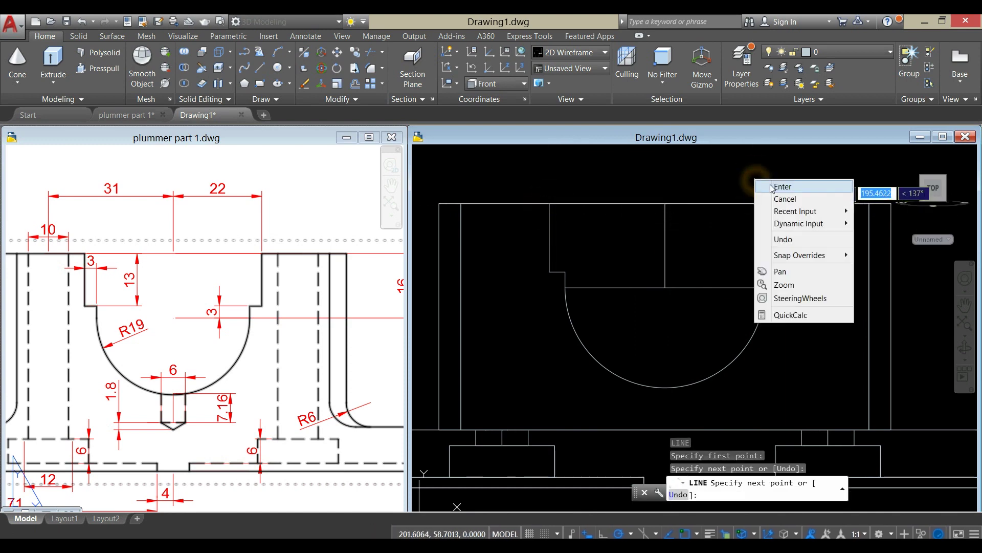
left_click(772, 187)
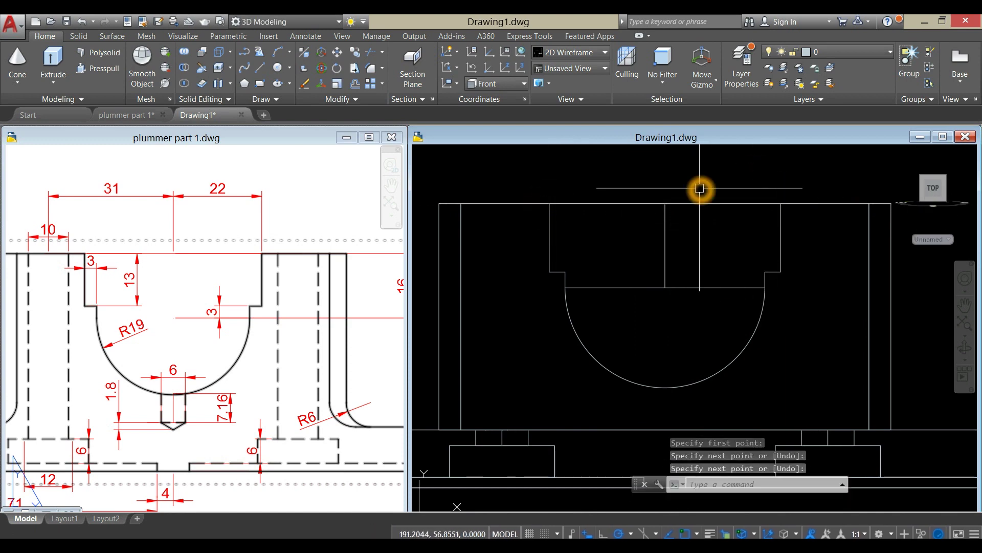
- Join the top line, the stepped recess lines on both sides and the R19 arc into one closed polyline
key("Return")
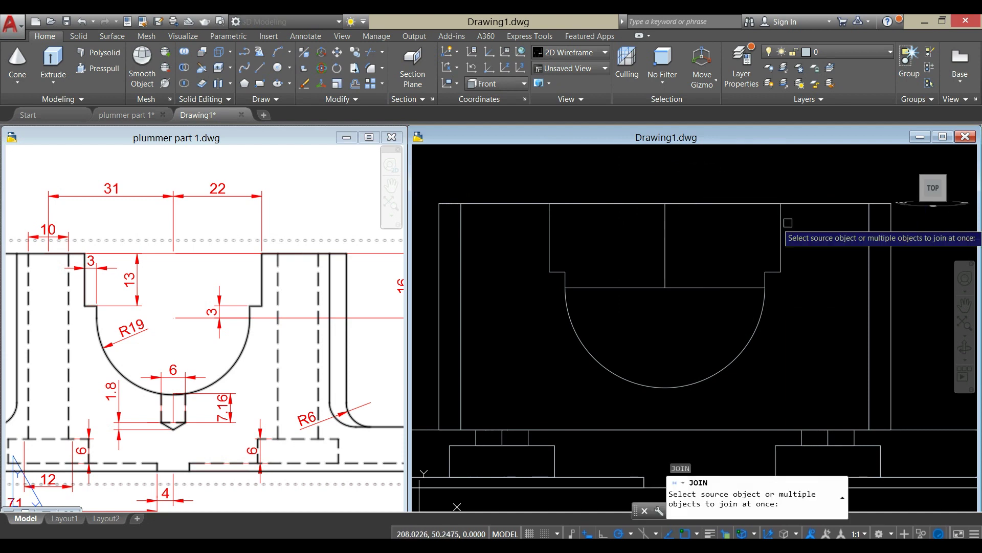
left_click(781, 223)
left_click(739, 202)
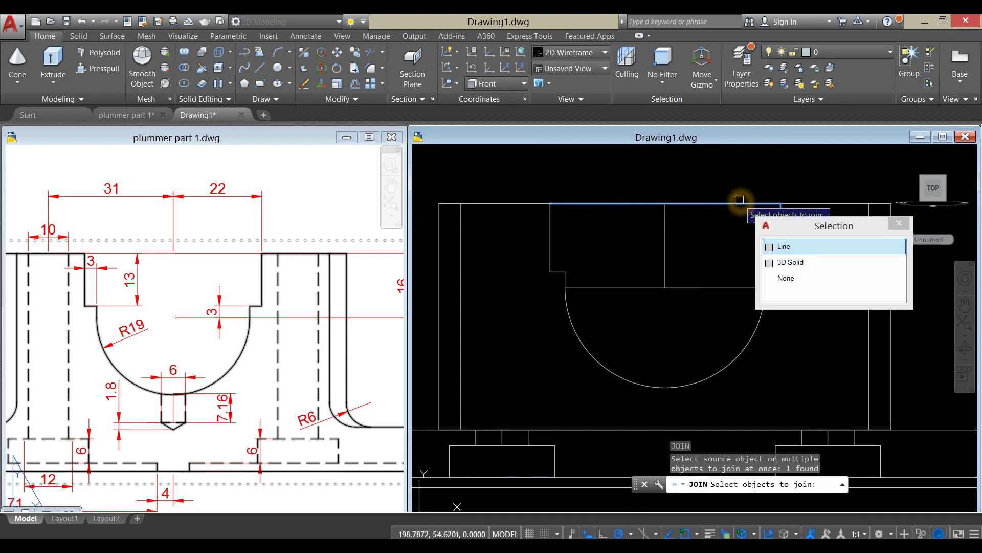
left_click(783, 247)
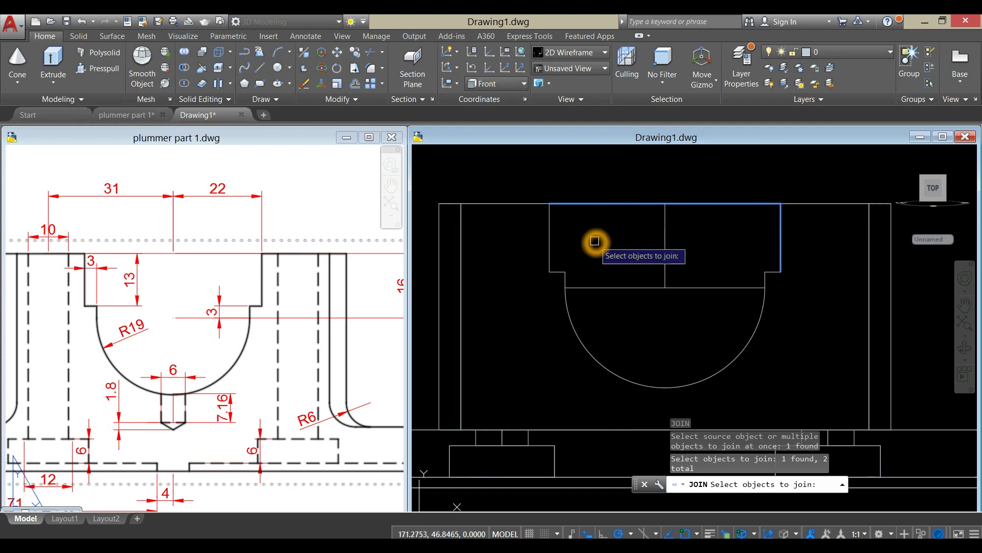
left_click(549, 236)
left_click(558, 273)
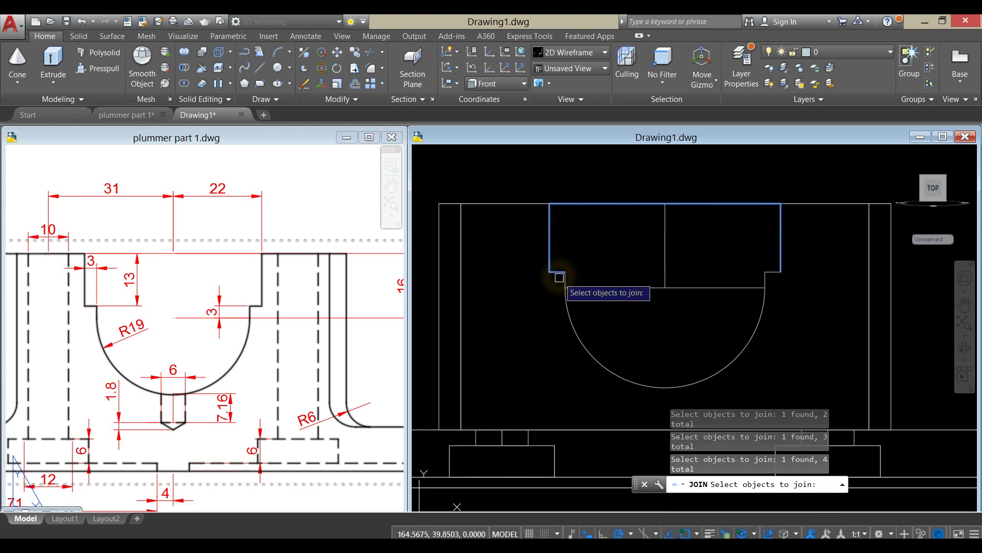
left_click(569, 304)
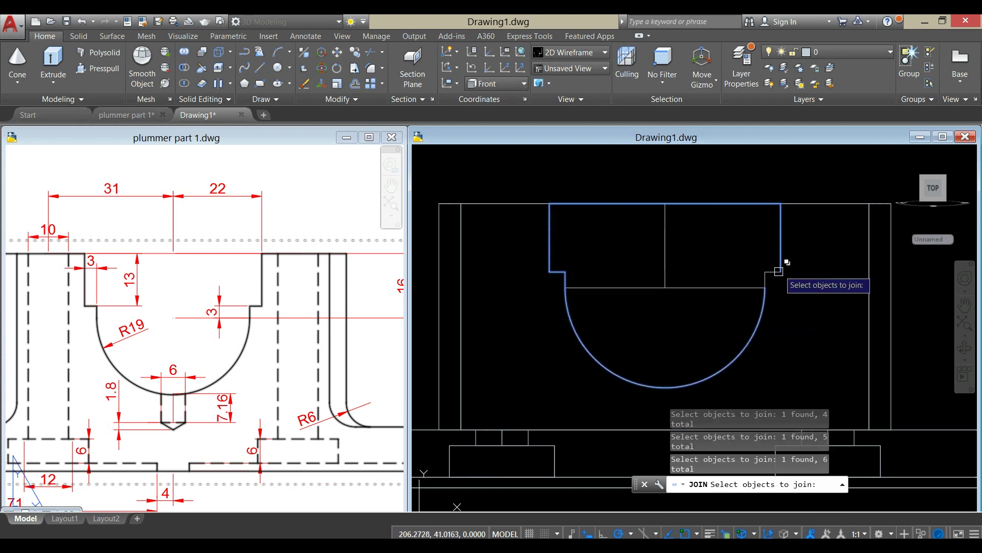
left_click(765, 280)
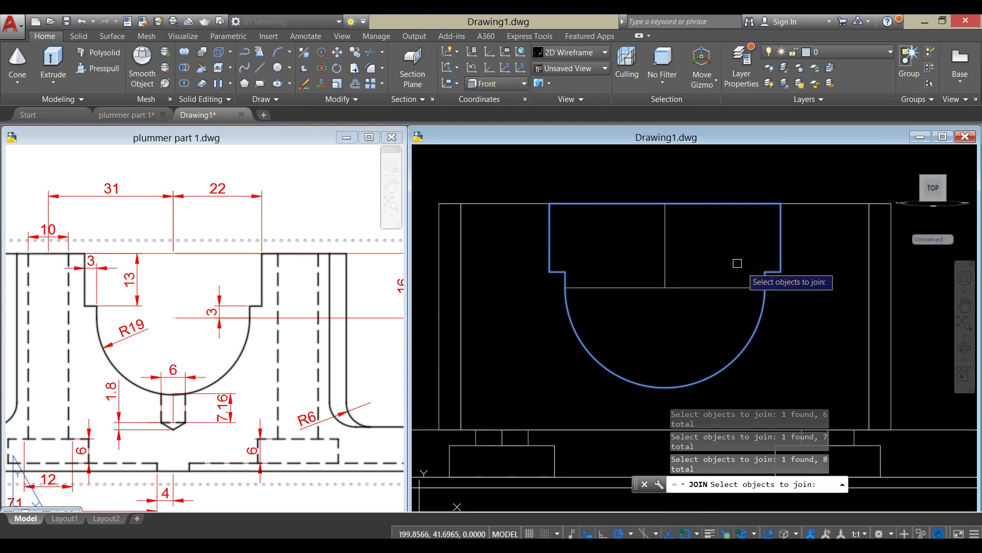
right_click(670, 242)
left_click(781, 248)
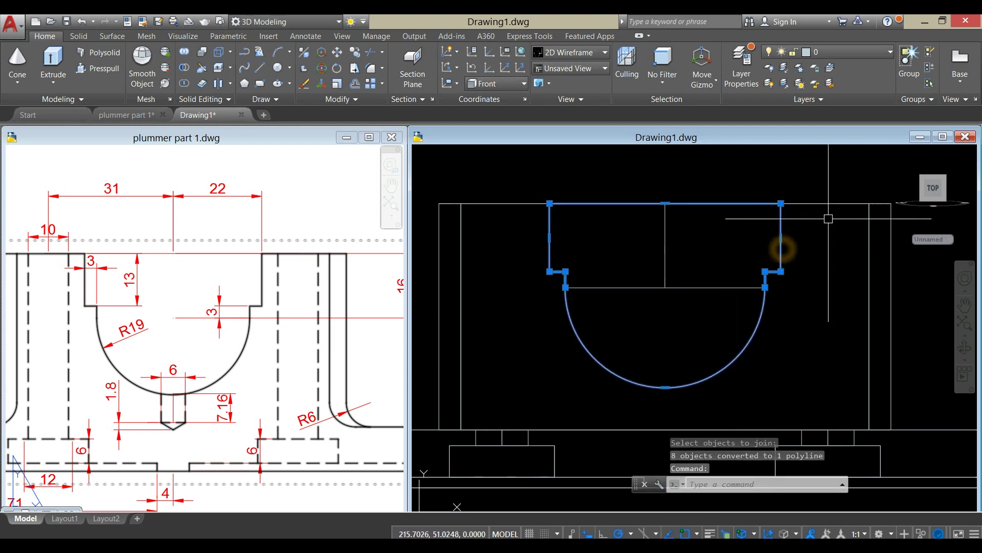
key("Escape")
- Extrude the closed recess profile backwards through the body, well past its rear face
scroll(826, 220, "down", 2)
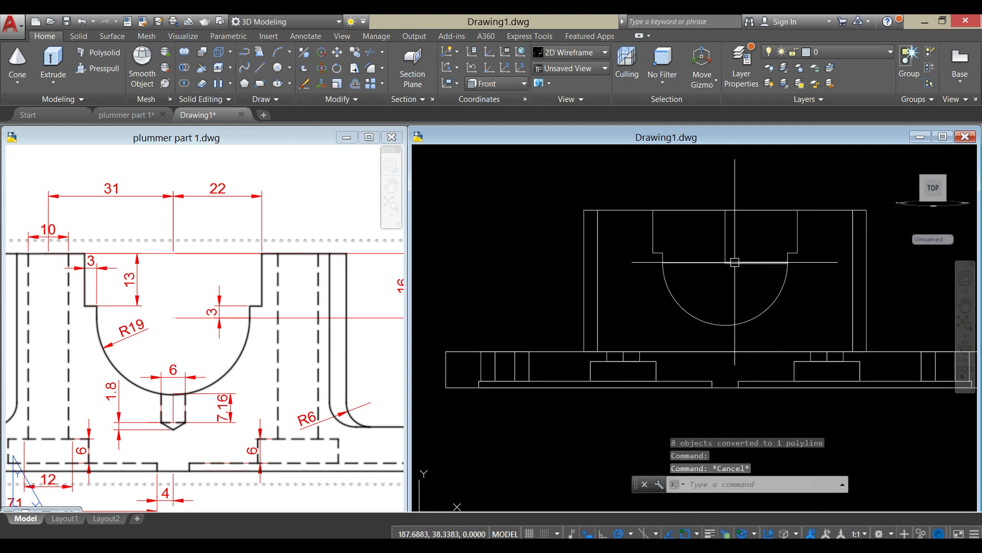
middle_click_drag(729, 264, 680, 258, "shift")
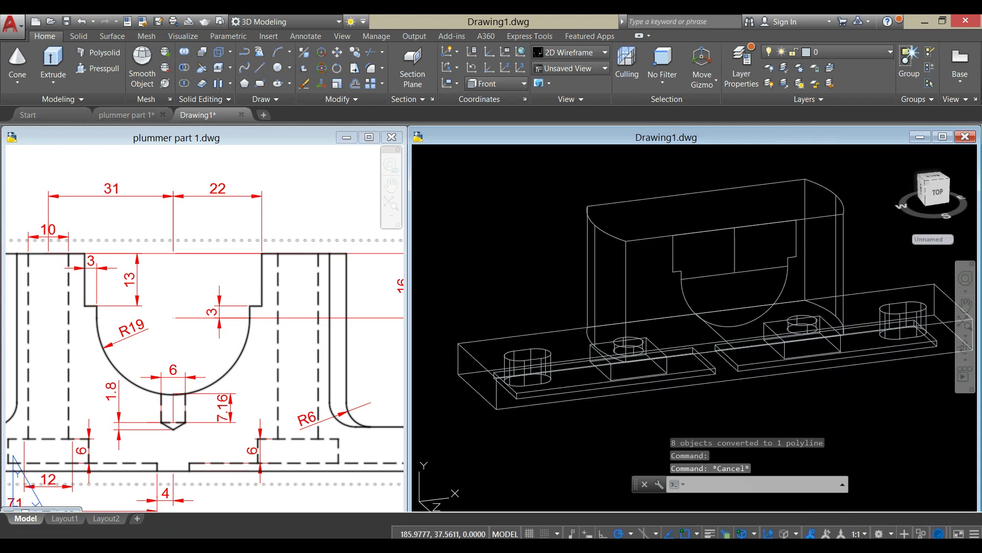
left_click(673, 250)
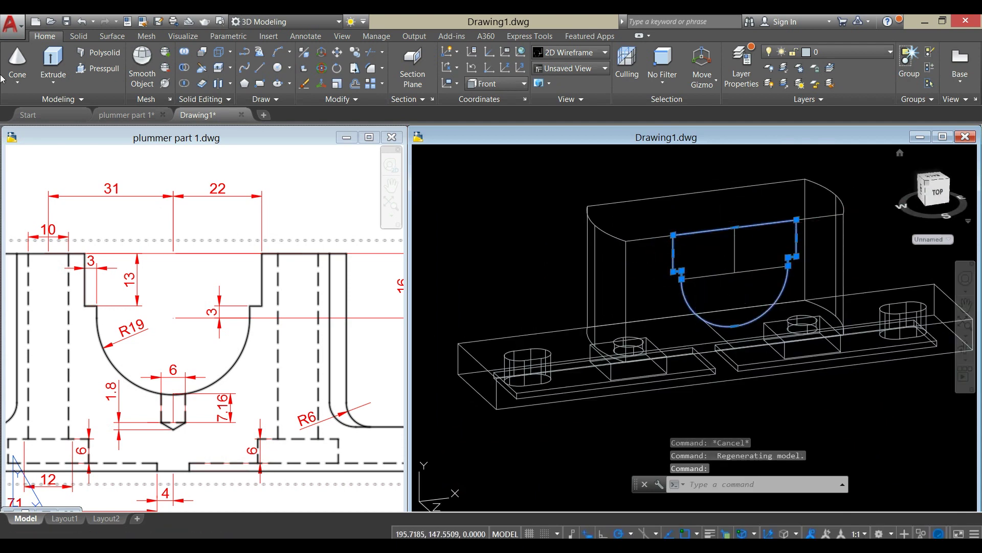
left_click(53, 69)
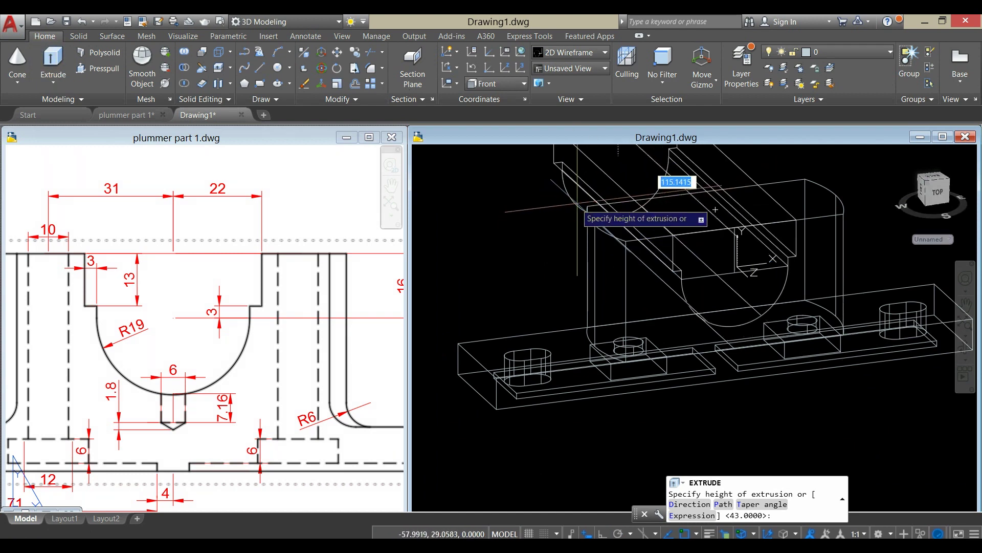
middle_click_drag(716, 209, 533, 282, "shift")
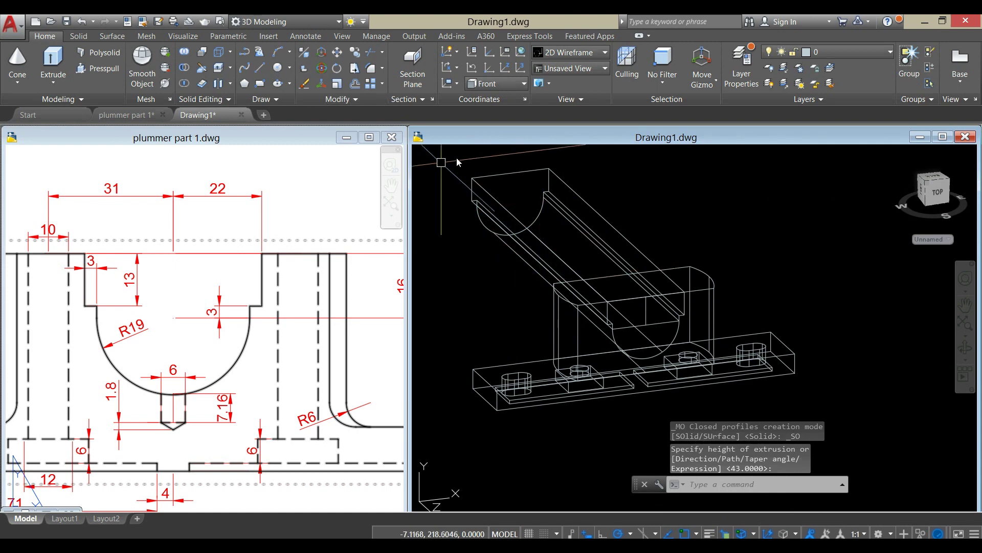
- Set the model's visual style to Shaded with edges
left_click(507, 152)
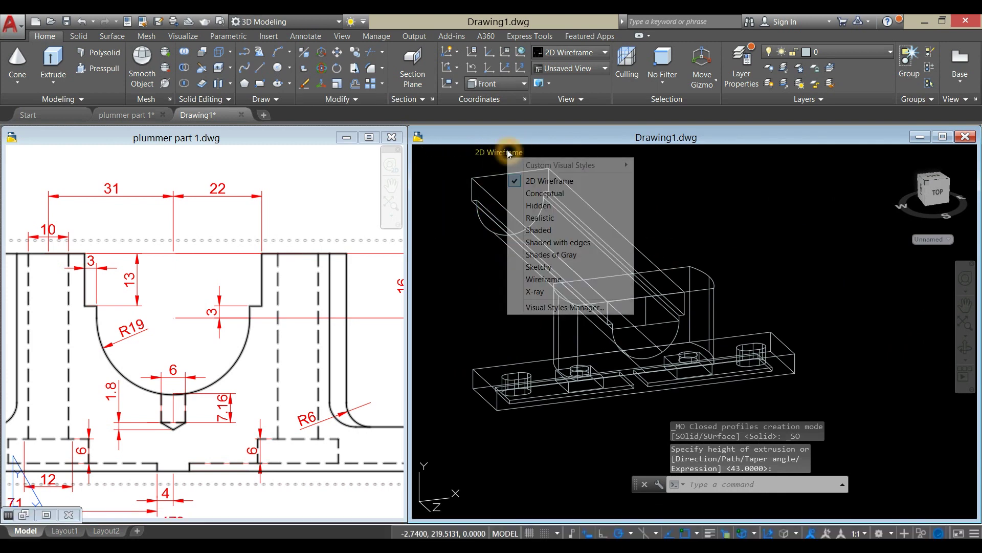
left_click(590, 249)
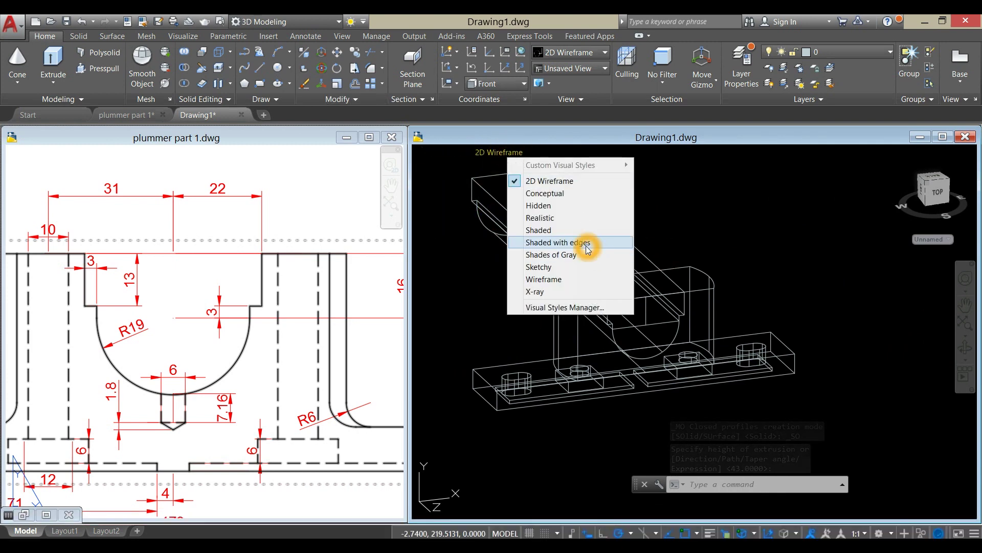
left_click(588, 245)
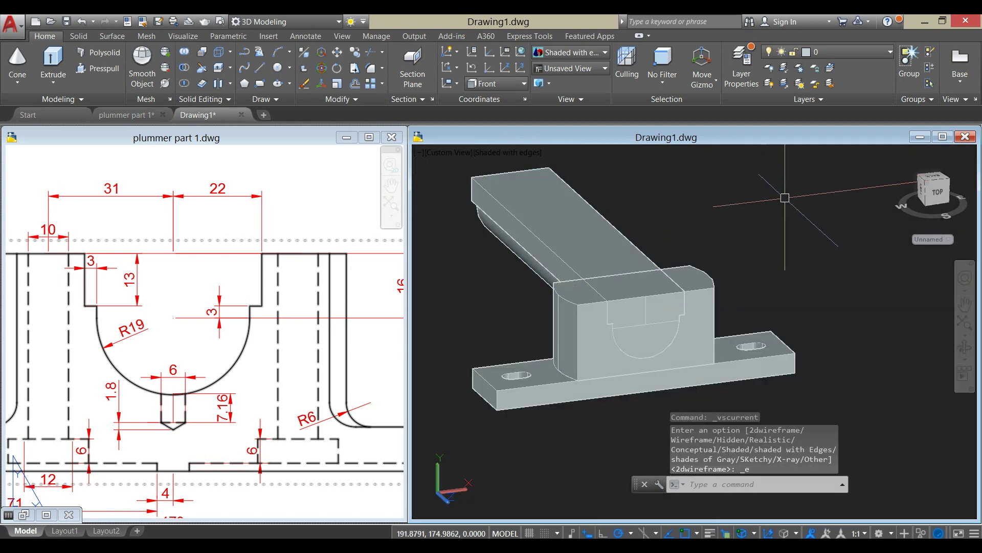
left_click(781, 208)
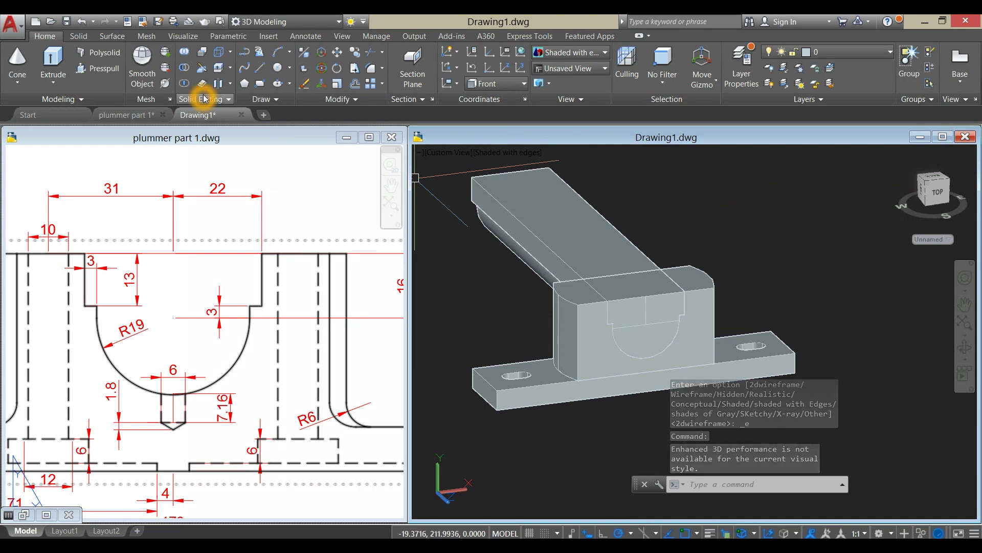
- Subtract the long extruded recess solid from the upright body and the base plate
left_click(187, 70)
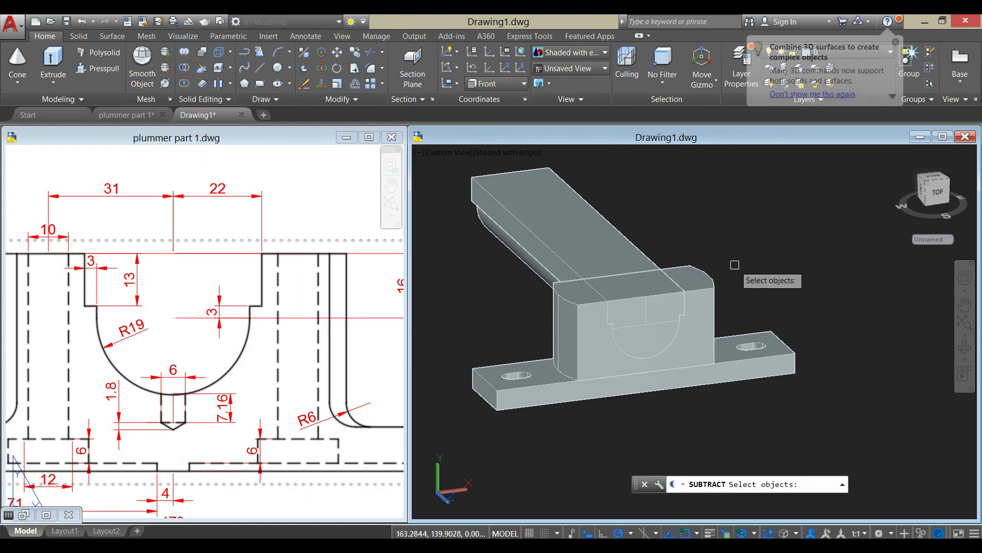
left_click(700, 290)
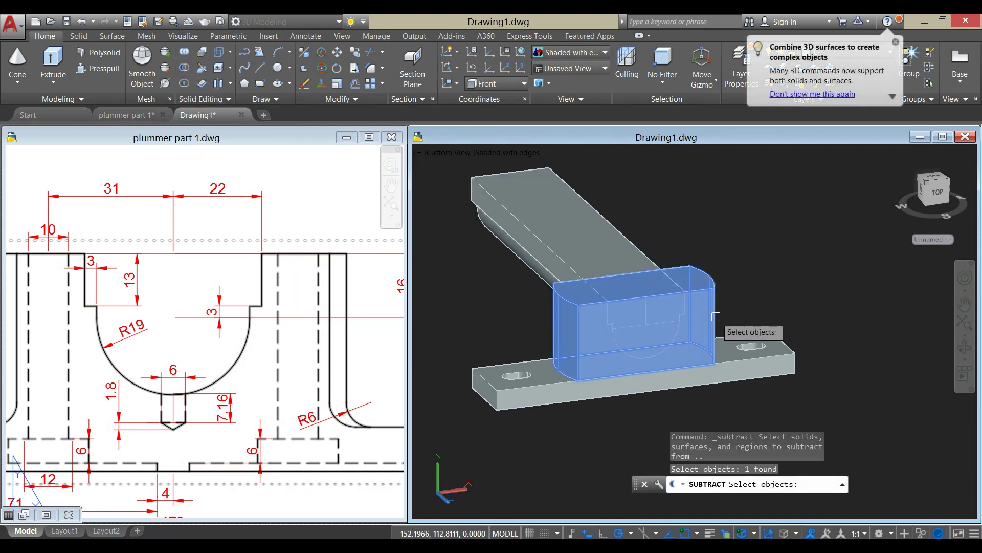
left_click(737, 352)
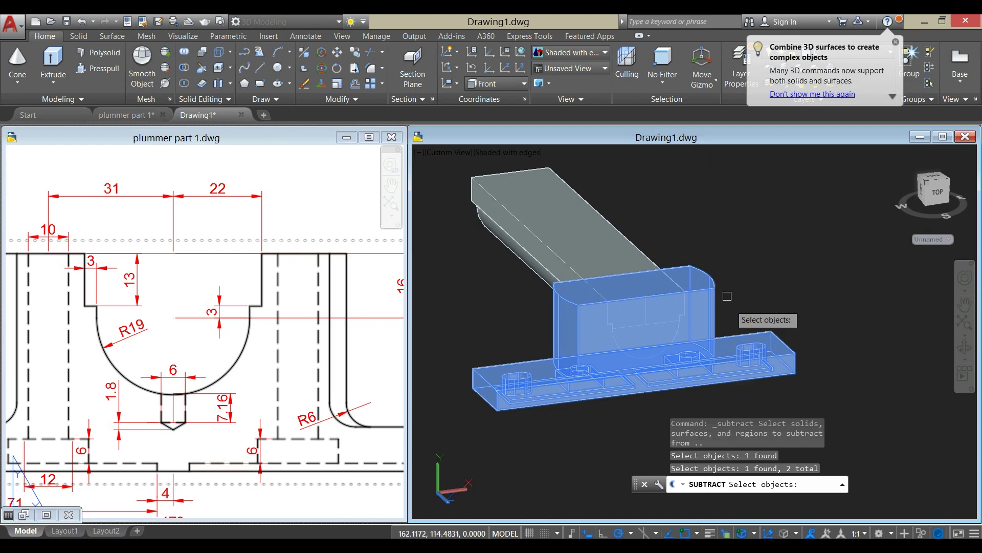
right_click(705, 211)
left_click(621, 228)
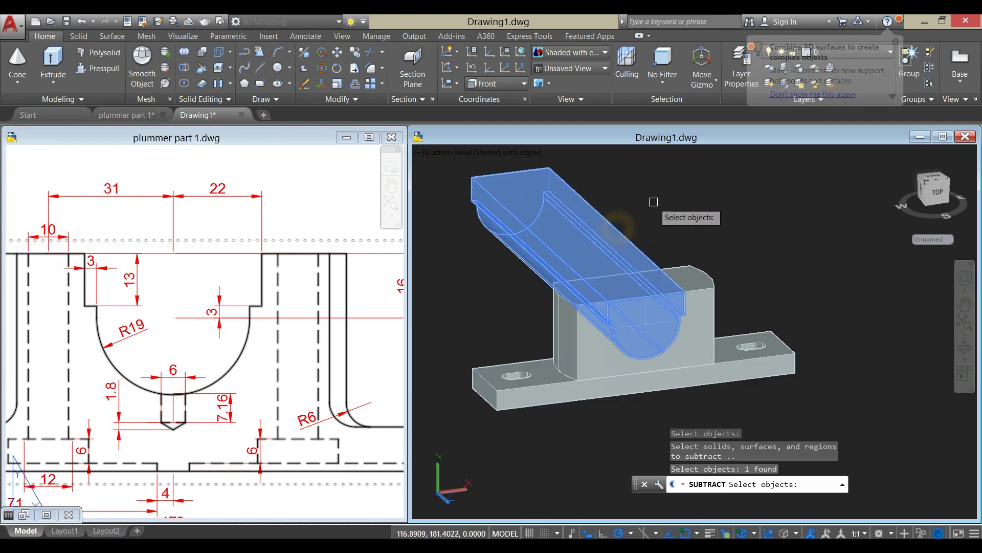
right_click(696, 214)
- Erase the three leftover construction lines inside the bore opening
mouse_move(697, 214)
middle_mouse_down("shift")
mouse_move(686, 209)
mouse_move(699, 225)
middle_mouse_up("shift")
scroll(651, 315, "up", 5)
left_click(651, 333)
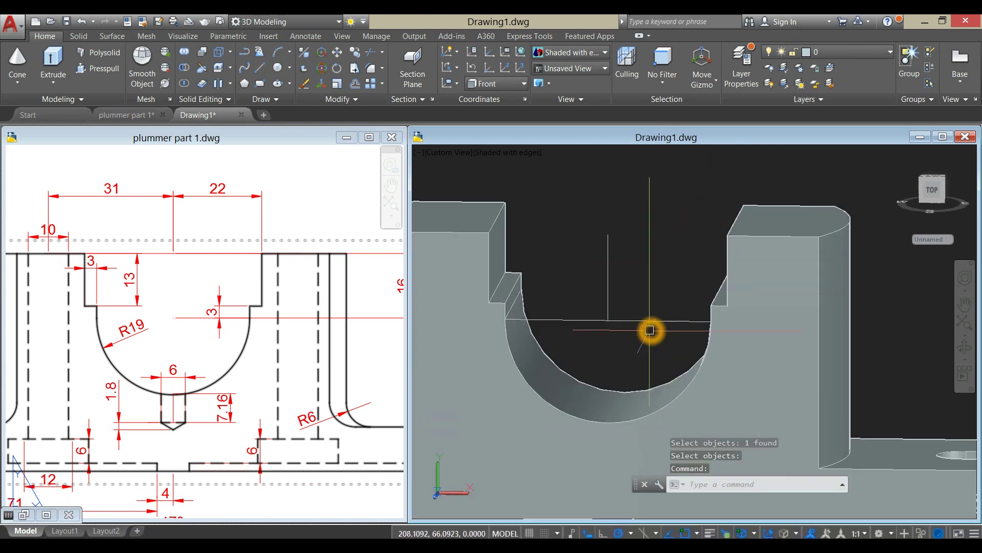
left_click(593, 270)
key("Delete")
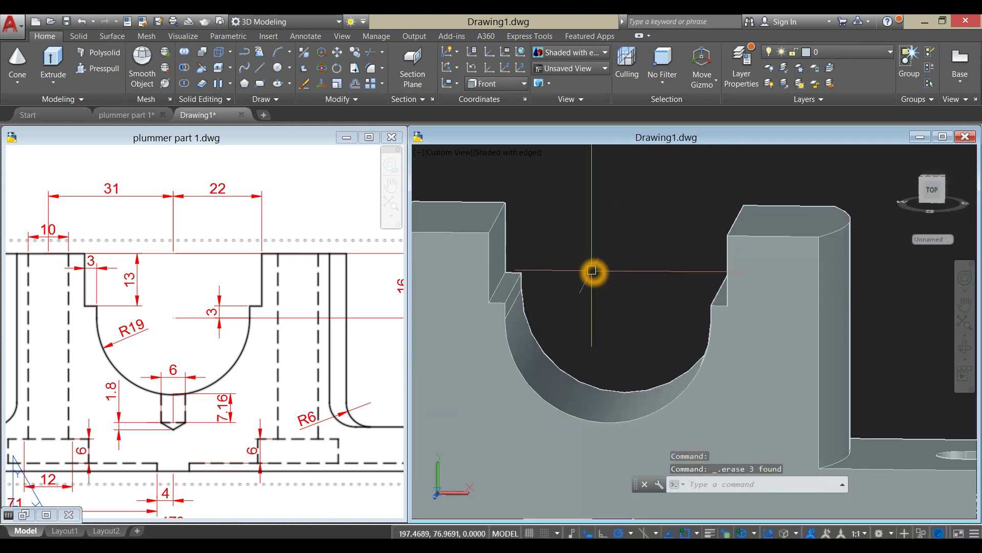
scroll(593, 270, "down", 5)
middle_click_drag(591, 272, 619, 281, "shift")
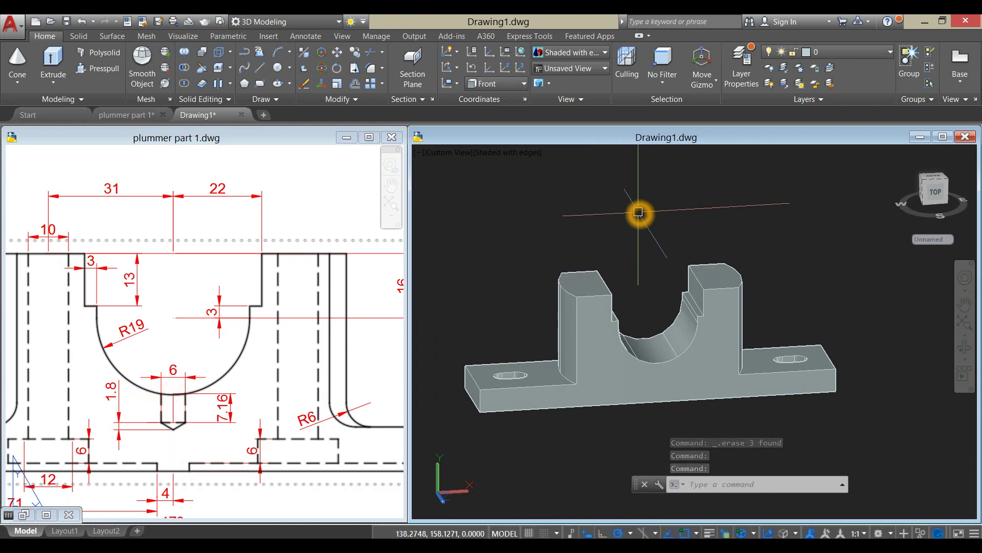
- Draw a line along the bottom of the bore, joining the midpoints of its front and rear arcs
type("L")
key("Return")
scroll(658, 361, "up", 3)
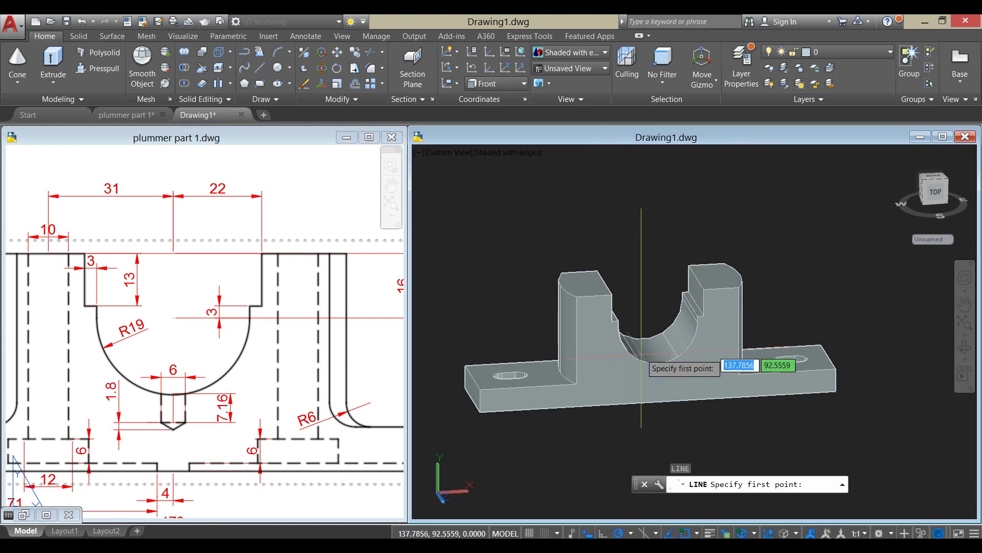
left_click(658, 361)
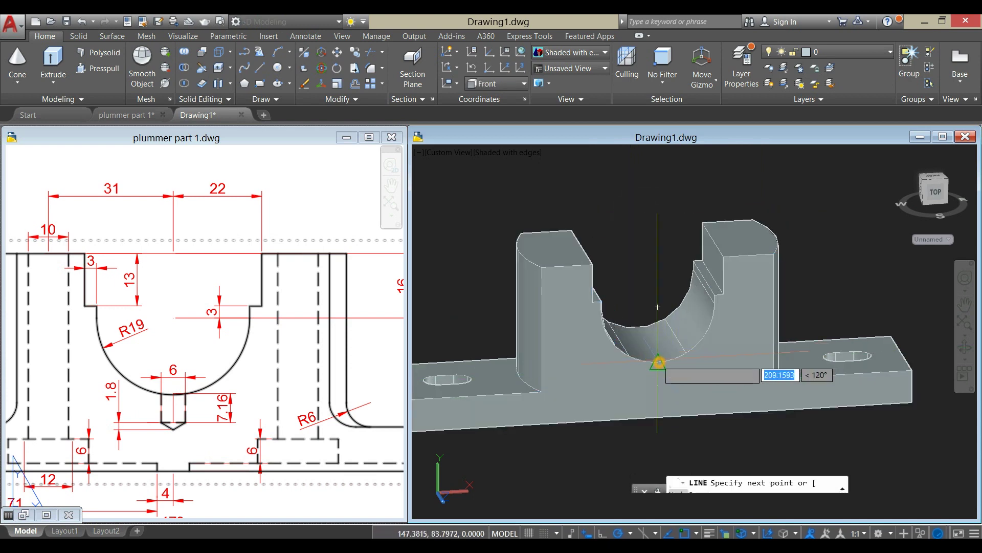
left_click(639, 324)
right_click(640, 258)
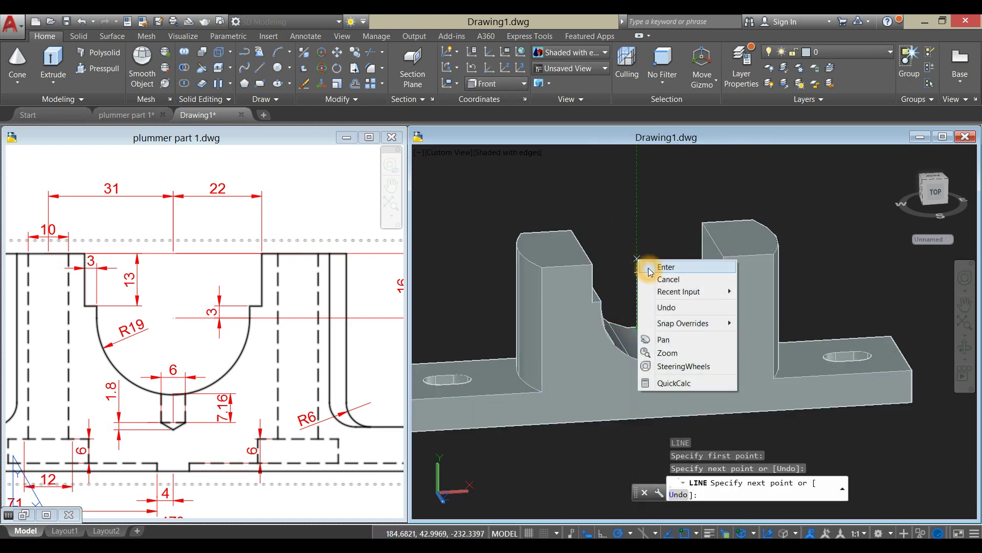
left_click(654, 266)
- Set the visual style to 2D Wireframe and switch the model to the Top view
left_click(493, 153)
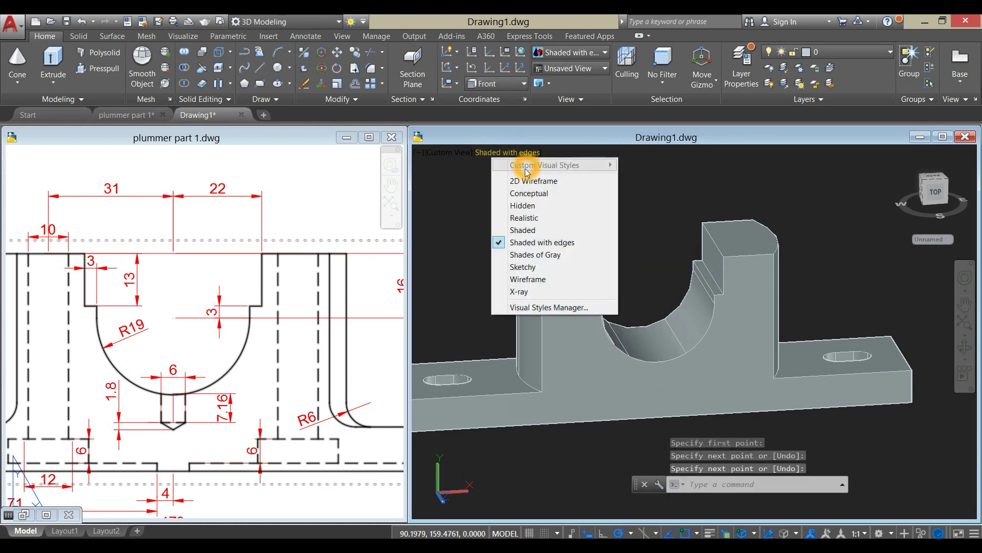
left_click(517, 180)
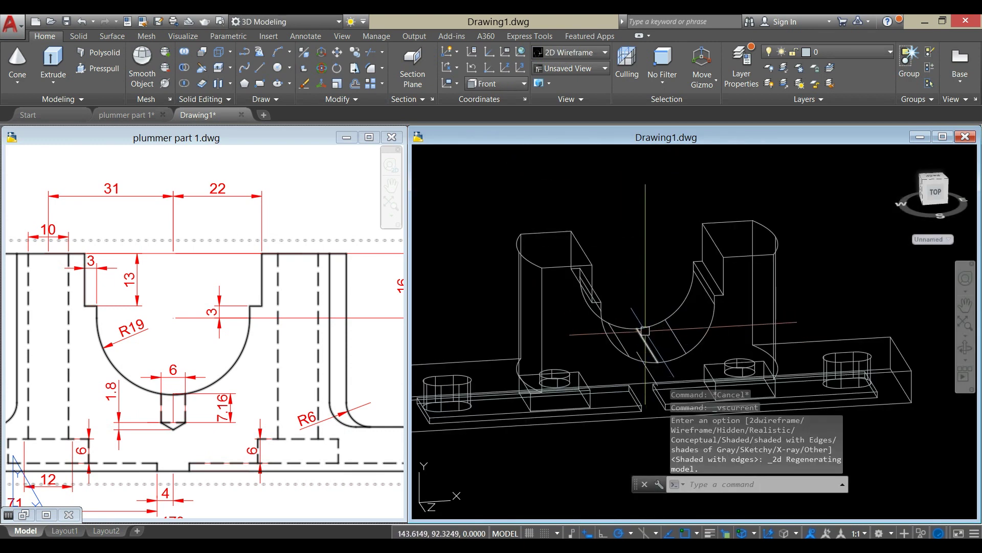
left_click(635, 236)
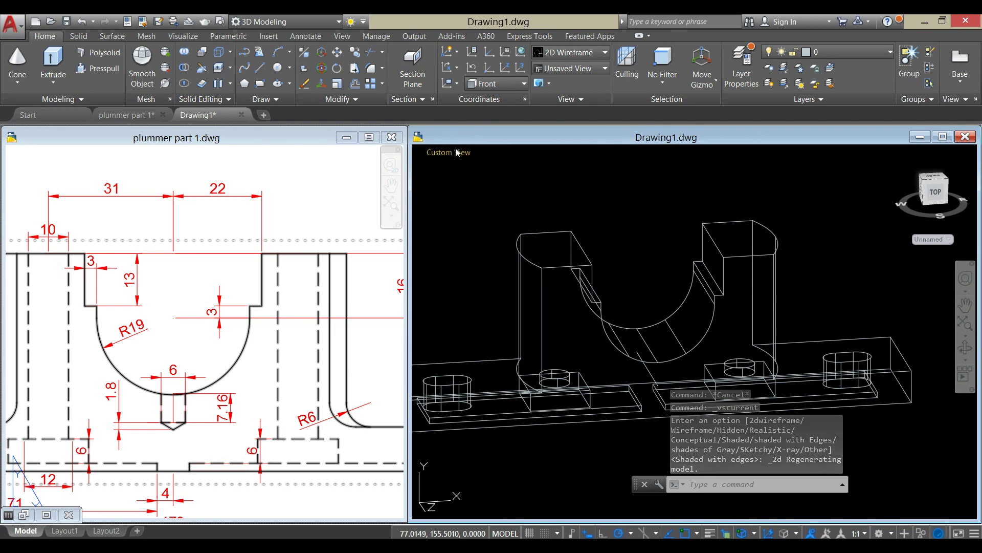
left_click(449, 151)
left_click(481, 181)
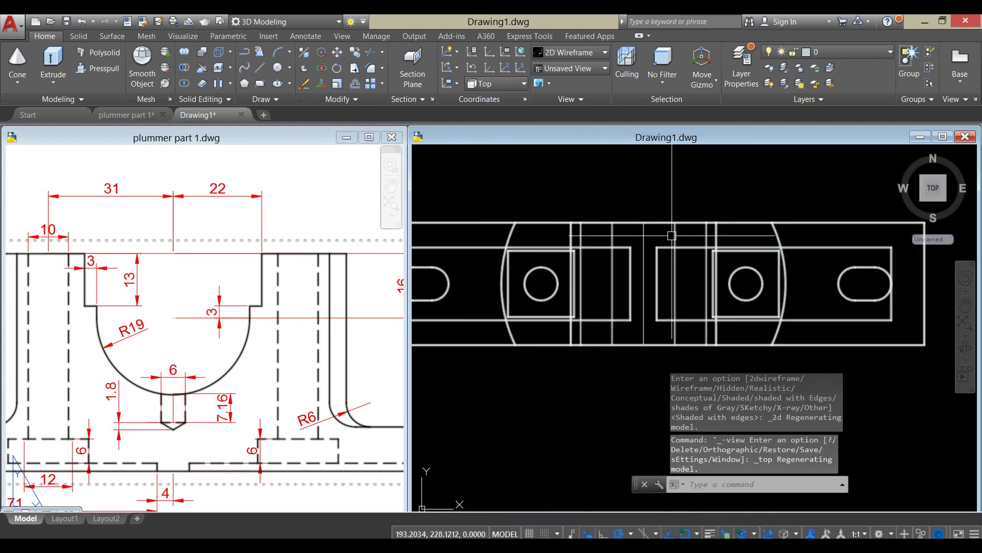
- Draw a 6 mm diameter circle centred on the midpoint of the line along the bore's bottom
type("c")
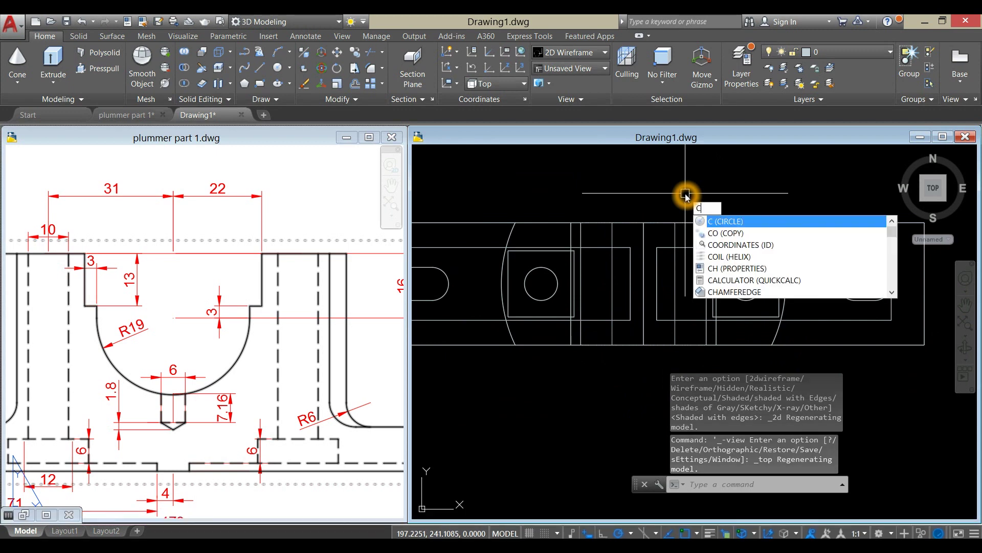
key("Return")
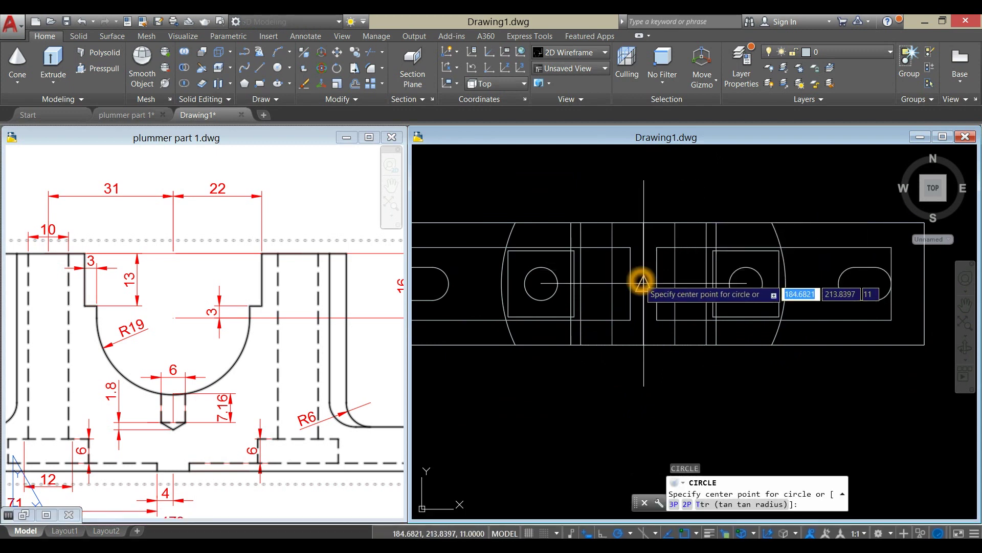
left_click(643, 283)
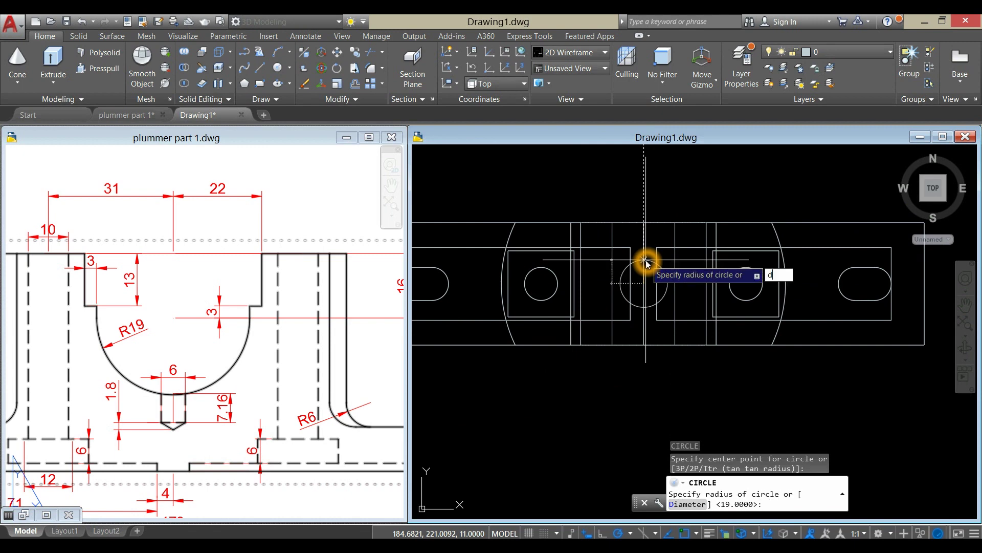
key("Return")
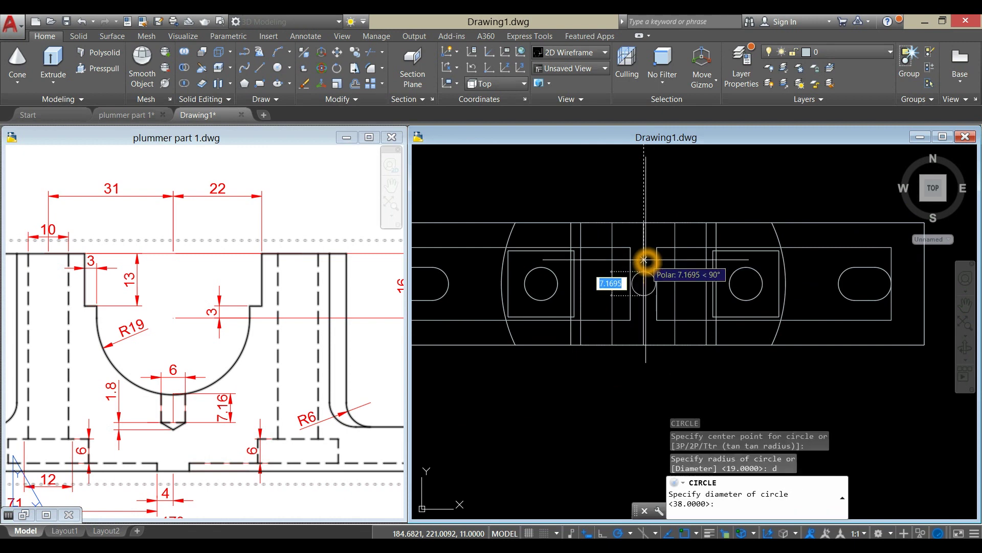
key("Return")
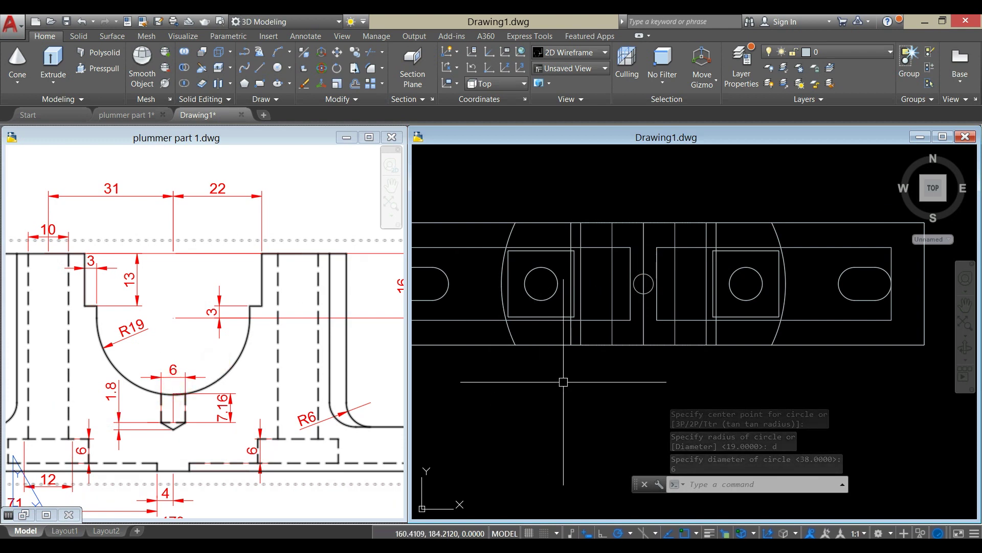
- Erase the construction line along the bottom of the bore
left_click(583, 374)
left_click(582, 374)
middle_click_drag(584, 375, 603, 261, "shift")
left_click(706, 270)
key("Delete")
middle_click_drag(706, 269, 658, 278, "shift")
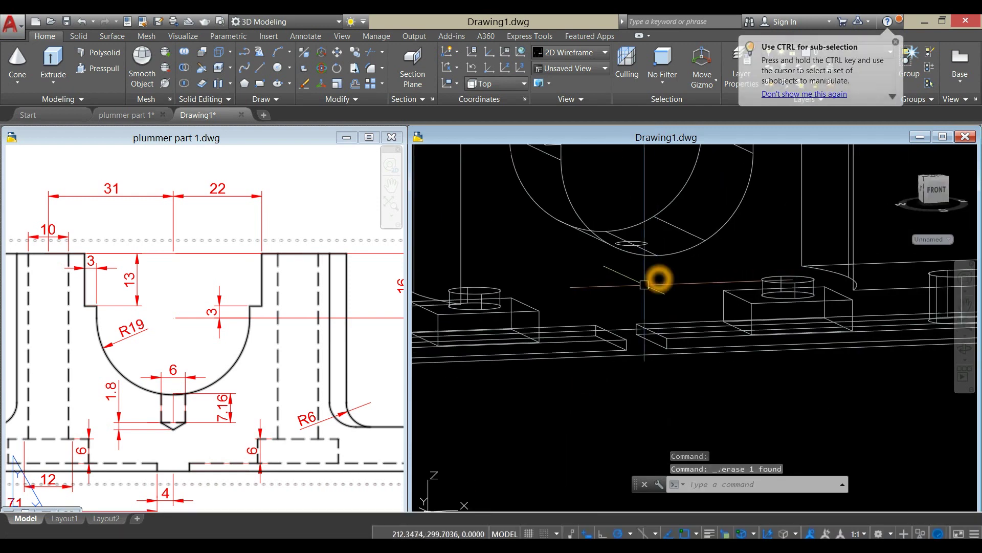
- Check the small hole's depth in the reference front view and extrude the 6 mm circle 7.16 mm downwards
scroll(635, 248, "up", 3)
left_click(194, 425)
scroll(197, 412, "down", 3)
middle_click_drag(198, 412, 213, 373)
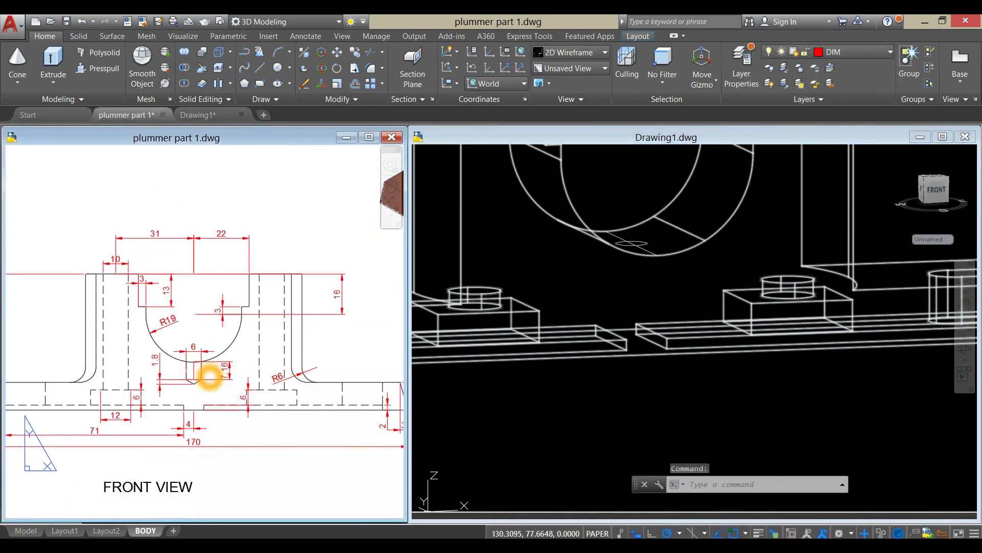
scroll(224, 375, "up", 5)
left_click(614, 292)
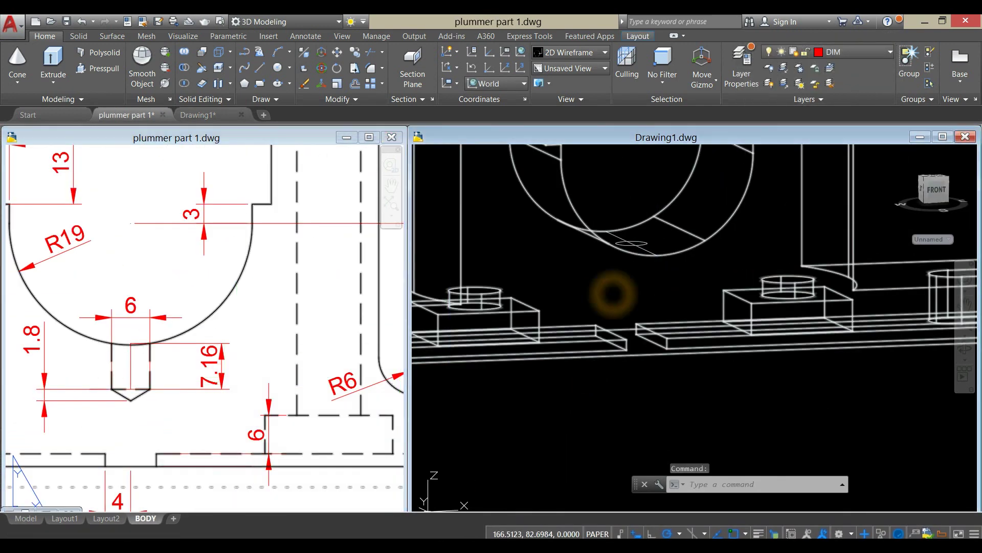
scroll(632, 259, "up", 5)
left_click(673, 206)
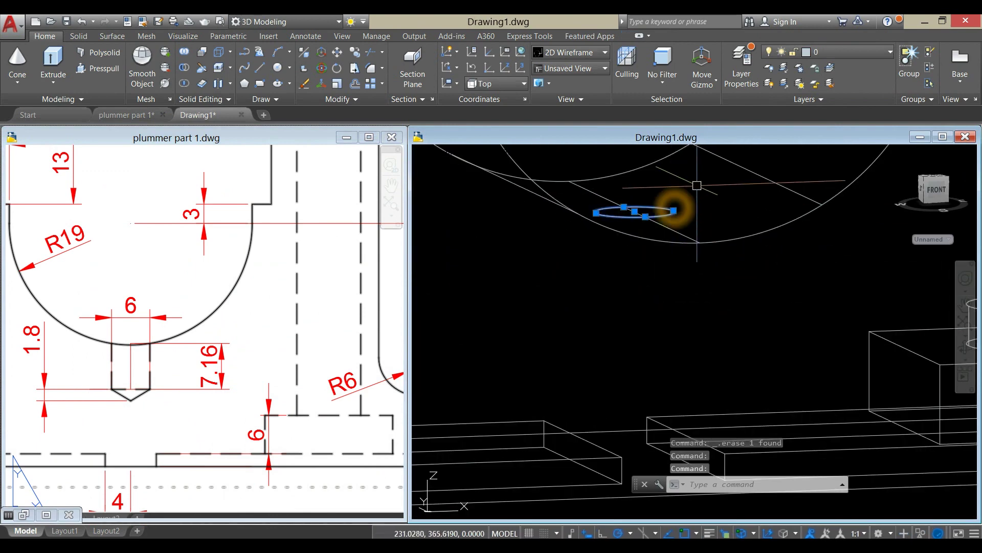
left_click(53, 61)
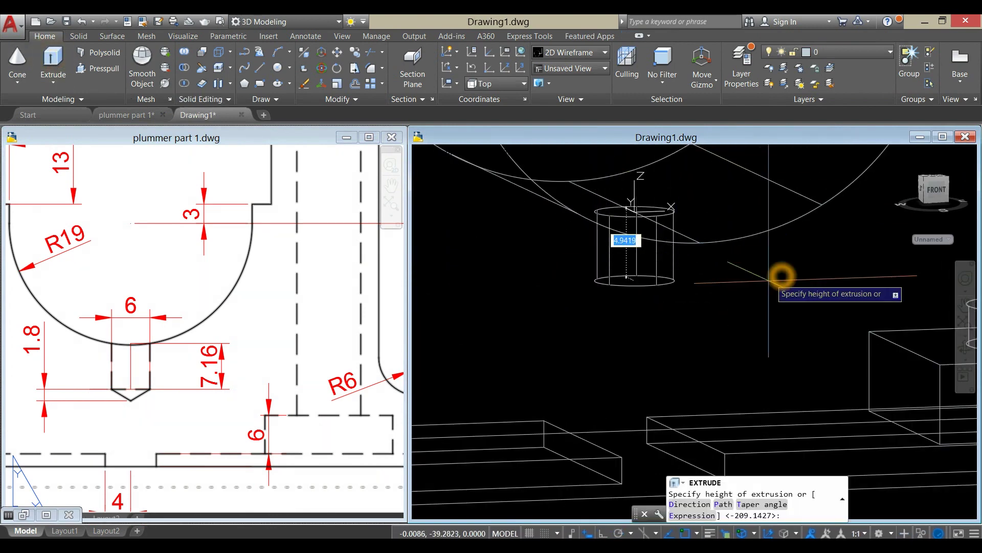
type("7.16")
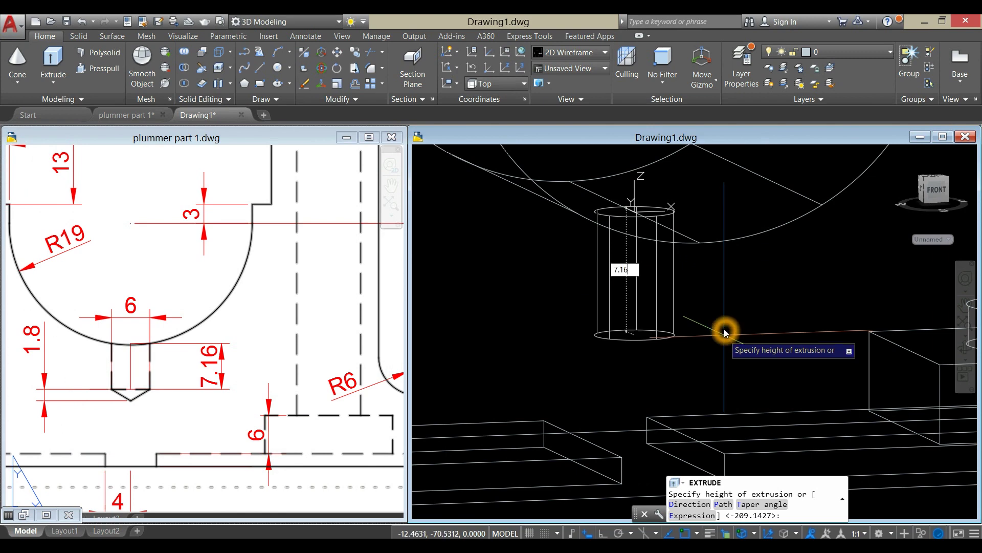
key("Return")
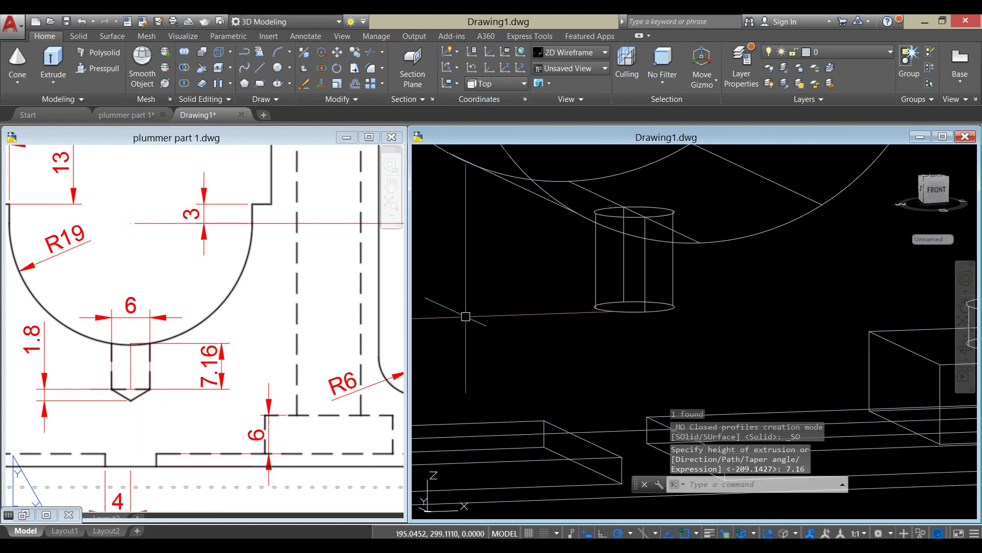
- Create a downward-pointing cone with a 6 mm base diameter and 1.8 mm height in the empty space below the base plate
left_click(499, 309)
left_click(510, 305)
scroll(508, 304, "down", 5)
middle_click_drag(508, 303, 608, 242)
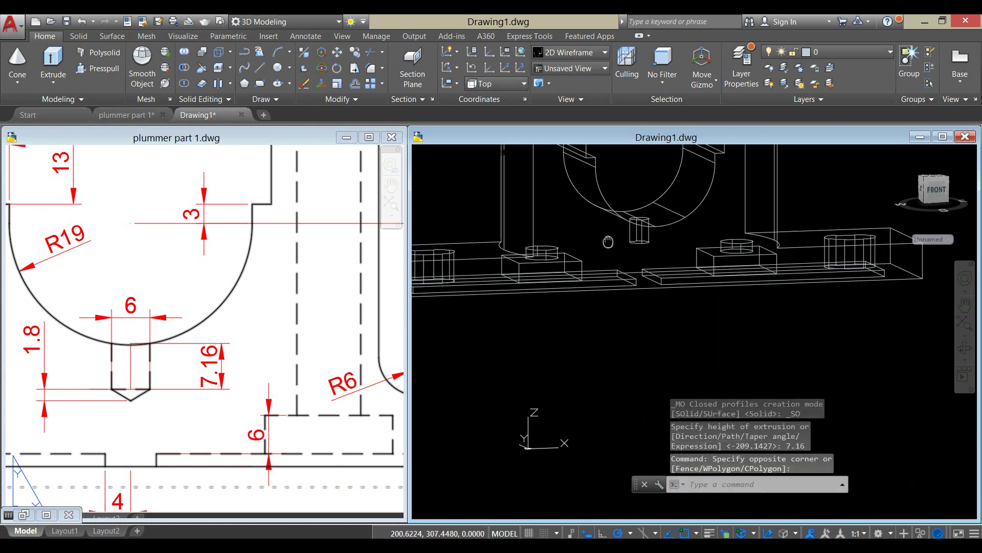
left_click(20, 61)
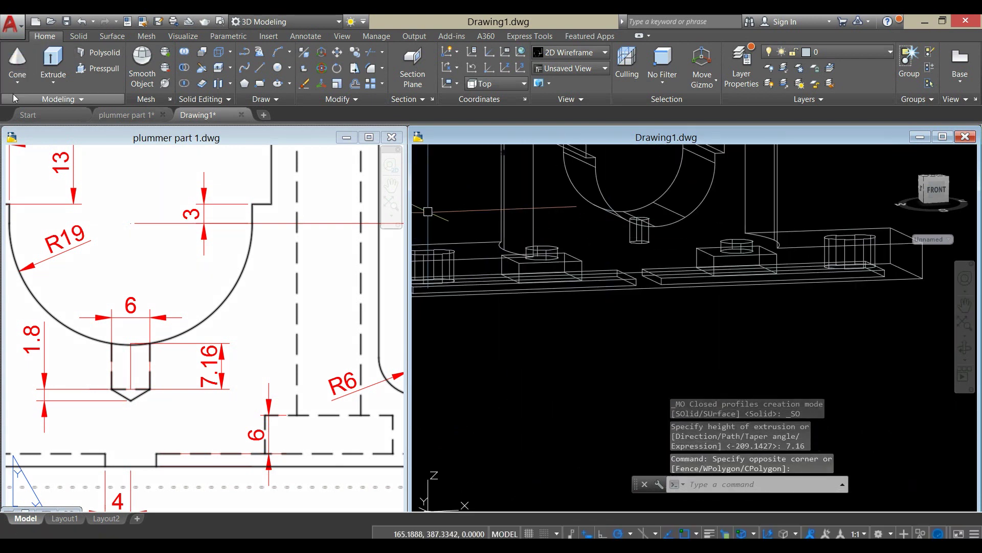
left_click(584, 374)
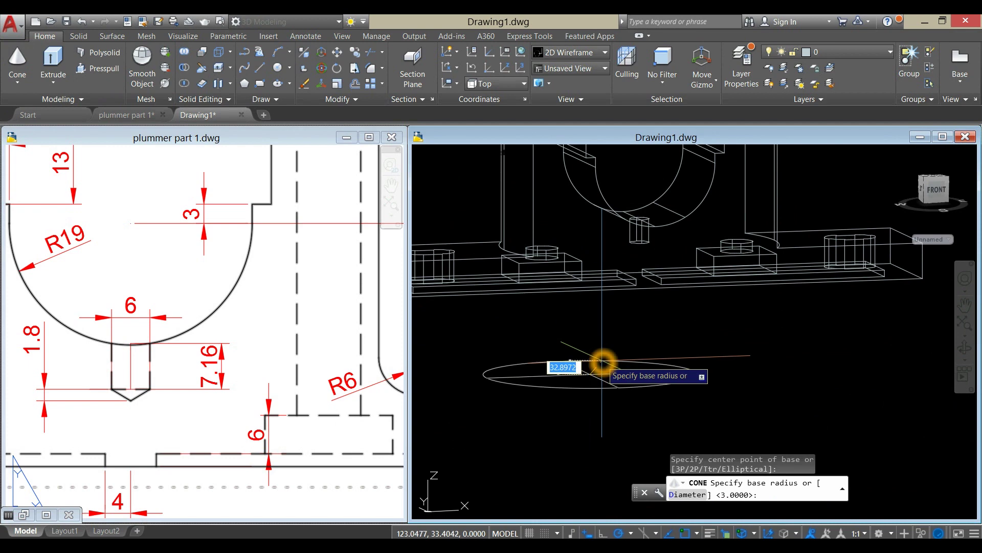
key("Return")
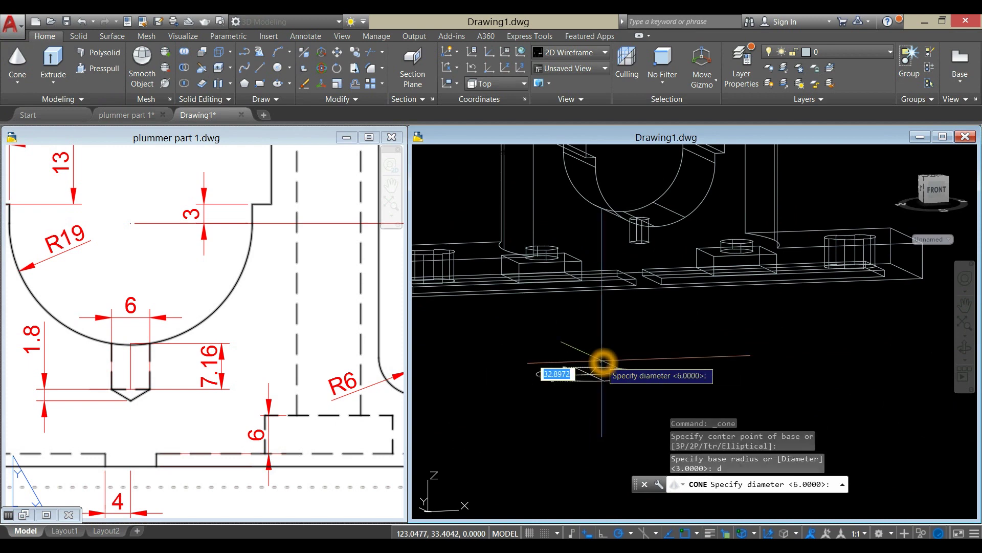
key("Return")
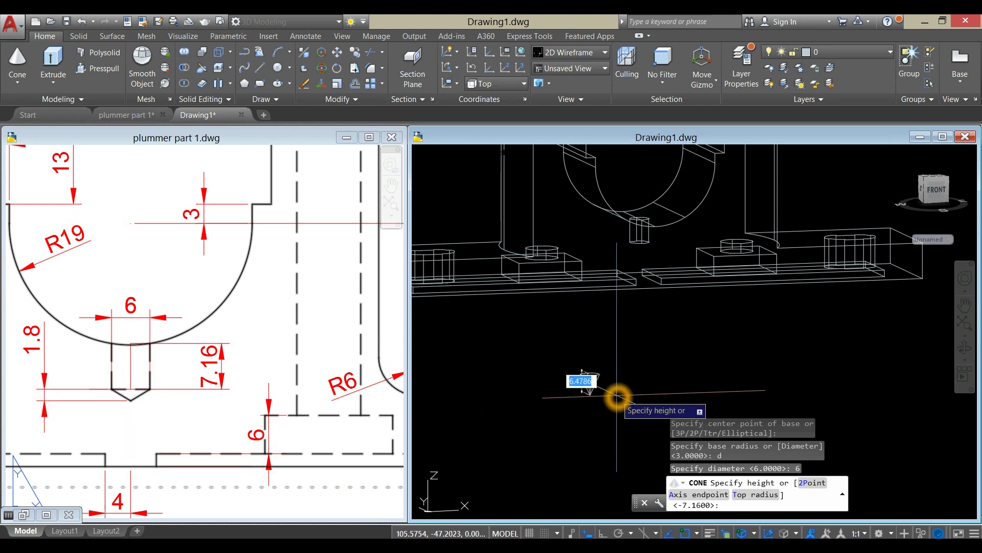
type("1.8")
key("Return")
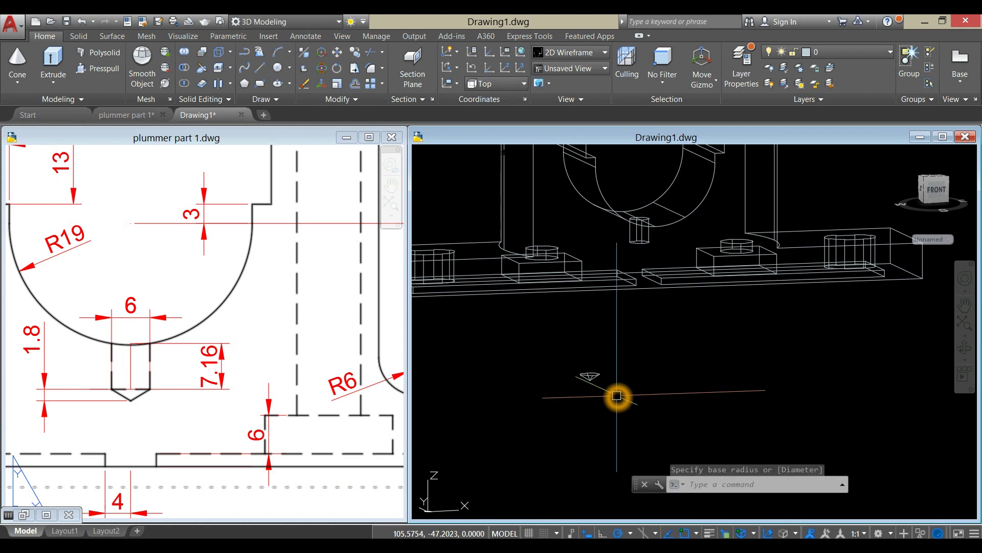
- Move the cone by its base centre onto the centre of the 6 mm cylinder's bottom face
scroll(616, 398, "up", 5)
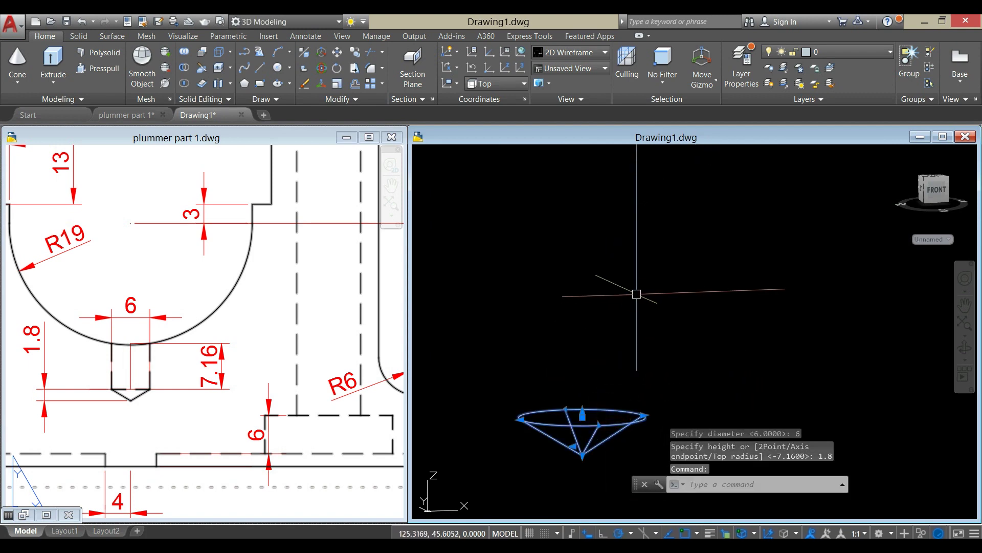
right_click(637, 296)
left_click(682, 97)
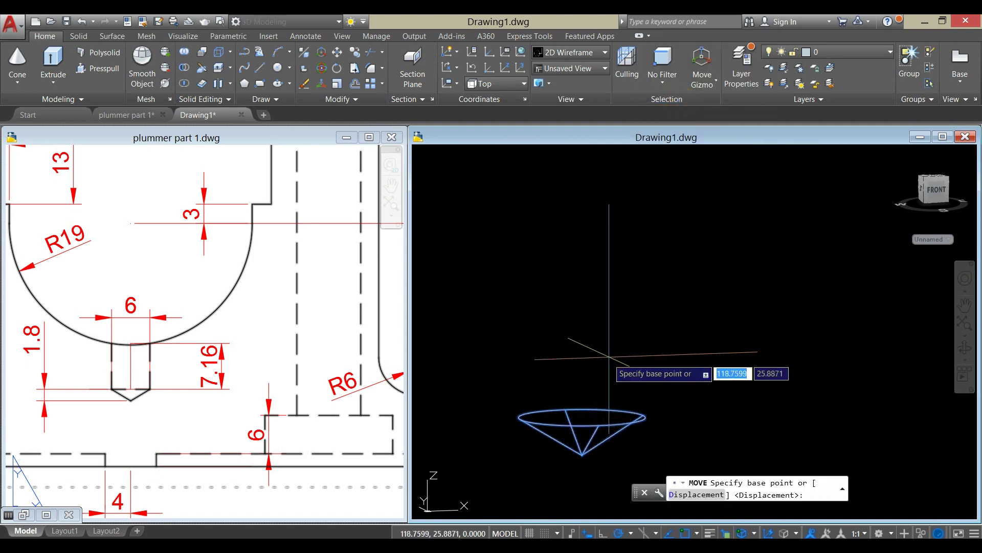
left_click(582, 418)
scroll(614, 358, "down", 5)
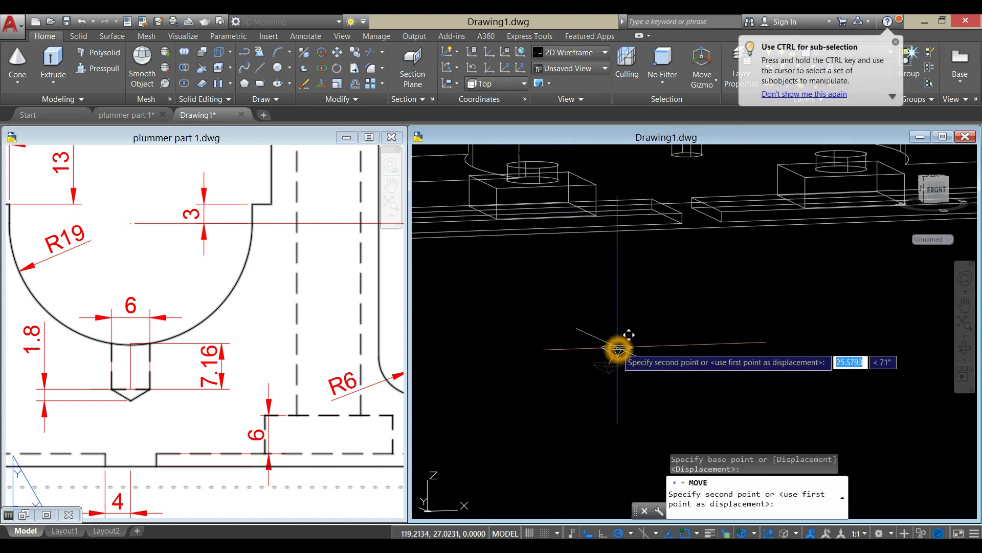
scroll(600, 349, "up", 3)
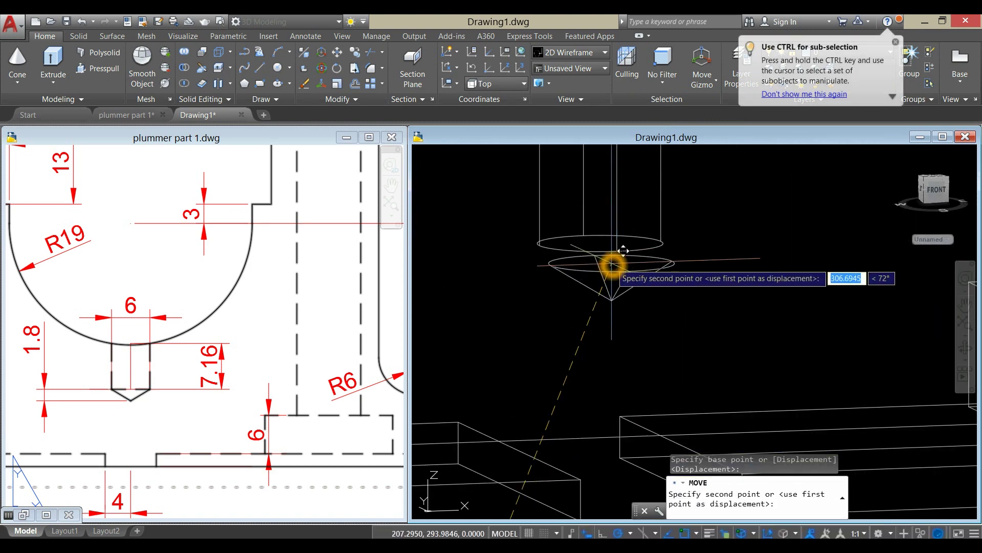
left_click(602, 242)
- Union the 6 mm cylinder and the cone beneath it into one solid
scroll(664, 263, "down", 3)
middle_click_drag(664, 263, 648, 295)
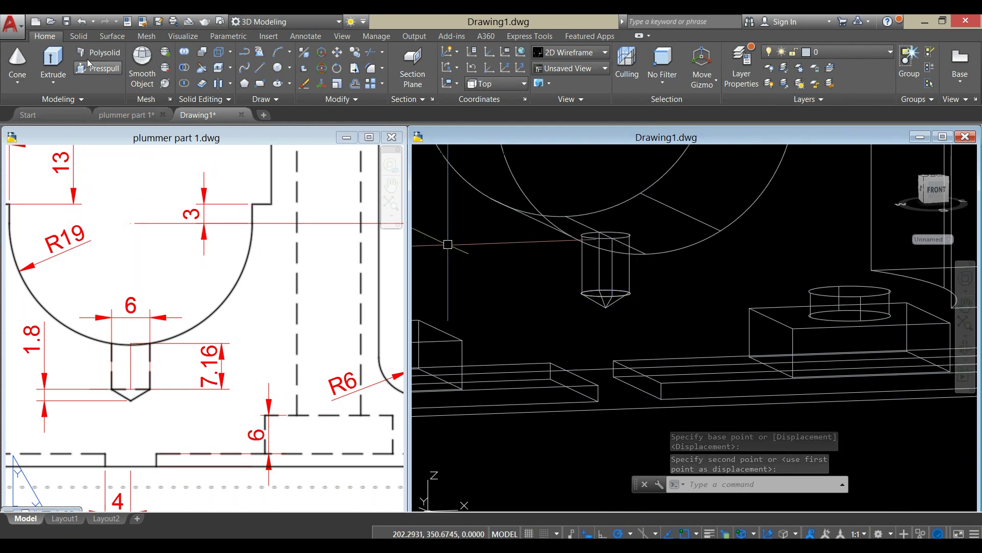
left_click(184, 52)
left_click(632, 269)
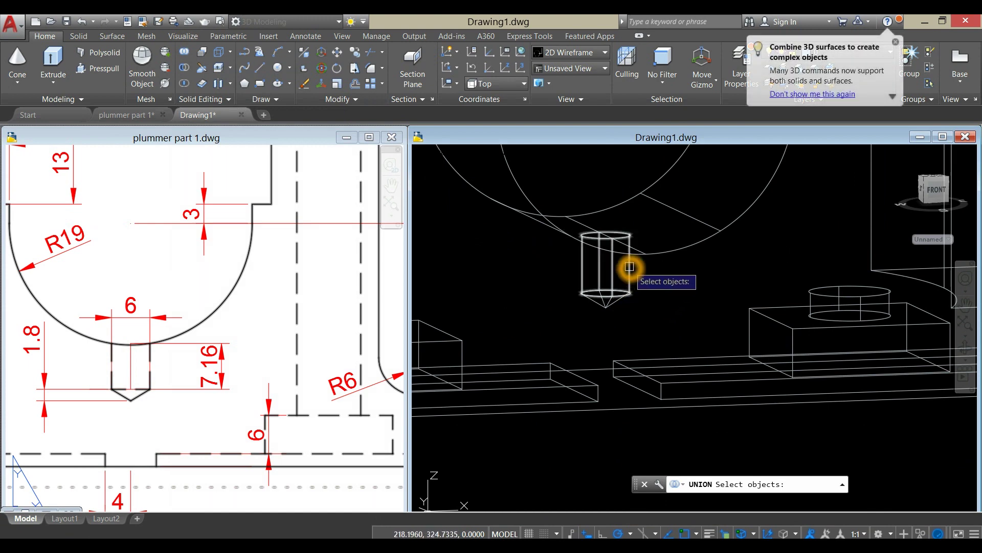
left_click(617, 304)
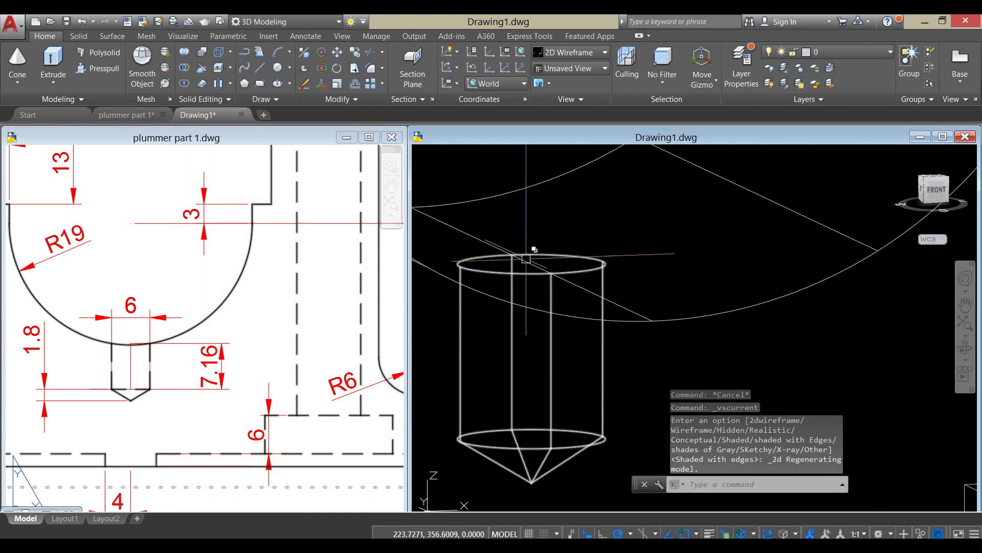
- Erase the leftover line across the cylinder's top and presspull its top face upwards past the bore surface
left_click(526, 262)
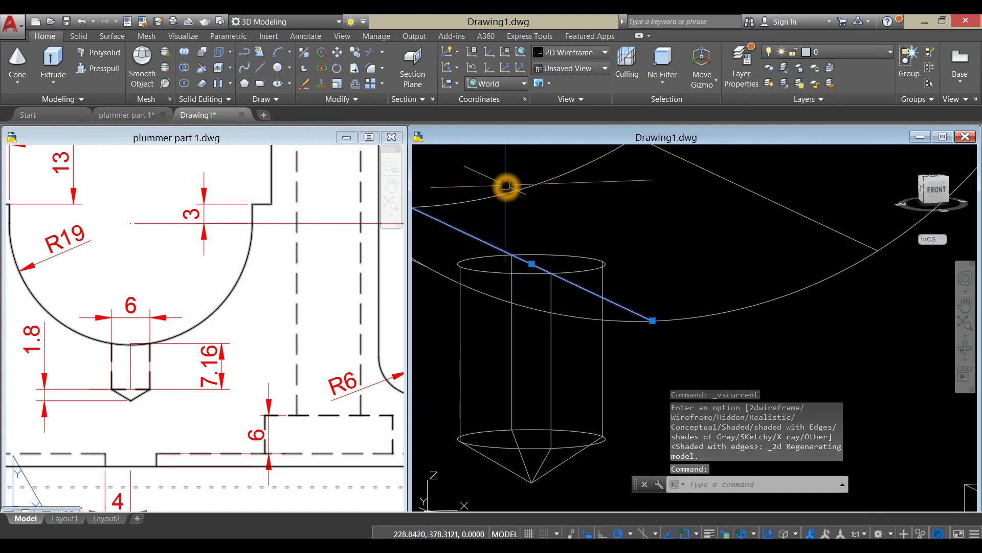
key("Delete")
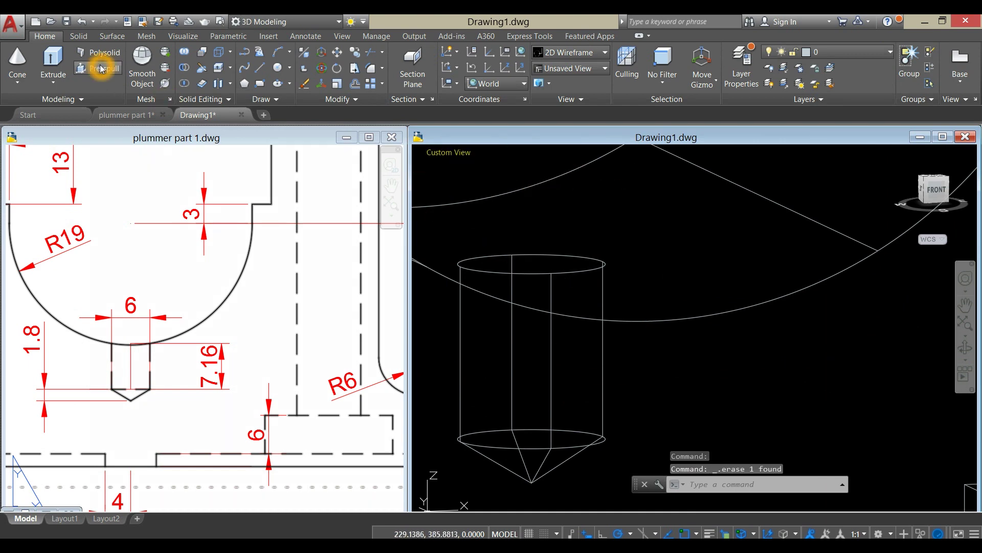
left_click(100, 68)
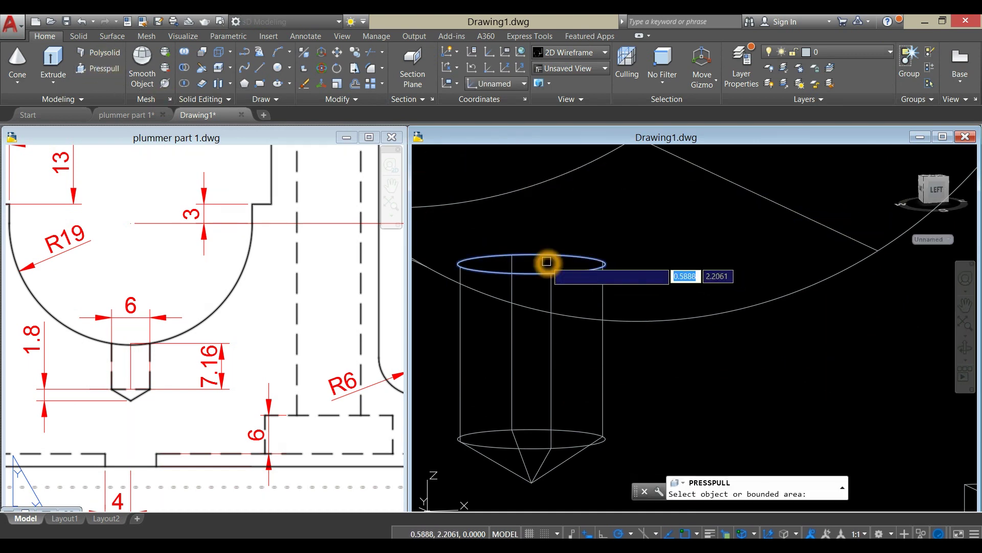
left_click(544, 263)
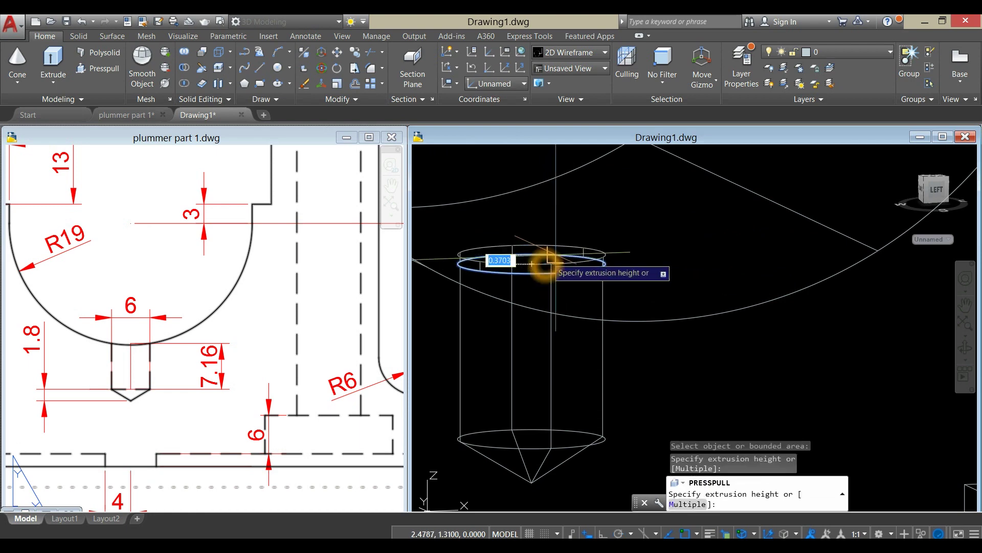
scroll(551, 259, "down", 2)
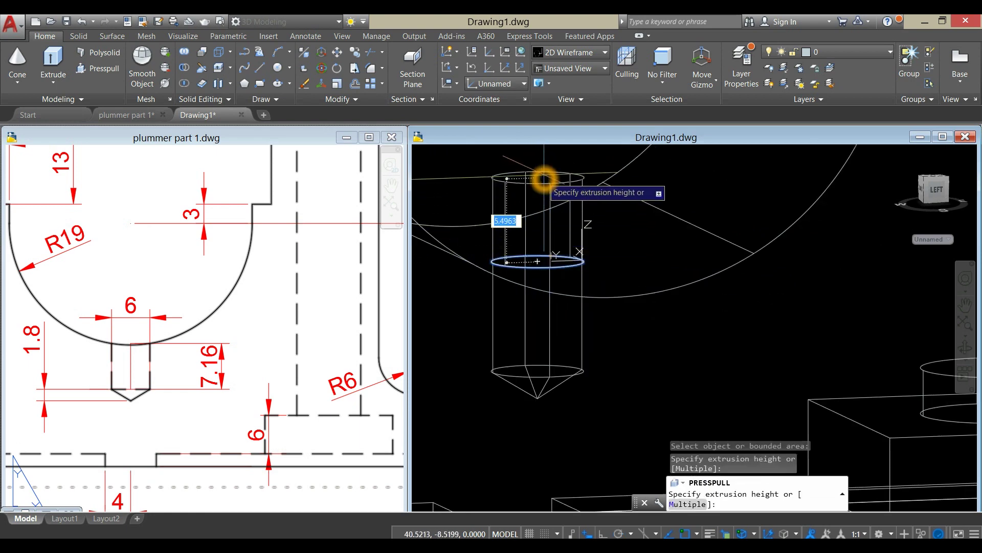
left_click(546, 170)
key("Escape")
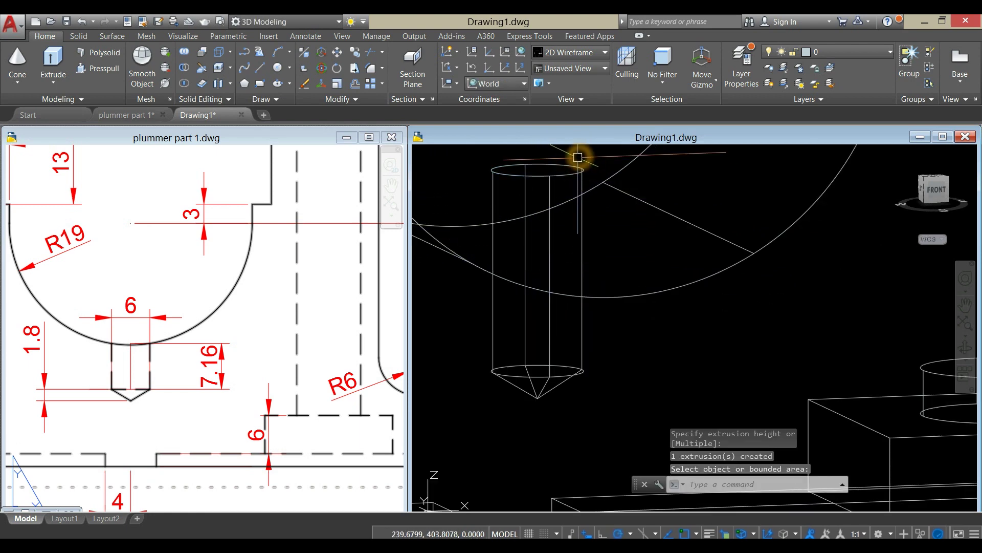
- Switch the model's visual style to X-ray
left_click(460, 152)
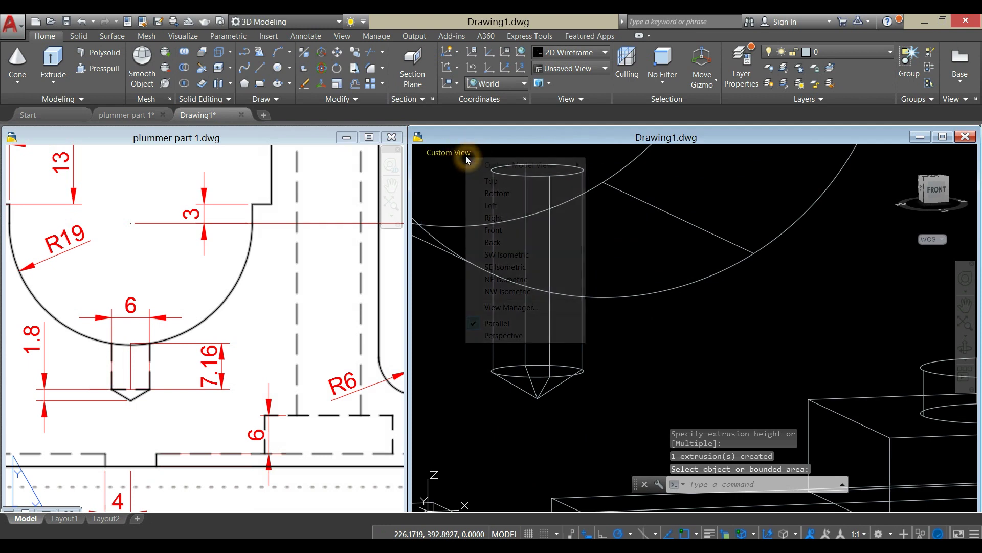
left_click(507, 151)
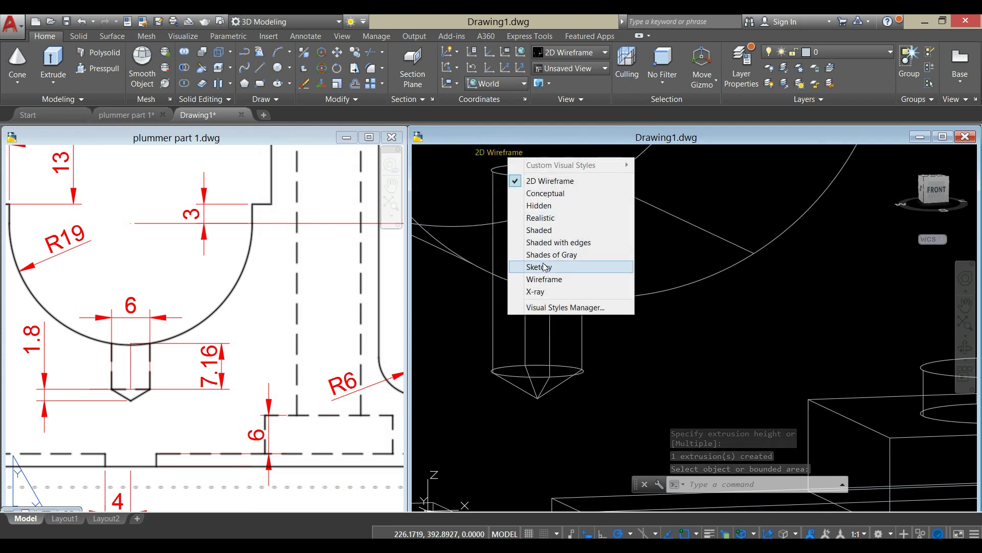
left_click(545, 291)
scroll(546, 288, "down", 6)
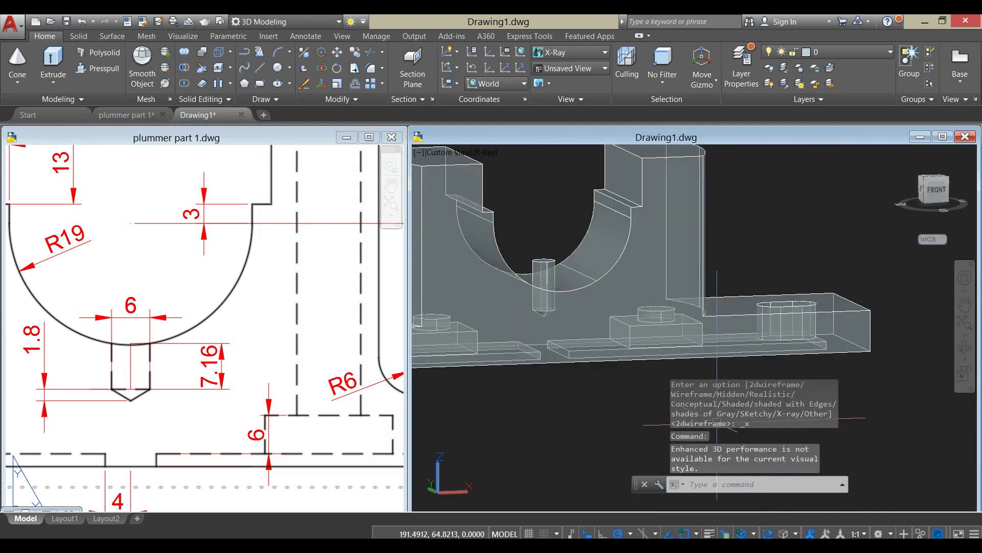
- Subtract the pointed 6 mm cylinder from the plummer block body to cut the hole beneath the bore
left_click(184, 71)
left_click(668, 236)
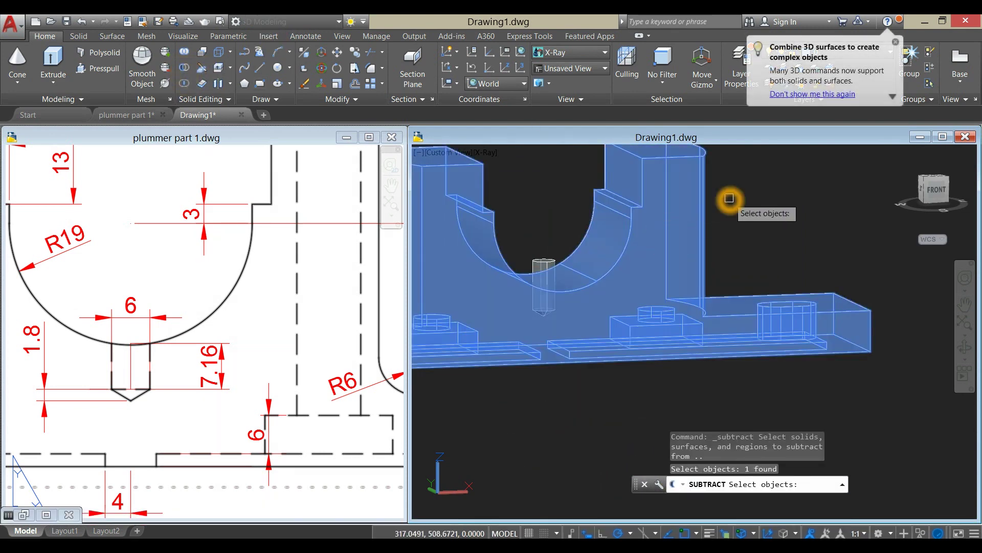
key("Return")
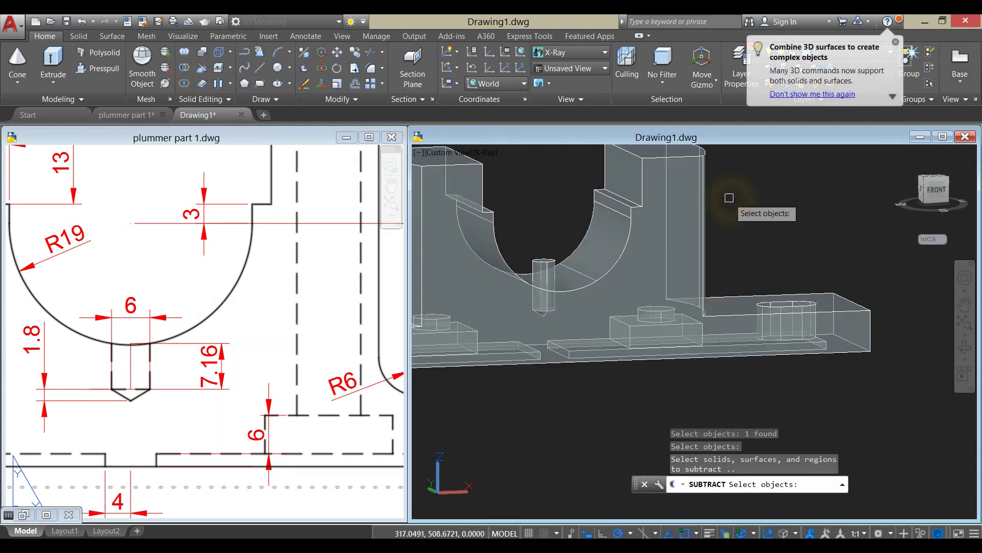
left_click(545, 265)
key("Return")
middle_click_drag(555, 214, 618, 253, "shift")
scroll(575, 277, "down", 5)
scroll(600, 310, "up", 2)
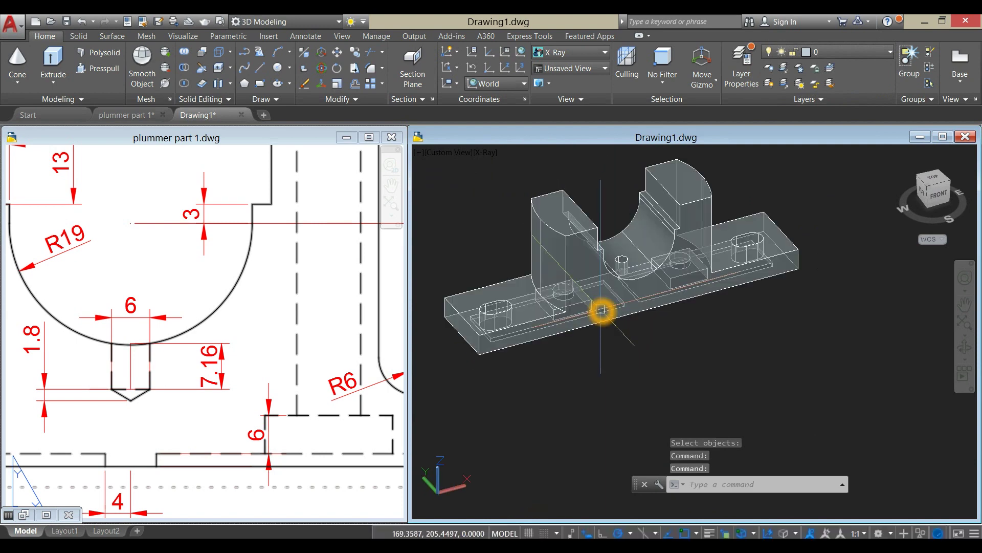
- Examine the reference front view for the height and width of the slope at the base plate's end
left_click(253, 477)
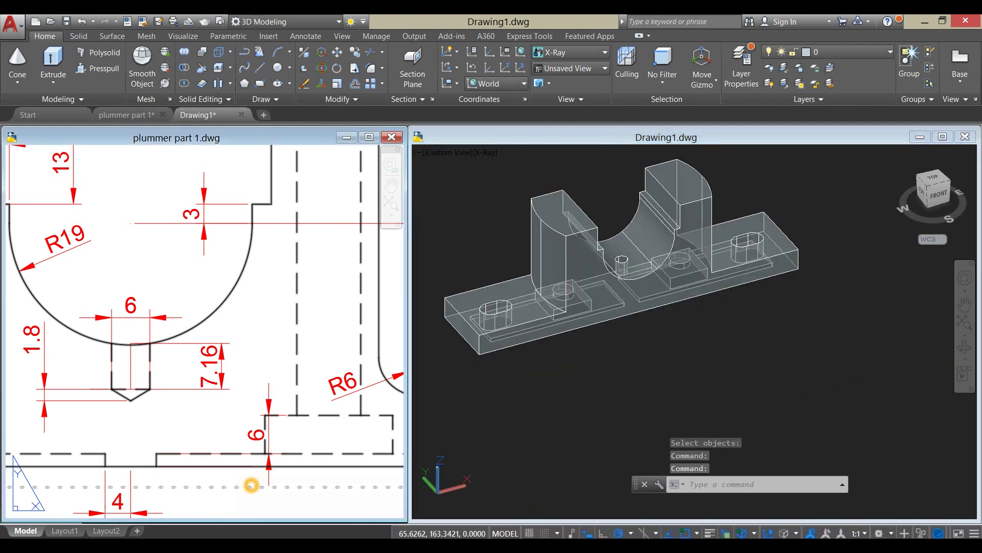
scroll(252, 462, "down", 5)
scroll(300, 393, "up", 2)
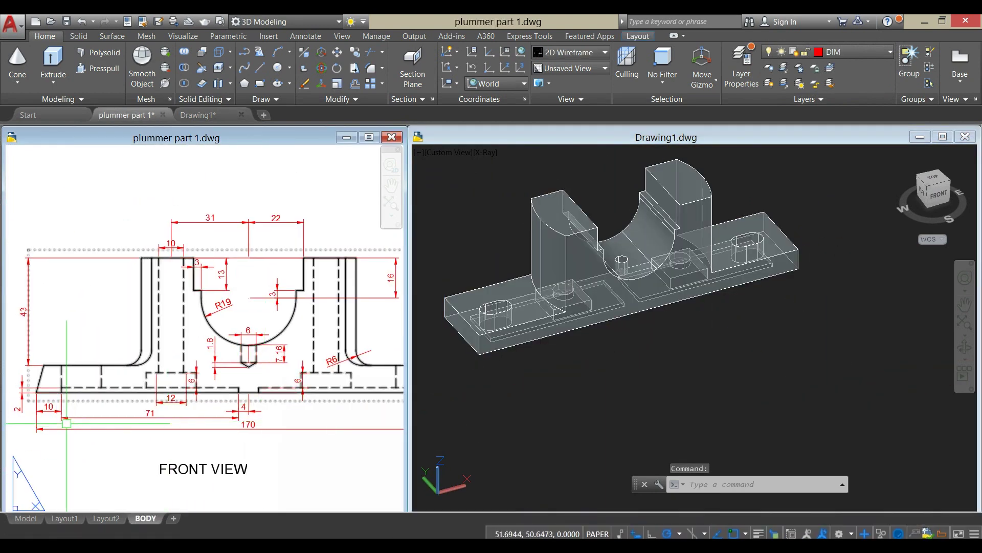
middle_click_drag(66, 384, 172, 374)
scroll(145, 353, "down", 2)
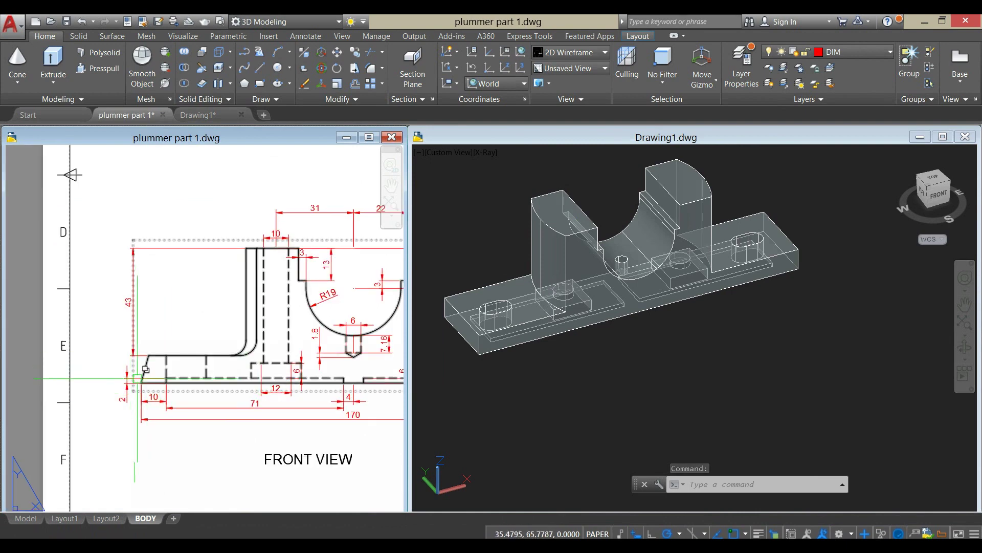
scroll(379, 358, "up", 5)
left_click(310, 408)
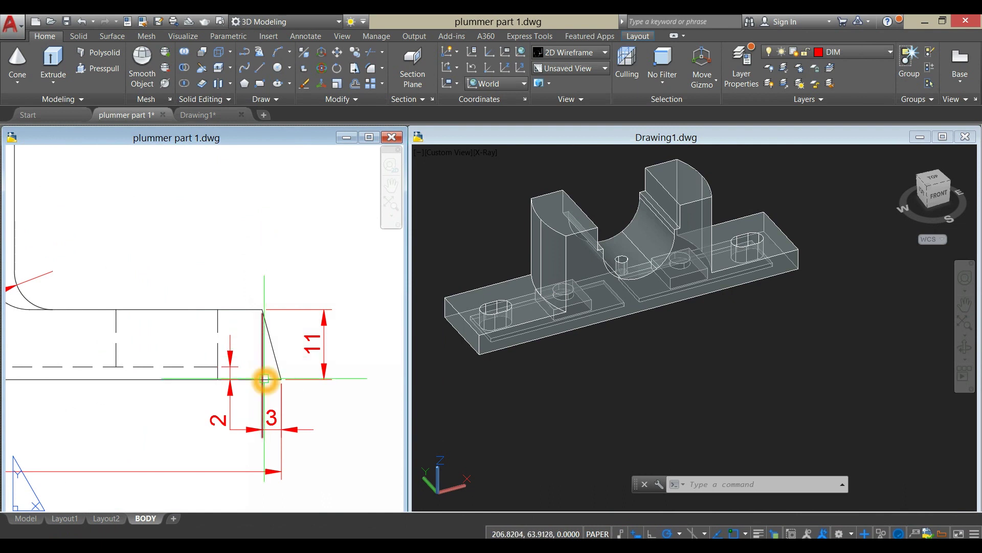
left_click(275, 381)
left_click(267, 379)
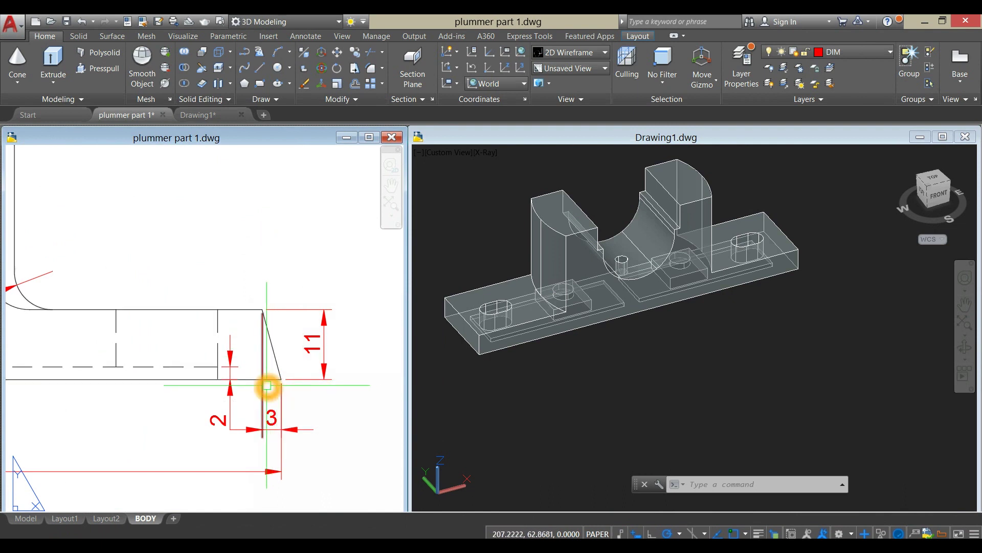
left_click(278, 380)
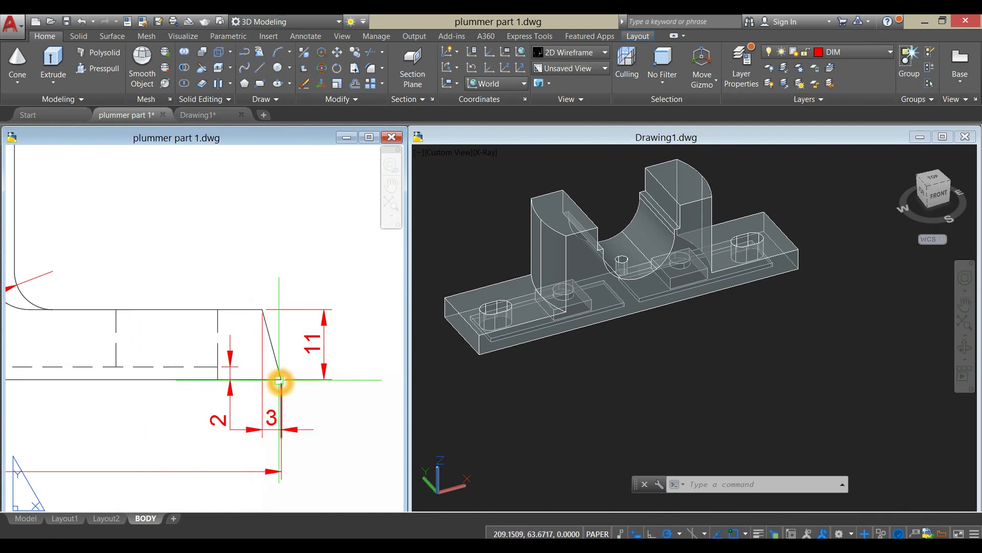
left_click(264, 382)
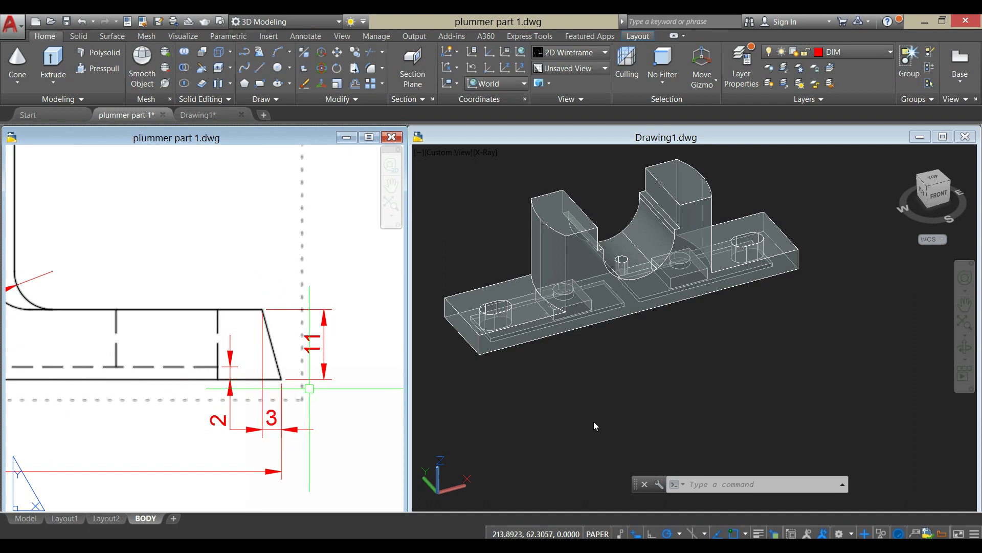
- Chamfer the upper edge at the base plate's west end with distances of 11 mm and 3 mm
left_click(624, 417)
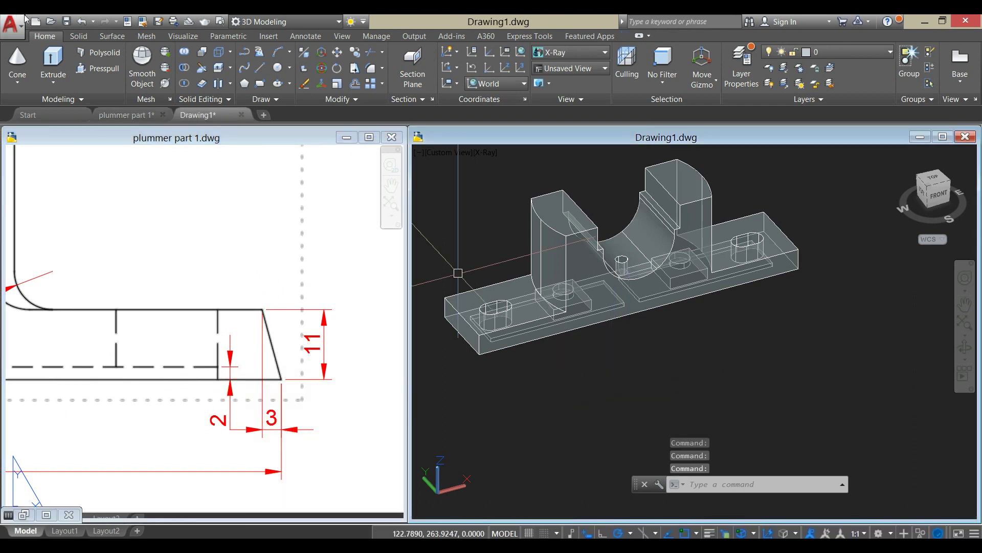
left_click(73, 40)
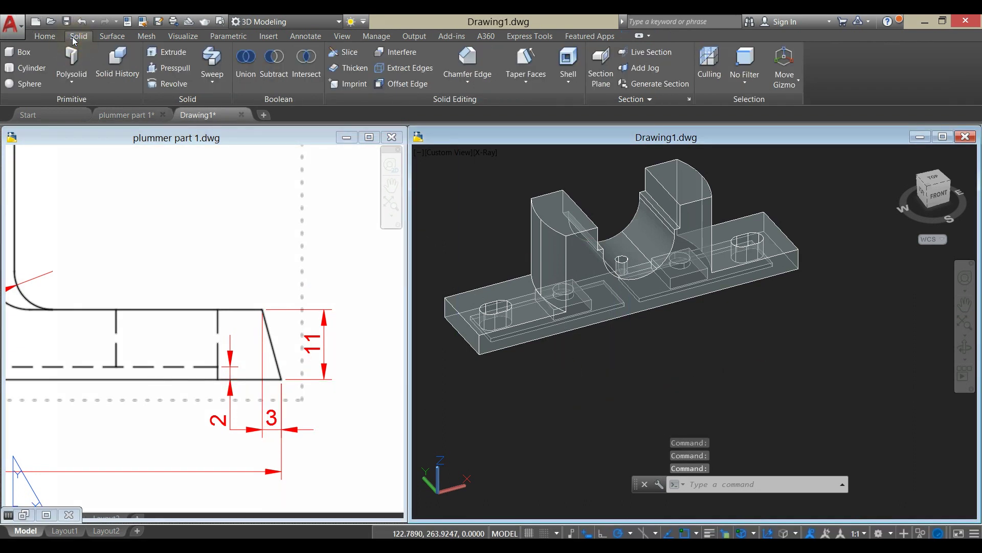
left_click(475, 65)
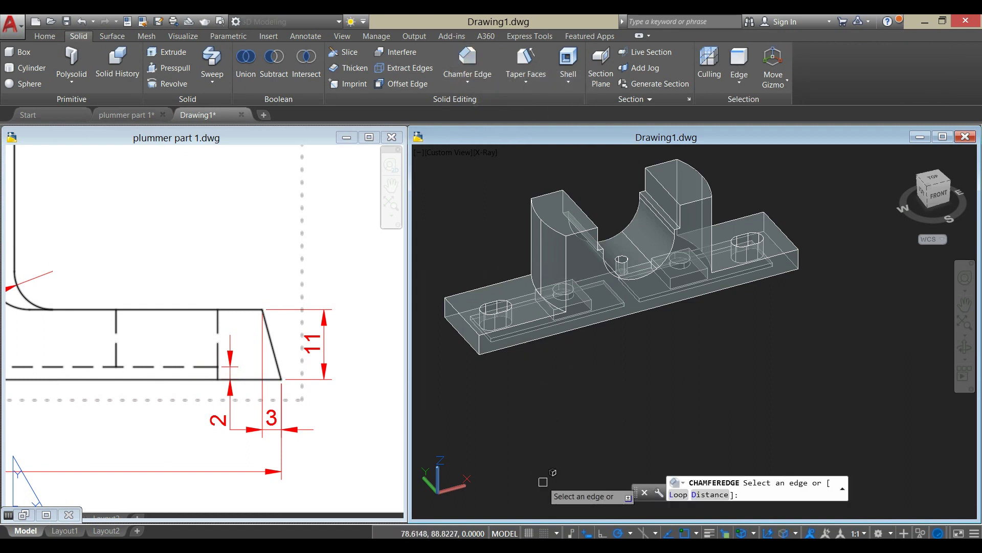
left_click(711, 494)
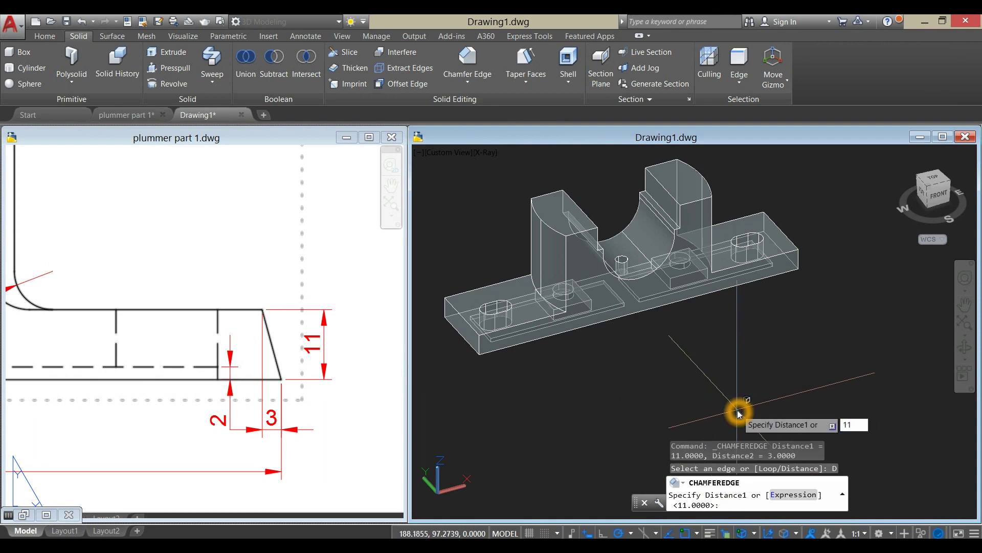
key("Return")
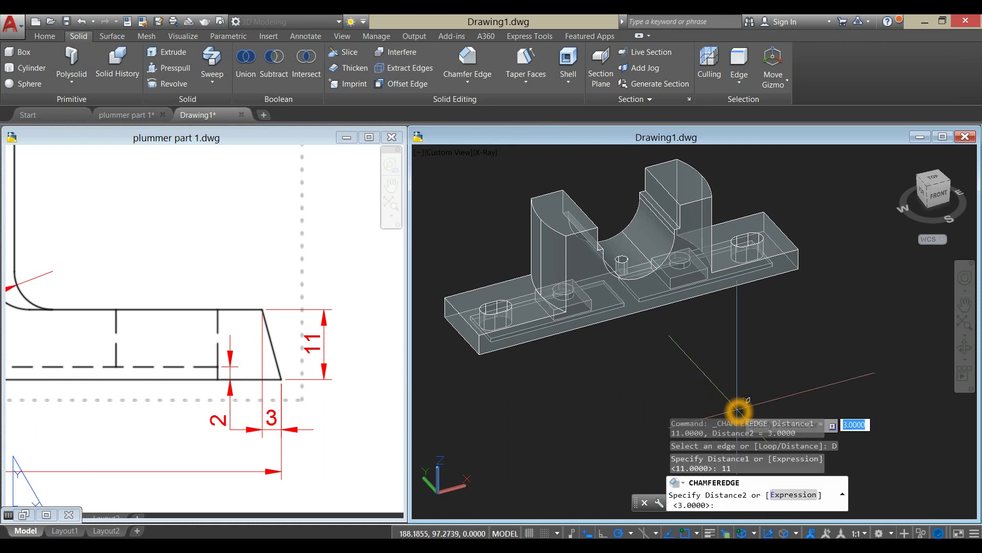
key("Return")
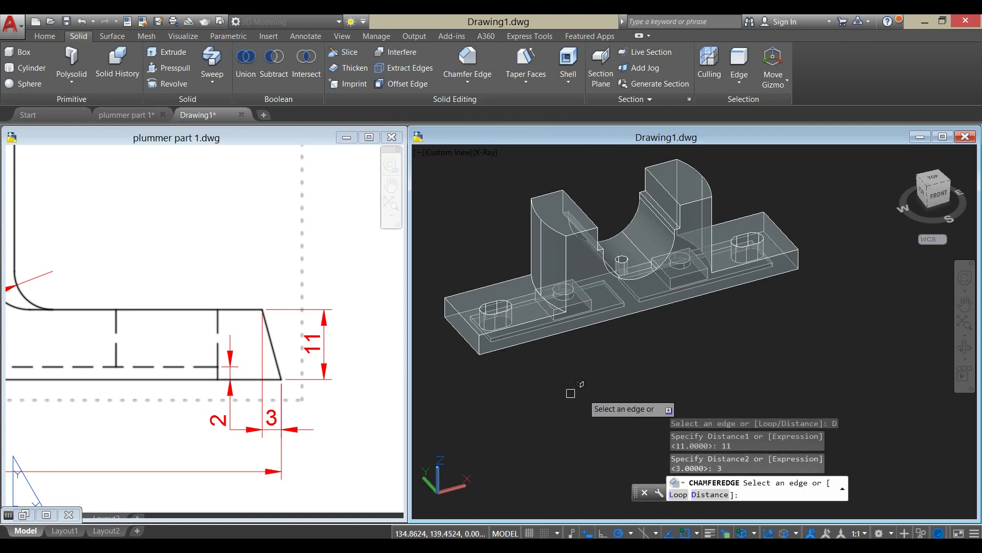
scroll(458, 320, "up", 4)
left_click(455, 316)
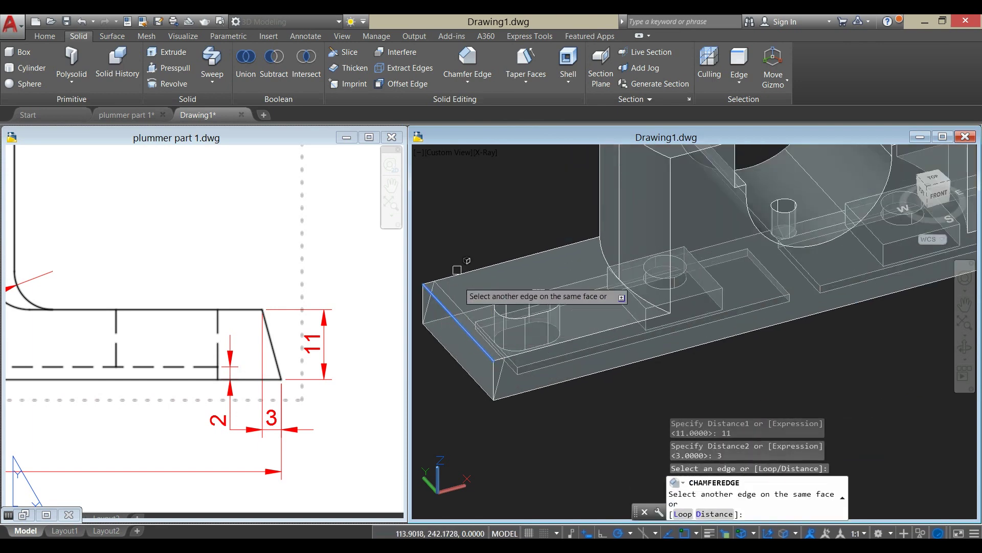
right_click(461, 250)
left_click(480, 256)
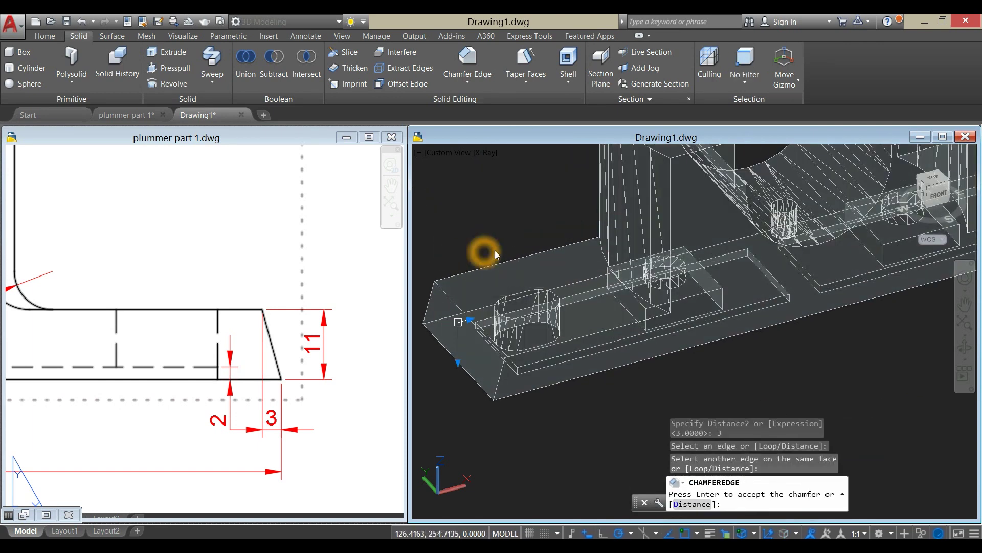
right_click(488, 251)
left_click(498, 256)
scroll(498, 256, "down", 5)
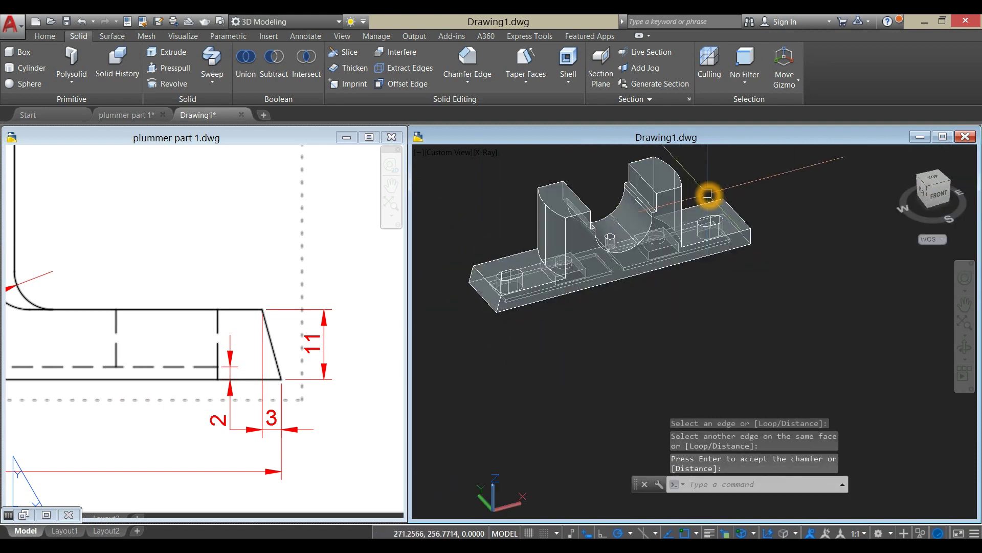
- Chamfer the upper edge at the base plate's east end with distances of 11 mm and 3 mm
right_click(717, 187)
left_click(762, 192)
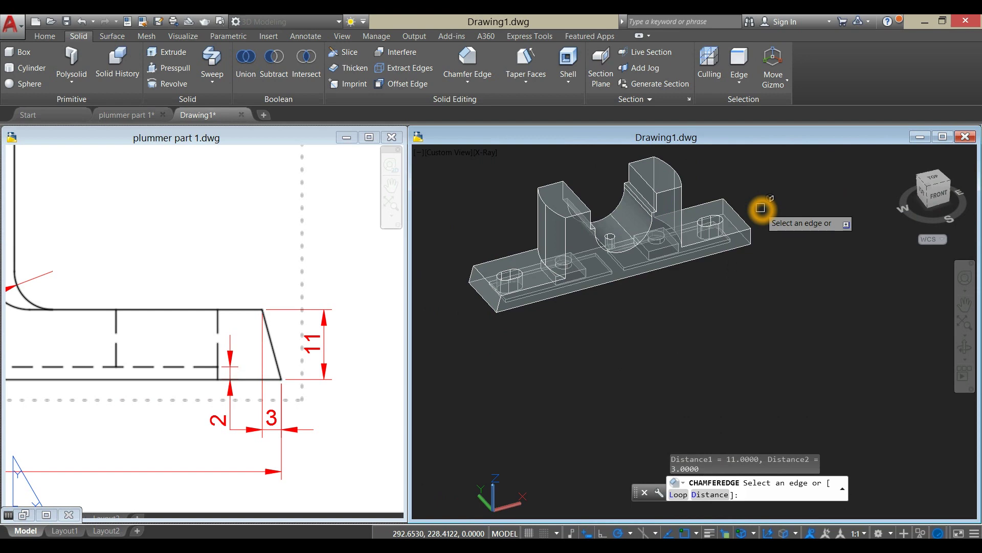
scroll(761, 207, "up", 4)
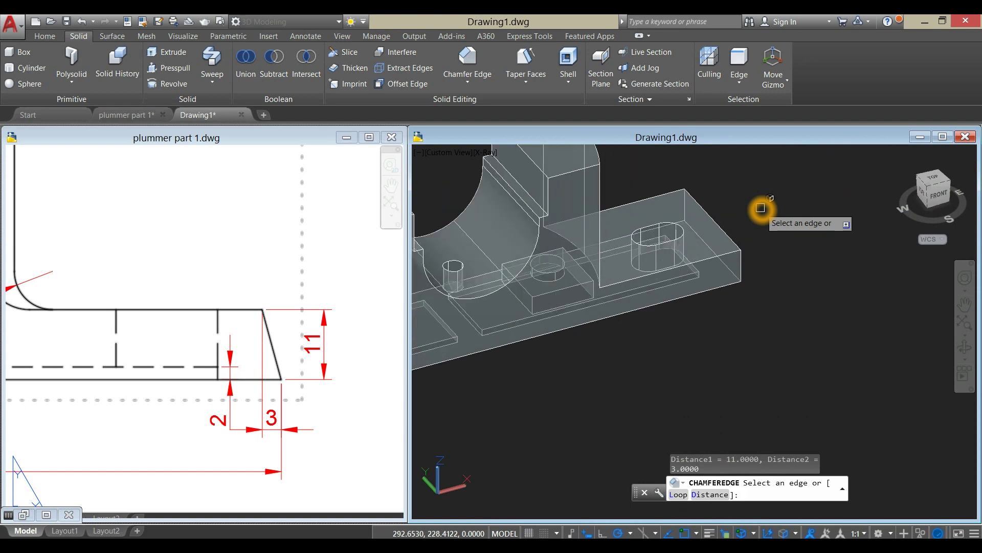
left_click(723, 494)
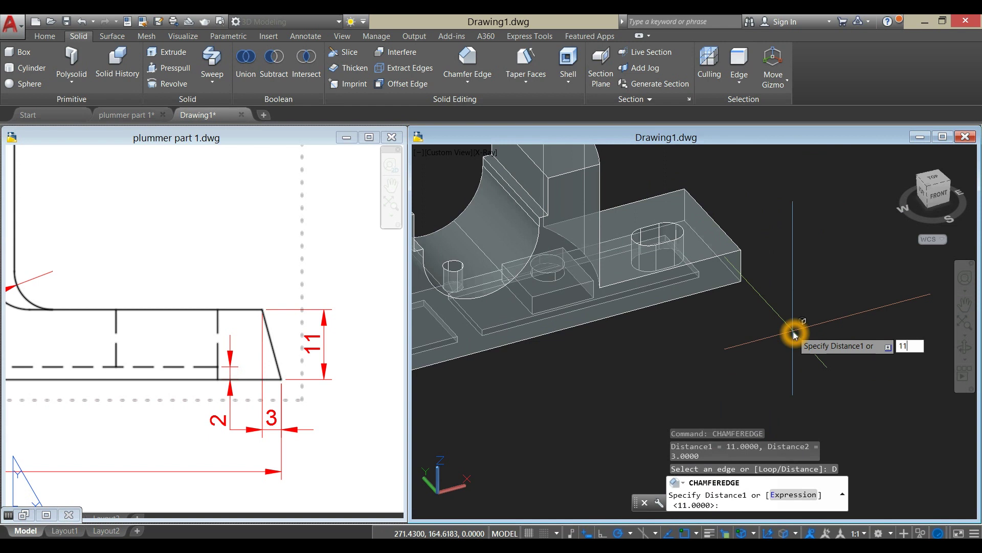
key("Return")
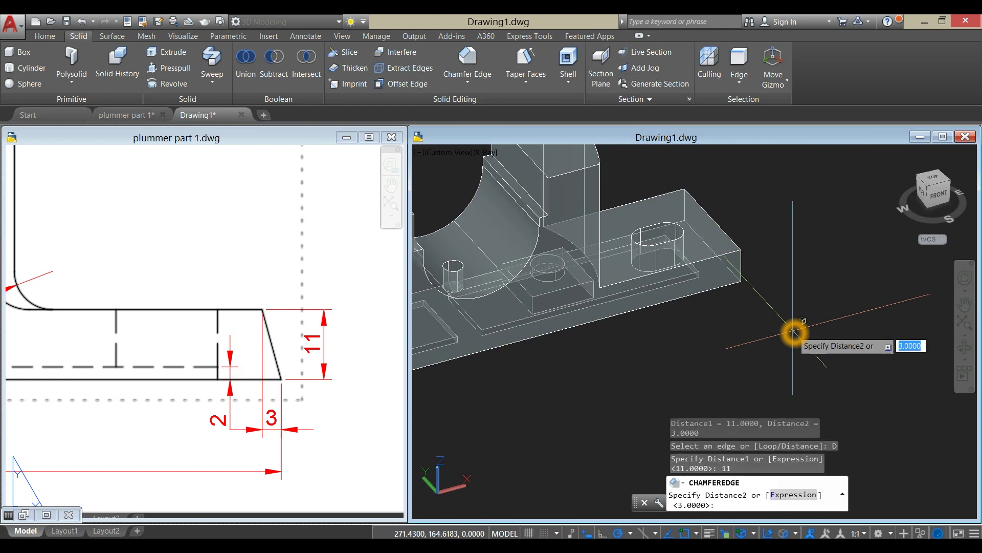
type("3")
key("Return")
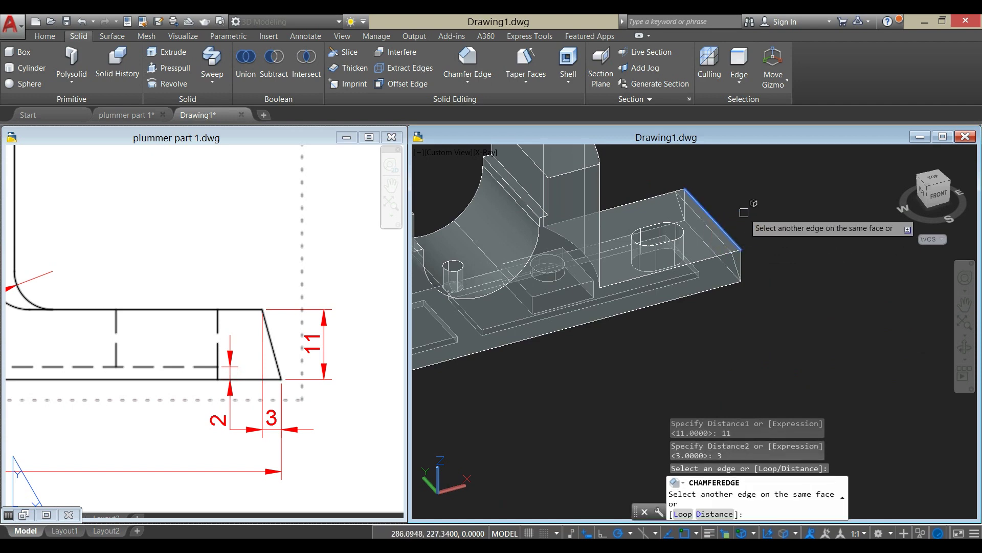
right_click(737, 195)
left_click(756, 202)
right_click(771, 217)
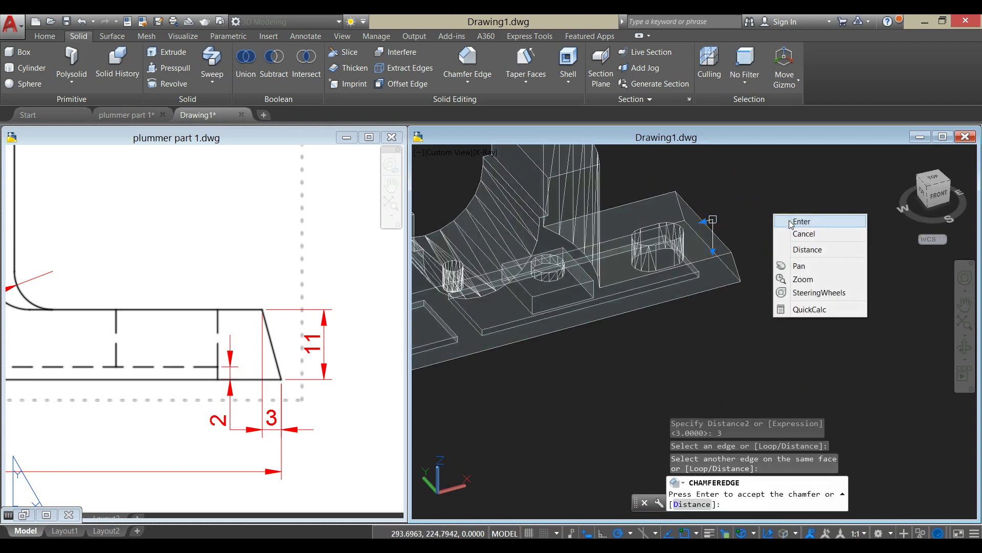
left_click(785, 220)
- Compare the chamfered model from the front with the front view on the reference sheet
scroll(785, 220, "down", 5)
middle_click_drag(785, 220, 752, 231, "shift")
left_click(353, 387)
scroll(351, 386, "down", 6)
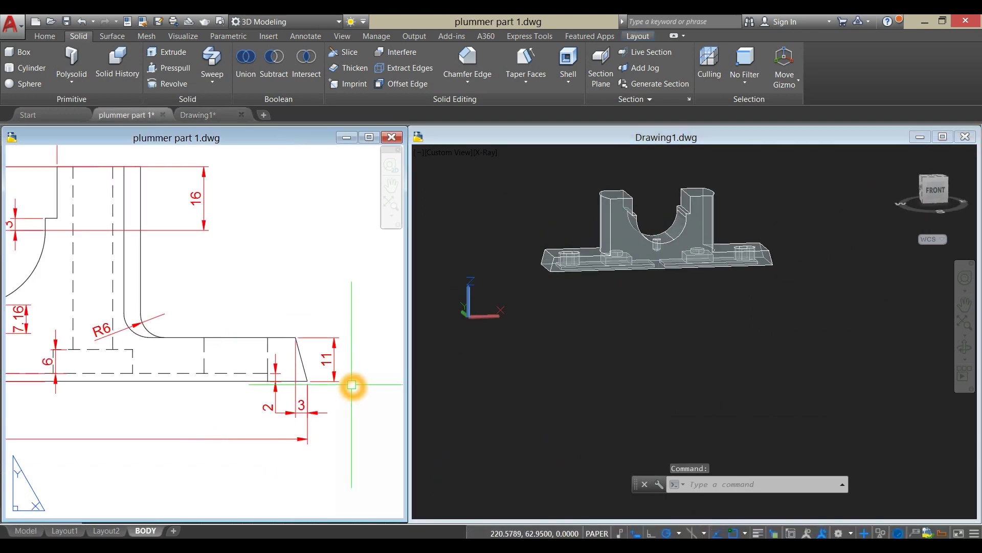
double_click(268, 434)
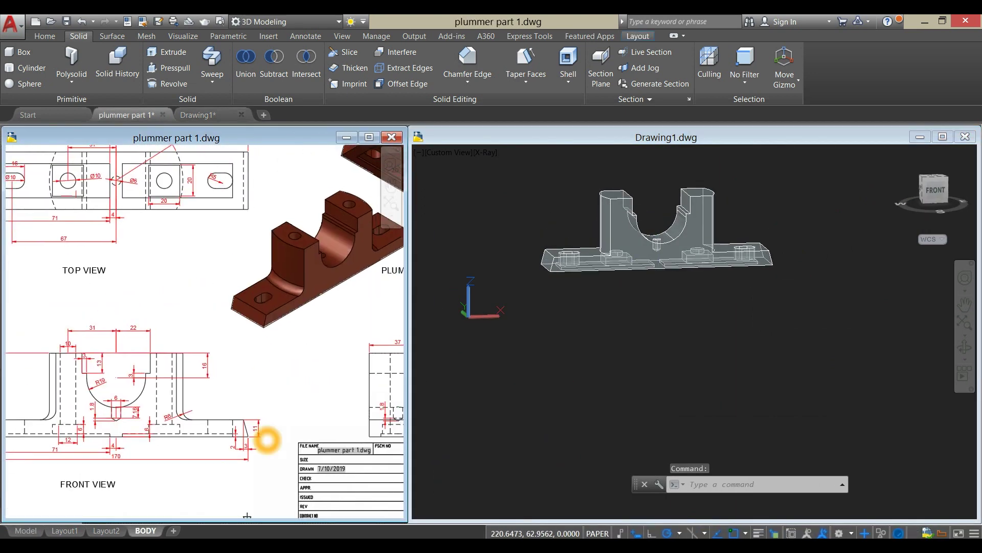
- Switch the model's visual style to Shaded with edges and inspect the recesses on the base plate's underside
left_click(651, 343)
left_click(472, 163)
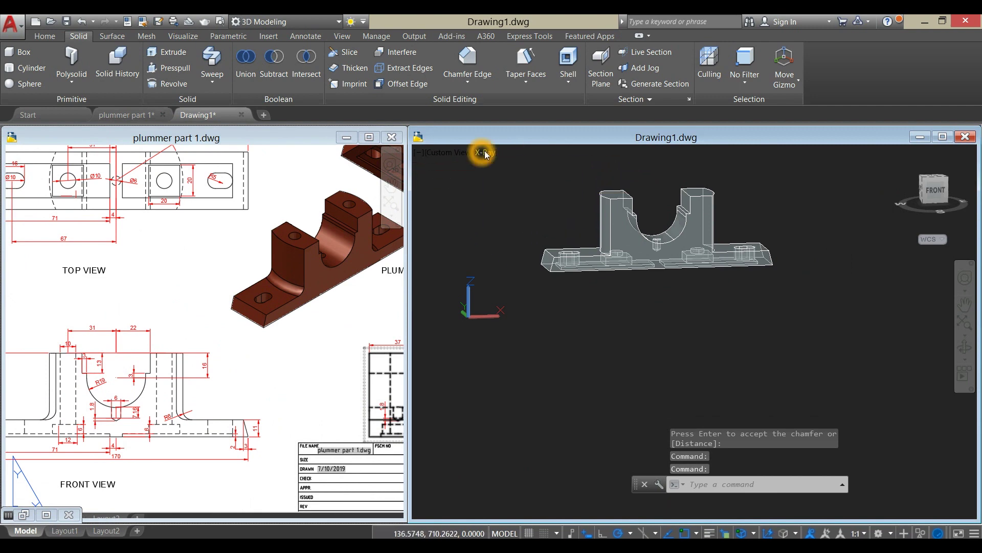
left_click(487, 154)
left_click(543, 267)
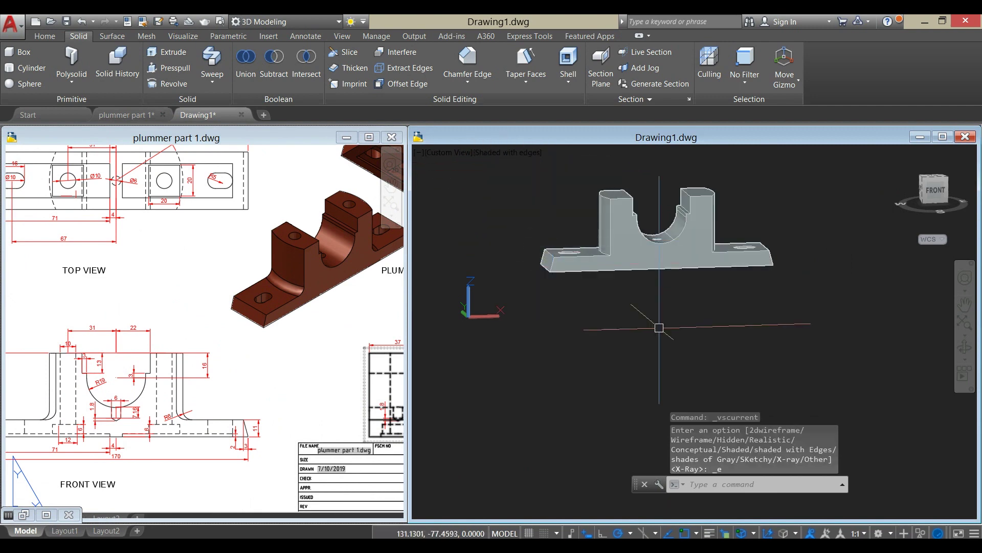
middle_click_drag(680, 301, 719, 155, "shift")
scroll(652, 223, "up", 8)
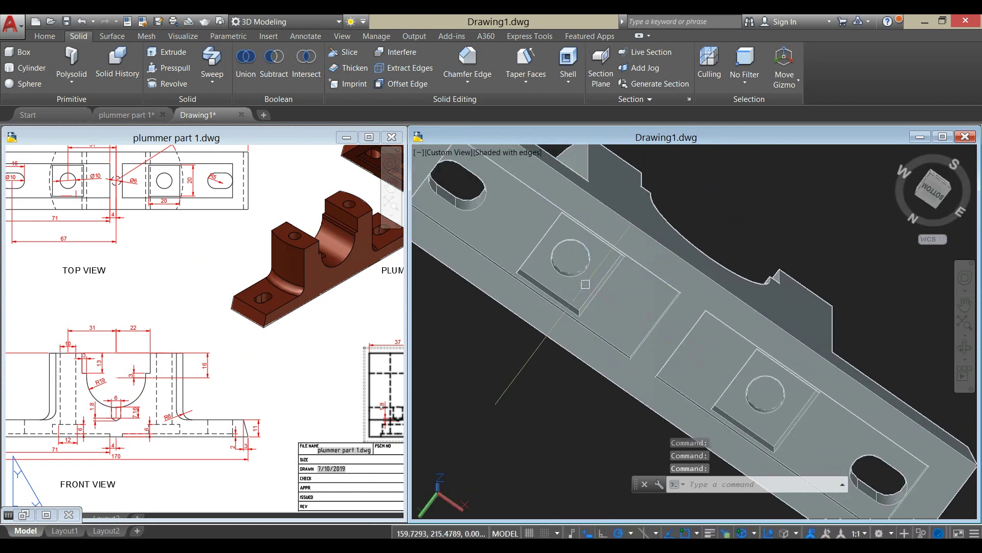
- Presspull the circle in the first square recess on the underside up past the block's top to cut a through hole
scroll(582, 275, "down", 8)
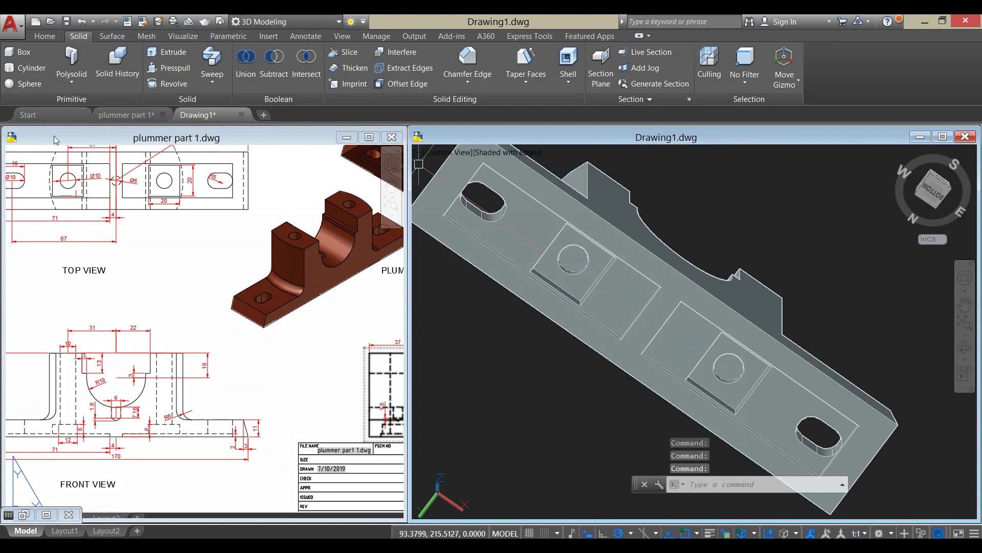
left_click(165, 71)
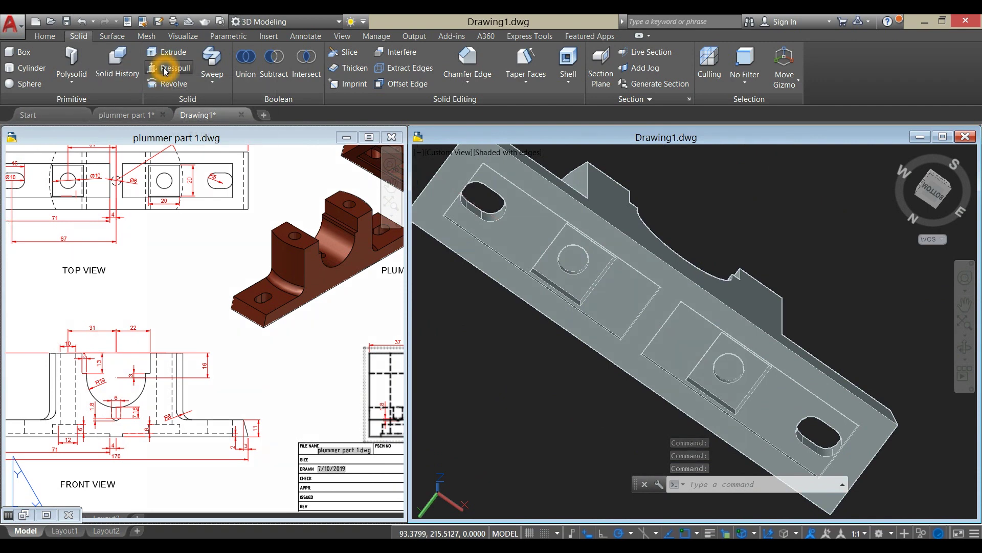
scroll(576, 258, "up", 3)
left_click(571, 247)
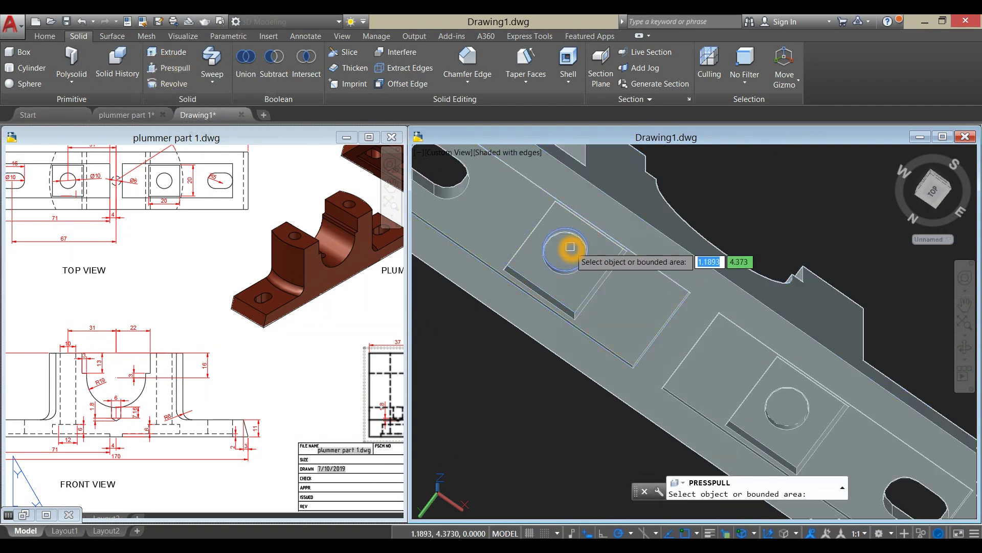
scroll(573, 241, "down", 5)
middle_click_drag(574, 241, 565, 375, "shift")
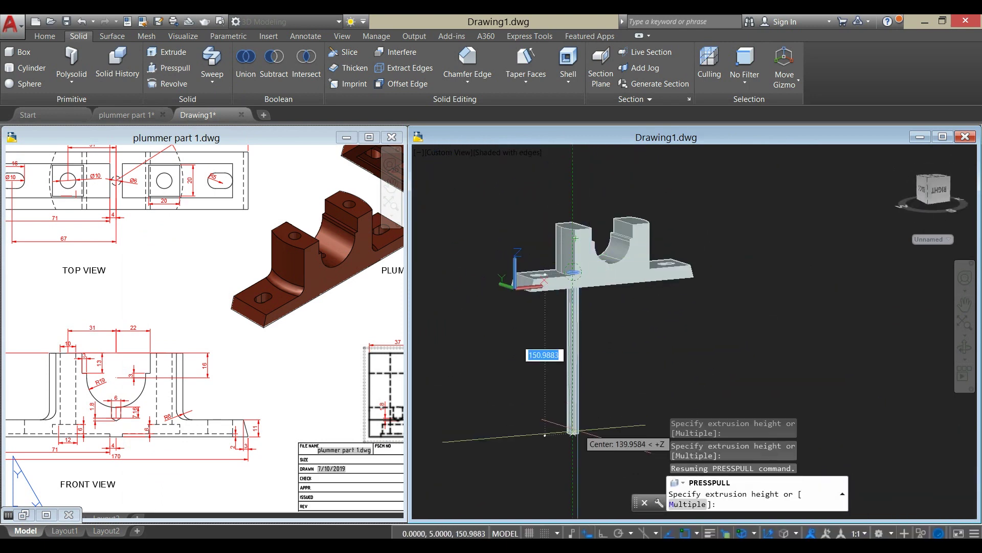
left_click(584, 181)
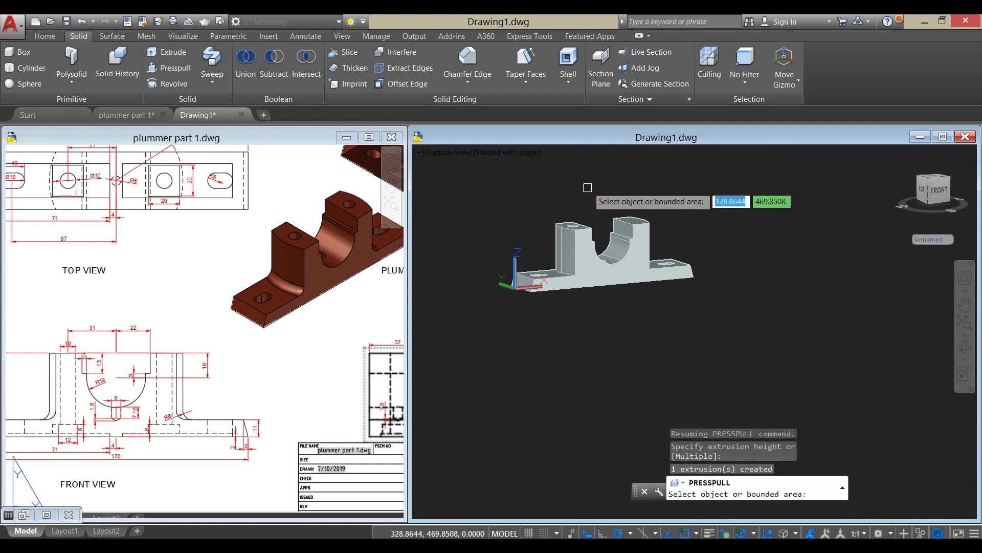
- Cut the matching through hole by presspulling the circle in the other square recess upward through the whole block
middle_click_drag(589, 191, 632, 314, "shift")
scroll(634, 287, "up", 5)
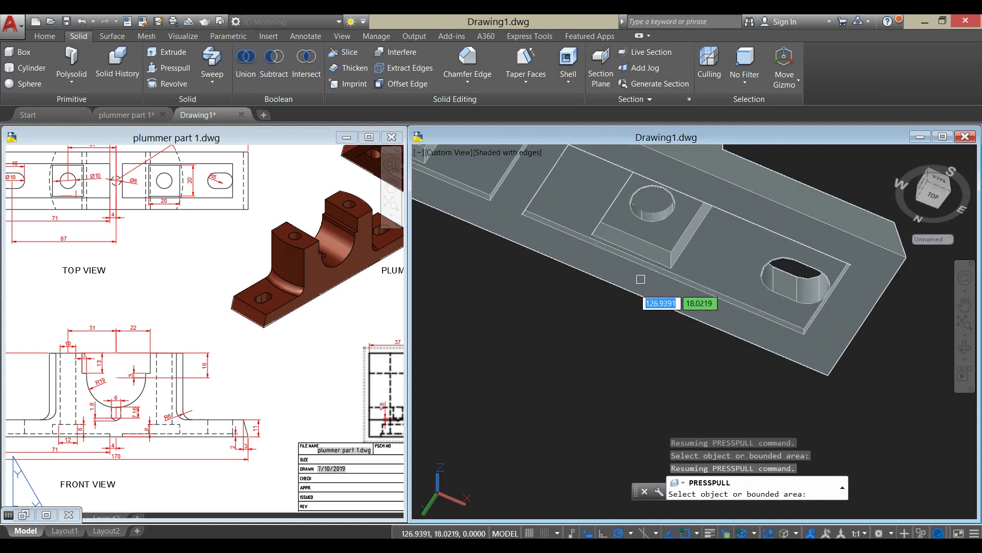
left_click(657, 195)
scroll(658, 193, "down", 5)
middle_click_drag(658, 193, 622, 287, "shift")
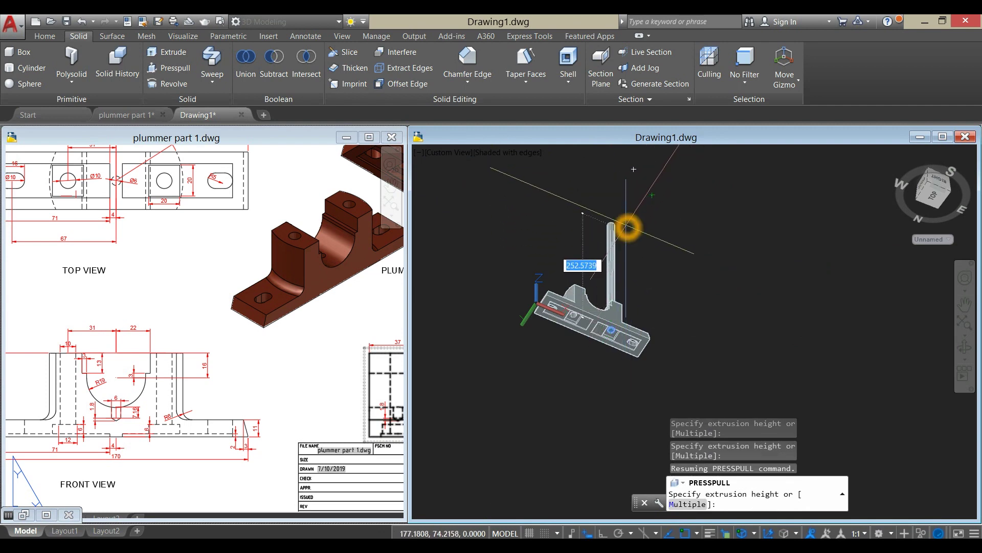
left_click(625, 225)
mouse_move(624, 224)
middle_mouse_down("shift")
mouse_move(626, 286)
mouse_move(603, 419)
mouse_move(594, 381)
mouse_move(611, 237)
middle_mouse_up("shift")
scroll(592, 428, "up", 5)
key("Return")
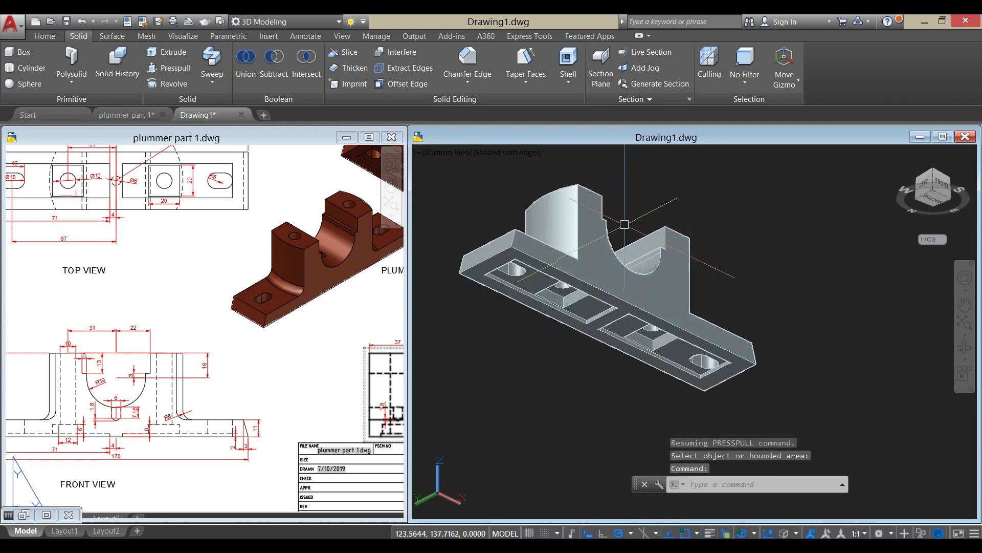
left_click(569, 374)
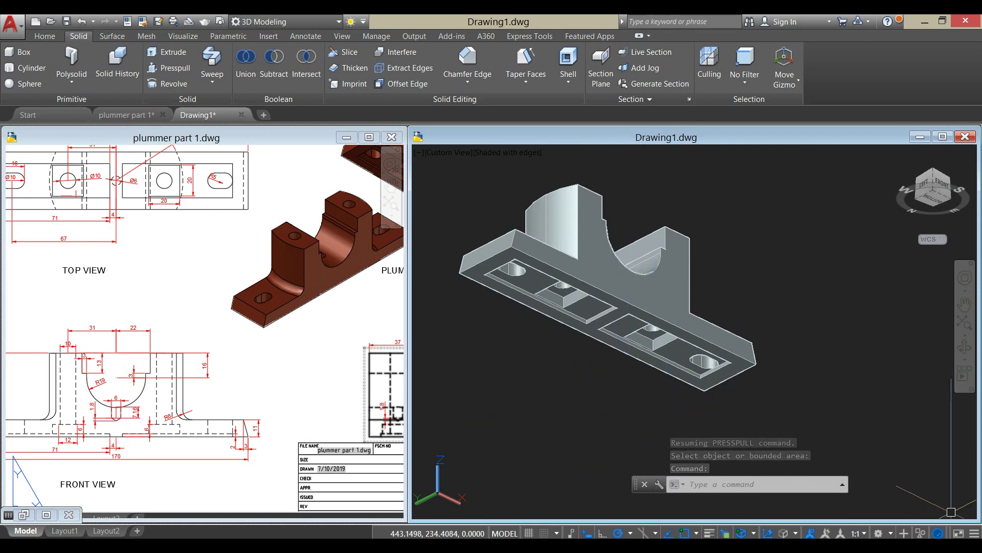
left_click(537, 512)
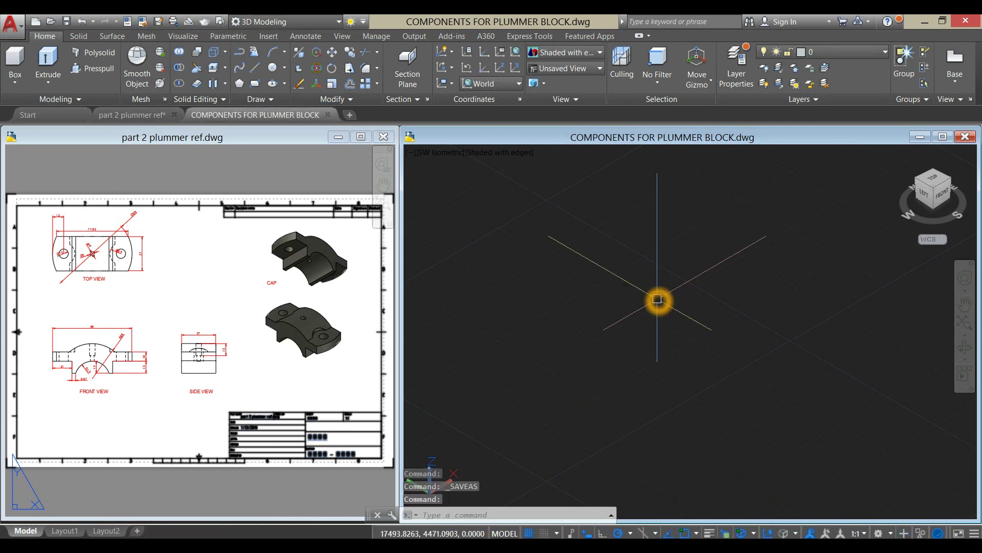
- Switch to the part 2 plummer ref drawing's model space and examine the cap in the X-Ray visual style
left_click(262, 334)
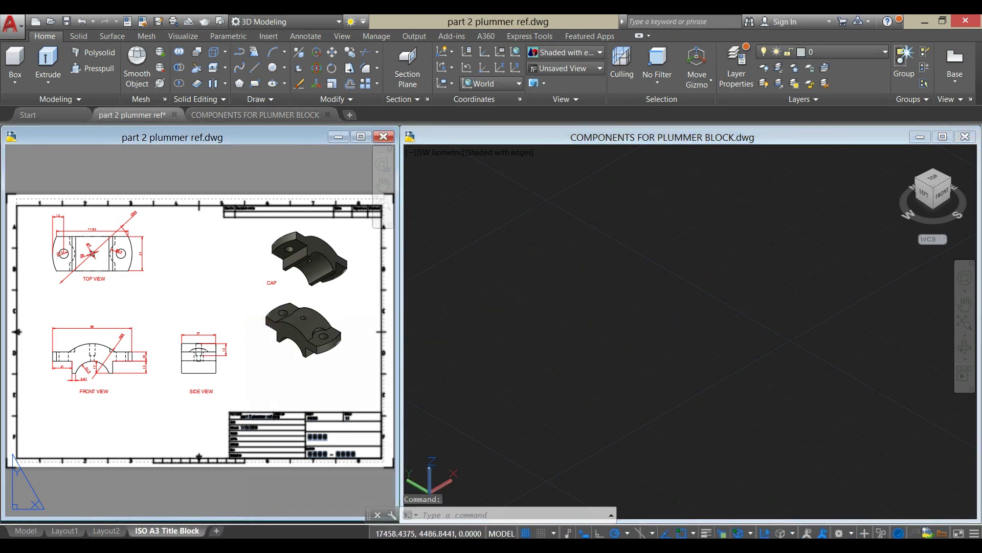
scroll(280, 291, "up", 7)
scroll(280, 291, "down", 7)
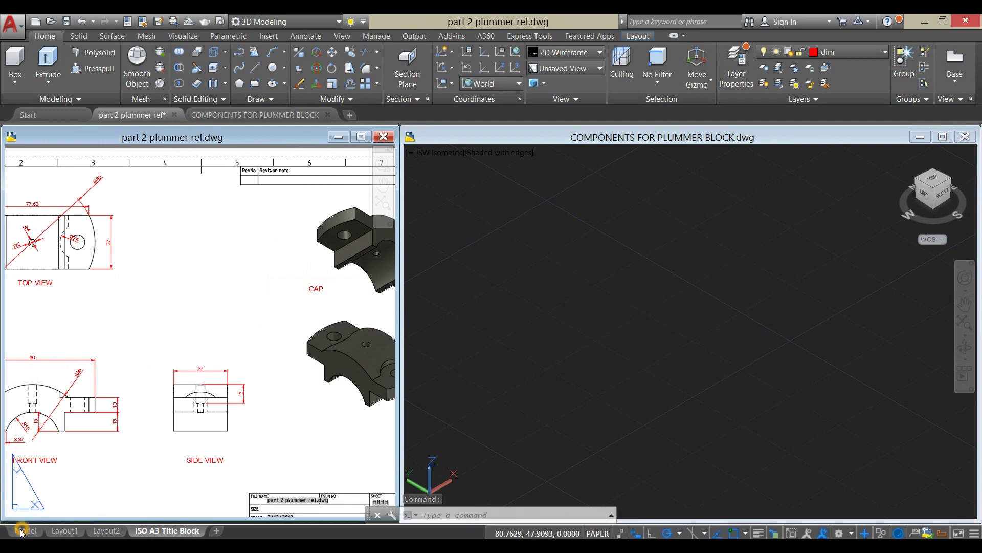
left_click(20, 532)
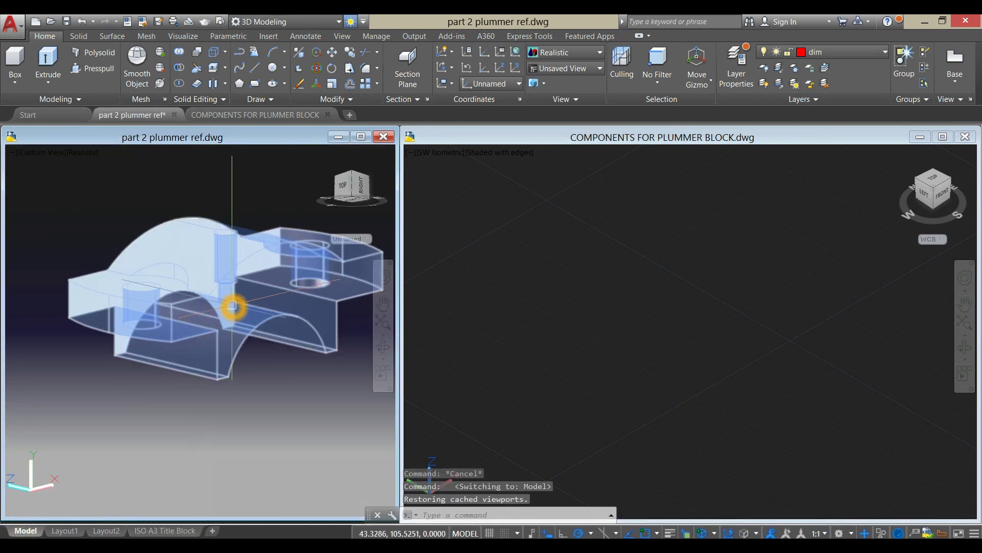
left_click(77, 155)
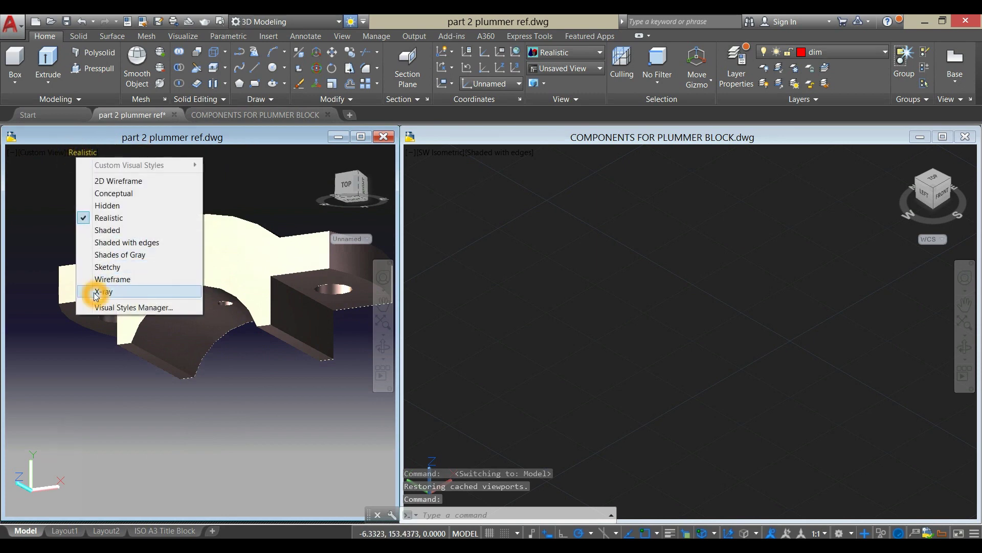
left_click(64, 305)
middle_click_drag(116, 224, 79, 307, "shift")
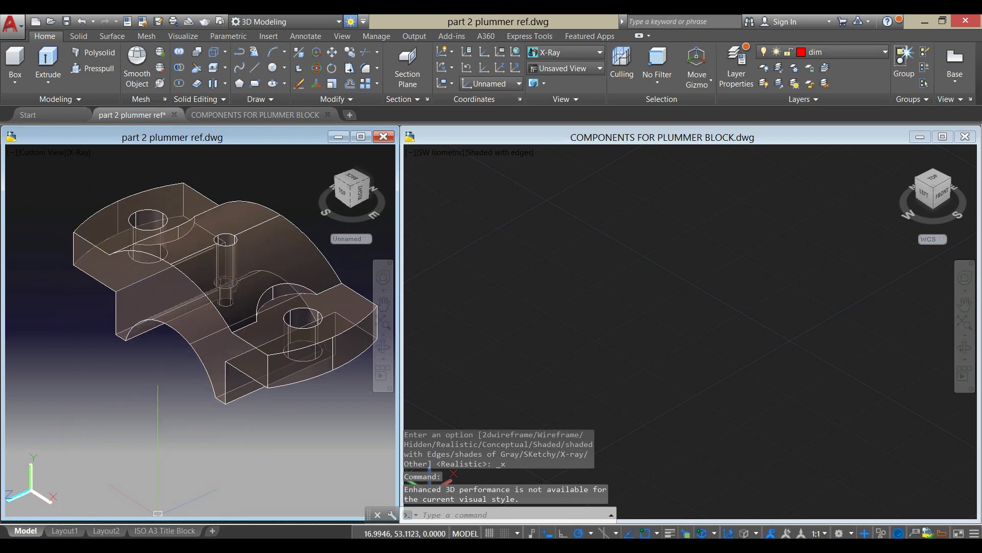
- Return the reference drawing to the ISO A3 Title Block layout and examine the cap's dimensioned front view
left_click(166, 531)
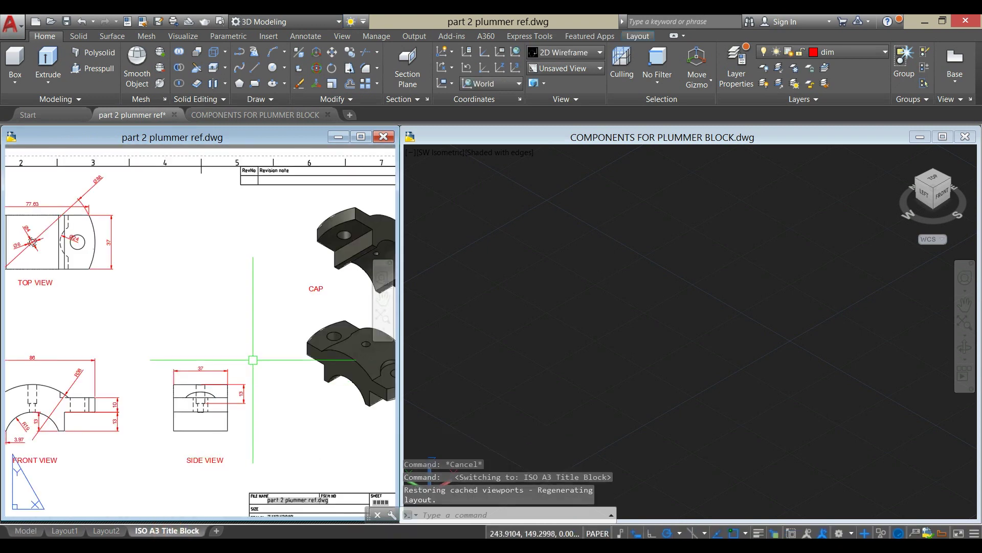
middle_click_drag(259, 303, 312, 287)
scroll(158, 408, "down", 3)
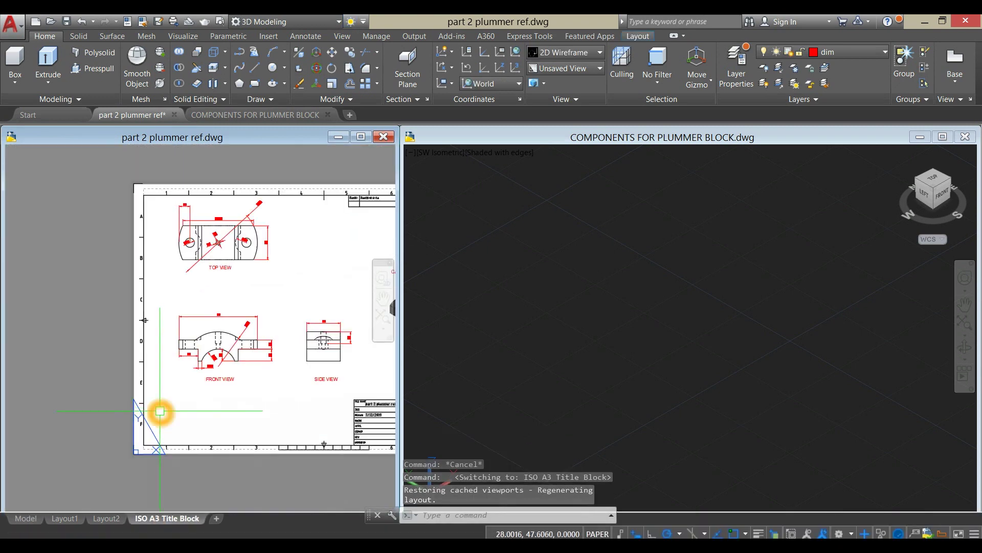
scroll(235, 362, "up", 5)
middle_click_drag(235, 362, 188, 350)
- Set the COMPONENTS FOR PLUMMER BLOCK drawing to the Front view
left_click(456, 307)
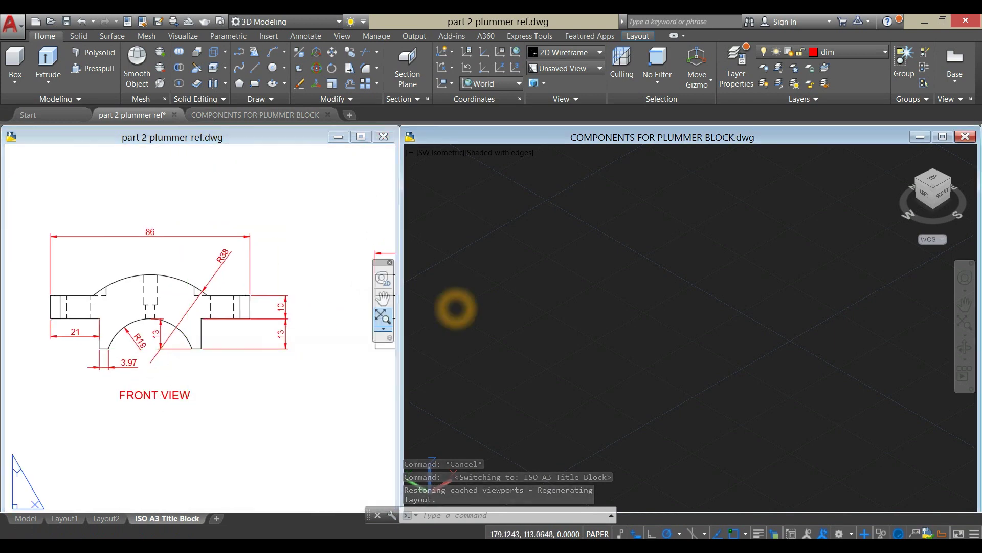
left_click(449, 152)
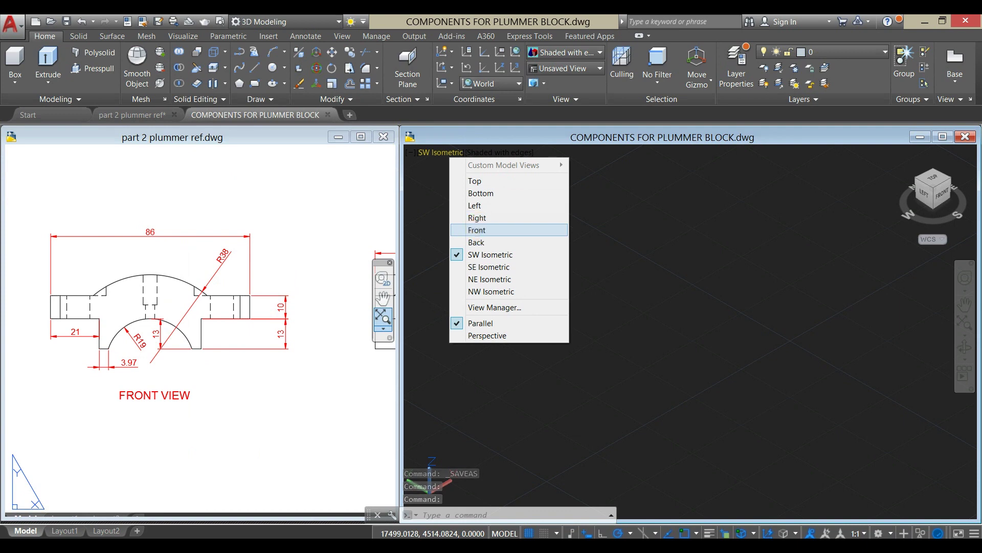
left_click(478, 230)
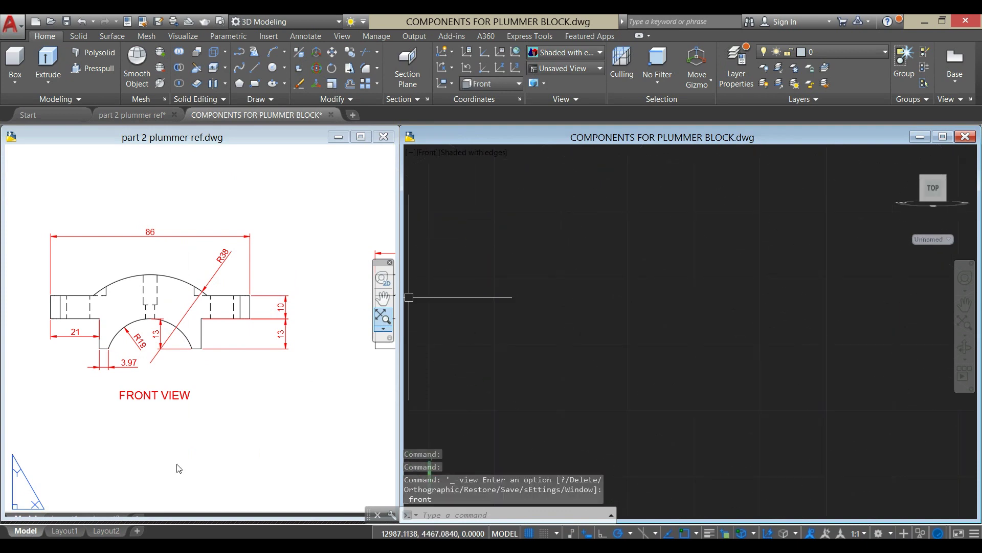
- Draw a long horizontal reference line from the origin 0,0,0 along the positive X axis, about 19380 units long
left_click(202, 462)
left_click(546, 244)
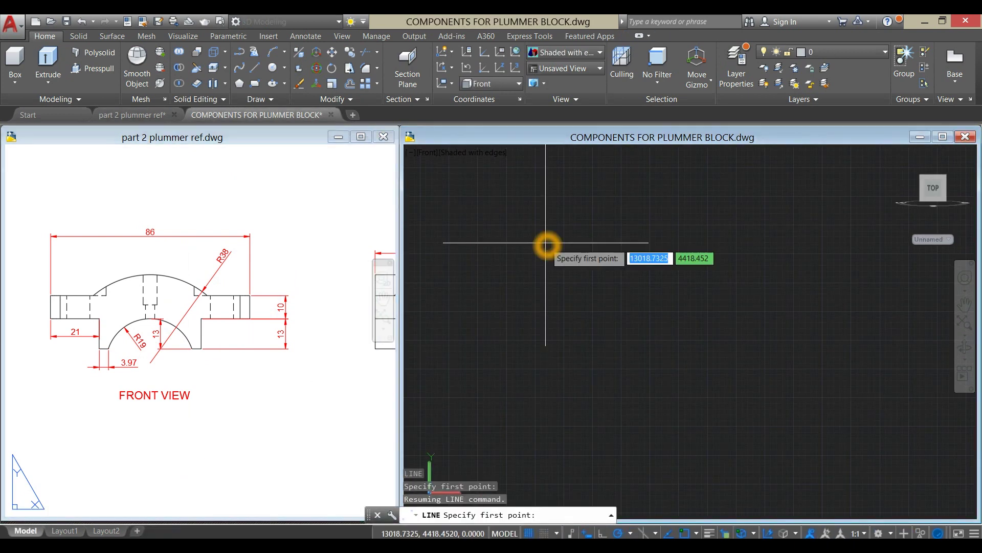
key("Escape")
key("Return")
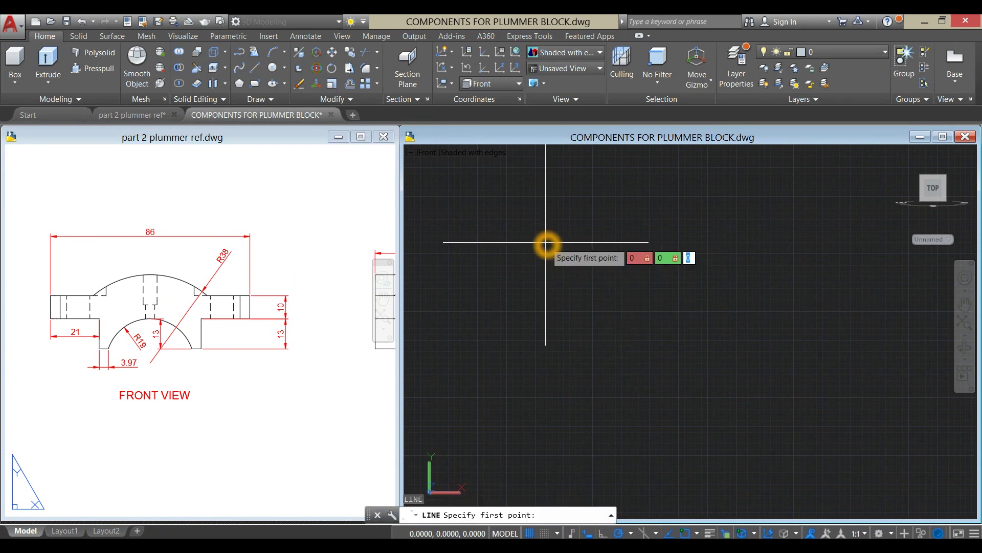
type("0,0,0")
key("Return")
scroll(725, 303, "down", 3)
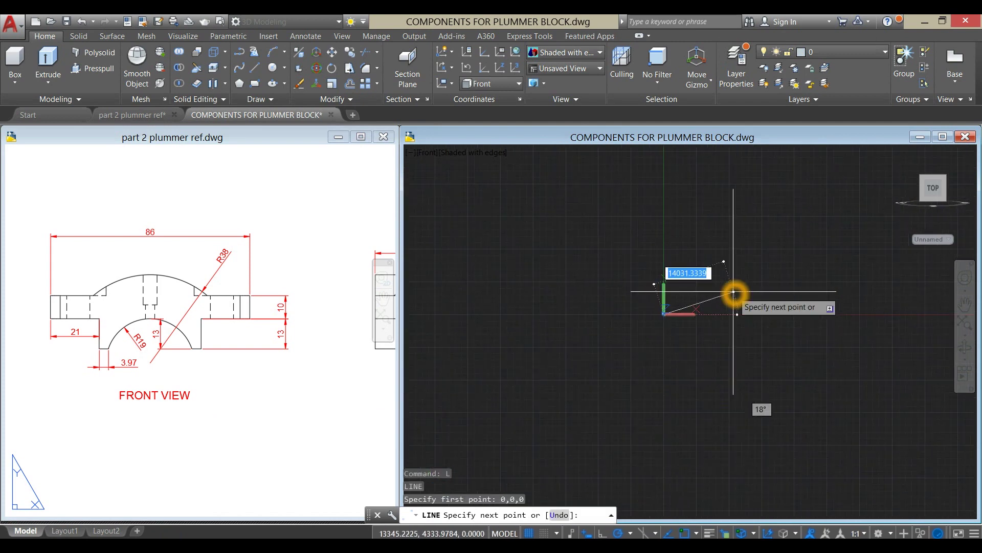
scroll(718, 314, "up", 3)
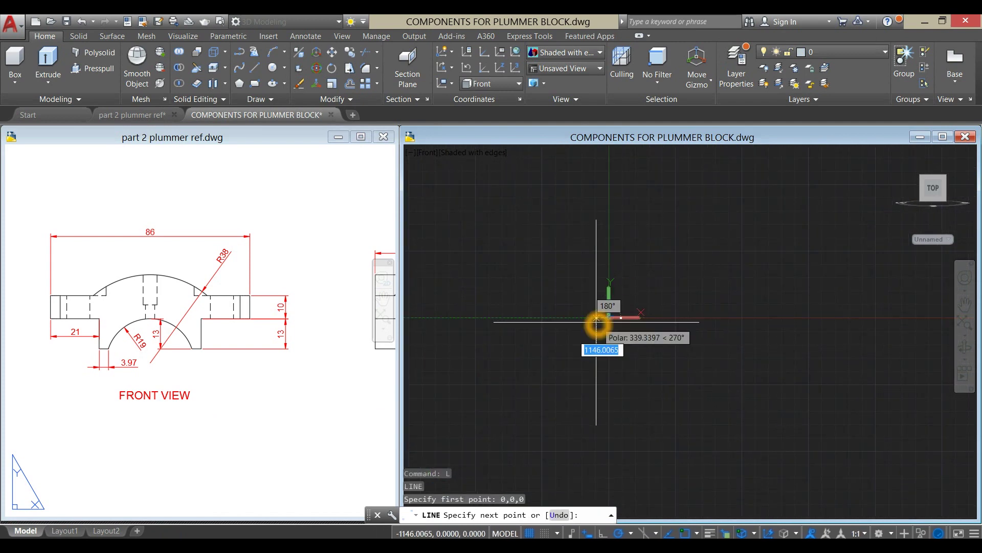
middle_click_drag(742, 321, 595, 336)
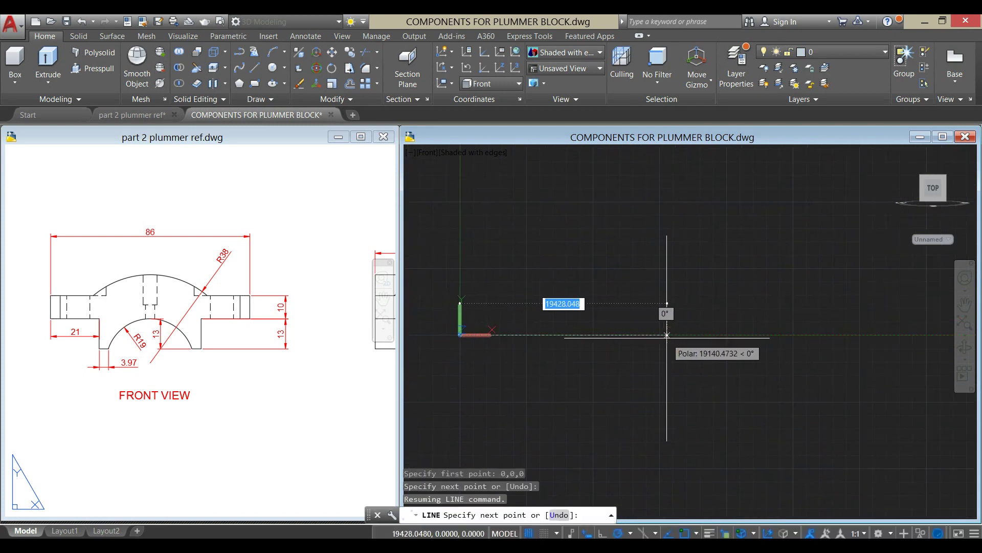
left_click(666, 338)
right_click(681, 281)
left_click(711, 289)
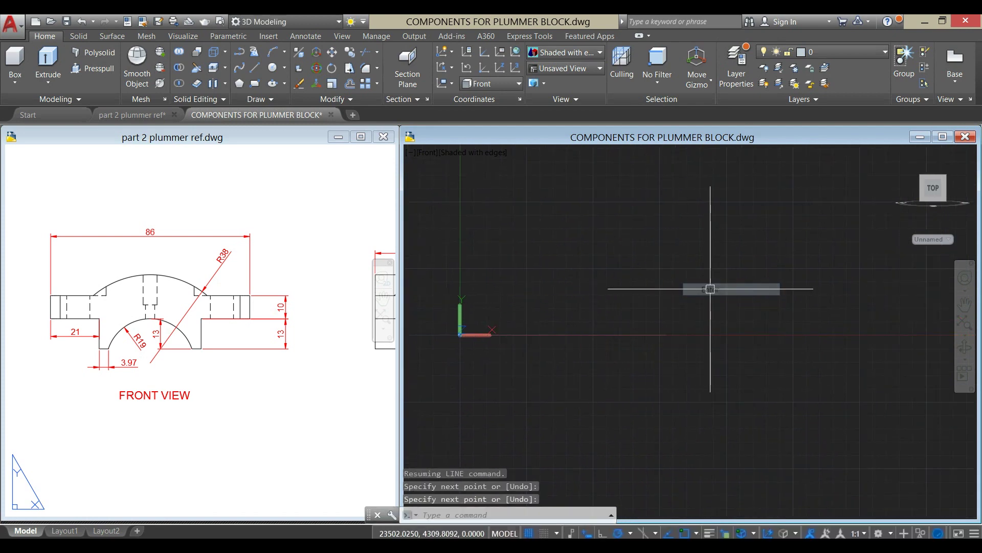
middle_click_drag(711, 289, 607, 270)
key("Escape")
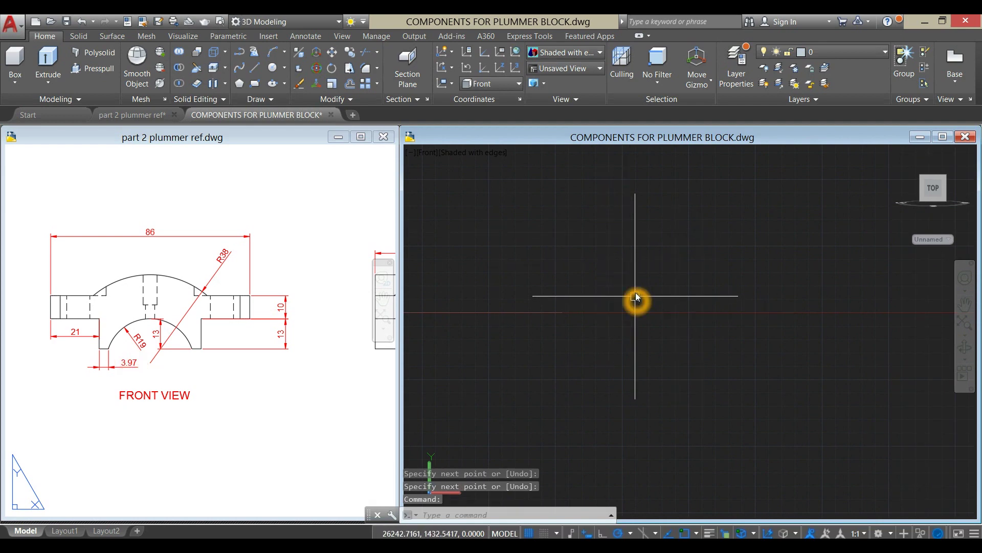
- Start the cap's front profile with a 10-unit vertical line upward from the far end of the reference line
type("l")
key("Return")
left_click(566, 317)
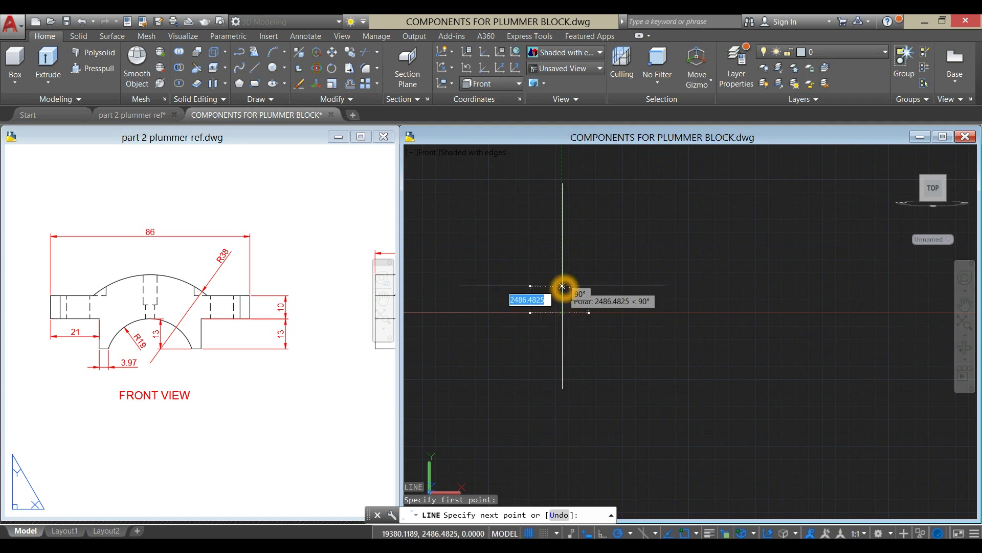
key("Return")
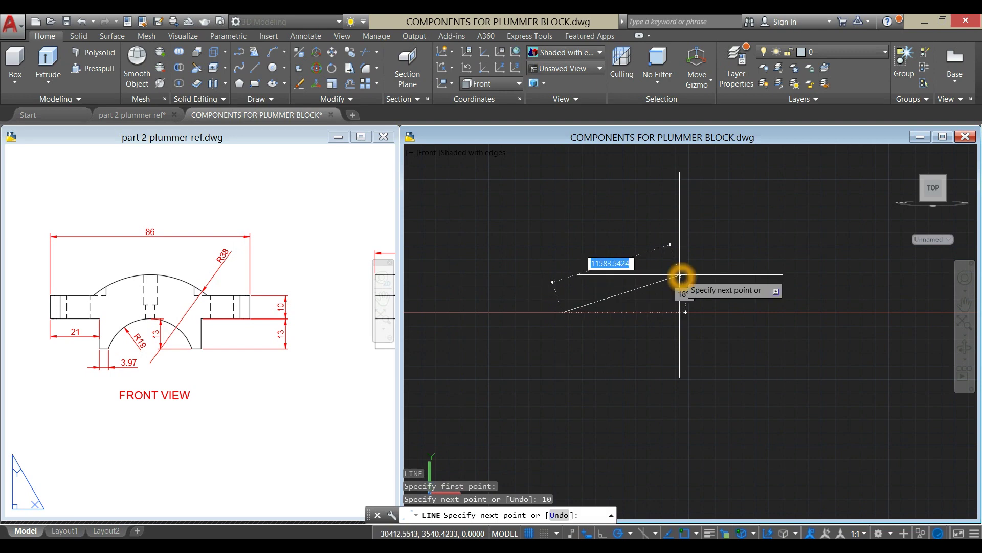
- Continue the profile with an 86-unit horizontal line along positive X from the top of the vertical edge
scroll(706, 289, "down", 2)
middle_click_drag(648, 220, 599, 192)
scroll(588, 212, "up", 2)
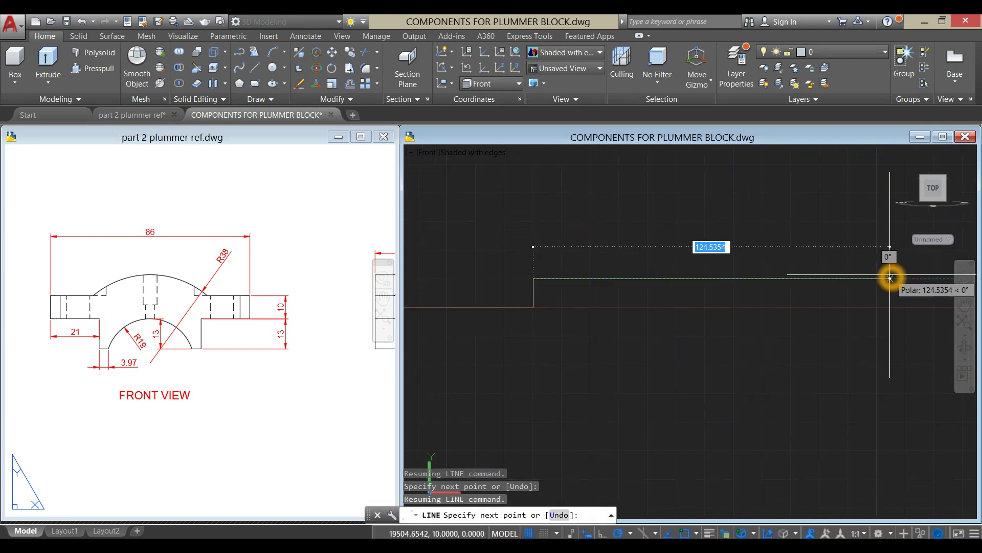
type("86")
key("Return")
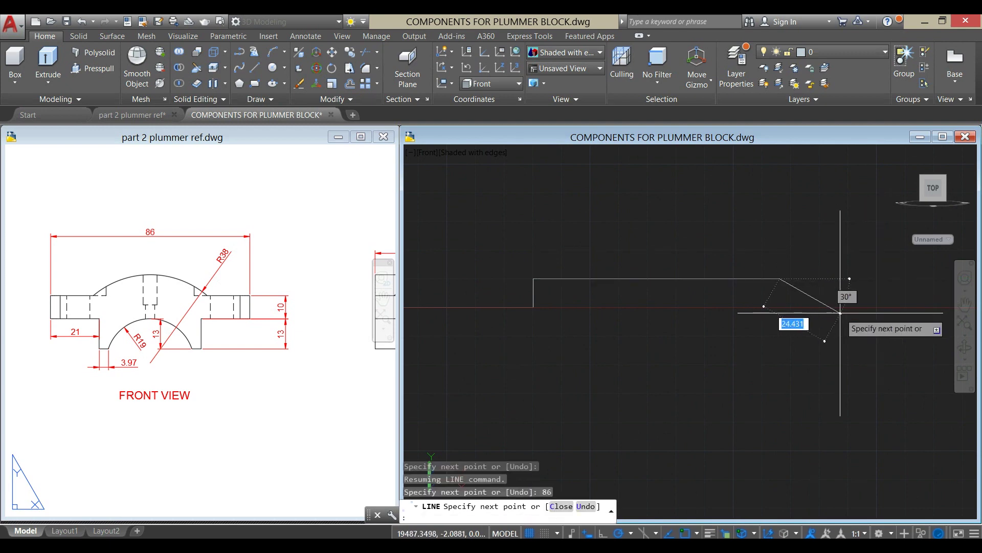
scroll(844, 295, "down", 2)
middle_click_drag(844, 295, 695, 283)
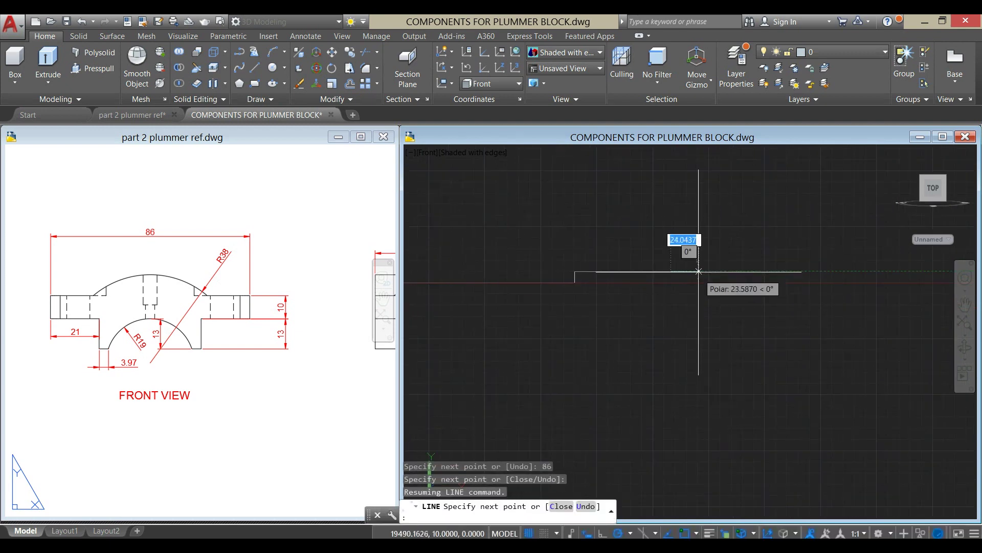
right_click(718, 274)
left_click(731, 282)
- Erase the long horizontal reference line running from the origin to the cap profile
left_click(462, 283)
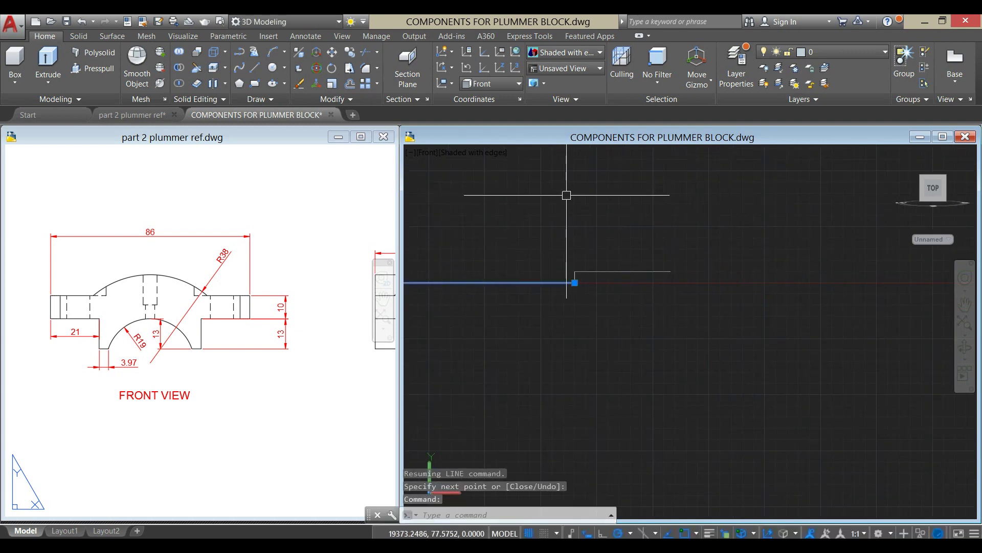
key("Delete")
scroll(544, 298, "up", 3)
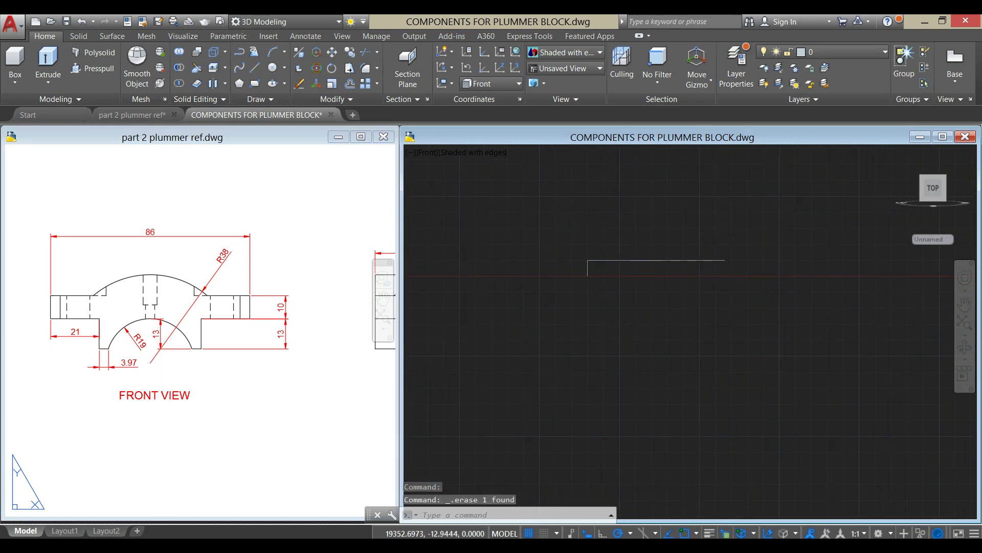
left_click(964, 322)
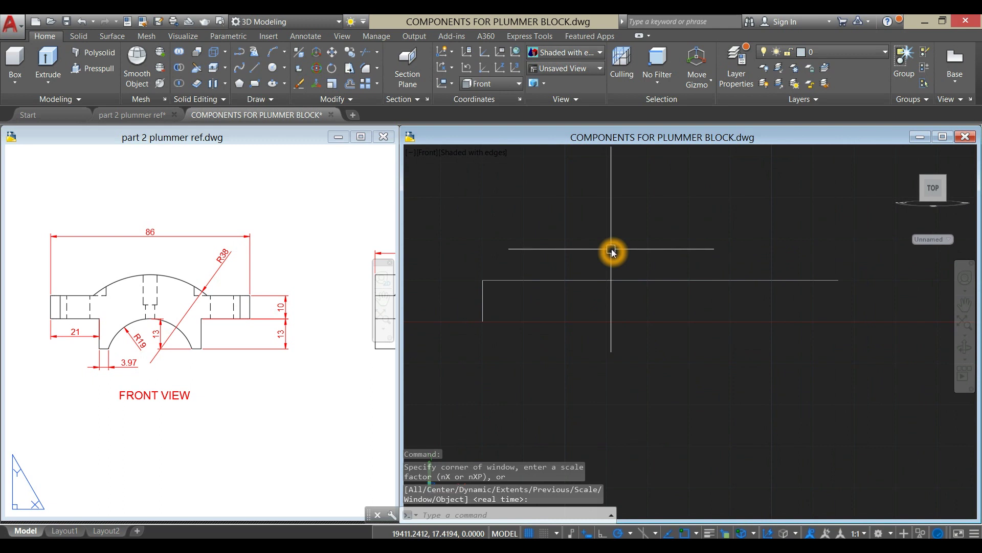
- Draw the profile's lower edge from the bottom of the vertical edge: 21 units along positive X, 13 down, 3.97 along positive X
type("l")
key("Return")
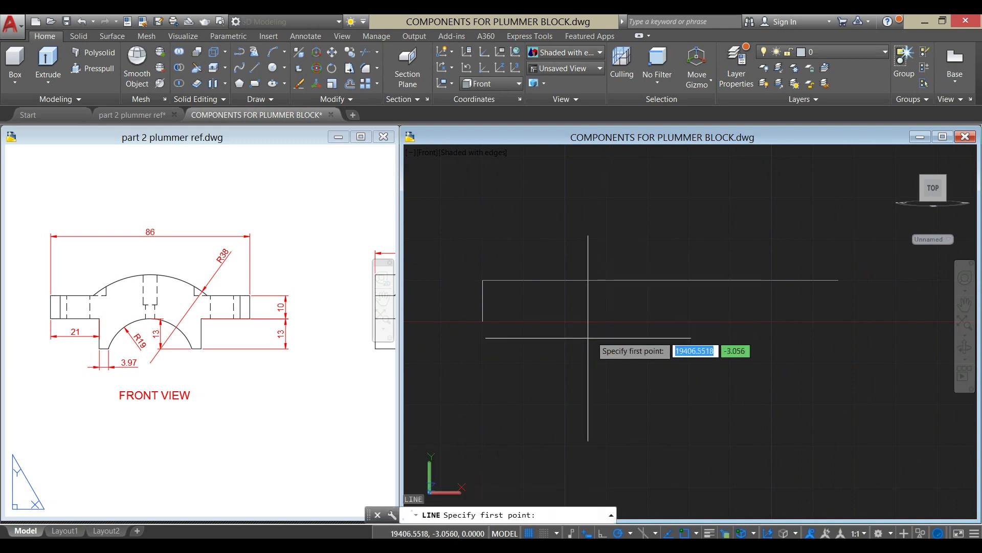
left_click(483, 318)
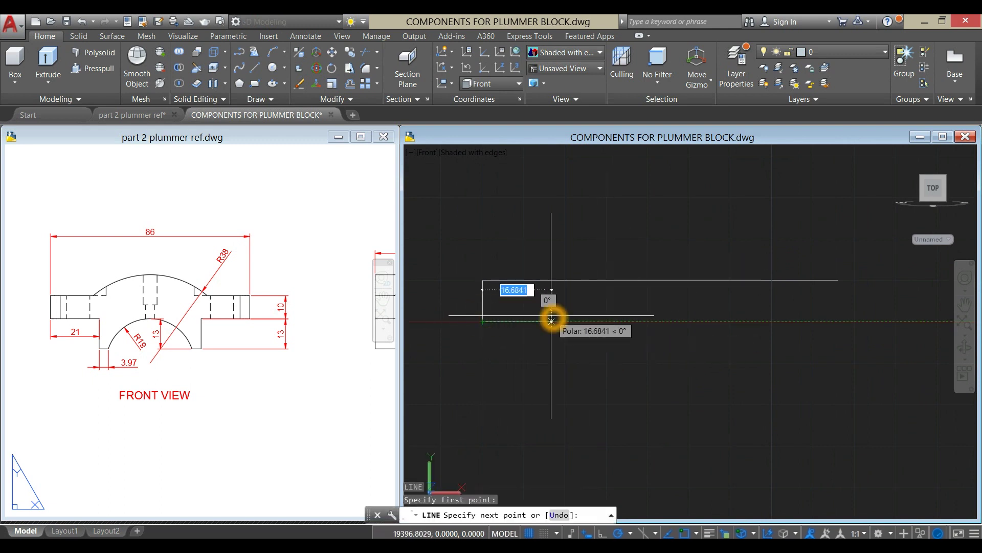
type("21")
key("Return")
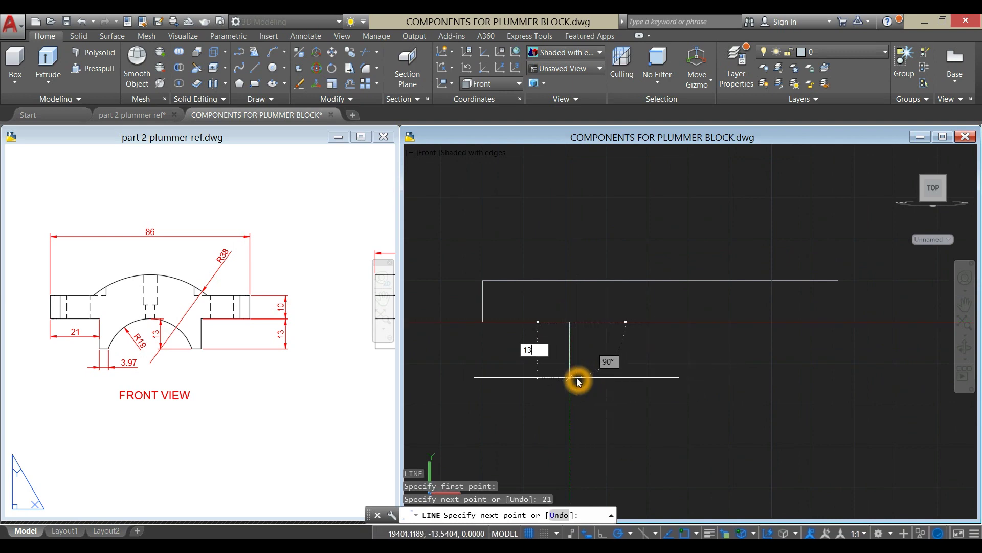
key("Return")
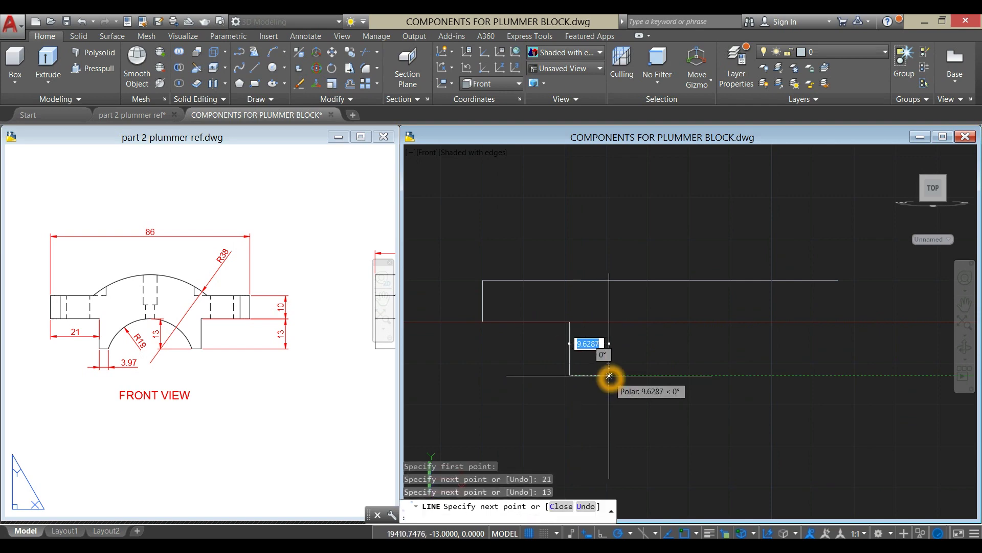
type("3.9")
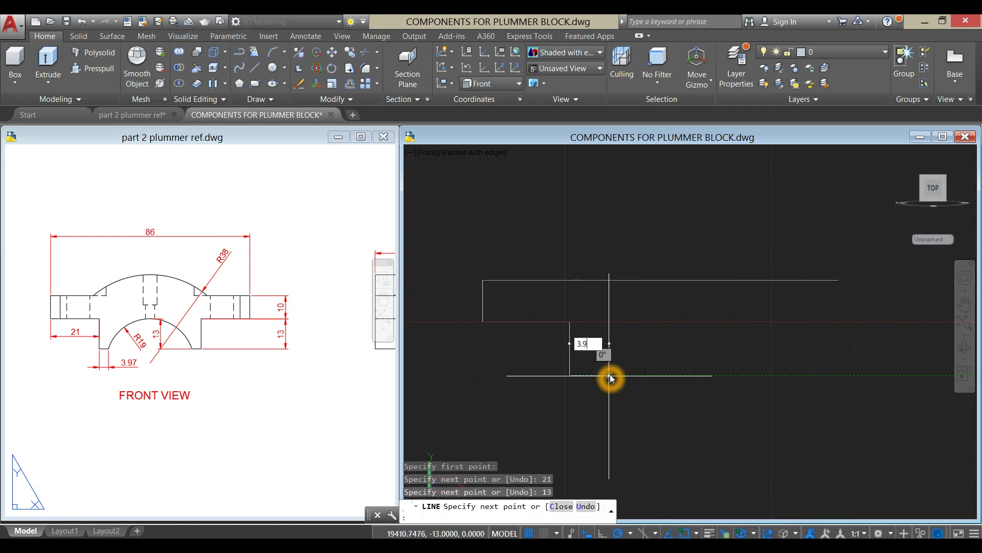
type("7")
key("Return")
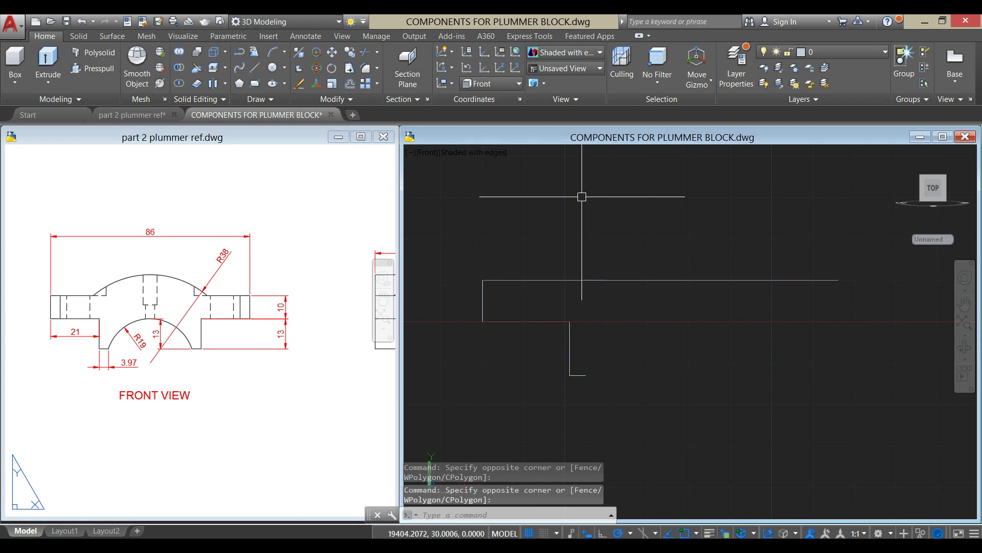
- Mirror the vertical edge and the three stepped lower lines about a vertical line through the top edge's midpoint, keeping the originals
left_click_drag(582, 196, 571, 230)
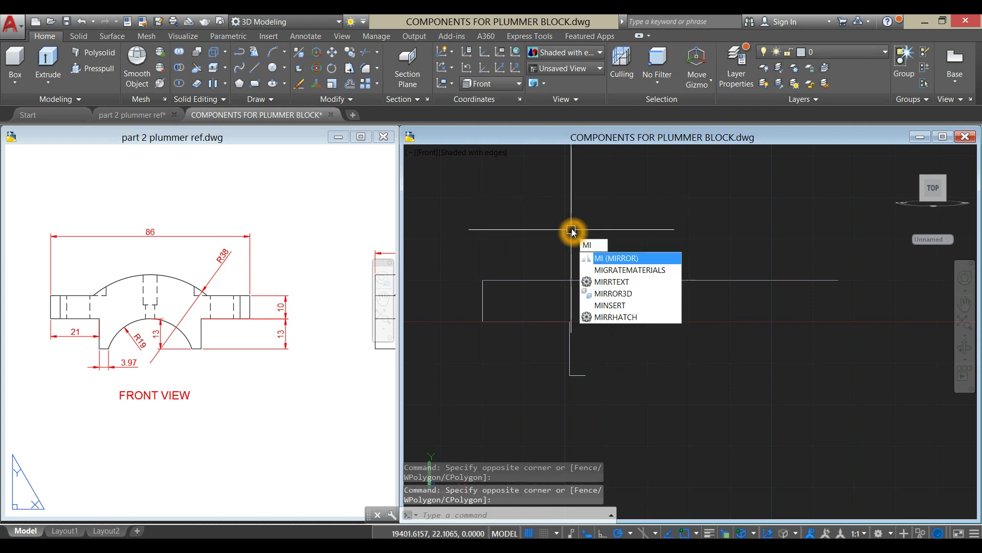
key("Return")
left_click(463, 255)
left_click(629, 400)
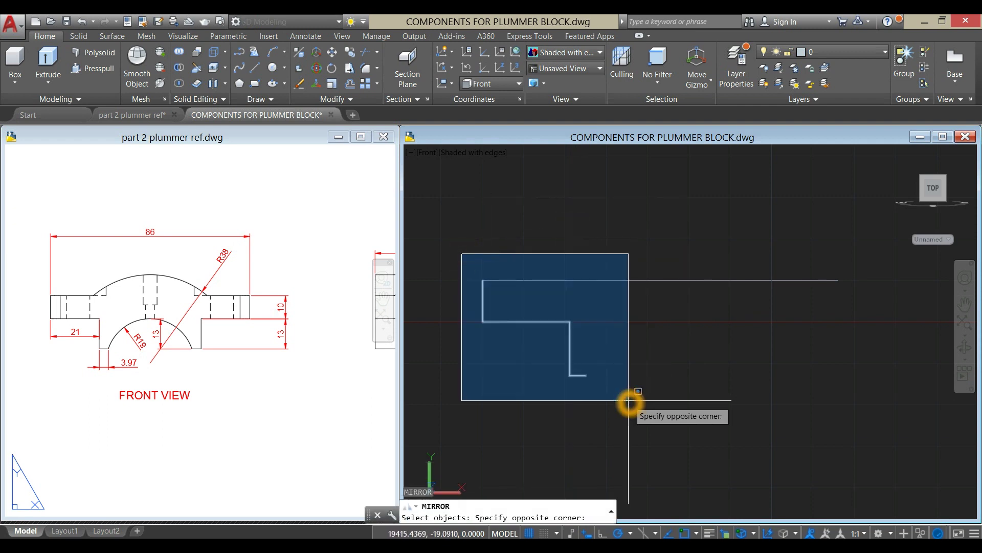
right_click(636, 219)
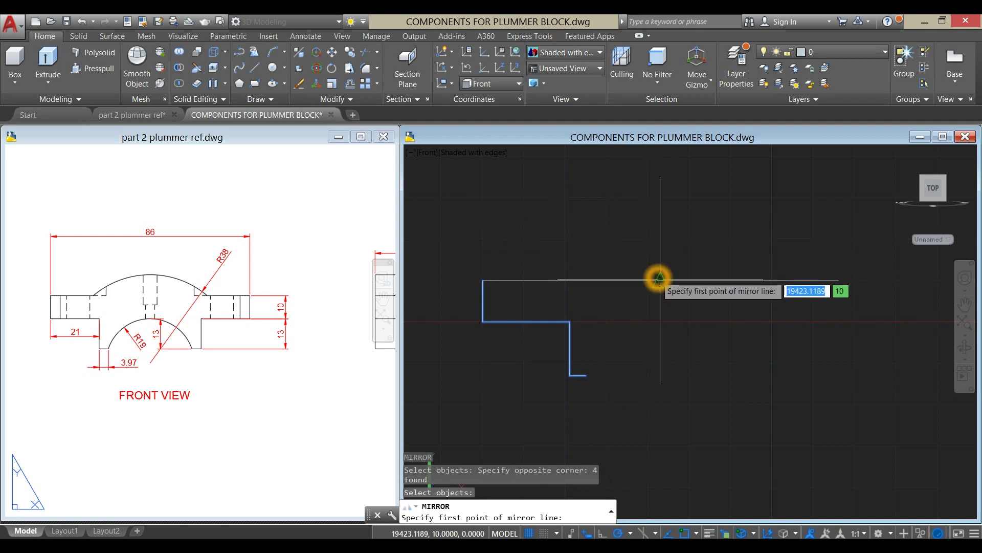
left_click(660, 278)
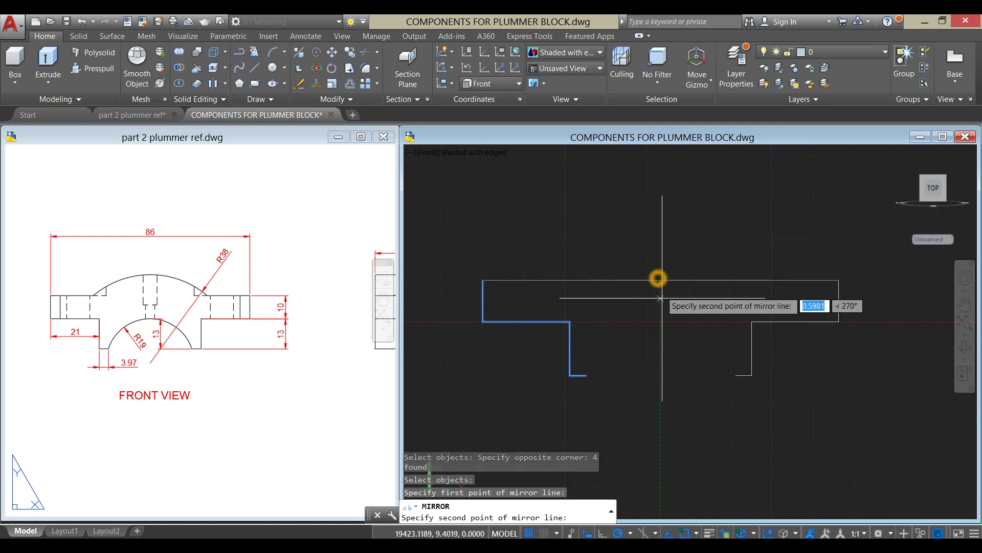
left_click(661, 413)
left_click(691, 459)
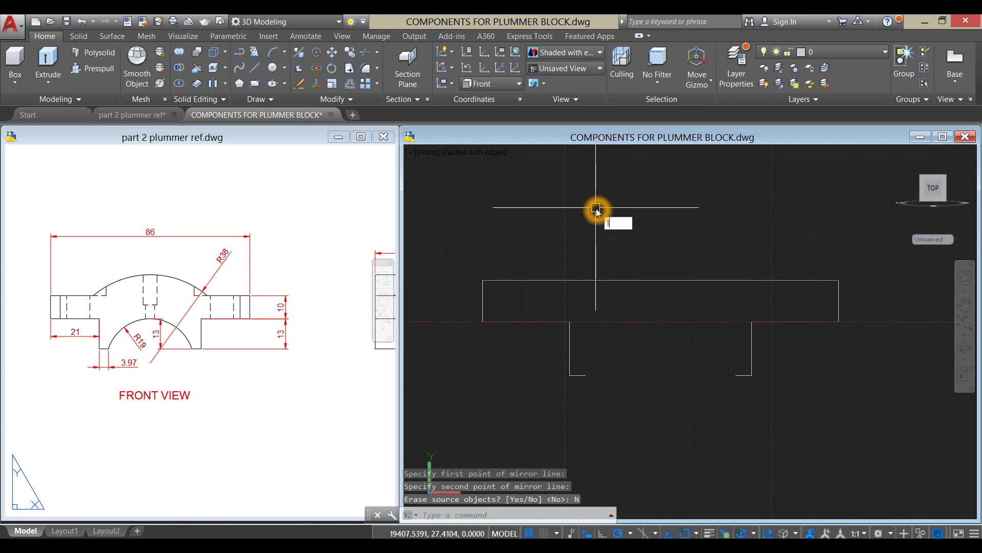
- Draw a 13-unit vertical construction line upward from the point midway between the inner ends of the two feet
type("L")
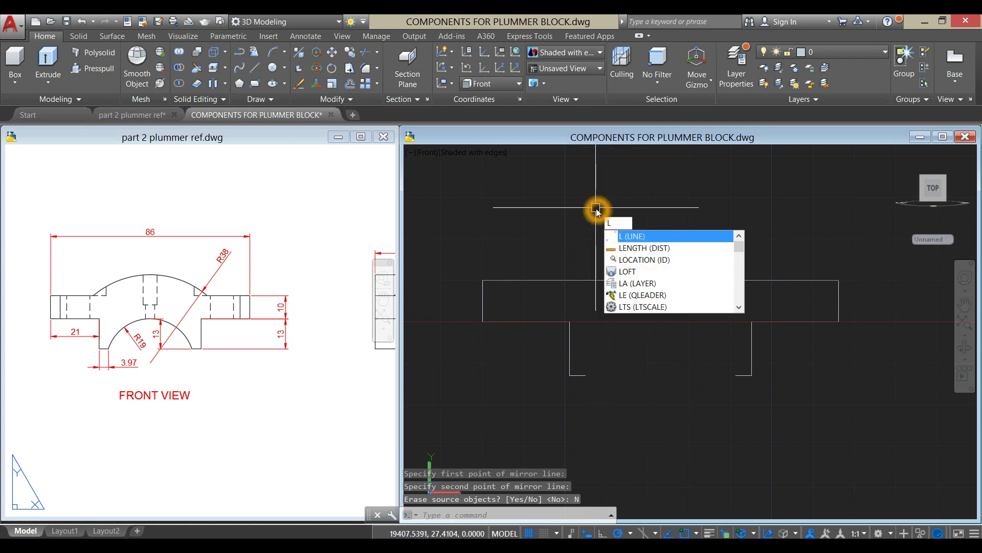
key("Return")
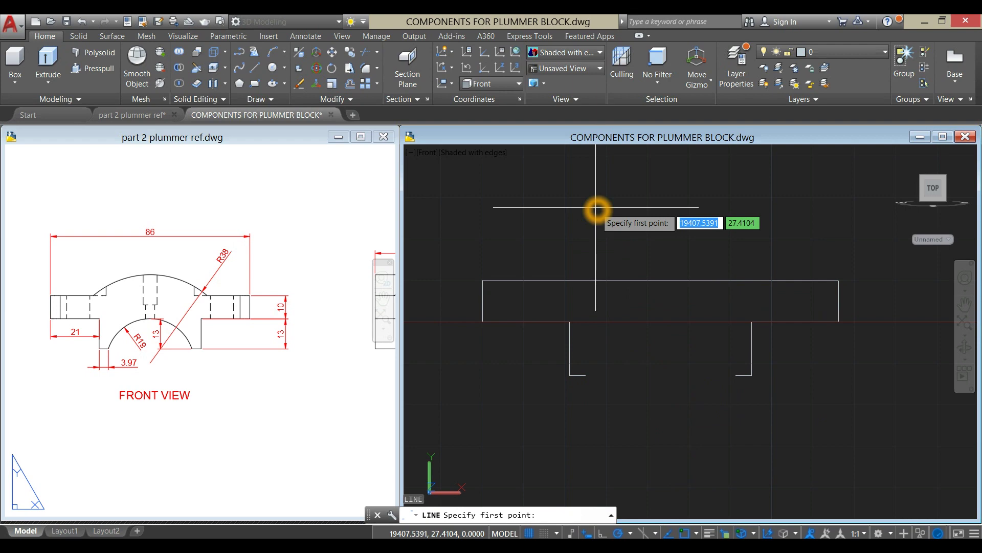
right_click(597, 210, "shift")
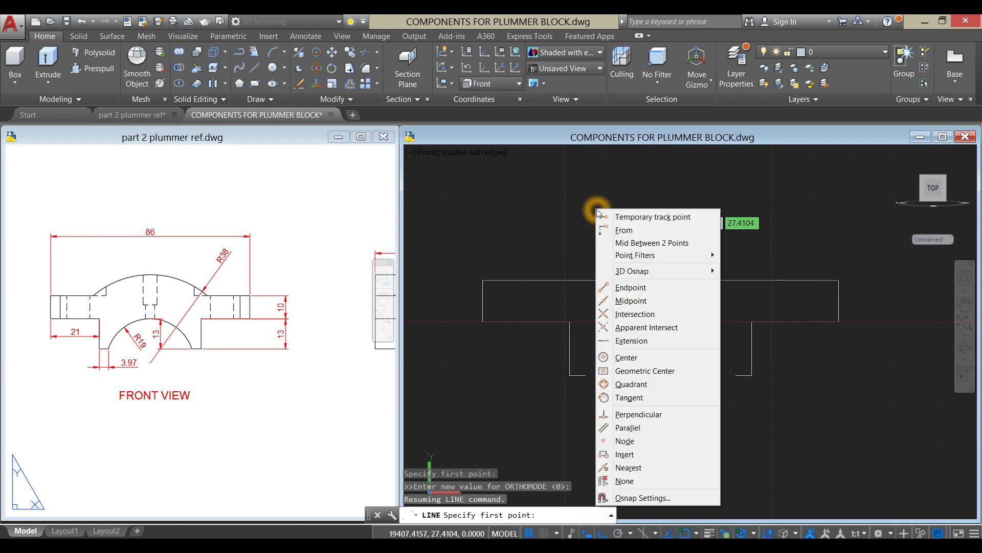
left_click(640, 244)
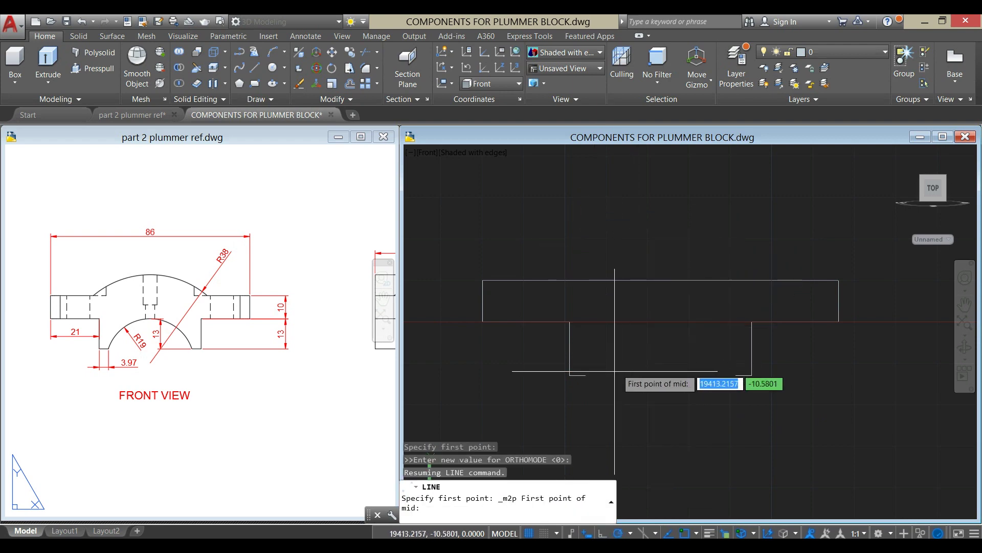
left_click(589, 378)
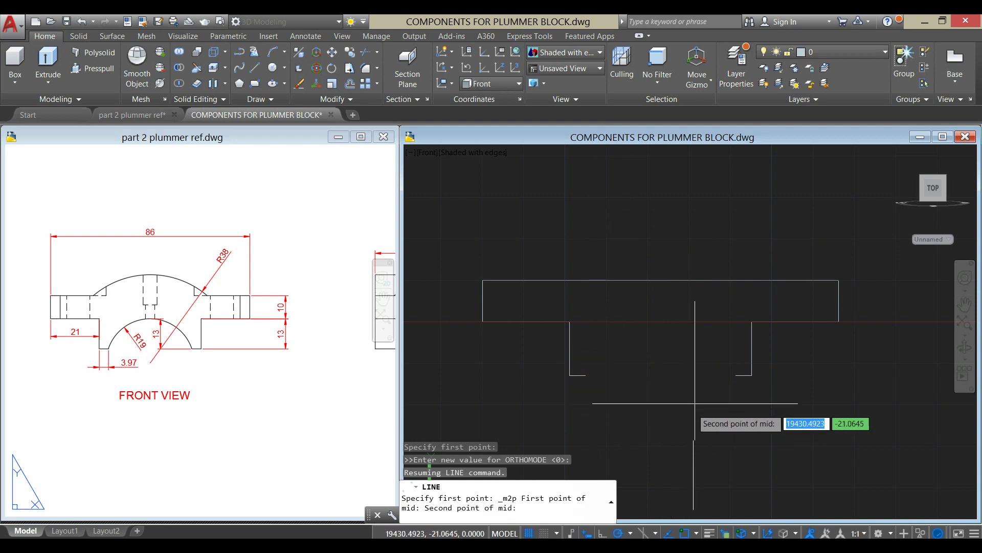
left_click(735, 375)
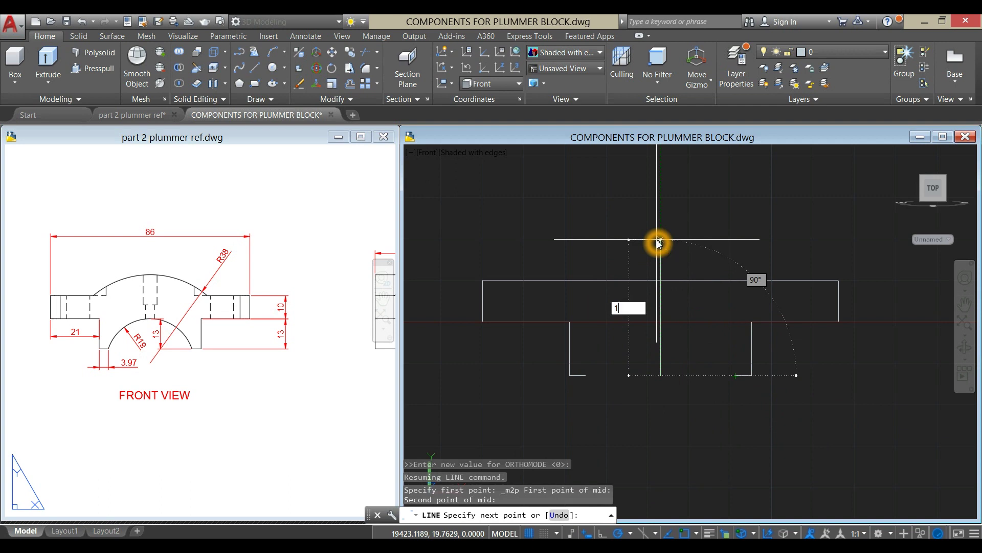
key("Return")
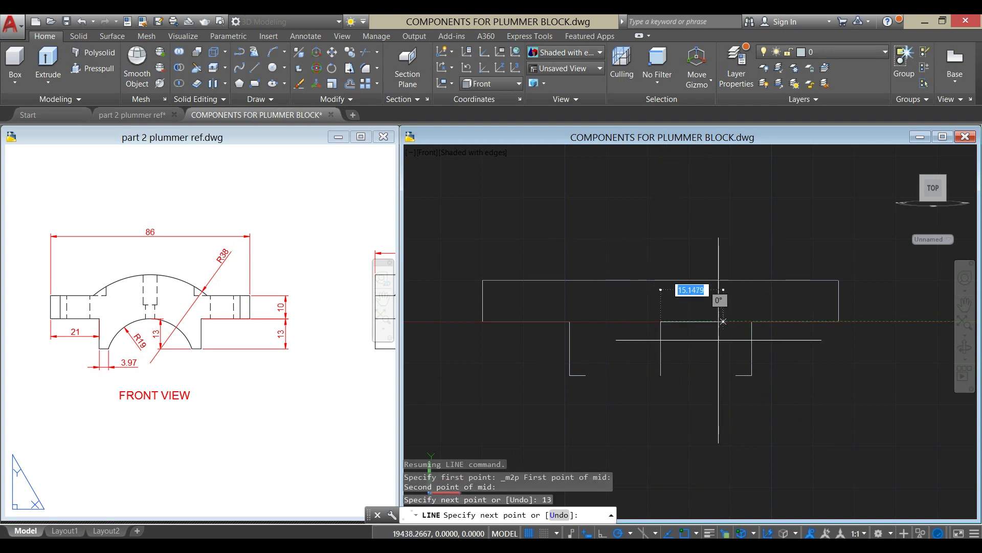
right_click(660, 251)
left_click(675, 259)
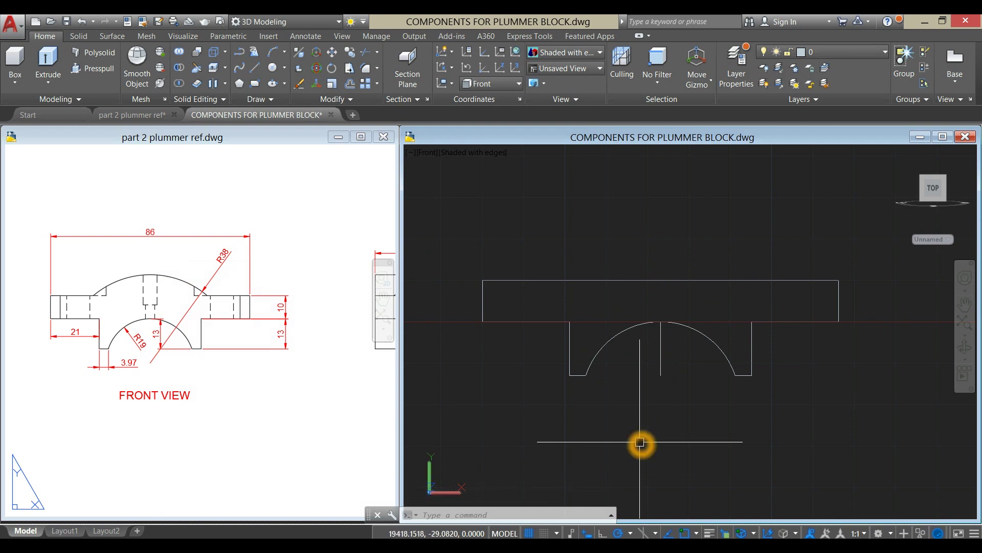
- Offset the inner bore arc outward by 19 units for the cap's outer arc
key("Return")
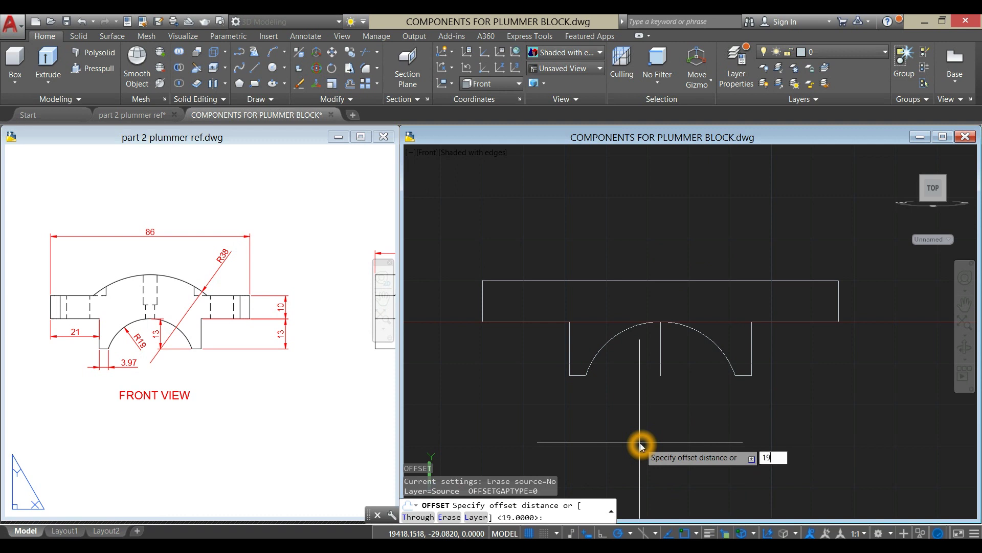
key("Return")
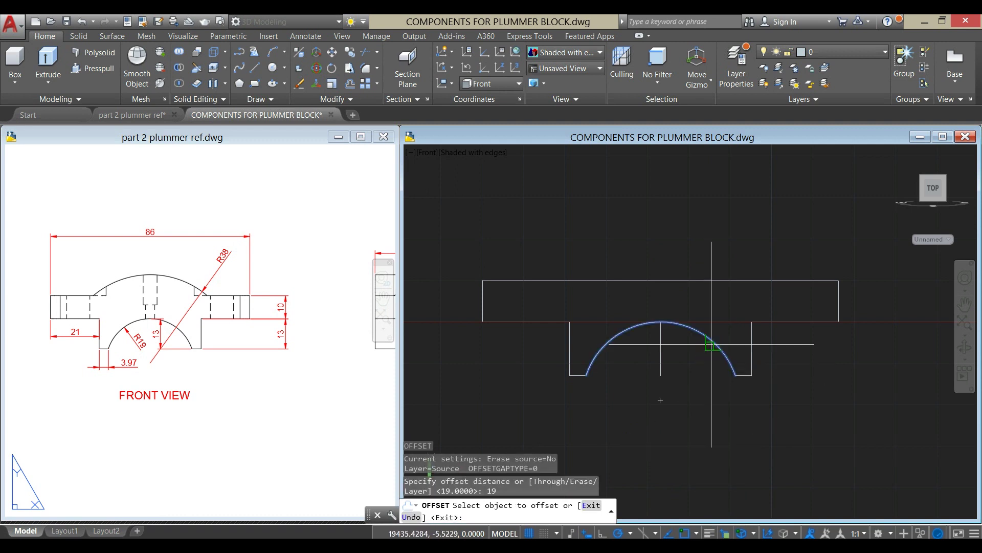
left_click(705, 343)
left_click(759, 218)
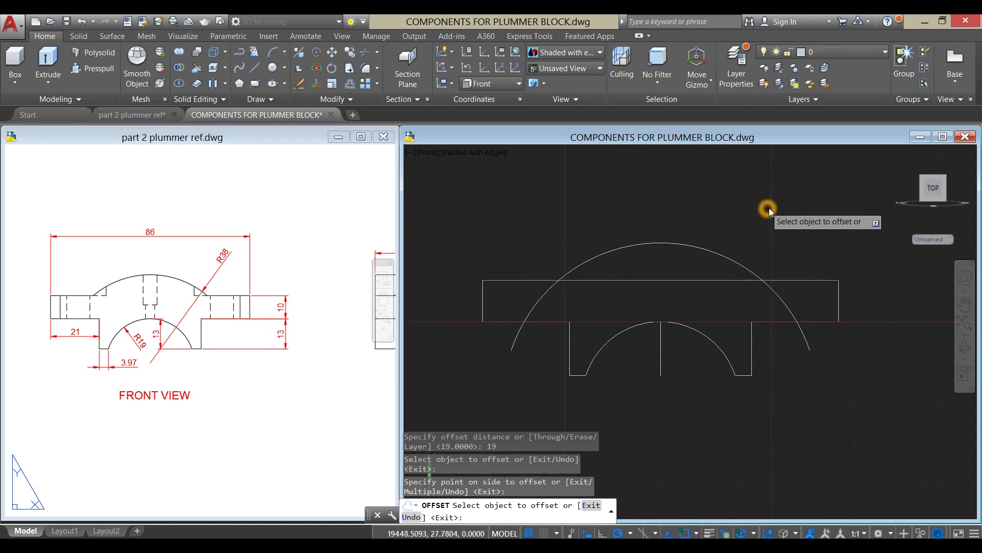
right_click(765, 209)
left_click(791, 215)
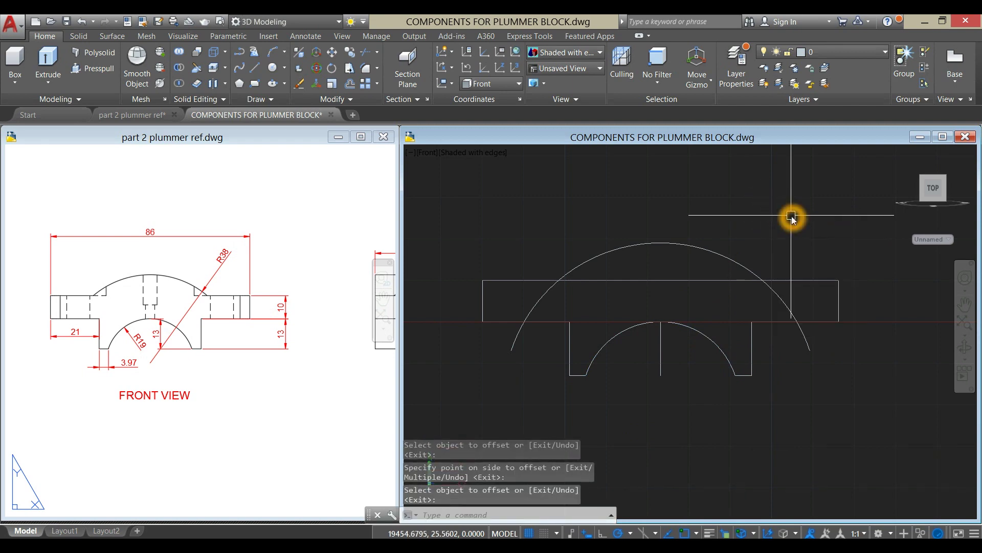
- Trim both ends of the outer arc back to the flange's top edge, using all objects as cutting edges
type("tr")
key("Return")
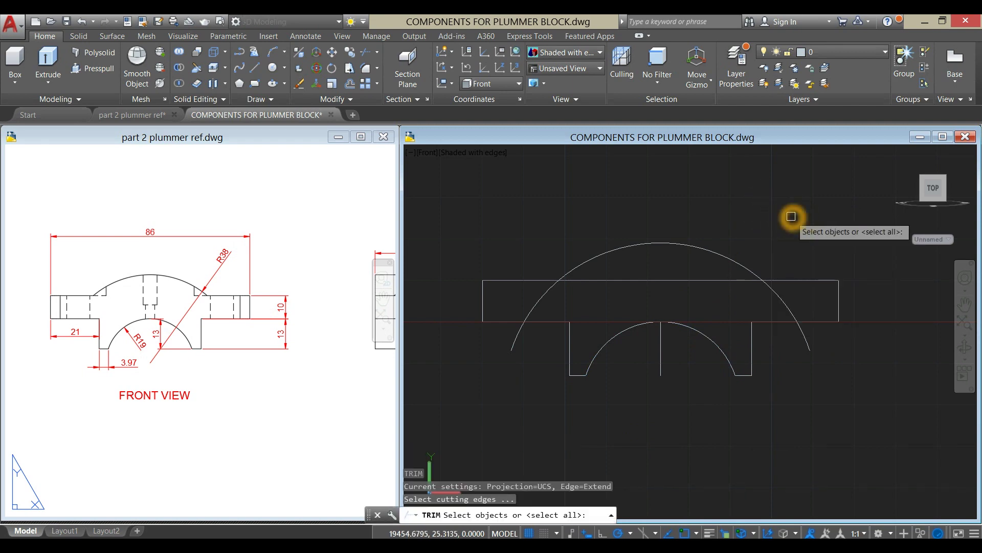
key("Return")
left_click(809, 344)
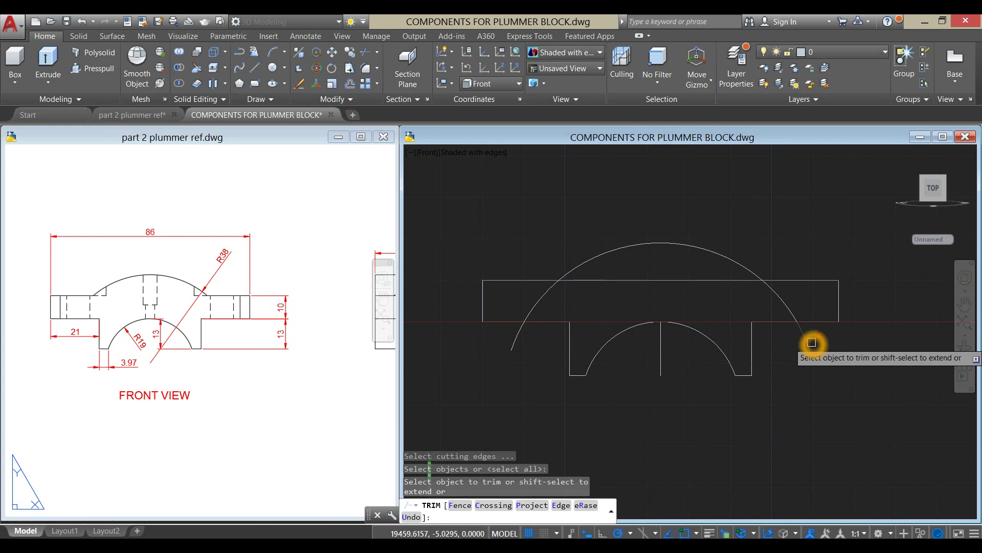
left_click(786, 306)
left_click(520, 345)
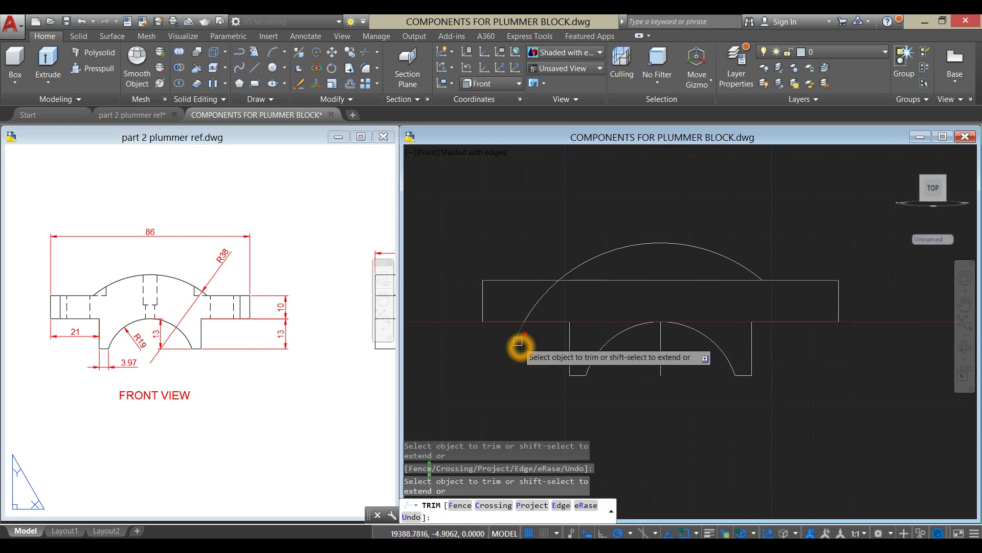
left_click(544, 301)
- Trim away the middle part of the top edge that spans beneath the outer arc
left_click(674, 280)
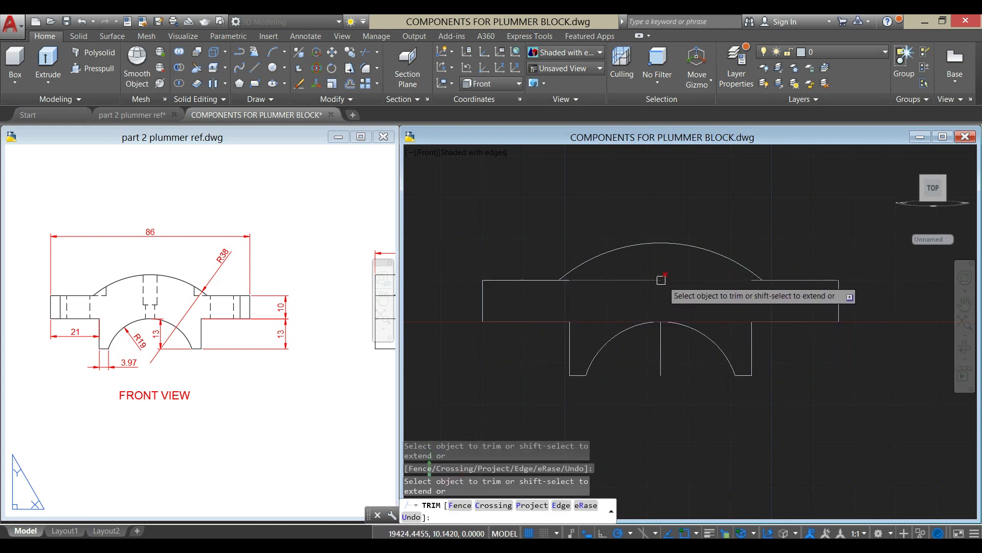
scroll(564, 281, "up", 3)
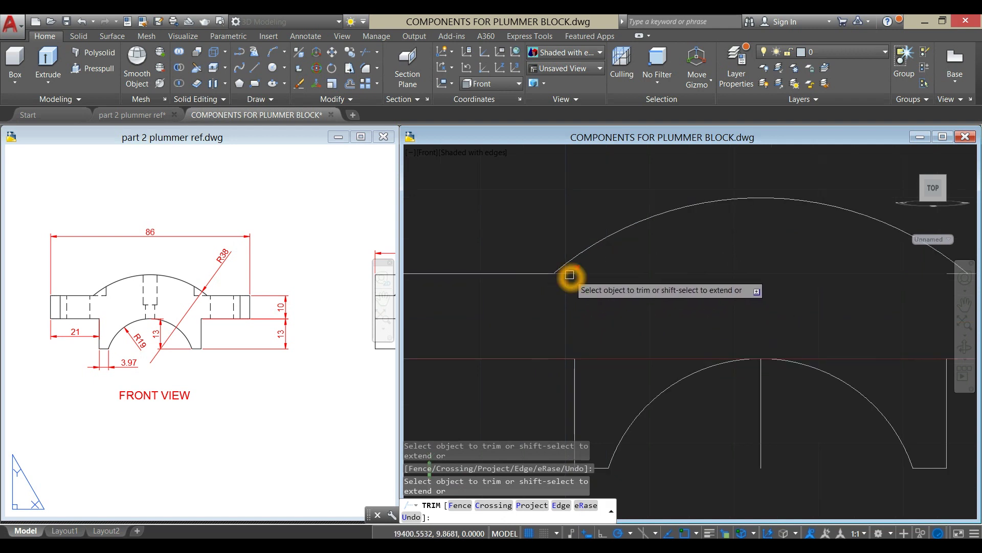
scroll(608, 279, "down", 3)
scroll(738, 267, "up", 4)
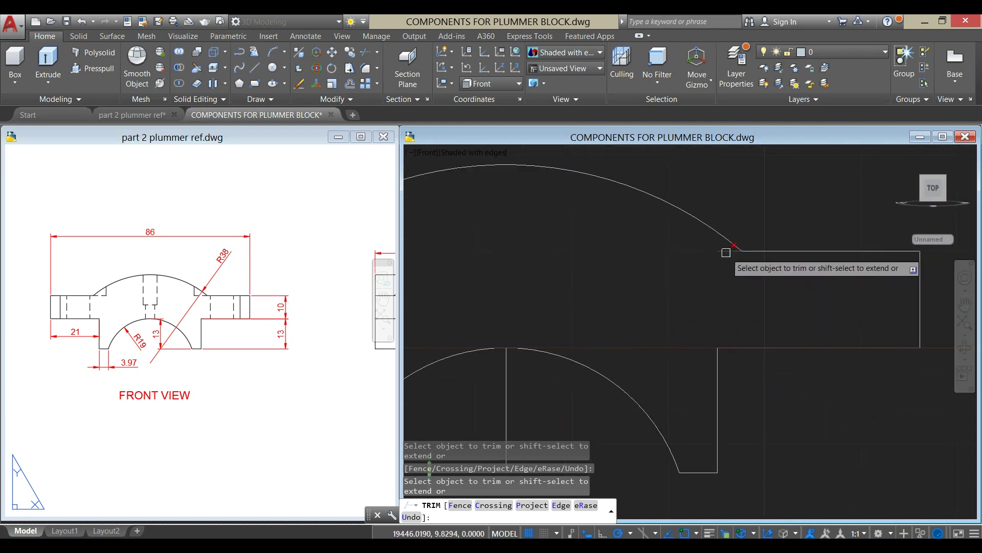
scroll(731, 247, "down", 4)
right_click(747, 212)
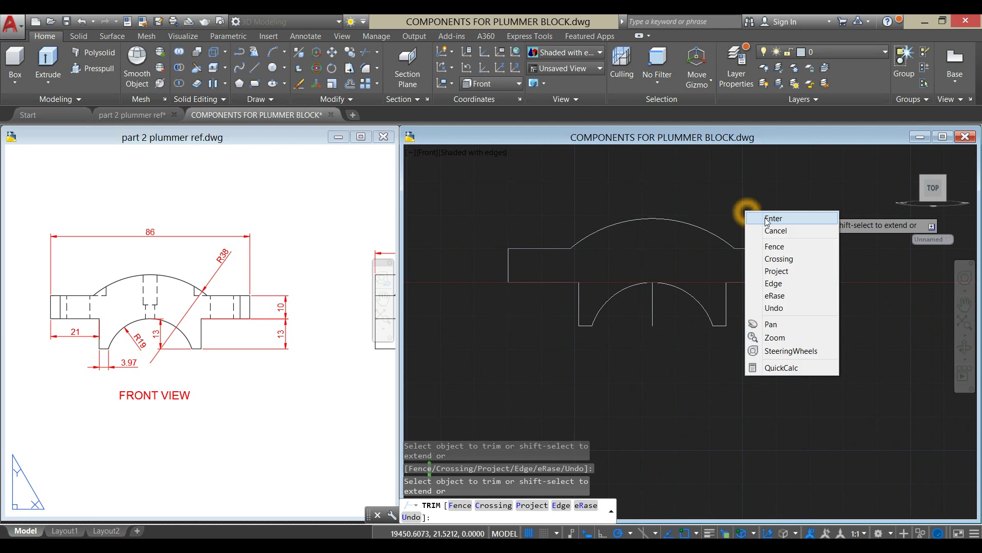
left_click(770, 217)
- Erase the vertical construction line at the profile's centre and join all the profile's lines and arcs into one polyline
left_click(654, 315)
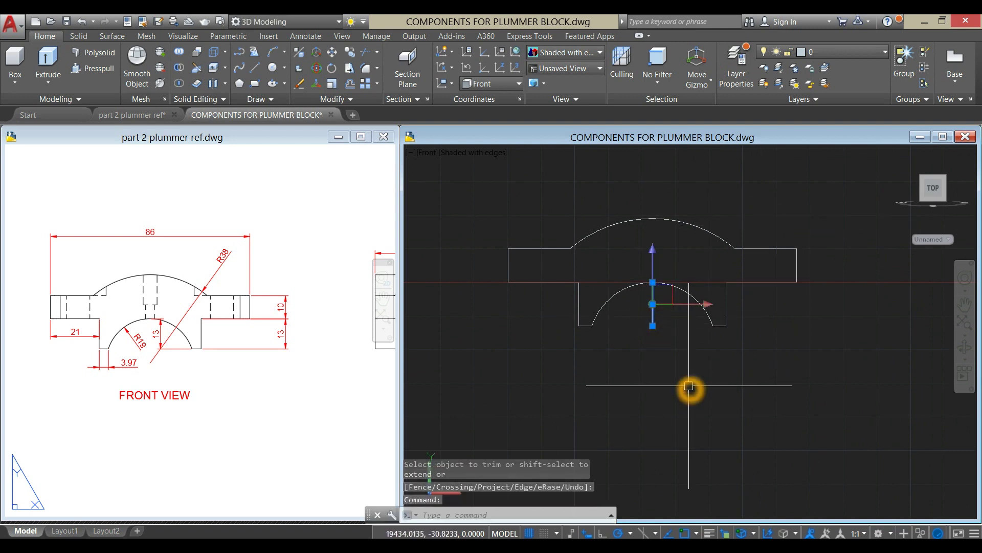
key("Delete")
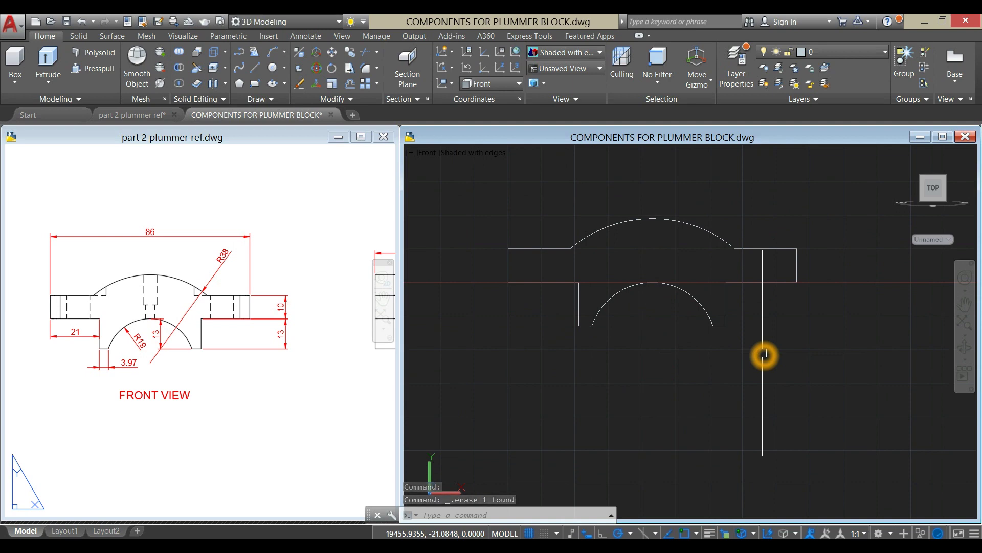
type("join")
key("Return")
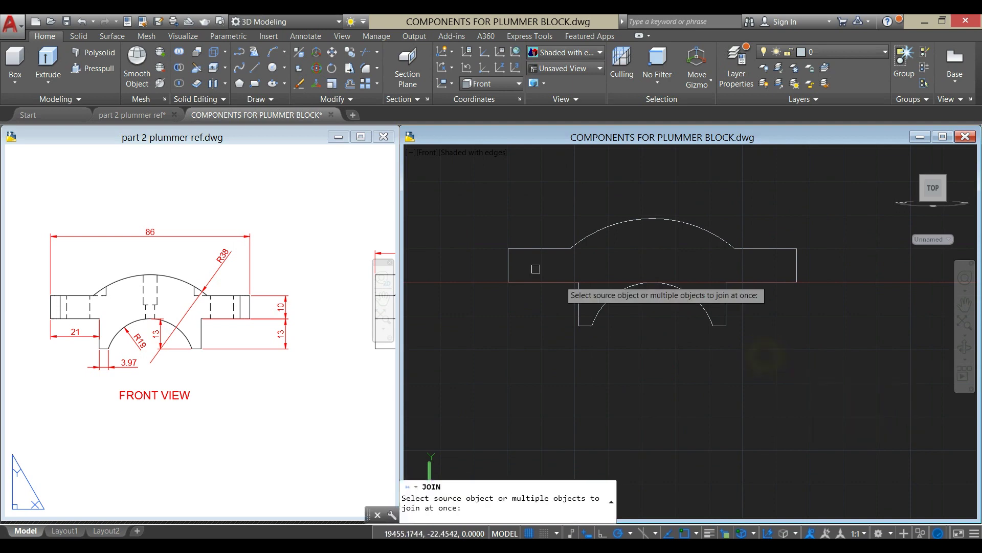
left_click(450, 169)
left_click(870, 379)
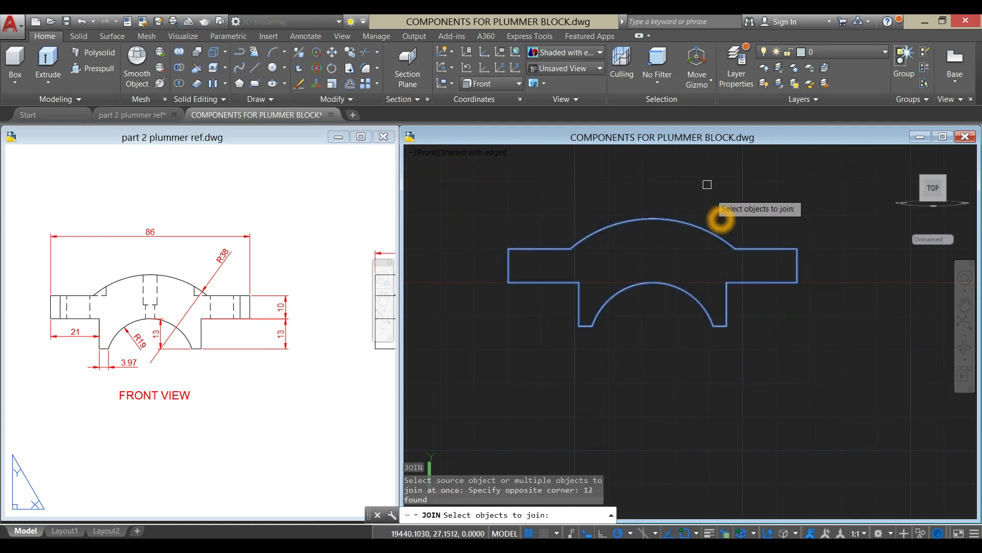
key("Return")
left_click(704, 218)
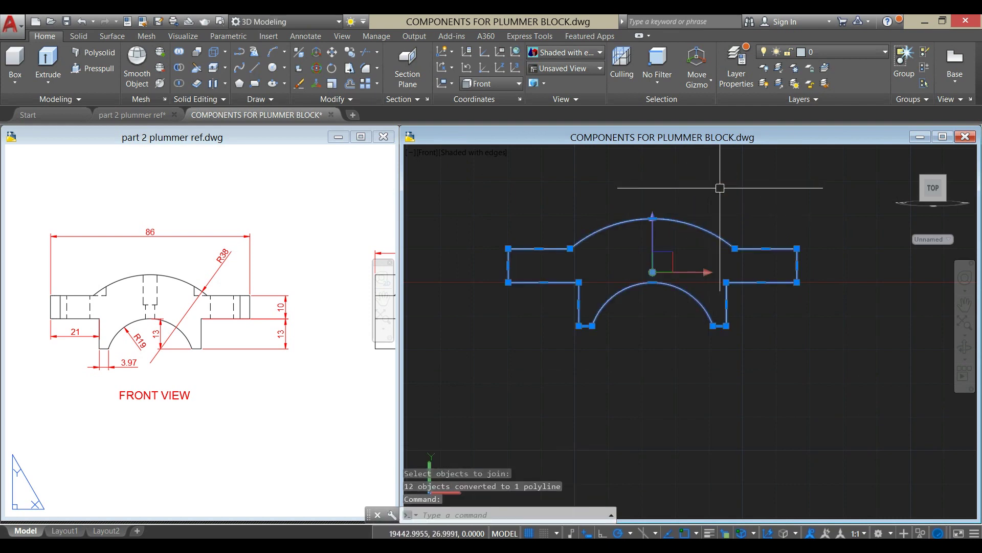
- Extrude the cap's closed front profile by 37 units, the depth given in the reference drawing's top view
key("Escape")
left_click(226, 427)
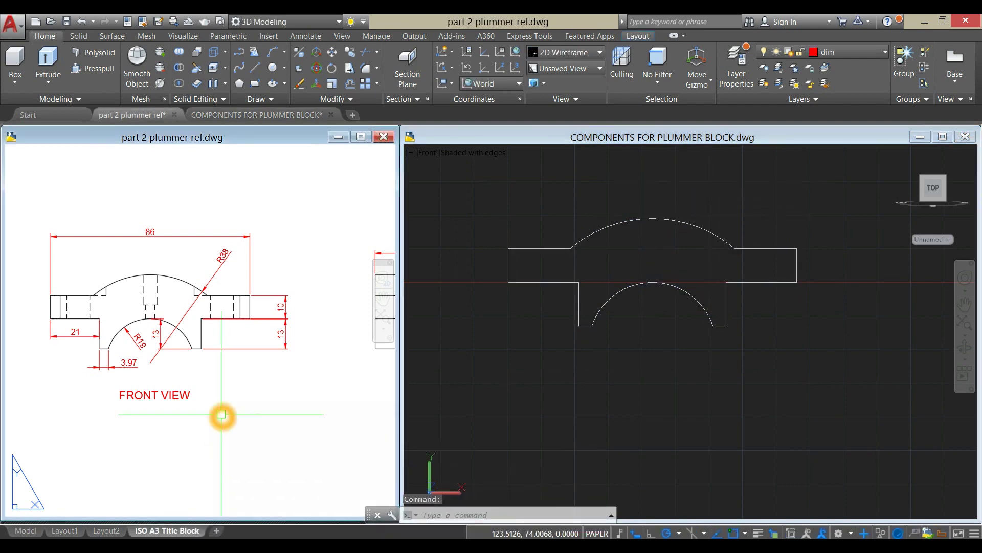
scroll(221, 413, "down", 2)
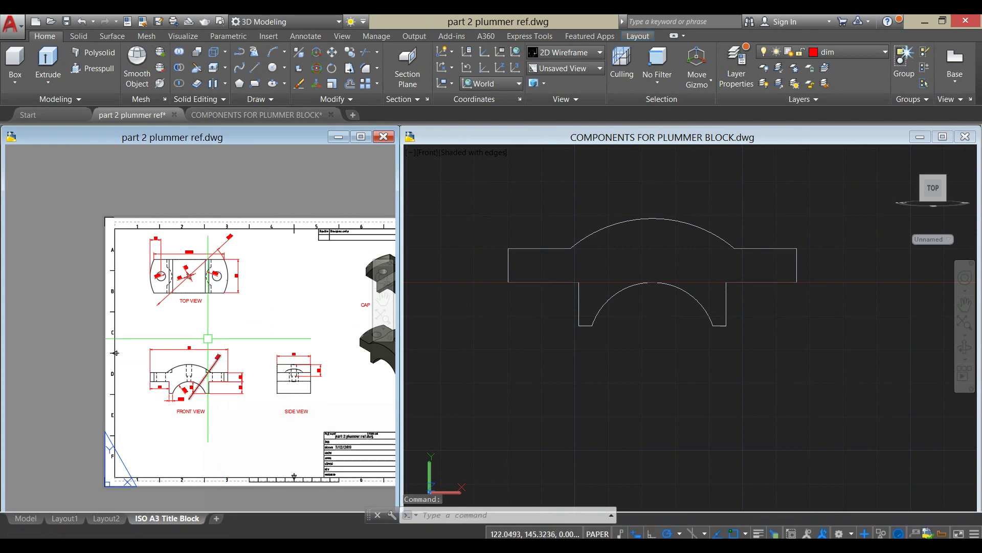
scroll(223, 302, "up", 4)
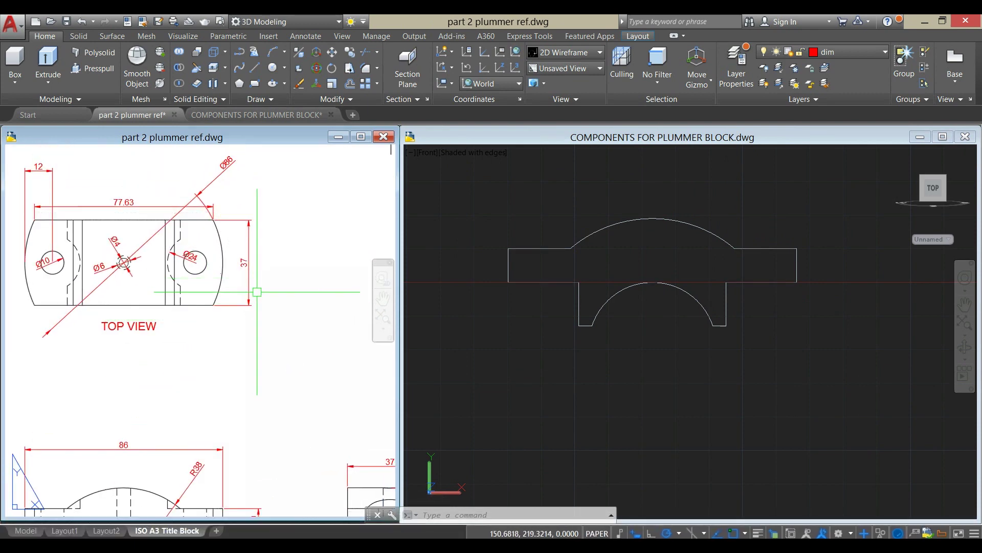
left_click(551, 353)
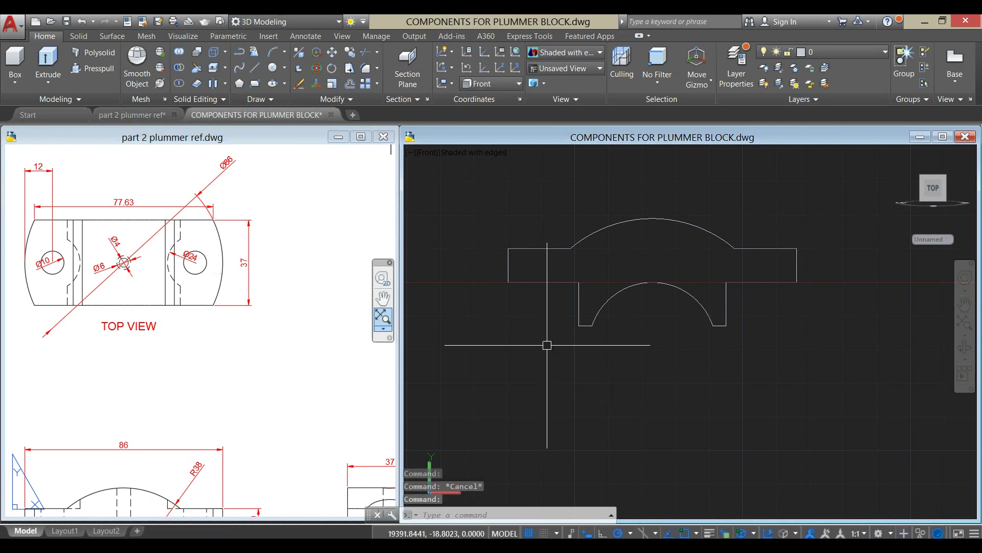
left_click(55, 59)
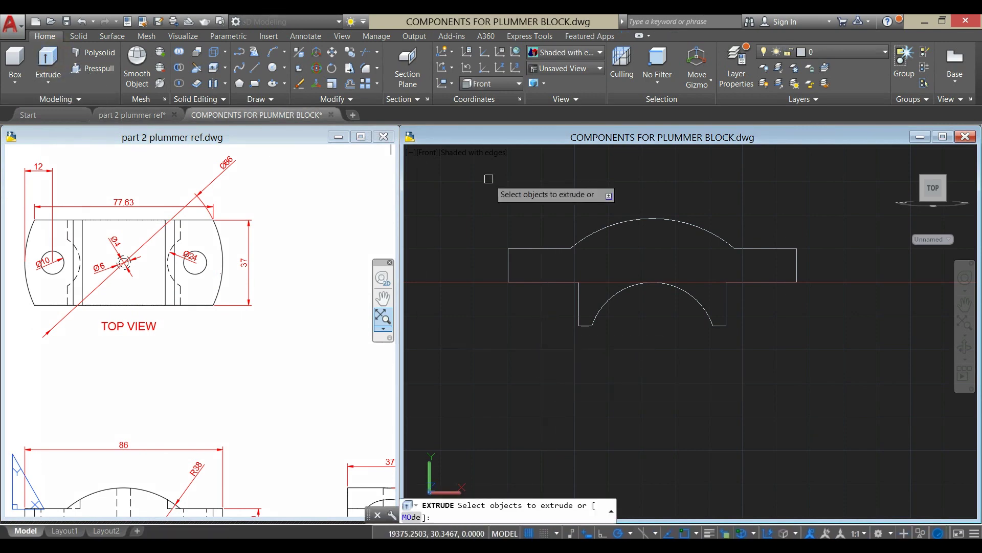
left_click(558, 240)
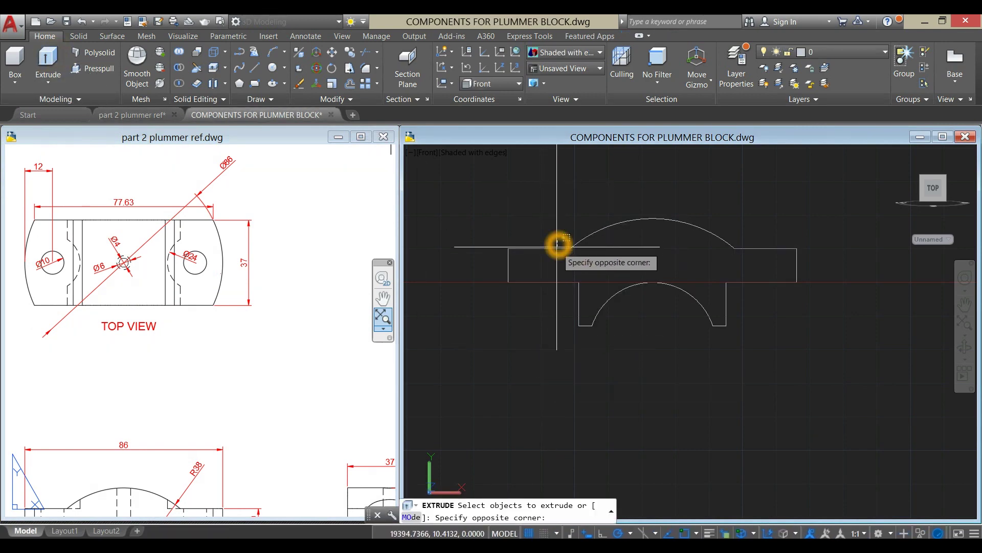
left_click(560, 247)
left_click(573, 248)
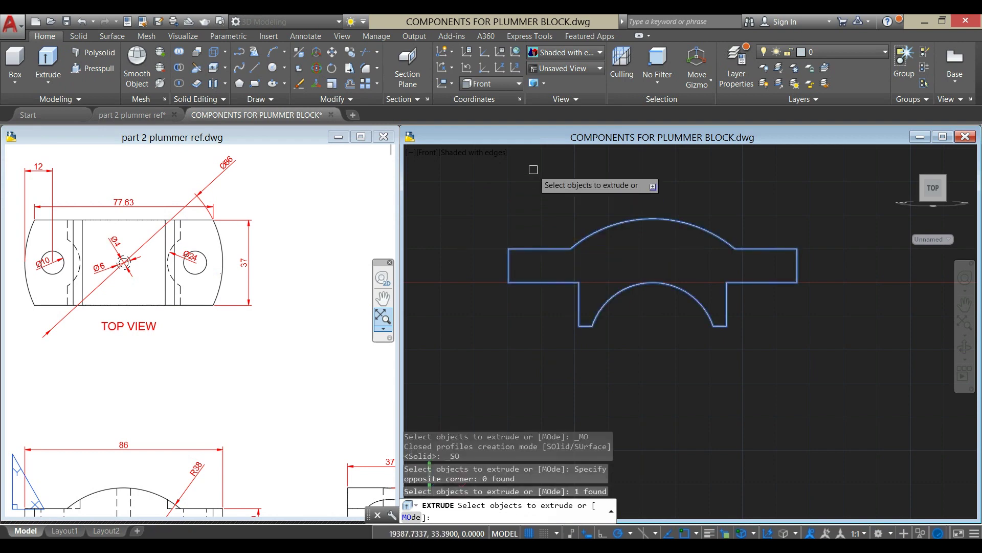
right_click(533, 171)
left_click(564, 186)
mouse_move(565, 197)
middle_mouse_down("shift")
mouse_move(592, 235)
mouse_move(574, 221)
mouse_move(818, 307)
mouse_move(578, 185)
middle_mouse_up("shift")
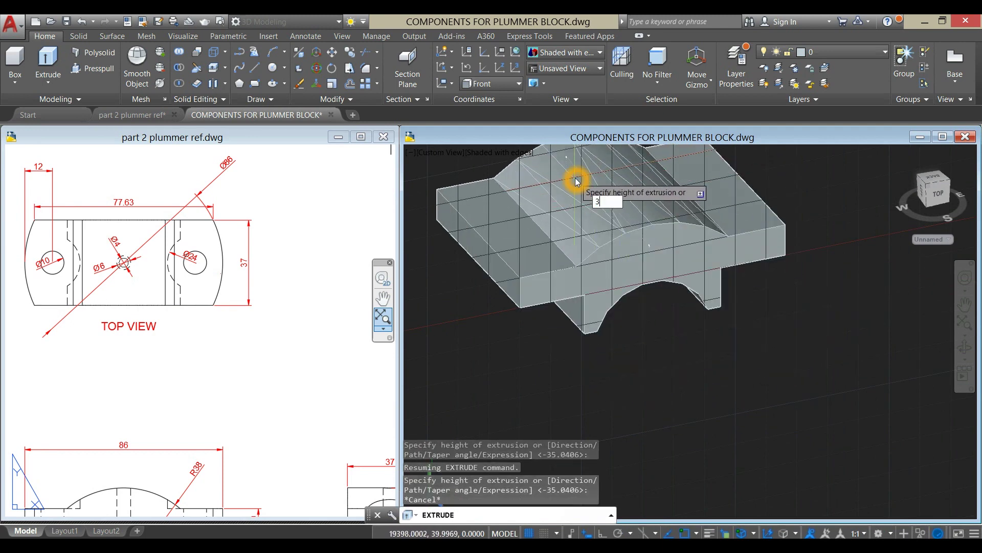
key("Return")
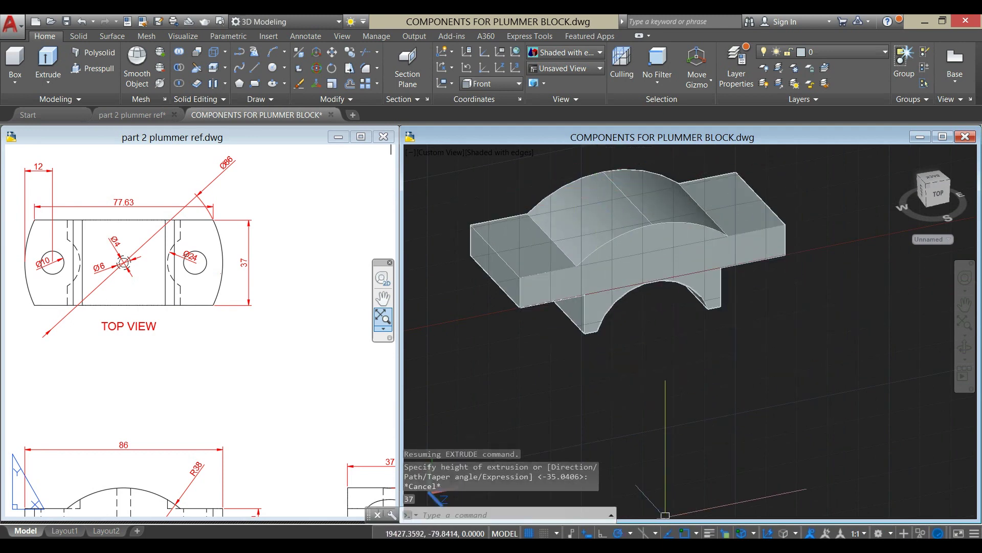
- Turn off the grid and undo the last circle and view changes
left_click(529, 533)
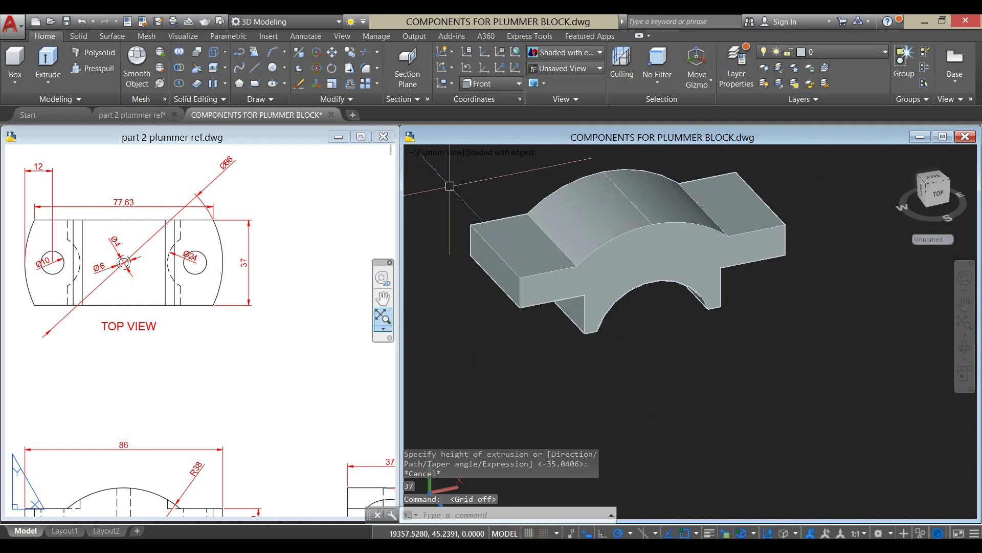
key("ctrl+z")
key("ctrl+z")
key("ctrl+z")
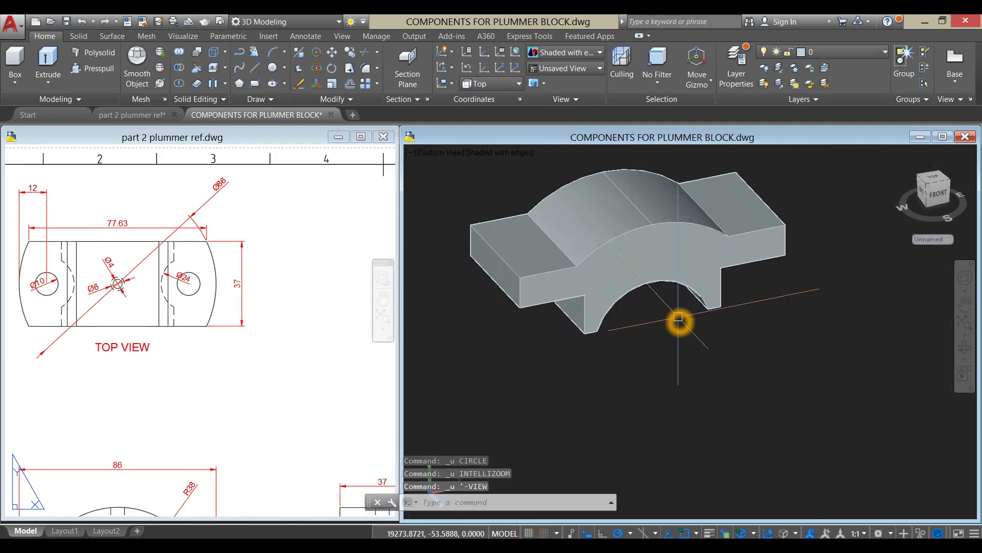
- Draw an 86-unit diameter circle centred on the cap in the top view
left_click(451, 158)
left_click(462, 180)
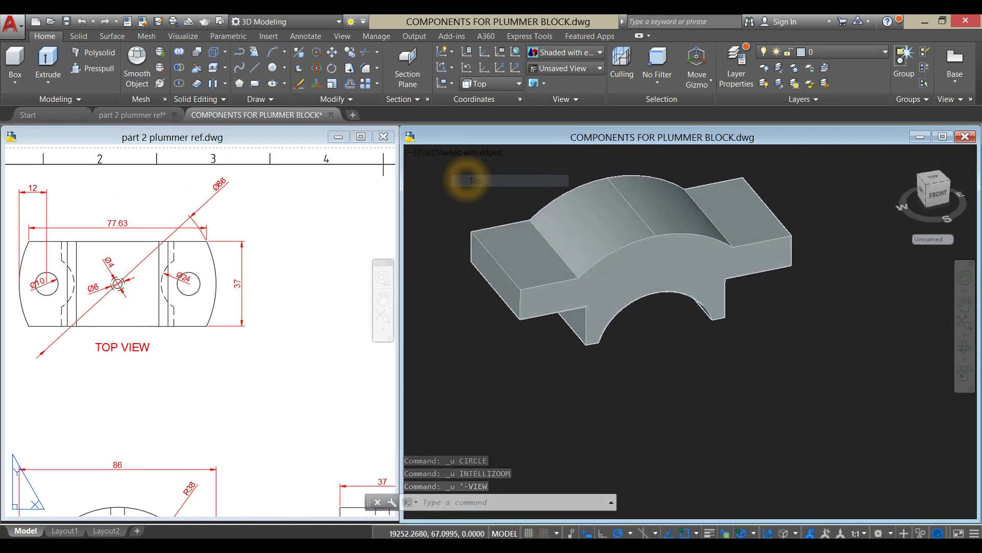
left_click(679, 214)
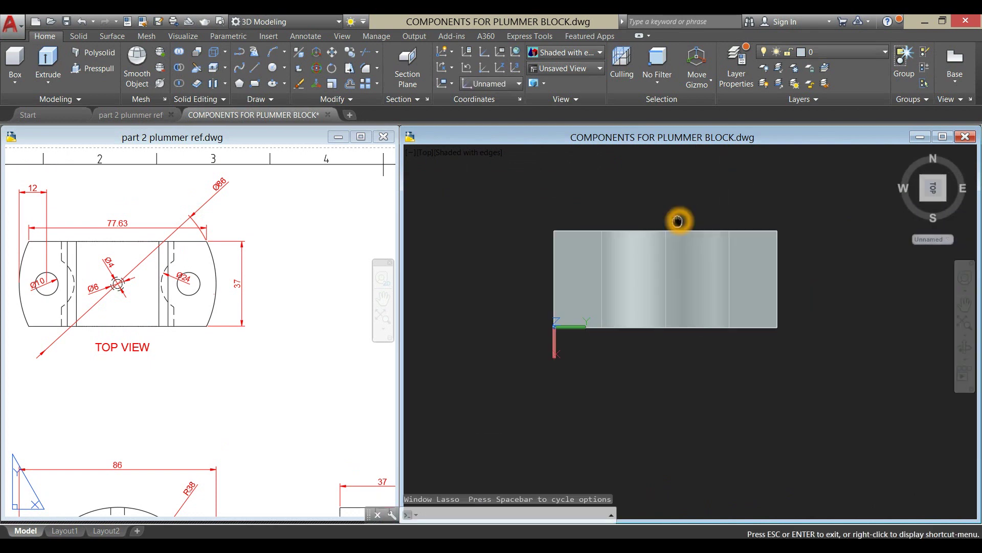
scroll(679, 212, "up", 2)
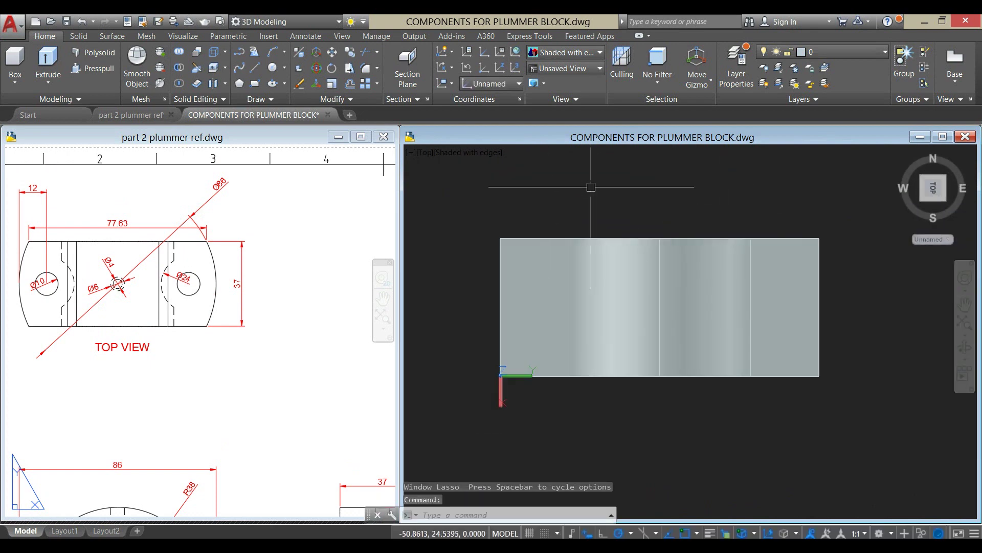
key("Return")
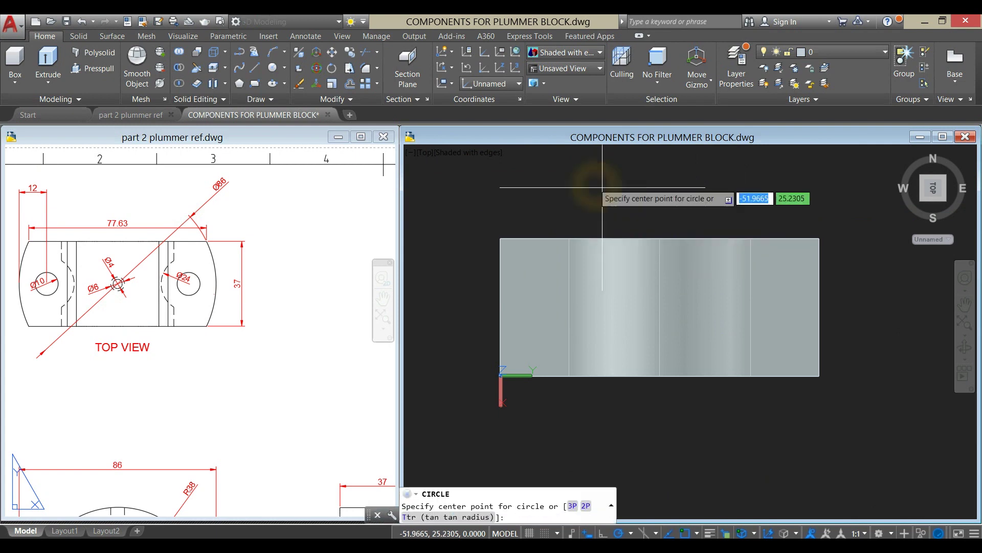
left_click(660, 307)
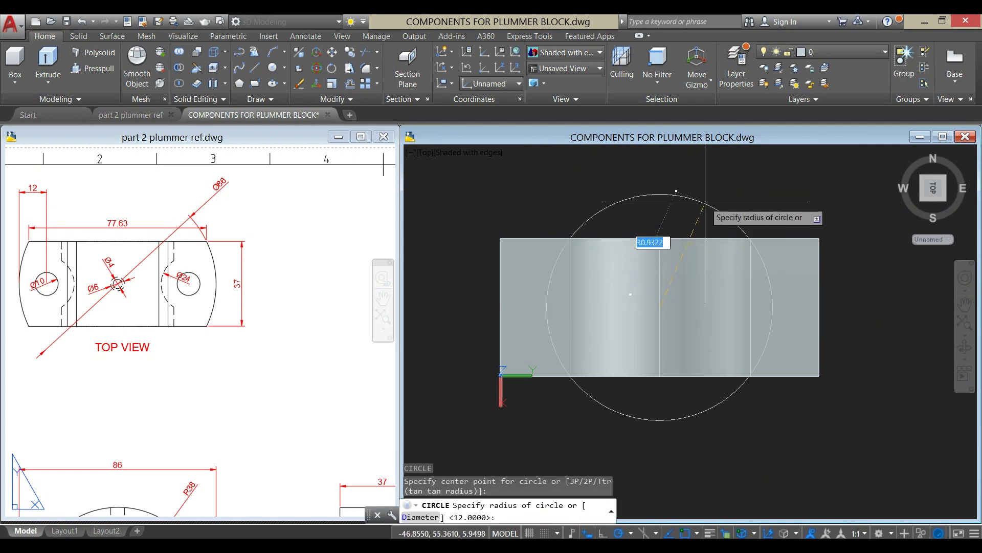
key("Return")
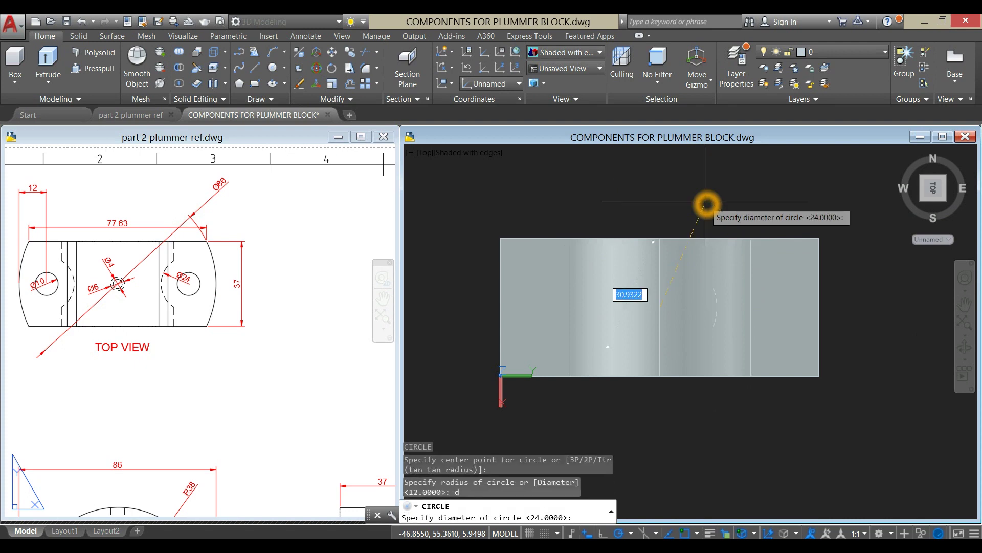
key("Return")
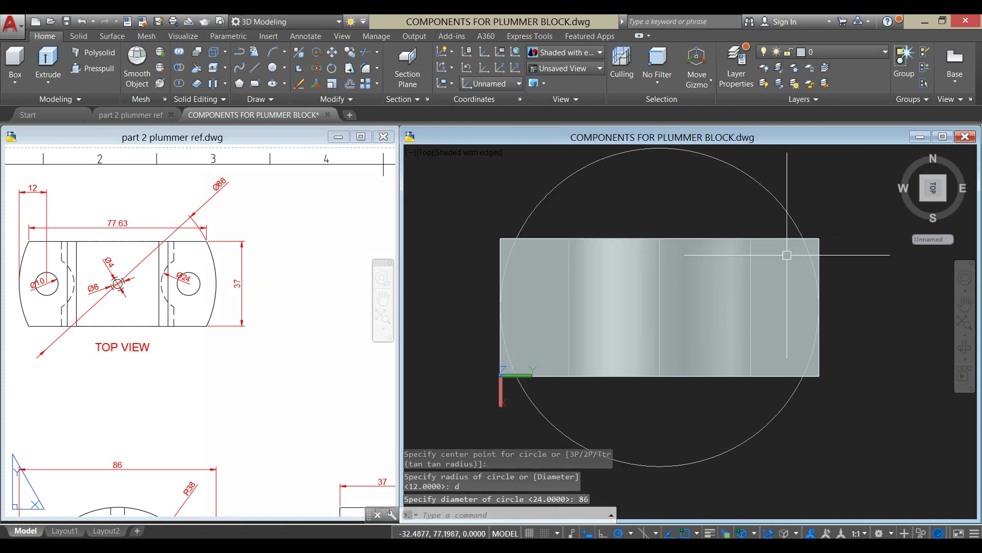
- Move the large circle vertically down from its quadrant to the midpoint of the flange end's lower edge
middle_click_drag(867, 356, 817, 248, "shift")
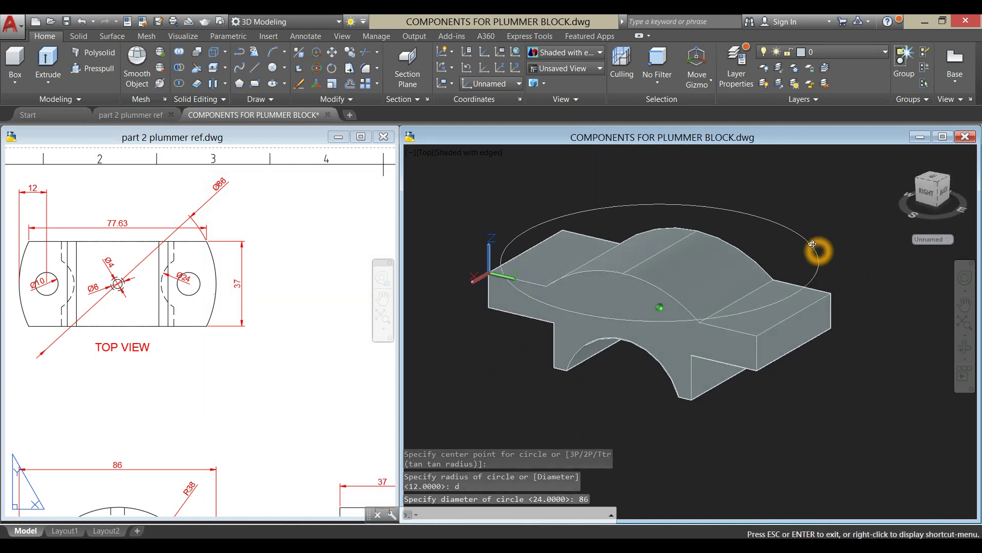
left_click(819, 260)
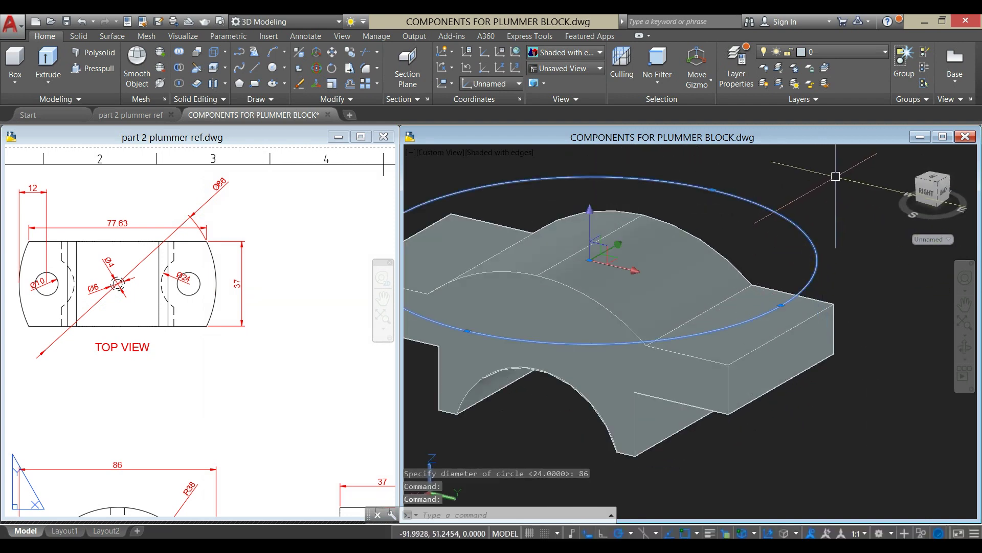
right_click(875, 173)
left_click(869, 256)
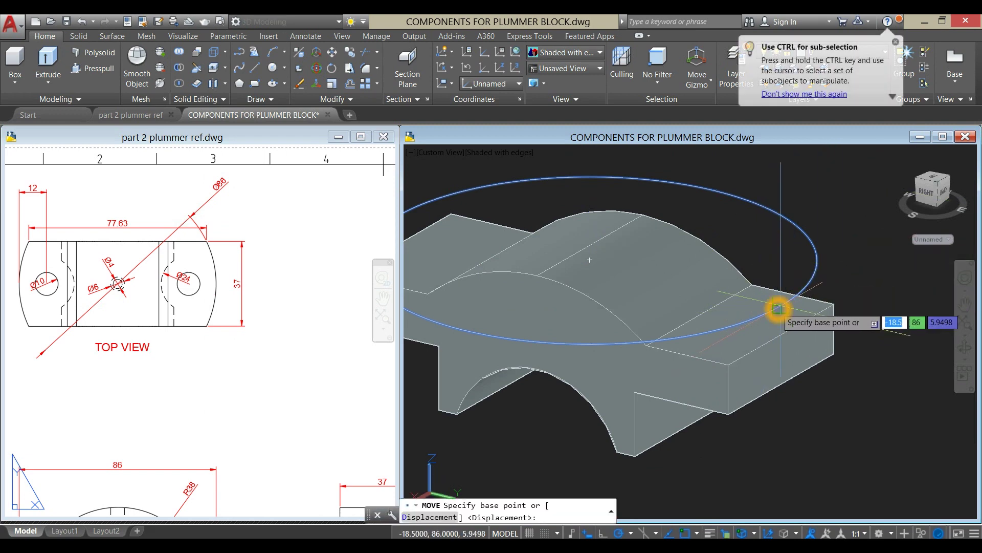
scroll(780, 313, "up", 3)
left_click(789, 306)
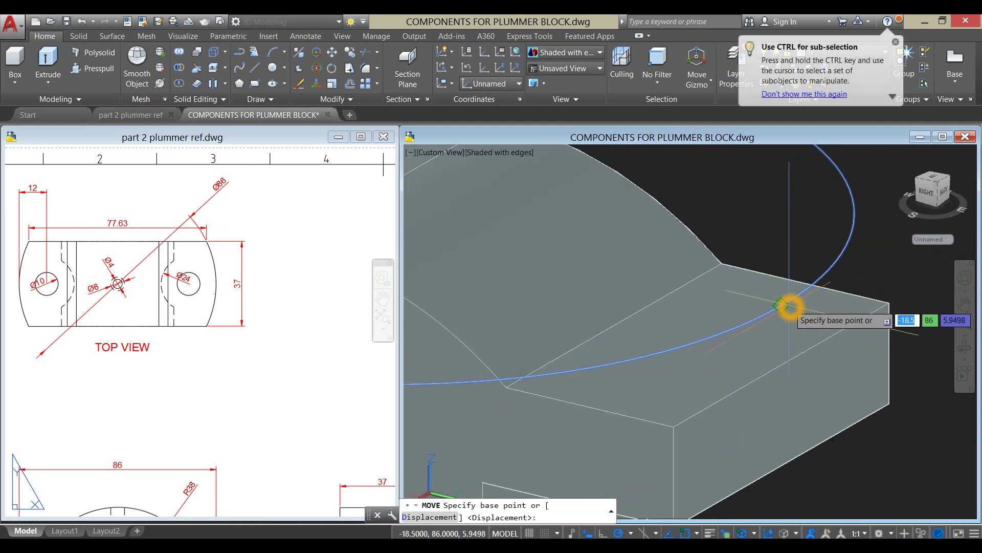
middle_click_drag(807, 285, 752, 226)
left_click(731, 413)
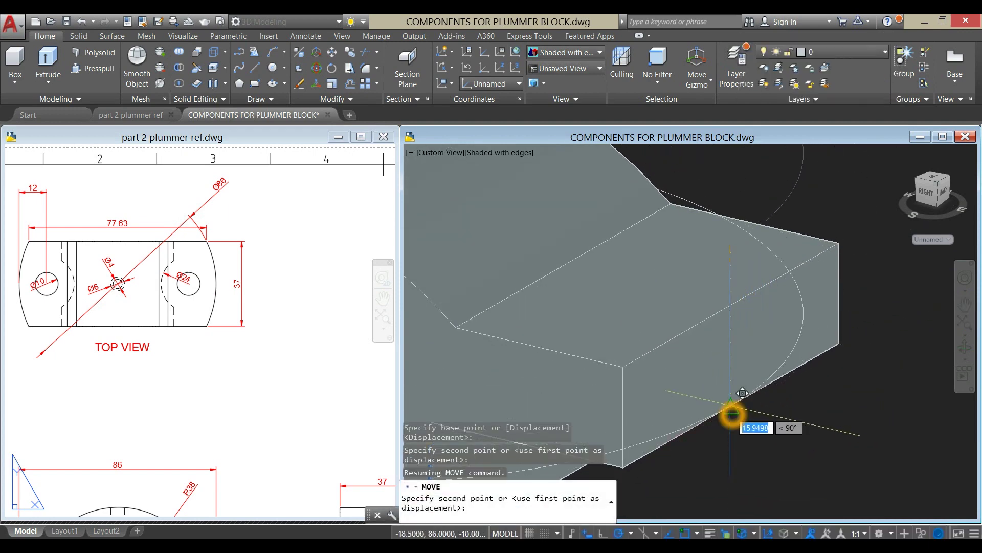
- Use Presspull on the flange underside to cut away the corner outside the circle, at the end far from the UCS origin beside the arched face
scroll(742, 393, "down", 5)
middle_click_drag(741, 373, 742, 270, "shift")
key("Return")
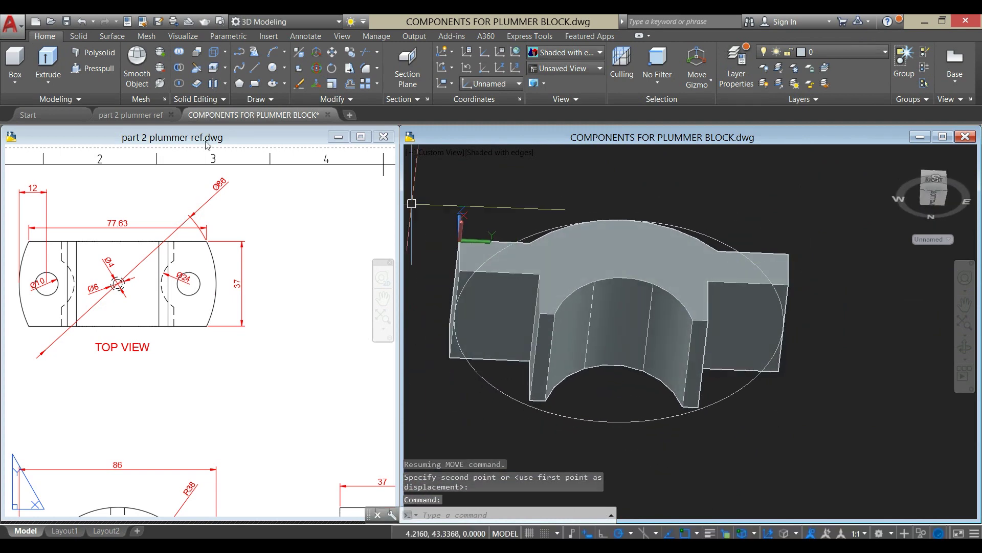
left_click(94, 71)
scroll(819, 286, "up", 5)
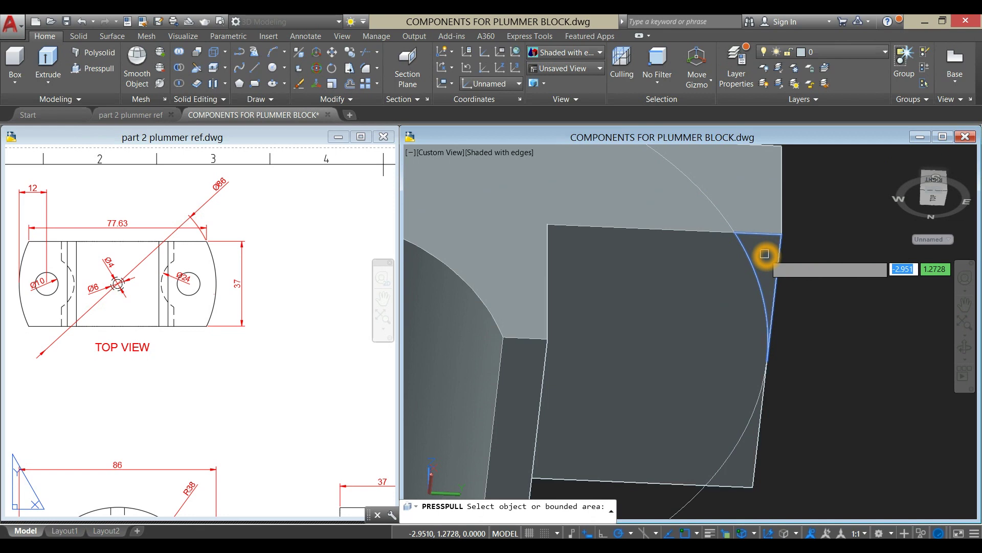
left_click(765, 253)
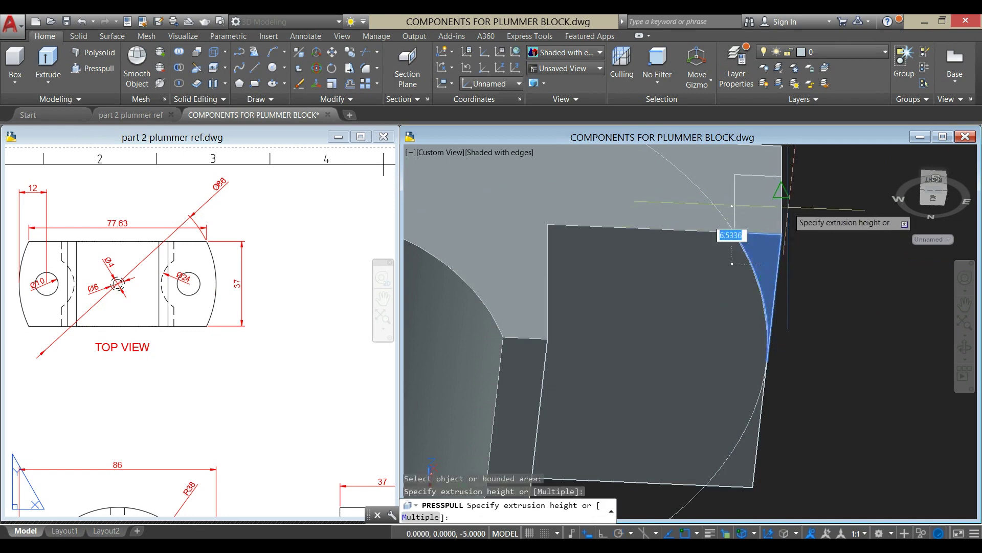
middle_click_drag(736, 233, 790, 202, "shift")
scroll(765, 252, "down", 2)
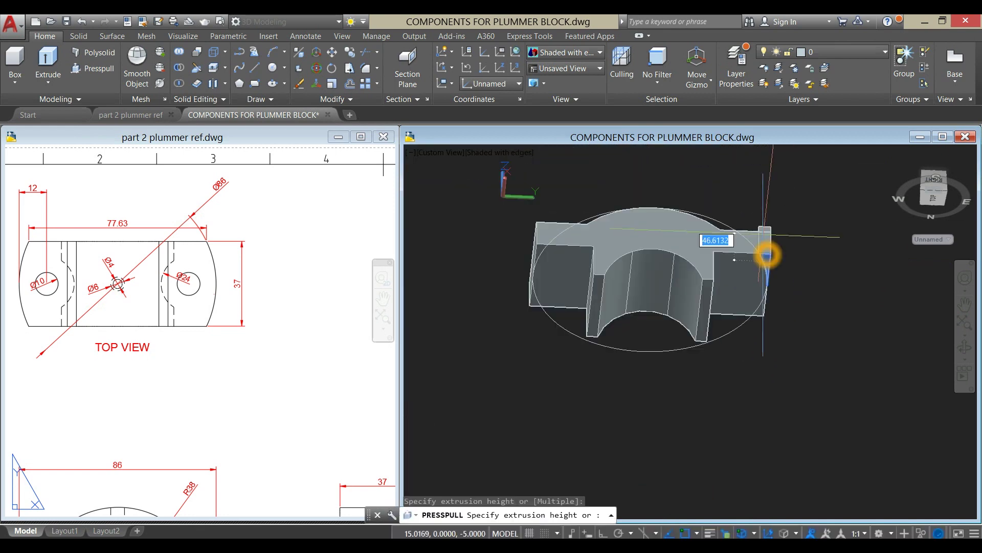
left_click(773, 191)
- Cut away the other corner outside the circle on the same flange end by presspulling it through the flange thickness
scroll(762, 307, "up", 5)
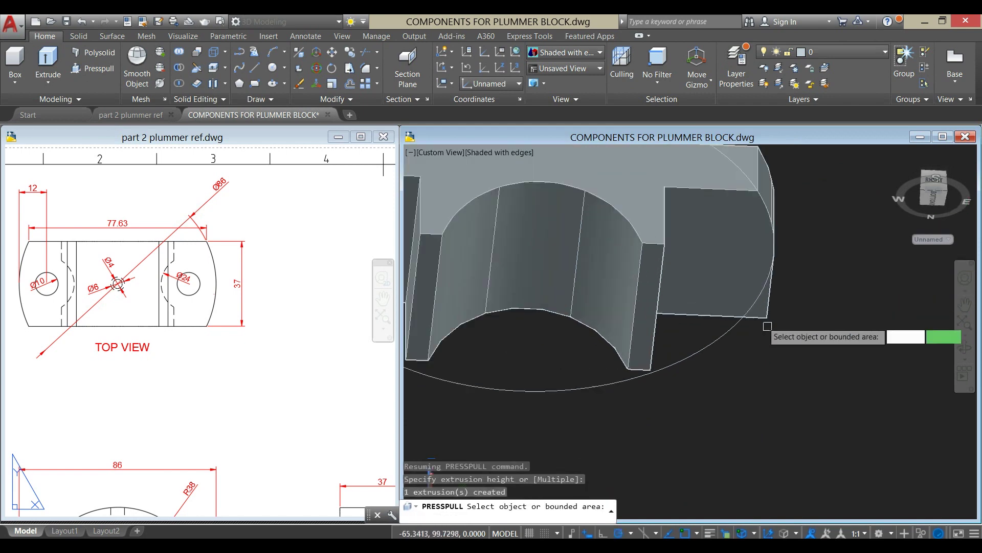
left_click(759, 289)
scroll(783, 242, "down", 4)
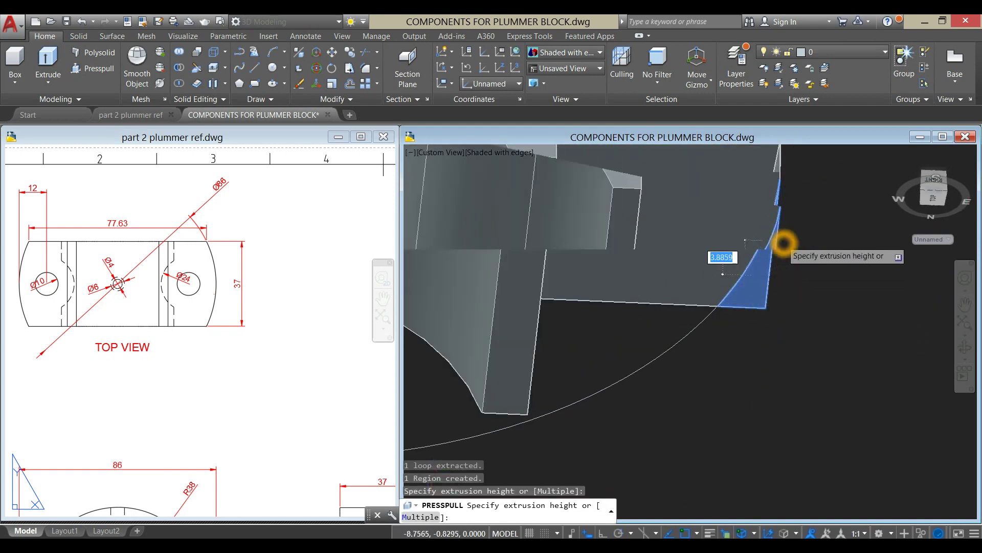
middle_click_drag(793, 218, 767, 190, "shift")
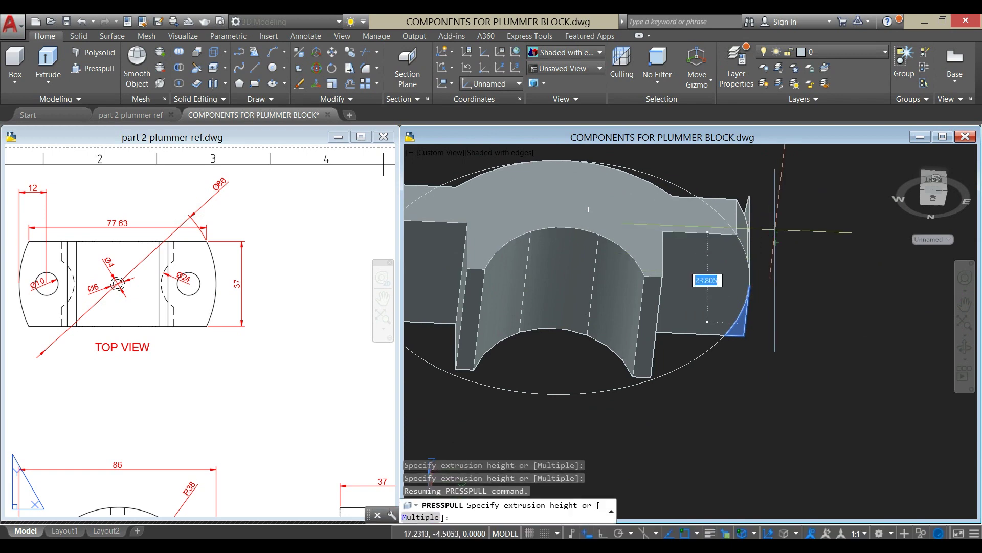
left_click(767, 187)
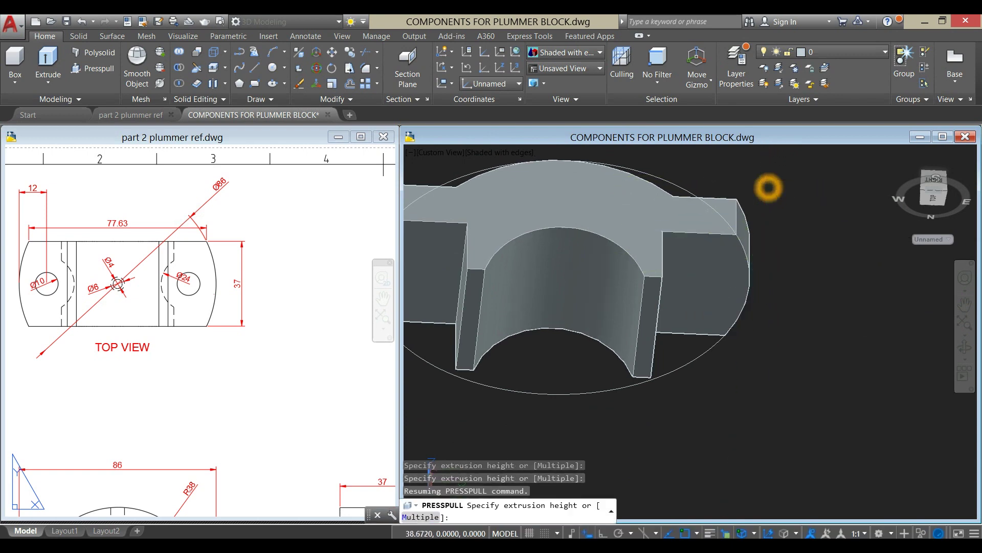
- Presspull away the corner outside the circle on the opposite flange, nearest the UCS origin and the arched face
middle_click_drag(767, 187, 874, 224)
scroll(873, 223, "down", 2)
scroll(631, 241, "up", 6)
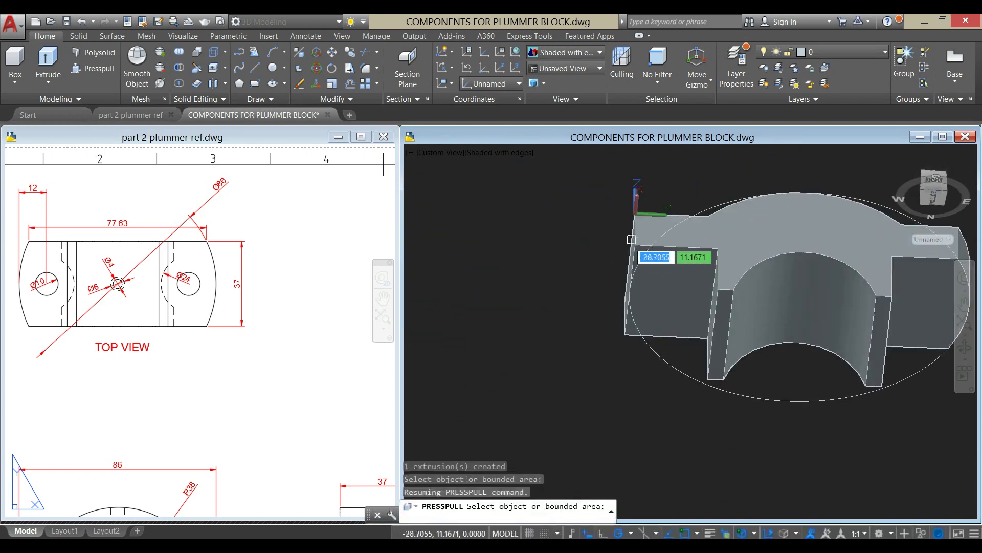
left_click(646, 281)
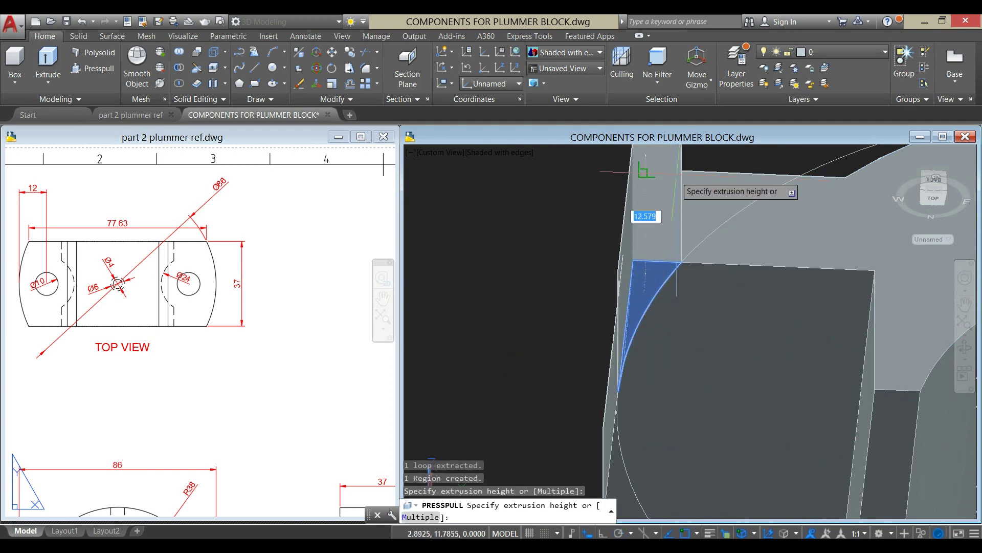
left_click(678, 177)
- Presspull away the last corner outside the large circle on the flange nearest the UCS origin, through the flange thickness
middle_click_drag(678, 176, 501, 312, "shift")
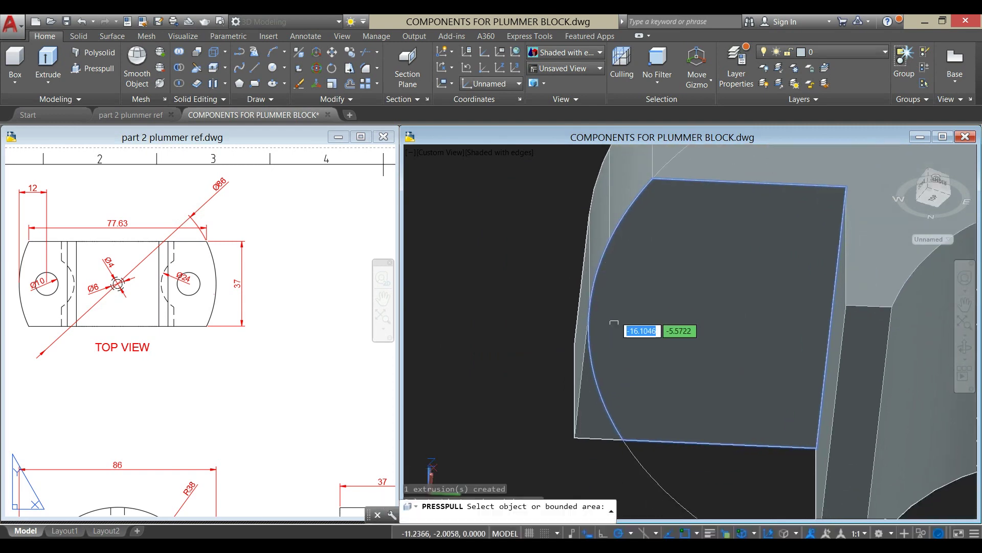
left_click(600, 412)
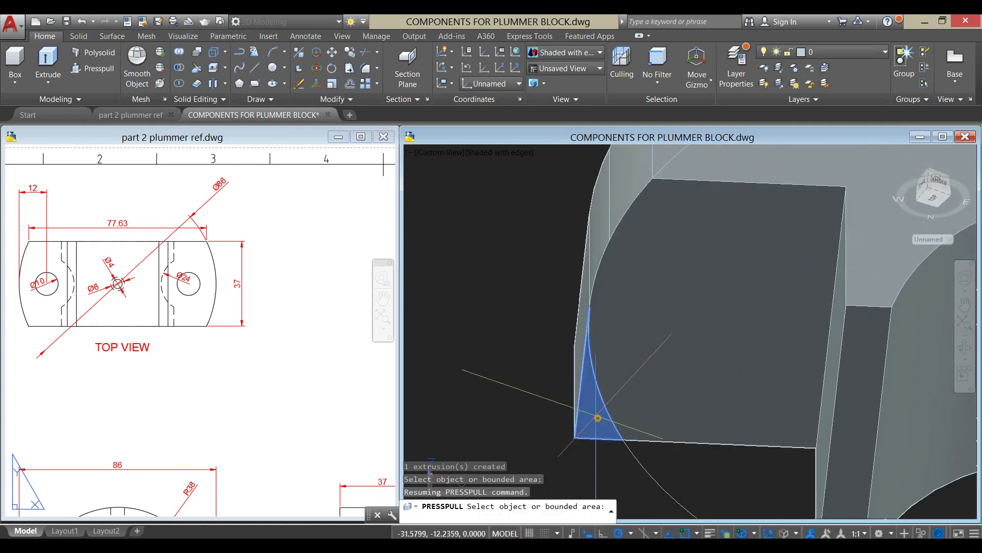
left_click(488, 220)
key("Return")
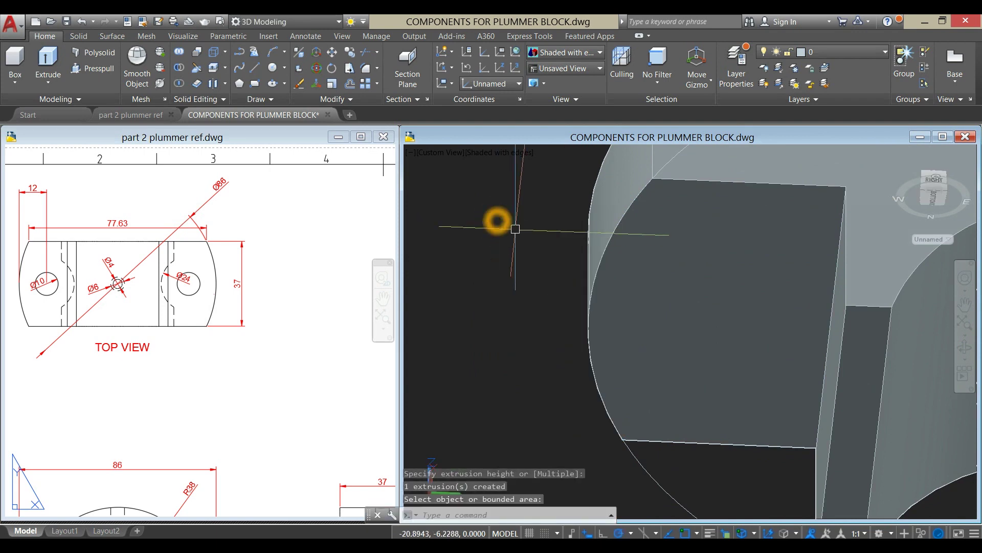
- Erase the large construction circle around the cap
scroll(515, 228, "down", 5)
middle_click_drag(518, 229, 651, 362, "shift")
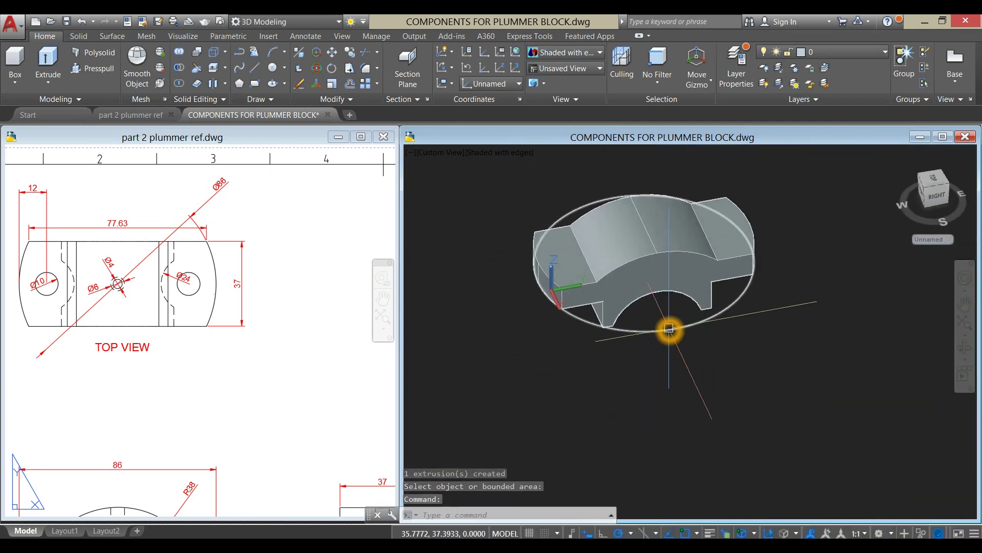
left_click(669, 328)
key("Delete")
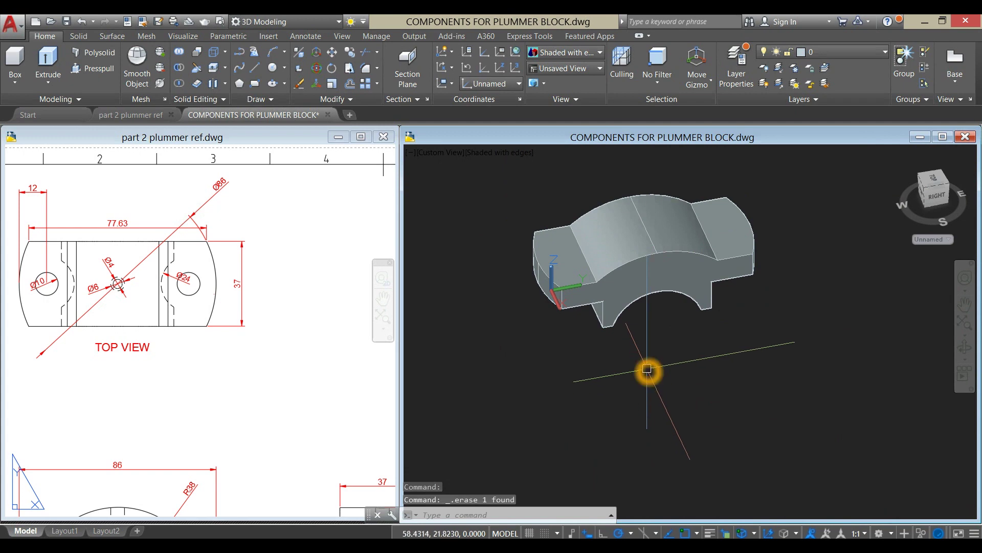
- Show the cap in the Top view with the 2D Wireframe visual style
left_click(450, 155)
left_click(476, 182)
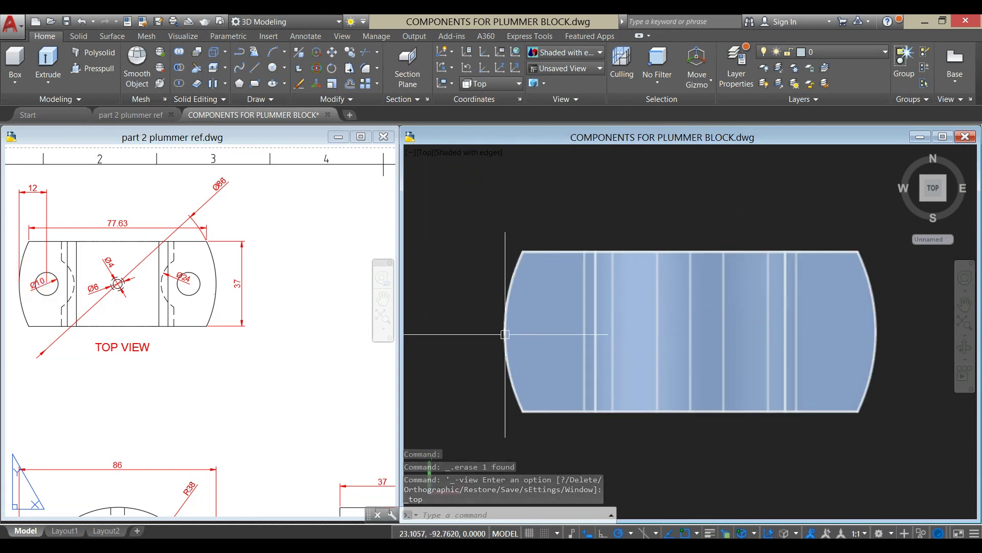
left_click(504, 330)
left_click(57, 290)
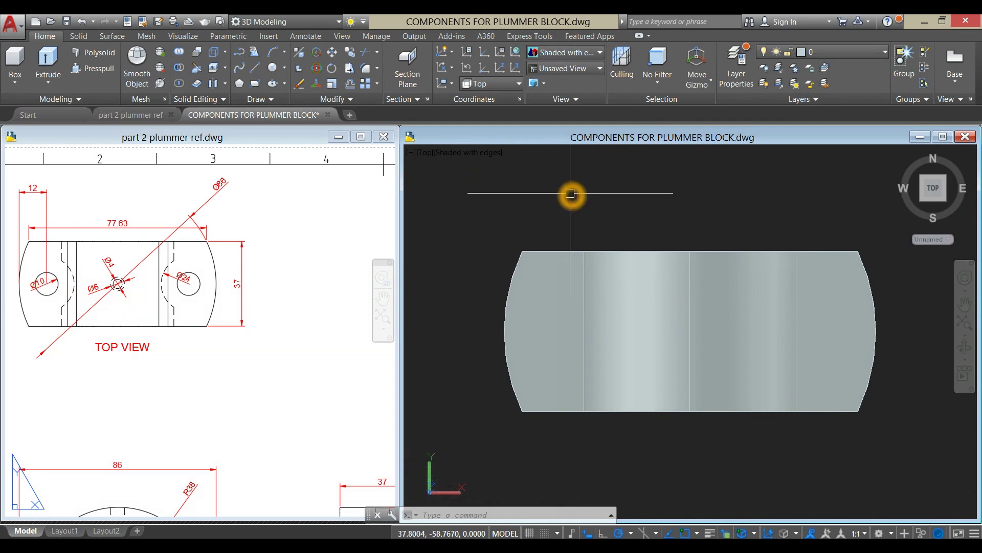
left_click(486, 153)
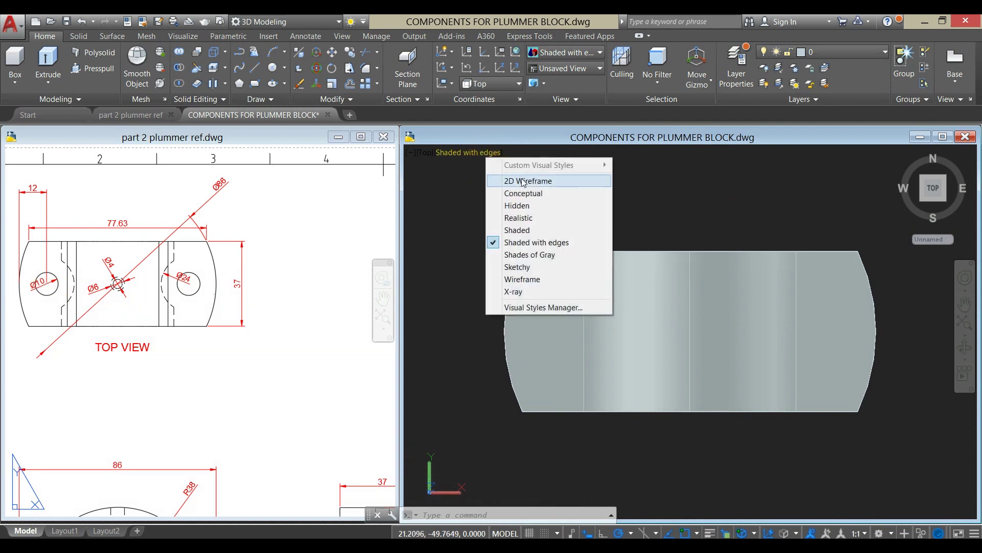
left_click(523, 177)
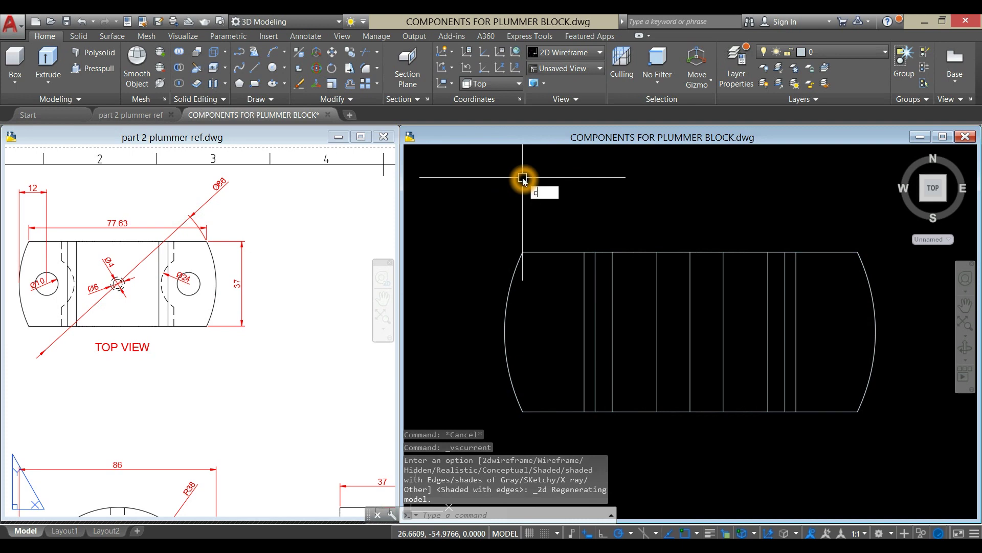
- Draw a circle of diameter 10 on the west flange, centred 12 units inward from the midpoint of its curved end
type("c")
key("Return")
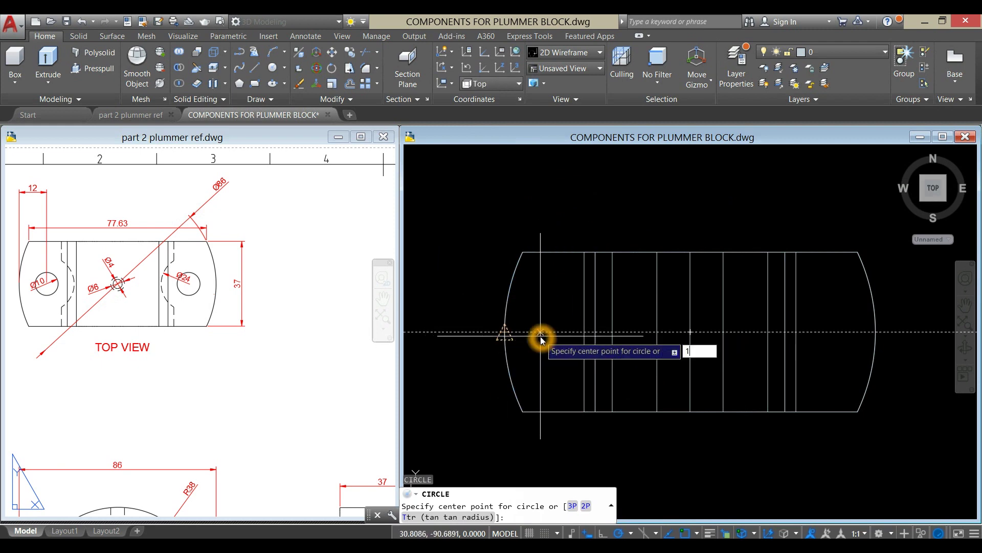
key("Return")
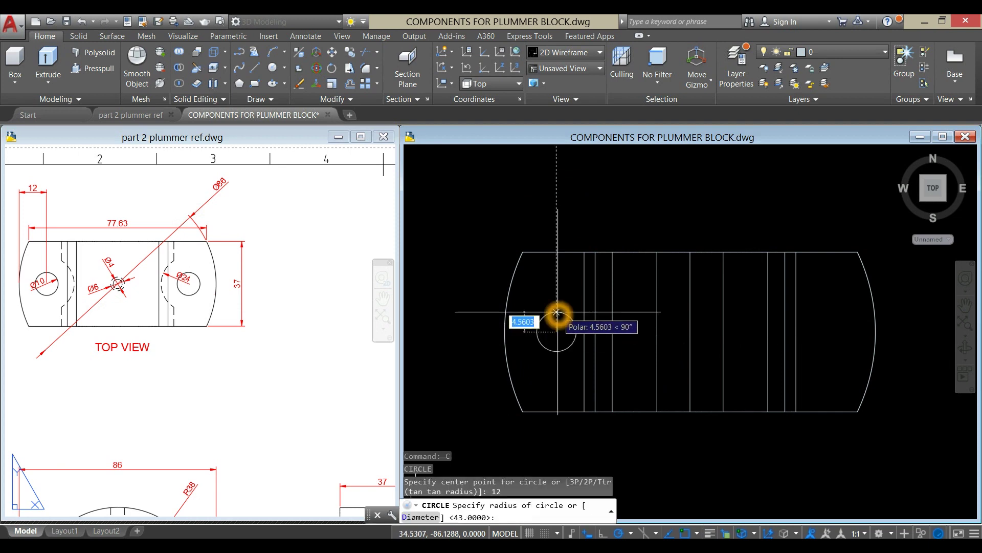
key("Return")
type("1")
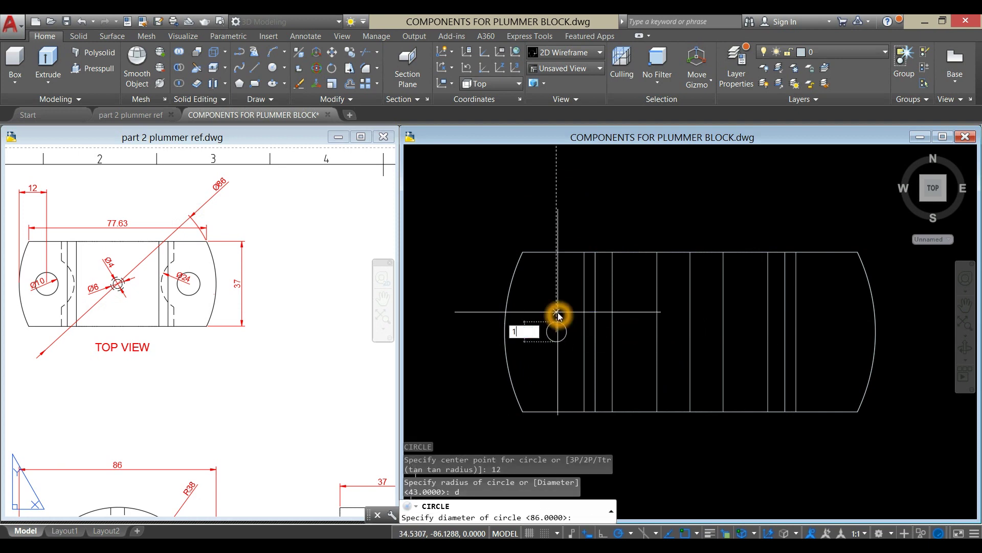
type("0")
key("Return")
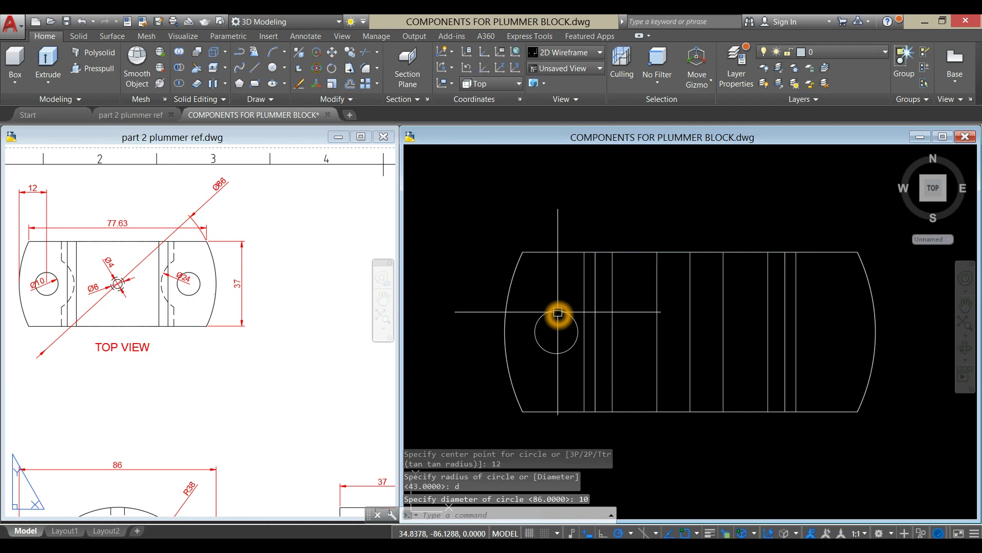
- Mirror the bolt-hole circle onto the opposite flange about the cap's vertical centreline, keeping the source circle
type("mi")
key("Return")
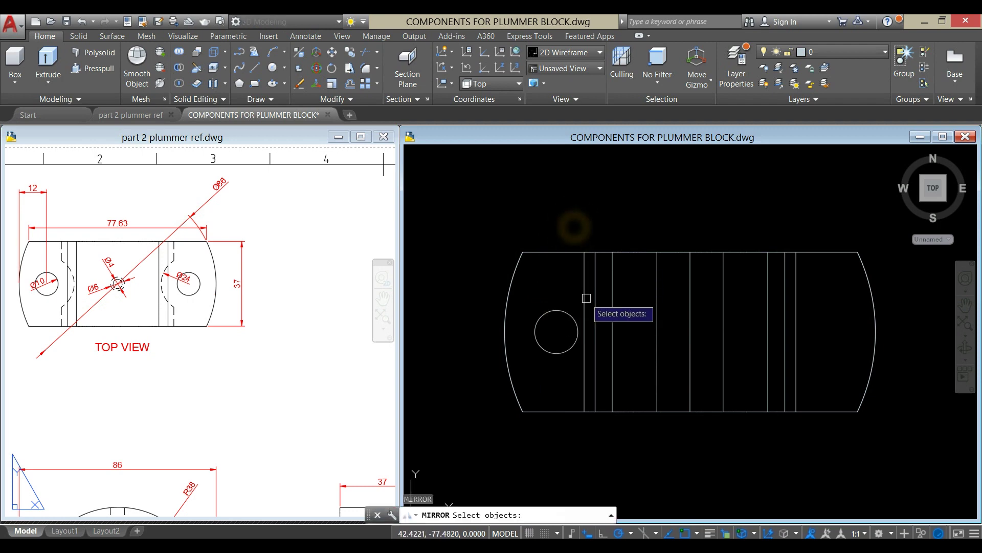
right_click(651, 191)
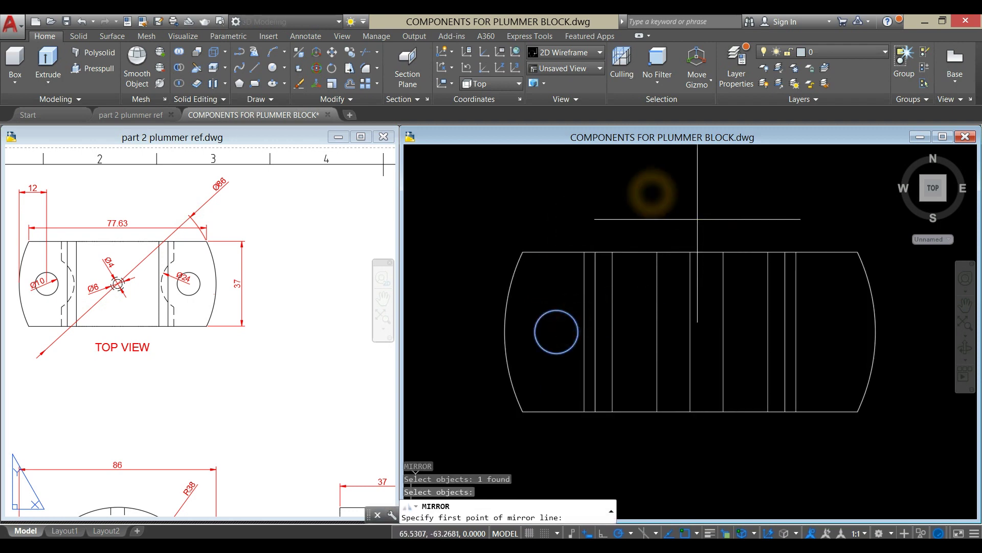
left_click(692, 253)
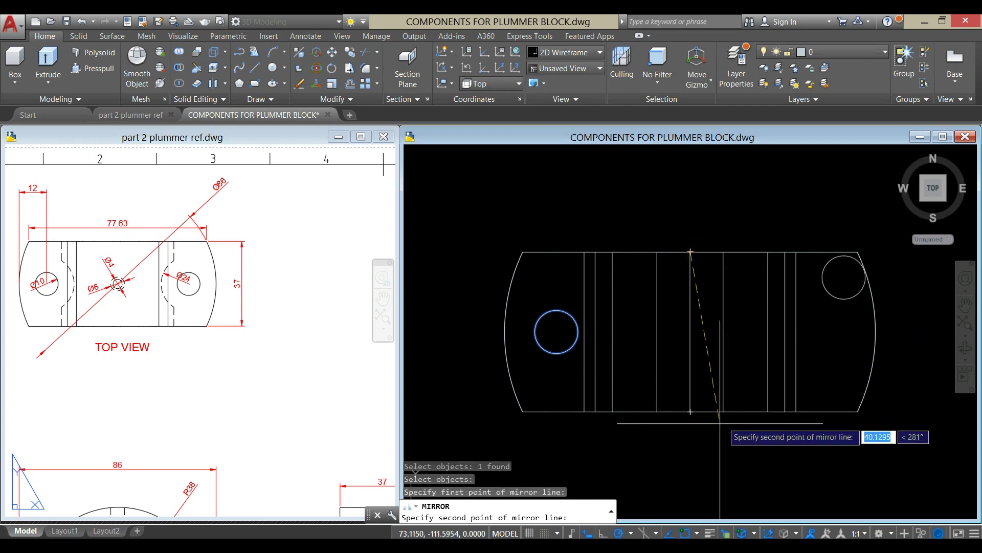
left_click(691, 458)
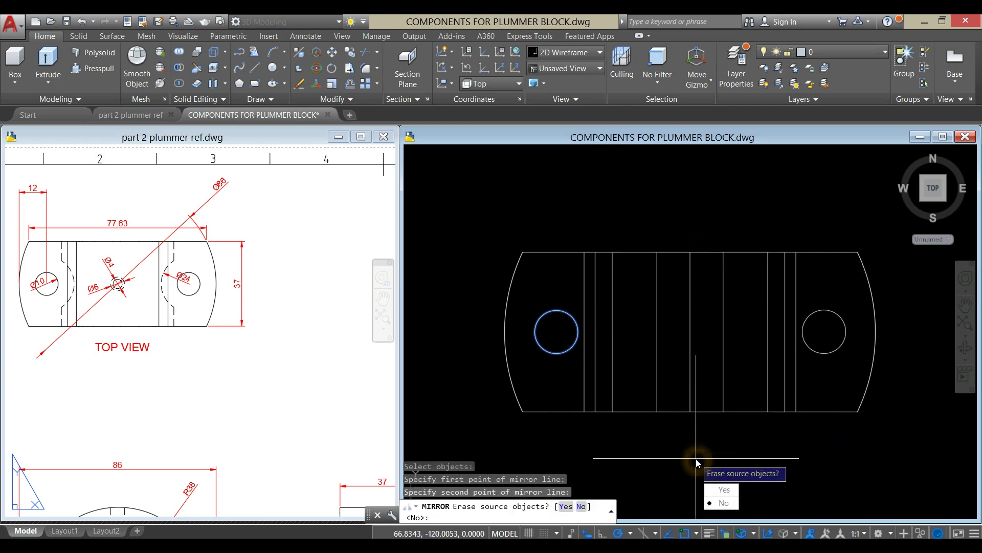
left_click(726, 504)
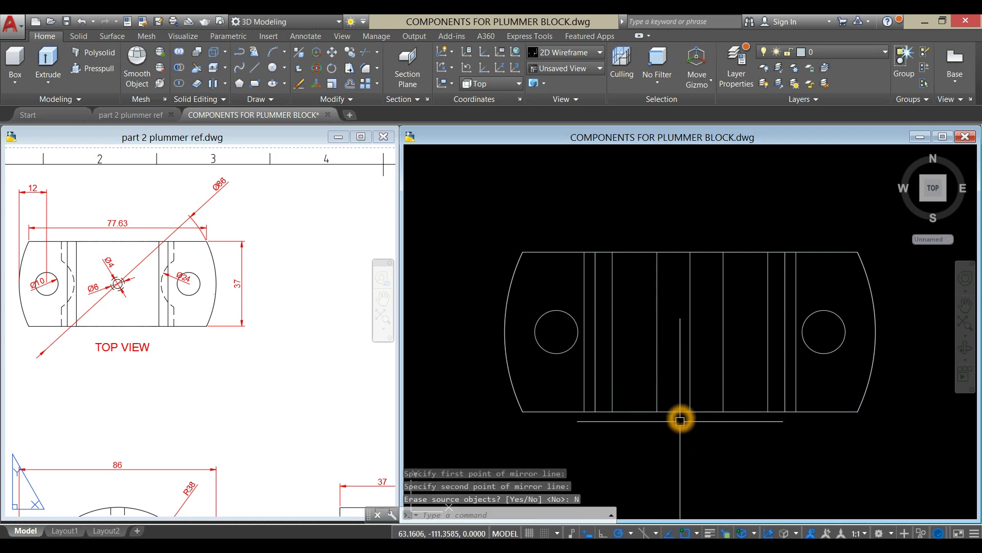
- Extrude both bolt-hole circles upward into cylinders that pass completely through the flanges
middle_click_drag(680, 420, 697, 314, "shift")
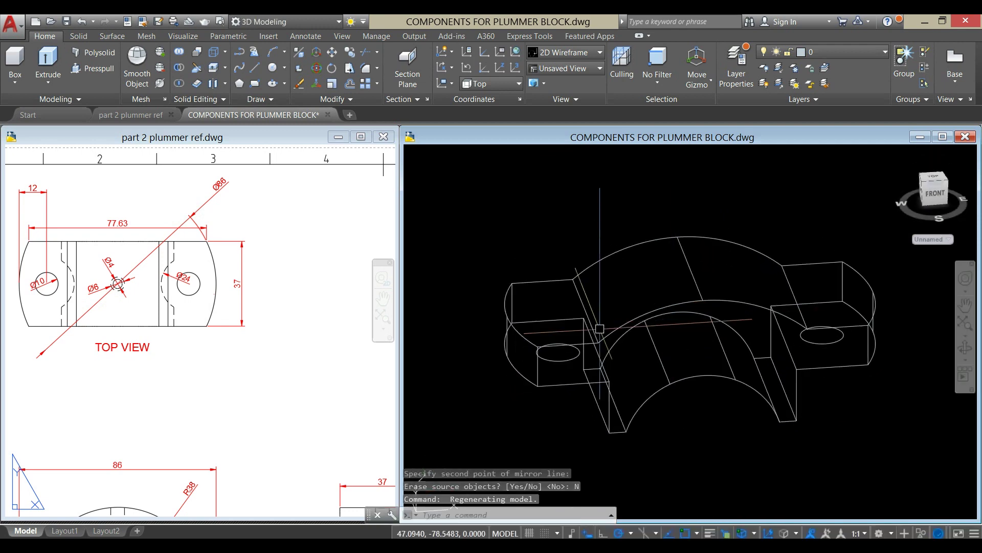
left_click(563, 361)
left_click(826, 343)
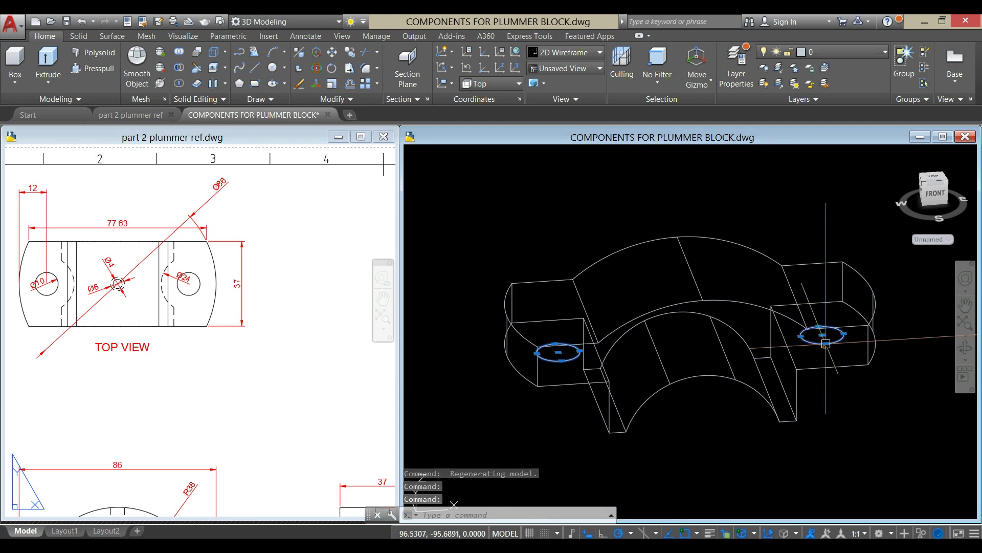
left_click(45, 59)
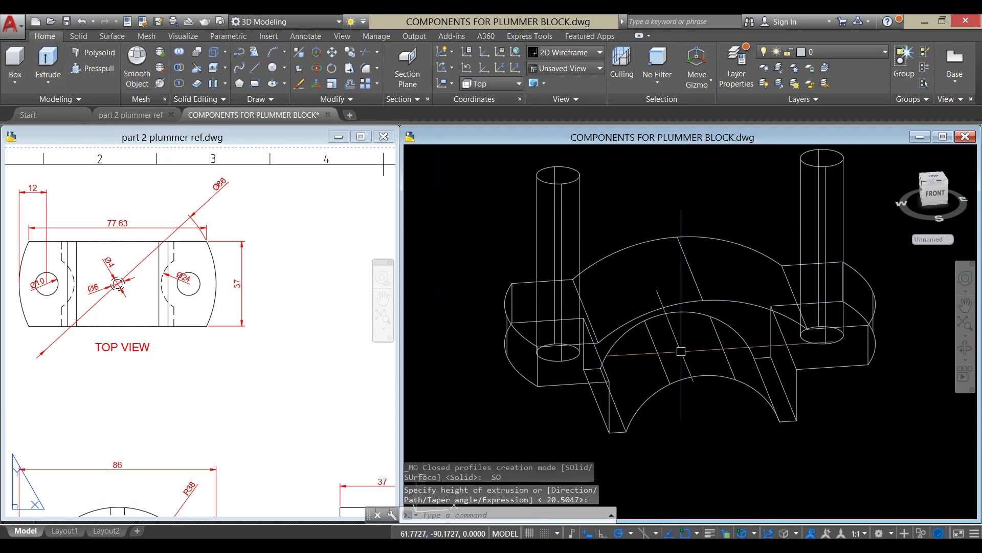
- Subtract the two cylinders from the cap body to cut the flange bolt holes
middle_click_drag(685, 353, 678, 326, "shift")
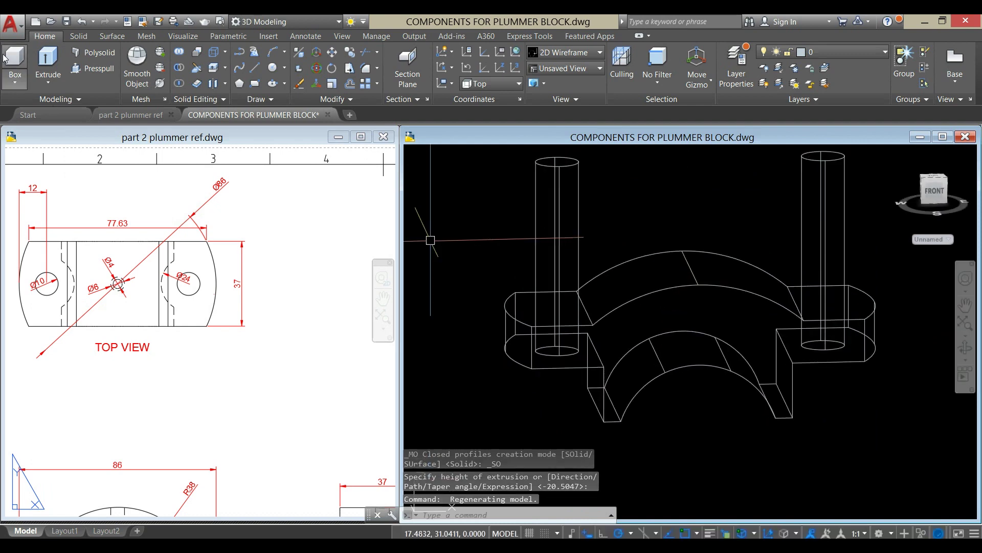
left_click(179, 68)
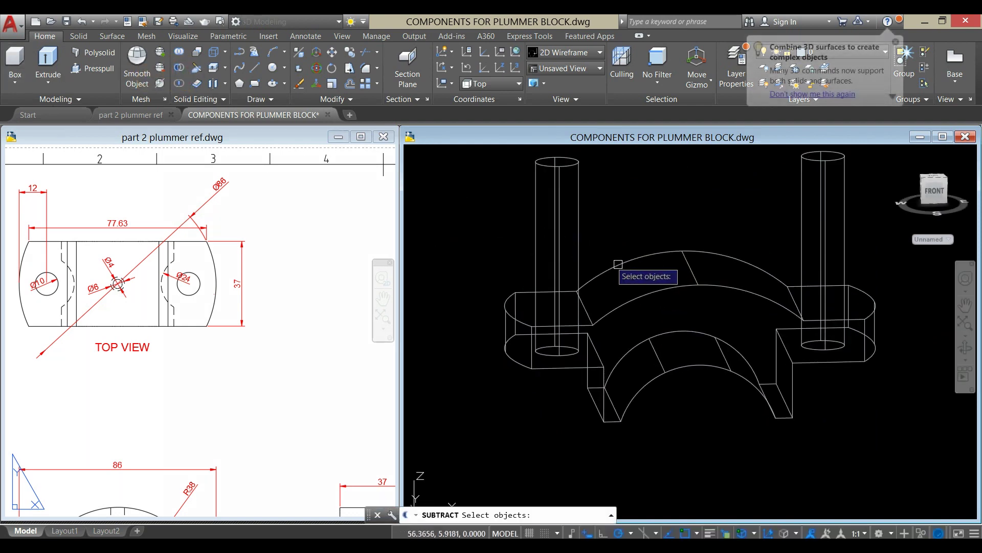
left_click(636, 276)
key("Return")
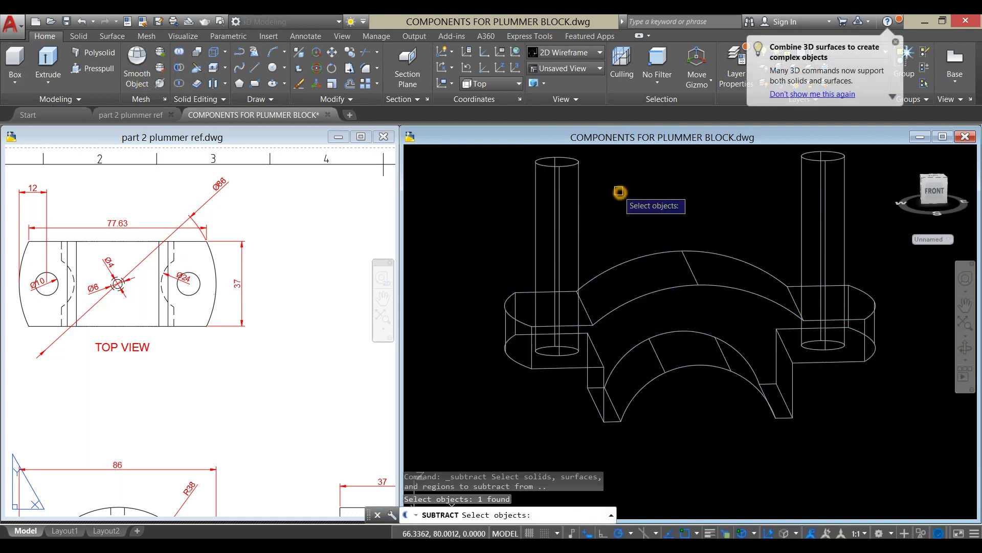
left_click(580, 213)
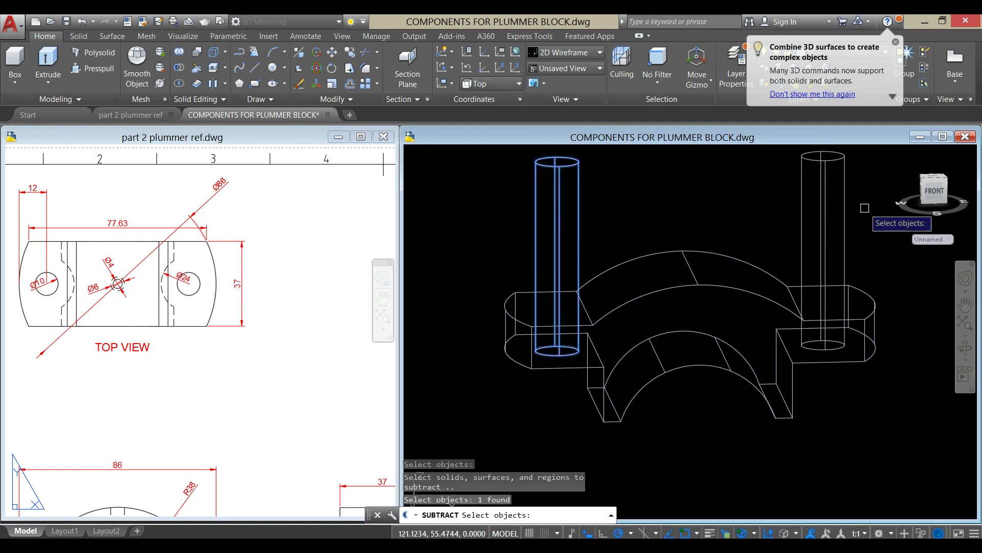
left_click(838, 211)
left_click(843, 176)
left_click(843, 214)
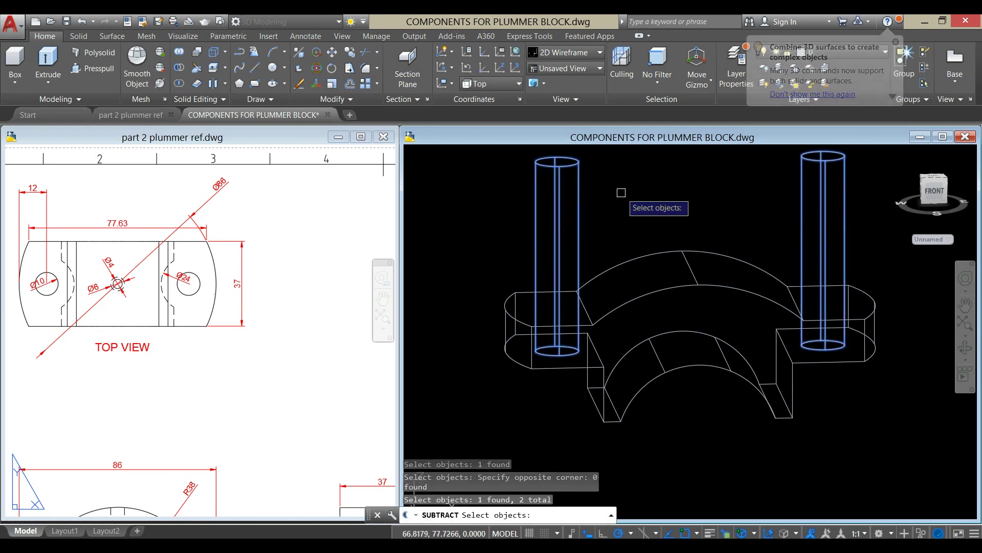
middle_click_drag(621, 192, 620, 260, "shift")
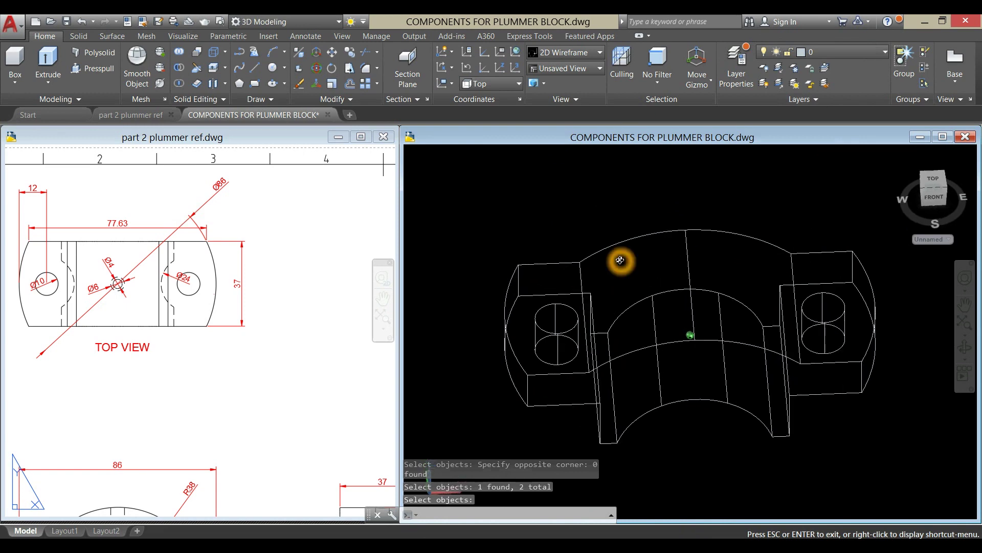
key("Escape")
- Draw a circle of diameter 4 at the cap's crown, centred midway between the midpoints of the front and back outer arched edges
type("c")
key("Return")
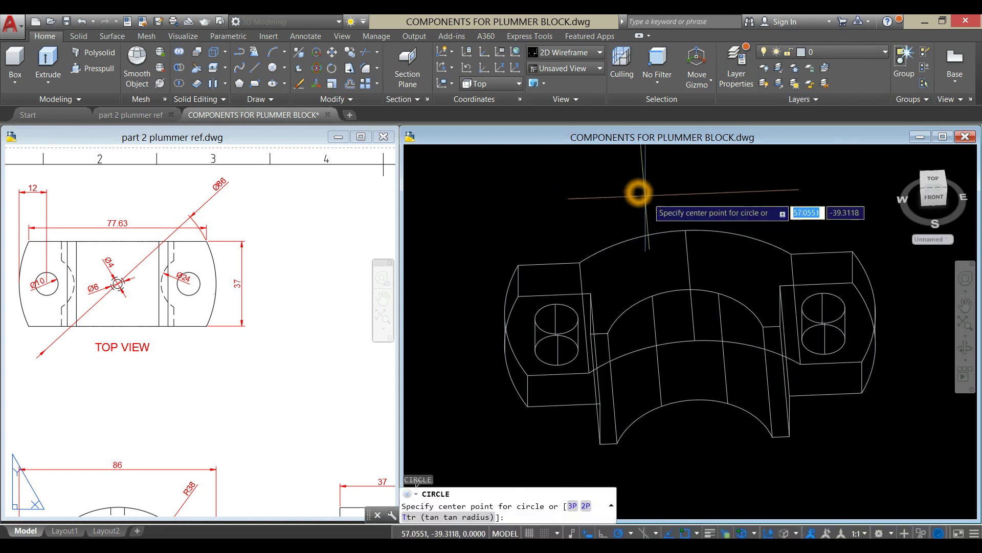
right_click(700, 194, "shift")
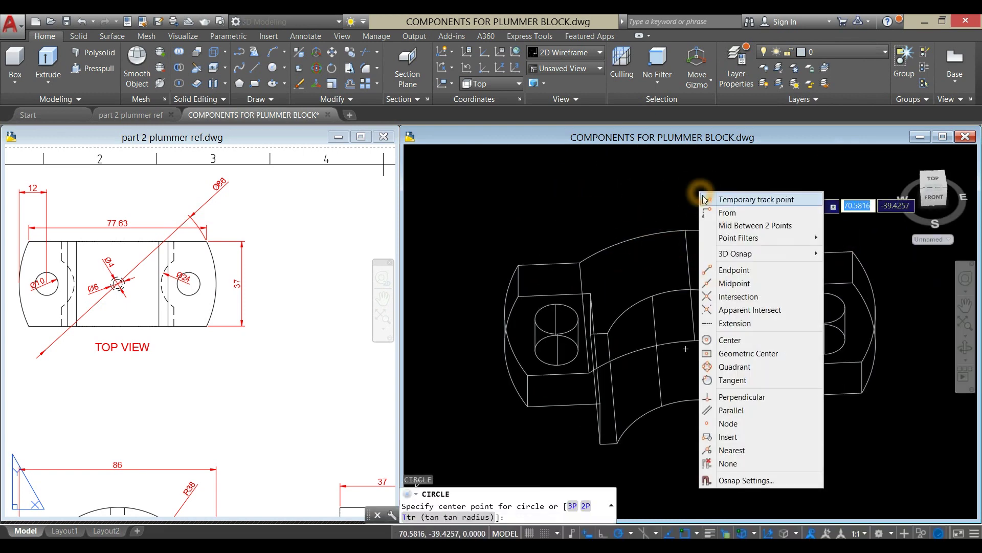
left_click(742, 225)
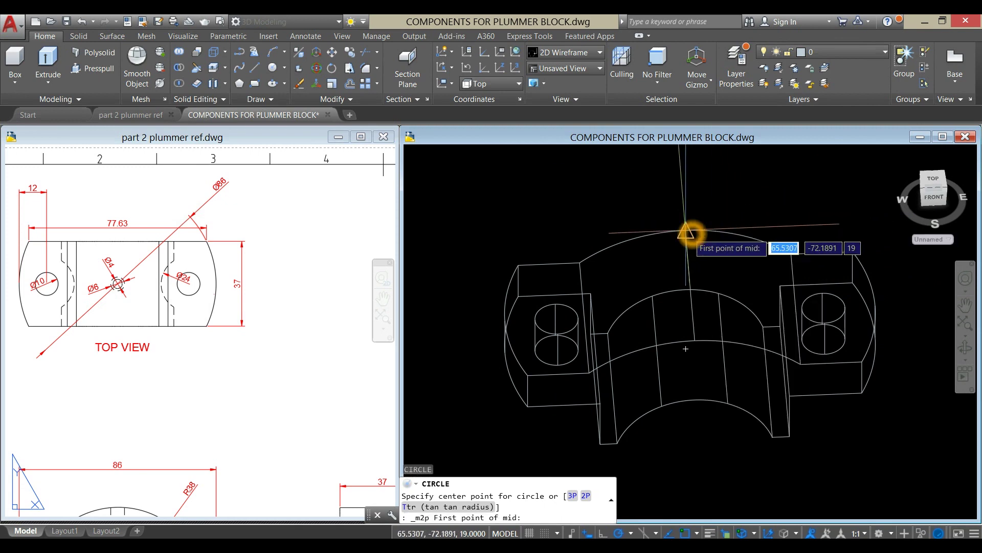
left_click(686, 231)
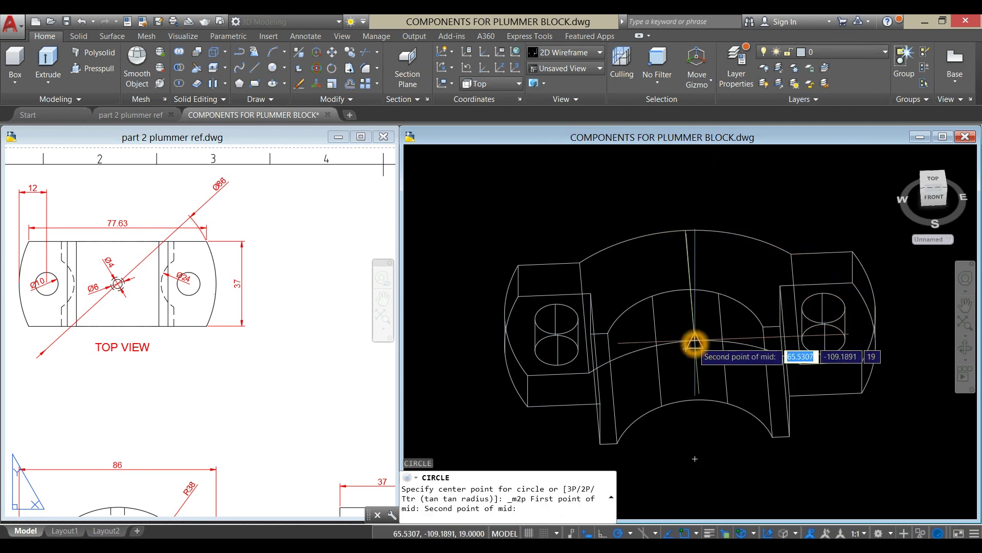
left_click(694, 343)
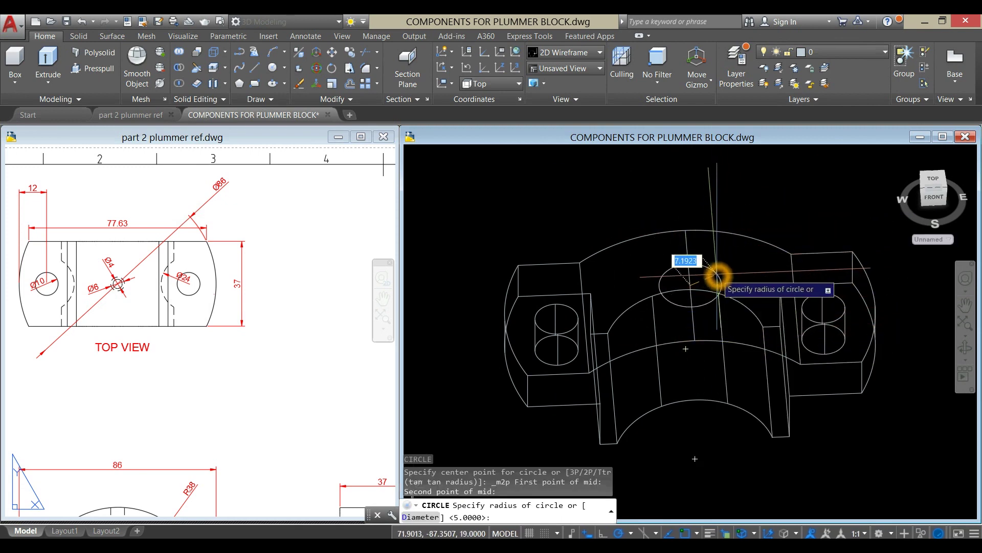
key("Return")
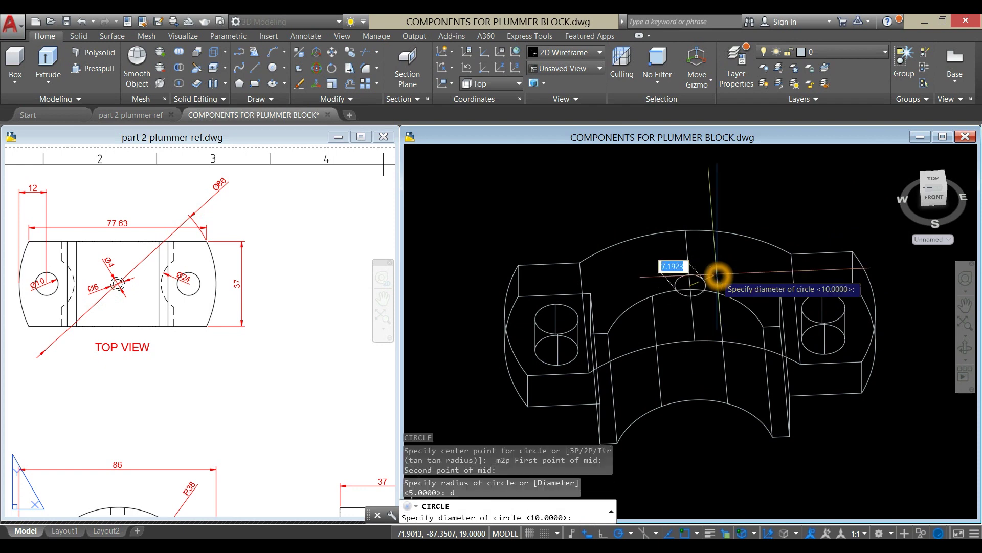
key("Return")
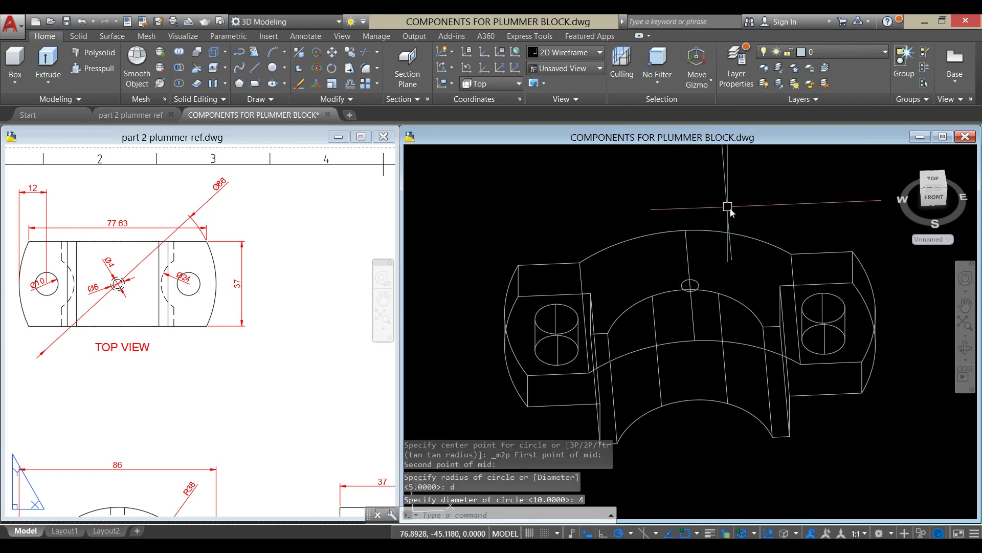
- Draw a circle of diameter 6 at the cap's crown, concentric with the existing diameter 4 circle
right_click(731, 211)
left_click(753, 212)
scroll(689, 281, "up", 5)
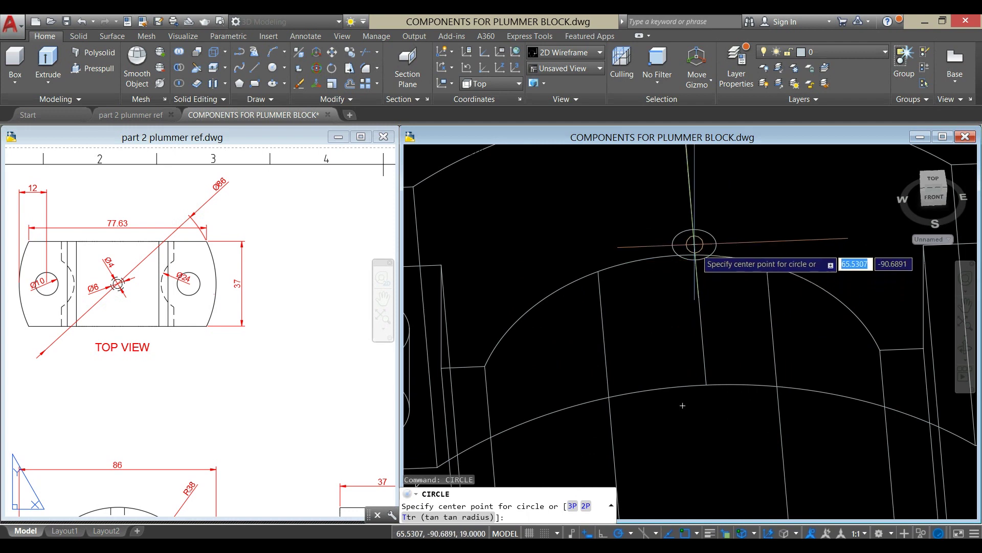
left_click(695, 245)
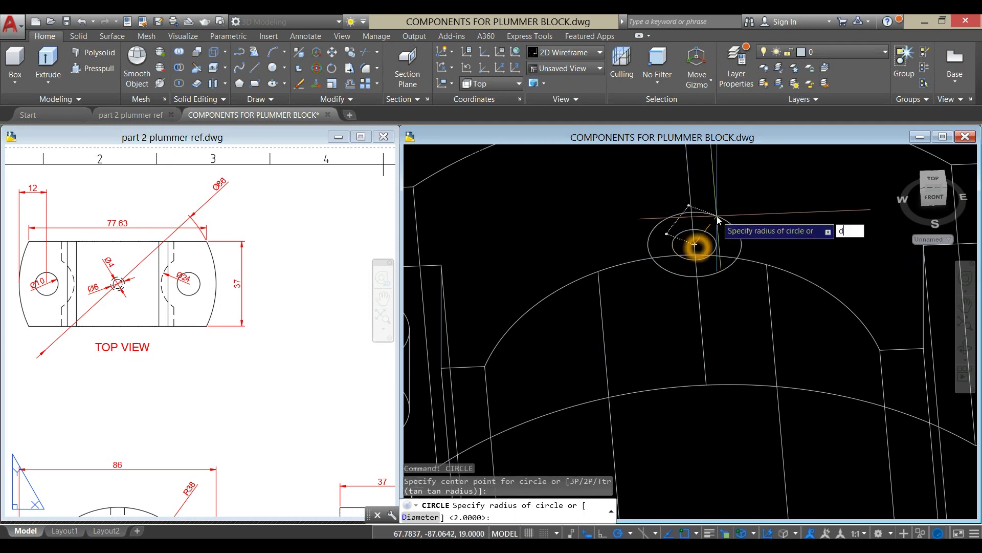
key("Return")
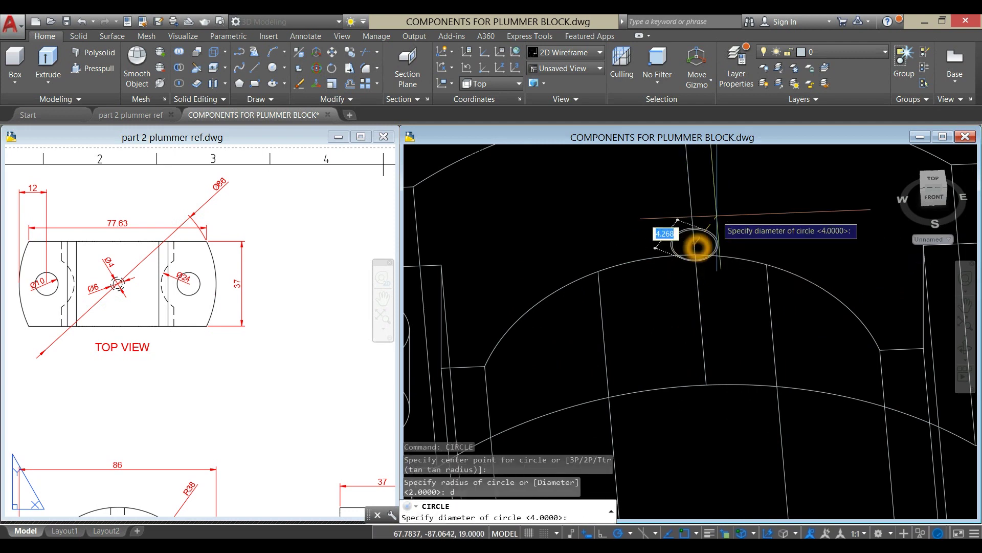
type("6")
key("Return")
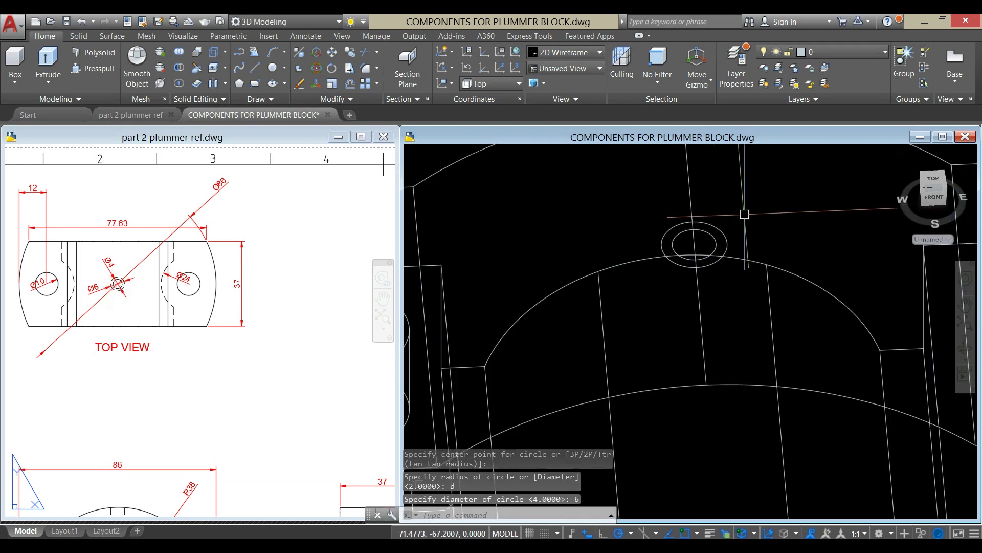
- Examine the reference drawing's front and side views for the depth of the stepped hole at the cap's crown
left_click(213, 336)
scroll(213, 335, "down", 5)
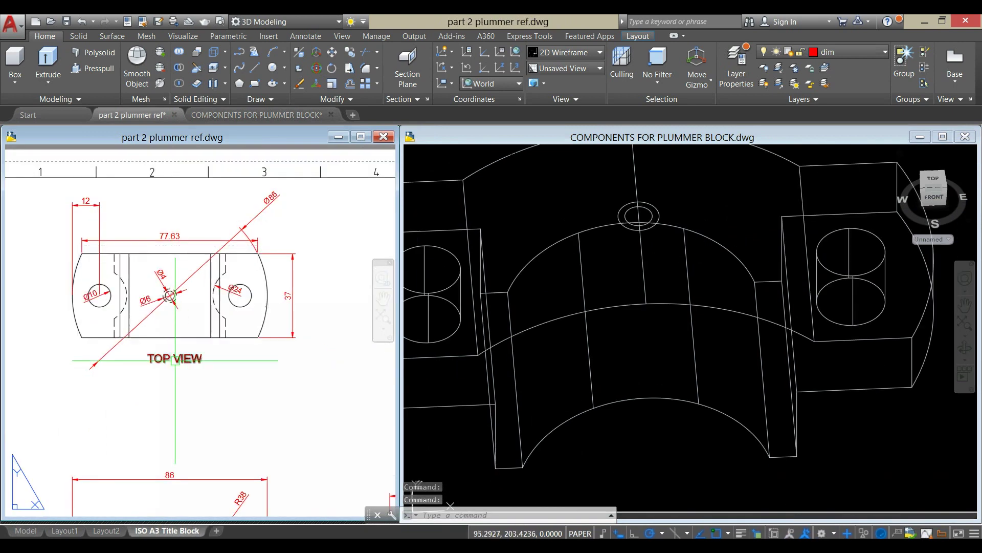
middle_click_drag(176, 360, 147, 184)
left_click(148, 367)
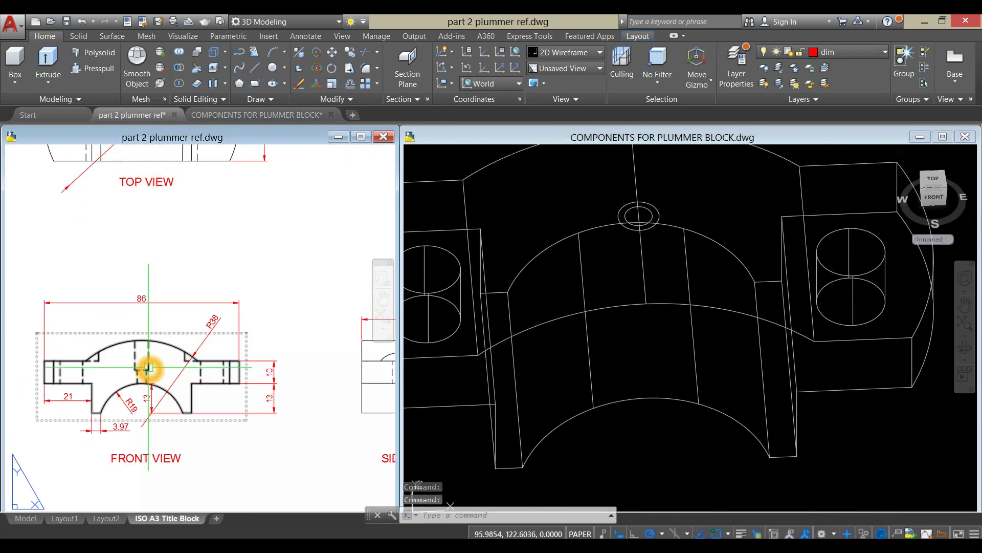
middle_click_drag(165, 371, 100, 346)
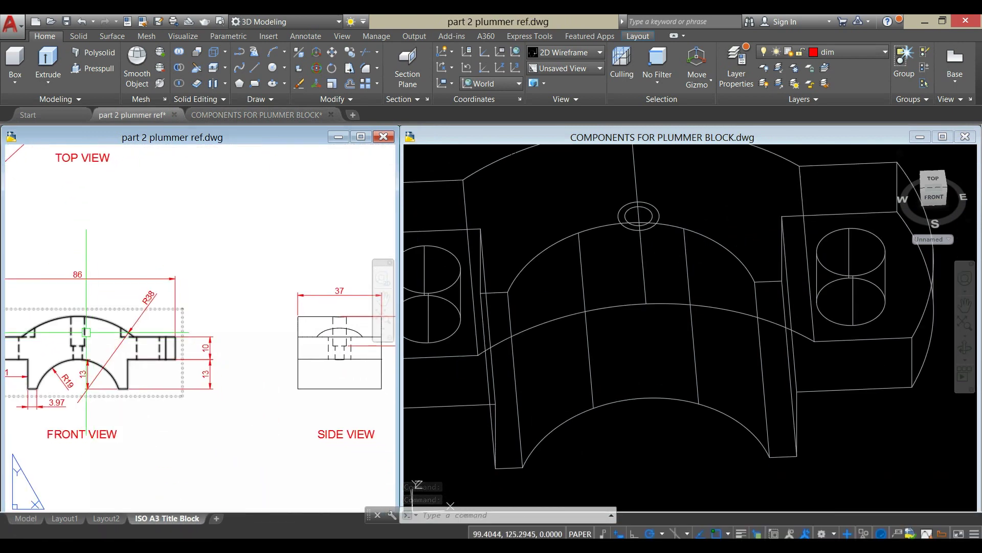
middle_click_drag(226, 362, 102, 349)
scroll(105, 350, "down", 2)
scroll(168, 333, "up", 4)
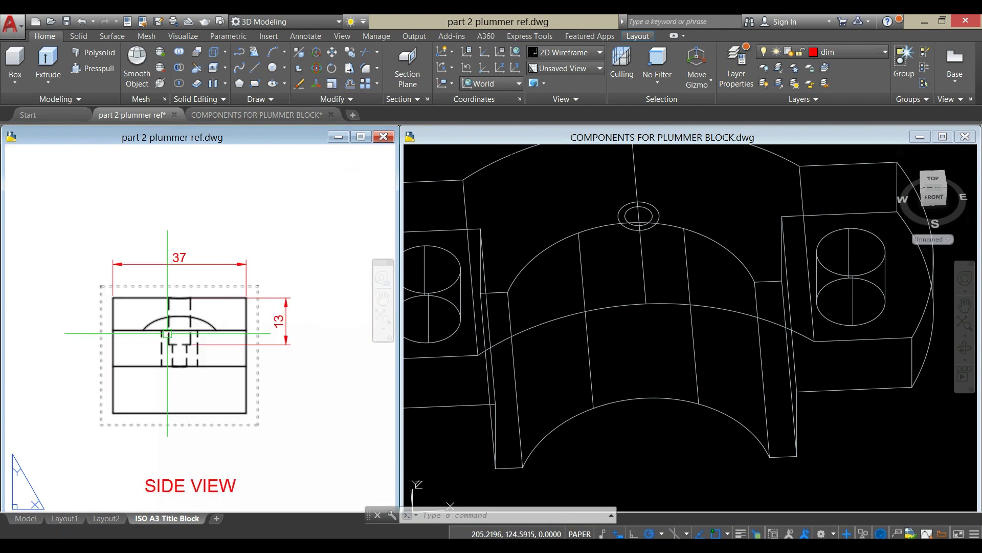
left_click(186, 303)
- Extrude the diameter 6 circle at the crown downward by 13
left_click(658, 378)
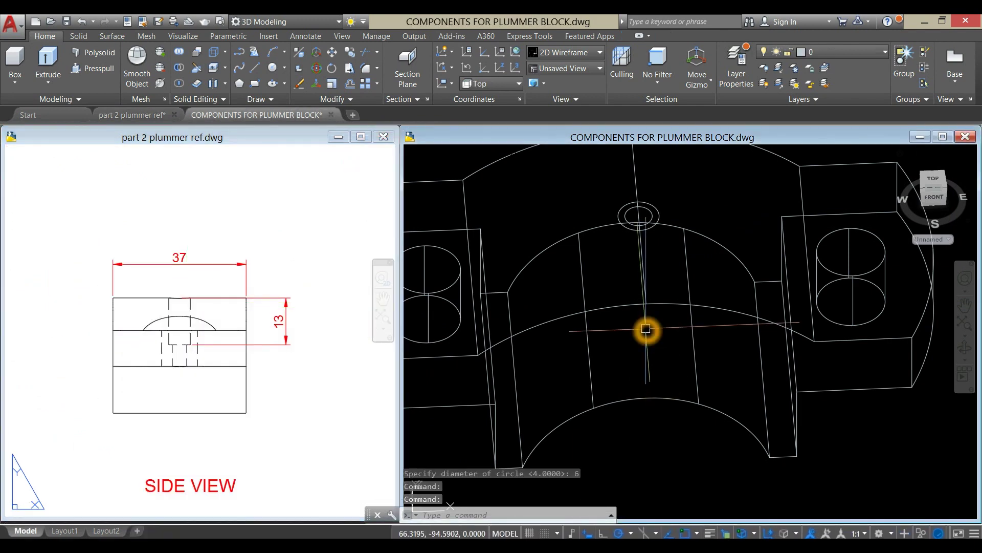
middle_click_drag(646, 295, 656, 288, "shift")
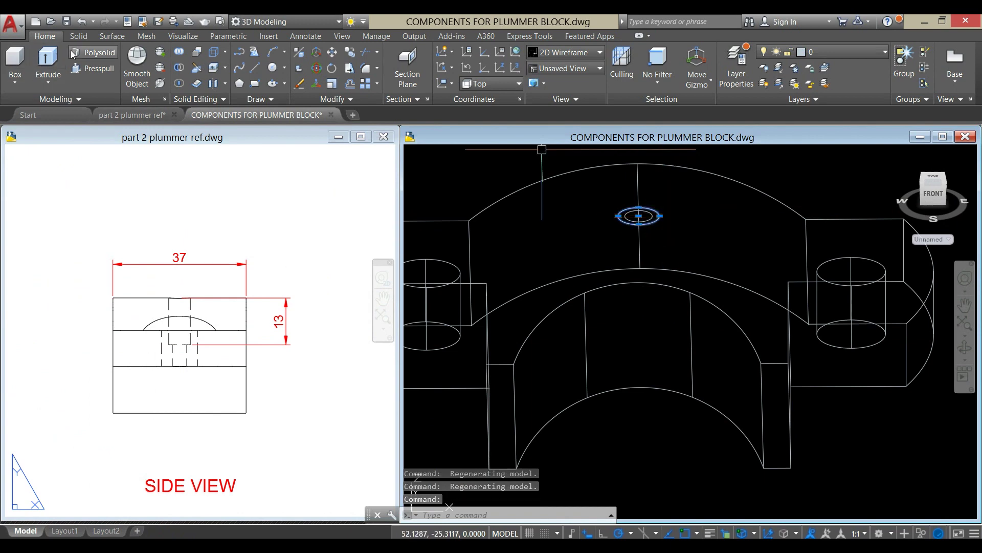
left_click(48, 61)
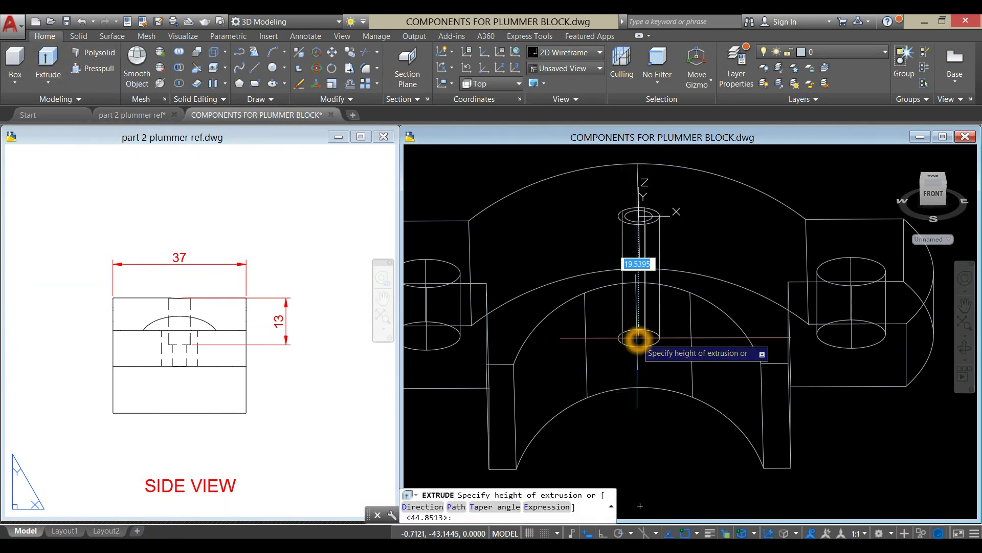
key("Return")
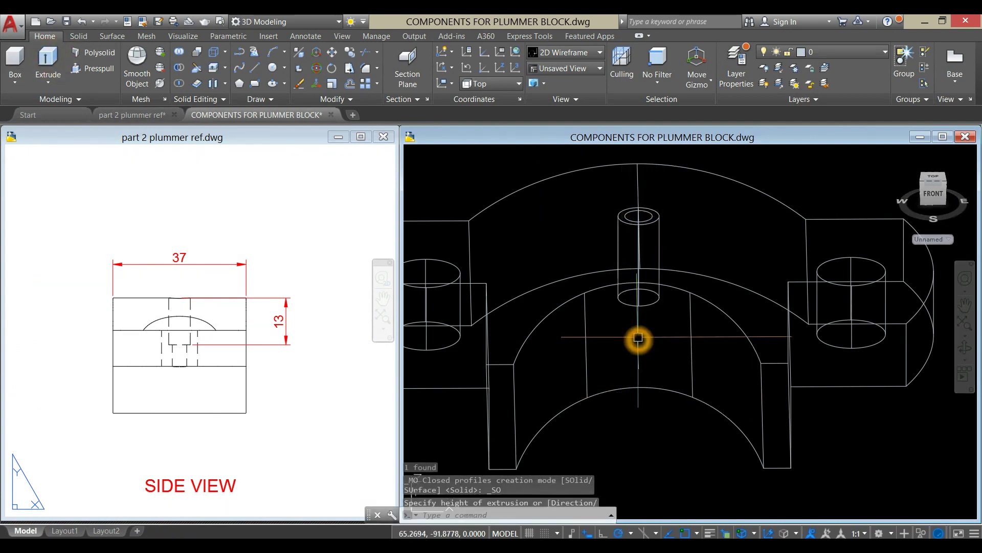
- Extrude the diameter 4 circle at the crown downward so the cylinder passes completely through the cap
scroll(646, 215, "up", 5)
left_click(649, 211)
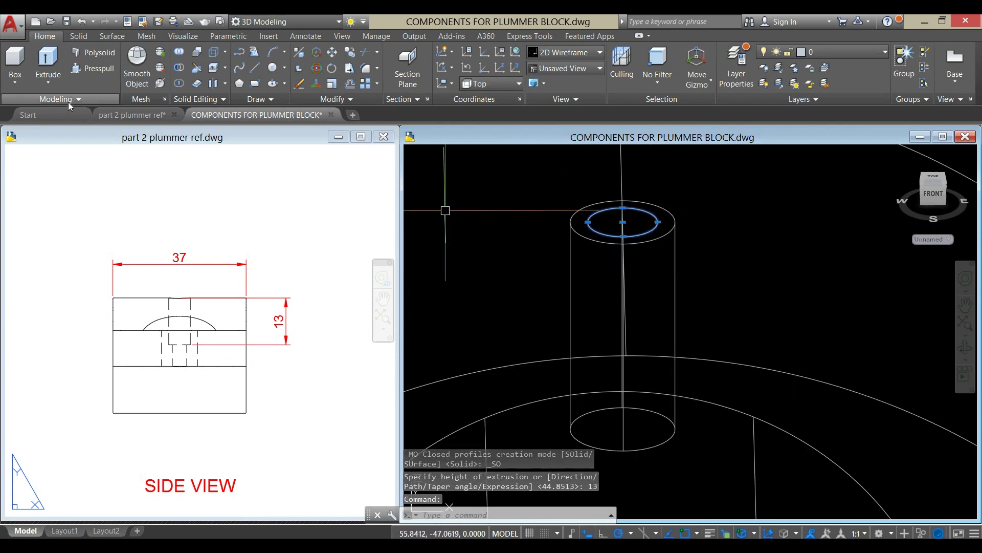
left_click(49, 62)
scroll(460, 279, "down", 5)
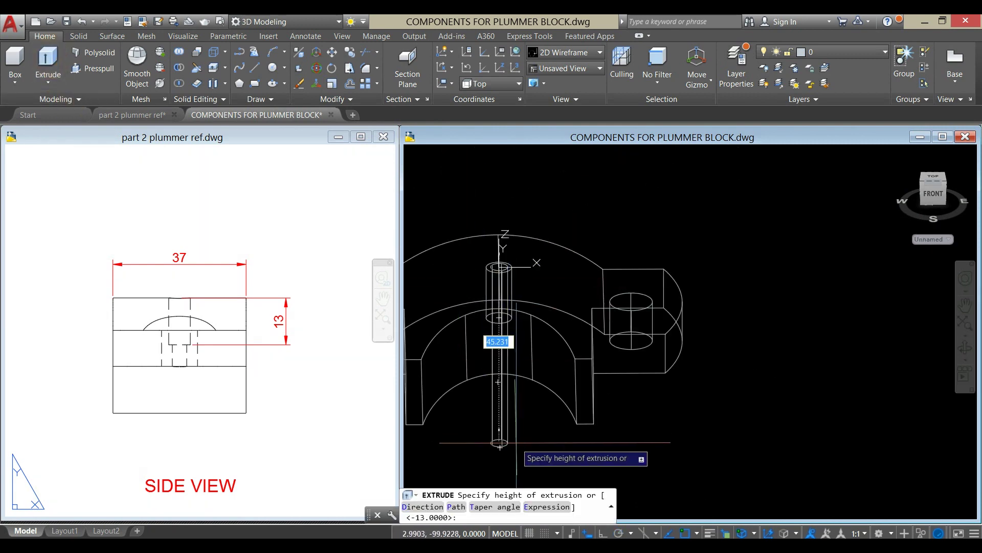
middle_click_drag(566, 289, 677, 284)
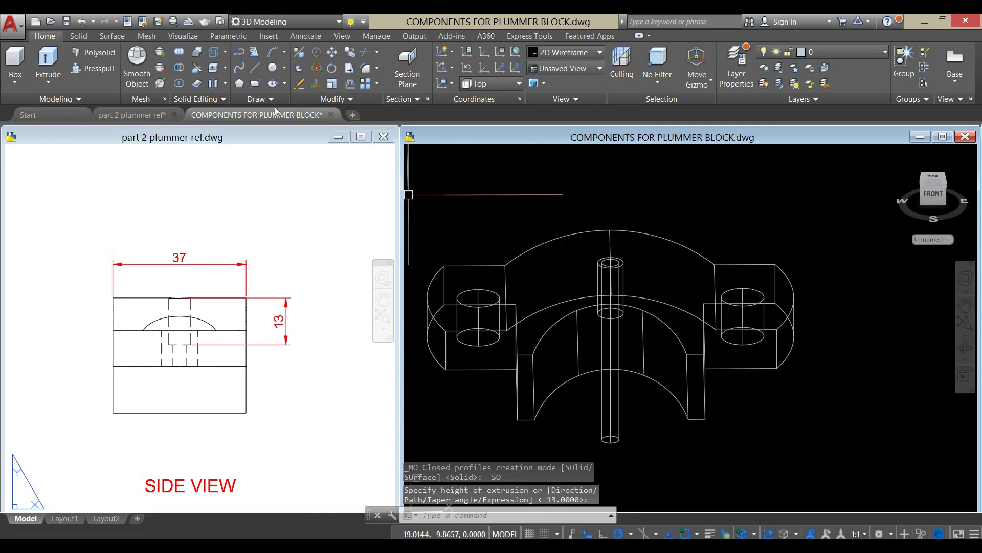
- Subtract the two concentric crown cylinders from the cap body to cut the stepped central hole
left_click(179, 68)
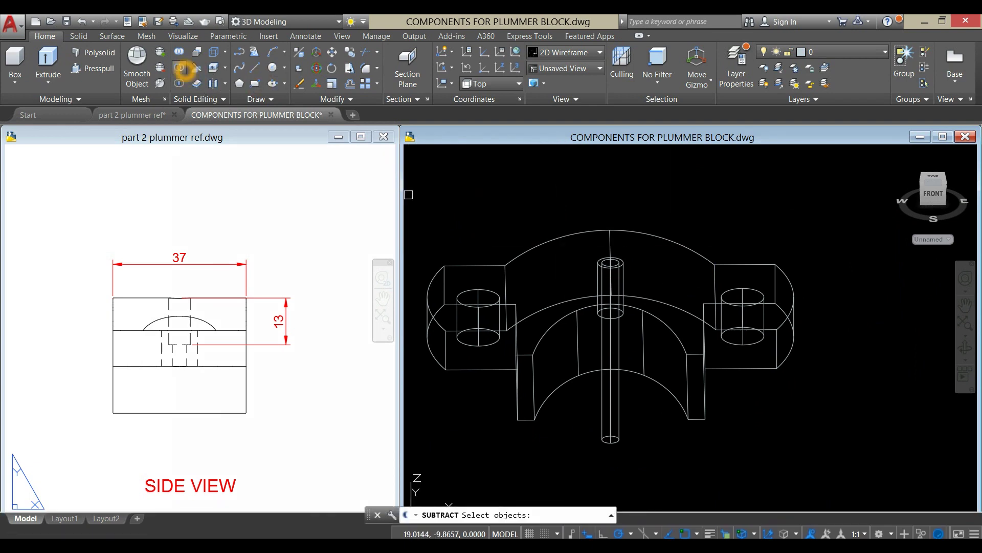
left_click(649, 240)
key("Return")
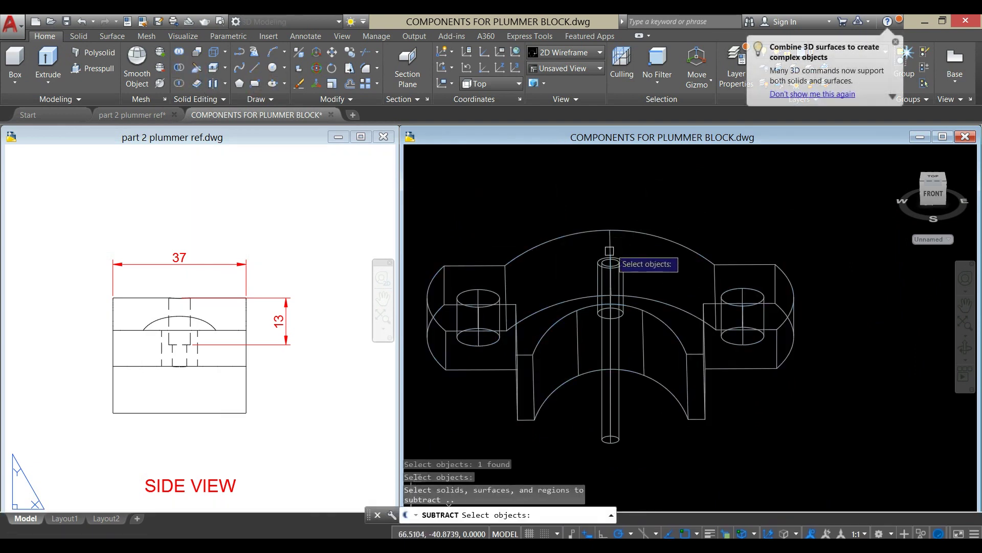
scroll(609, 256, "up", 6)
left_click(711, 289)
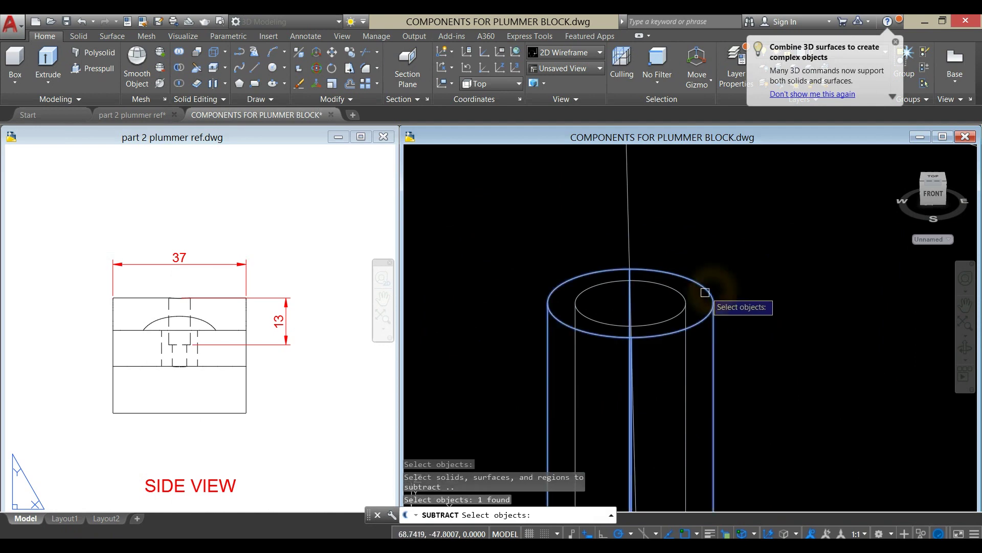
left_click(686, 305)
scroll(689, 302, "down", 5)
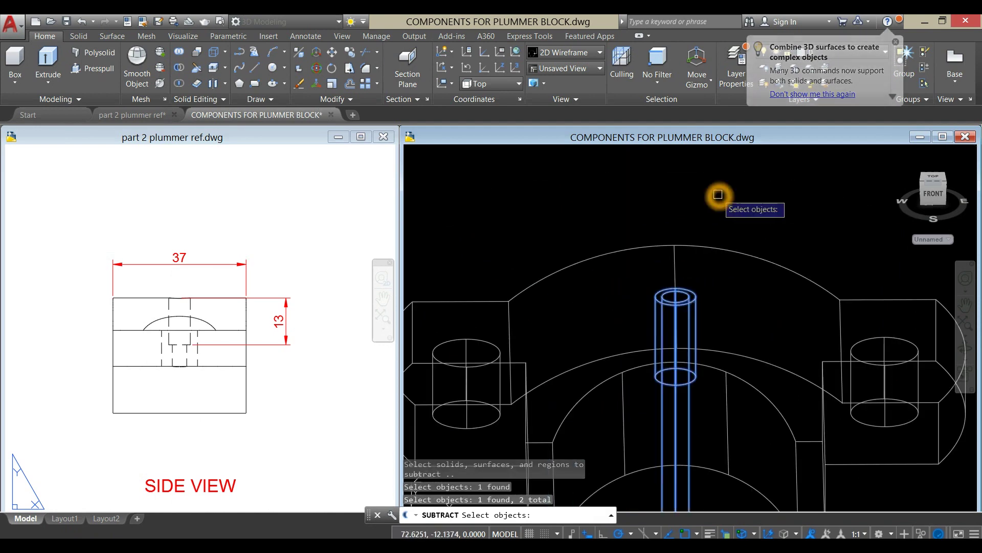
key("Return")
middle_click_drag(716, 193, 720, 219, "shift")
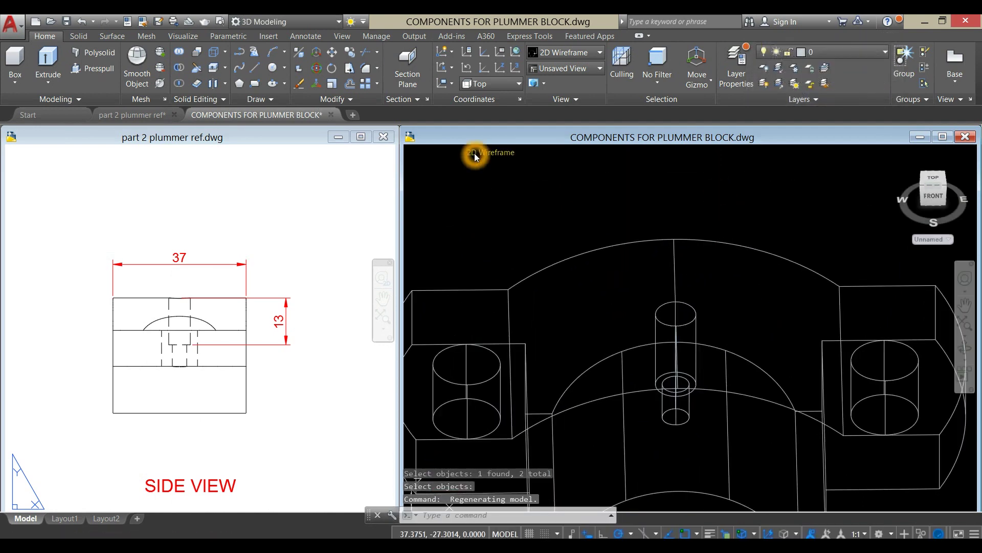
- Display the cap model in the X-ray visual style and inspect the stepped hole
left_click(474, 152)
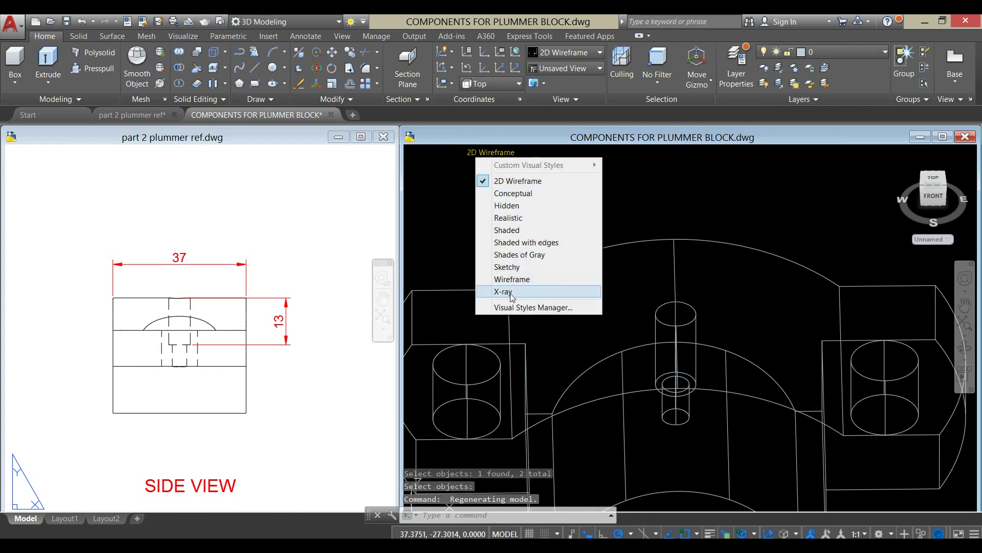
left_click(504, 291)
middle_click_drag(510, 297, 487, 420, "shift")
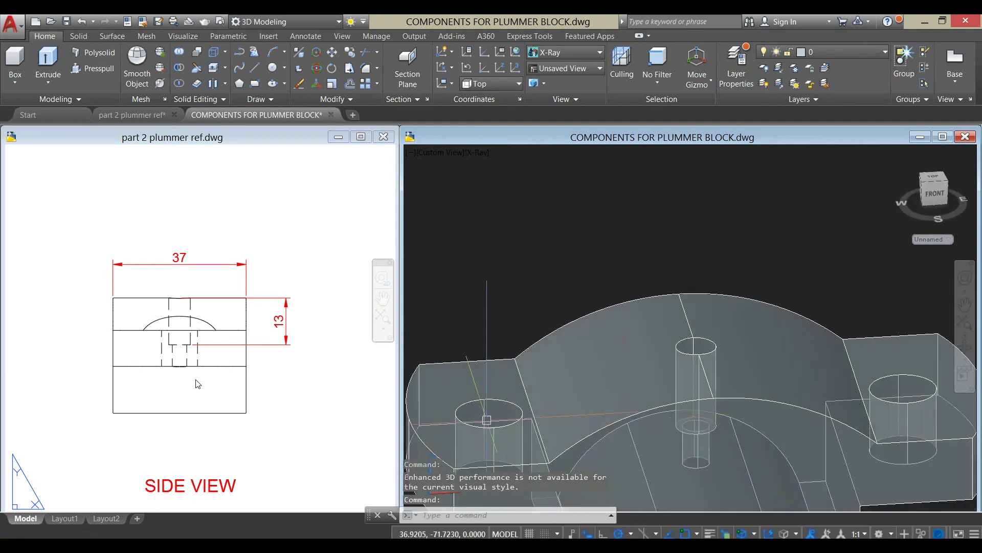
- Examine the recess beside the bolt hole in the cap's 3D reference image, and set the model to the Top view
left_click(199, 384)
scroll(264, 353, "up", 10)
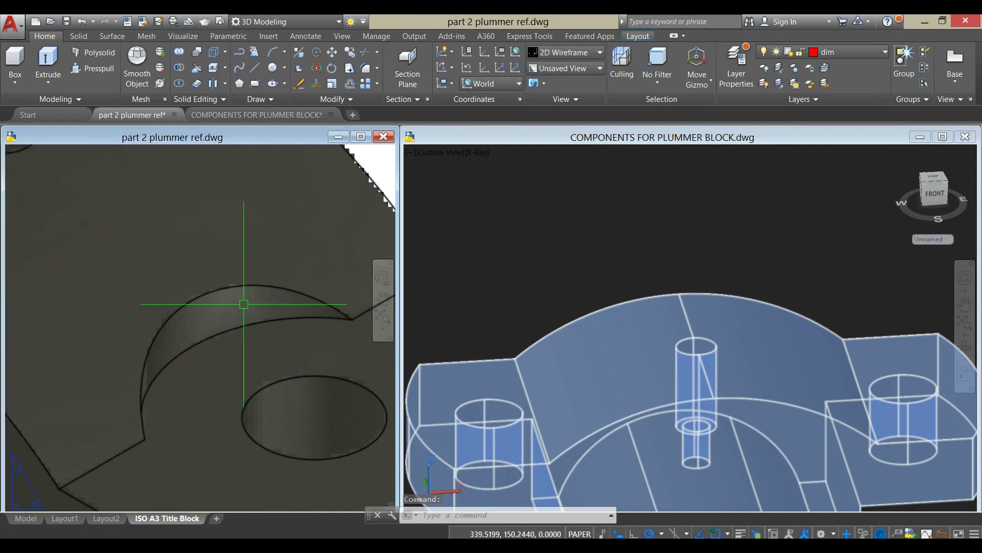
middle_click(237, 333)
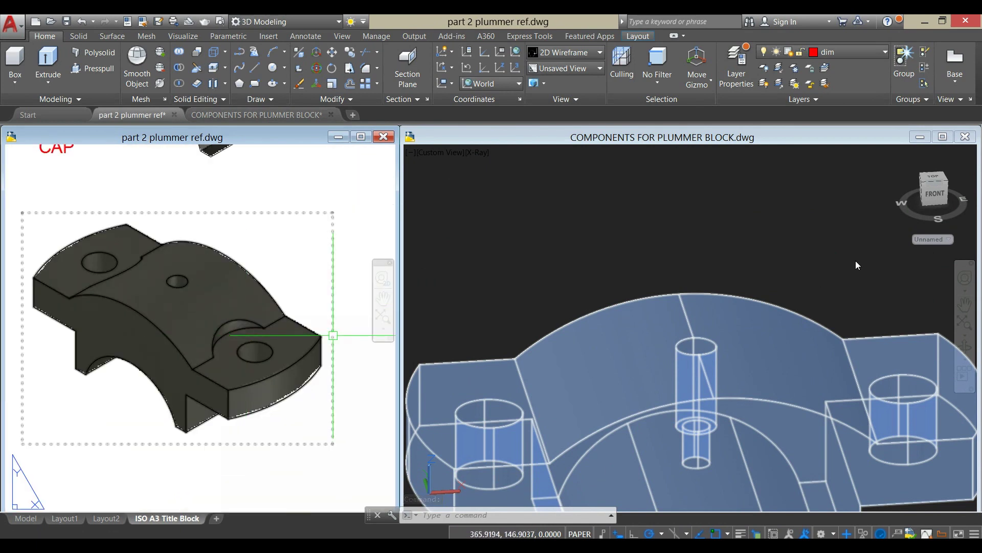
left_click(842, 256)
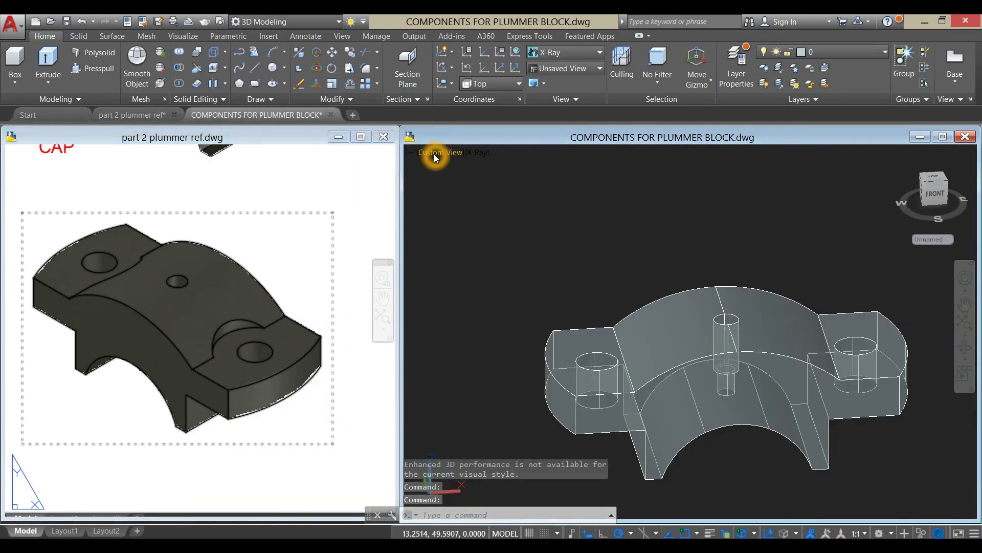
left_click(434, 155)
left_click(462, 182)
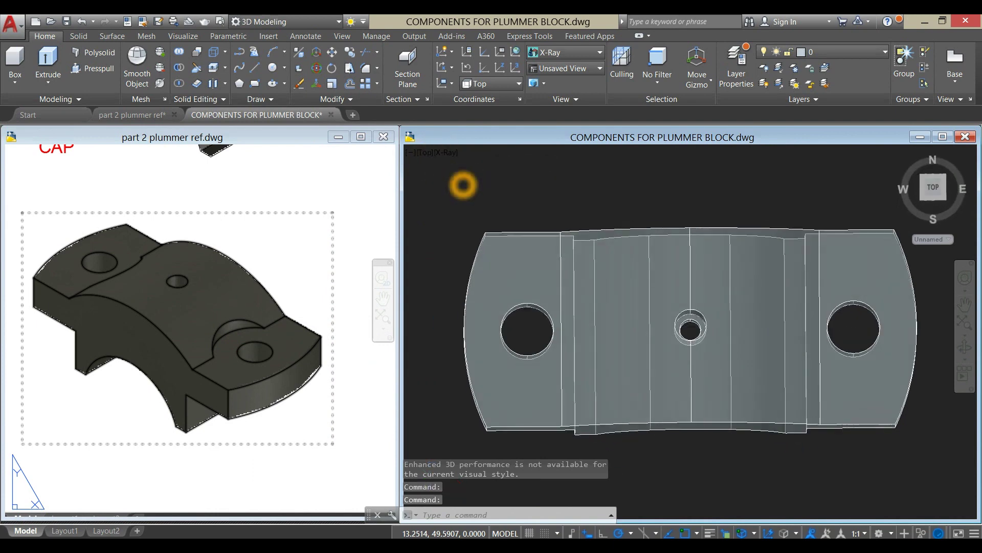
- Draw a circle of diameter 24 concentric with the right-hand flange's bolt hole, following the reference top view
left_click(186, 296)
scroll(179, 296, "down", 6)
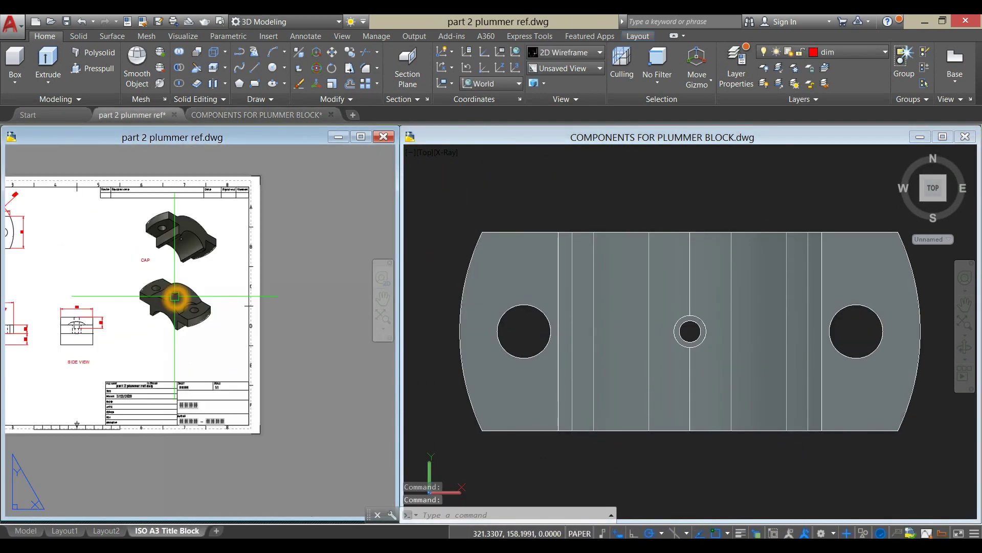
scroll(175, 297, "up", 3)
scroll(174, 297, "down", 2)
scroll(220, 276, "up", 6)
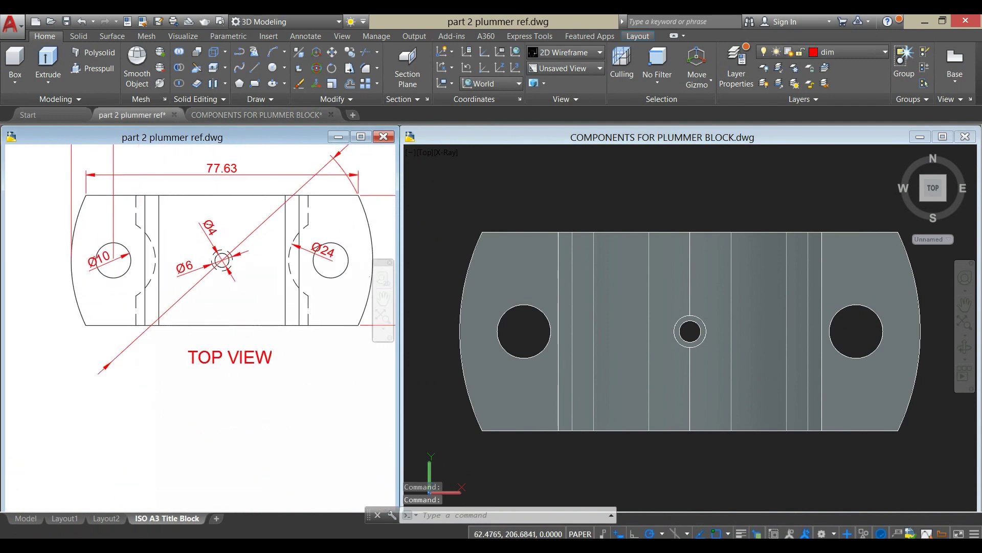
left_click(776, 200)
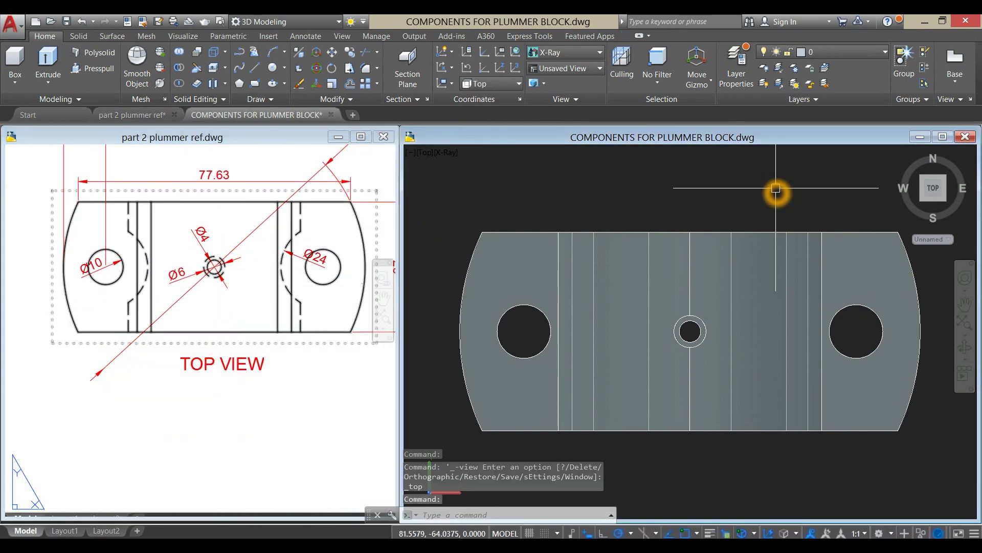
key("Return")
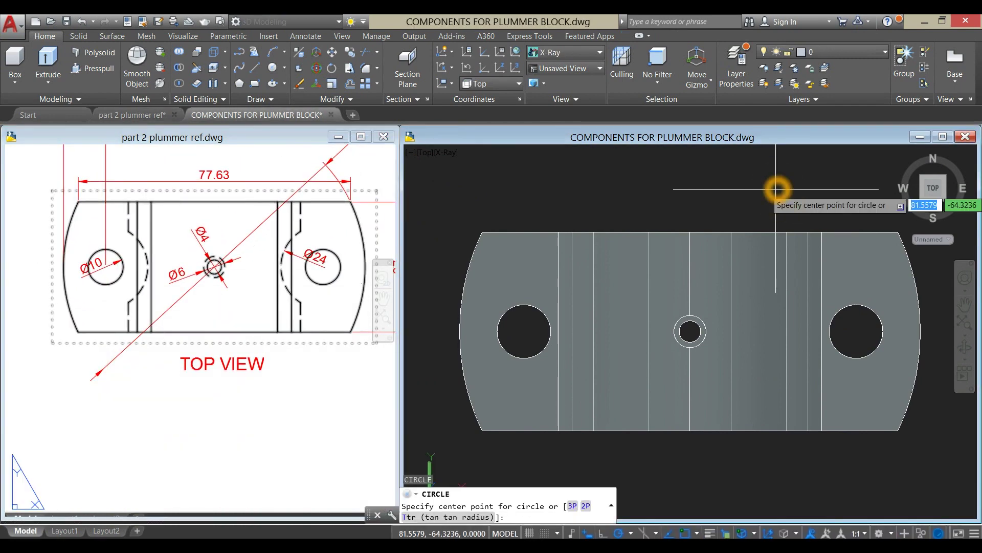
left_click(858, 333)
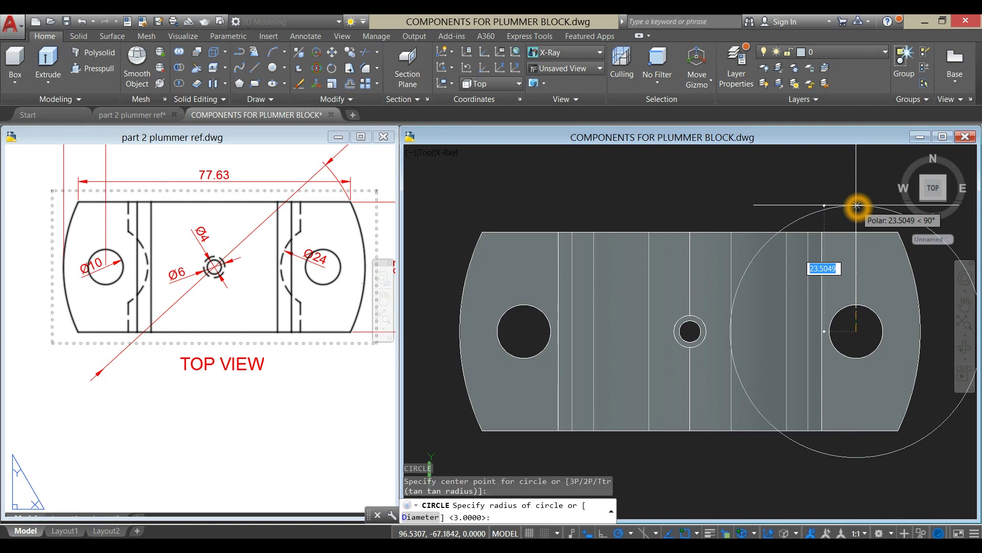
key("Return")
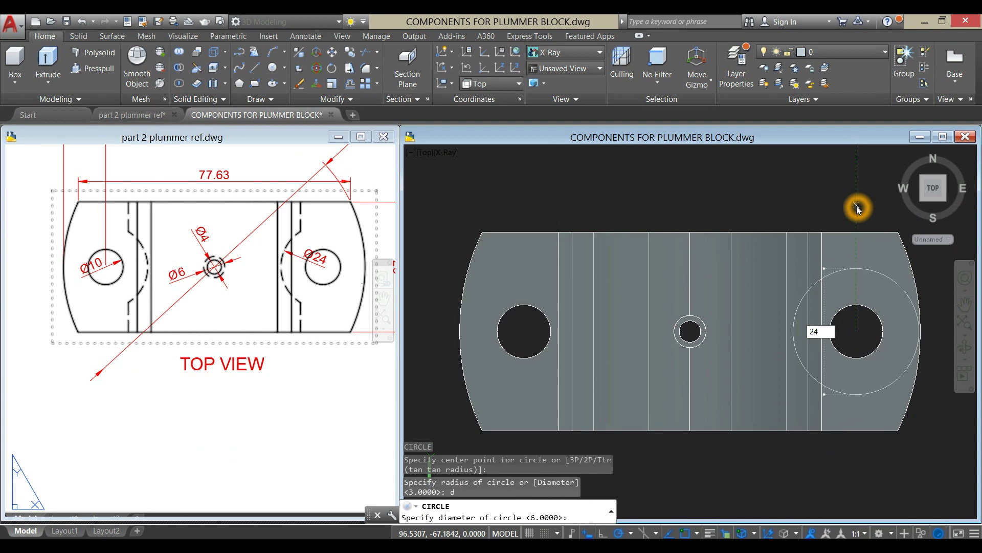
key("Return")
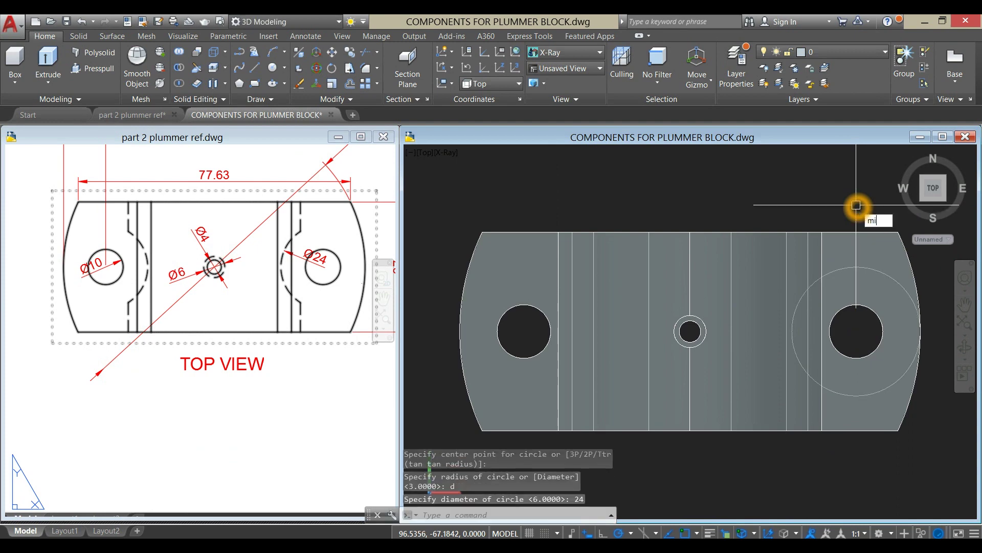
- Mirror the diameter 24 circle about the cap's vertical centre line in the top view onto the other flange, keeping the original
key("Return")
left_click(877, 266)
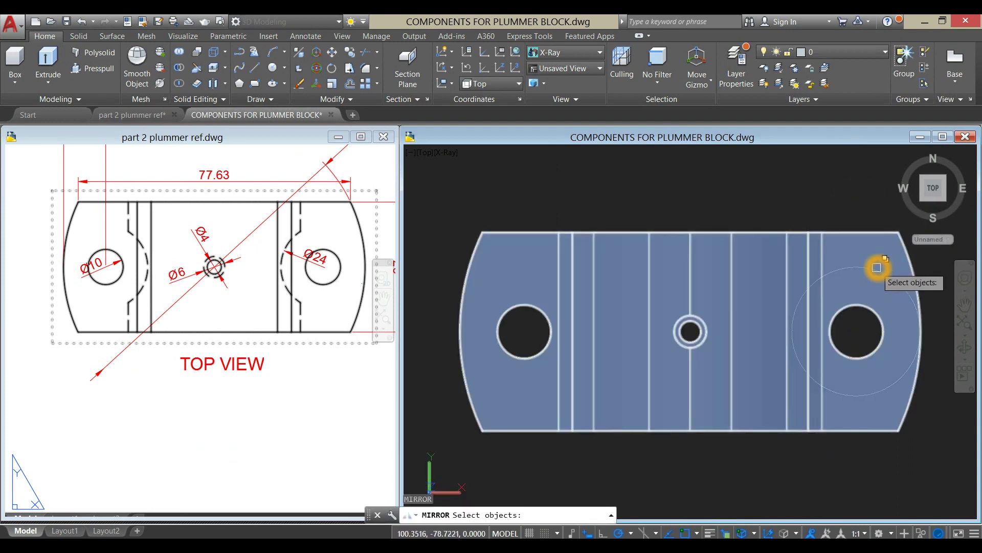
left_click(859, 334)
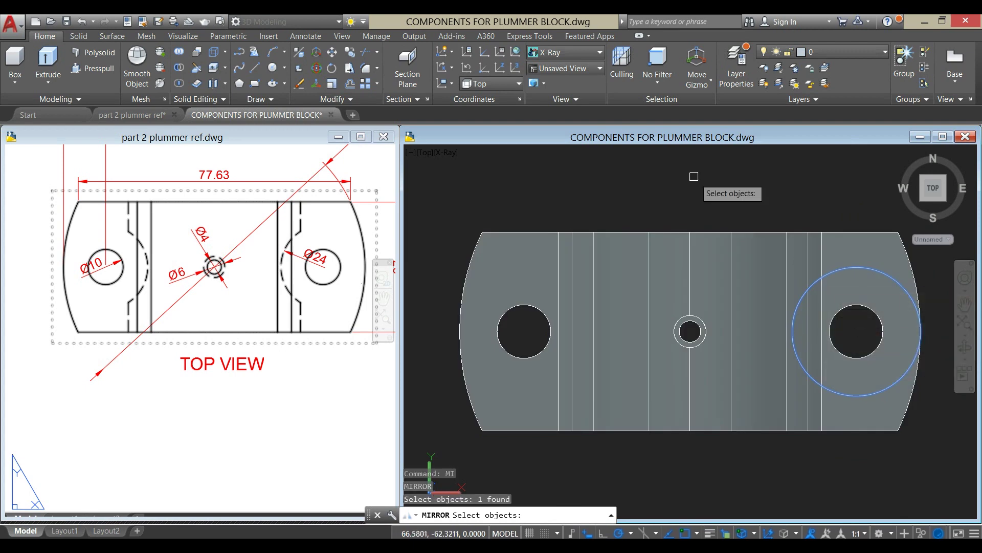
key("Return")
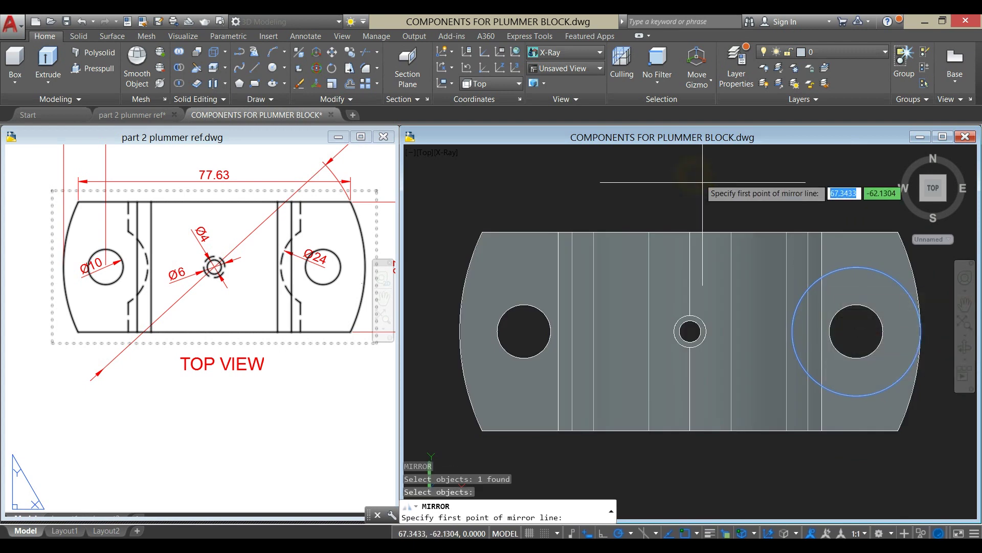
left_click(689, 234)
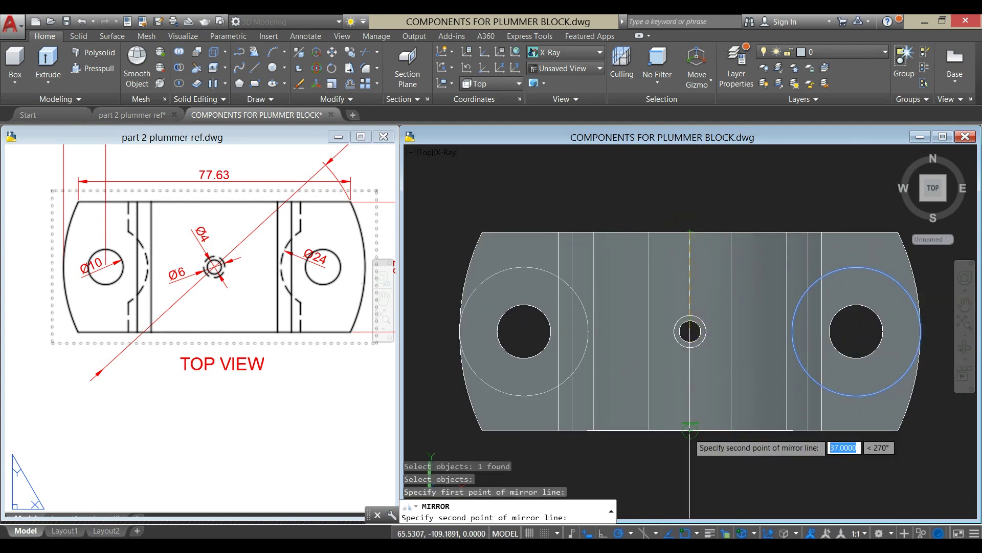
left_click(690, 469)
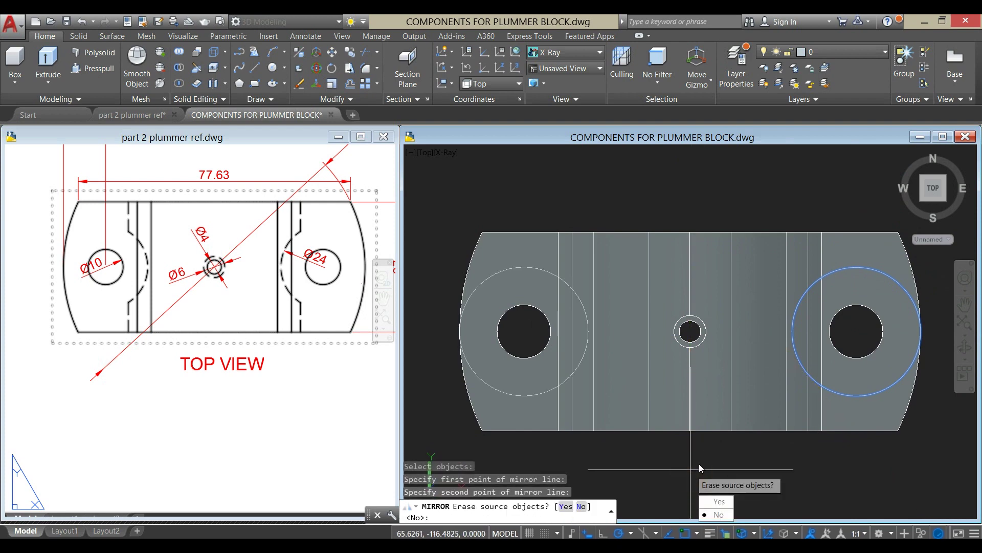
left_click(718, 516)
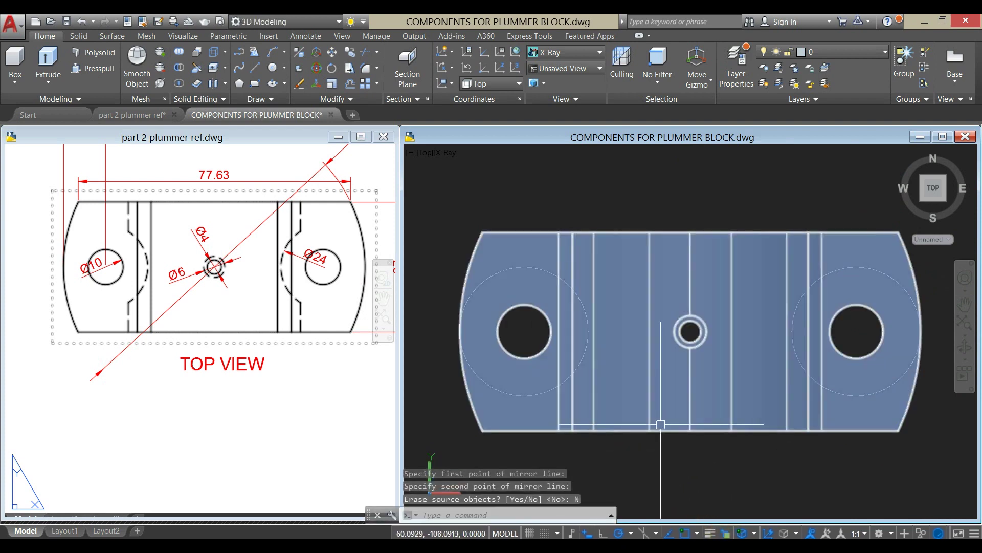
- Orbit the cap to a raised front view and set its visual style to 2D Wireframe
middle_click_drag(680, 389, 674, 319, "shift")
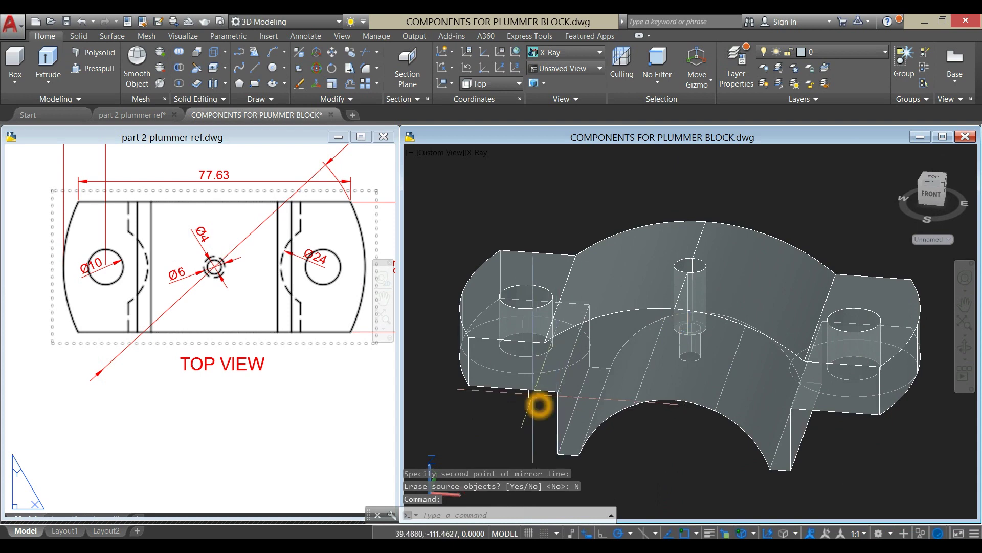
scroll(536, 364, "up", 2)
left_click(534, 362)
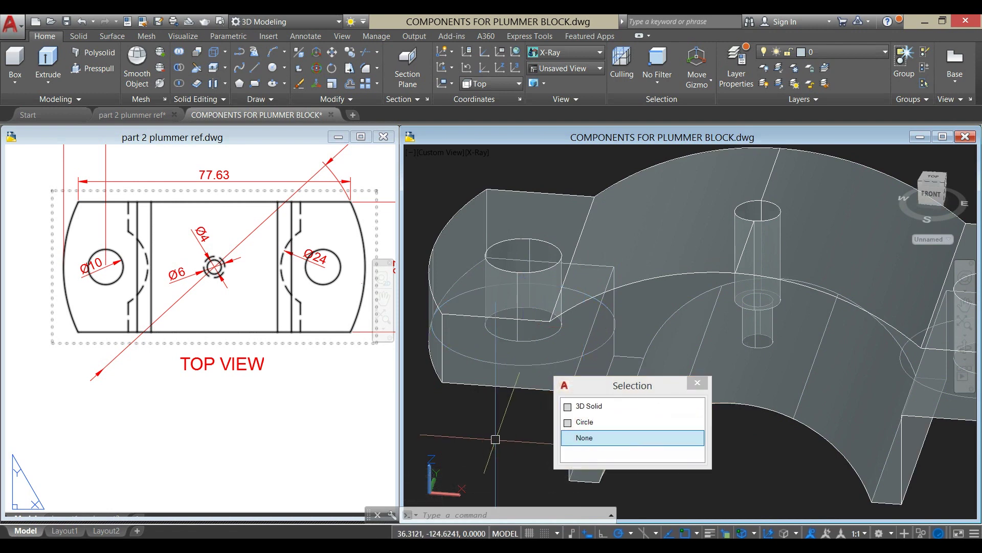
key("Escape")
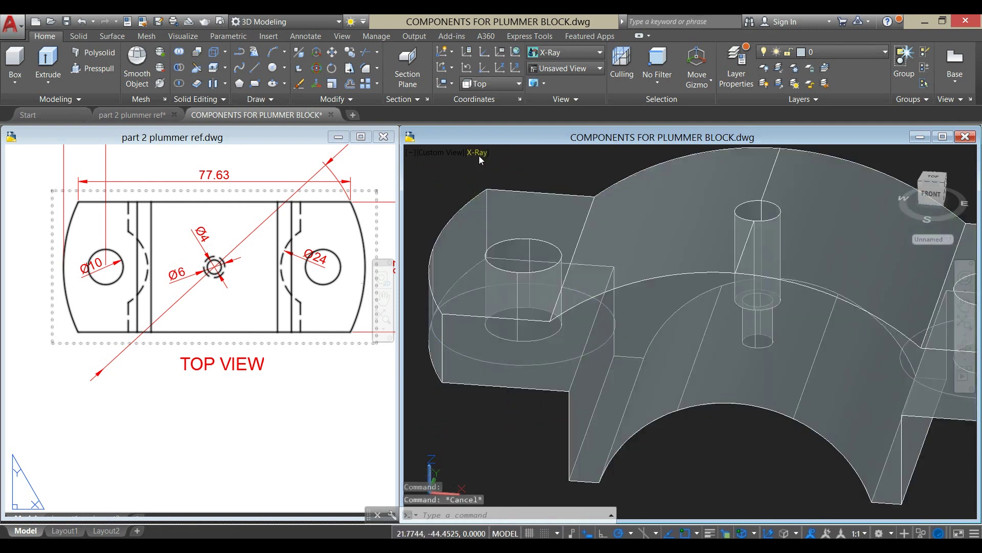
left_click(479, 153)
left_click(497, 178)
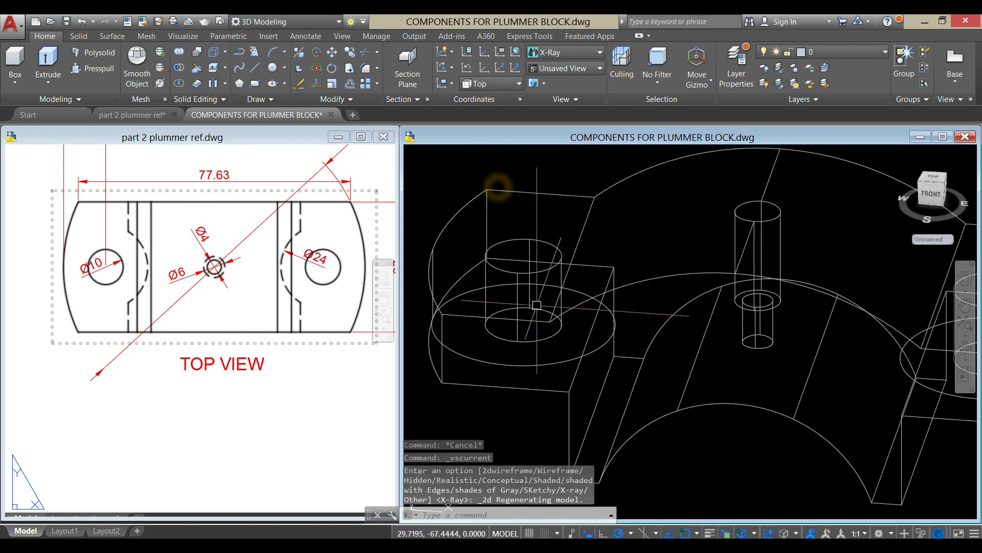
- Try to move both diameter 24 circles up from the flange undersides to the flange top faces
left_click(537, 363)
scroll(528, 406, "down", 4)
middle_click_drag(522, 391, 449, 309)
scroll(645, 320, "up", 4)
left_click(644, 321)
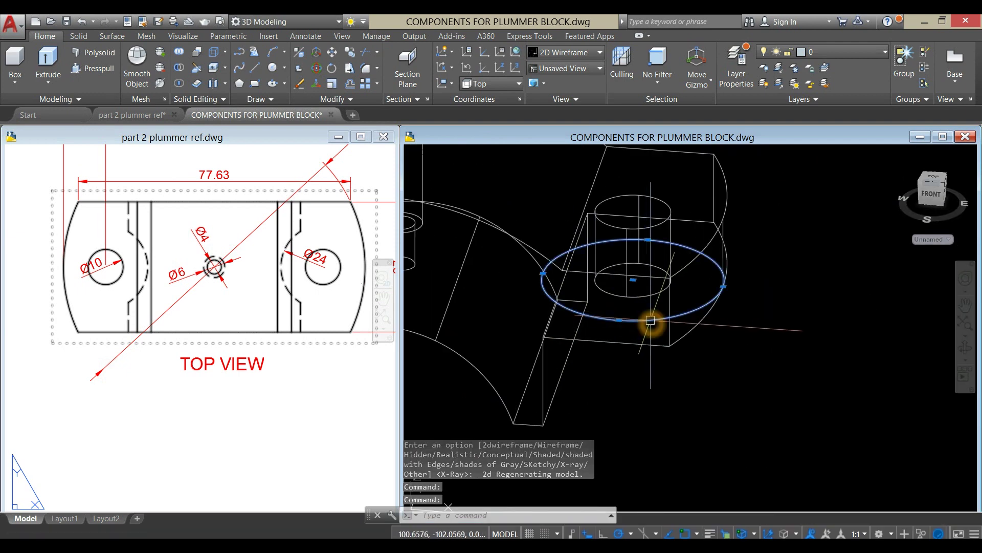
scroll(652, 321, "down", 3)
middle_click_drag(718, 343, 727, 340)
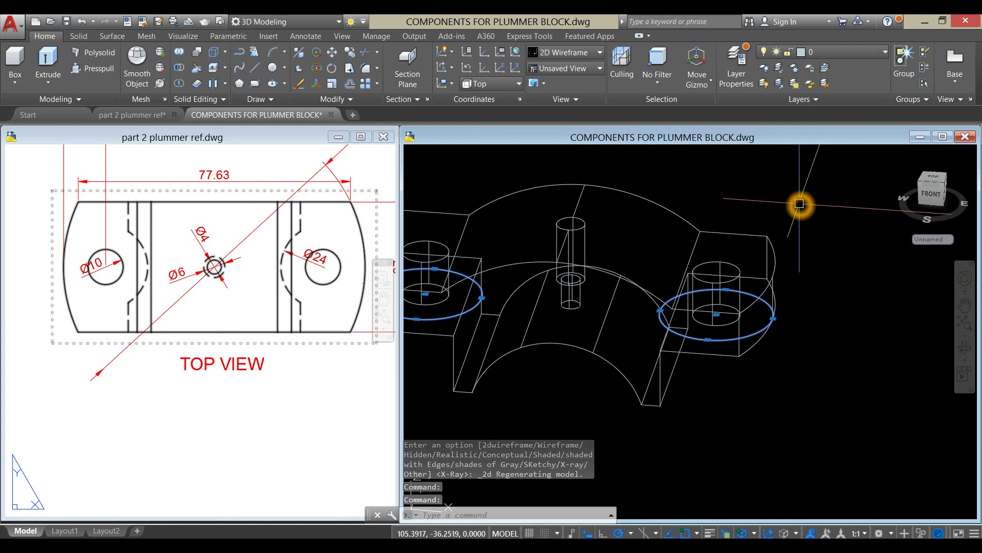
middle_click_drag(800, 204, 778, 211, "shift")
right_click(781, 187)
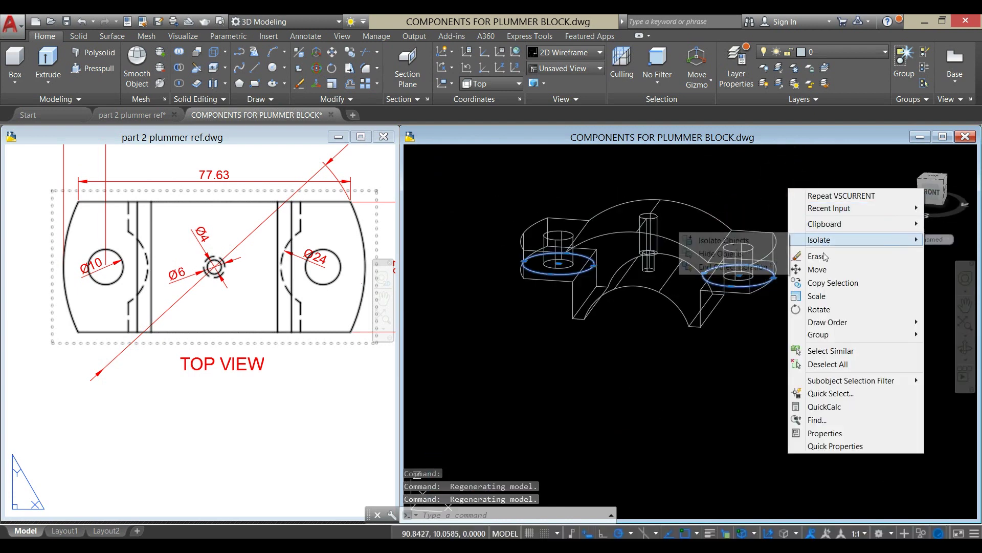
left_click(805, 266)
scroll(794, 270, "up", 2)
scroll(793, 270, "up", 2)
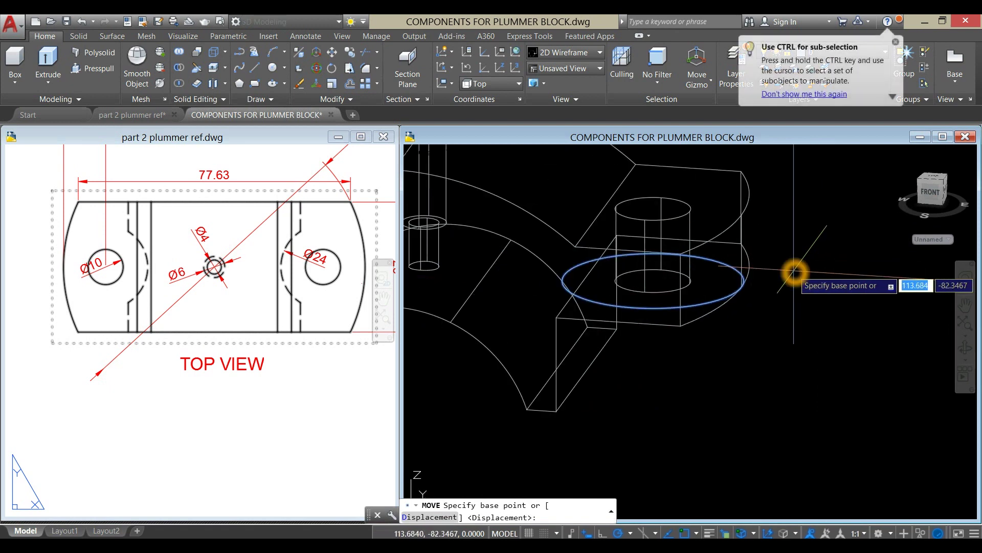
left_click(743, 293)
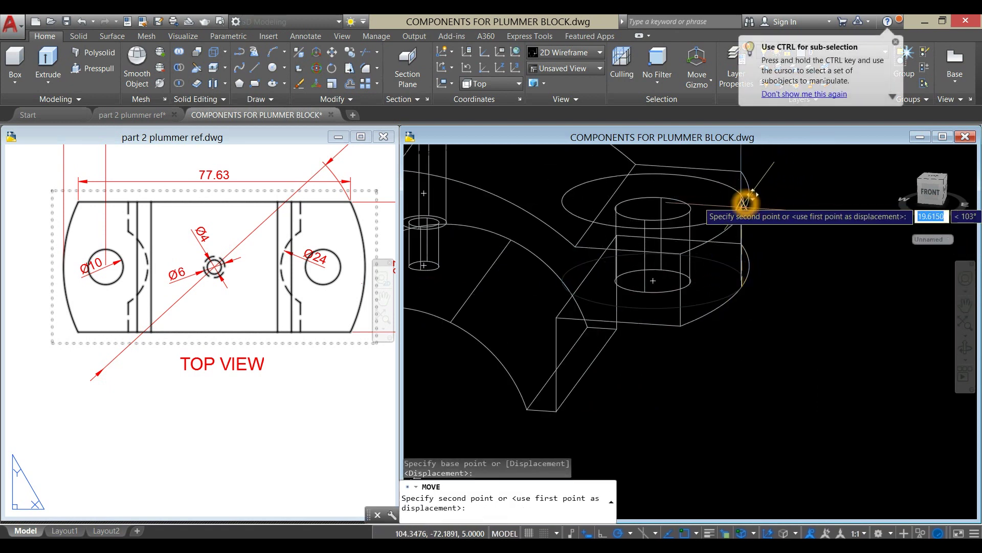
left_click(744, 202)
- Move both diameter 24 circles by an outer quadrant to the curved flange's top edge, concentric with the bolt holes
middle_click_drag(665, 190, 750, 164, "shift")
scroll(727, 218, "up", 3)
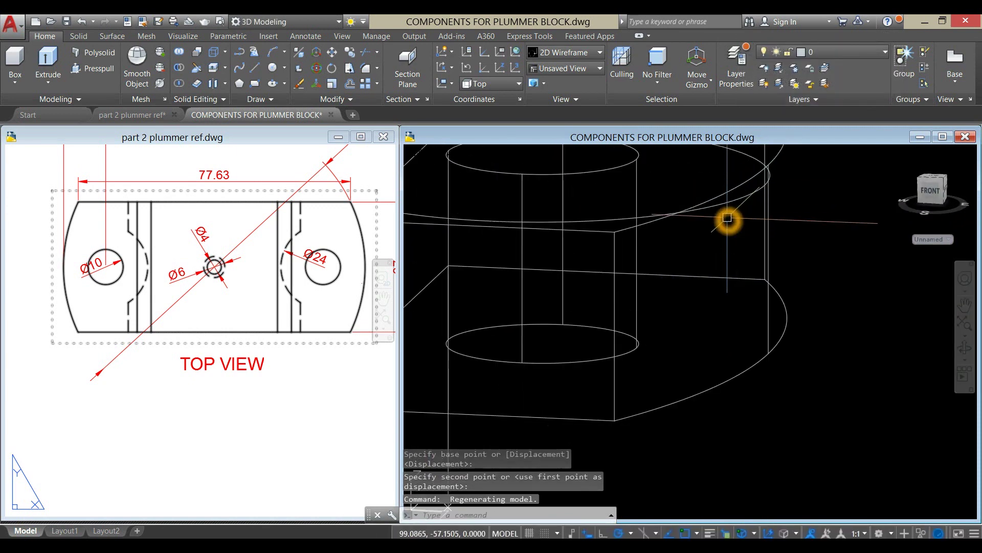
left_click(734, 205)
scroll(734, 206, "down", 6)
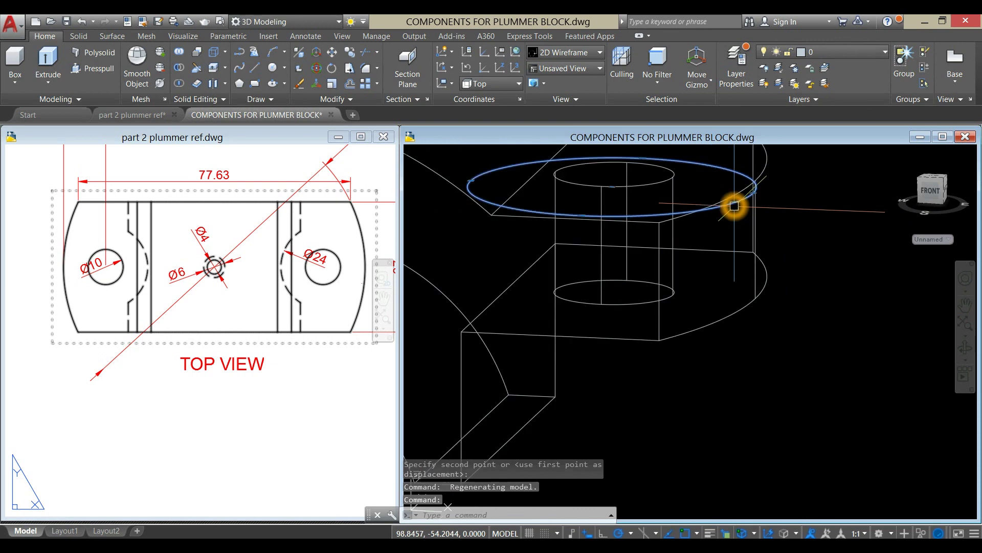
scroll(687, 268, "up", 5)
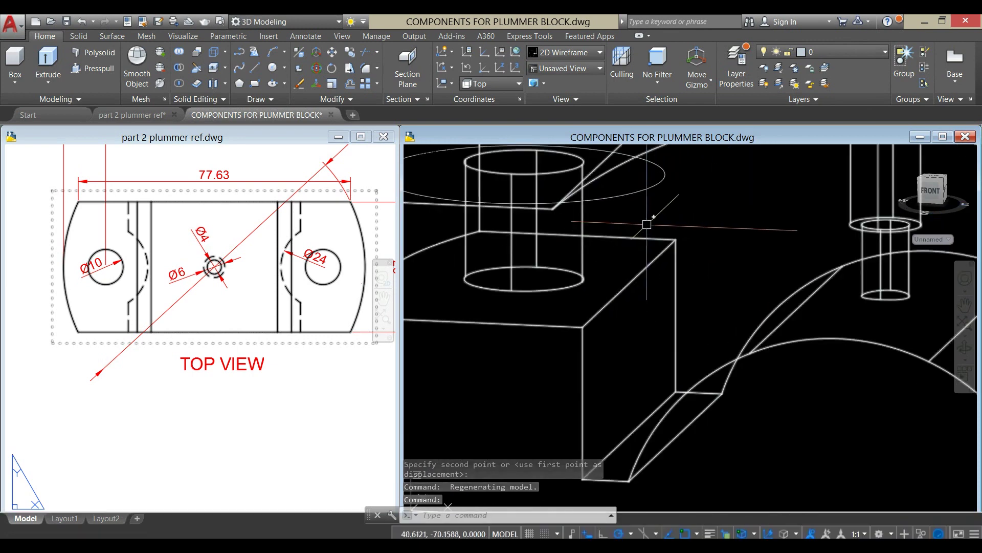
mouse_move(593, 174)
middle_mouse_down()
mouse_move(722, 247)
mouse_move(738, 228)
middle_mouse_up()
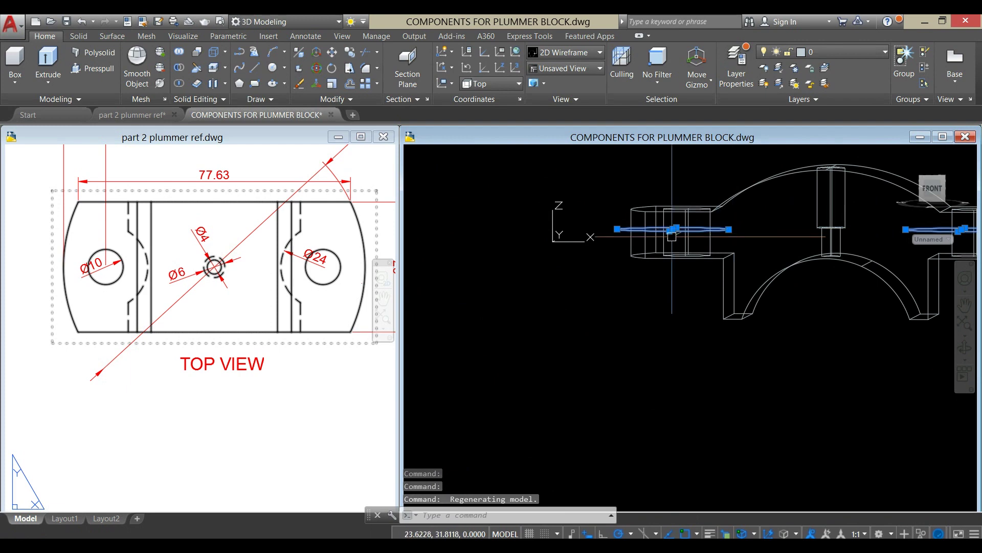
right_click(558, 170)
left_click(589, 247)
middle_click_drag(588, 256, 614, 344, "shift")
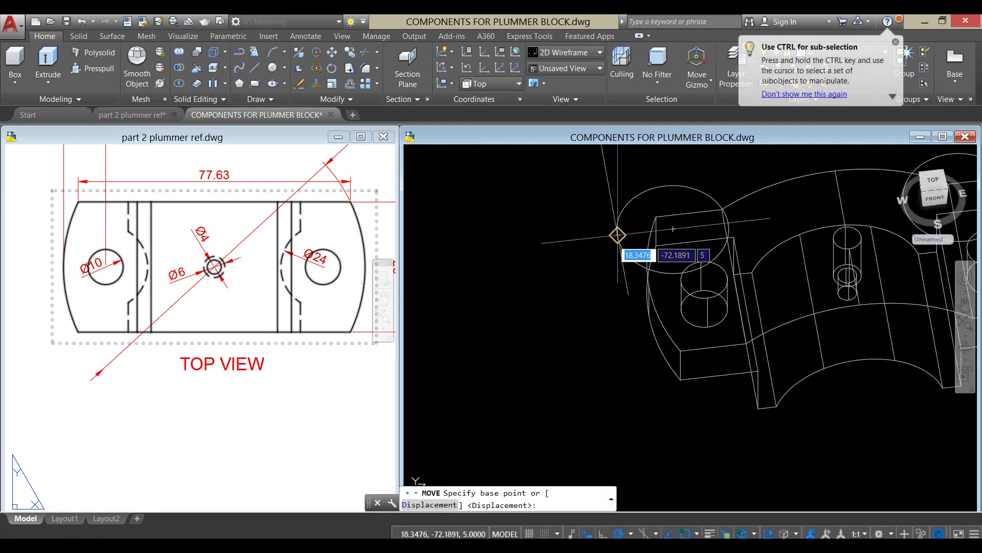
left_click(618, 235)
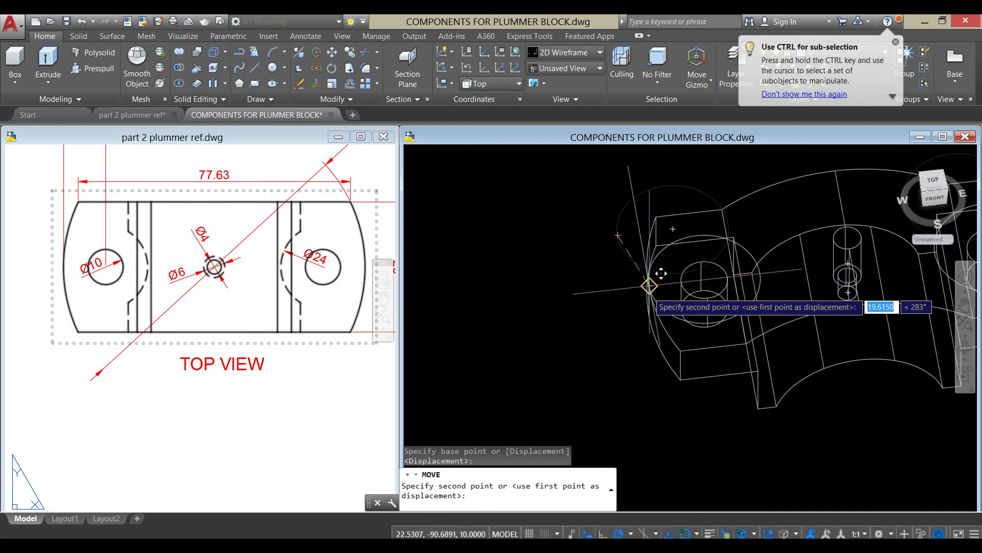
- Extrude both diameter 24 circles upward from the flange top faces into solid cylinders taller than the cap
middle_click_drag(653, 285, 569, 221, "shift")
scroll(578, 248, "down", 3)
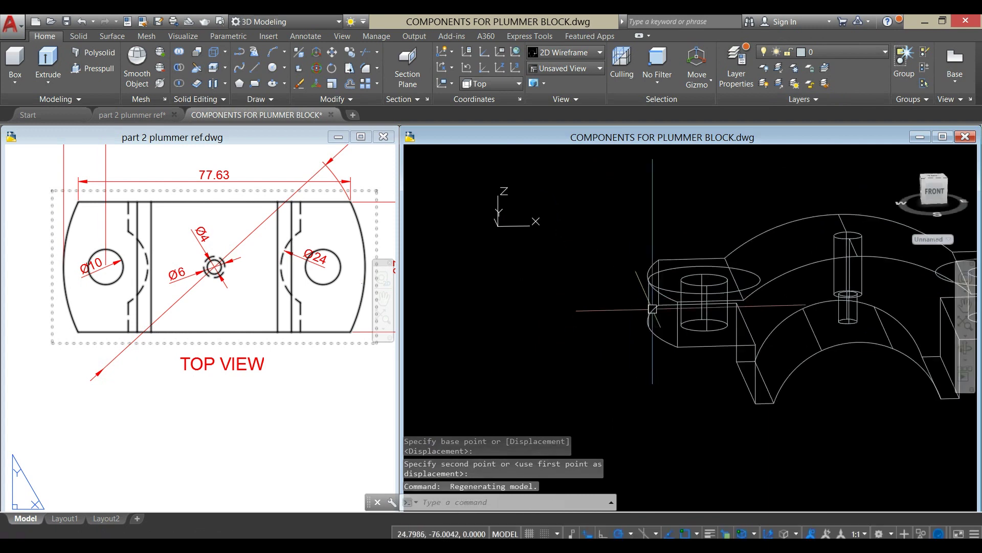
middle_click_drag(684, 290, 660, 269, "shift")
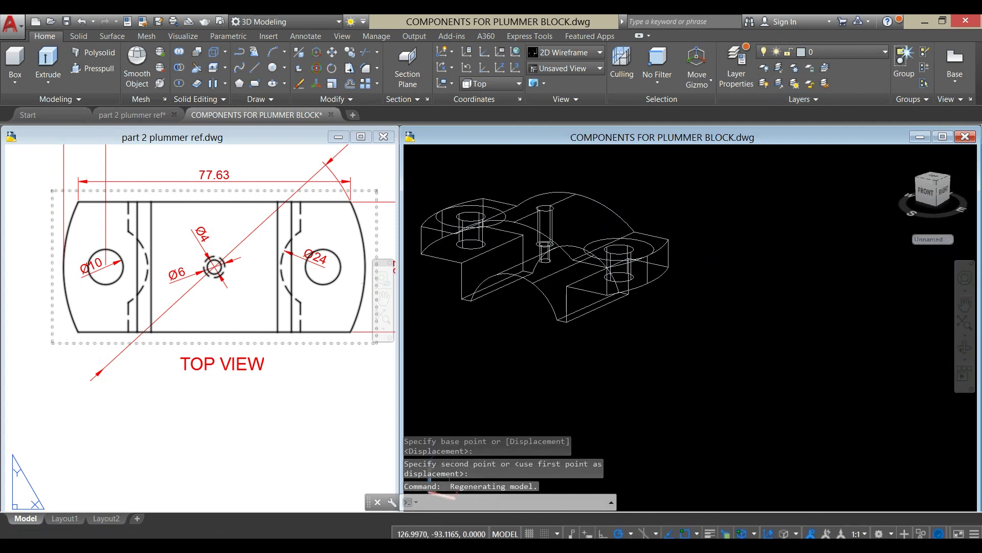
scroll(645, 253, "up", 5)
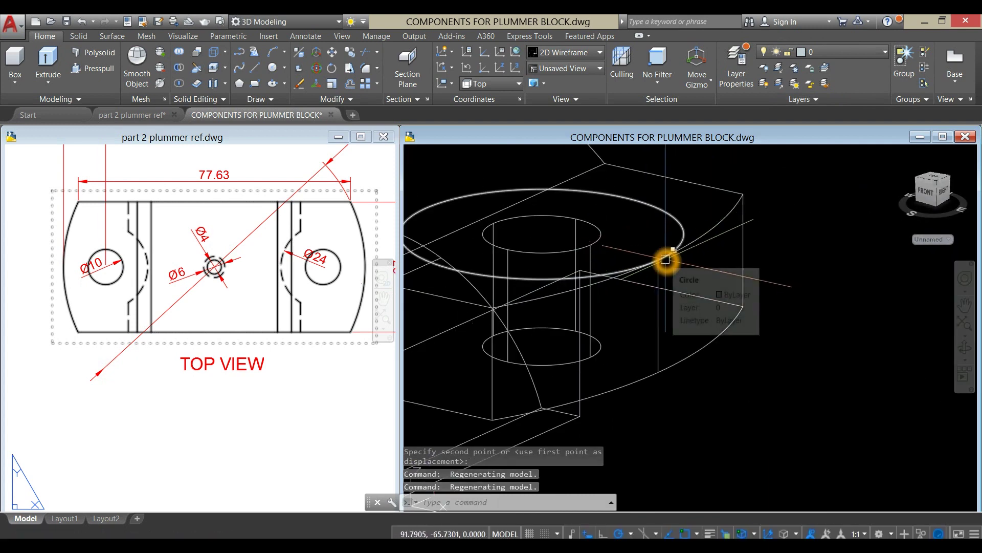
scroll(665, 258, "down", 4)
middle_click_drag(665, 259, 790, 314, "shift")
scroll(548, 290, "up", 5)
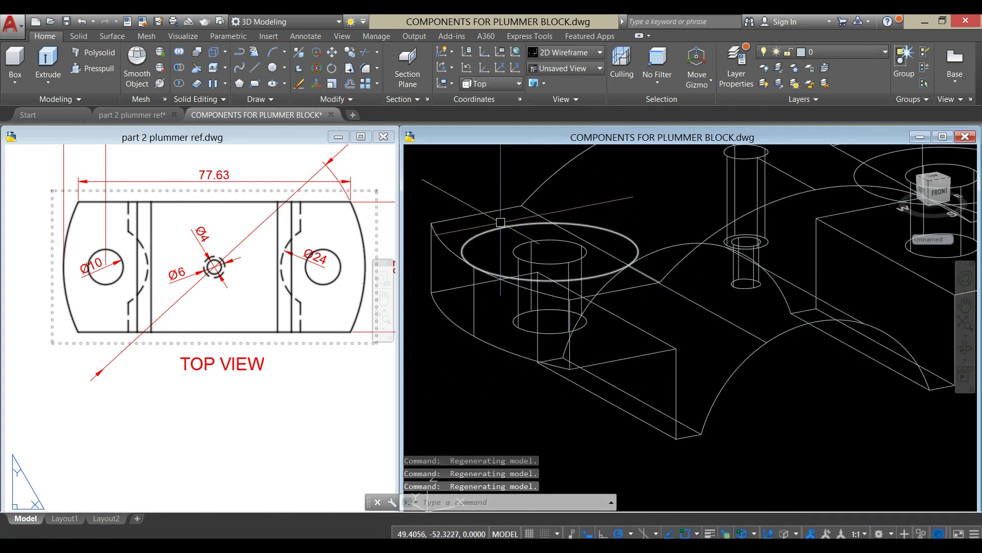
scroll(588, 278, "down", 5)
scroll(610, 266, "up", 6)
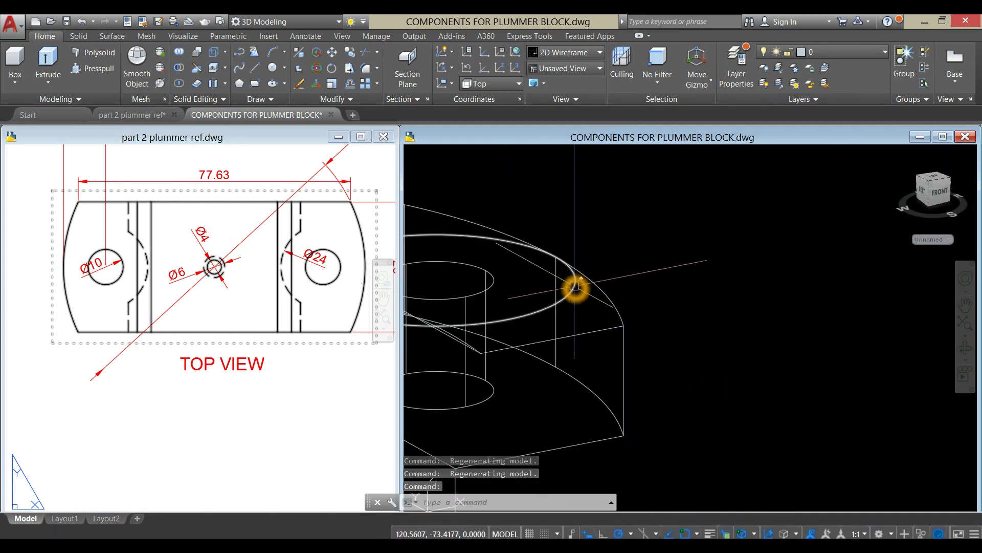
scroll(576, 285, "down", 5)
middle_click_drag(575, 285, 732, 231)
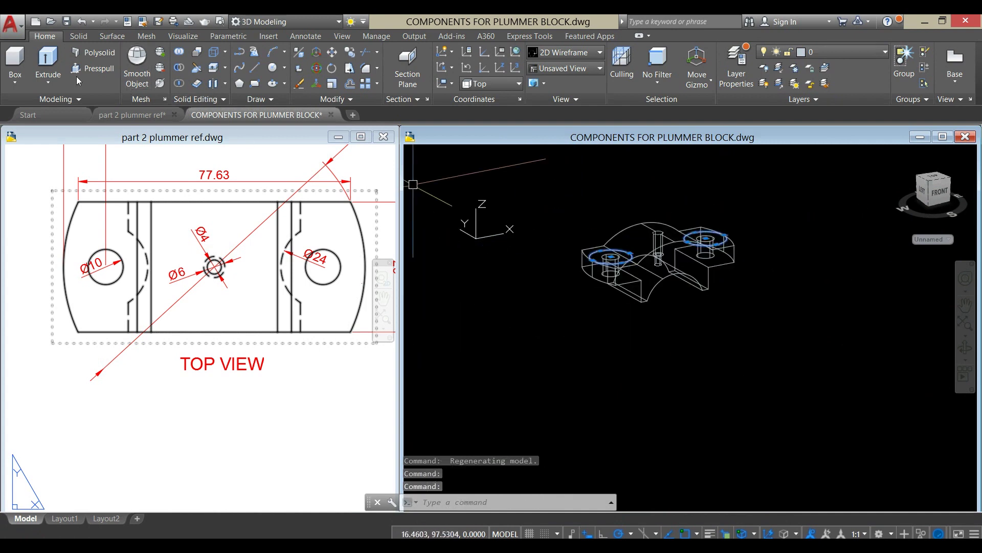
left_click(47, 61)
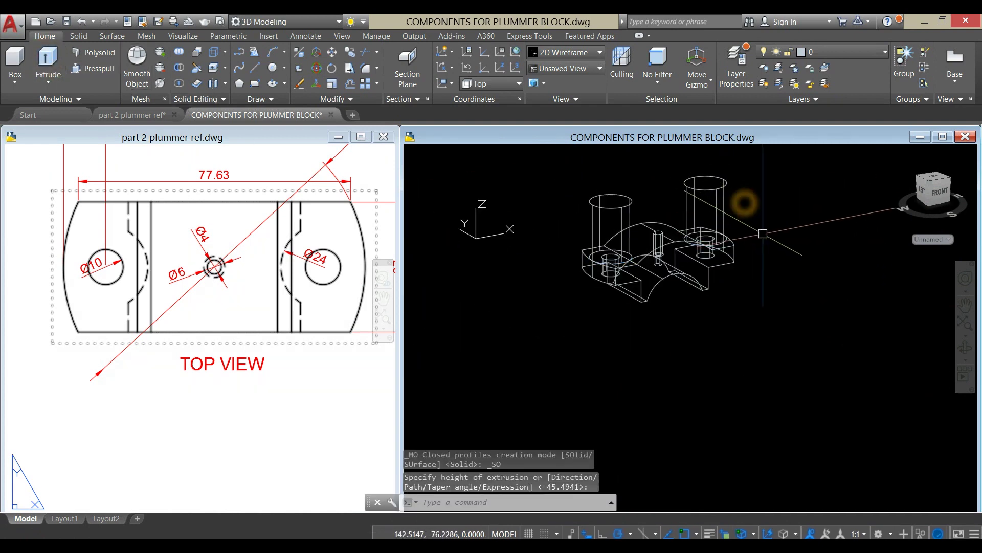
middle_click_drag(746, 202, 729, 280, "shift")
key("Return")
- Display the cap in the X-Ray visual style and inspect where the two extruded cylinders meet the body
scroll(729, 280, "down", 3)
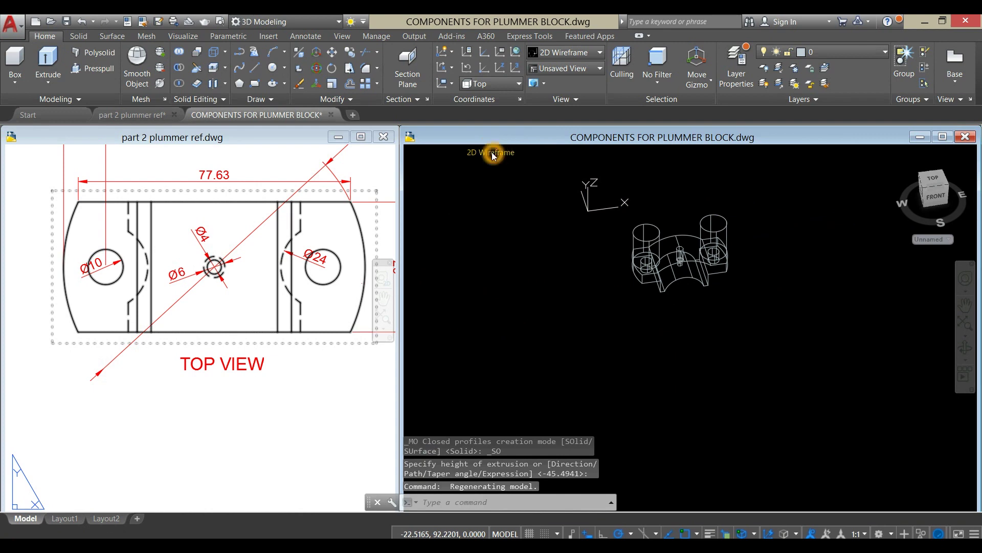
left_click(493, 154)
left_click(531, 292)
middle_click_drag(531, 293, 553, 235, "shift")
scroll(700, 261, "up", 8)
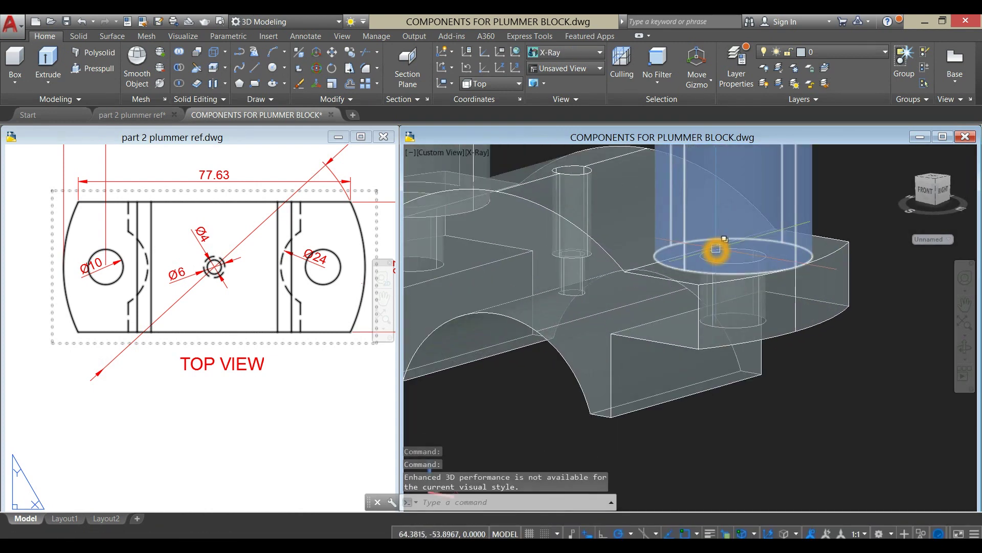
middle_click_drag(801, 322, 886, 325, "shift")
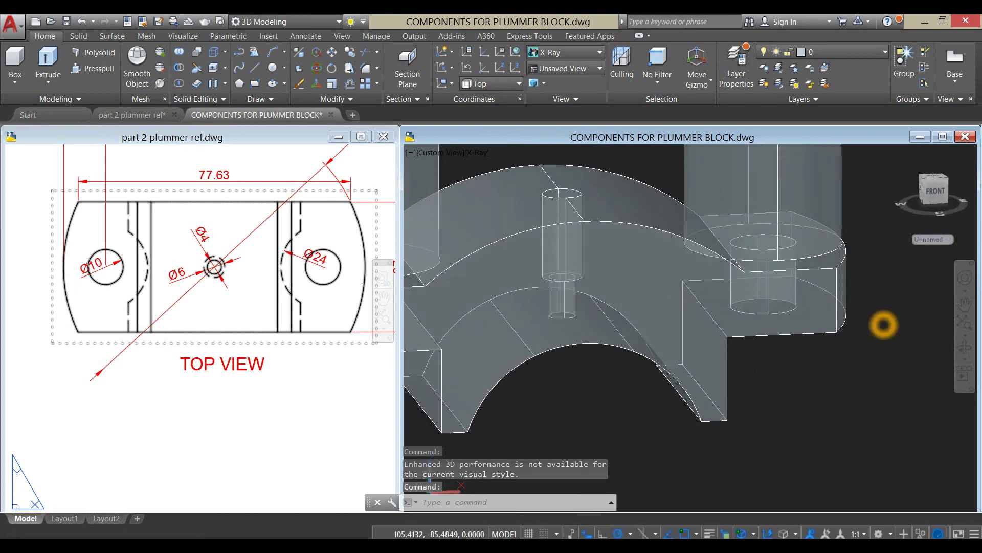
scroll(870, 317, "down", 3)
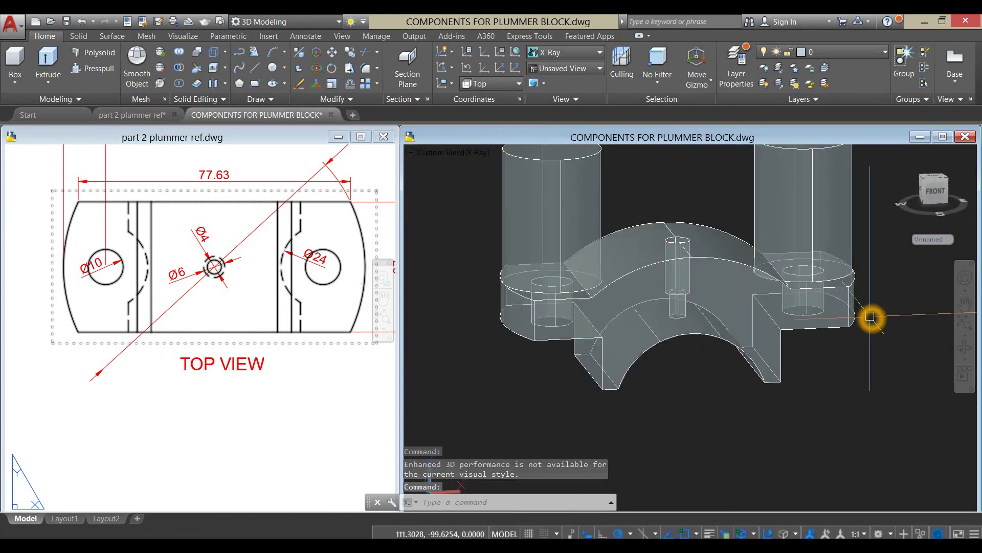
- Subtract the two extruded cylinders from the cap body to cut the recesses above both flanges
left_click(180, 66)
left_click(635, 243)
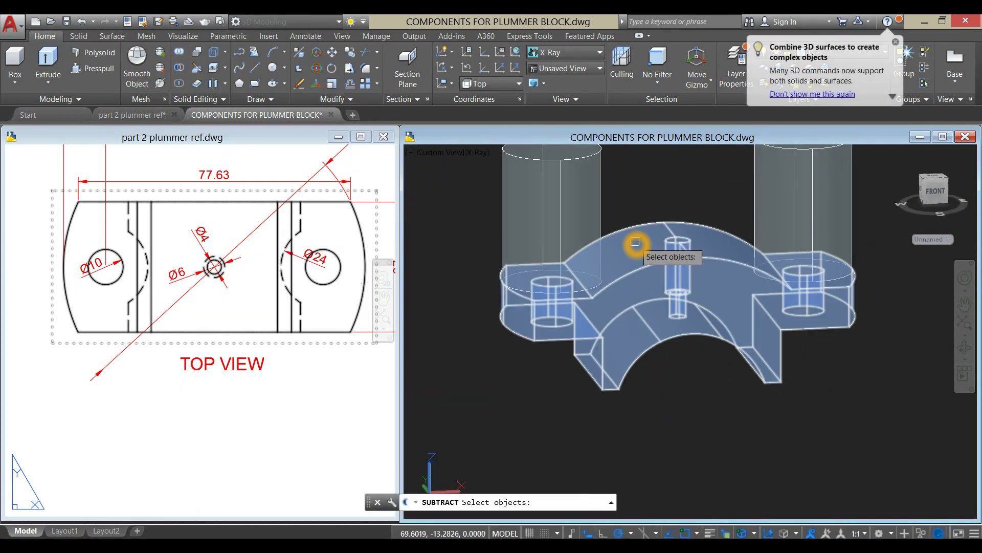
key("Return")
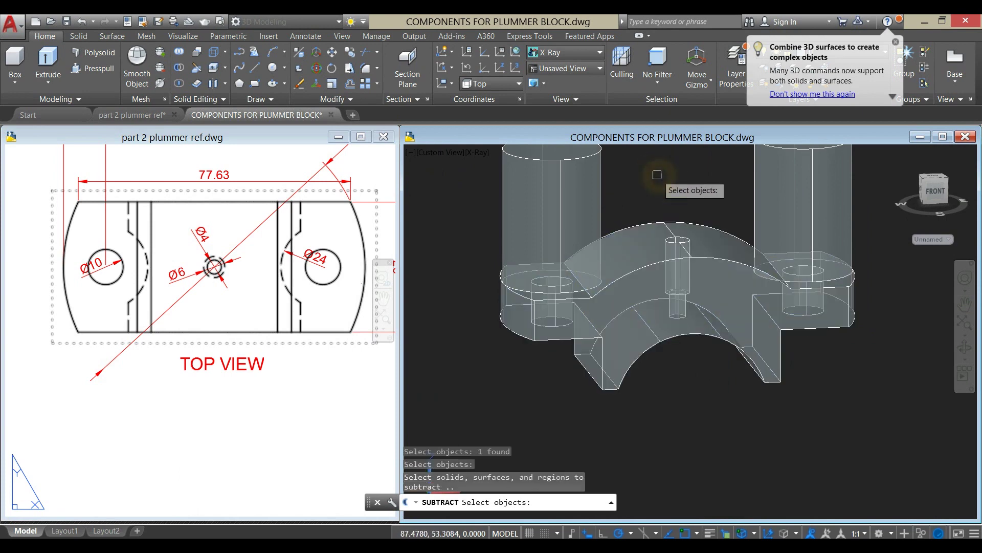
left_click(600, 193)
left_click(768, 188)
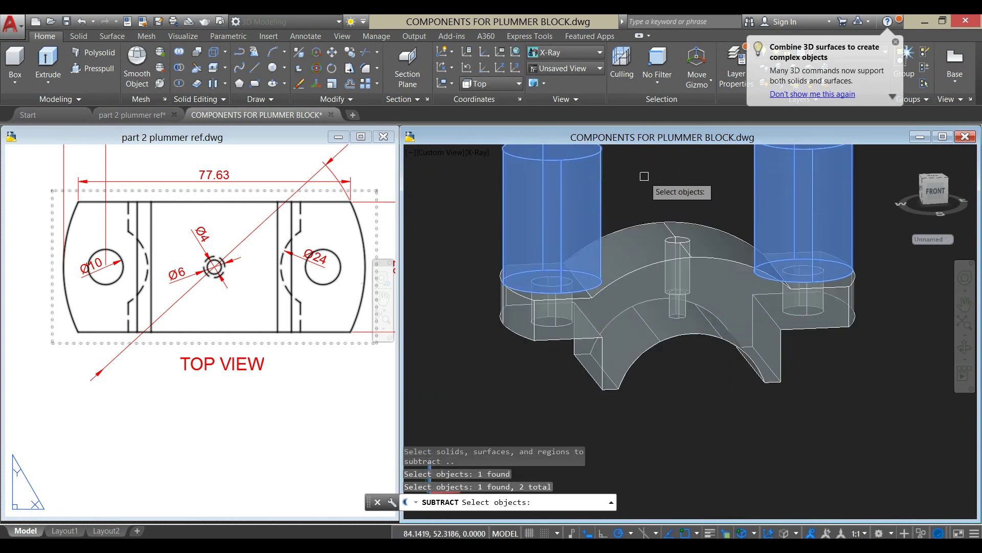
key("Return")
middle_click_drag(643, 176, 662, 211, "shift")
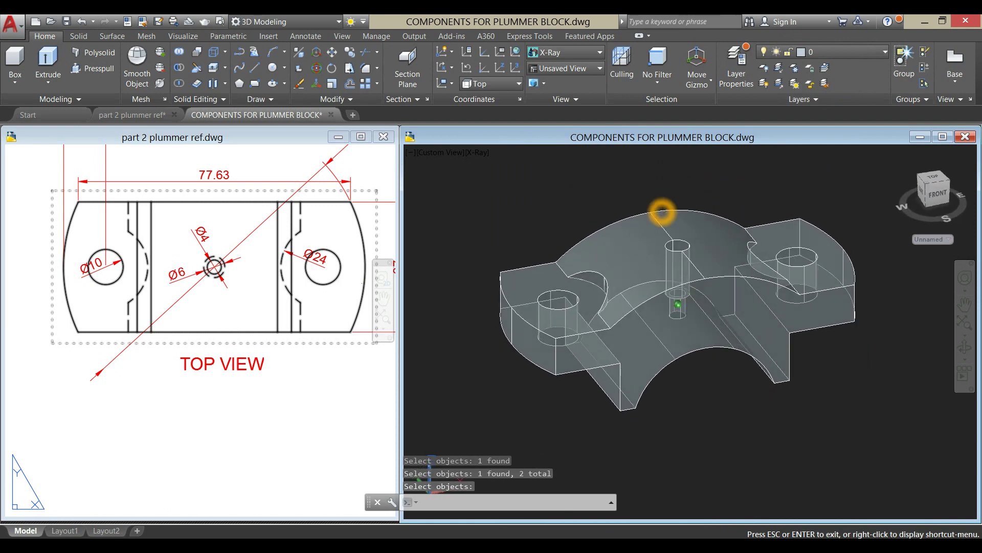
middle_click_drag(680, 278, 679, 303, "shift")
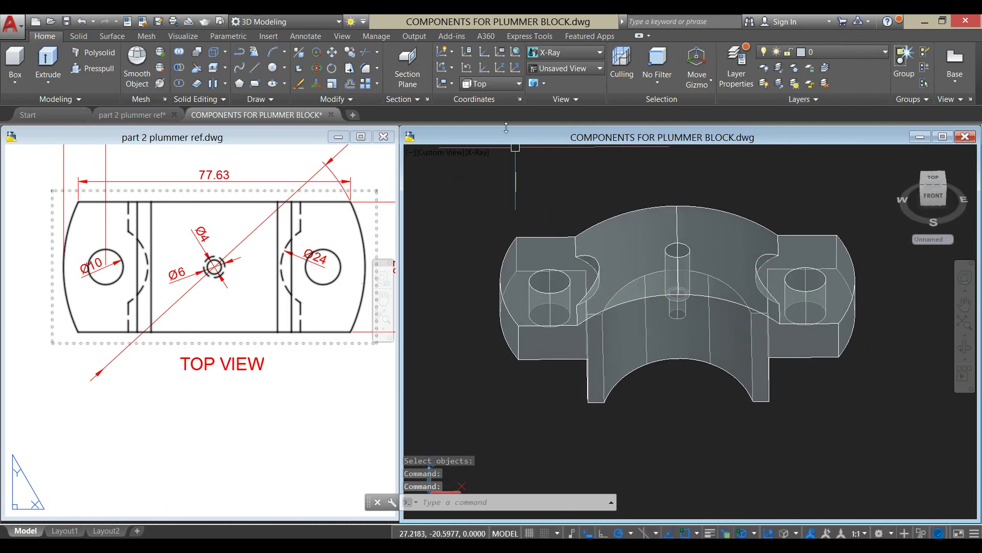
- Display the cap in the Shaded with edges visual style and compare its underside and top with the reference's isometric views
left_click(475, 153)
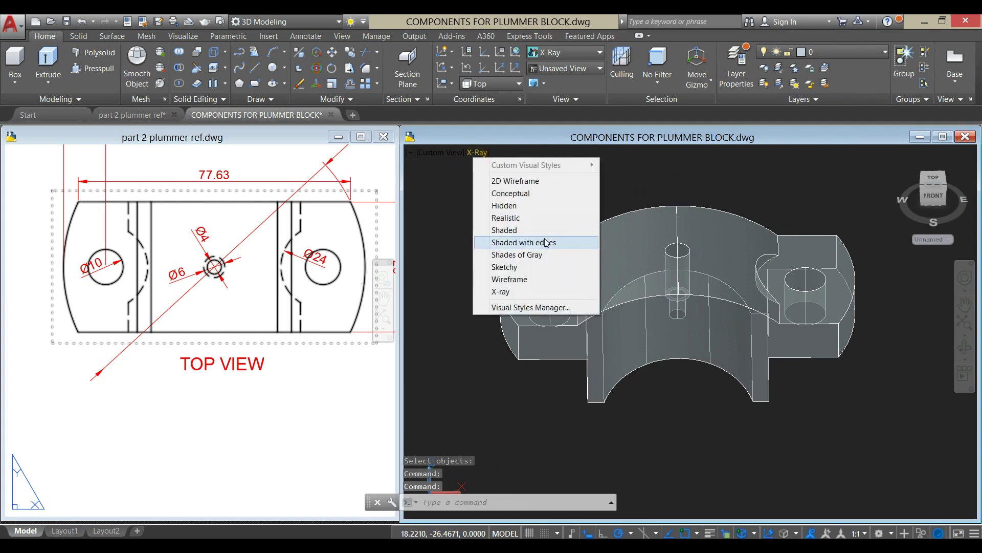
left_click(527, 244)
mouse_move(535, 196)
middle_mouse_down("shift")
mouse_move(596, 128)
mouse_move(594, 171)
mouse_move(654, 275)
mouse_move(657, 241)
middle_mouse_up("shift")
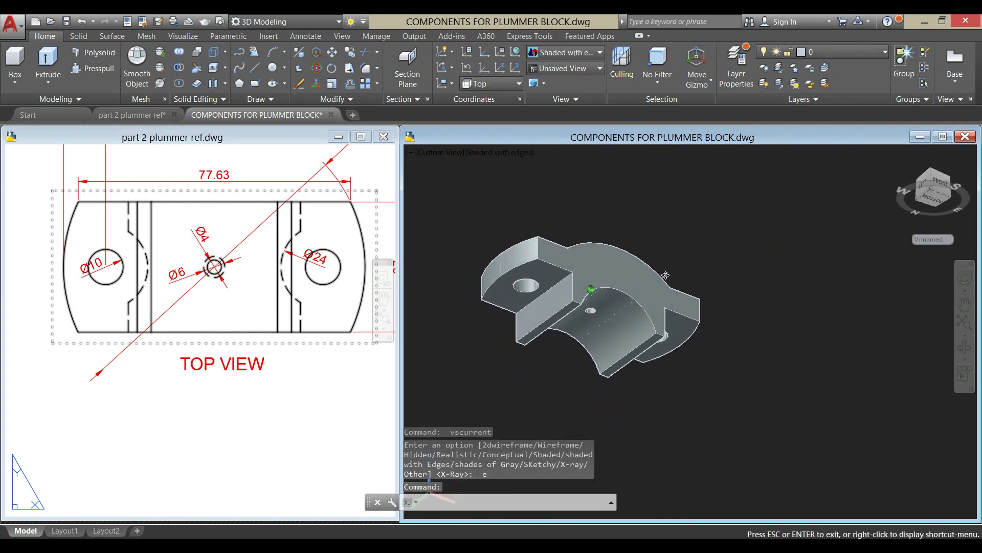
left_click(283, 377)
scroll(284, 371, "down", 4)
middle_click_drag(284, 371, 41, 293)
scroll(318, 271, "up", 6)
middle_click_drag(318, 274, 138, 186)
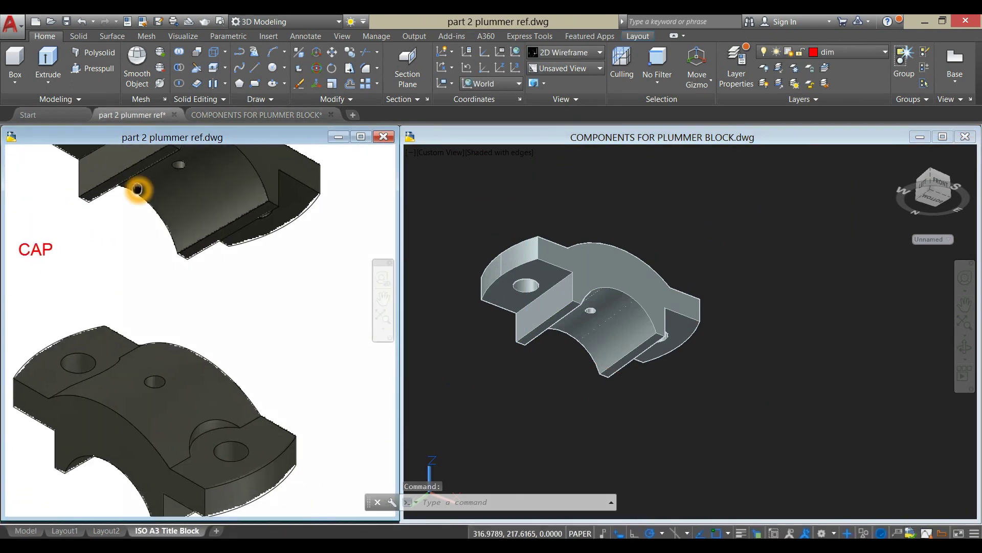
left_click(646, 381)
middle_click_drag(675, 344, 659, 422, "shift")
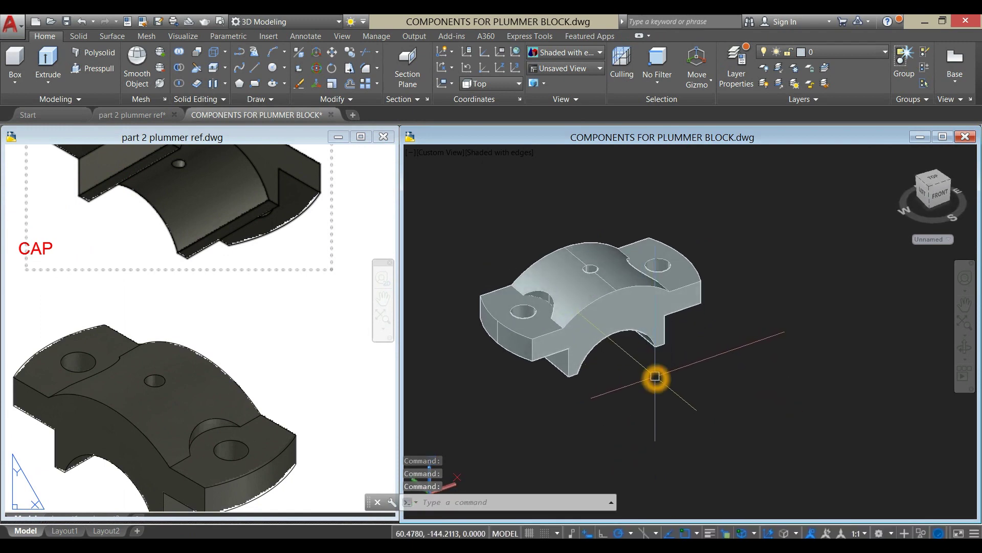
right_click(734, 545)
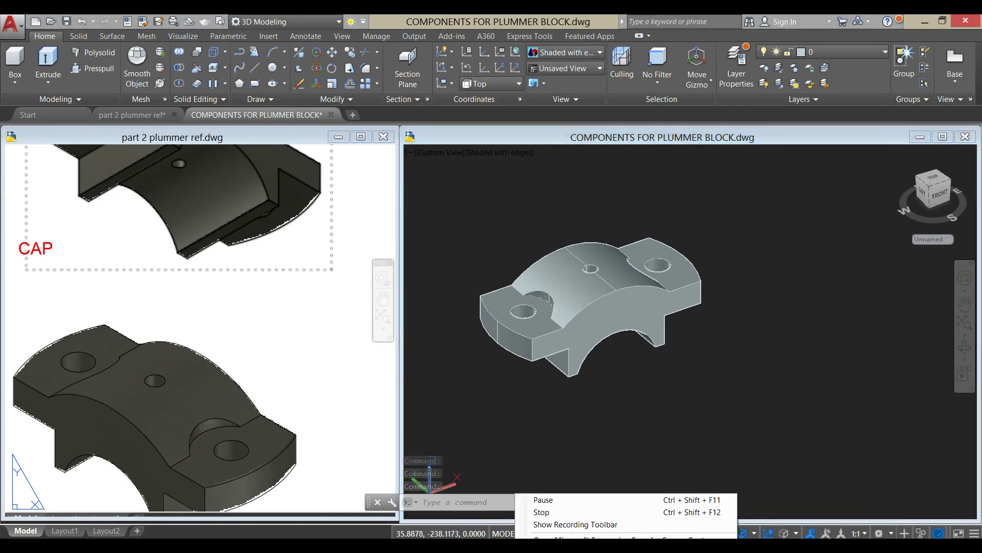
left_click(537, 511)
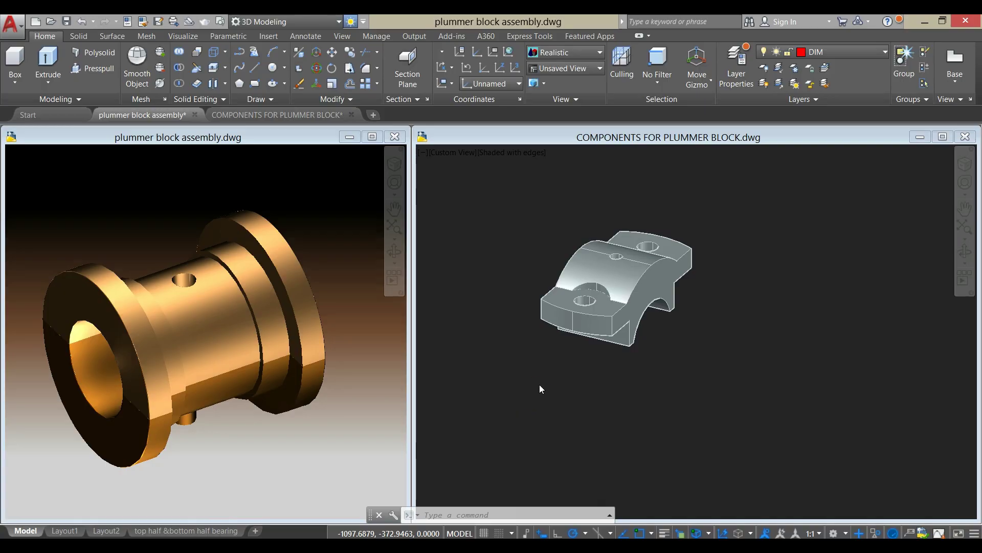
- Examine the bottom and top bearing halves in the plummer block assembly drawing from several angles
left_click(539, 389)
left_click(300, 465)
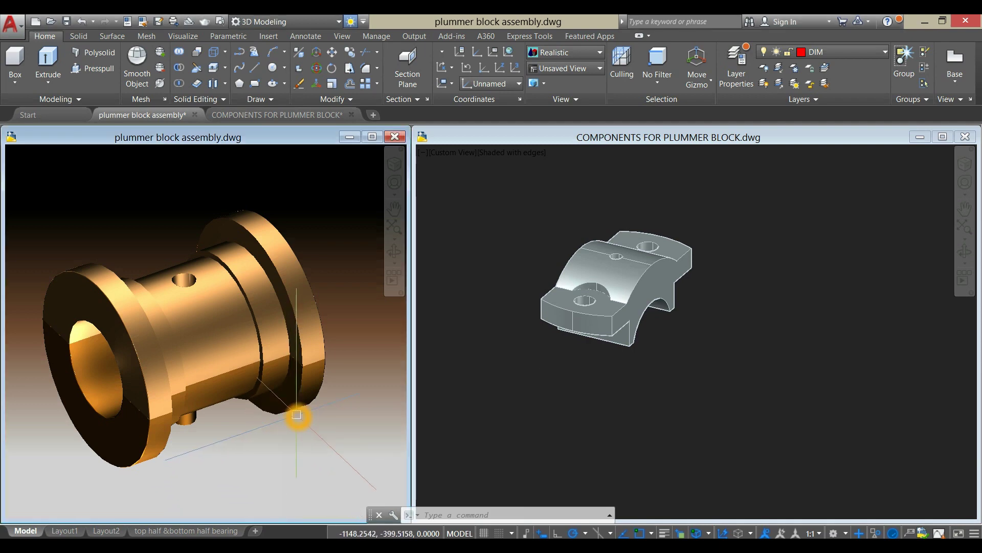
middle_click_drag(326, 422, 301, 361, "shift")
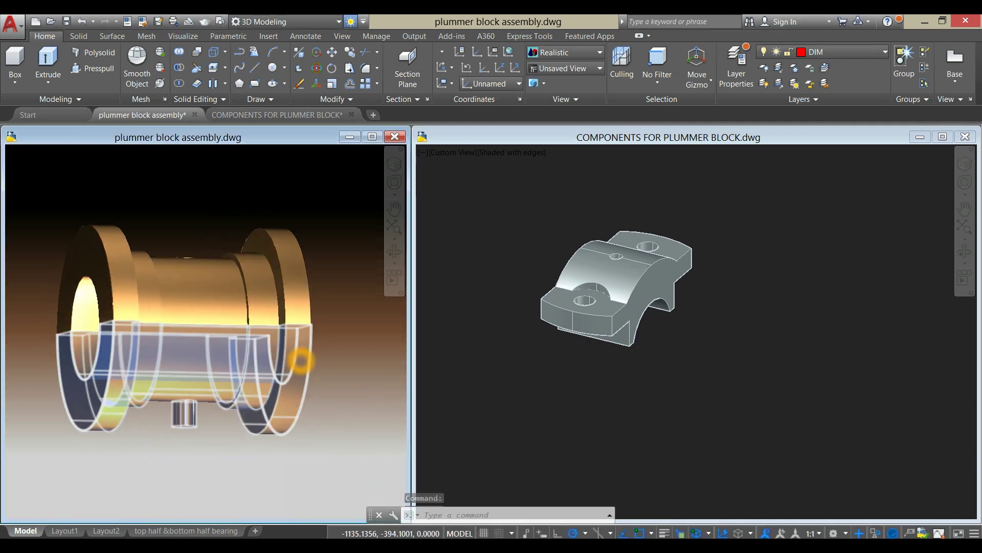
left_click(272, 363)
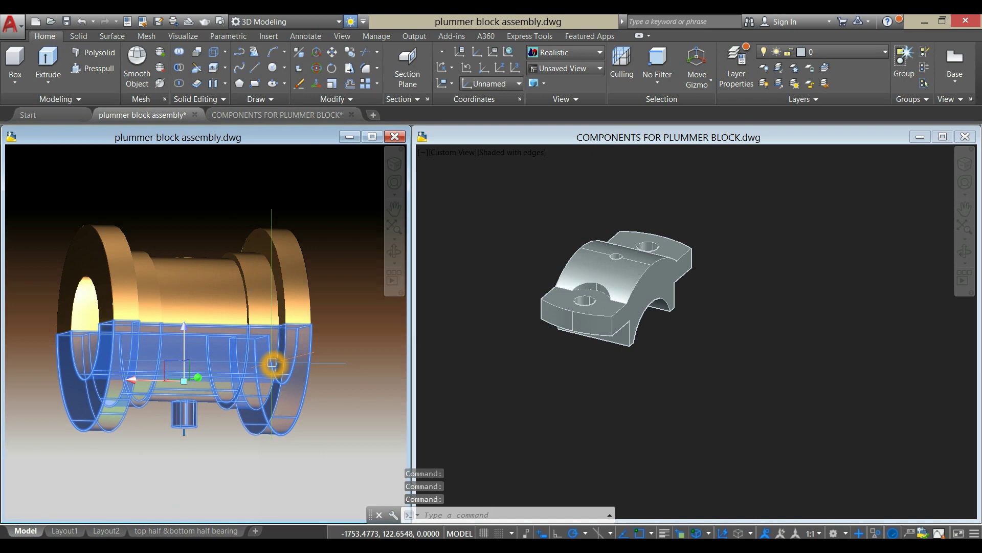
key("Escape")
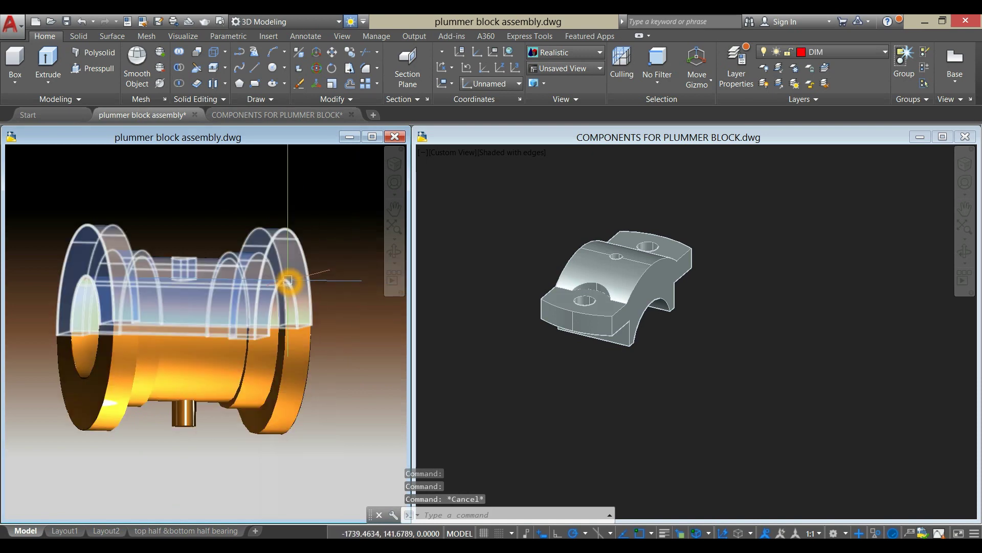
left_click(303, 256)
middle_click_drag(314, 237, 329, 303, "shift")
key("Escape")
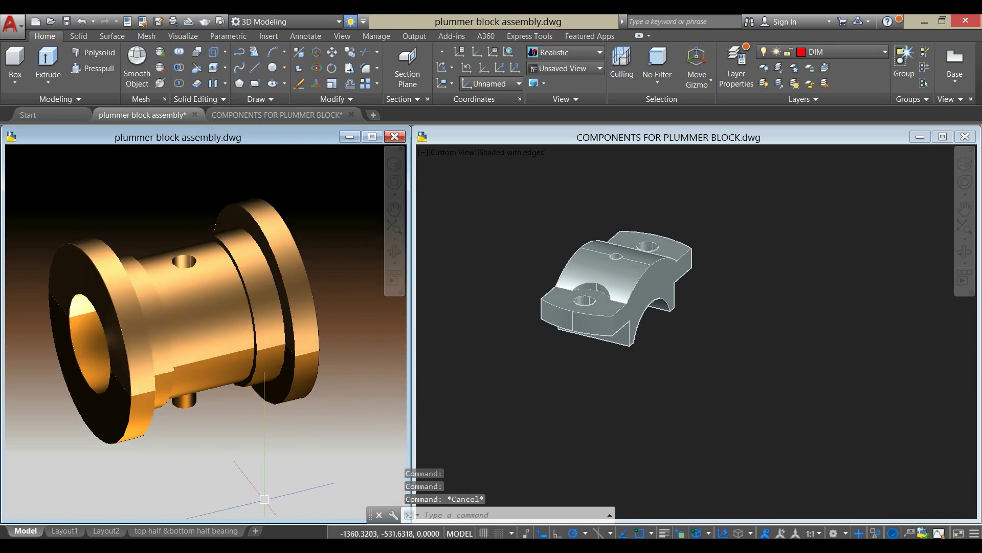
- Open the assembly drawing's "top half &bottom half bearing" layout and examine the dimensioned circular end view of the bearing
left_click(212, 532)
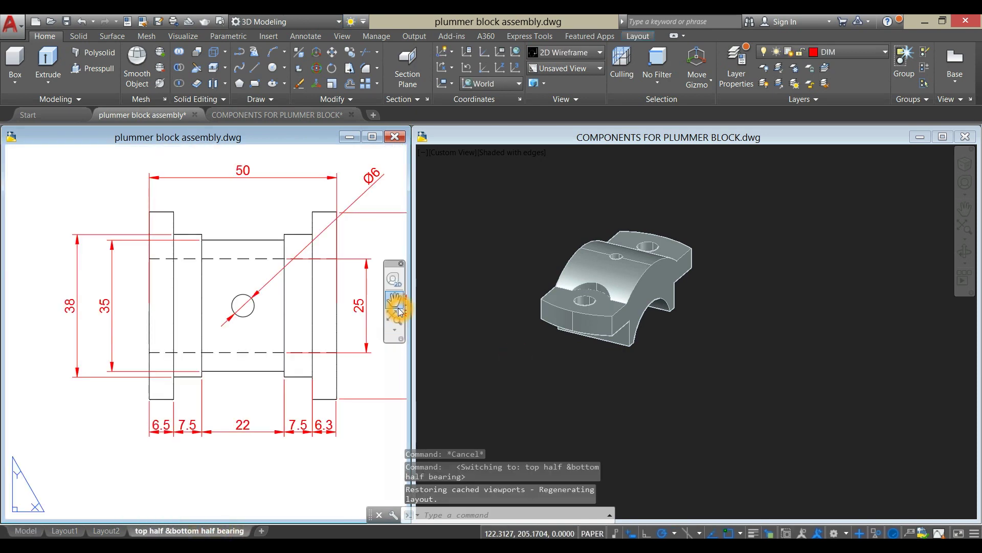
left_click(394, 317)
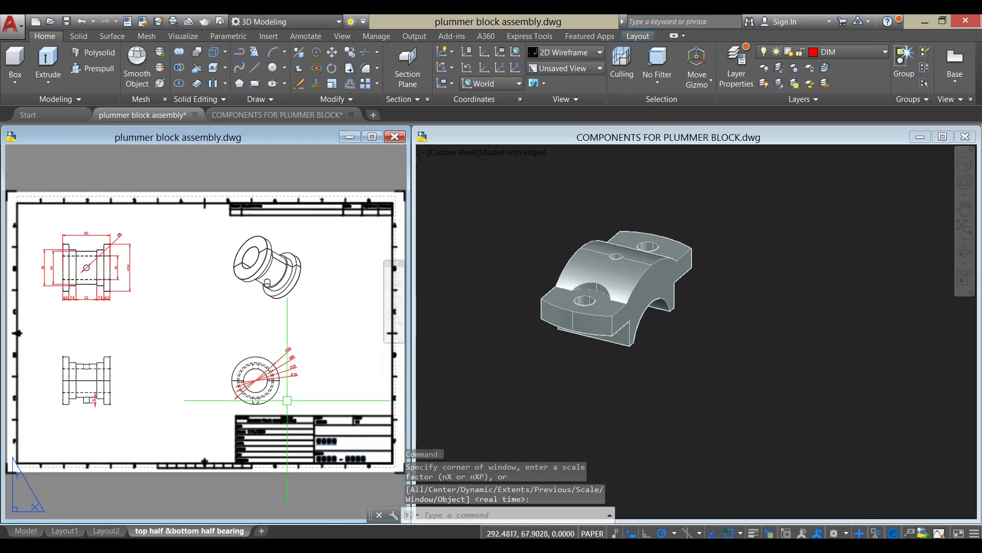
left_click(291, 399)
left_click(301, 385)
scroll(251, 399, "up", 6)
middle_click_drag(250, 400, 142, 424)
- In the components drawing's Front view, draw a horizontal line about 114 units long rightward from the cap's lower outer corner
left_click(686, 346)
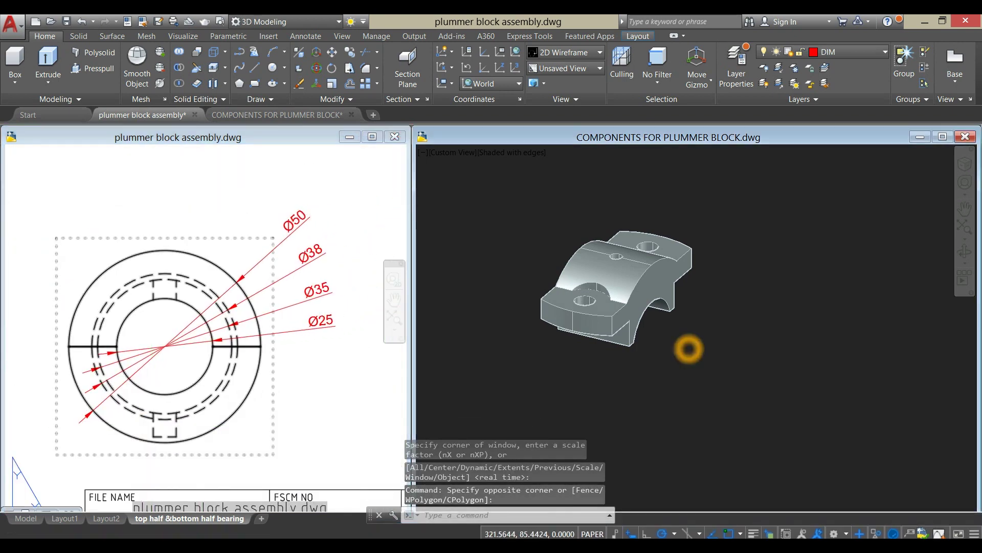
left_click(471, 153)
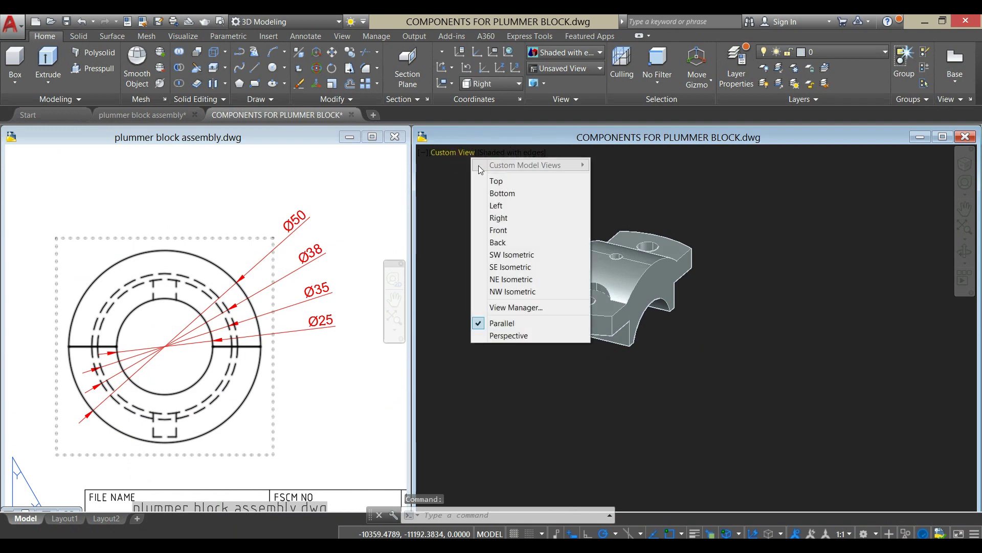
left_click(504, 230)
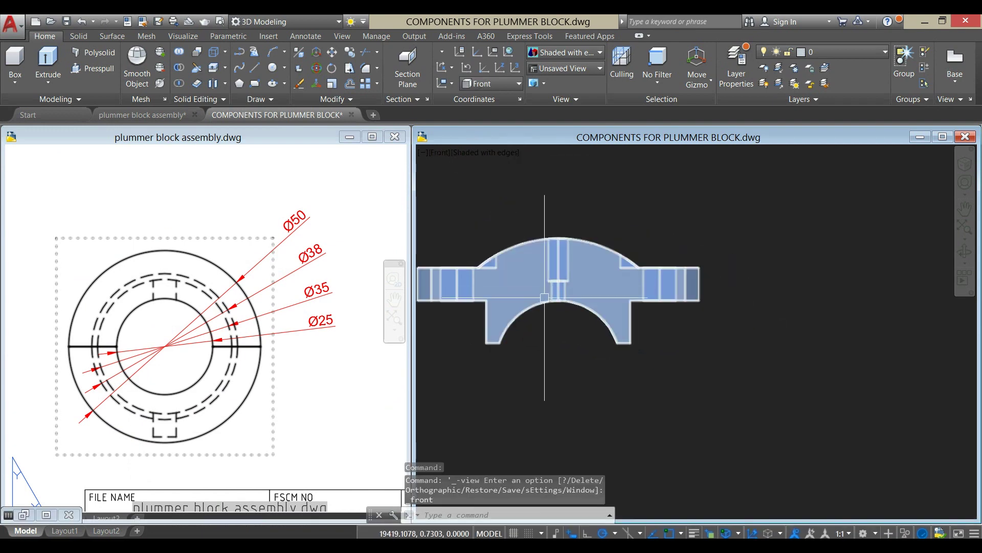
scroll(544, 297, "down", 2)
middle_click_drag(572, 329, 610, 329)
type("l")
key("Return")
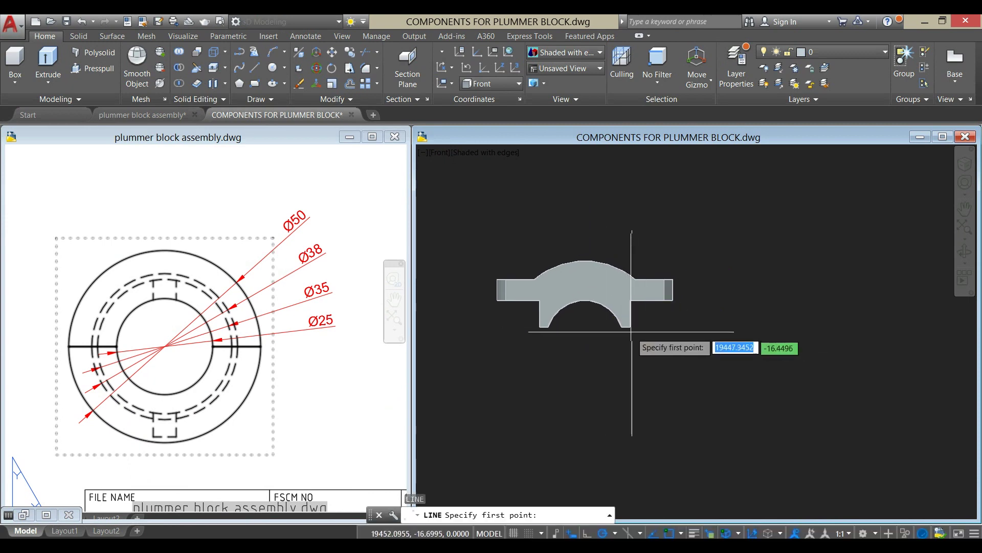
left_click(630, 326)
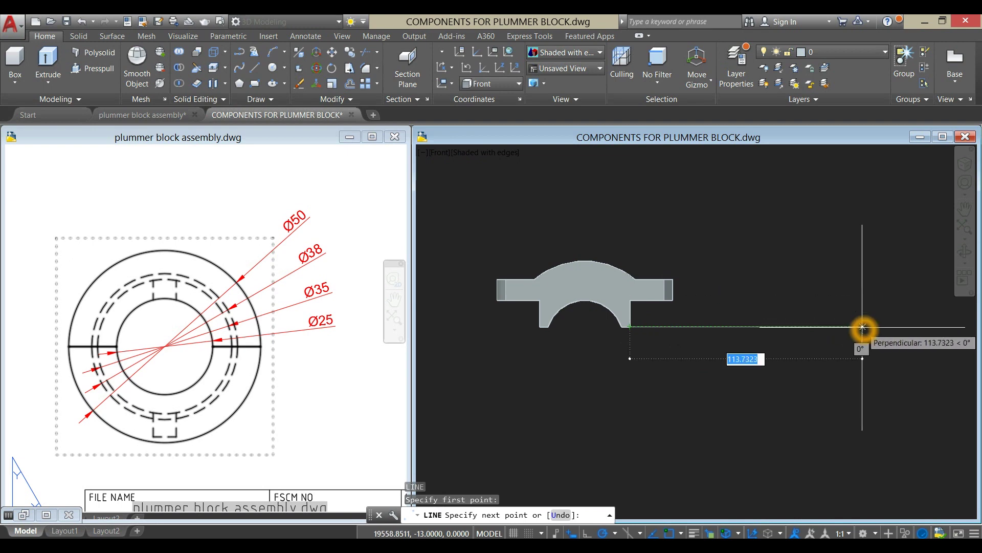
left_click(862, 327)
right_click(854, 235)
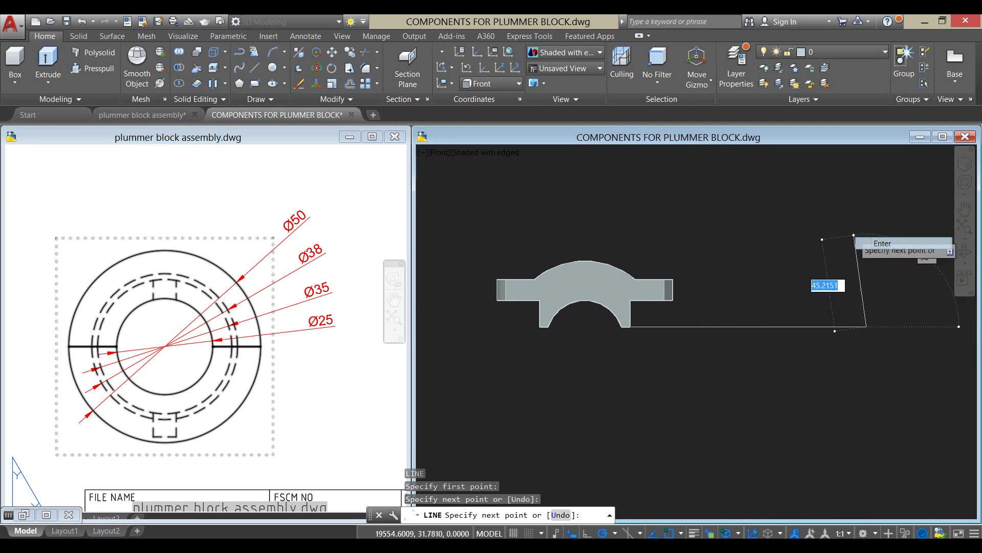
left_click(882, 243)
middle_click_drag(767, 274, 697, 290)
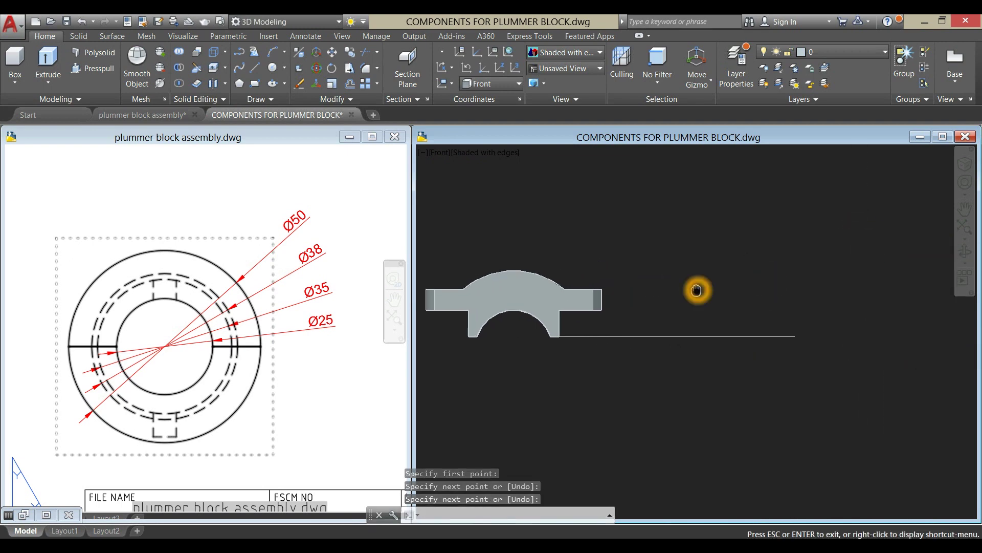
- Hide the cap solid, leaving the horizontal line displayed
left_click(603, 300)
left_click(580, 201)
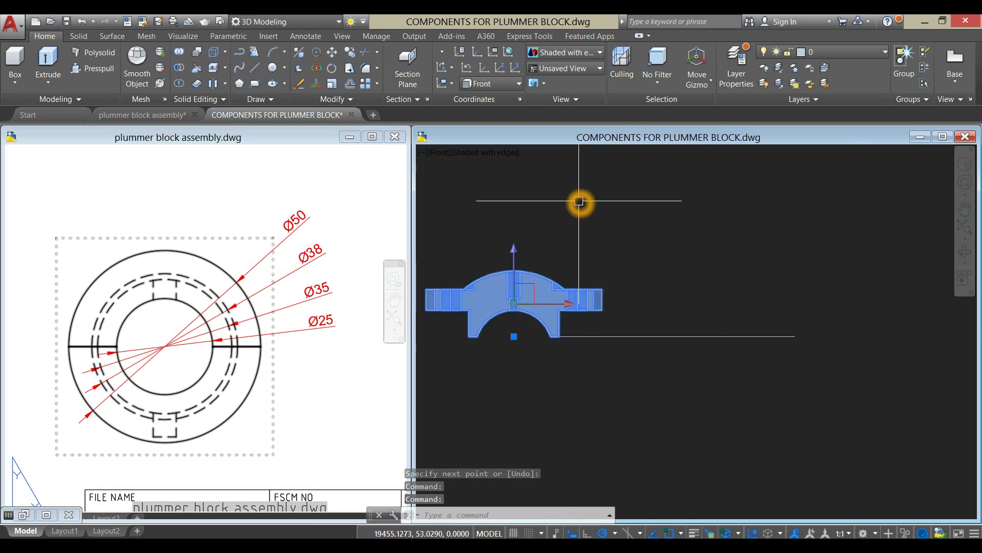
right_click(565, 212)
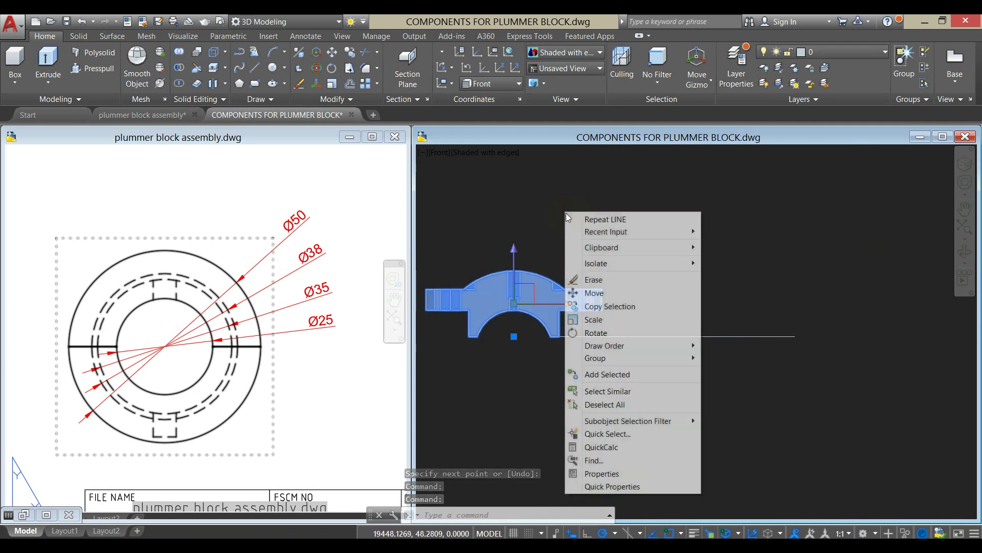
mouse_move(604, 266)
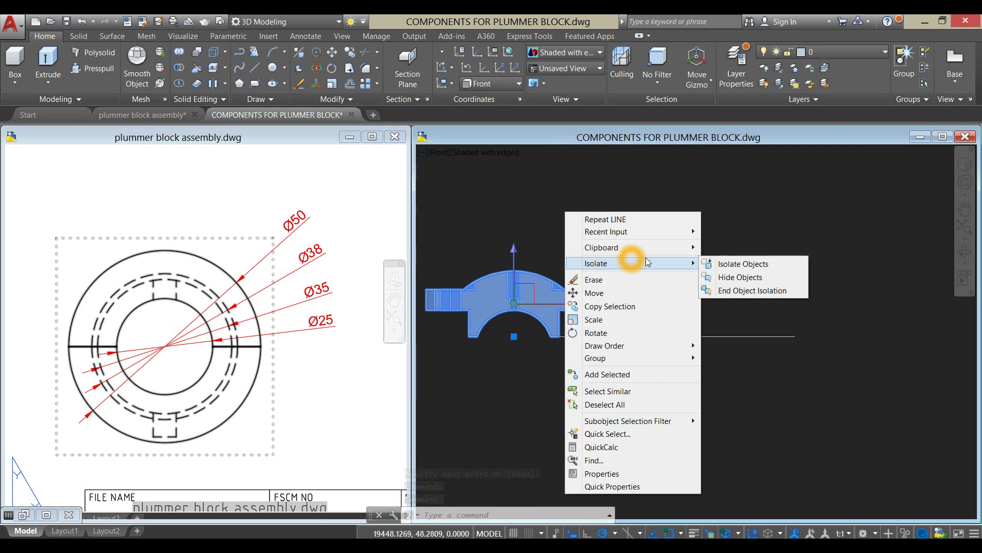
left_click(737, 277)
middle_click_drag(733, 276, 555, 256)
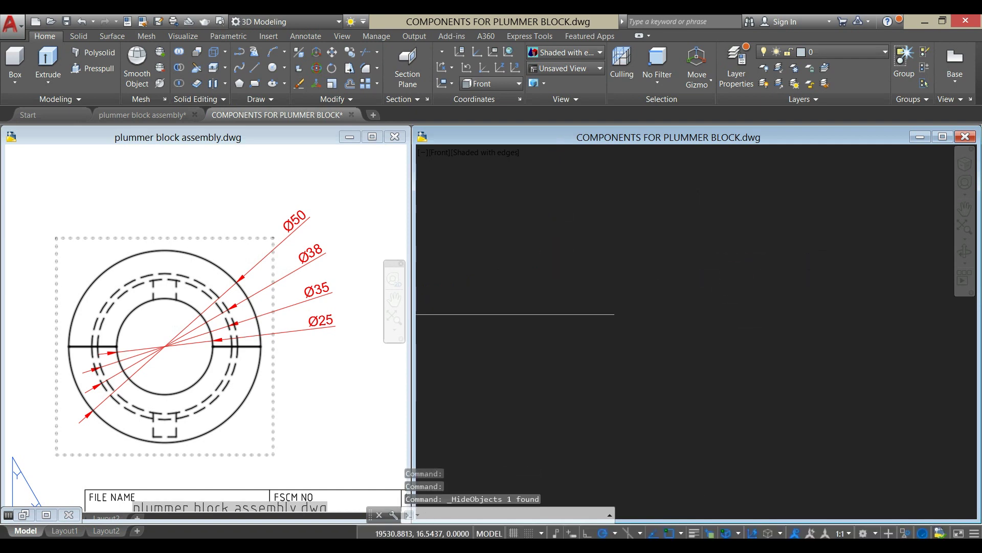
- Draw a diameter 50 circle centred on the free end of the horizontal line
left_click(635, 281)
type("c")
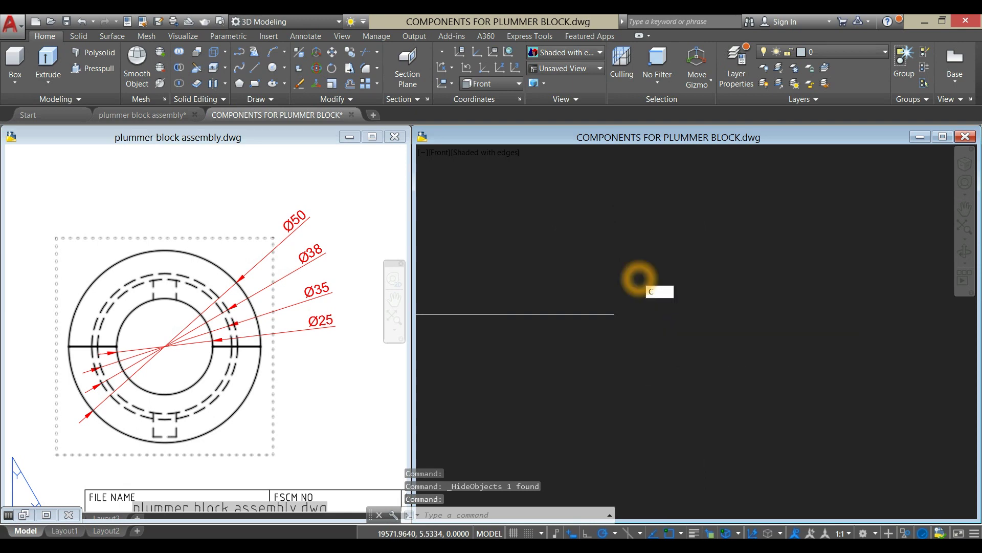
key("Return")
left_click(615, 314)
left_click(639, 241)
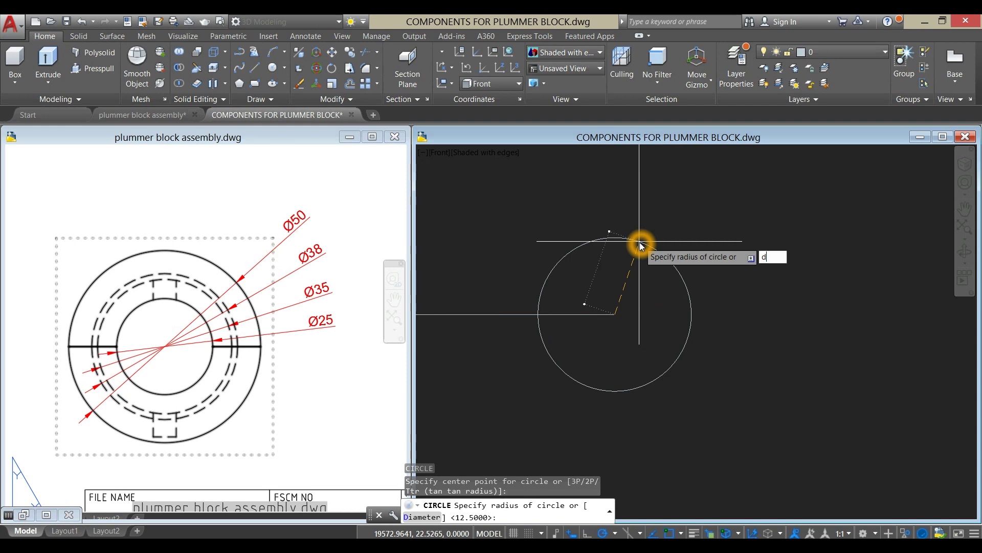
key("Return")
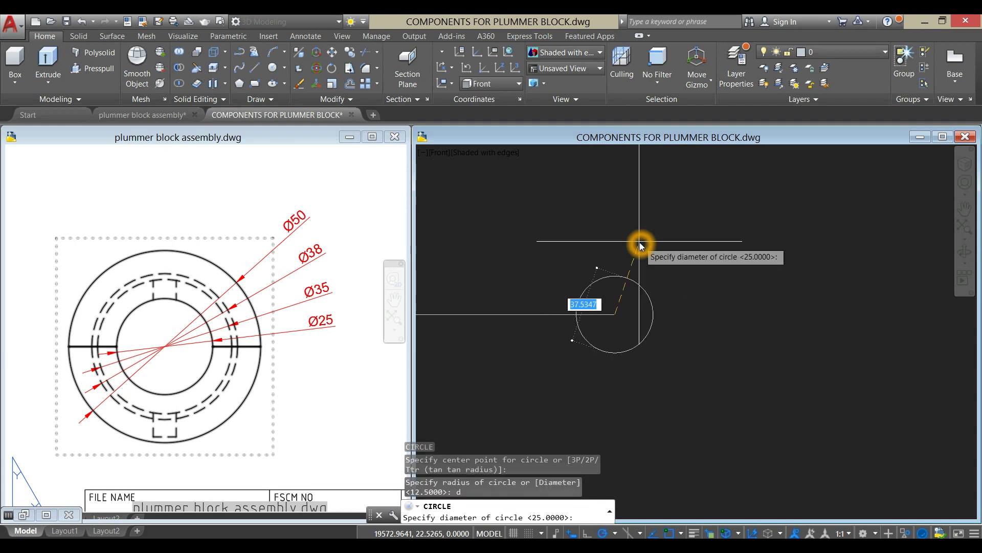
type("50")
key("Return")
- Draw a diameter 38 circle concentric with the diameter 50 circle, and erase the horizontal line
right_click(643, 244)
left_click(658, 248)
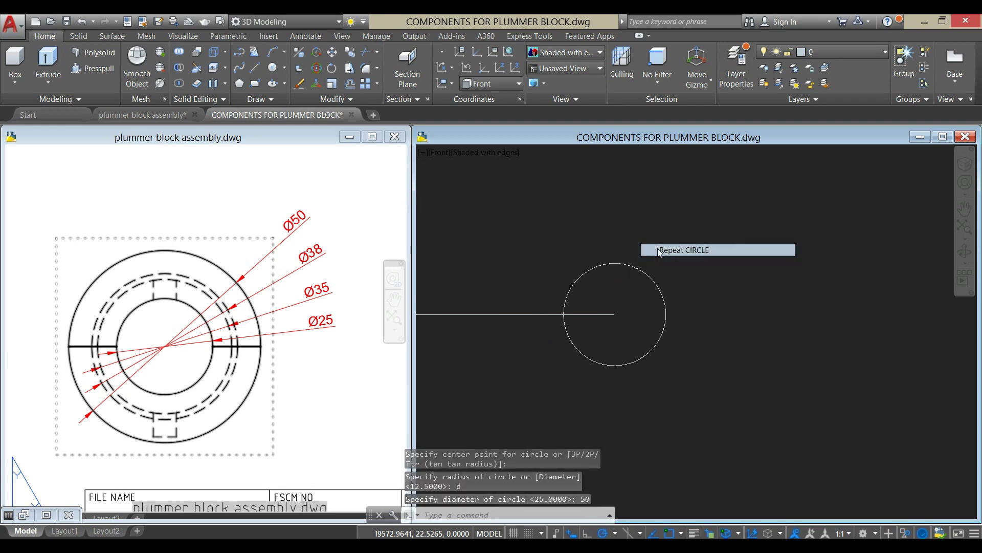
scroll(639, 295, "up", 4)
left_click(584, 339)
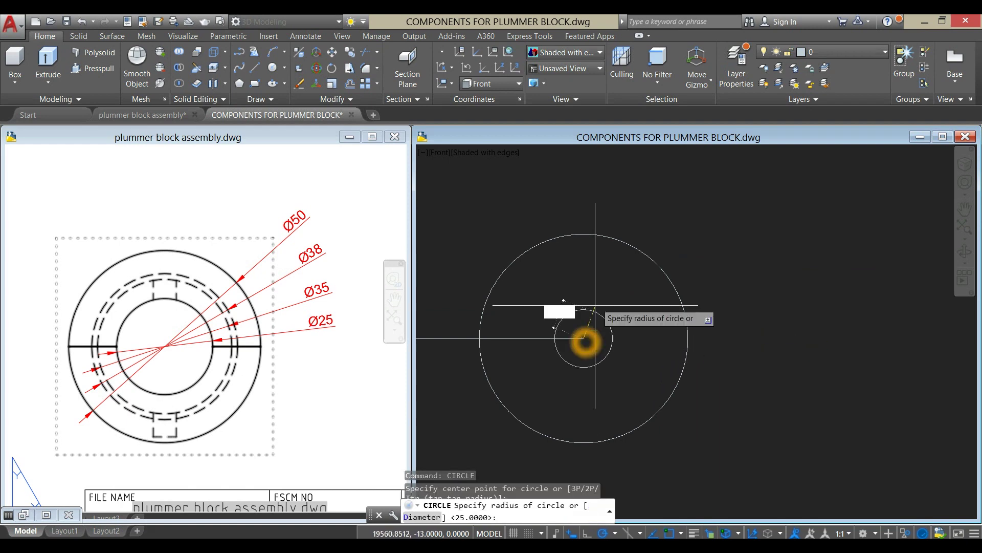
key("Return")
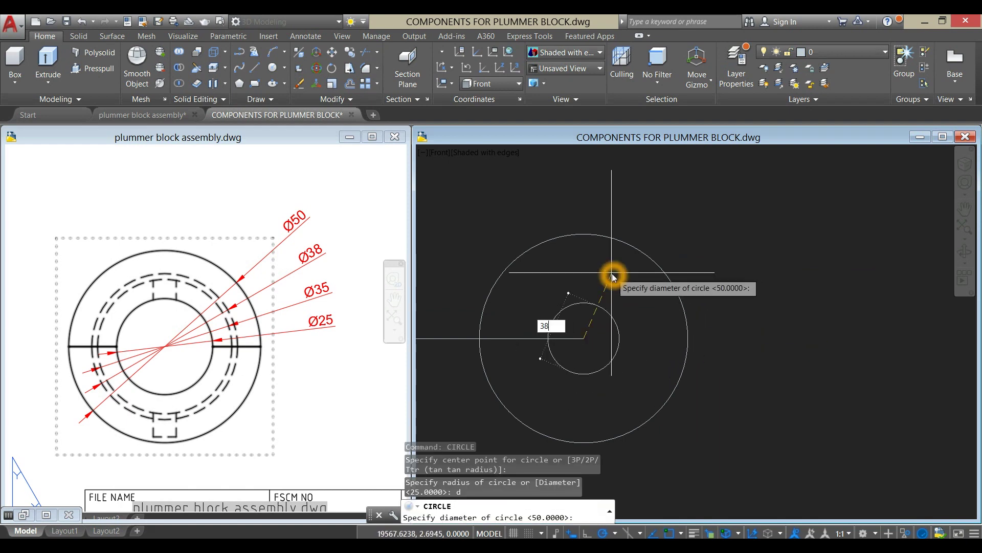
key("Return")
left_click(559, 338)
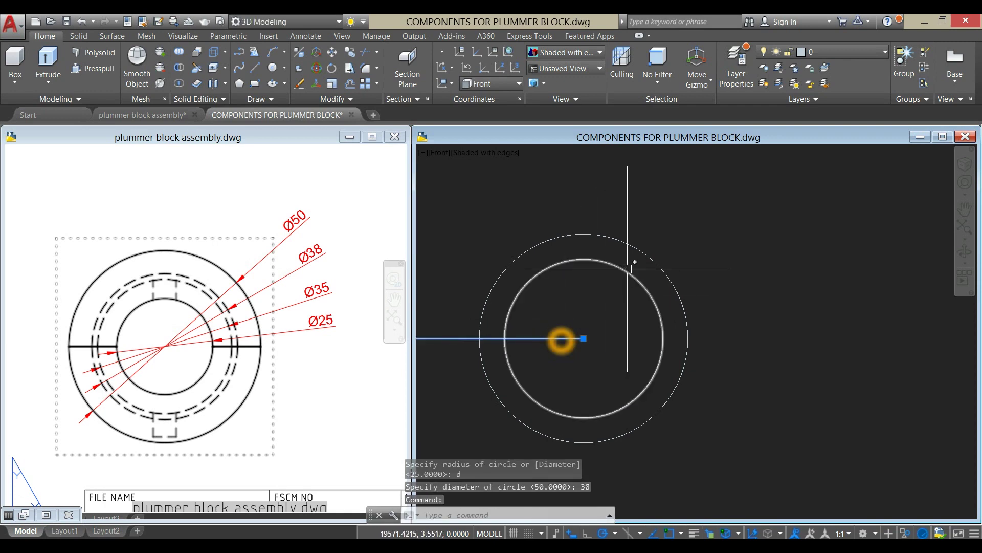
key("Delete")
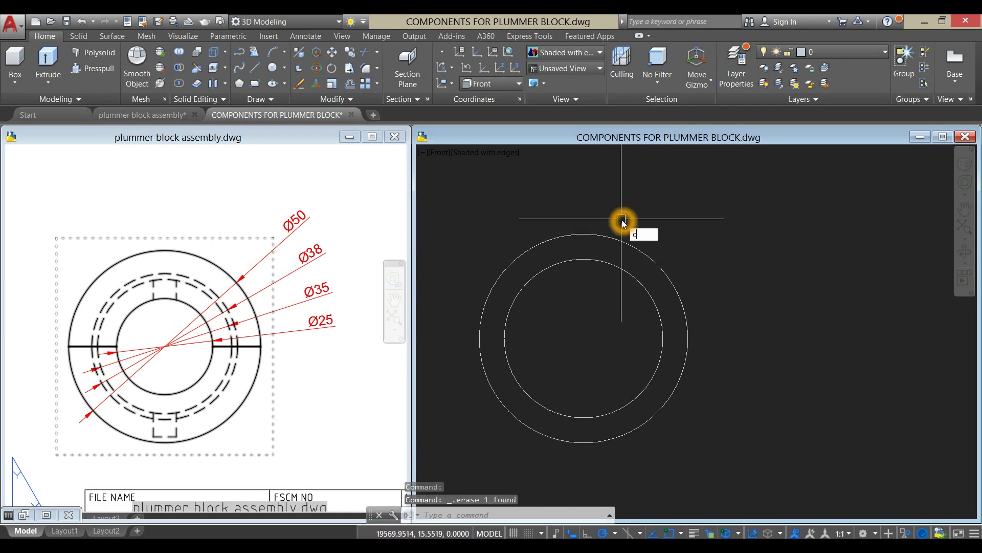
- Draw a diameter 35 circle centred on the common centre of the two existing circles
key("Return")
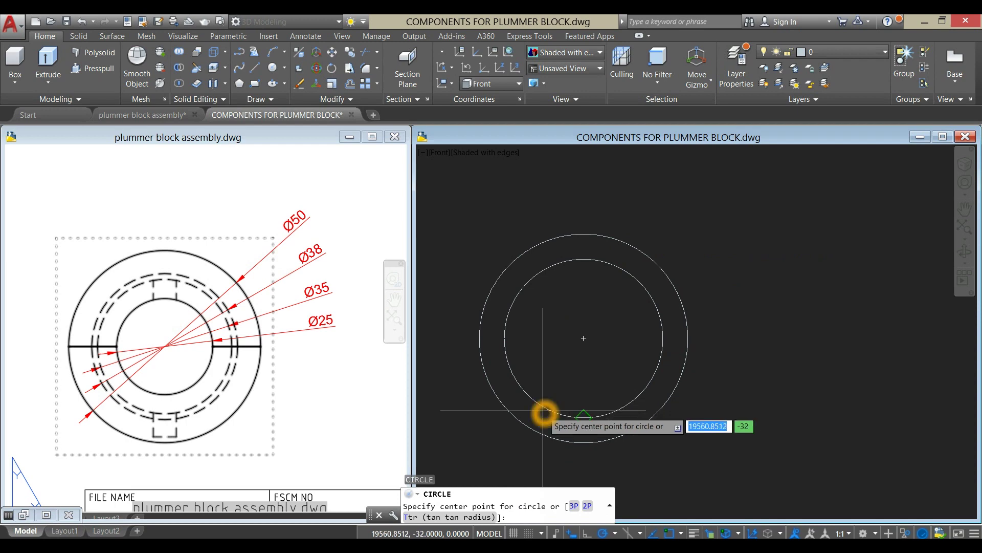
left_click(584, 338)
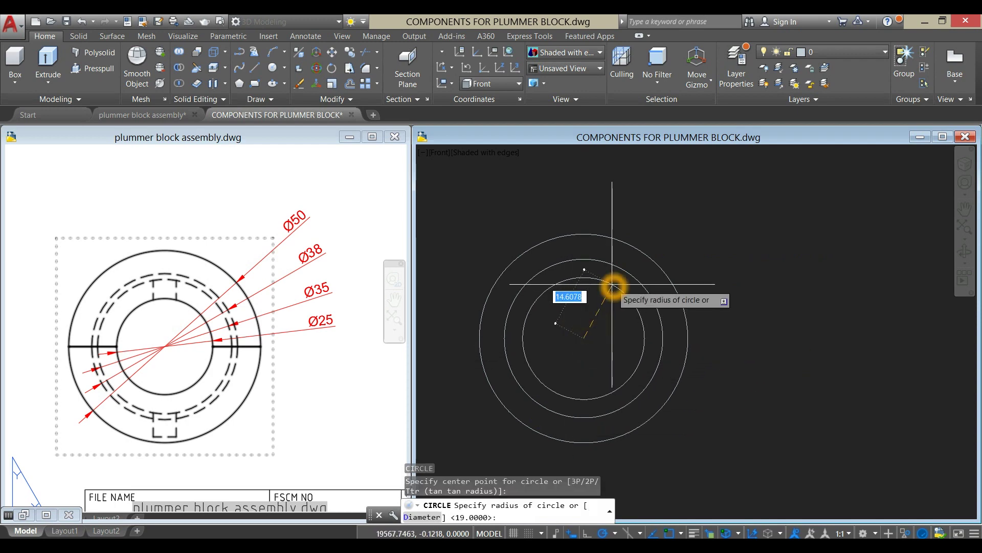
key("Return")
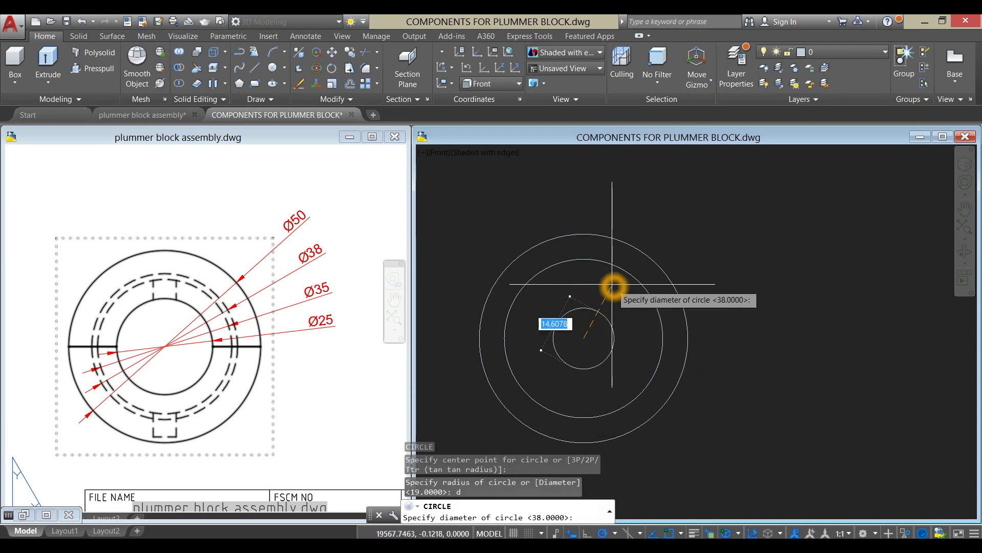
type("3")
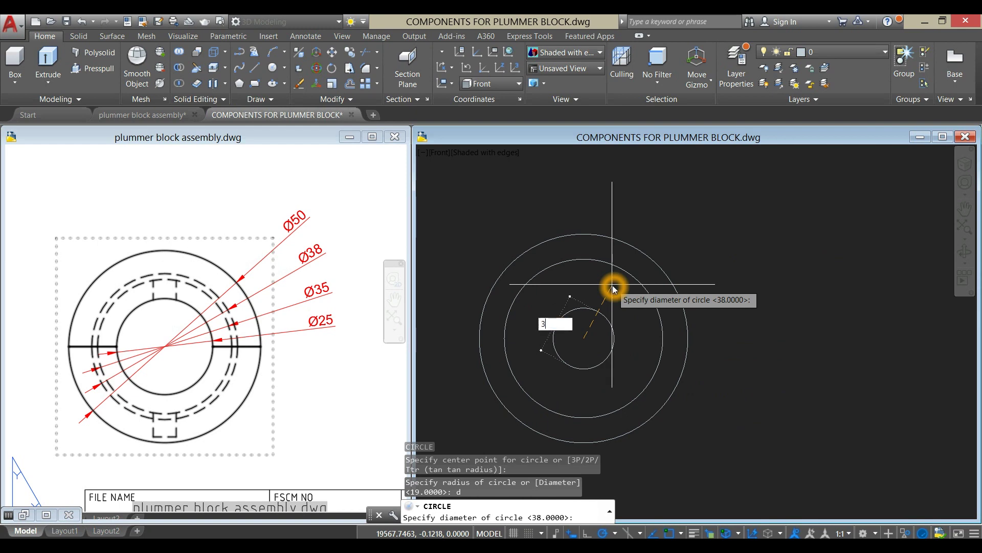
type("5")
key("Return")
- Draw a diameter 25 bore circle concentric with the other bearing circles
right_click(614, 286)
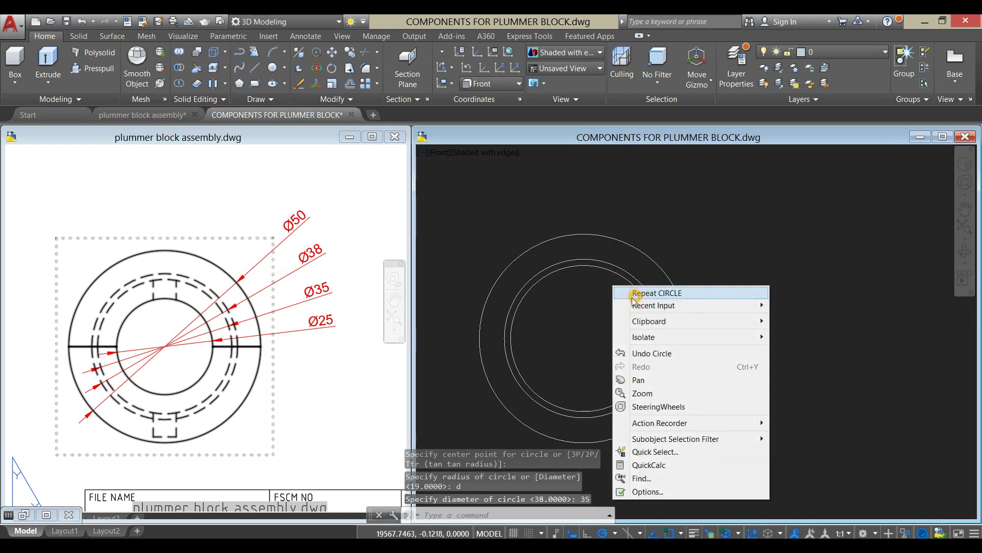
left_click(634, 295)
left_click(583, 338)
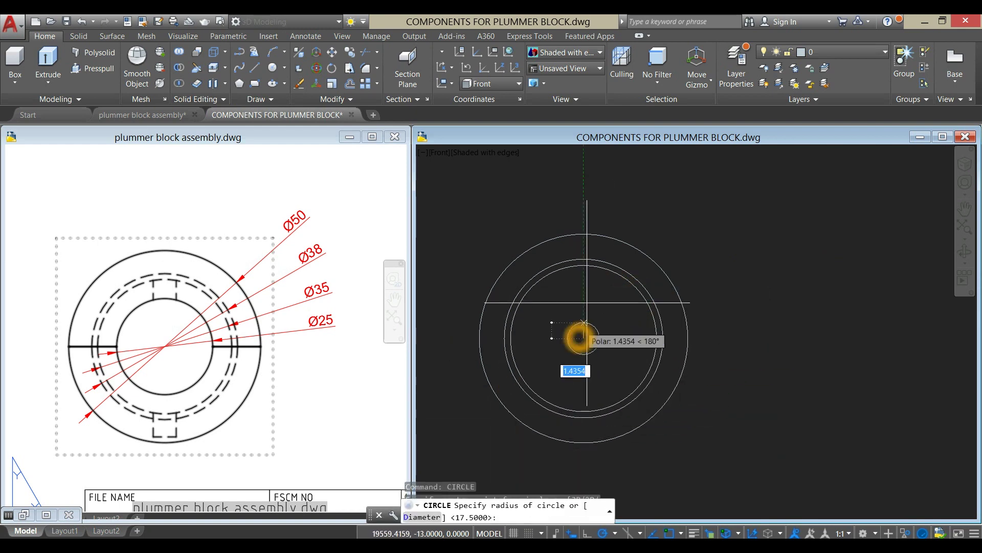
key("Return")
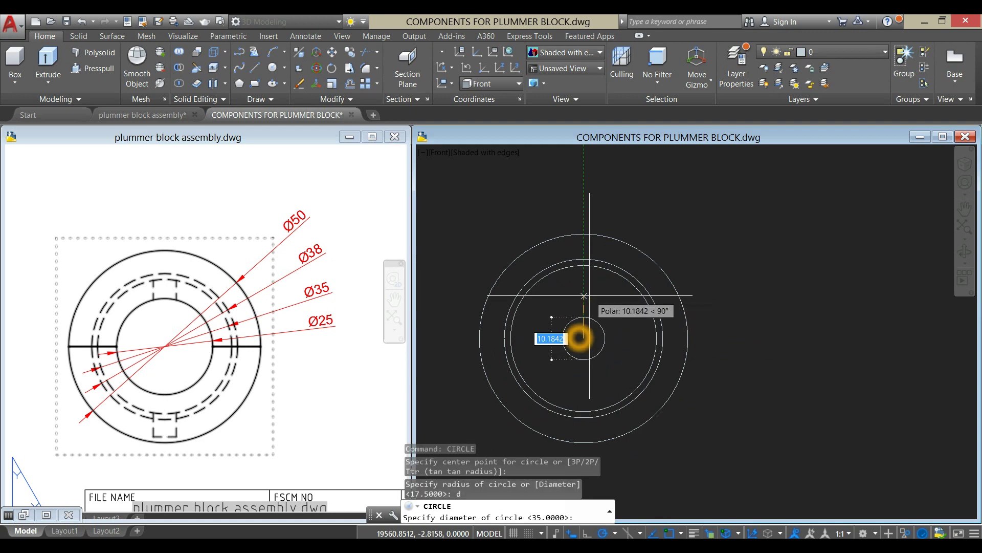
key("Return")
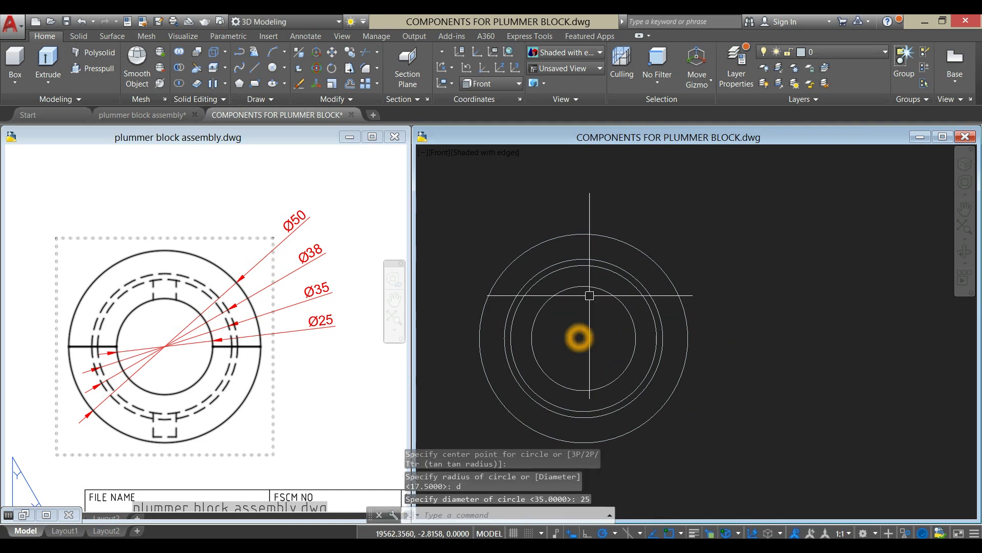
- Examine the section length dimensions along the bearing's dimensioned side view in the assembly drawing
scroll(582, 336, "down", 5)
middle_click_drag(581, 336, 642, 340, "shift")
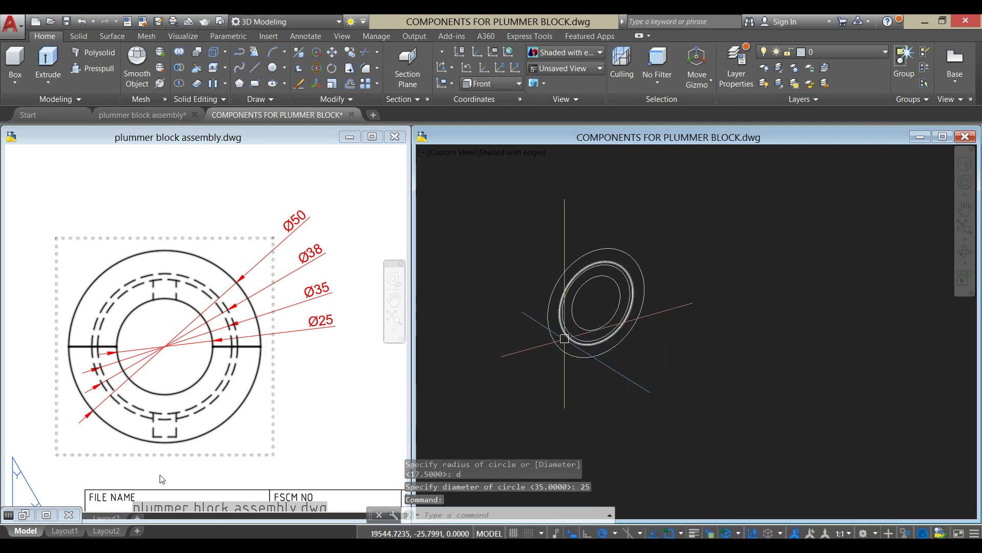
left_click(171, 449)
scroll(179, 425, "down", 5)
middle_click_drag(184, 401, 412, 408)
middle_click_drag(213, 260, 280, 324)
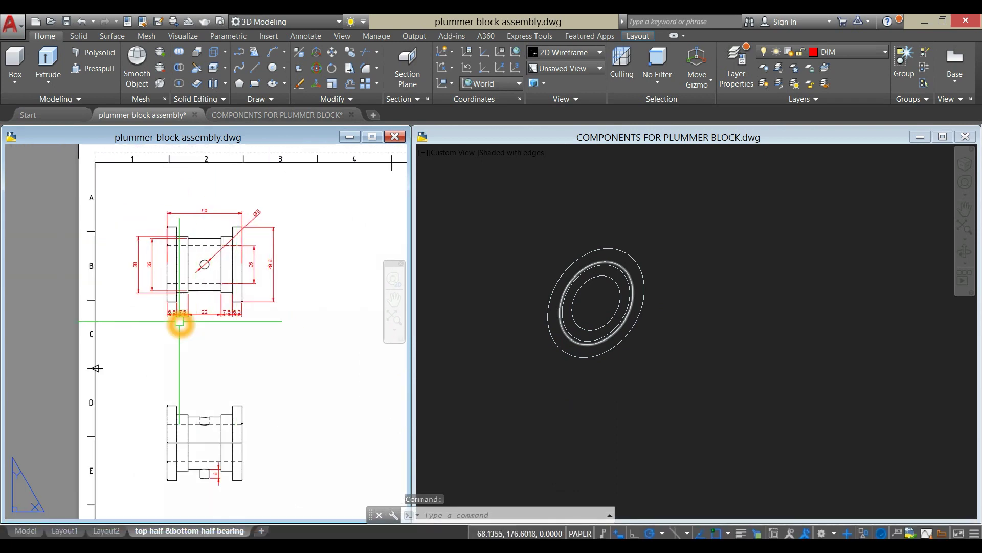
scroll(179, 322, "up", 6)
mouse_move(179, 322)
middle_mouse_down()
mouse_move(160, 455)
mouse_move(149, 418)
middle_mouse_up()
scroll(160, 454, "down", 4)
scroll(150, 417, "up", 4)
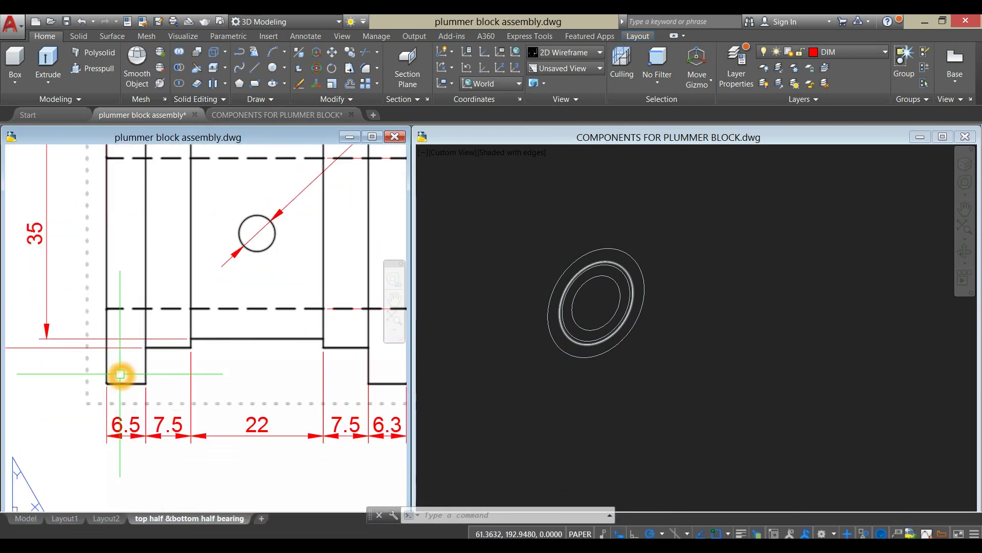
- In the components drawing, extrude the diameter 50 circle 6.5 backward to form the bearing's end flange
left_click(621, 357)
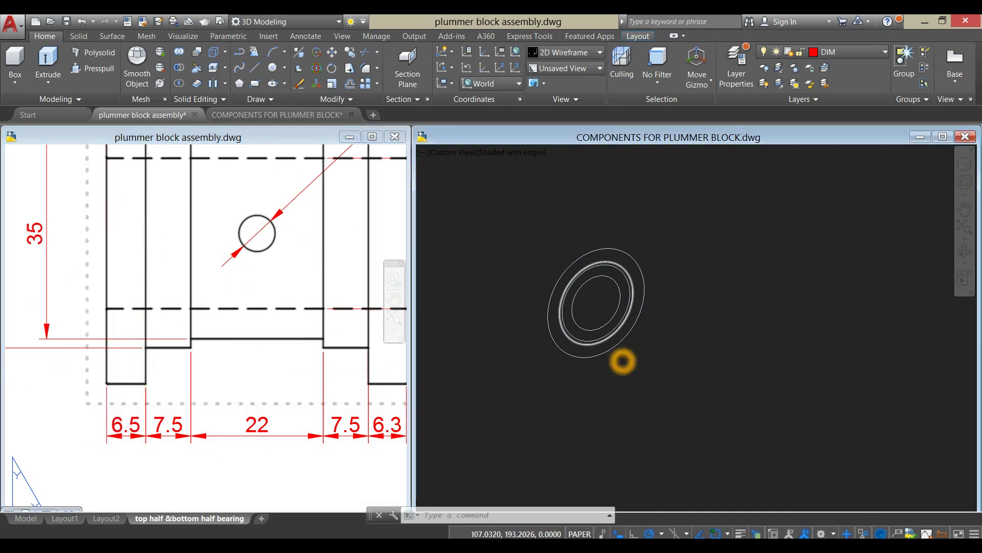
left_click(623, 250)
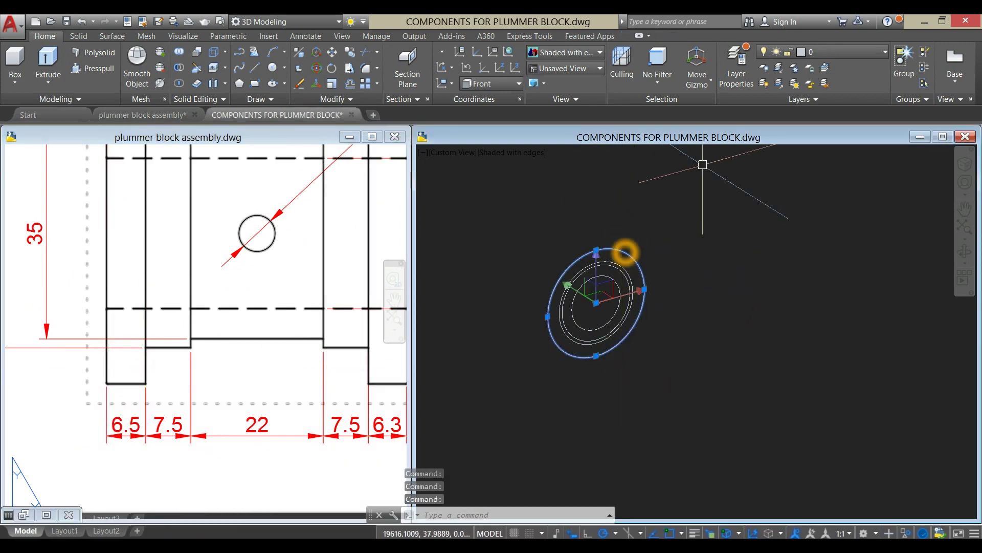
left_click(48, 59)
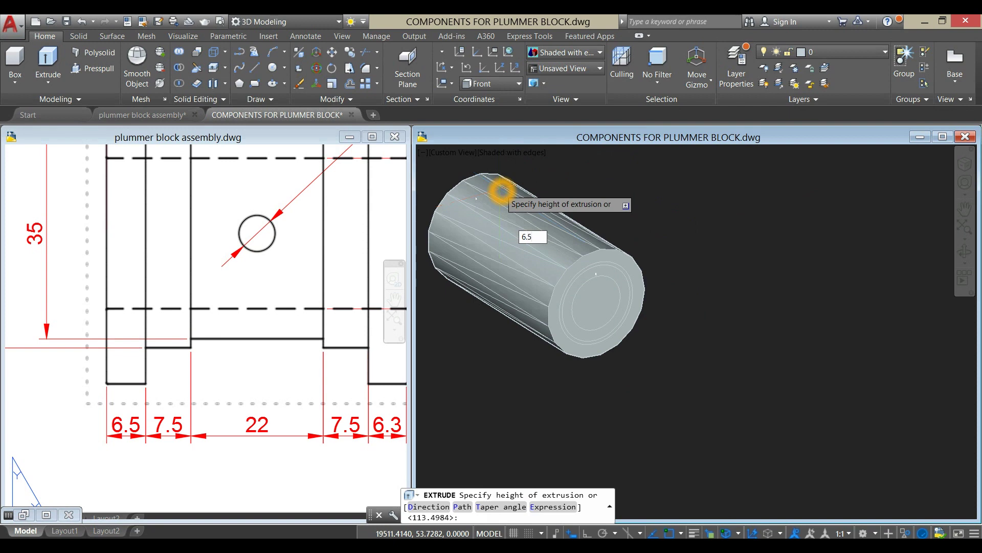
key("Return")
- Set the visual style to 2D Wireframe and extrude the diameter 38 circle 7.5 forward, away from the flange
left_click(494, 152)
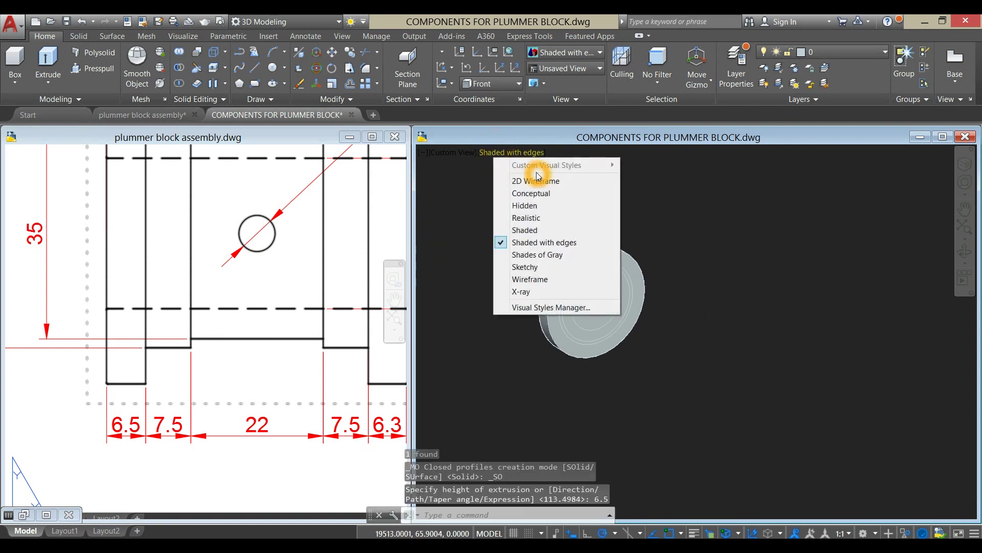
left_click(528, 177)
scroll(628, 256, "up", 3)
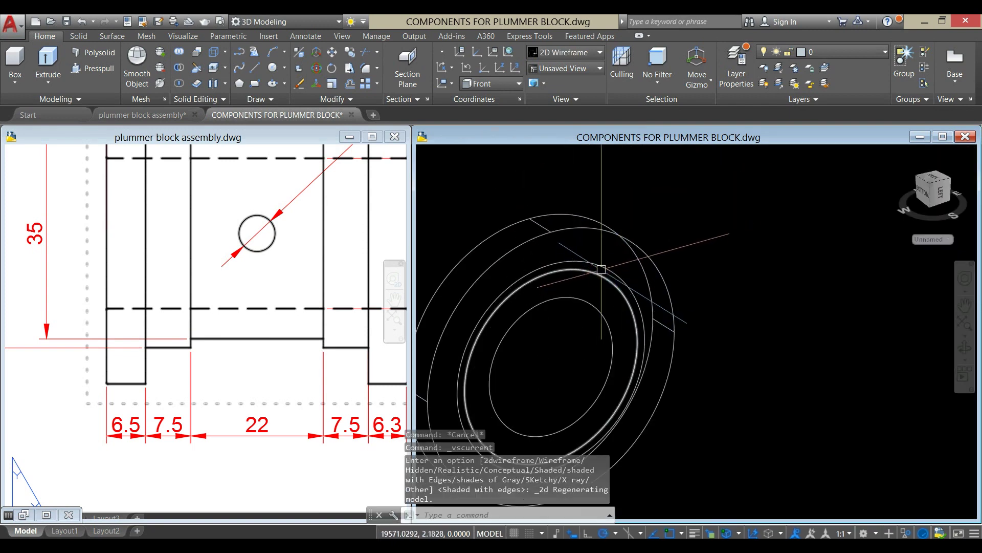
left_click(605, 255)
scroll(604, 255, "down", 3)
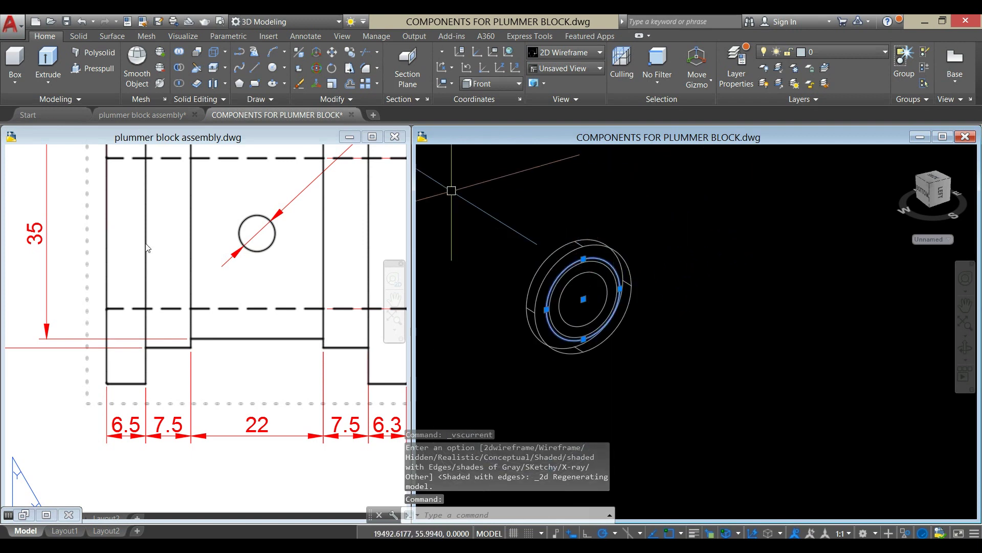
left_click(48, 62)
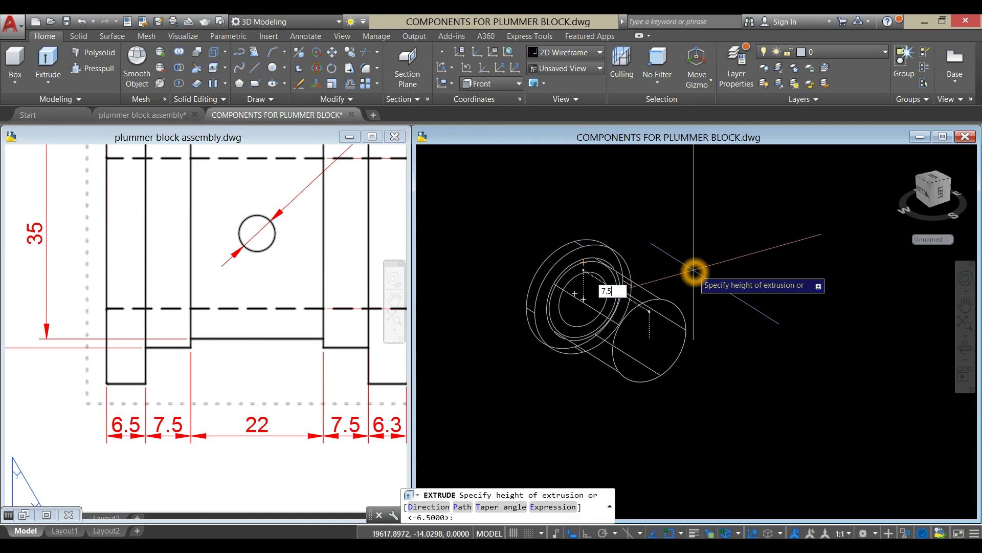
key("Return")
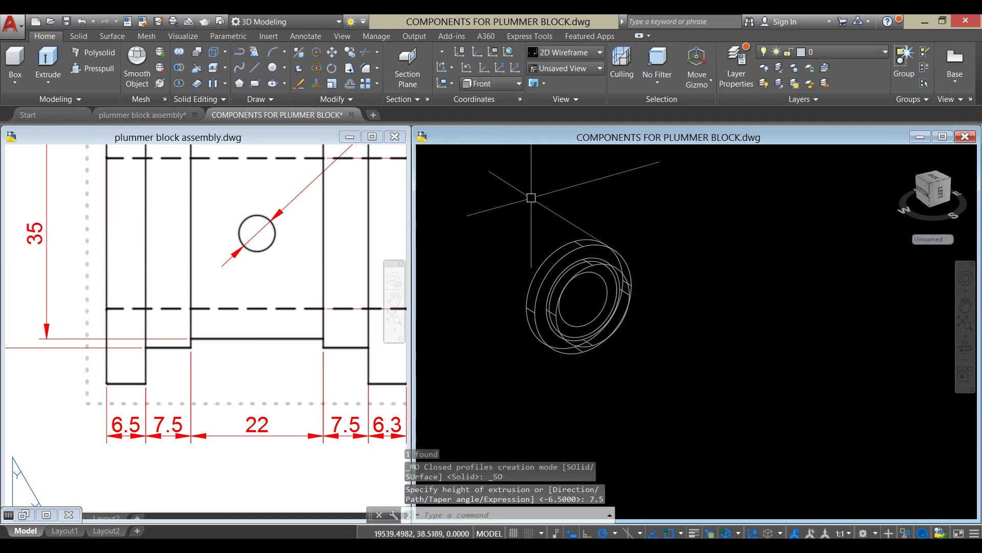
- Set the visual style to X-Ray and inspect the flange and the adjoining collar from an angled view
left_click(486, 153)
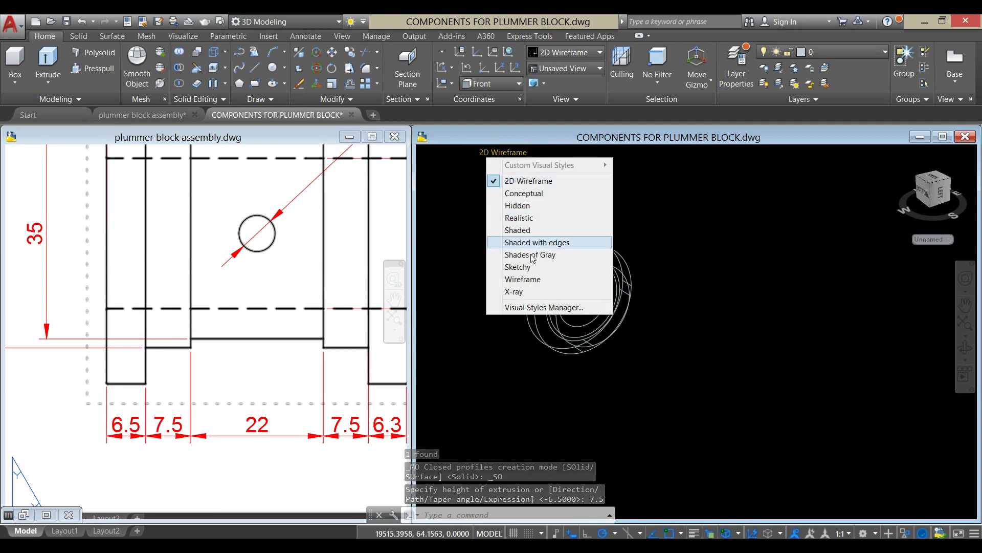
left_click(491, 293)
middle_click_drag(650, 312, 689, 296, "shift")
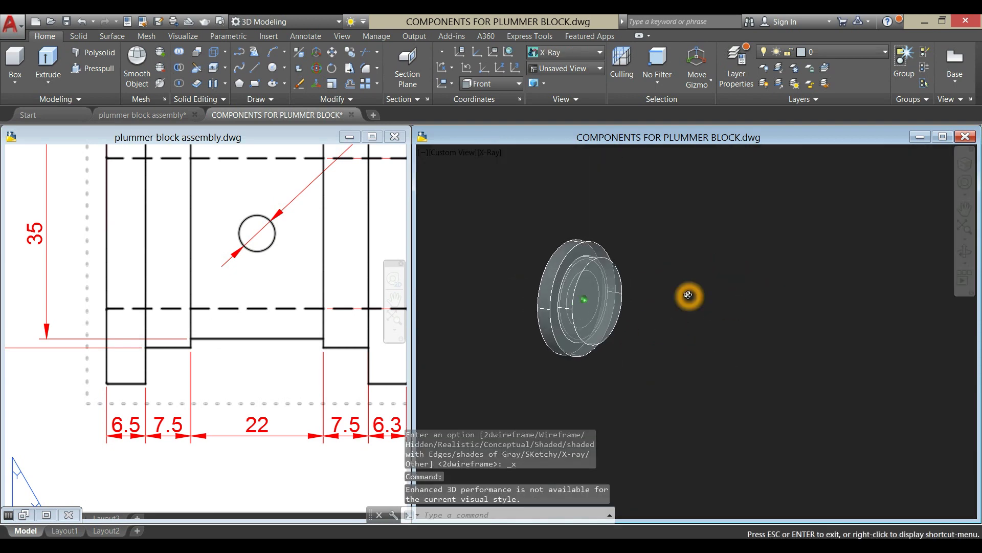
scroll(591, 268, "up", 7)
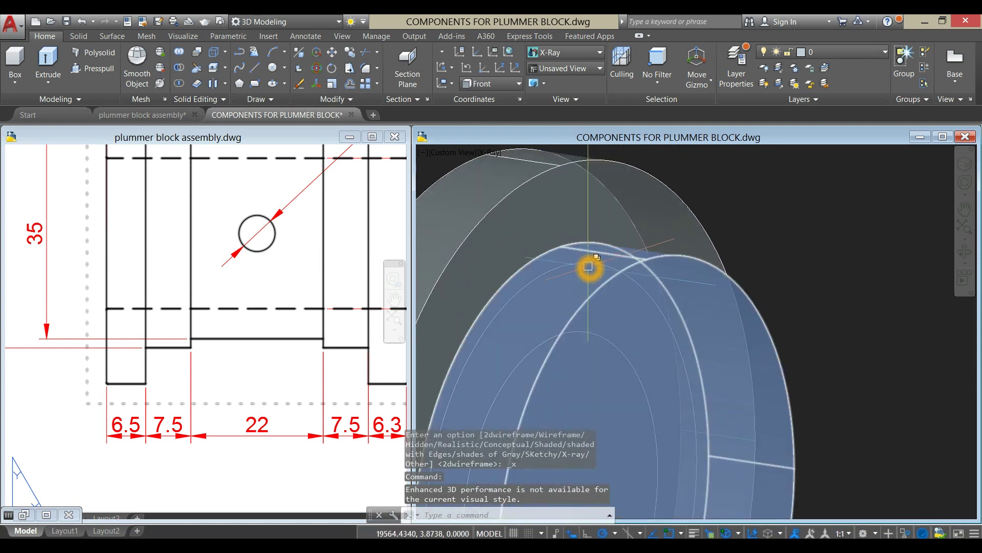
left_click(596, 269)
key("Escape")
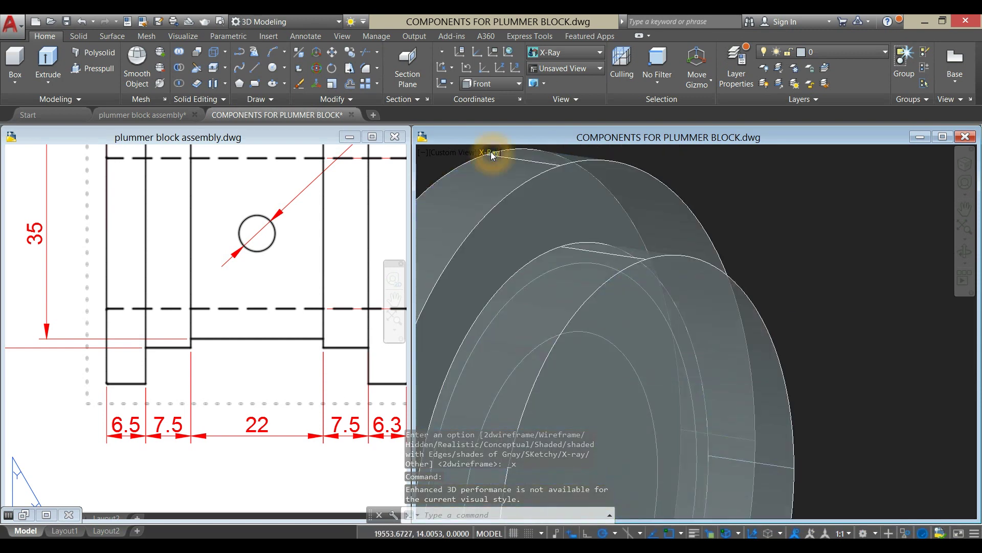
- Return to 2D Wireframe and move the diameter 35 circle by its centre to the centre of the collar's free end face
left_click(491, 154)
left_click(511, 182)
left_click(579, 268)
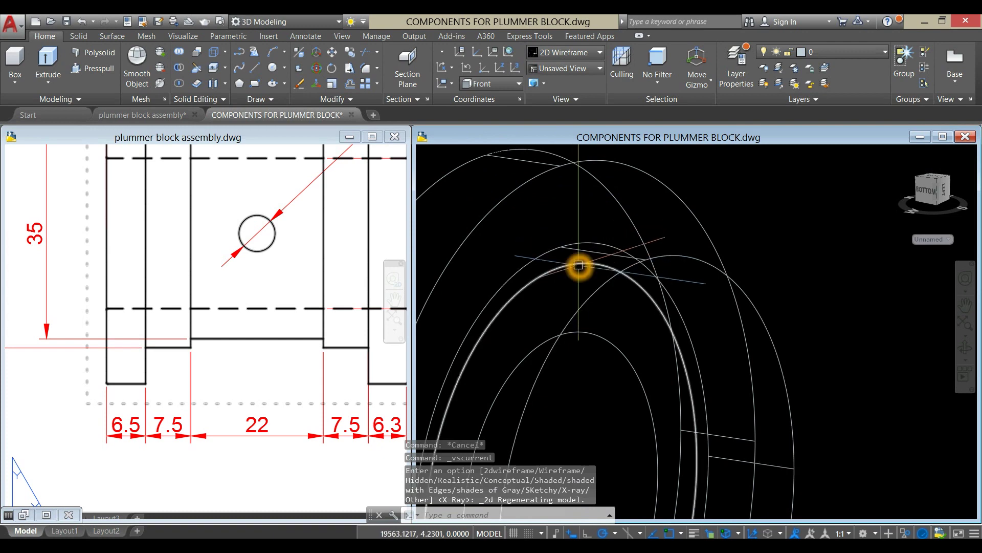
scroll(573, 256, "down", 5)
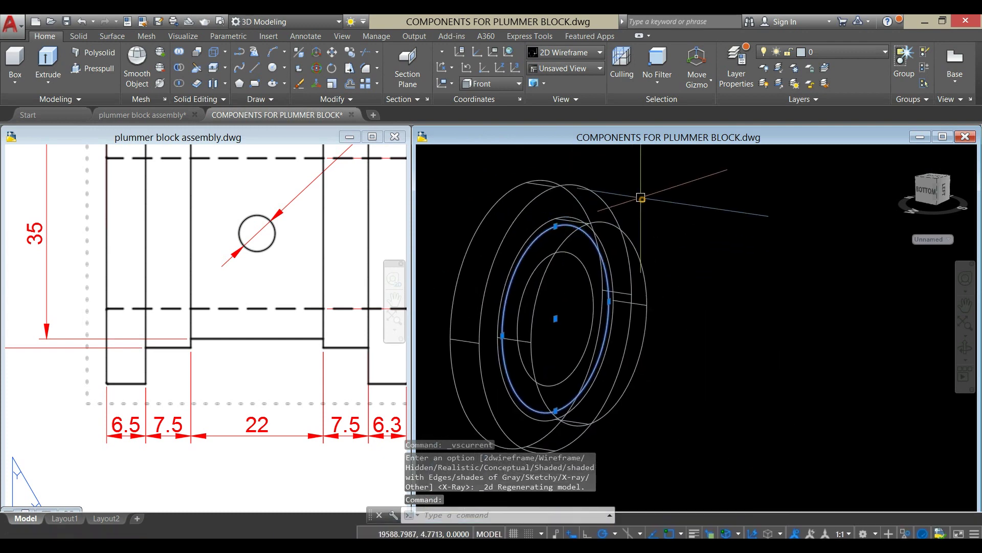
right_click(641, 197)
left_click(686, 278)
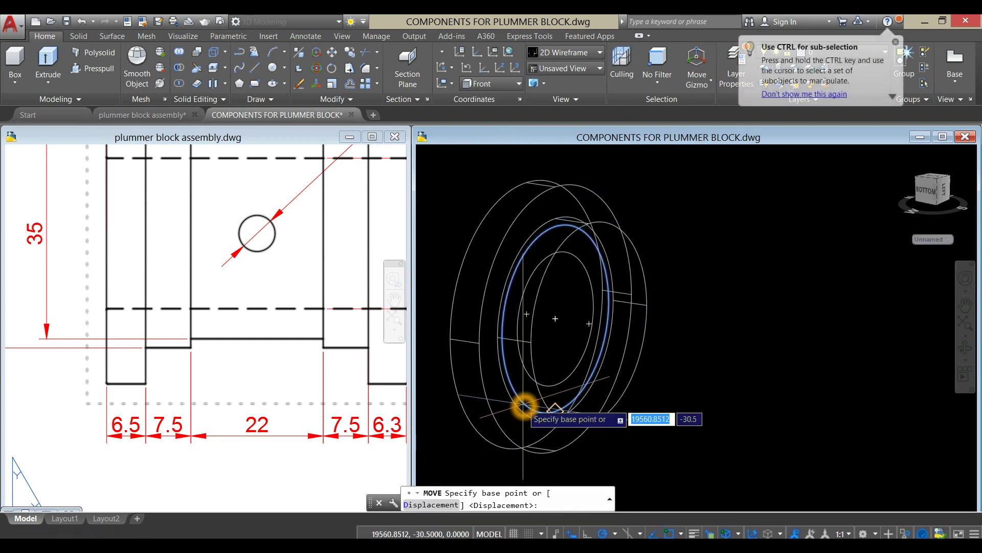
left_click(555, 318)
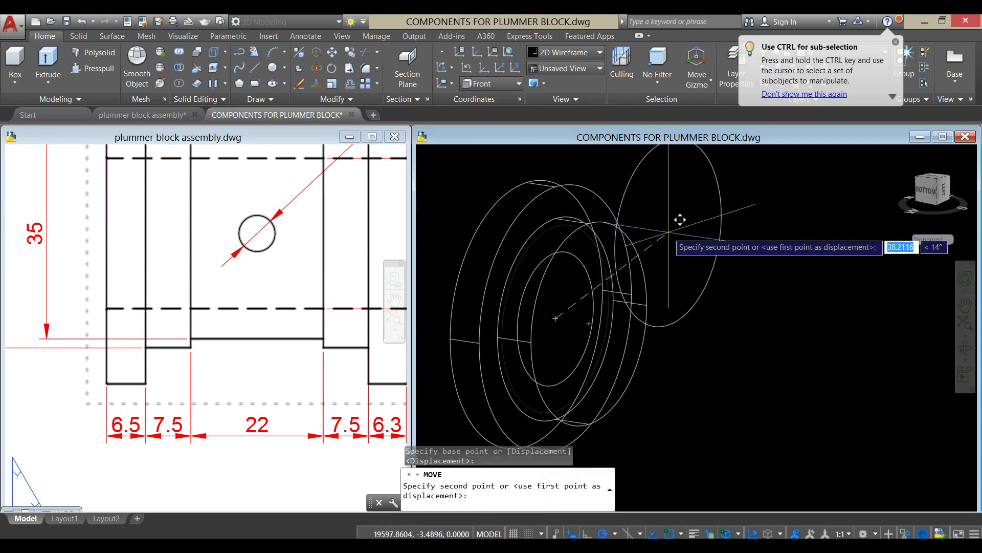
right_click(669, 234, "shift")
left_click(701, 382)
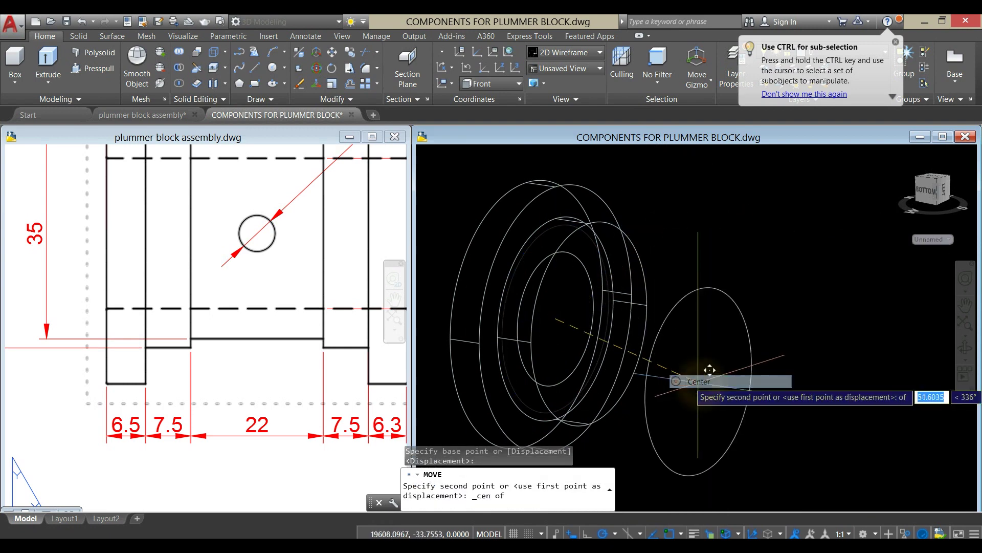
left_click(632, 377)
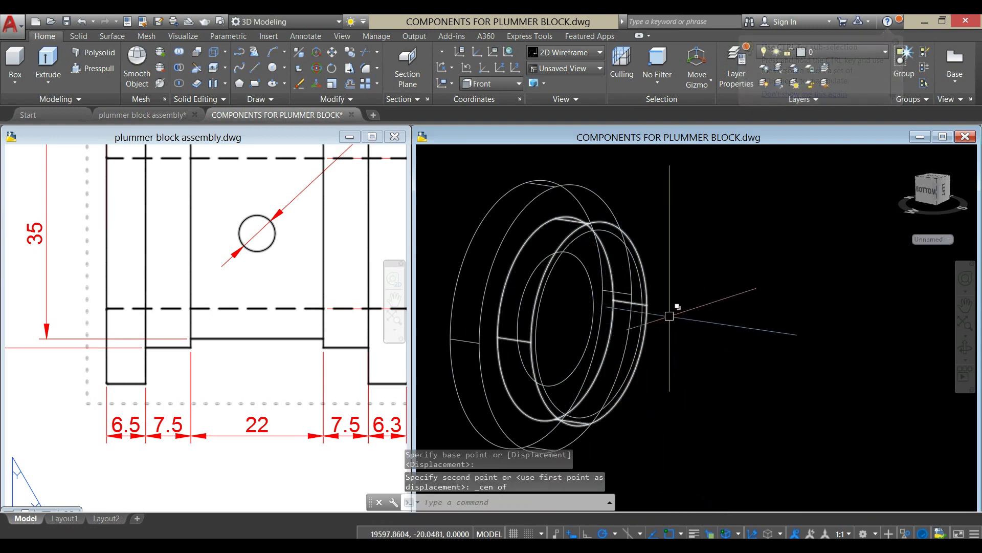
- Extrude the diameter 35 circle 22 forward from the collar and inspect the stepped body in Shaded with Edges
left_click(610, 233)
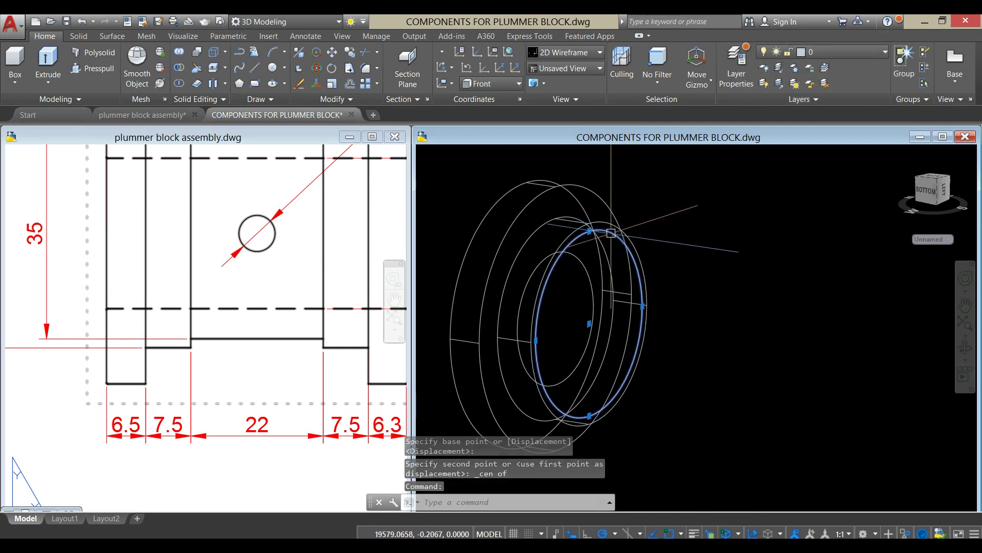
left_click(48, 62)
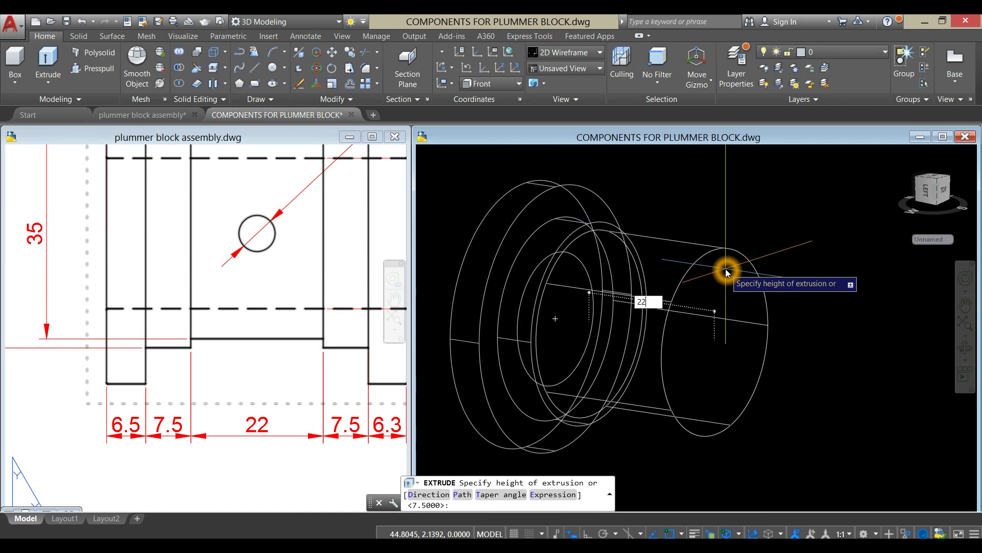
key("Return")
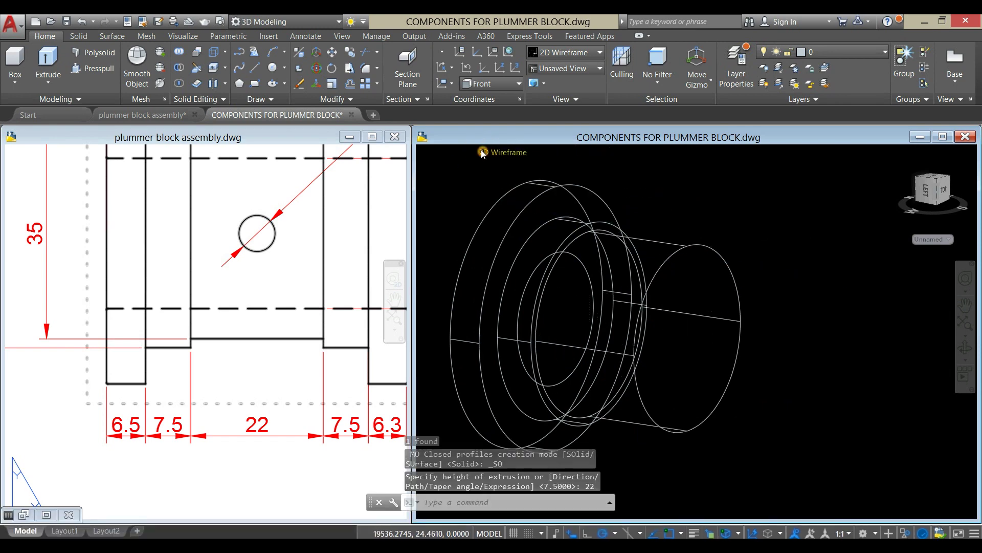
left_click(481, 152)
left_click(523, 241)
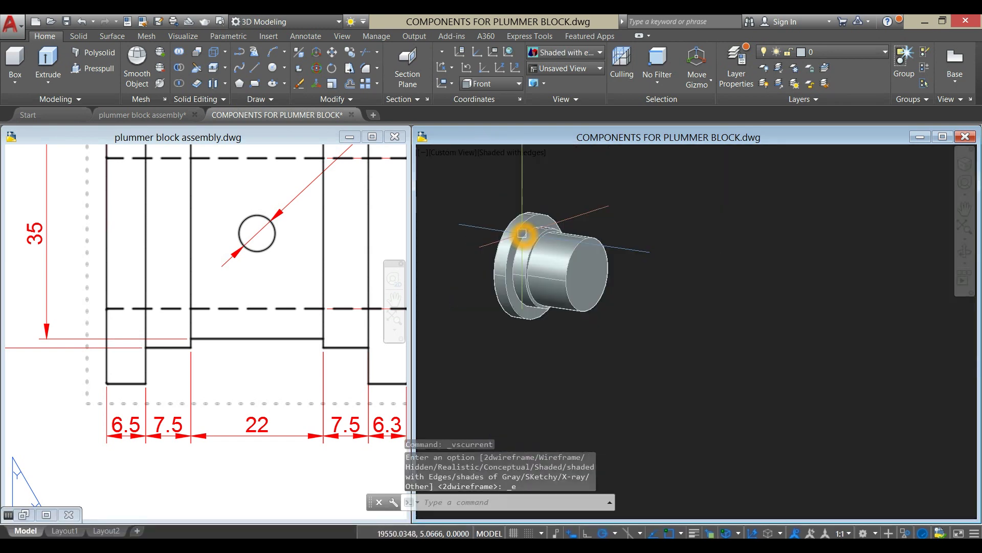
mouse_move(522, 233)
middle_mouse_down("shift")
mouse_move(563, 270)
mouse_move(558, 263)
middle_mouse_up("shift")
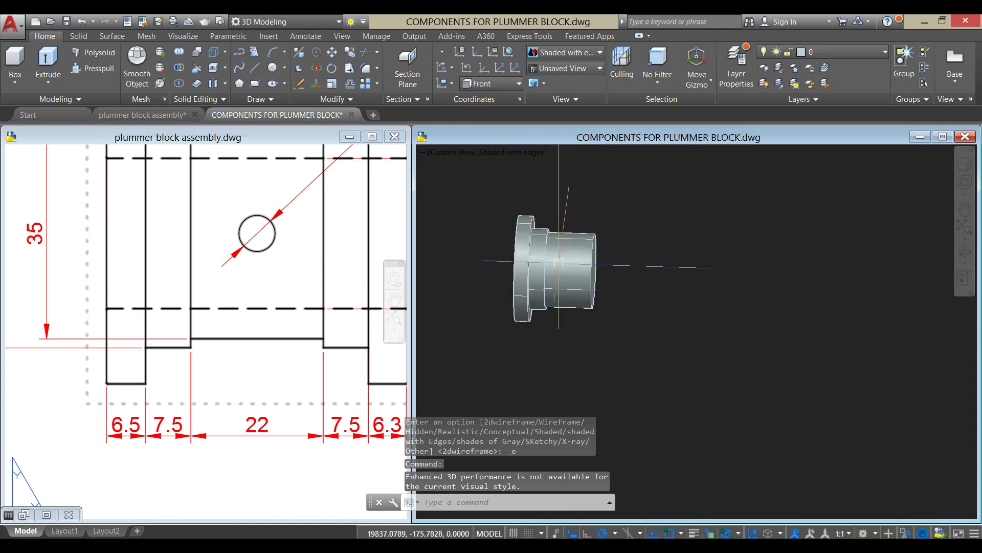
- Set the components drawing to the Right view and frame the whole stepped body from the side
left_click(462, 153)
left_click(495, 219)
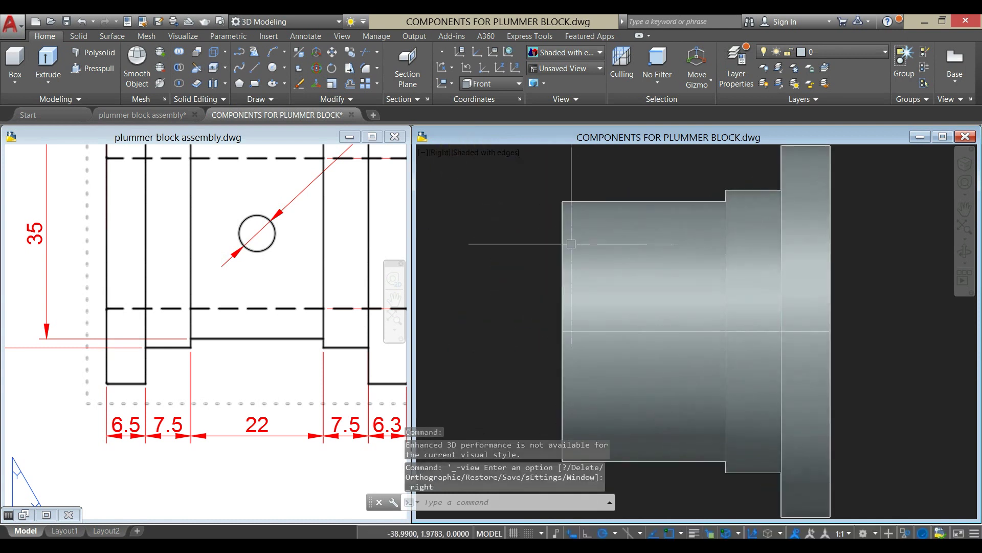
middle_click_drag(614, 257, 543, 267)
key("Escape")
scroll(579, 236, "down", 2)
scroll(597, 242, "up", 3)
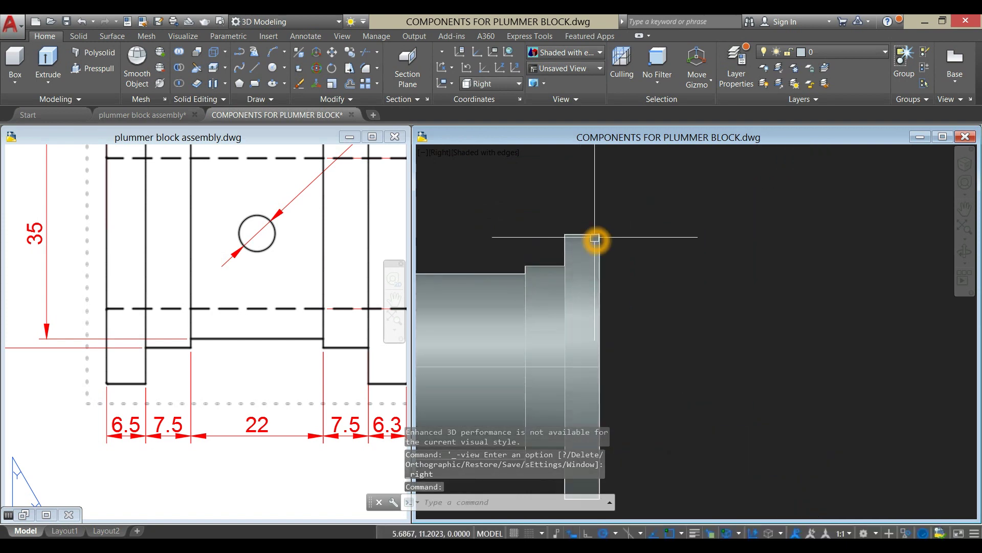
scroll(610, 218, "down", 3)
left_click(606, 224)
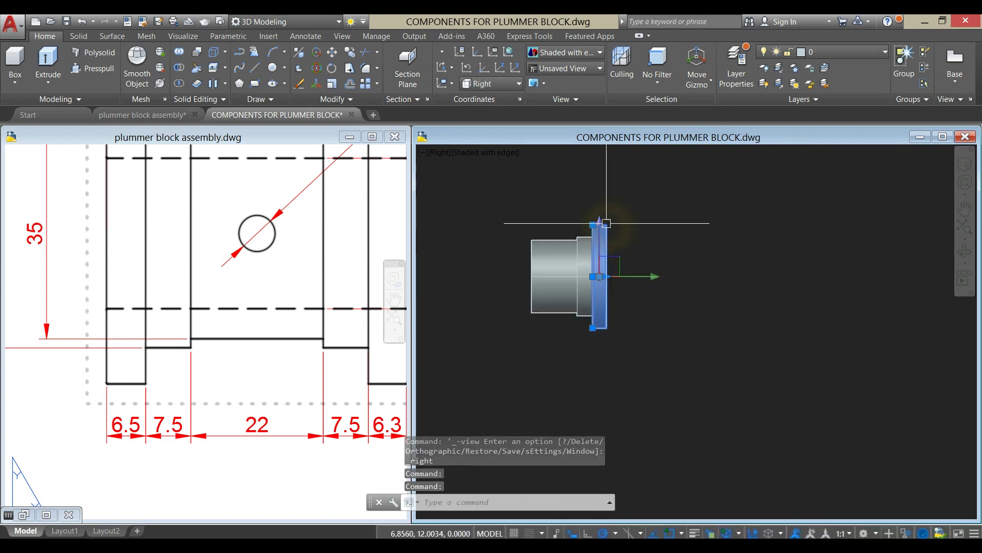
left_click(582, 236)
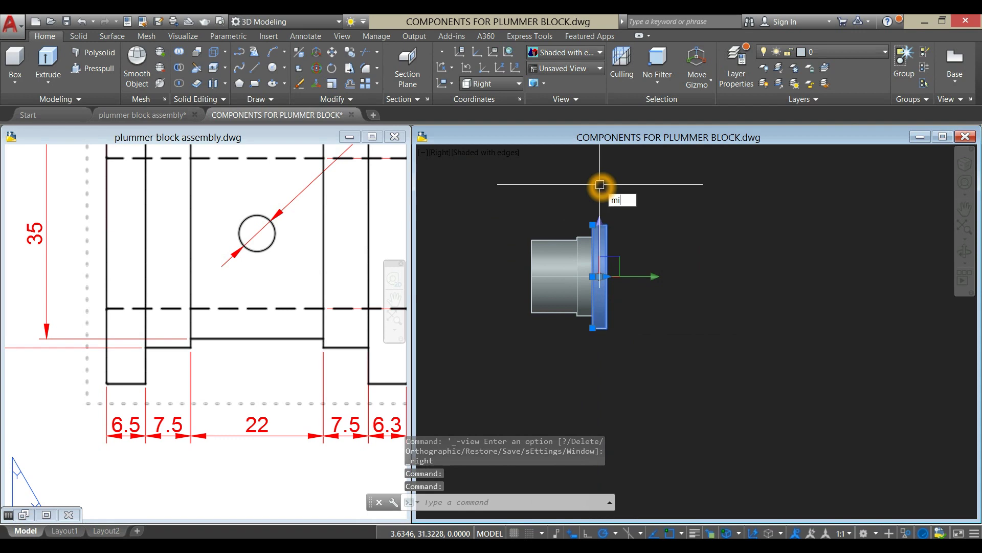
right_click(600, 185)
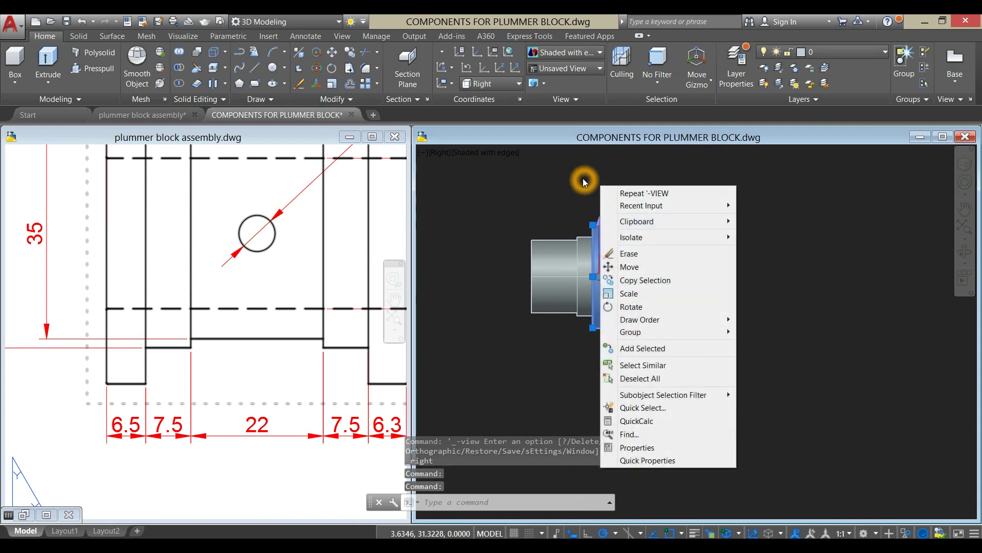
key("Escape")
key("Escape")
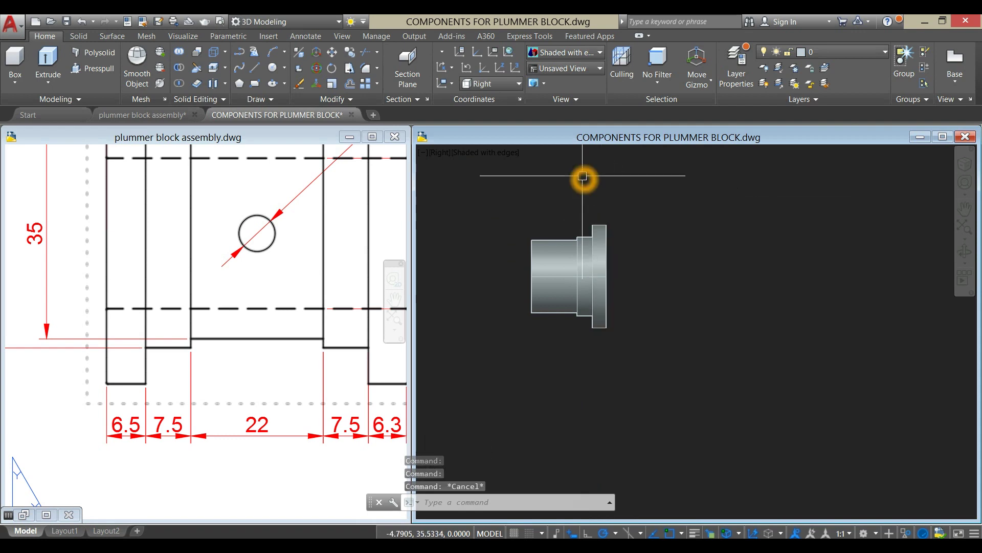
- Mirror the end flange and collar about a vertical line through the middle of the central section, keeping the source objects
type("mi")
key("Return")
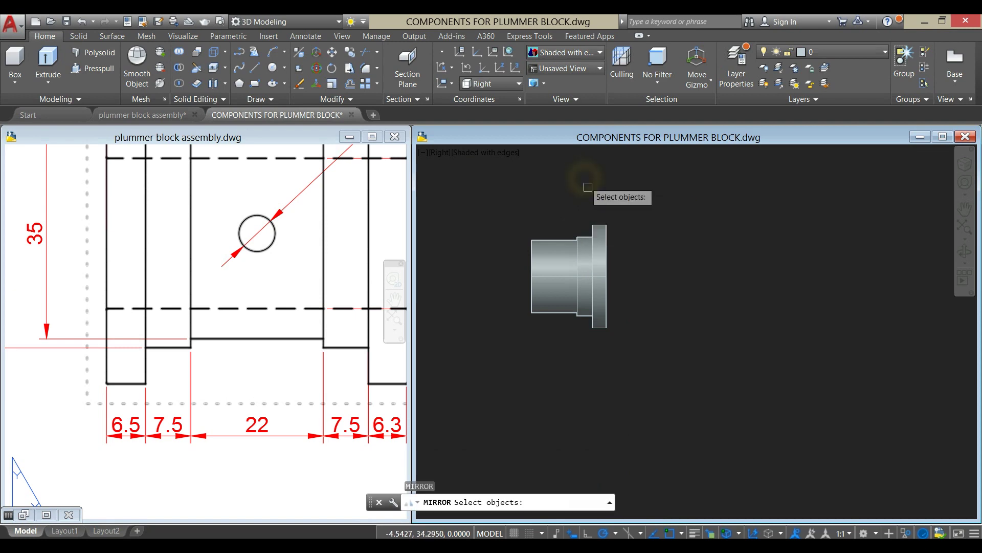
left_click(609, 224)
scroll(608, 223, "up", 3)
left_click(591, 249)
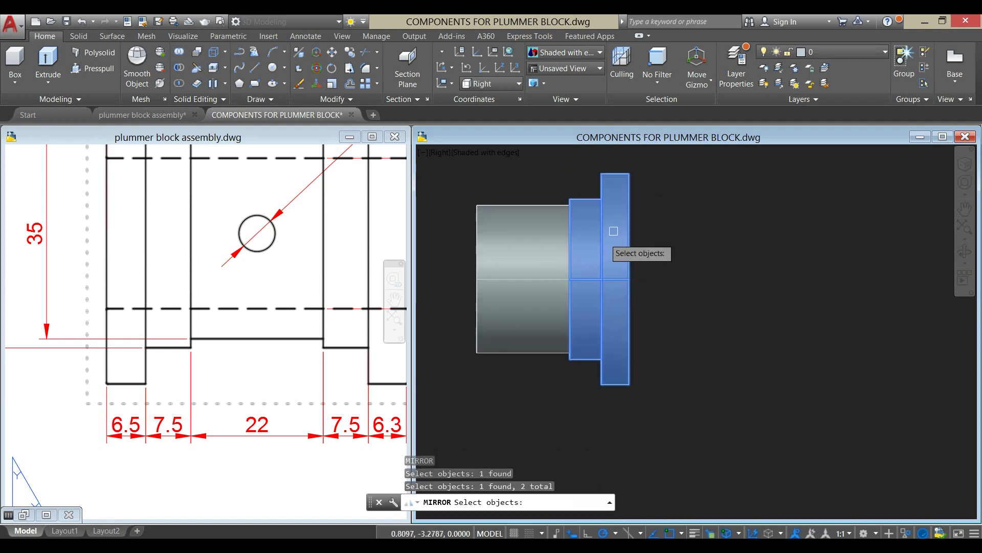
key("Return")
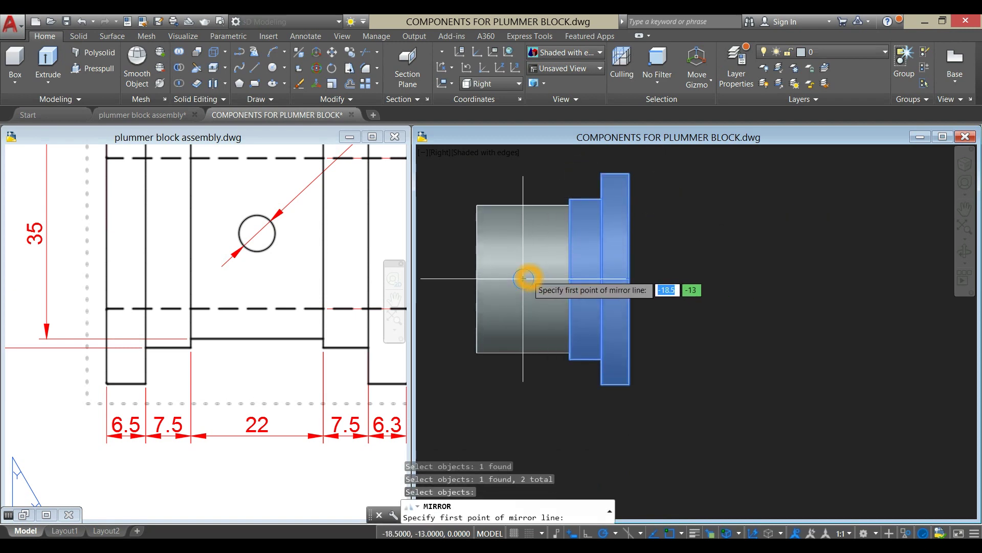
left_click(524, 278)
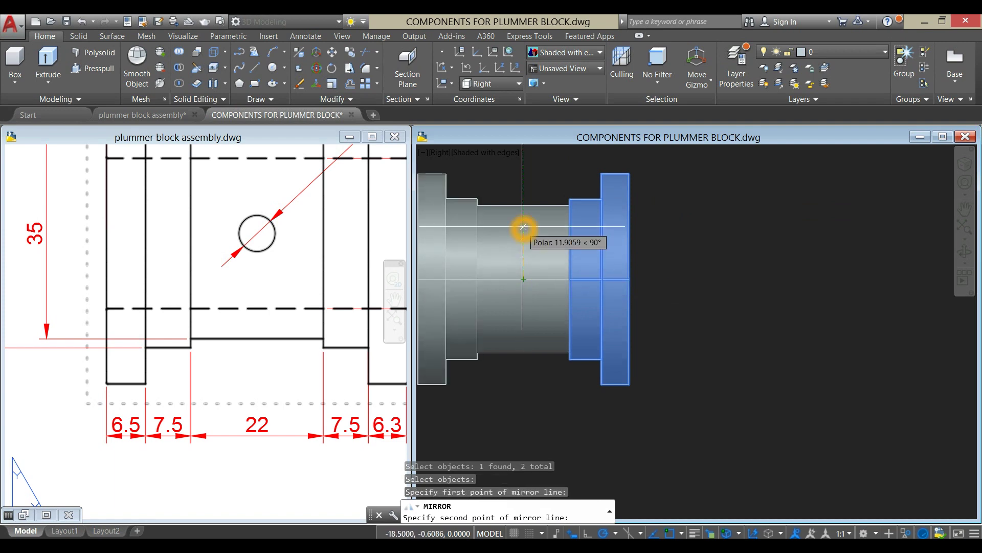
left_click(523, 152)
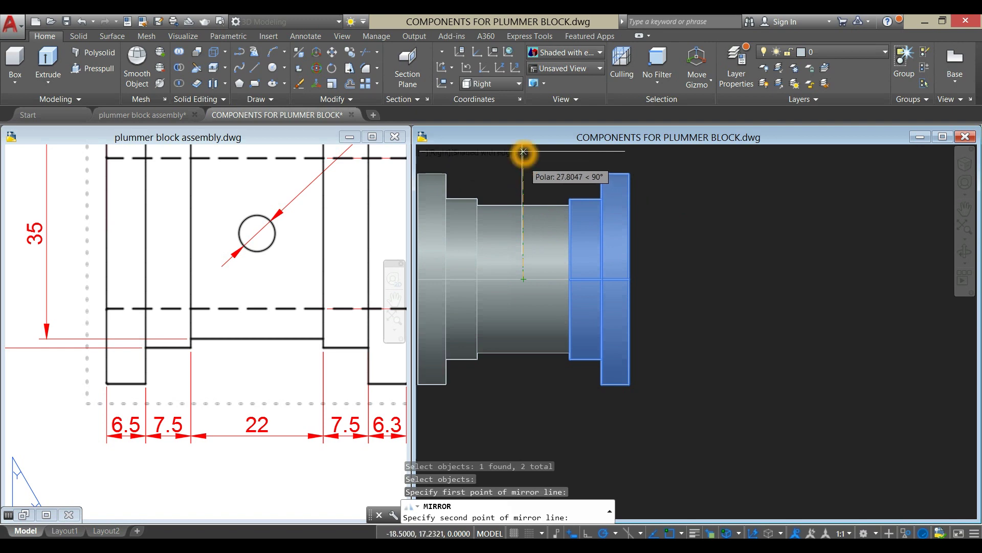
left_click(524, 394)
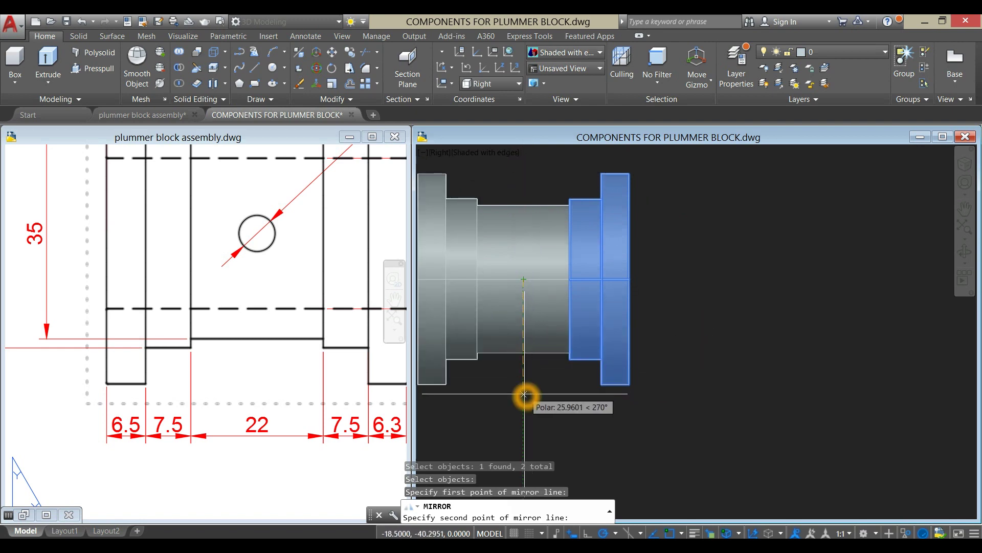
left_click(524, 393)
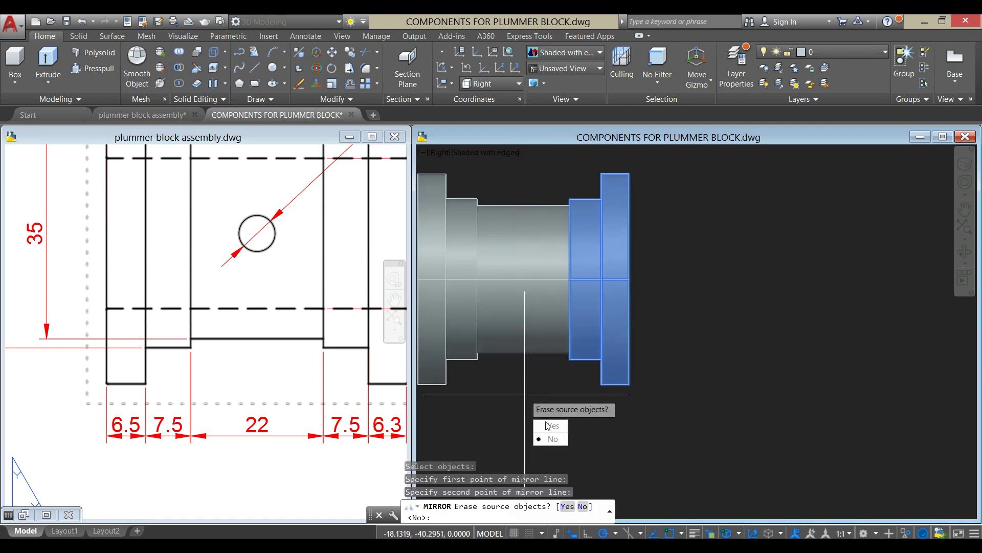
left_click(556, 443)
scroll(540, 359, "down", 2)
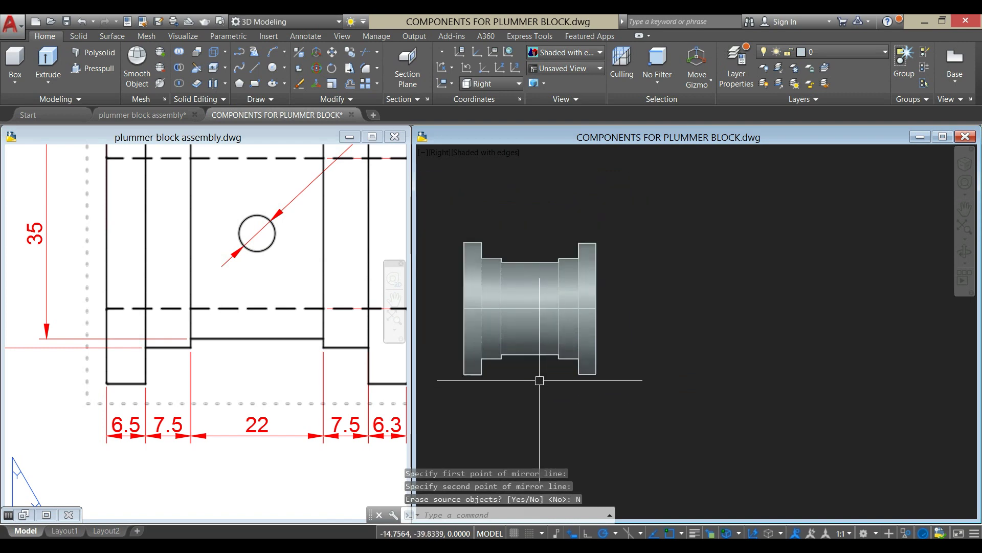
- Union both flanges, both collars and the central section into a single solid
middle_click_drag(539, 380, 500, 251, "shift")
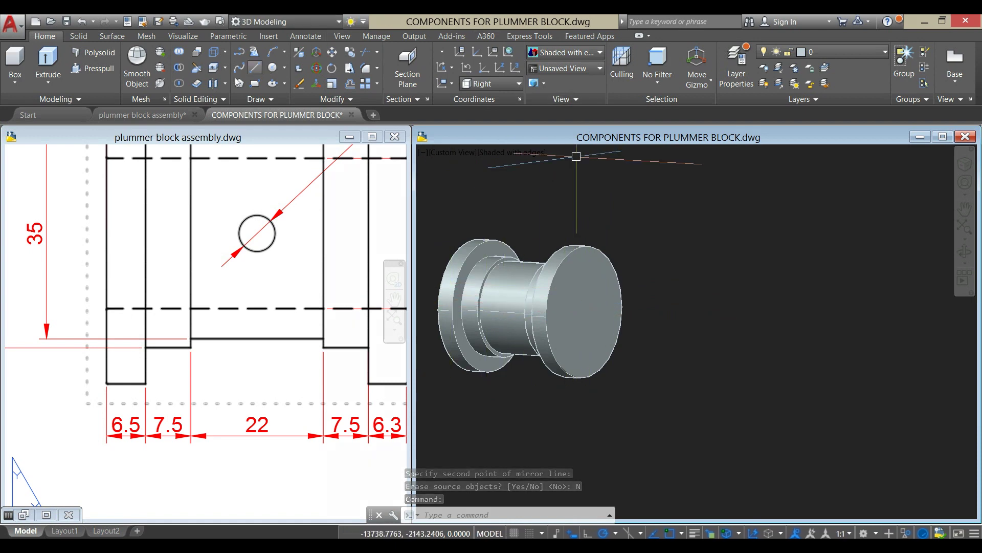
left_click(179, 52)
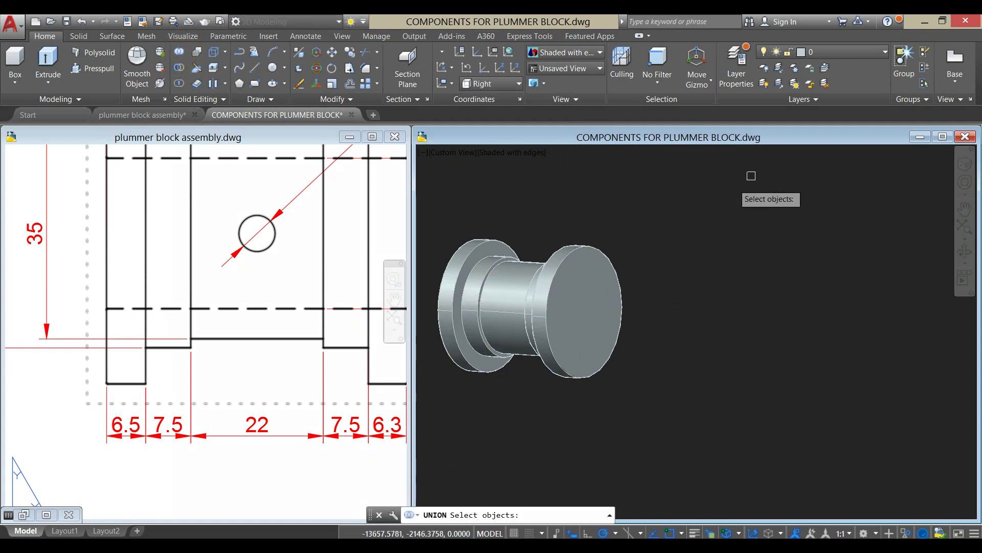
left_click(638, 293)
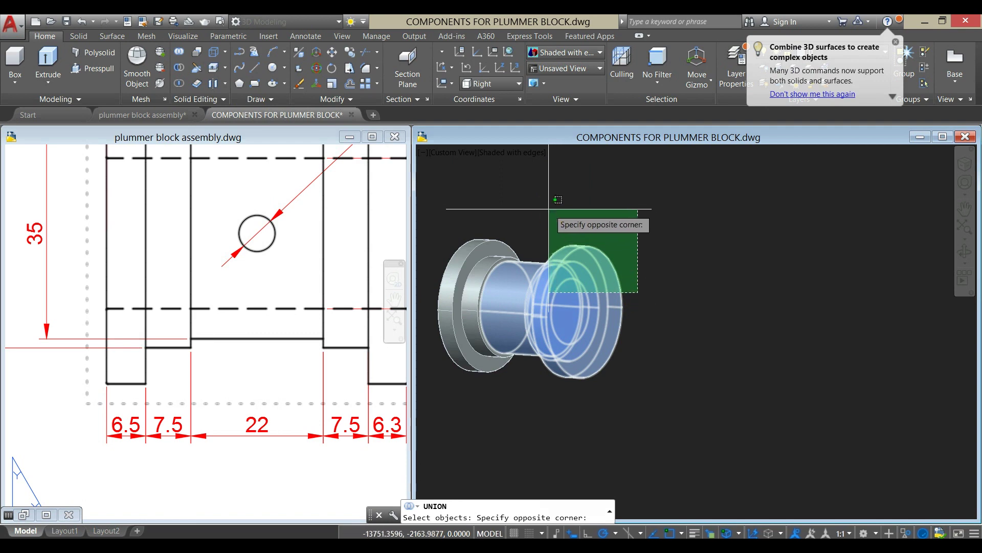
left_click(541, 211)
left_click(495, 254)
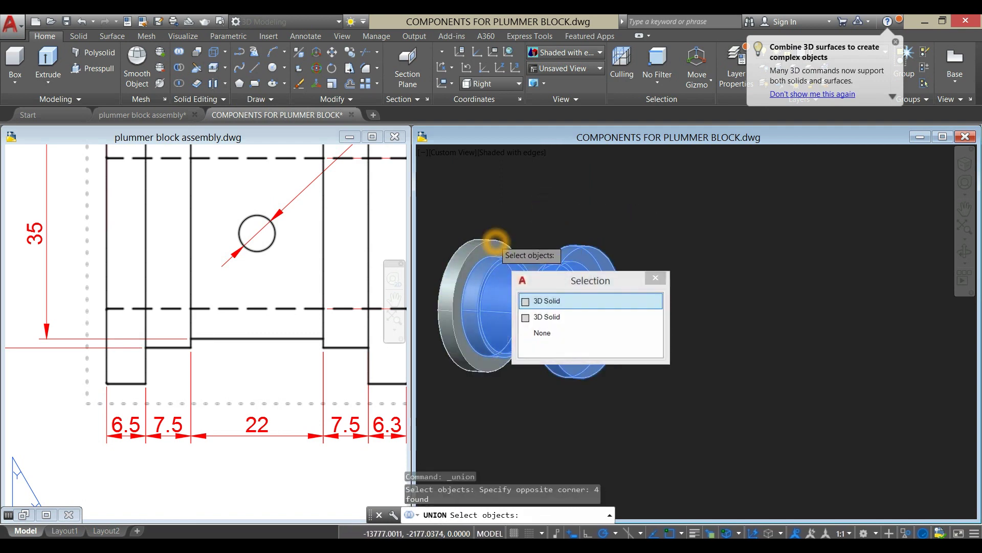
left_click(549, 296)
key("Return")
left_click(581, 248)
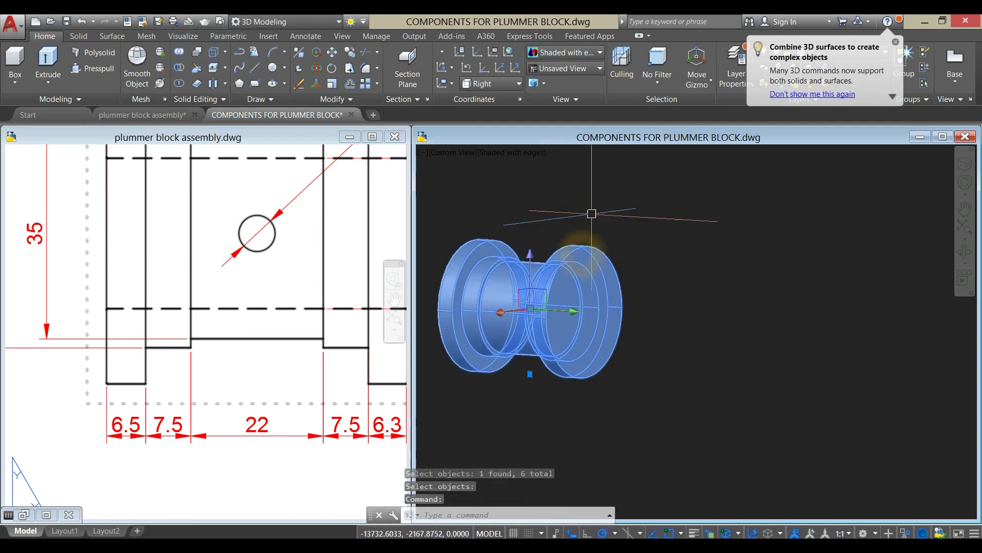
key("Escape")
- Set the visual style to 2D Wireframe and extrude the small inner circle through the body and out past the far flange
left_click(513, 152)
left_click(553, 180)
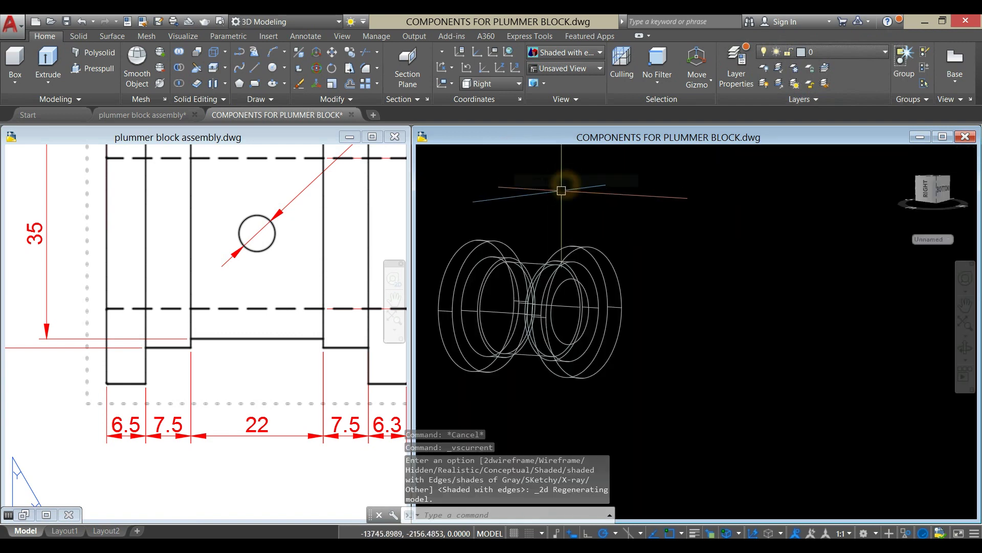
middle_click_drag(561, 190, 637, 221, "shift")
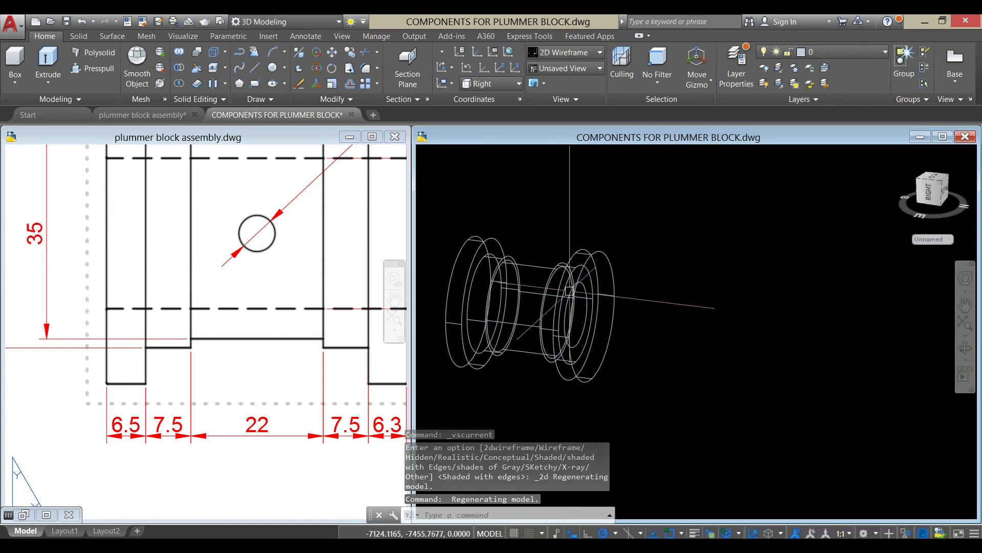
scroll(596, 274, "up", 5)
scroll(595, 284, "down", 6)
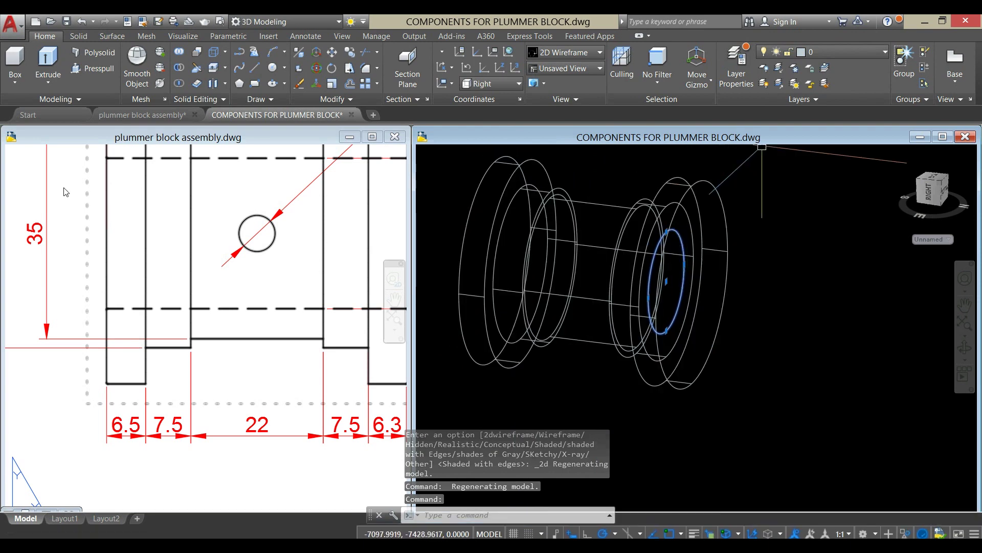
left_click(46, 65)
scroll(568, 223, "down", 3)
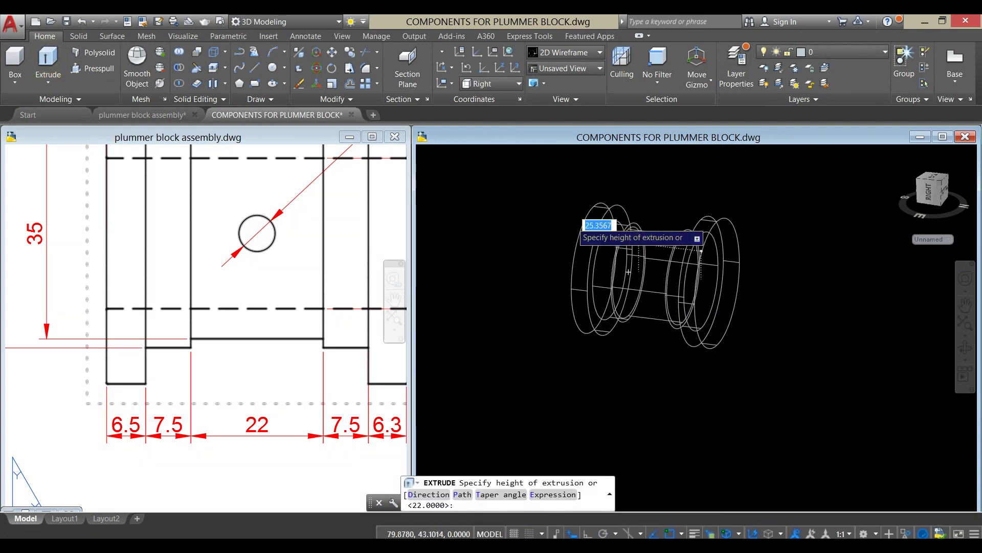
middle_click_drag(629, 271, 557, 270, "shift")
- Move the inner cylinder along the body's axis so that it protrudes beyond both end flanges
left_click(548, 238)
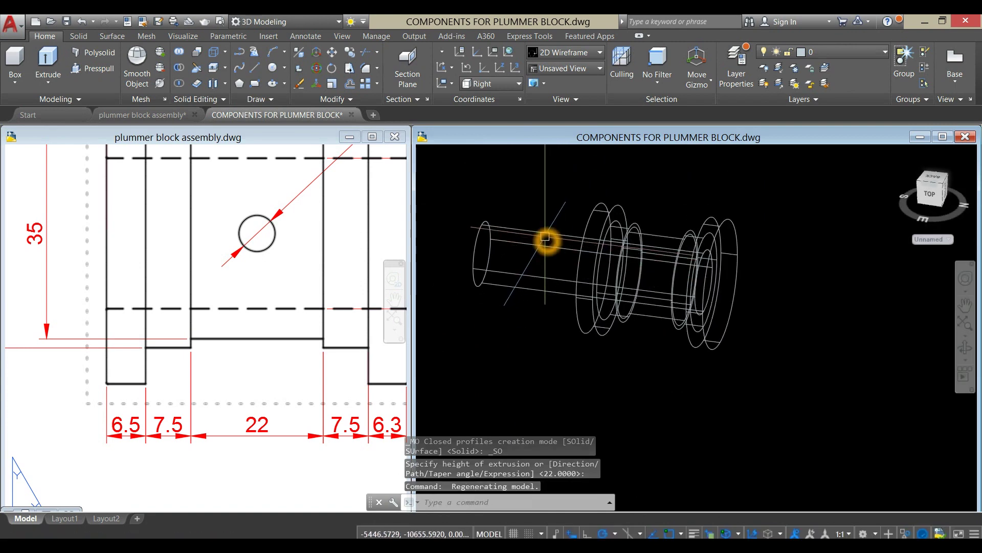
right_click(543, 201)
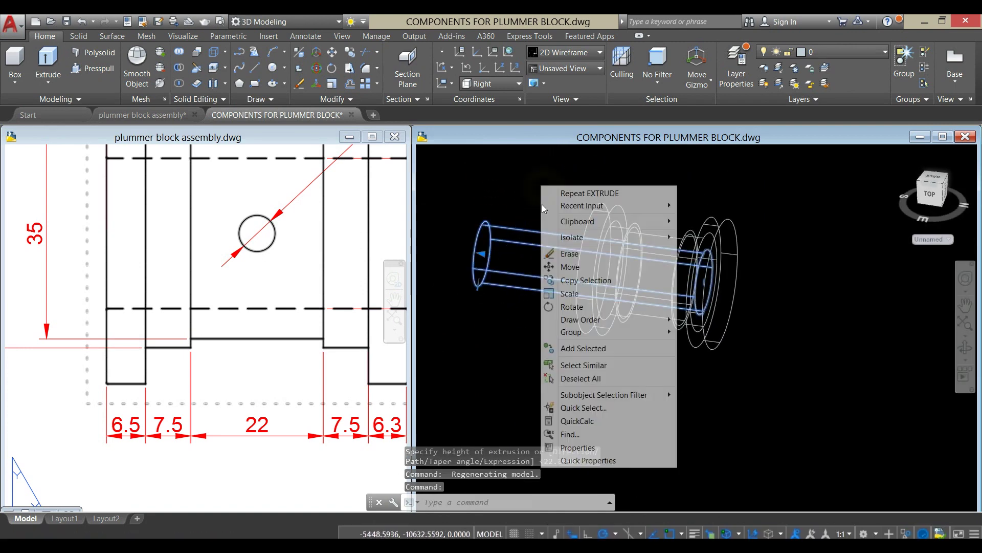
left_click(570, 267)
left_click(541, 373)
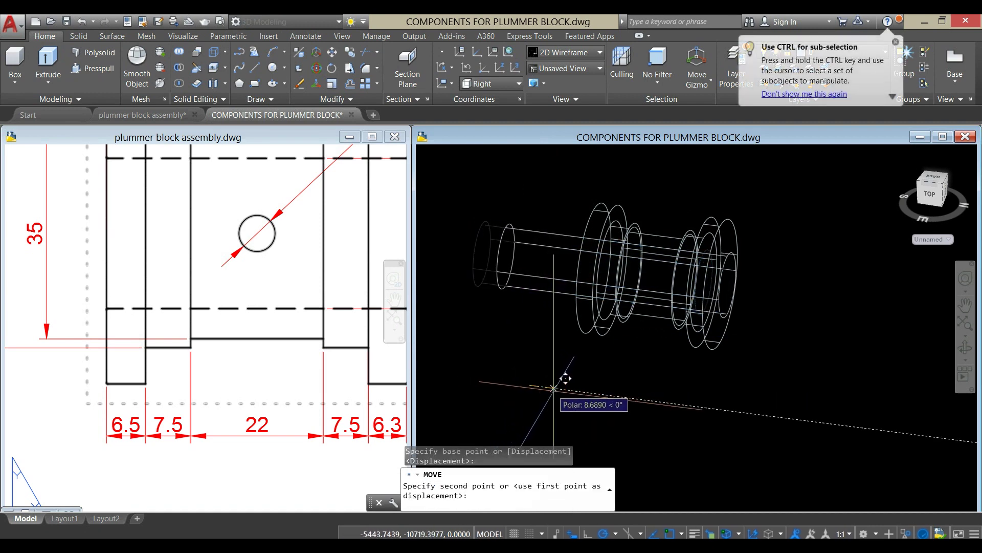
left_click(588, 392)
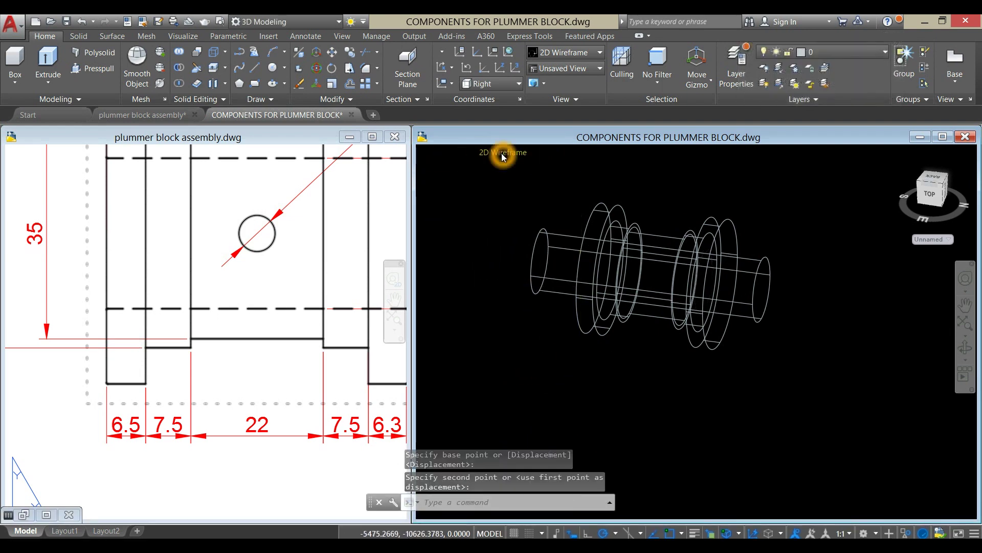
- Set the visual style to X-Ray and subtract the long inner cylinder from the flanged body to cut its central bore
left_click(503, 155)
left_click(541, 294)
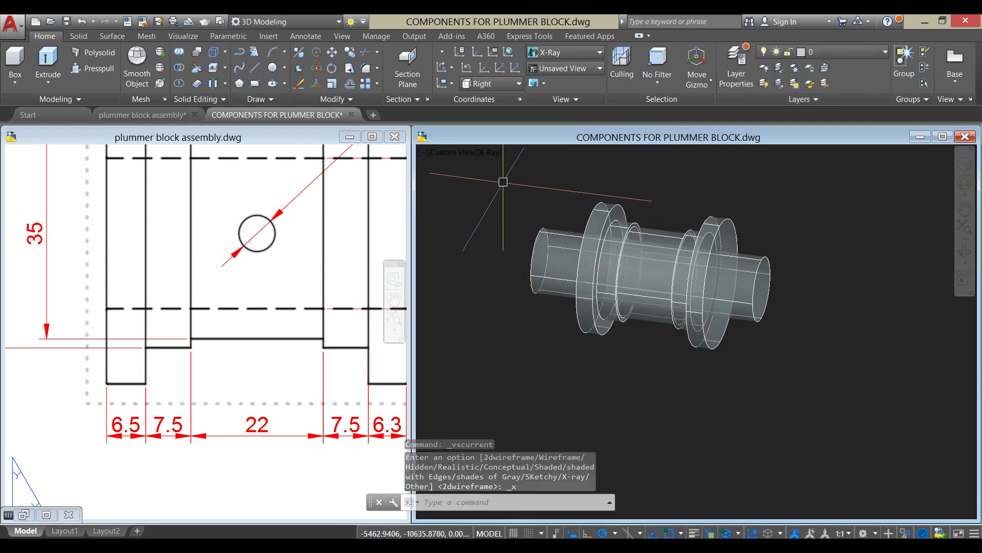
middle_click_drag(485, 254, 514, 248, "shift")
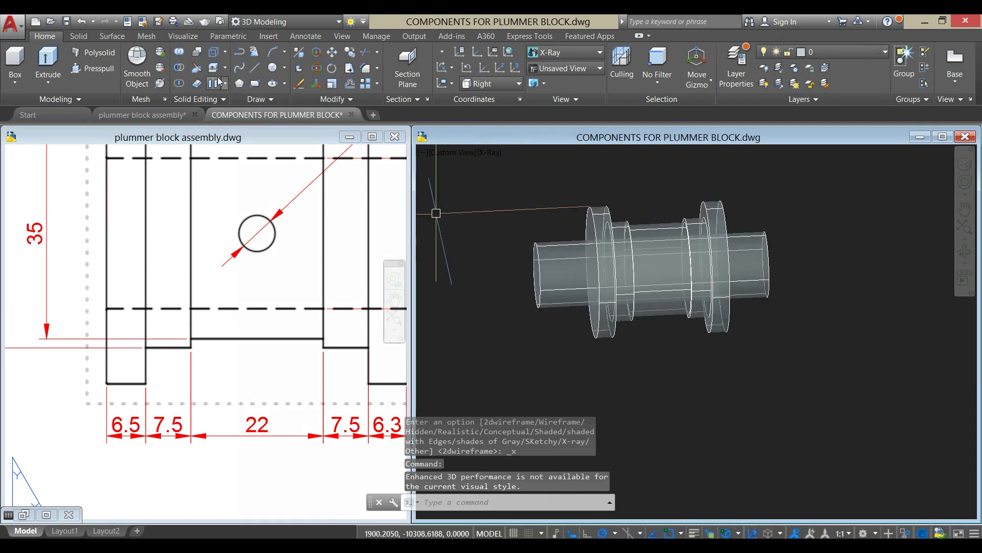
left_click(179, 68)
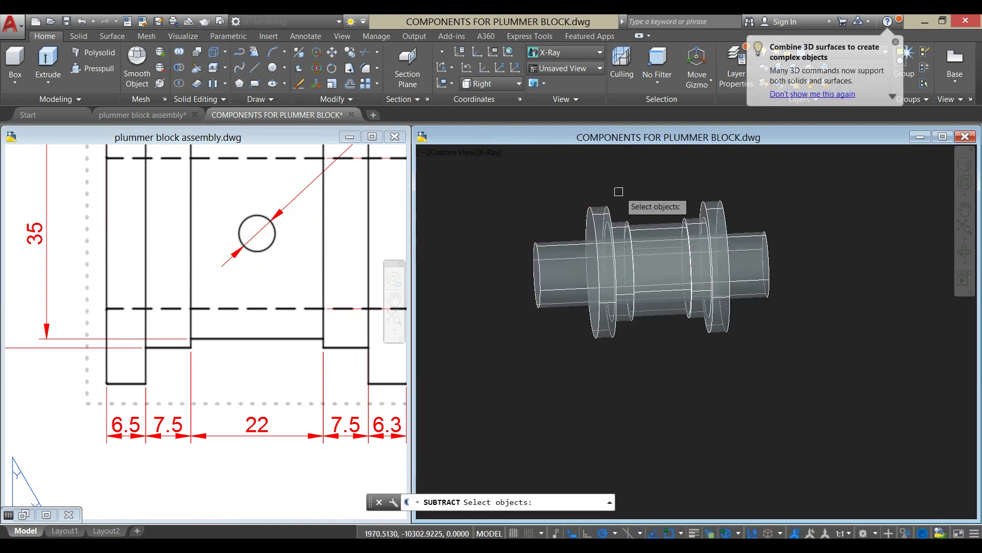
left_click(607, 208)
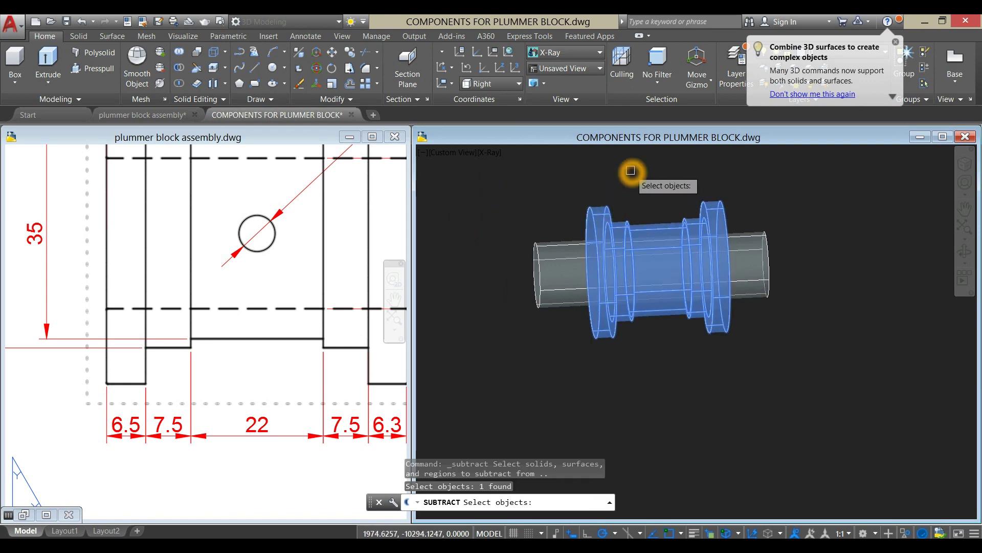
right_click(630, 170)
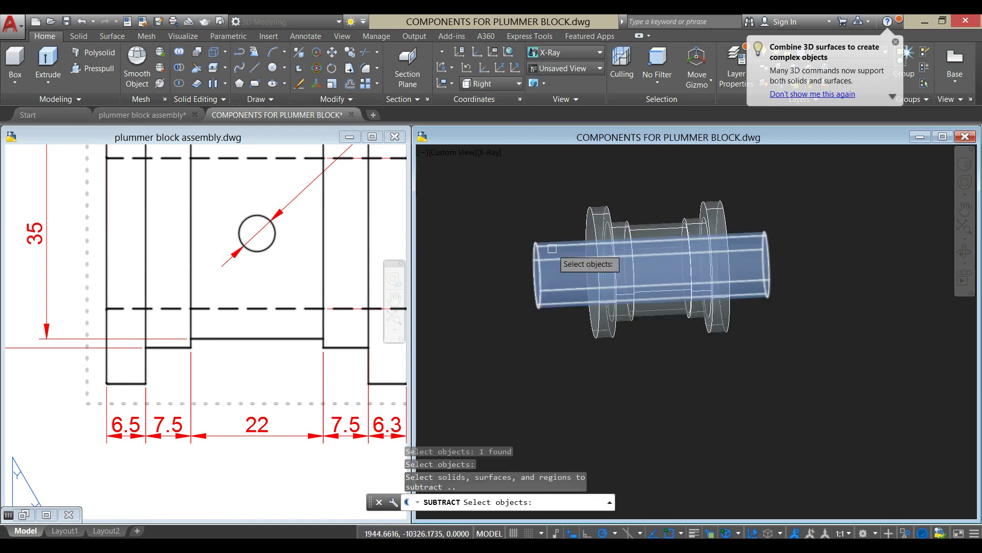
left_click(577, 258)
right_click(550, 179)
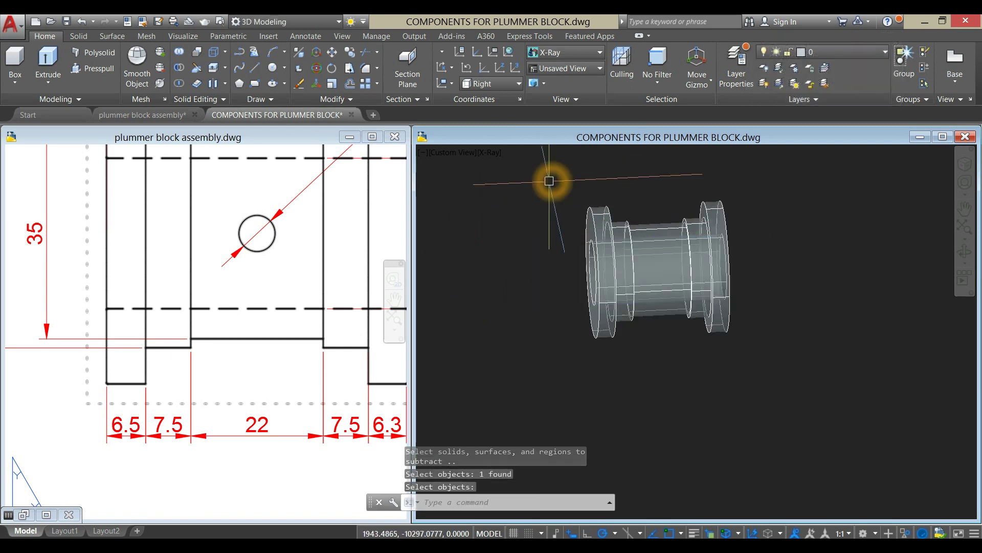
- Set the visual style to Shaded with Edges and examine the bored flanged body from several angles
middle_click_drag(550, 181, 523, 221, "shift")
right_click(520, 160)
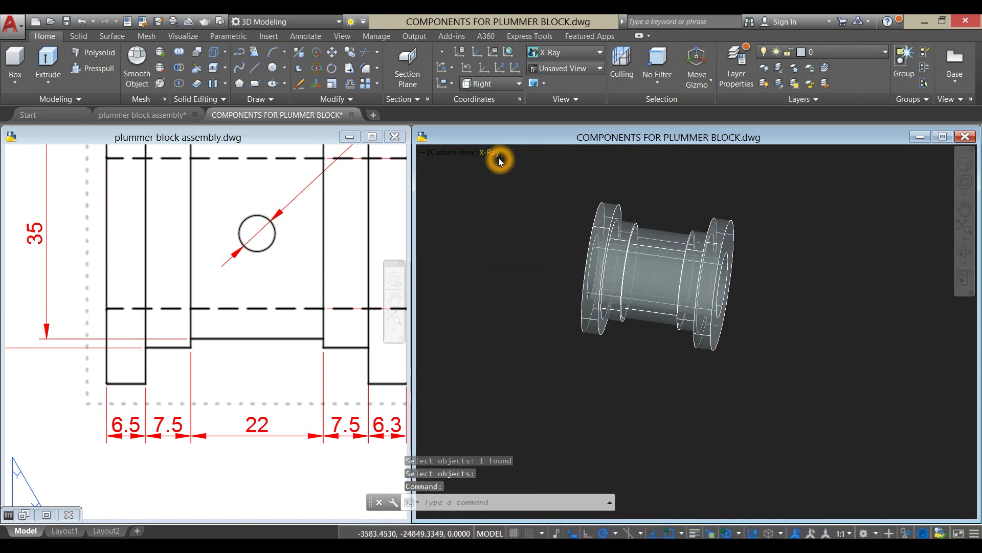
left_click(498, 156)
left_click(539, 242)
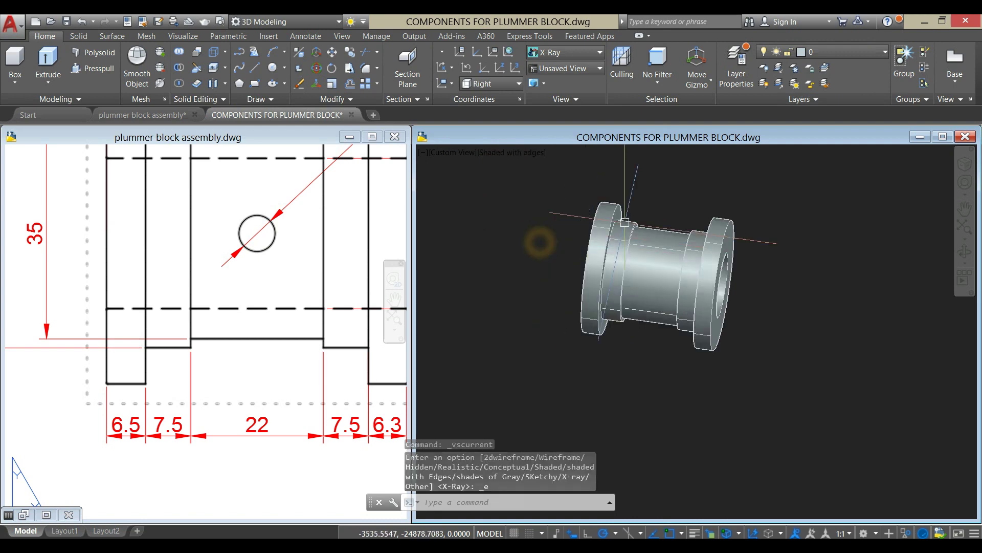
middle_click_drag(761, 260, 811, 246, "shift")
left_click(471, 163)
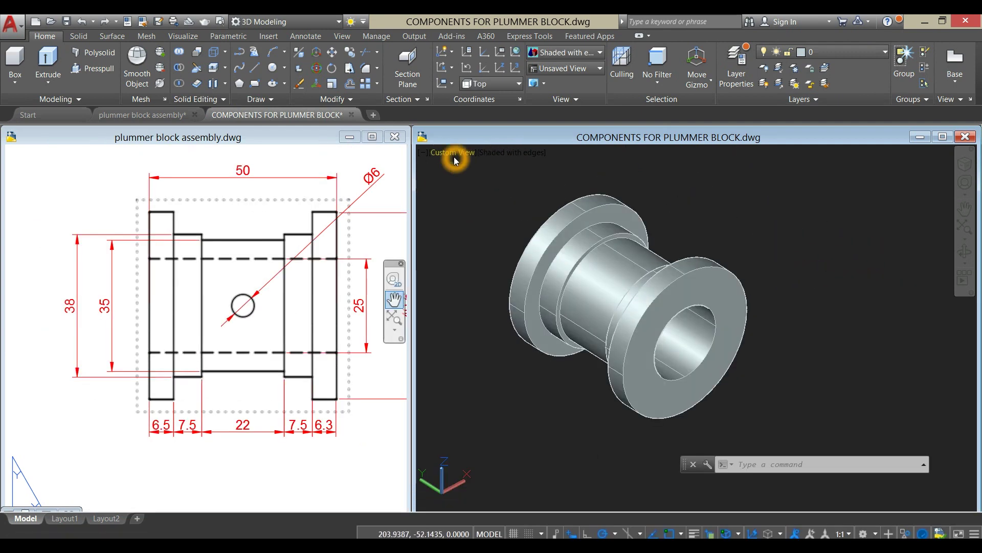
- Set the view to Top and draw a circle of diameter 6 at the centre of the body's central section
left_click(453, 156)
left_click(466, 185)
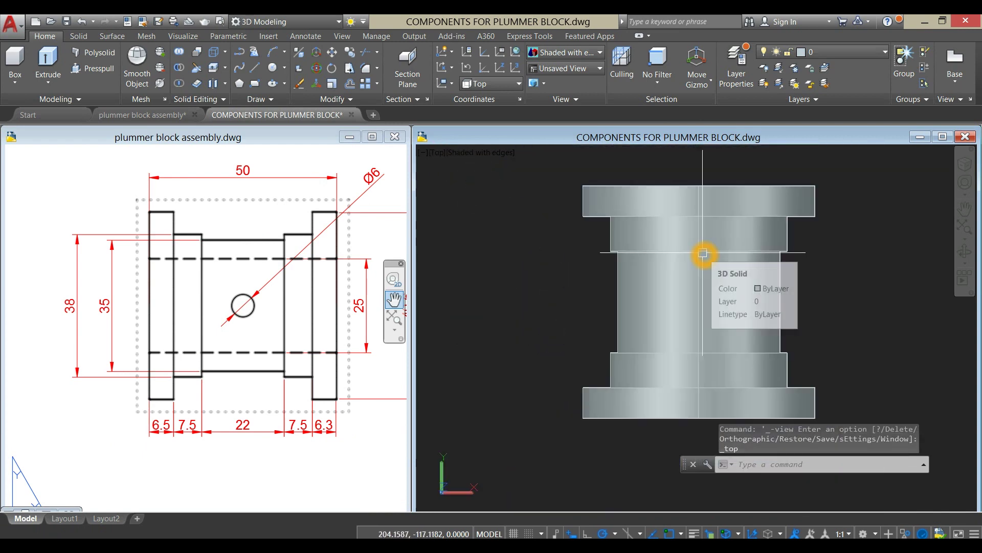
type("c")
key("Return")
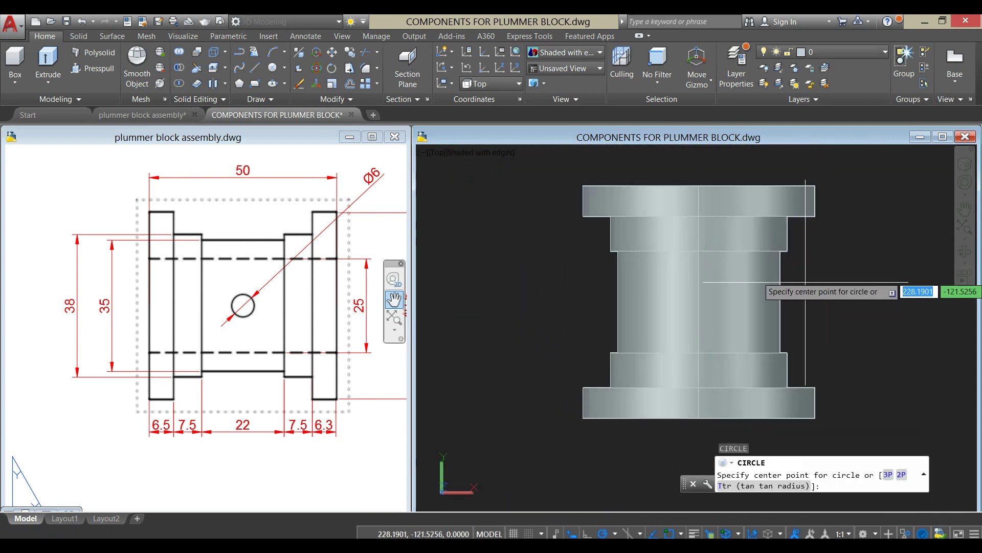
left_click(698, 302)
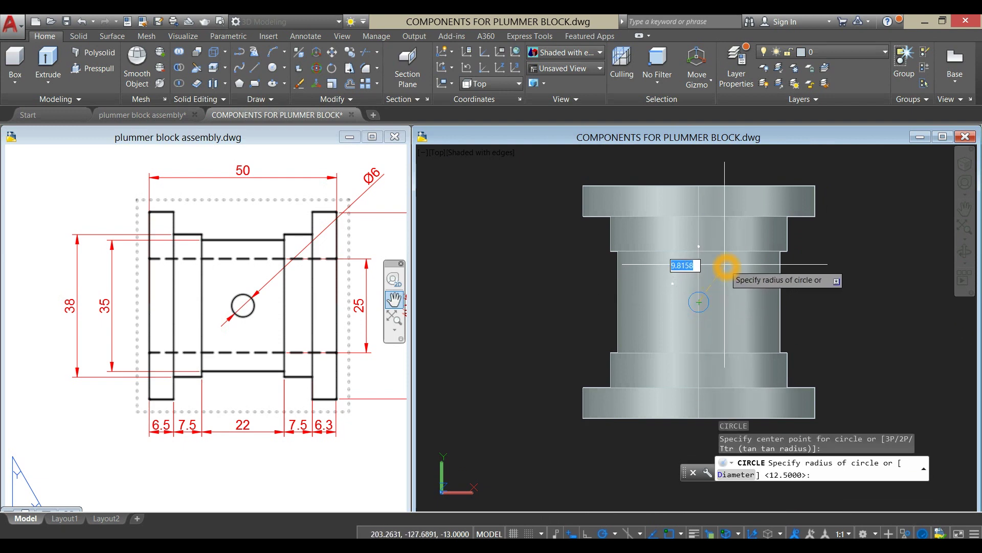
key("Return")
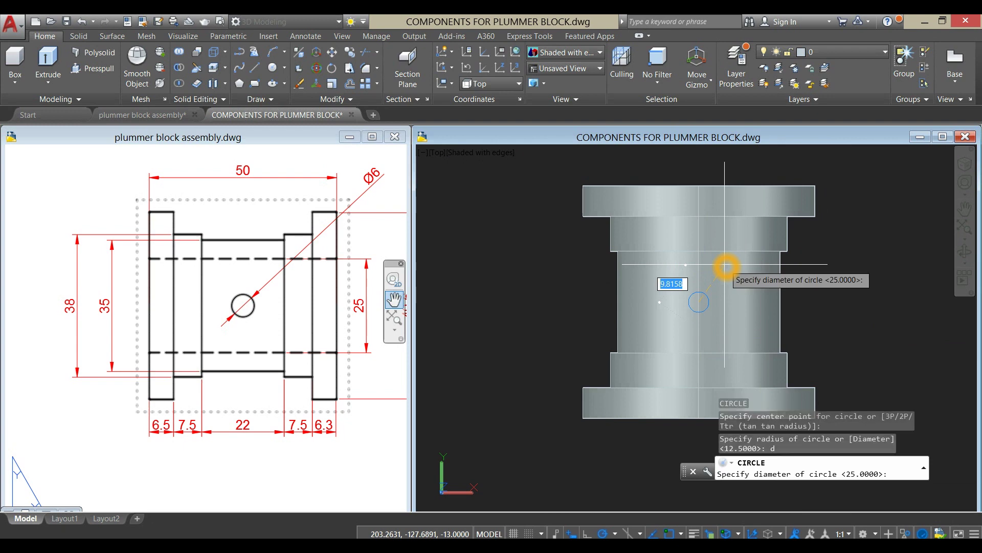
key("Return")
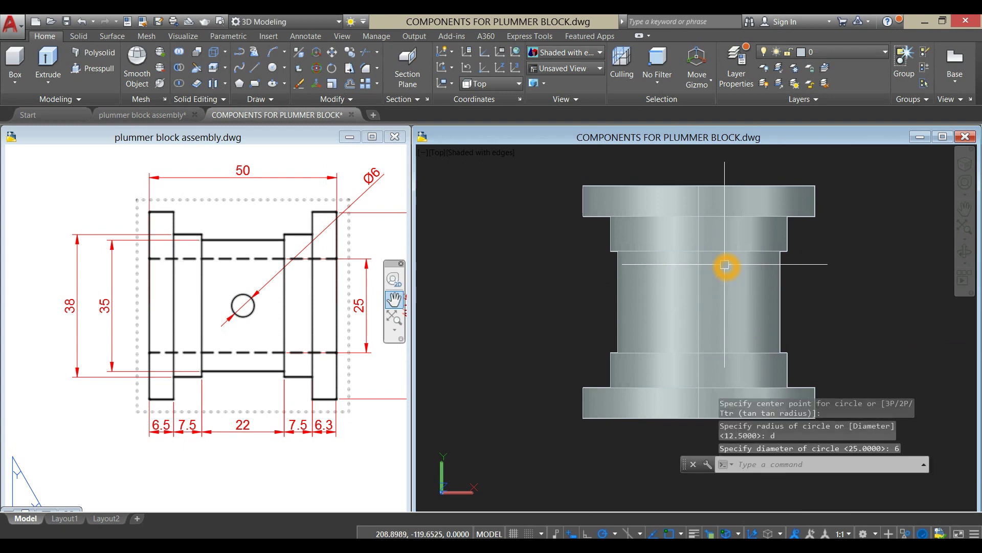
- Set the visual style to X-Ray and bring the small circle inside the bore into view
left_click(504, 153)
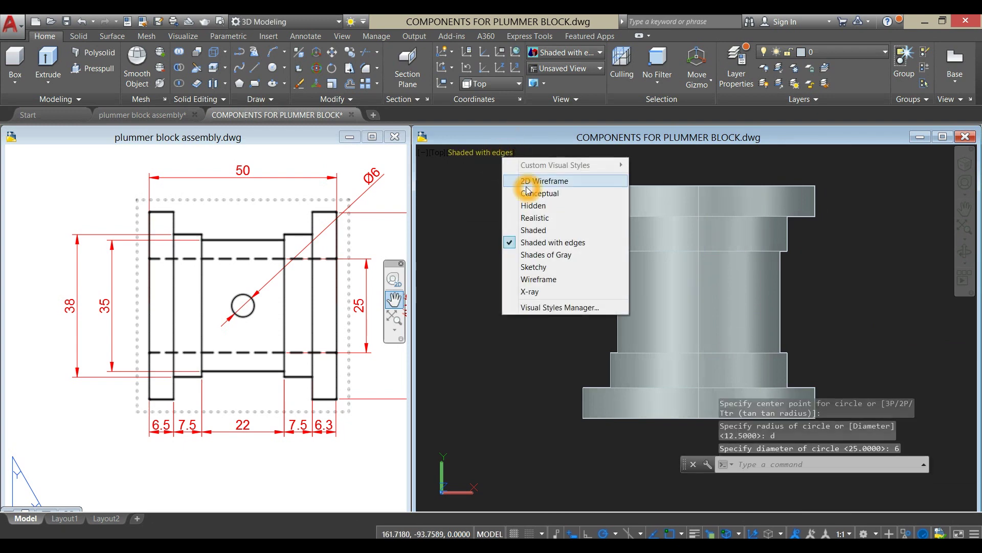
left_click(532, 291)
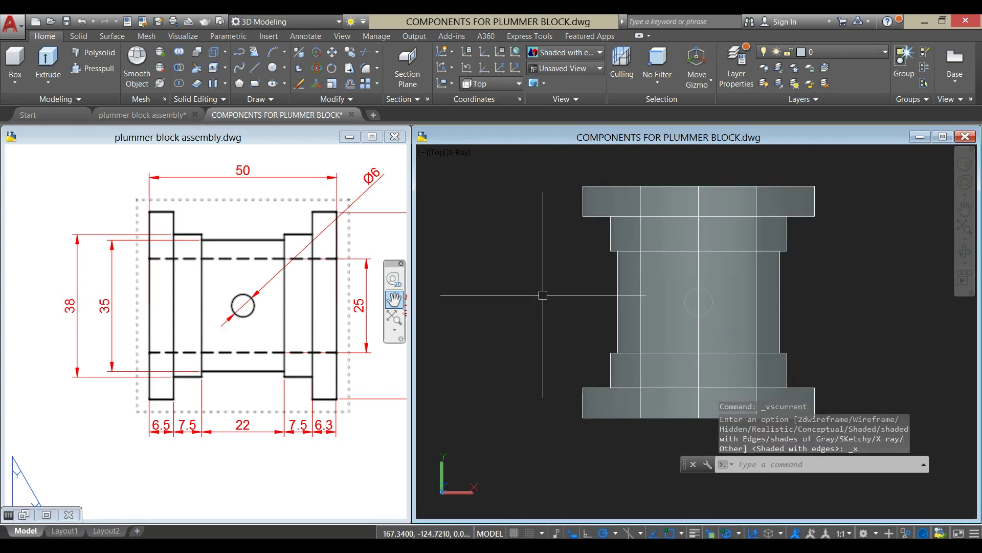
middle_click_drag(573, 325, 587, 191, "shift")
scroll(707, 309, "up", 5)
- Move the small circle from its centre to the midpoint between the uppermost points of the central section's two end edges
left_click(718, 290)
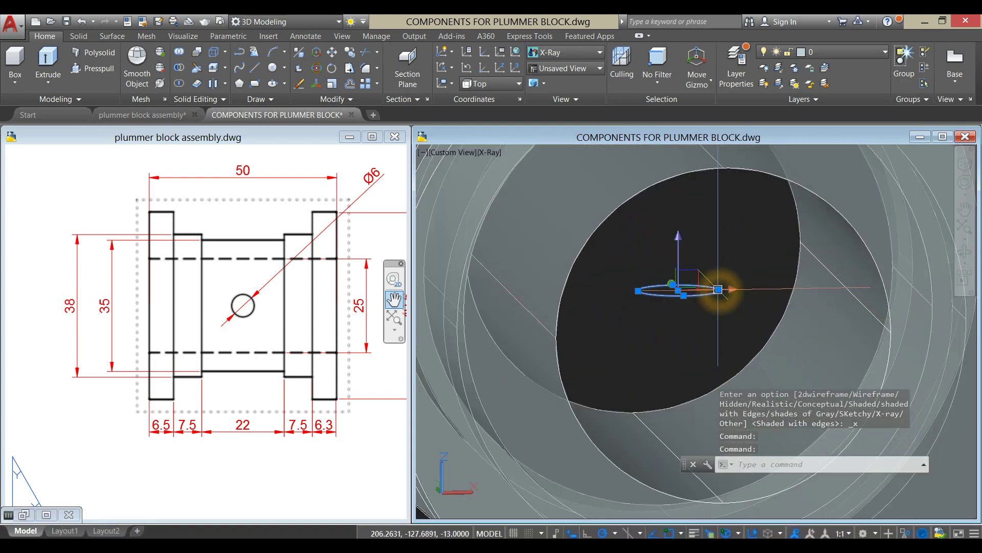
right_click(721, 214)
left_click(746, 292)
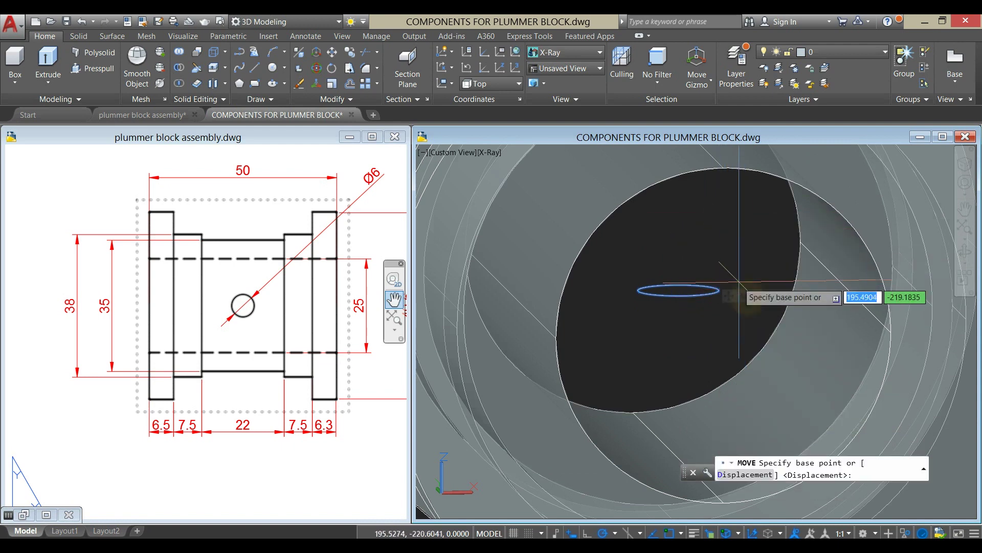
scroll(731, 283, "up", 3)
left_click(625, 296)
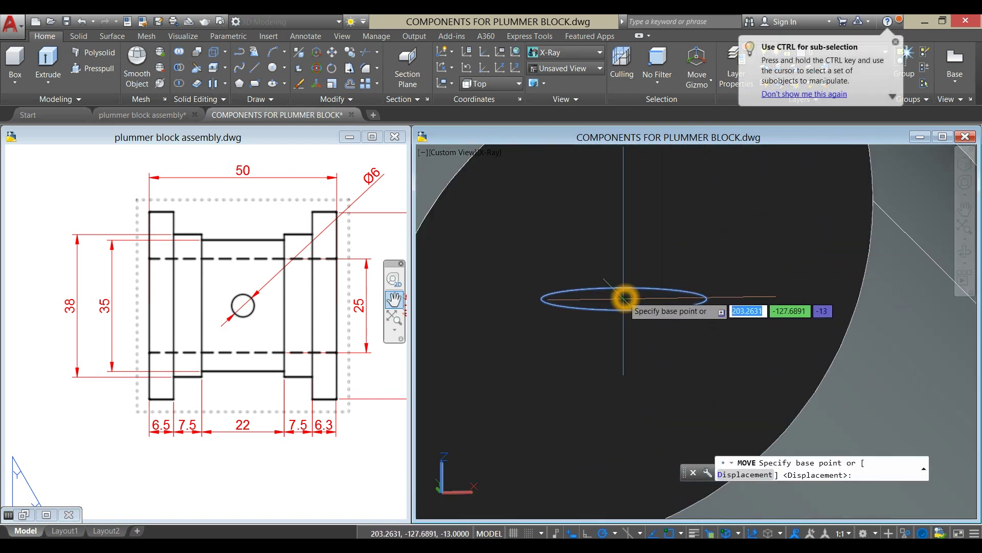
scroll(638, 277, "down", 6)
middle_click_drag(640, 276, 733, 304, "shift")
scroll(648, 166, "up", 2)
right_click(637, 182, "shift")
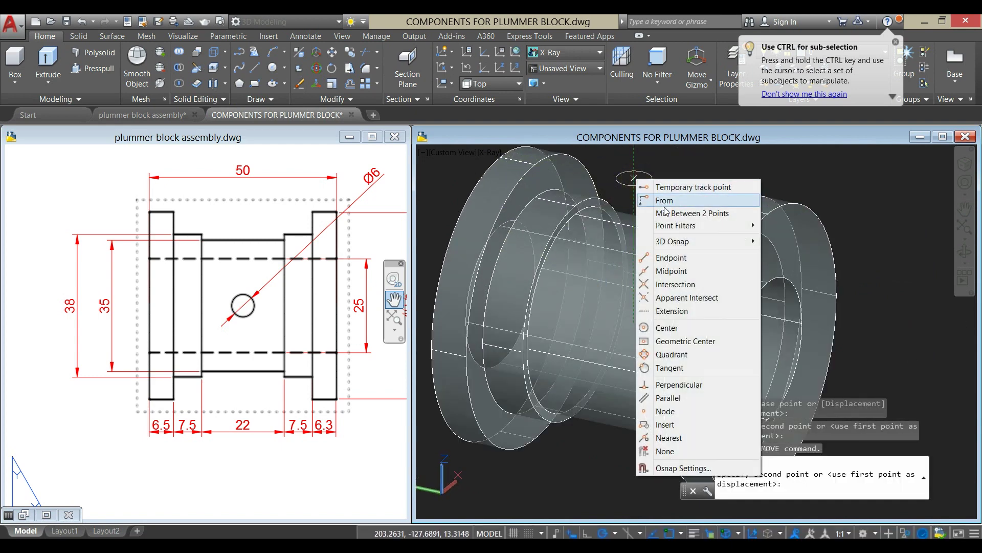
left_click(666, 210)
scroll(675, 188, "up", 3)
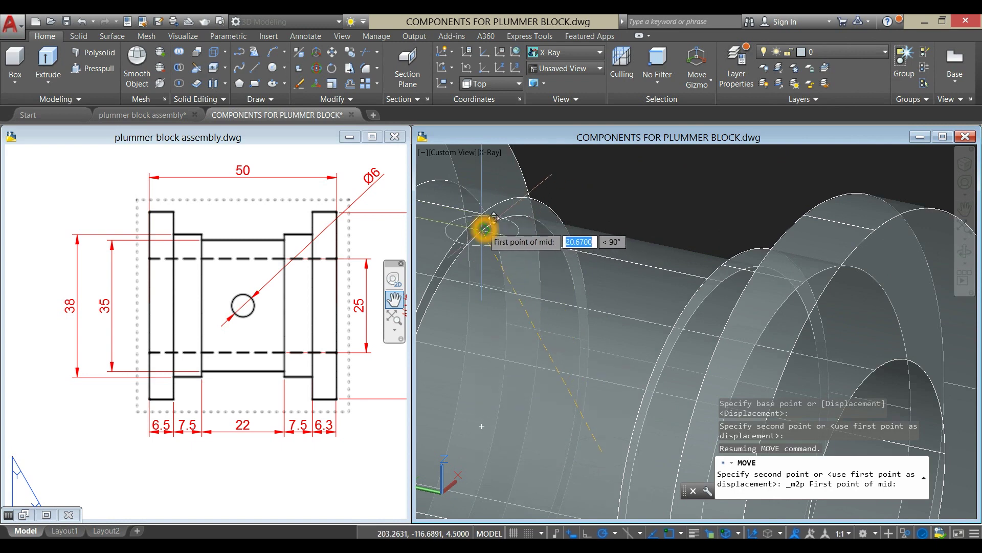
left_click(493, 218)
middle_click_drag(493, 217, 651, 263, "shift")
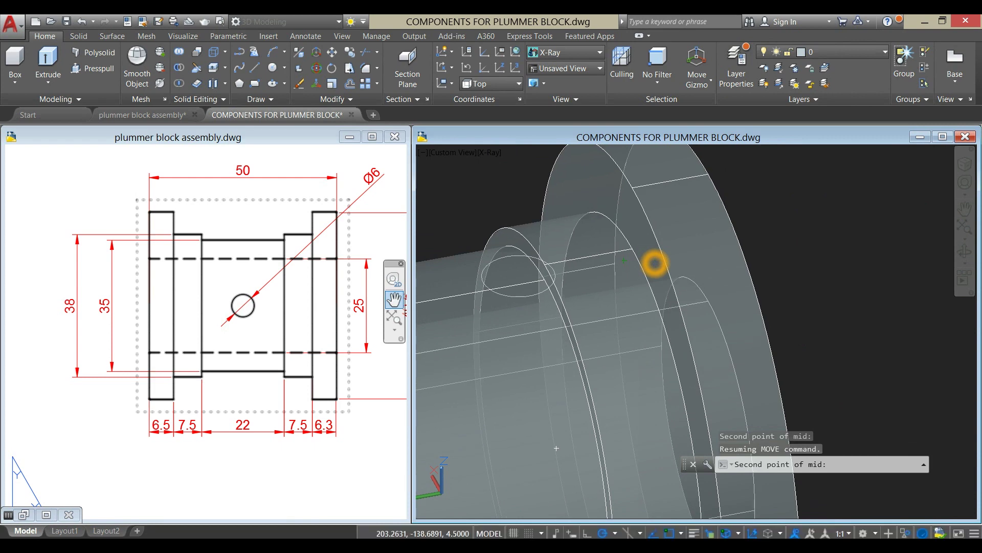
left_click(557, 267)
- Extrude the small circle downward through the wall of the central section into the bore
scroll(557, 267, "down", 5)
middle_click_drag(556, 267, 620, 224, "shift")
scroll(584, 257, "up", 5)
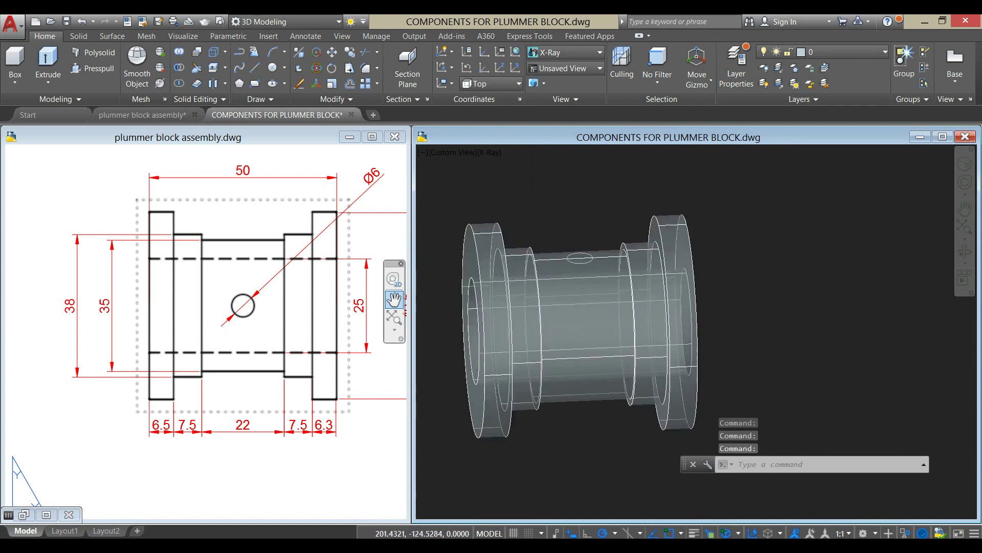
left_click(585, 248)
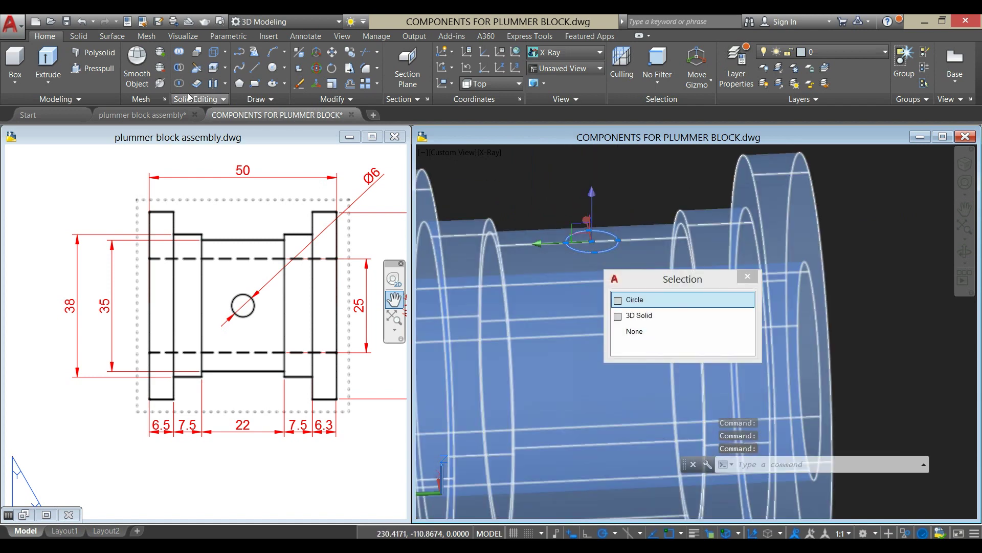
left_click(47, 59)
scroll(494, 283, "down", 5)
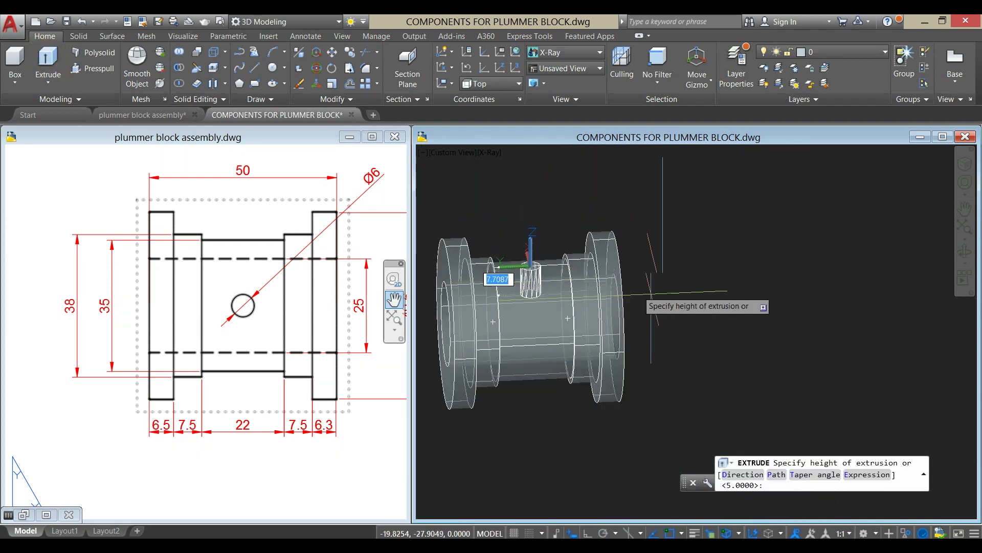
middle_click_drag(654, 303, 599, 353, "shift")
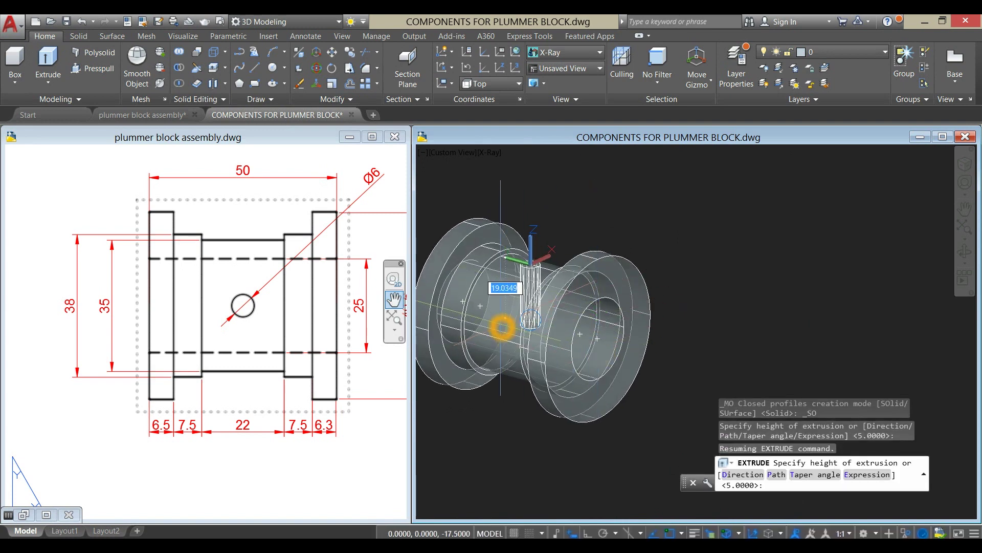
left_click(531, 326)
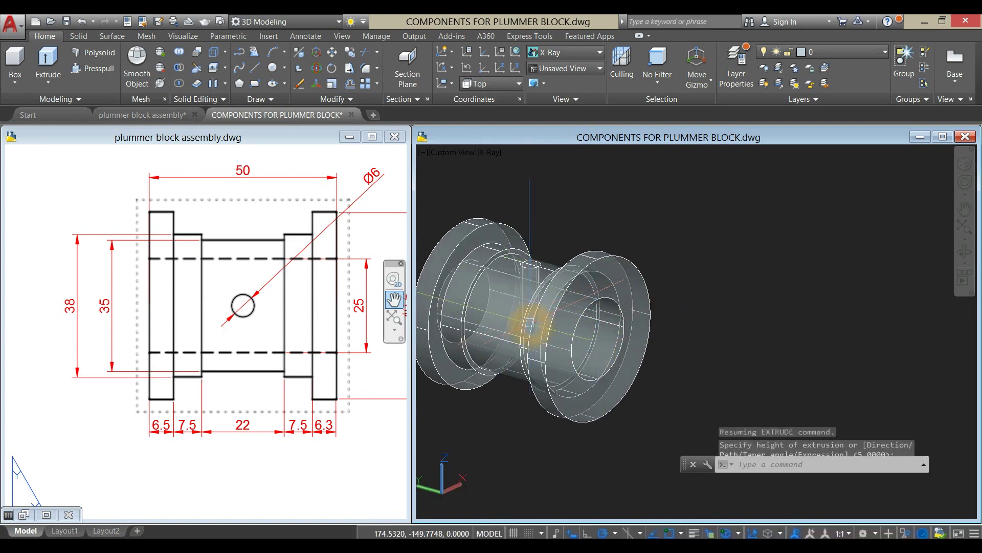
- Subtract the small vertical cylinder from the flanged body to cut the 6 mm oil hole
middle_click_drag(662, 319, 587, 241, "shift")
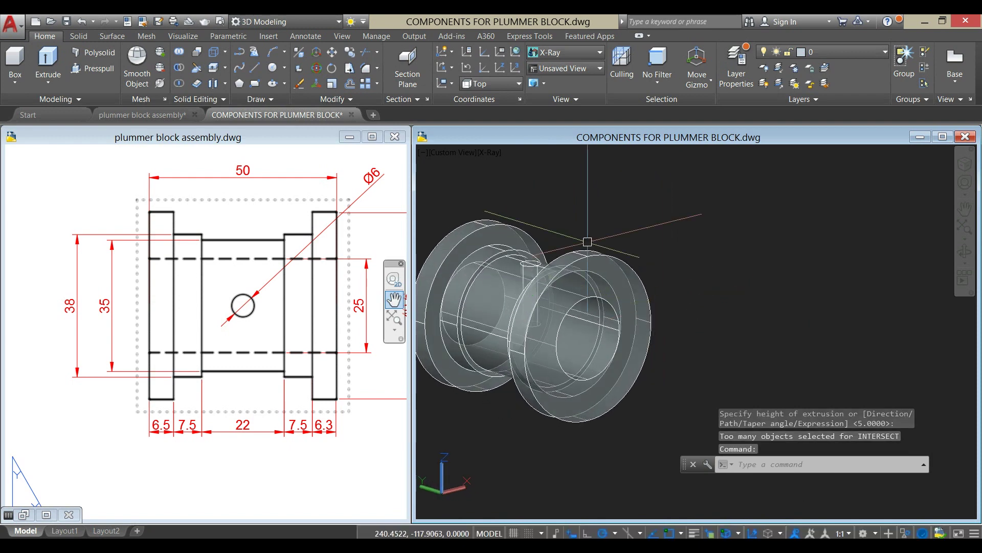
left_click(188, 69)
left_click(588, 267)
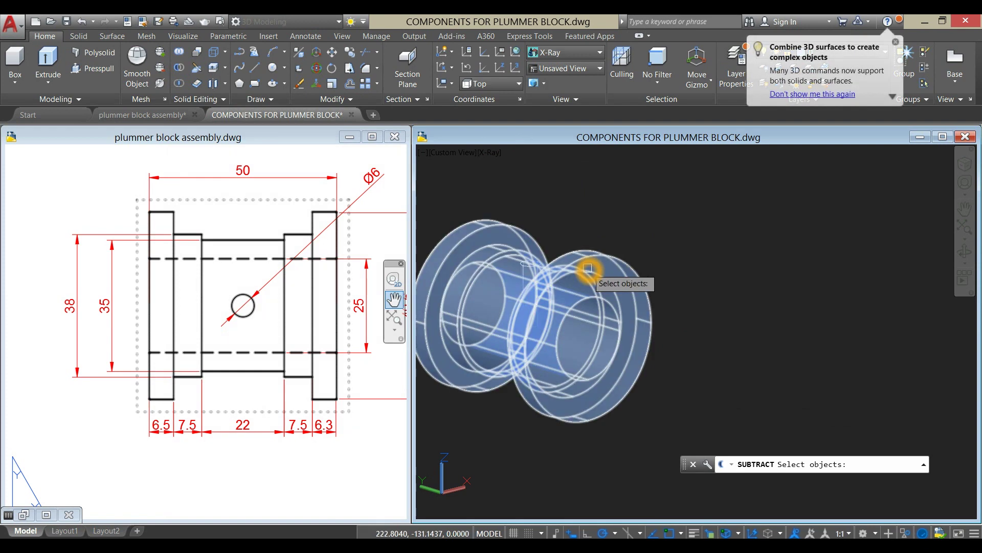
right_click(623, 224)
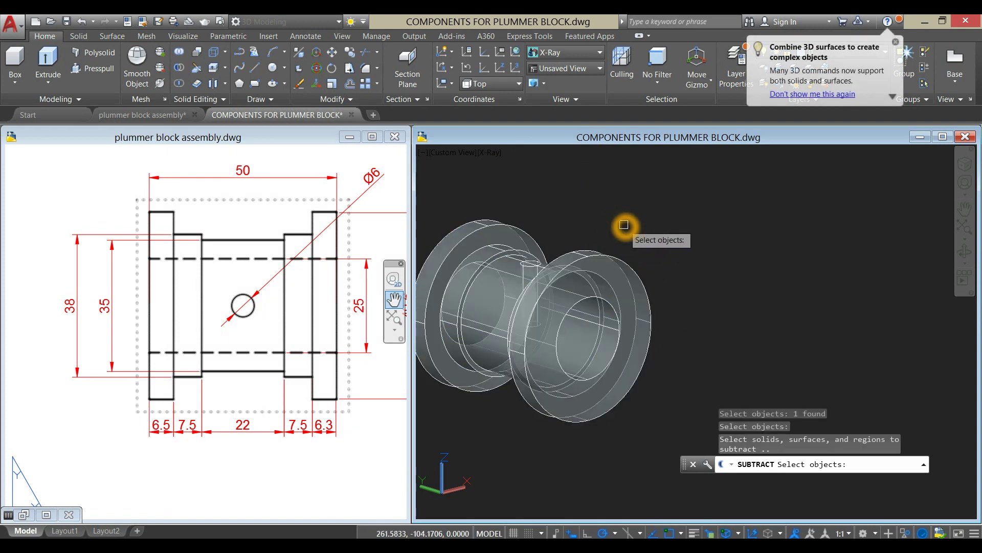
middle_click_drag(624, 225, 509, 288, "shift")
scroll(523, 327, "up", 2)
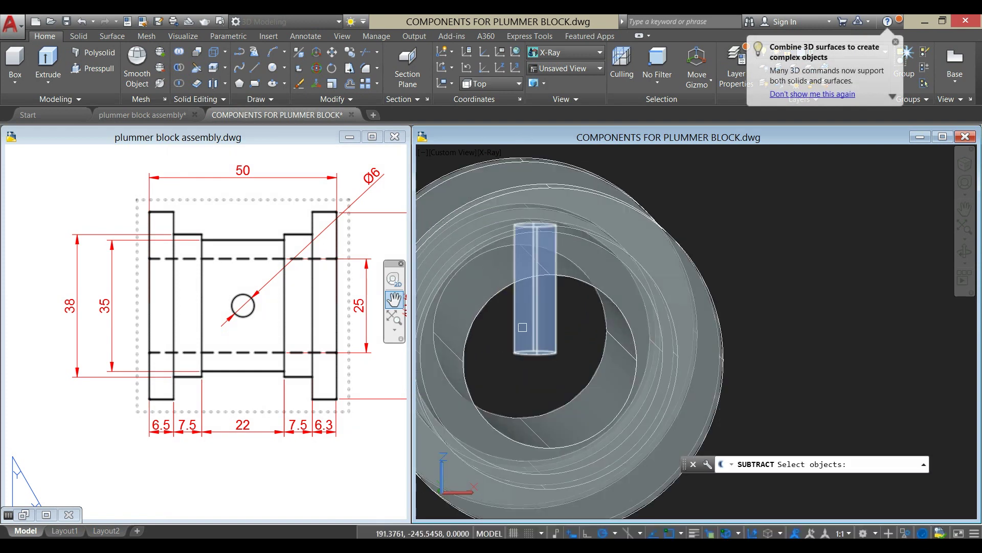
left_click(529, 331)
middle_click_drag(668, 208, 726, 316, "shift")
right_click(726, 315)
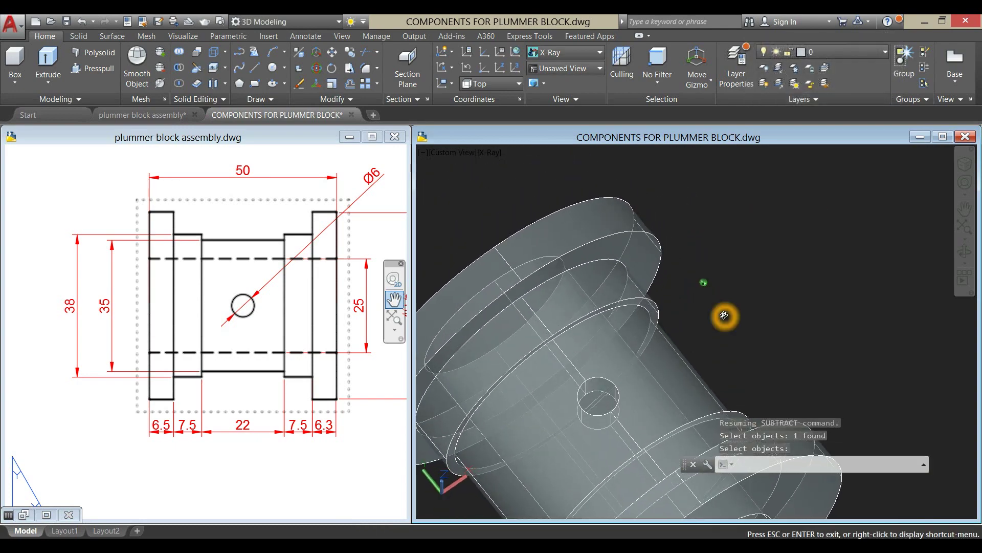
- Set the view of the flanged body to Bottom
middle_click_drag(616, 304, 678, 143, "shift")
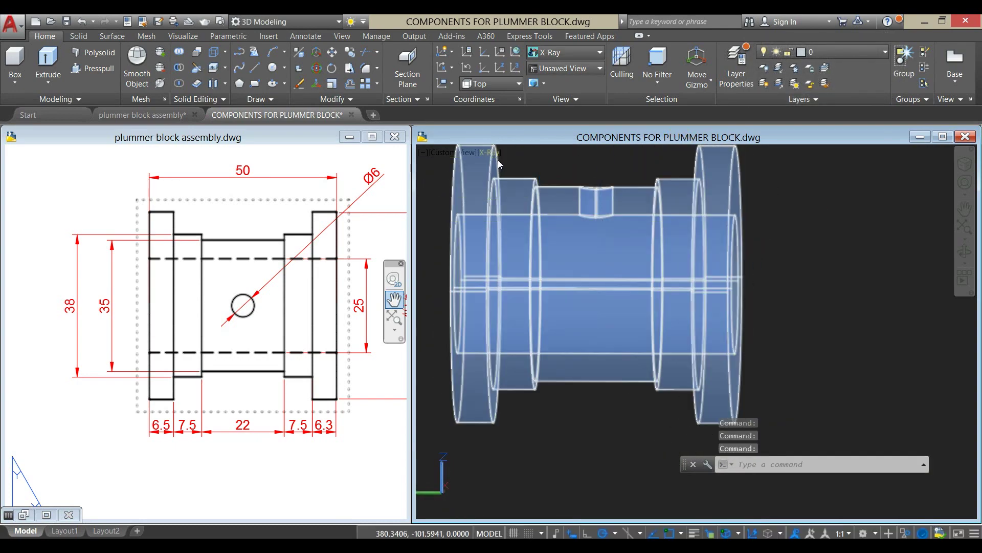
left_click(451, 154)
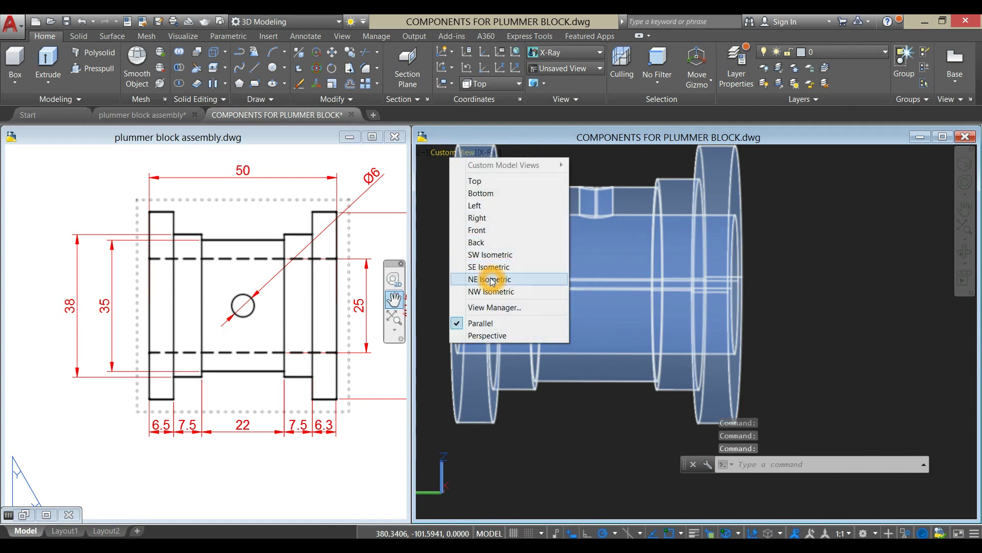
left_click(499, 198)
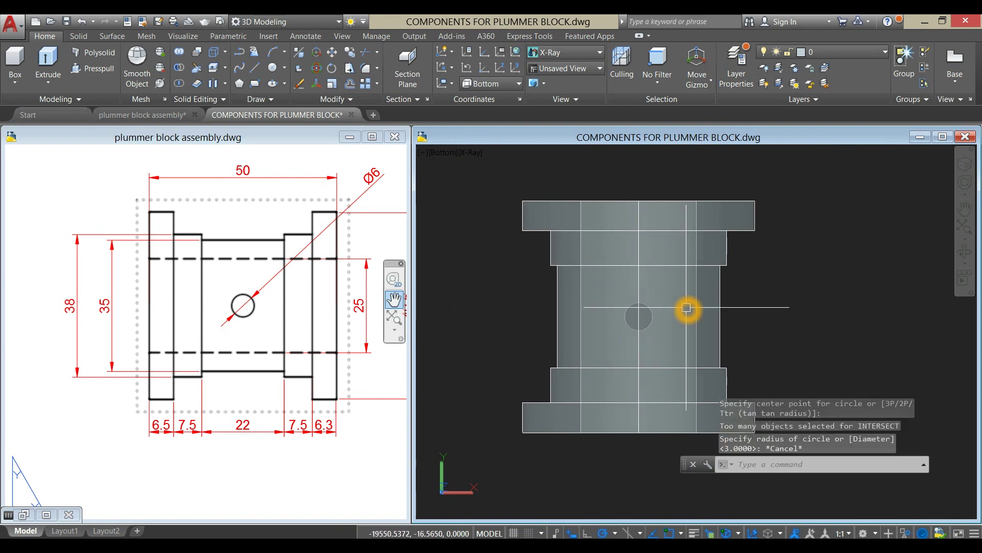
- Draw a 6 mm diameter circle centred on the existing oil hole in the Bottom view
key("Return")
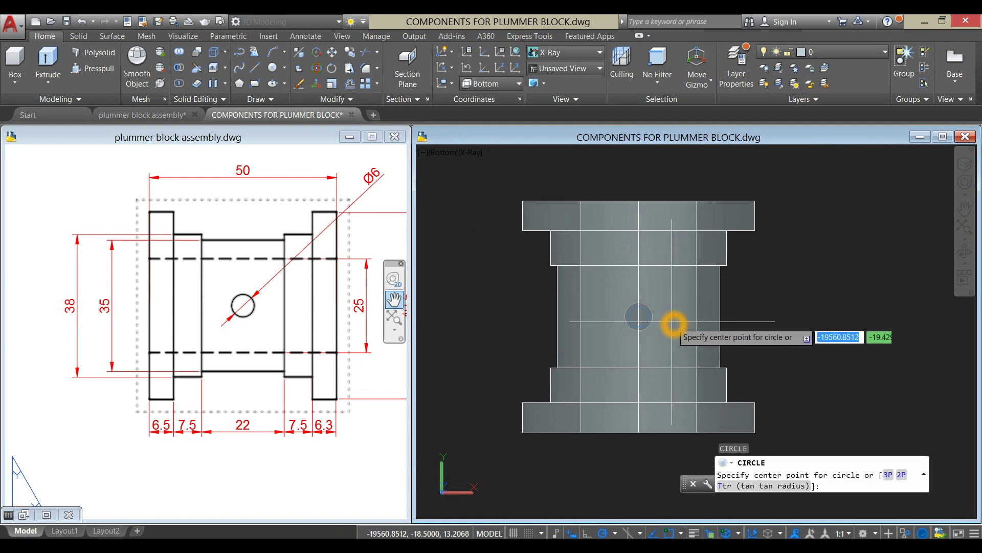
left_click(639, 320)
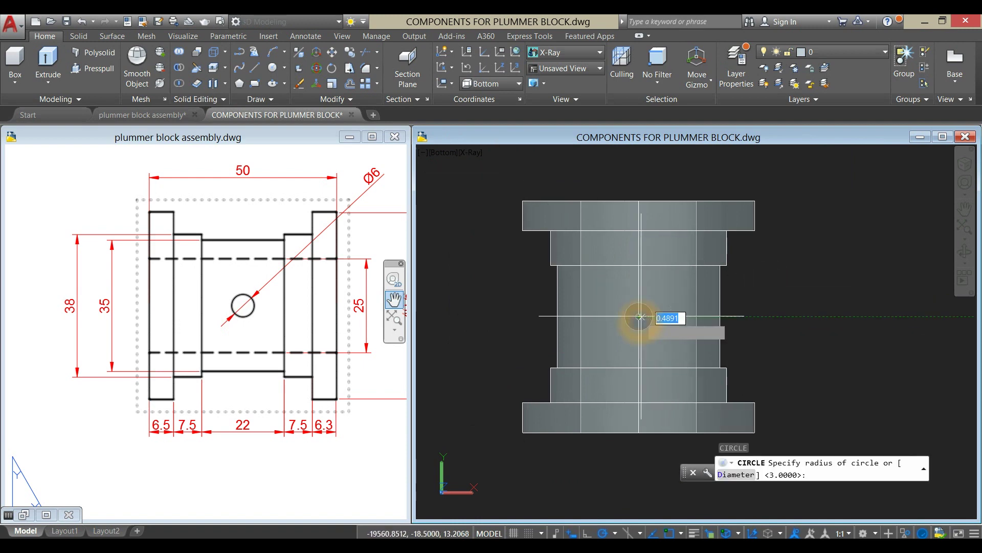
scroll(648, 312, "up", 3)
scroll(659, 285, "down", 2)
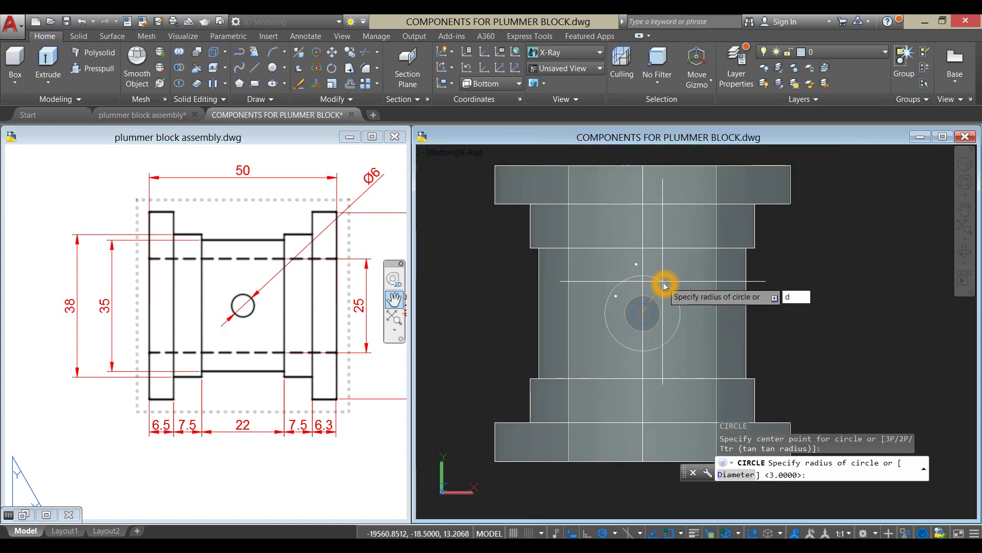
key("Return")
type("6")
key("Return")
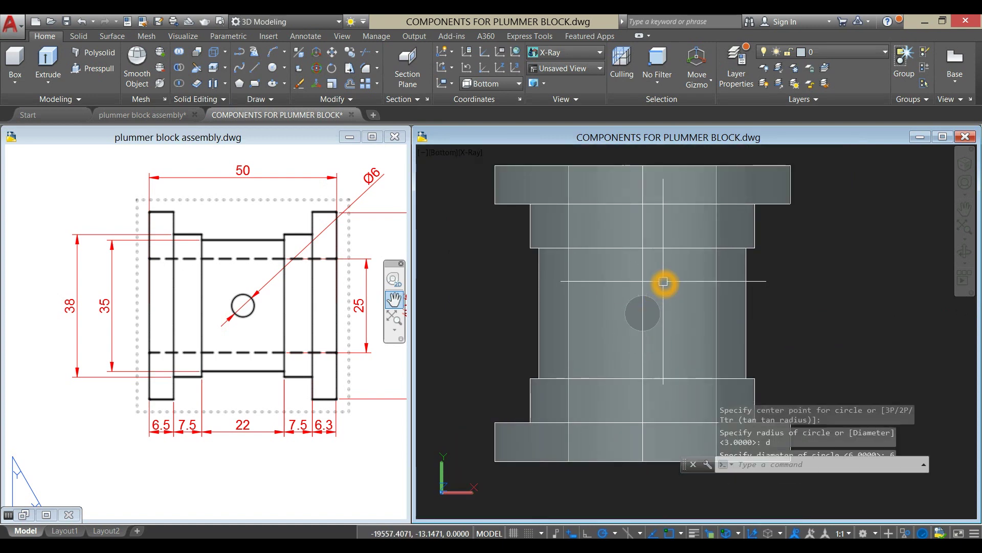
- Move the new circle from its centre to the midpoint between the lowest points of the central section's two end edges
middle_click_drag(757, 303, 696, 354, "shift")
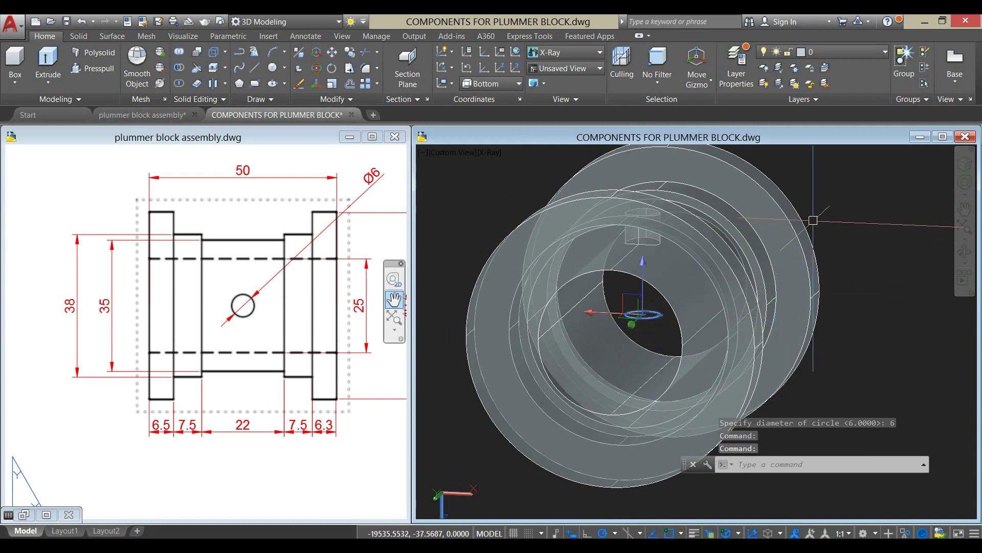
right_click(836, 194)
left_click(860, 266)
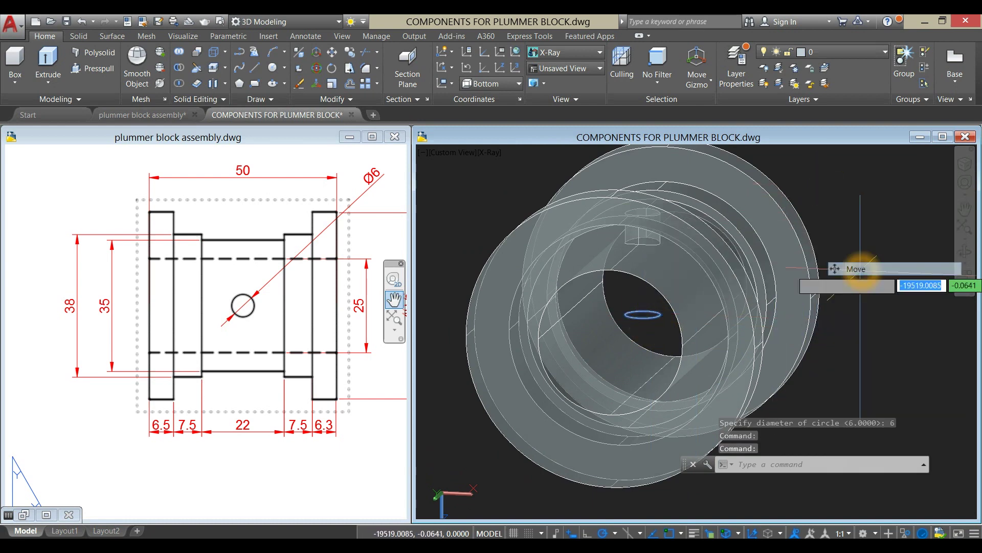
scroll(646, 332, "up", 5)
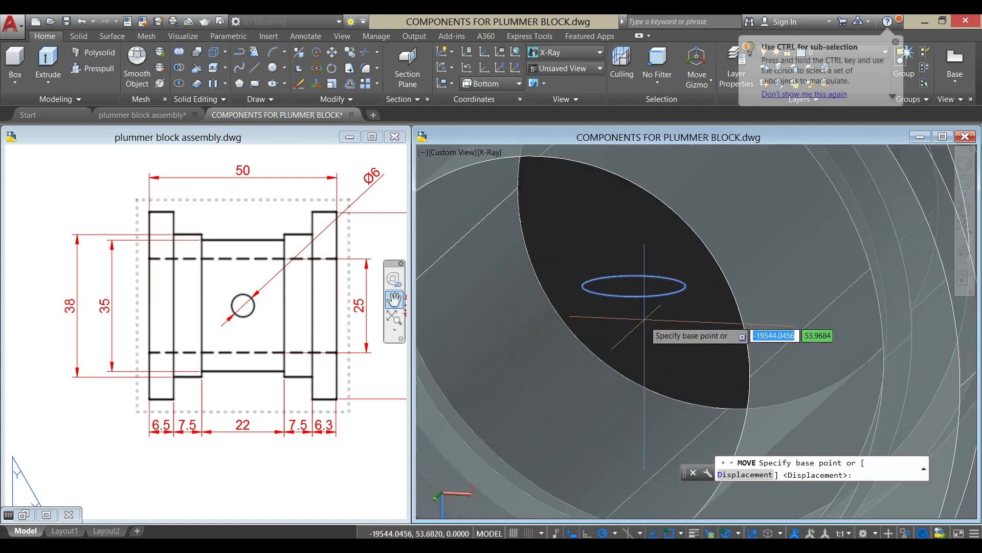
left_click(649, 279)
scroll(660, 297, "down", 6)
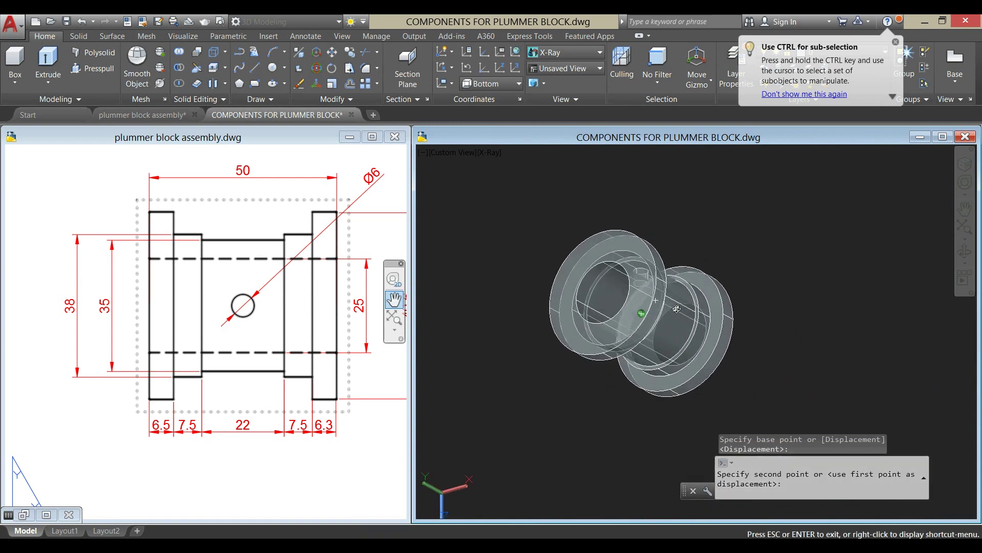
middle_click_drag(676, 309, 575, 307, "shift")
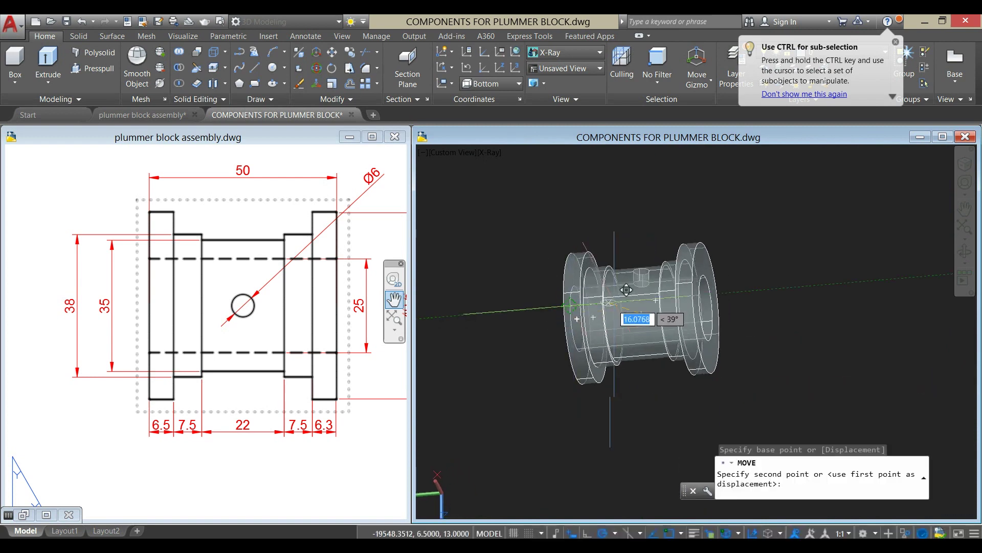
scroll(626, 290, "up", 3)
right_click(635, 211, "shift")
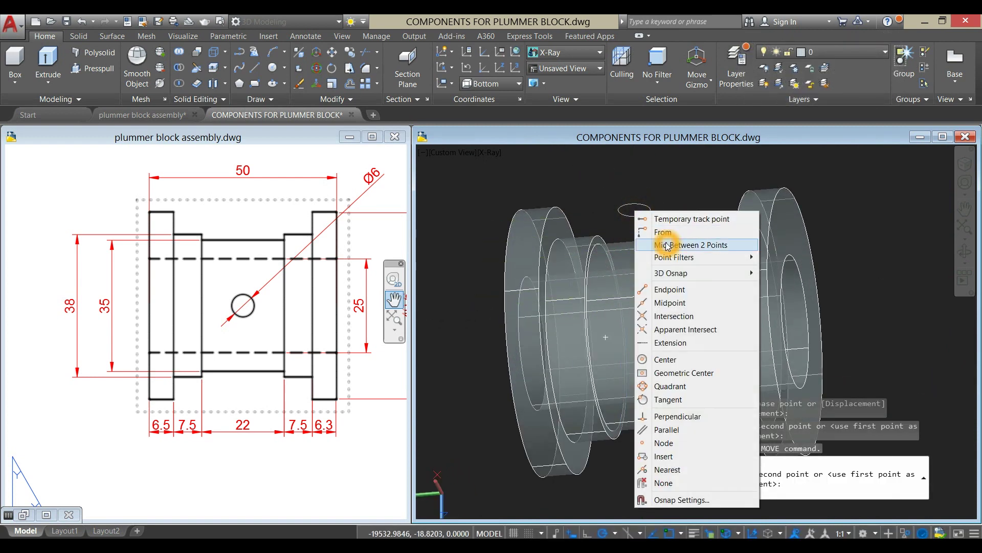
left_click(666, 245)
scroll(614, 410, "up", 5)
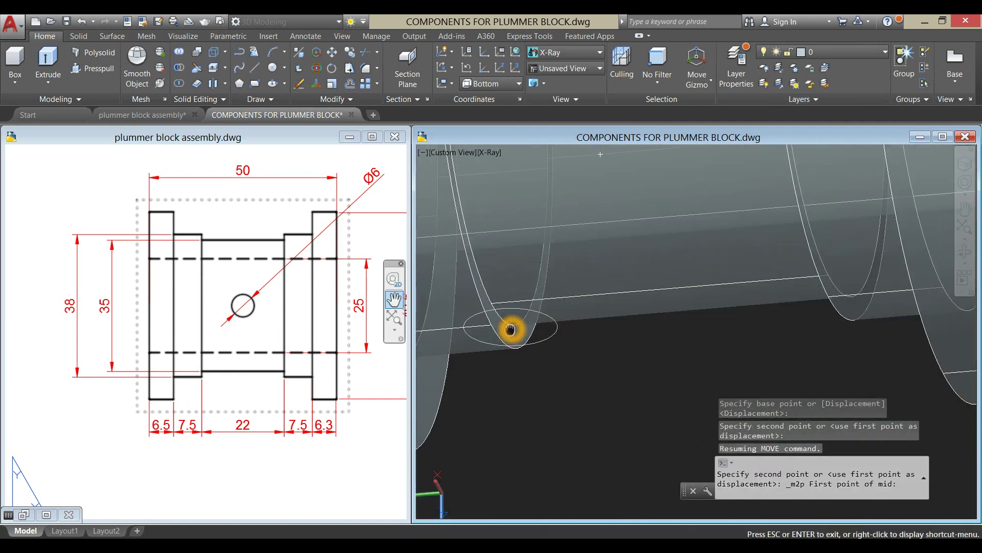
left_click(504, 291)
scroll(588, 344, "down", 2)
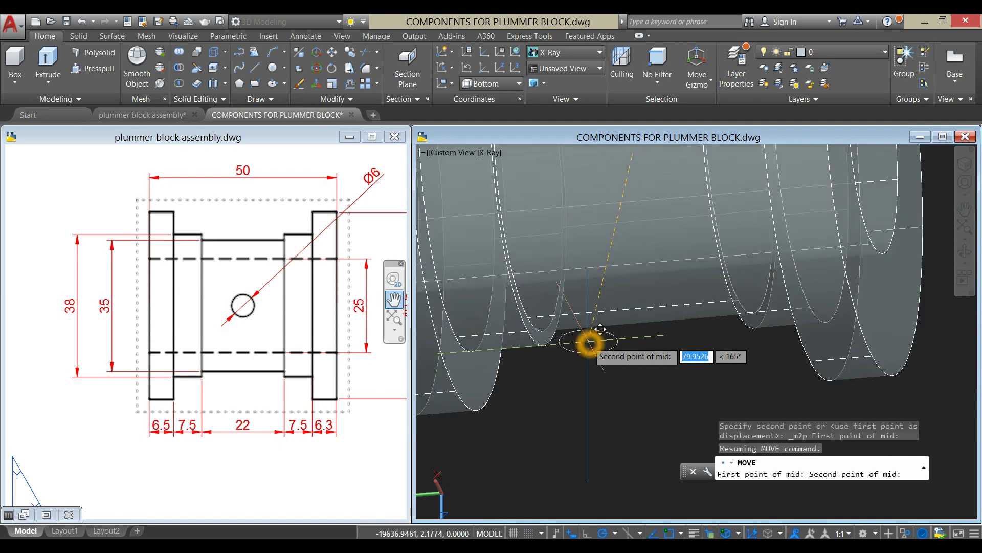
scroll(608, 348, "up", 3)
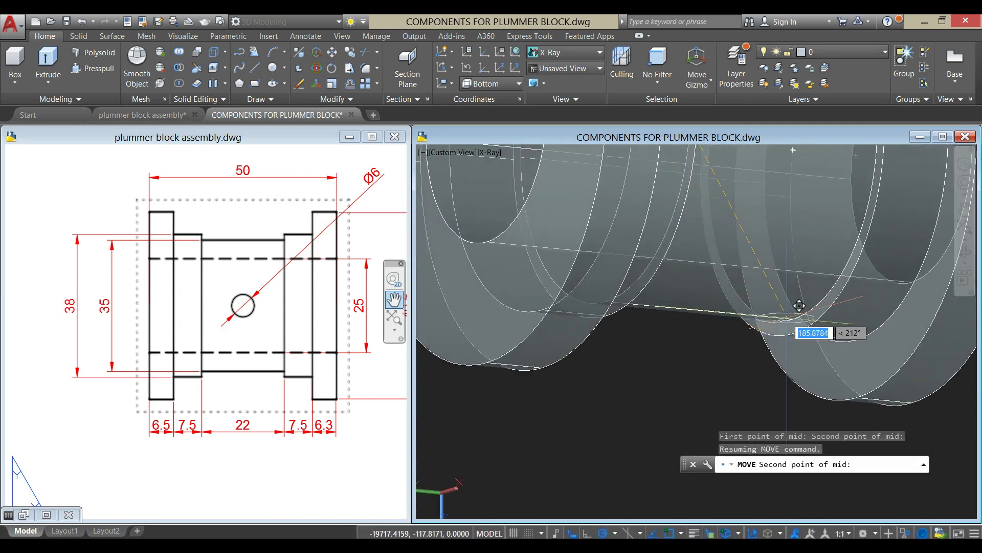
left_click(792, 319)
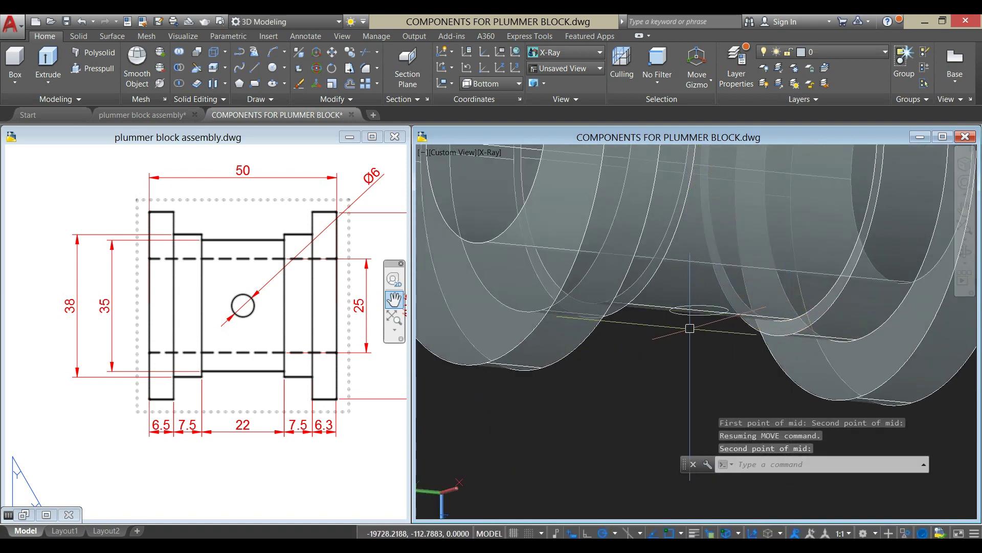
- Extrude the circle 6 mm downward away from the body to form a pin, and check its length against the assembly drawing
scroll(690, 328, "up", 2)
left_click(687, 314)
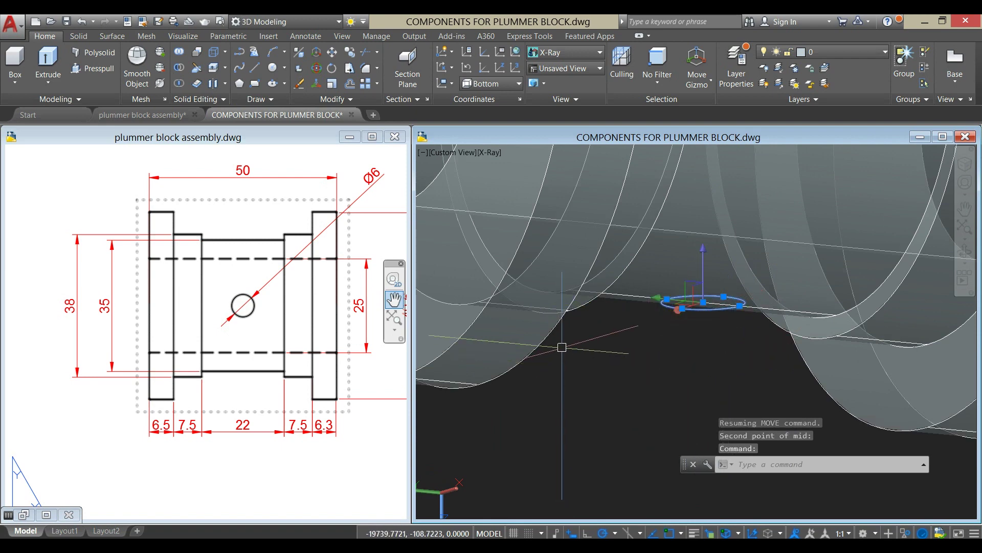
left_click(49, 59)
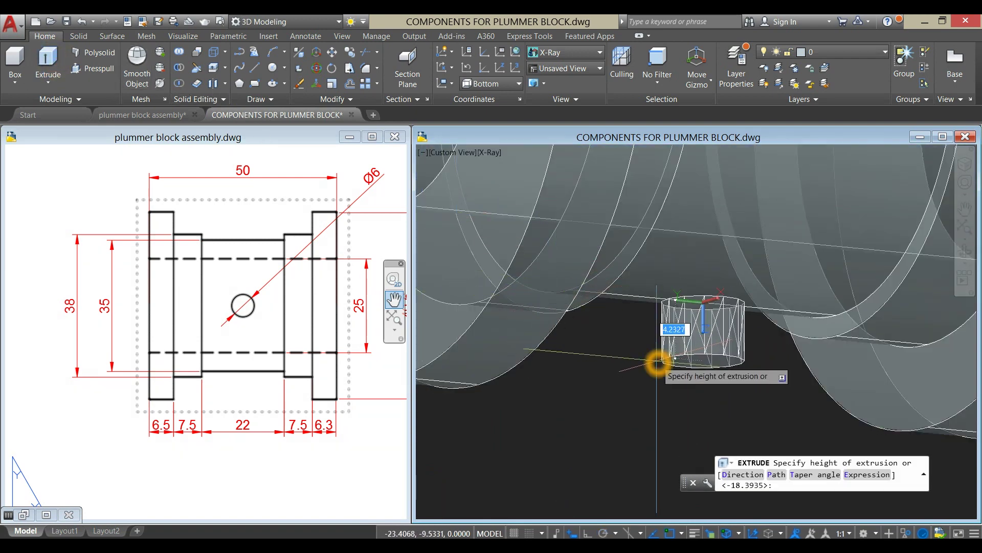
key("Return")
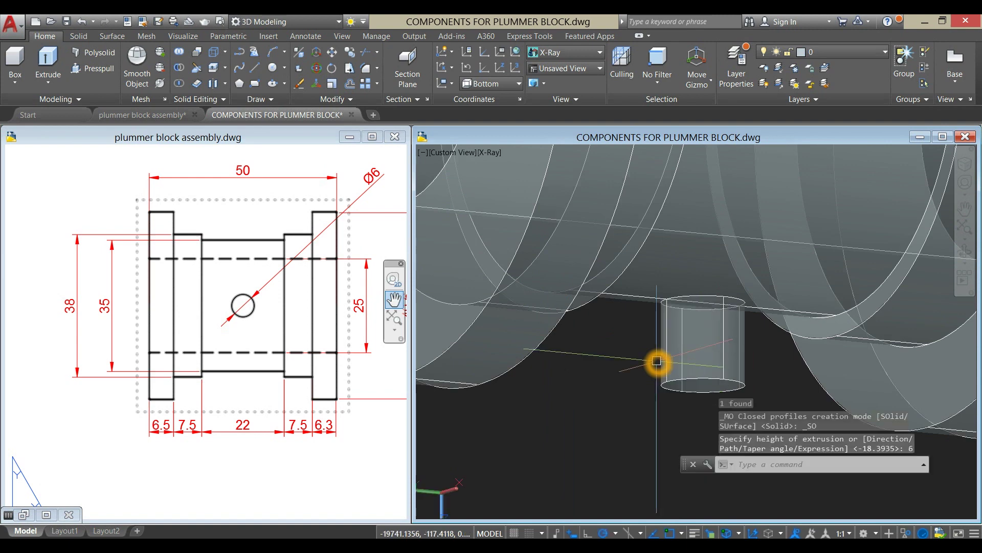
left_click(100, 335)
middle_click_drag(100, 335, 116, 253)
scroll(158, 406, "up", 5)
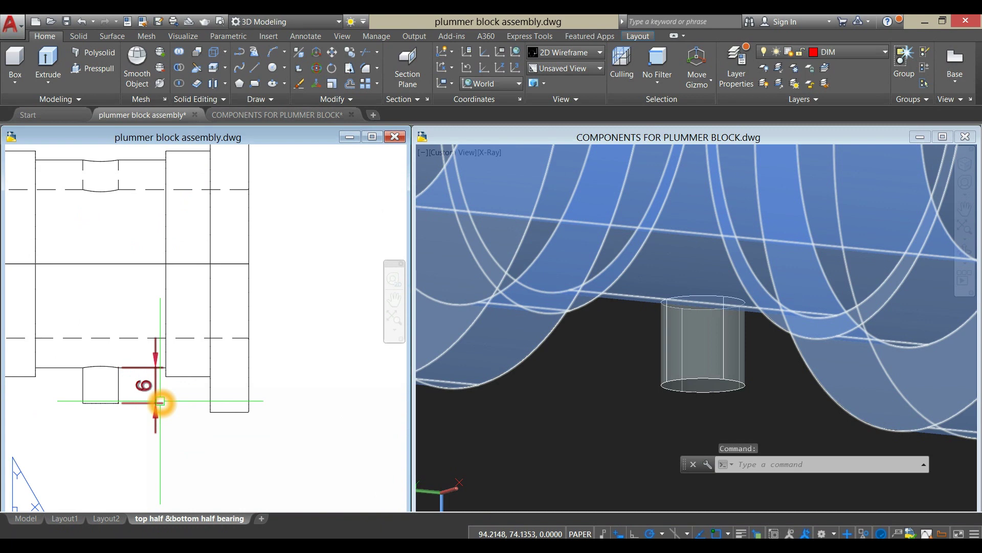
- Set the visual style to Shaded with edges and inspect the joint between the pin and the central section
middle_click_drag(511, 450, 591, 376, "shift")
left_click(490, 151)
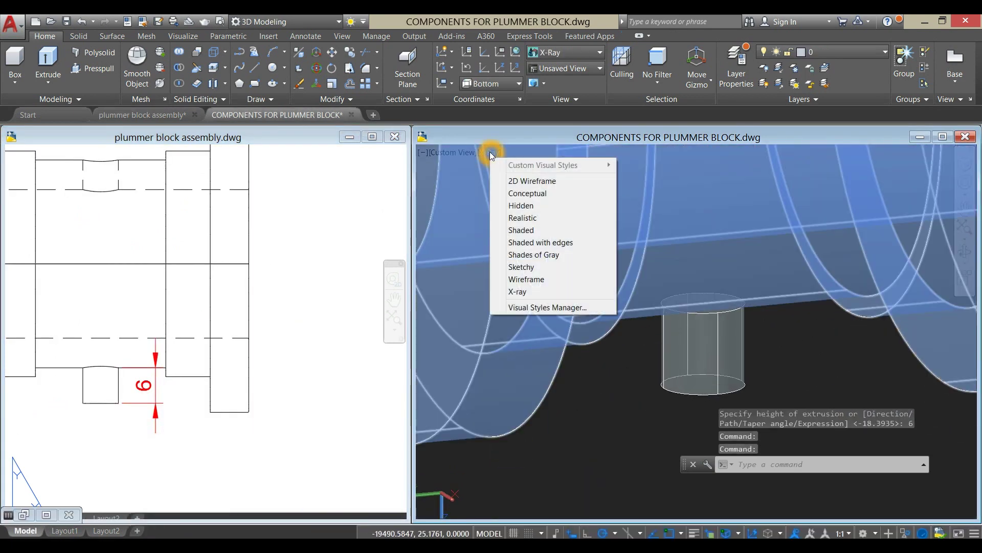
left_click(541, 242)
scroll(752, 300, "up", 4)
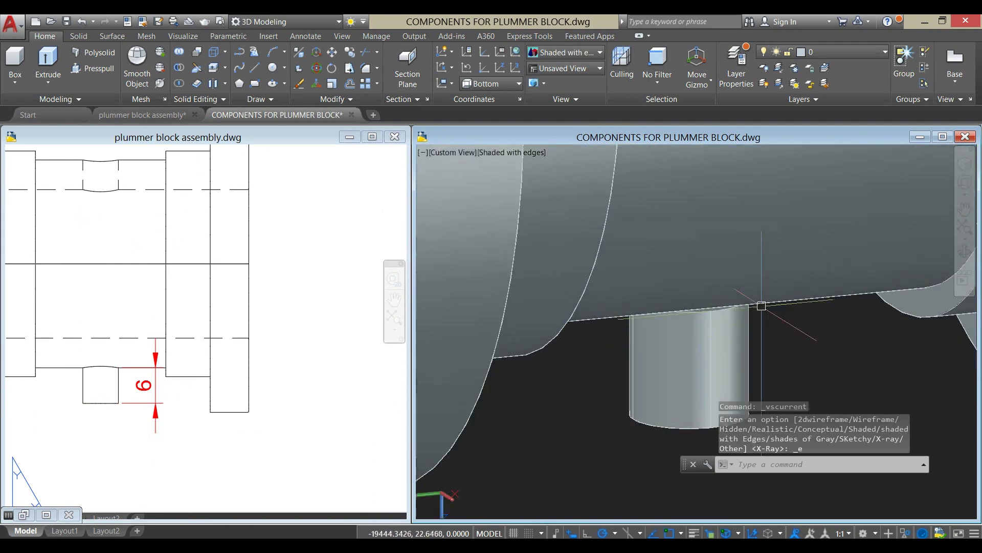
middle_click_drag(762, 310, 686, 321, "shift")
scroll(588, 266, "down", 4)
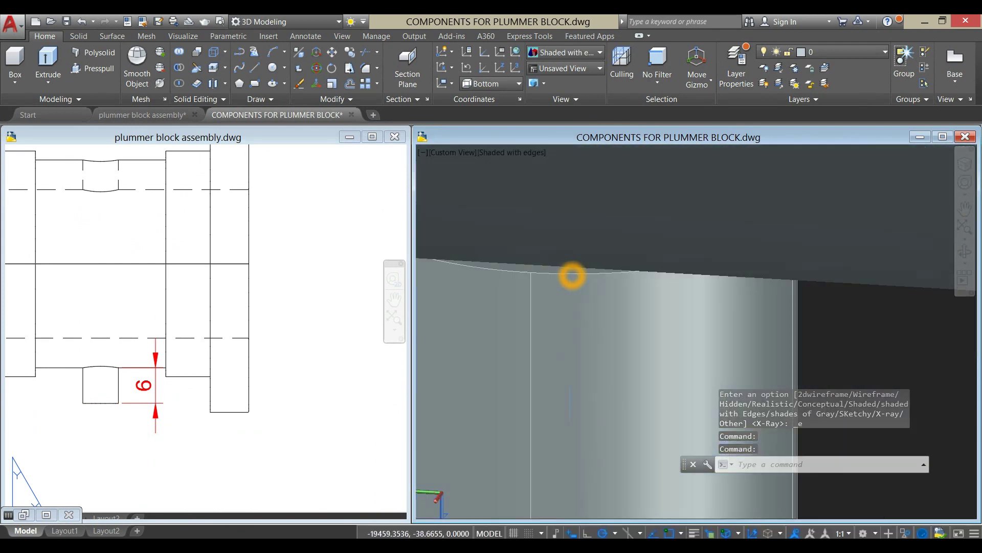
scroll(585, 246, "up", 4)
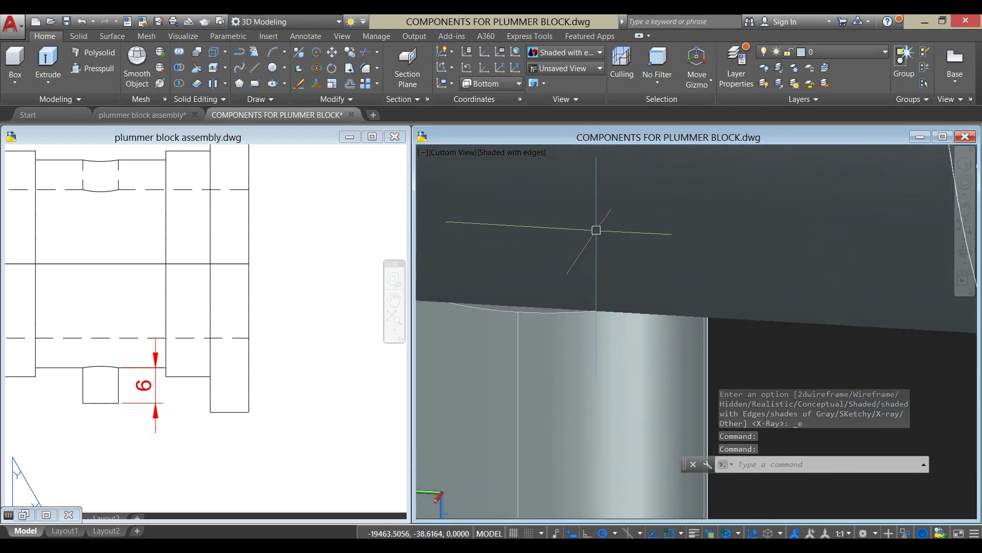
- Presspull the pin's upper face into the wall of the central section to close the gap at the joint
left_click(93, 70)
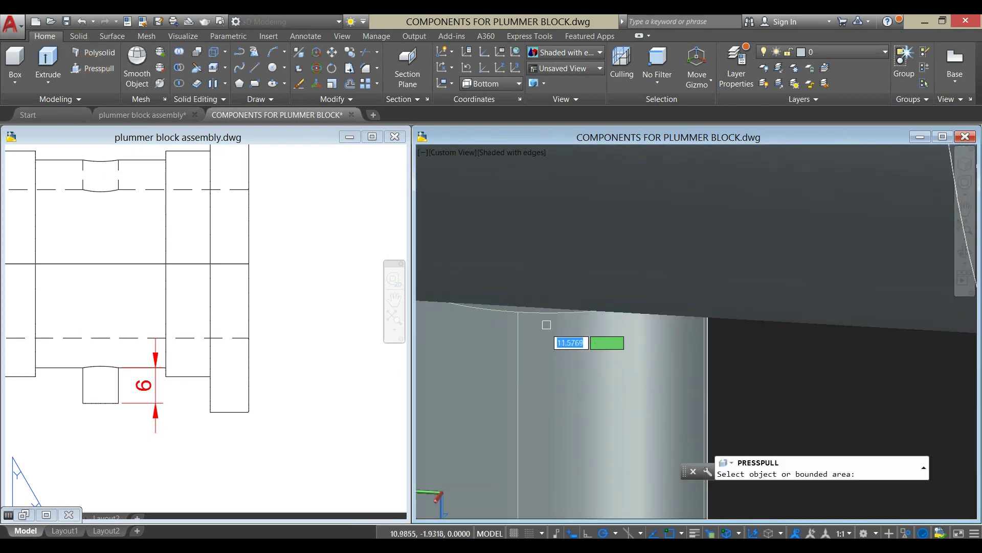
scroll(547, 312, "up", 3)
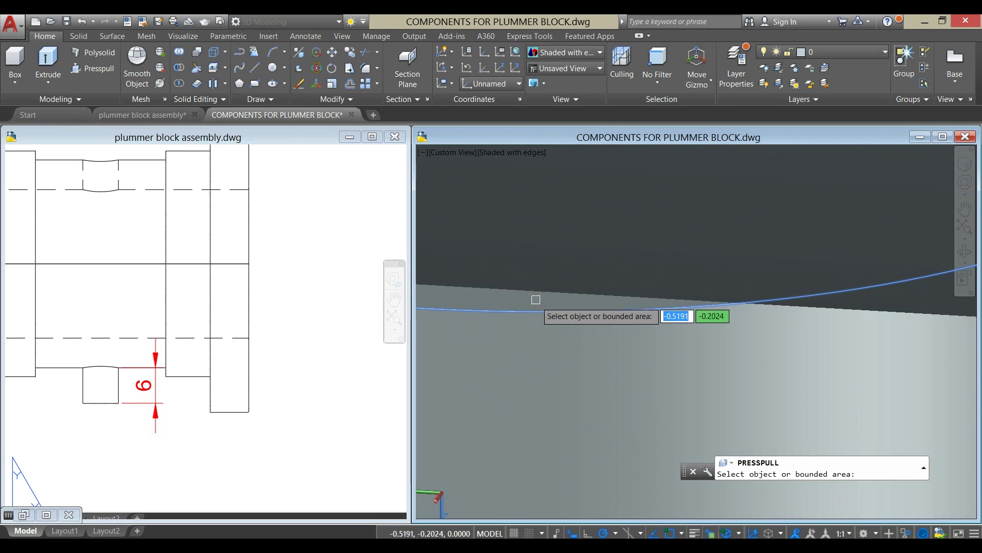
left_click(536, 300)
scroll(538, 287, "down", 3)
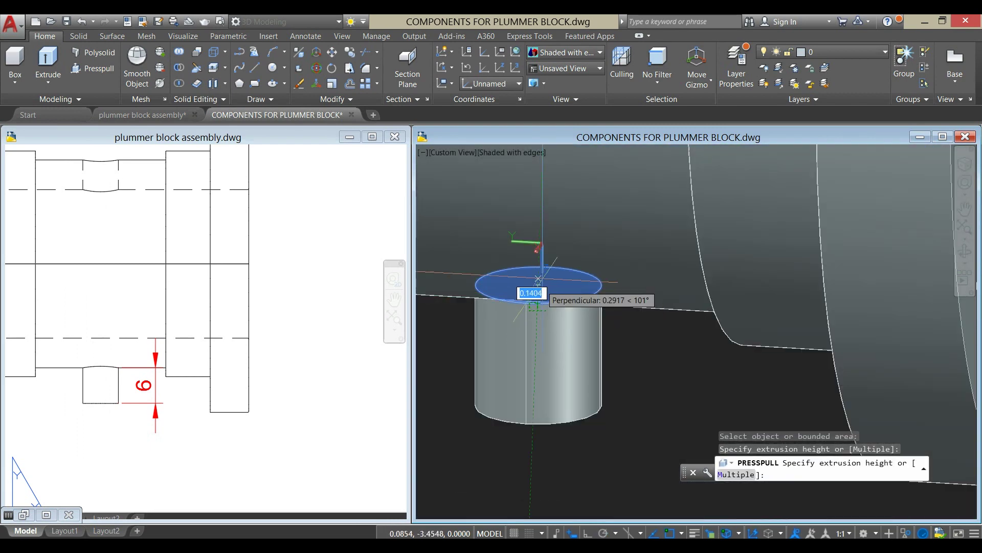
scroll(538, 285, "down", 3)
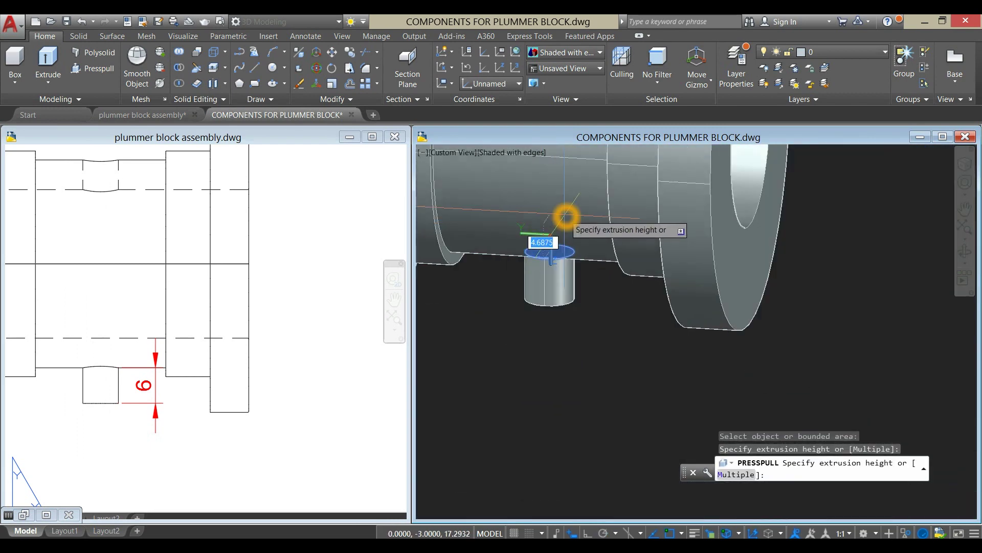
key("Return")
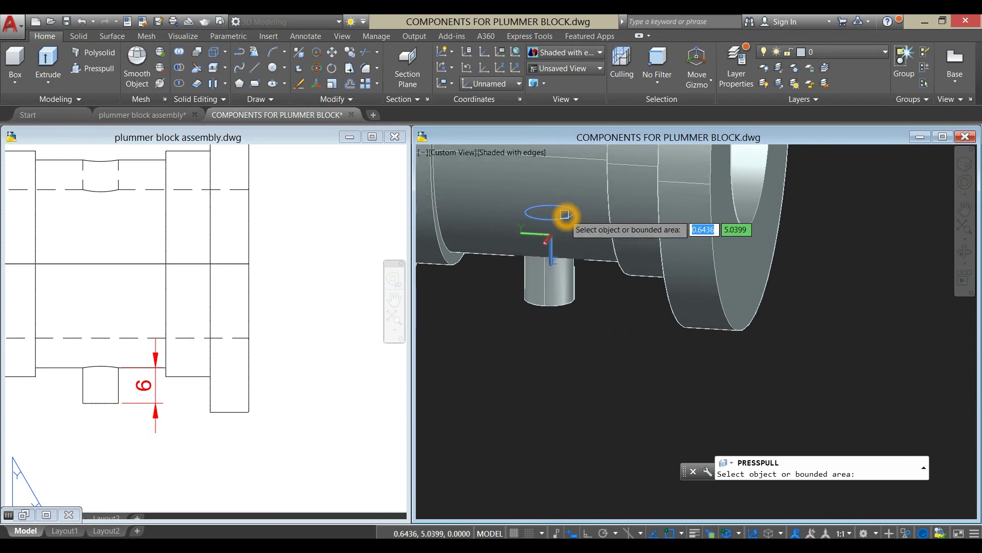
- Union the flanged bearing body and the small pin into one solid
middle_click_drag(829, 214, 657, 276, "shift")
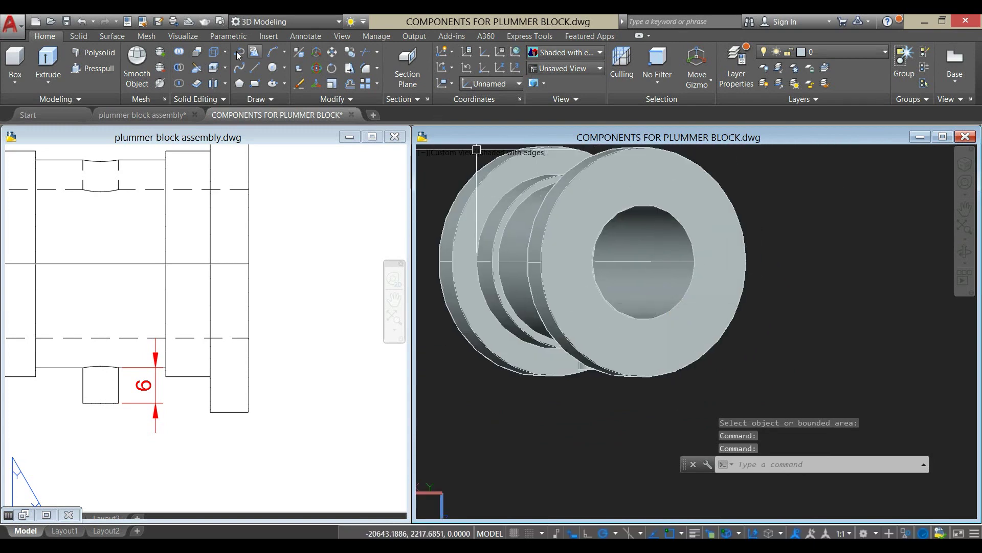
left_click(182, 56)
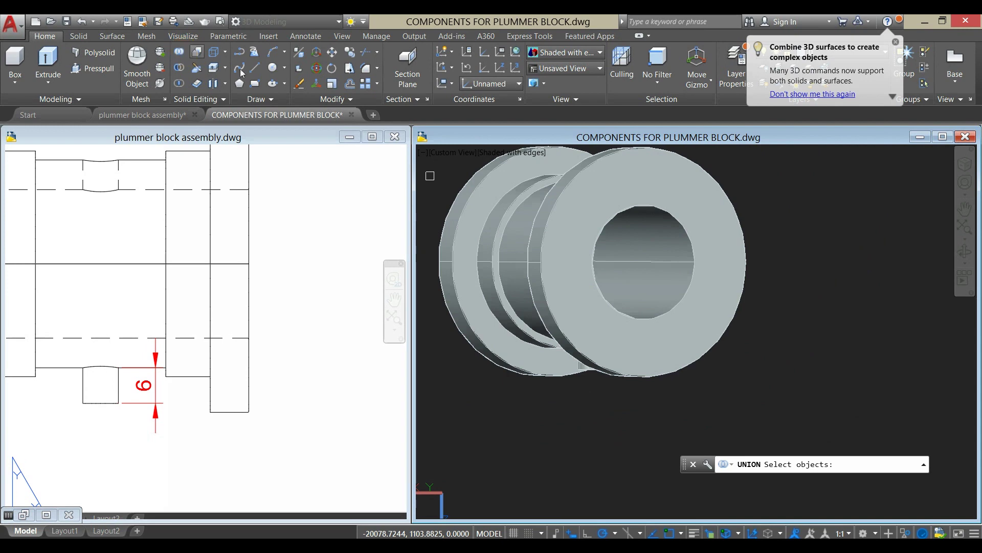
left_click(679, 212)
middle_click_drag(737, 211, 619, 354, "shift")
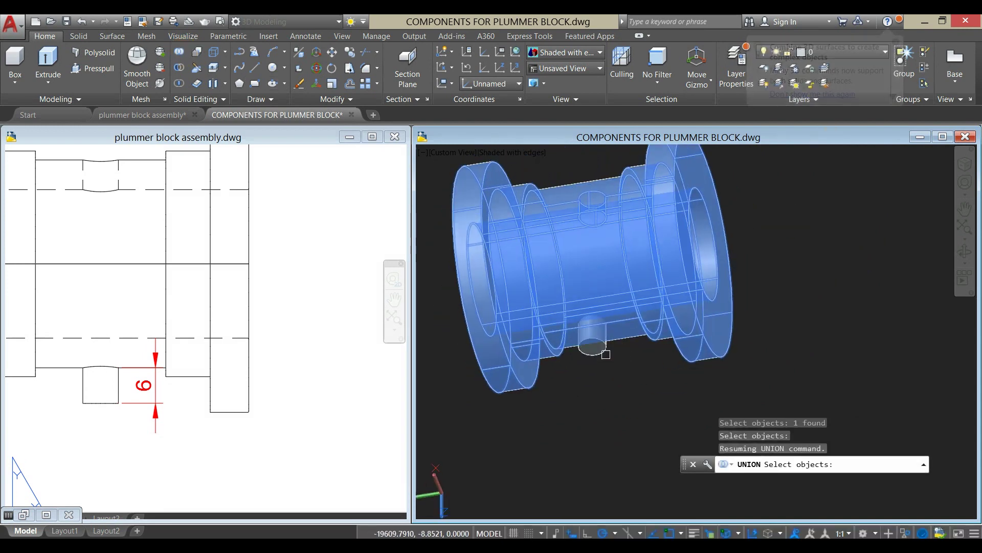
left_click(604, 353)
middle_click_drag(756, 261, 834, 348, "shift")
key("Return")
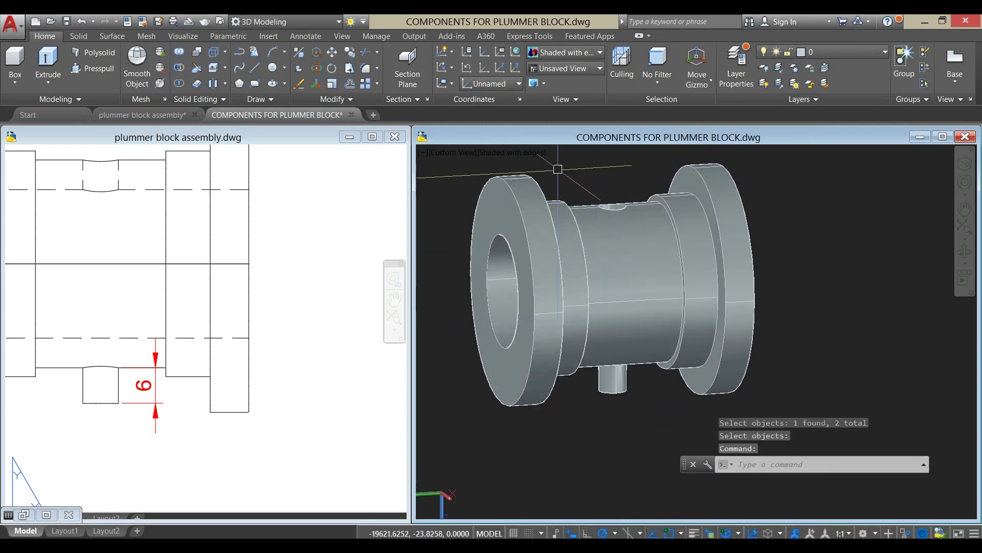
- Set the view of the flanged bearing to Right and fit the whole part into view
left_click(444, 154)
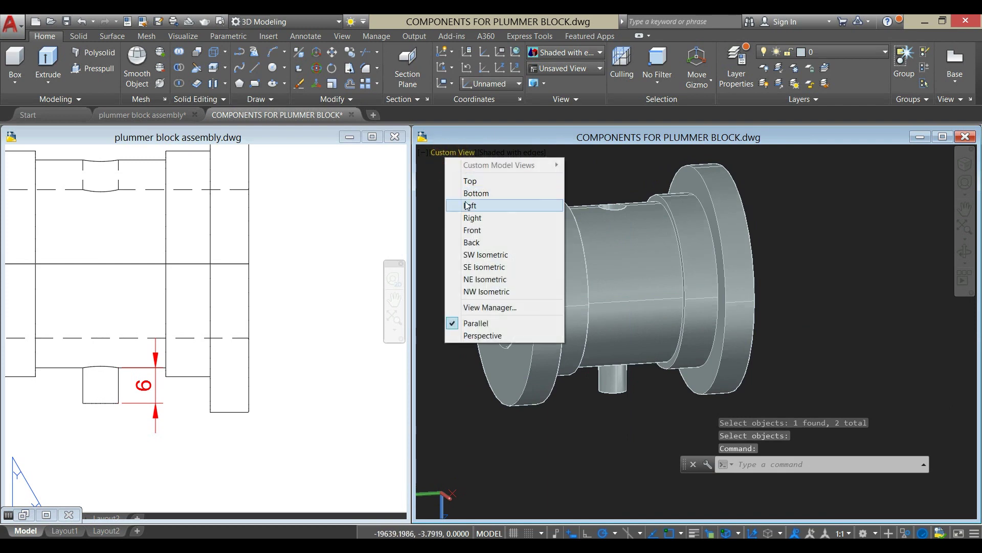
left_click(472, 217)
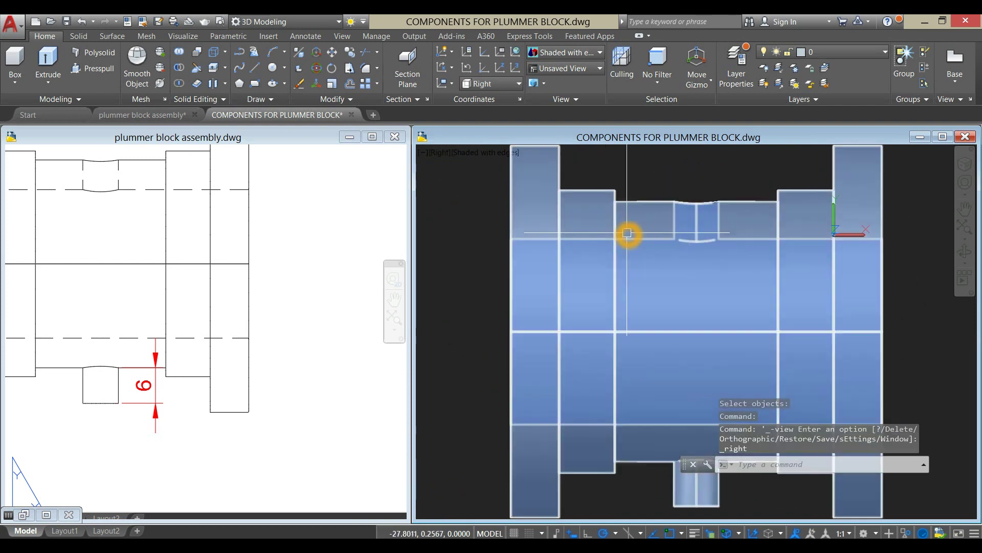
middle_click_drag(632, 234, 588, 237)
key("Escape")
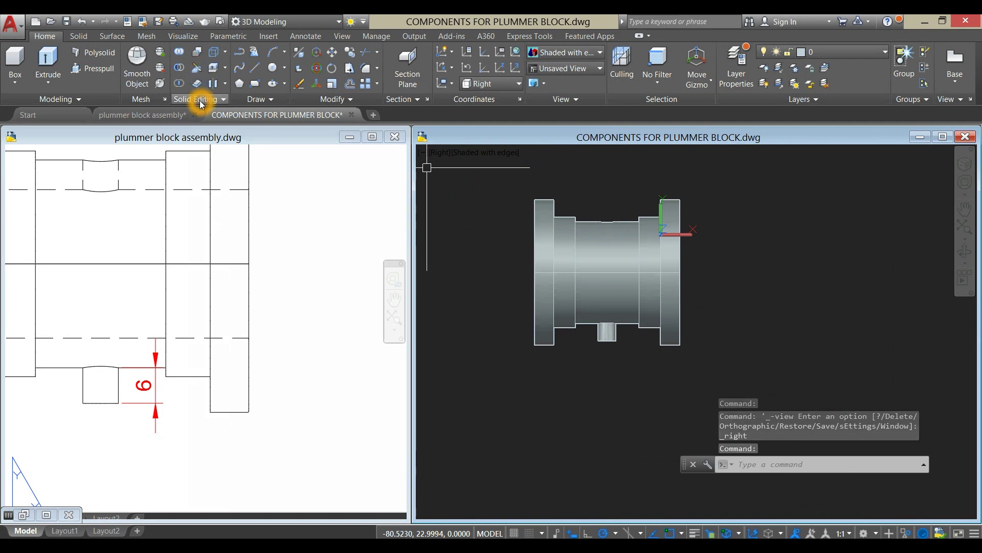
- Slice the flanged bearing along its horizontal centre line and keep both sides
left_click(198, 70)
left_click(534, 220)
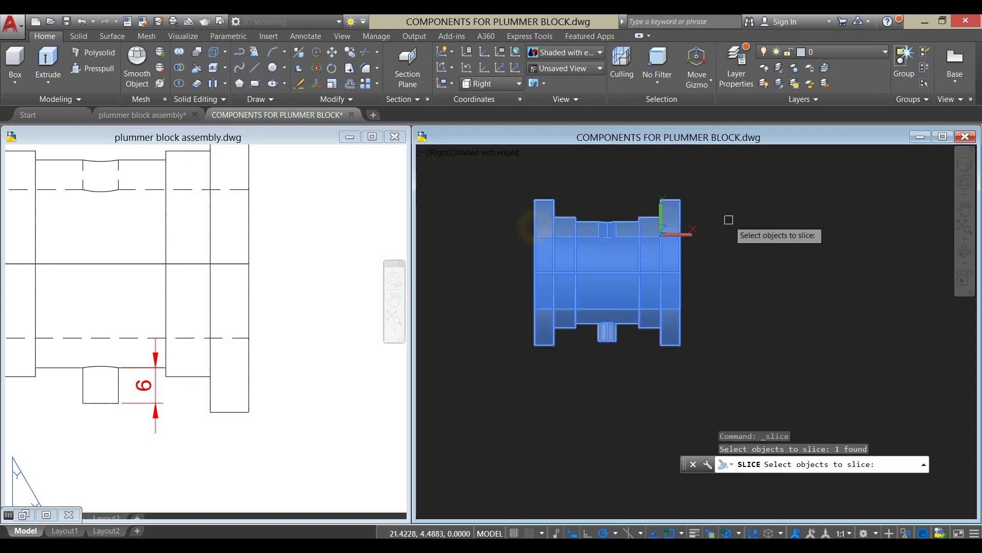
key("Return")
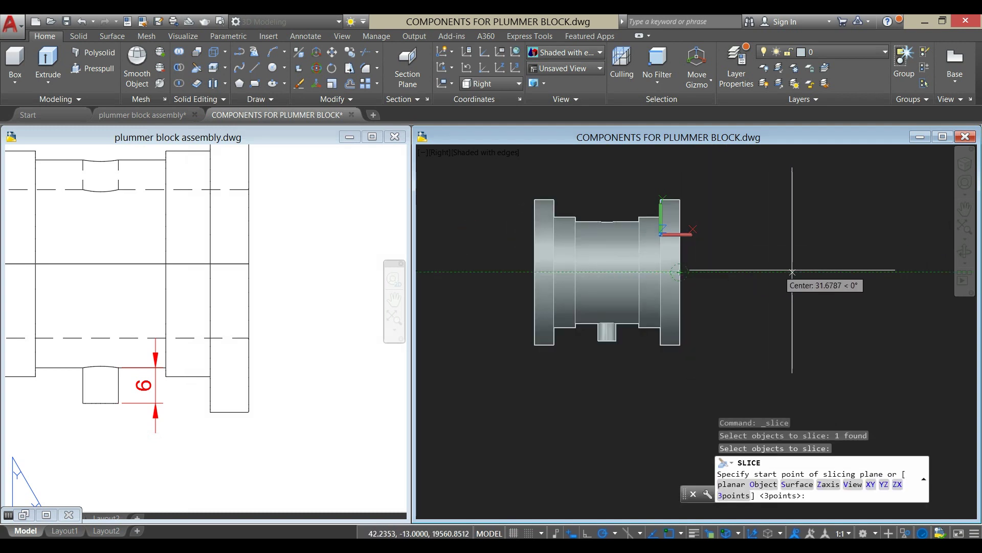
left_click(735, 273)
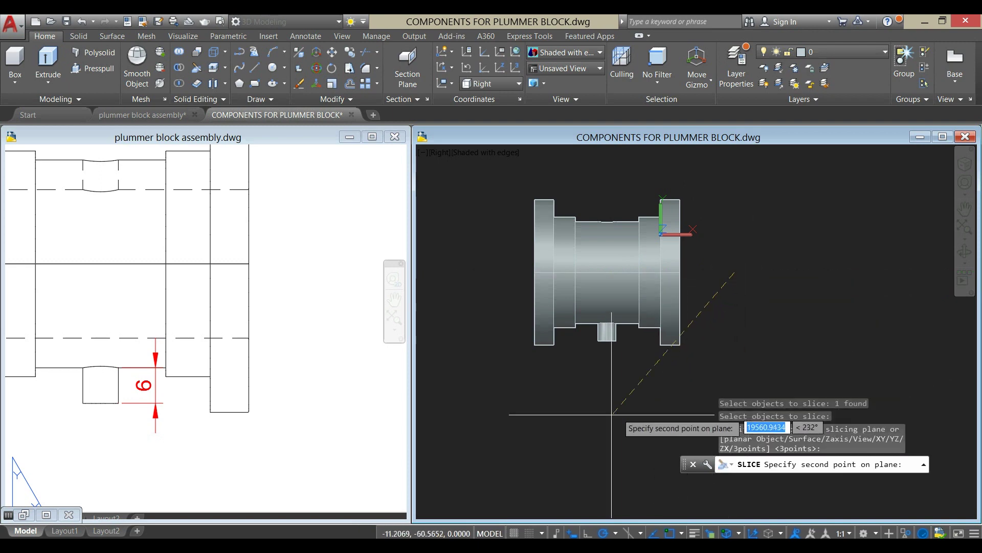
left_click(471, 272)
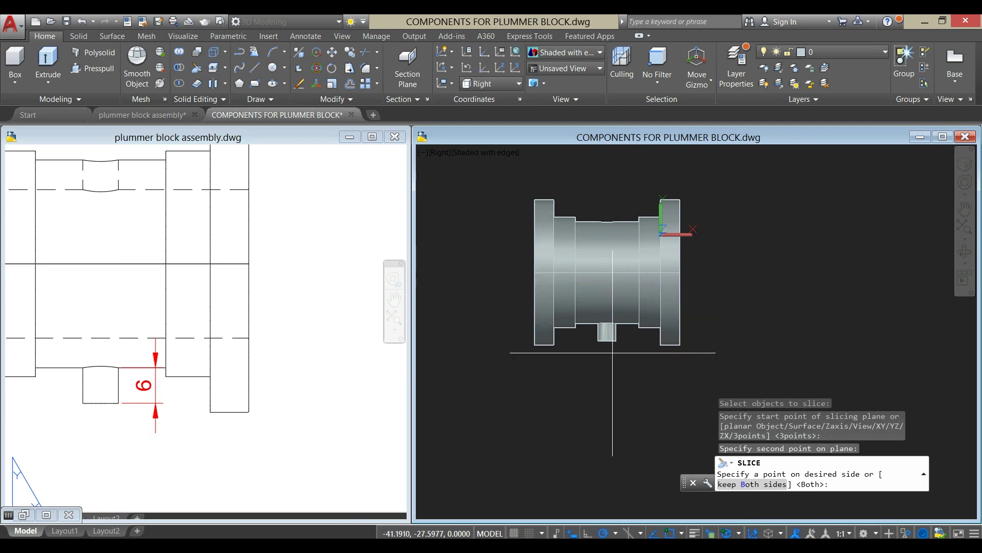
left_click(813, 486)
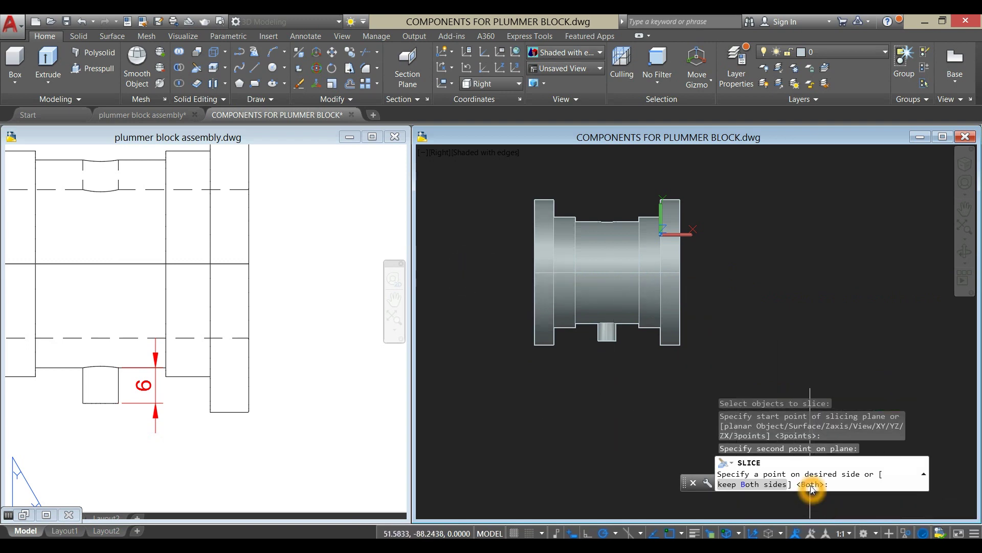
left_click(752, 484)
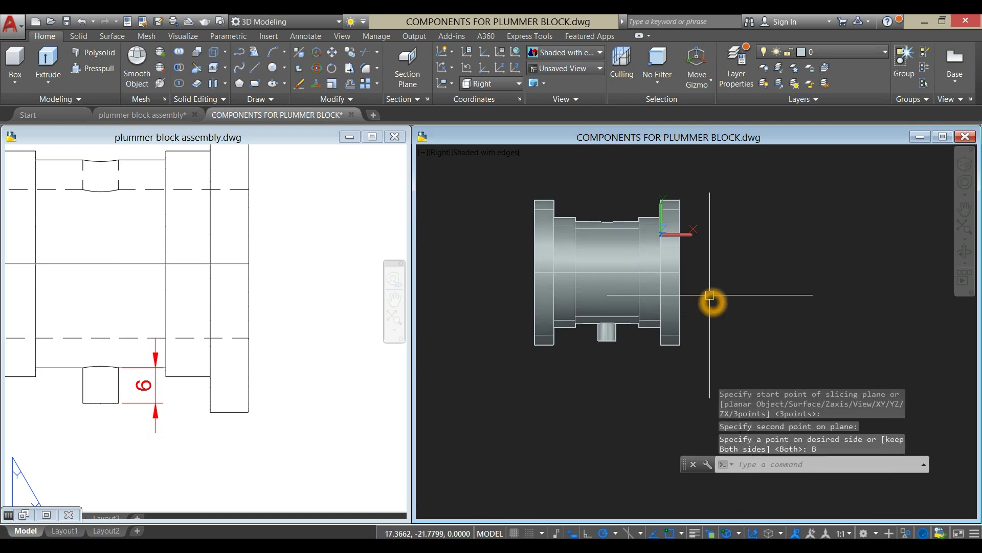
- Move the bearing's top half straight up along the vertical axis, away from the bottom half
left_click(669, 247)
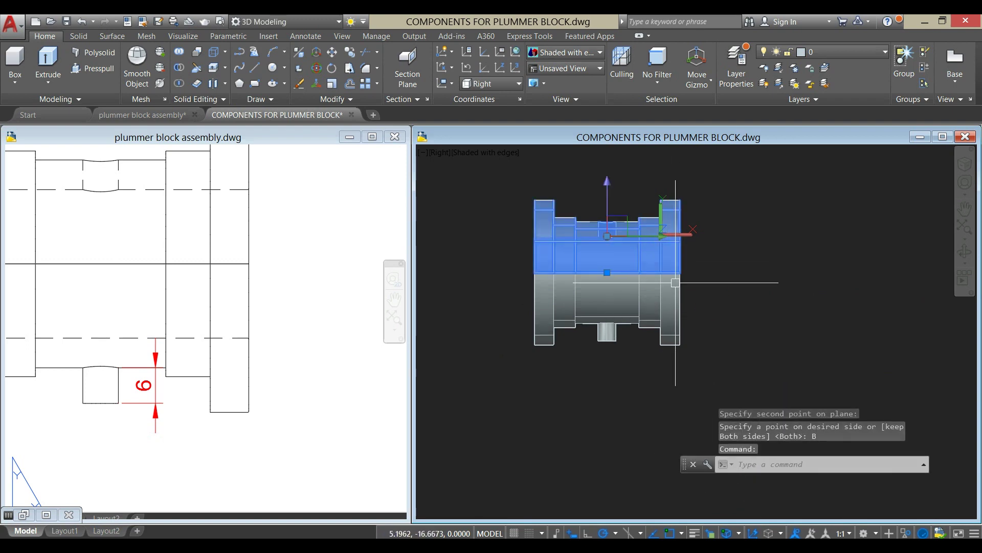
left_click(607, 191)
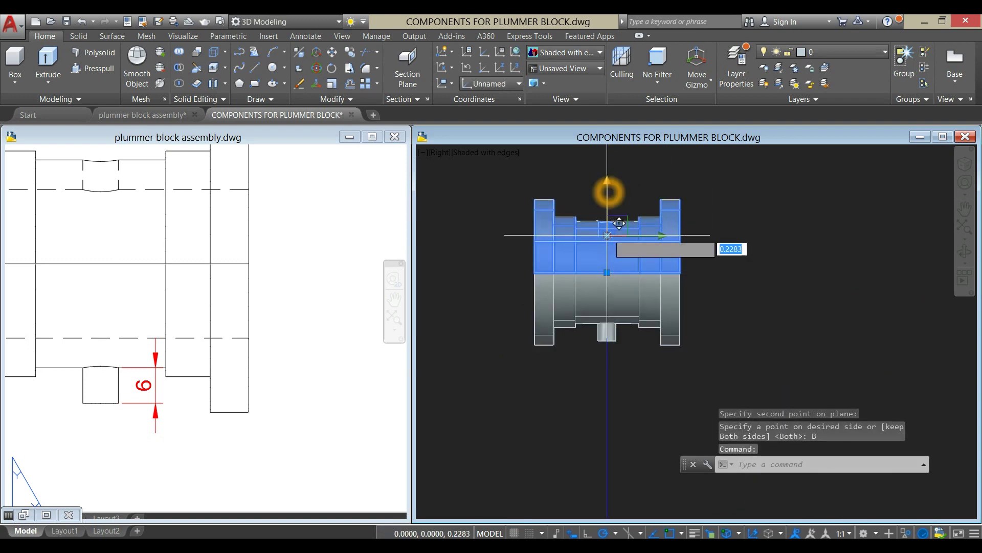
right_click(751, 252)
mouse_move(606, 248)
middle_mouse_down("shift")
mouse_move(597, 233)
mouse_move(686, 364)
middle_mouse_up("shift")
- Examine the pictorial reference of the top and bottom half bearing and compare it with the two separated halves from below
left_click(329, 301)
scroll(329, 302, "down", 6)
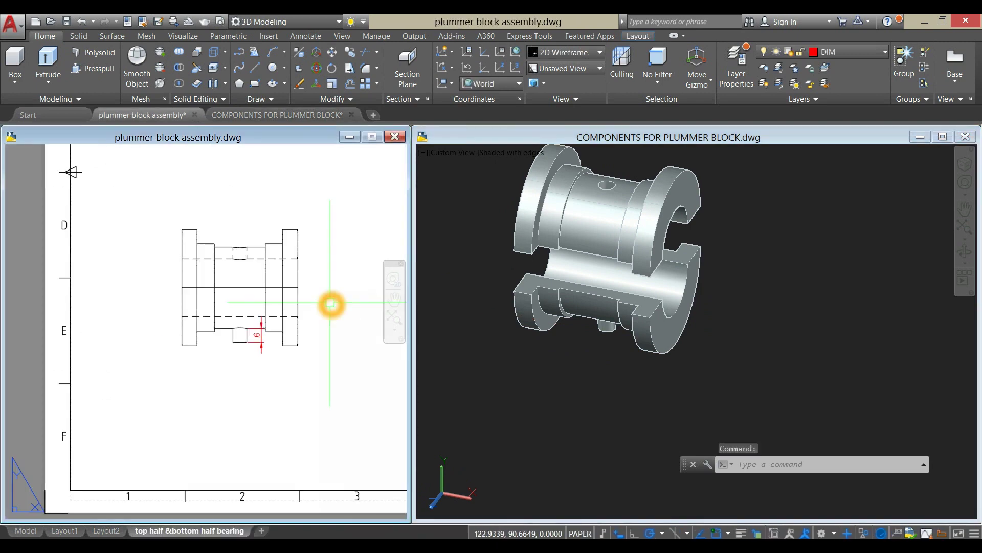
scroll(285, 301, "up", 6)
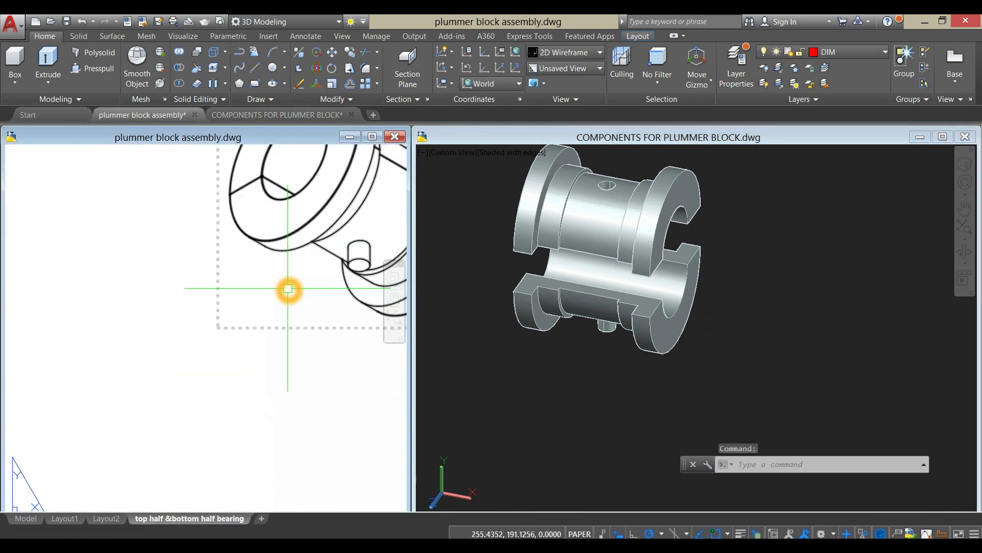
left_click(638, 420)
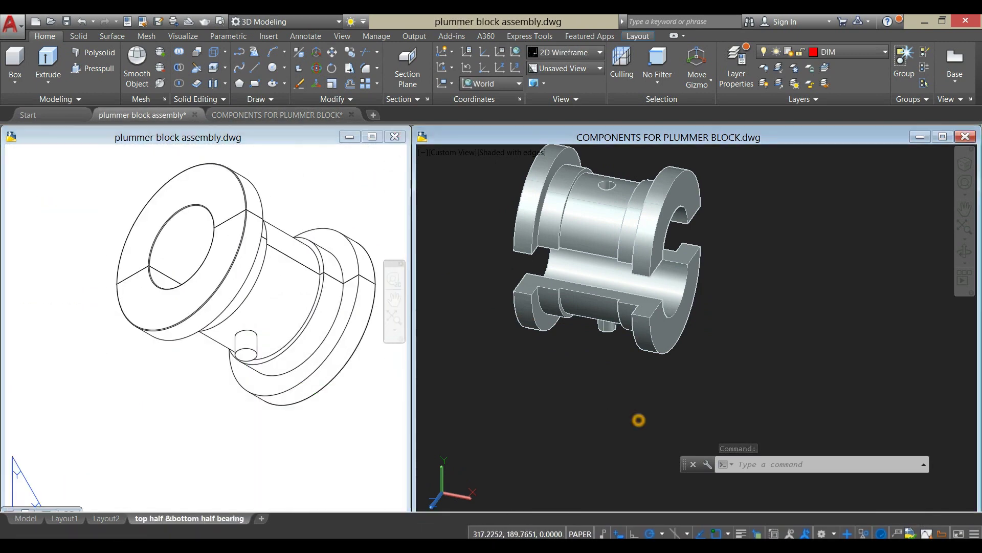
middle_click_drag(703, 345, 705, 281, "shift")
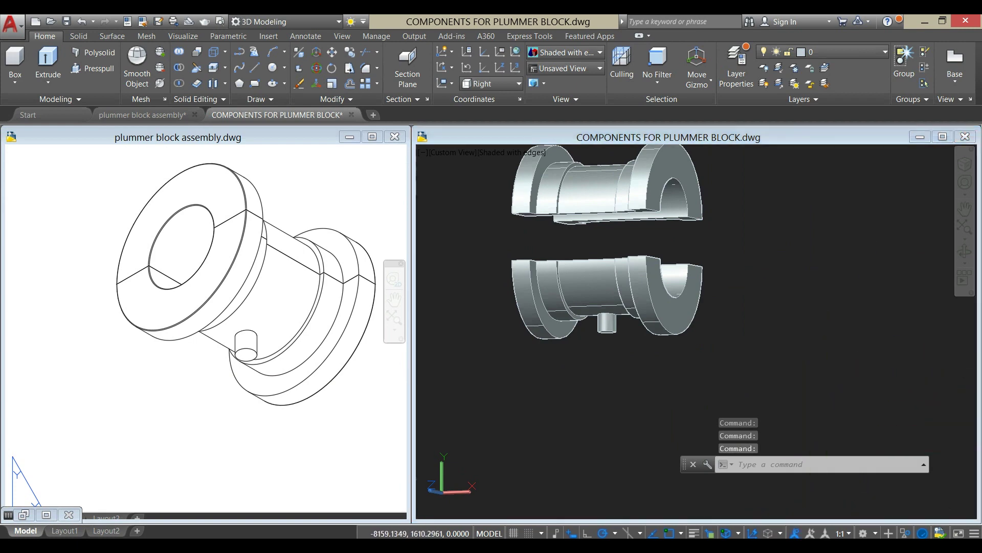
left_click(566, 508)
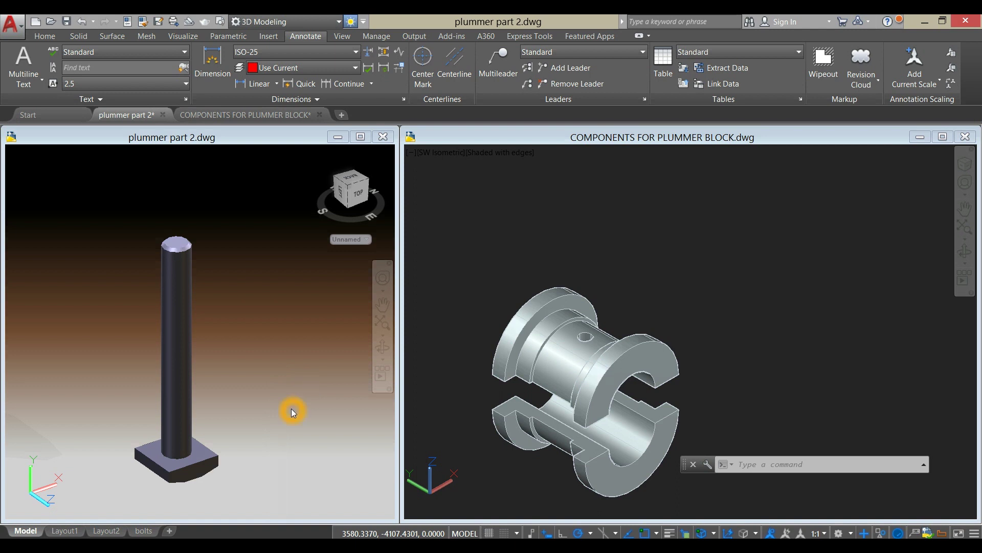
- Examine the bolt model in plummer part 2.dwg and the top view dimensions on its bolts layout
left_click(291, 412)
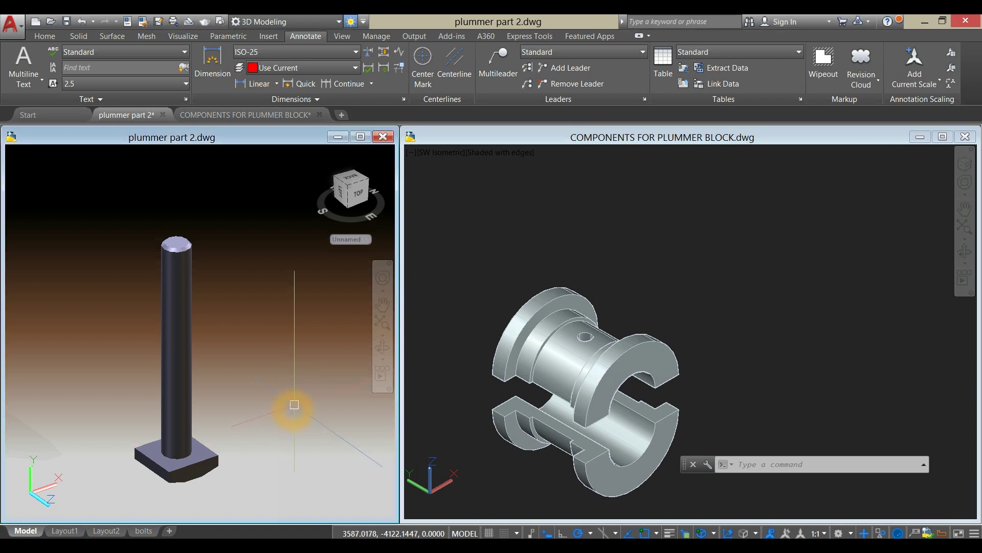
left_click(383, 352)
left_click_drag(238, 451, 238, 373)
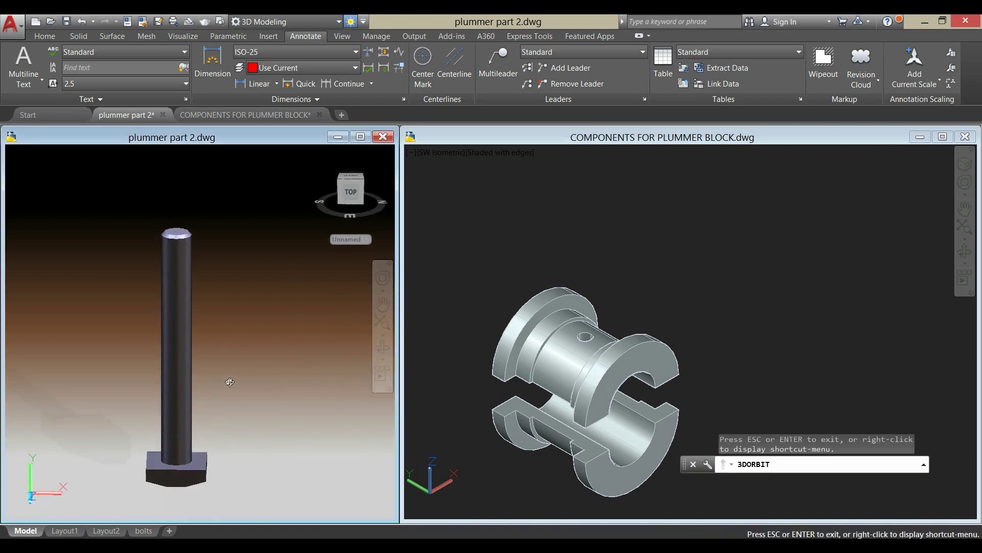
right_click(237, 373)
left_click(250, 167)
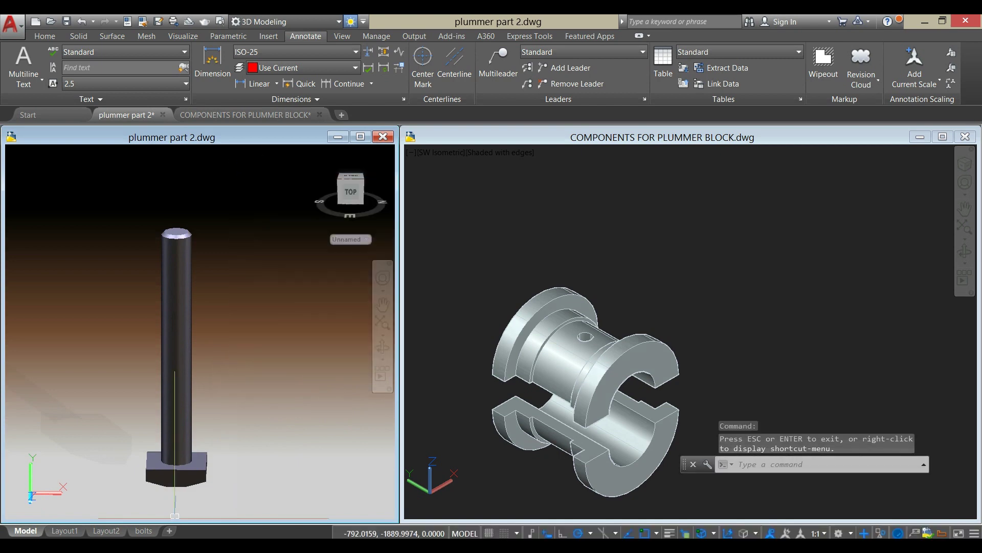
left_click(143, 530)
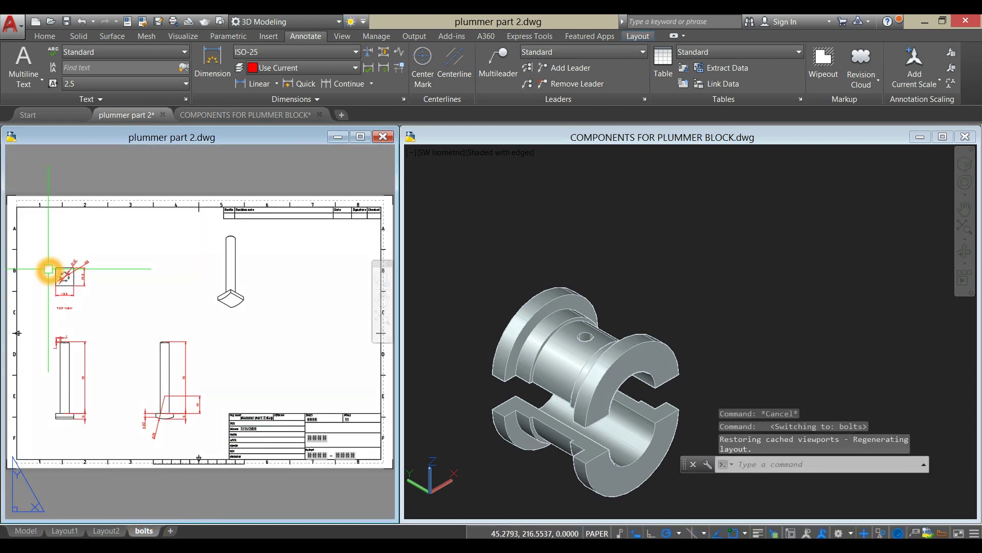
scroll(61, 302, "up", 5)
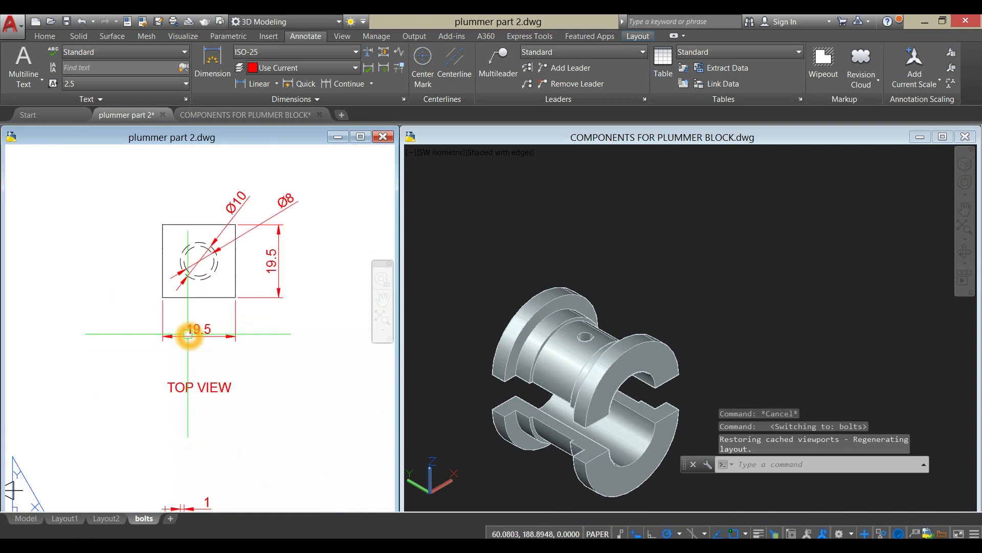
middle_click_drag(188, 334, 149, 351)
- Set COMPONENTS FOR PLUMMER BLOCK.dwg to Top view and draw a horizontal line about 55 units long outward from the bearing's lower flange corner
left_click(549, 252)
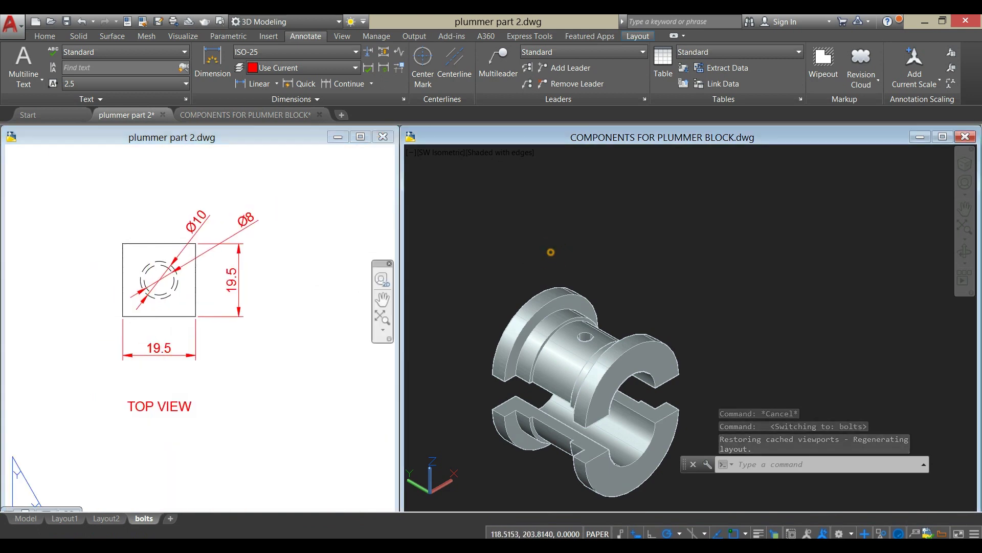
left_click(443, 155)
left_click(462, 180)
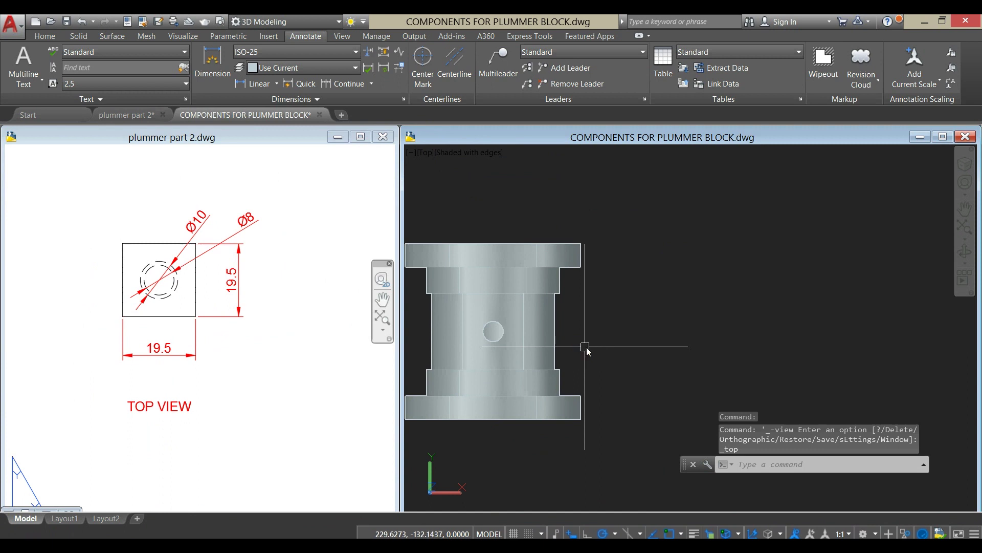
type("l")
key("Return")
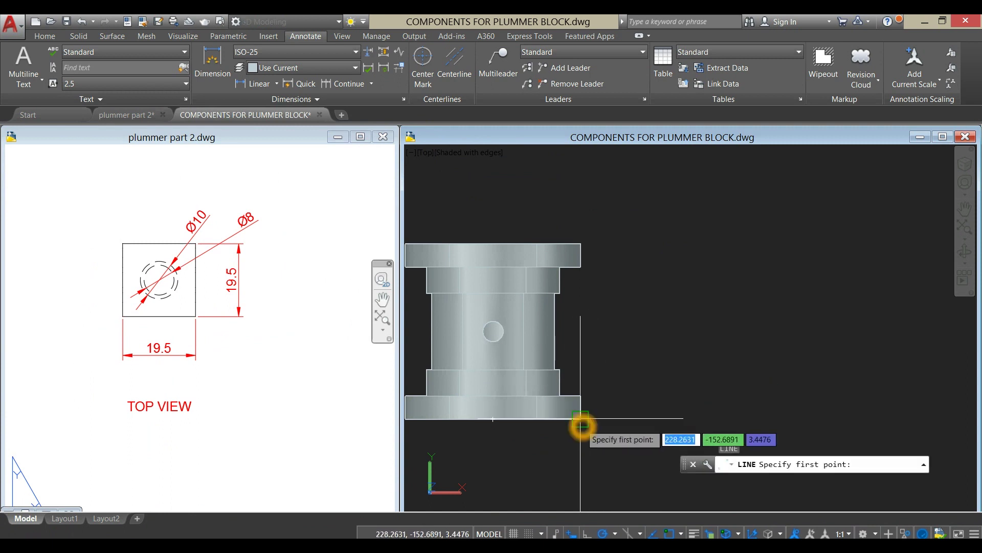
left_click(580, 419)
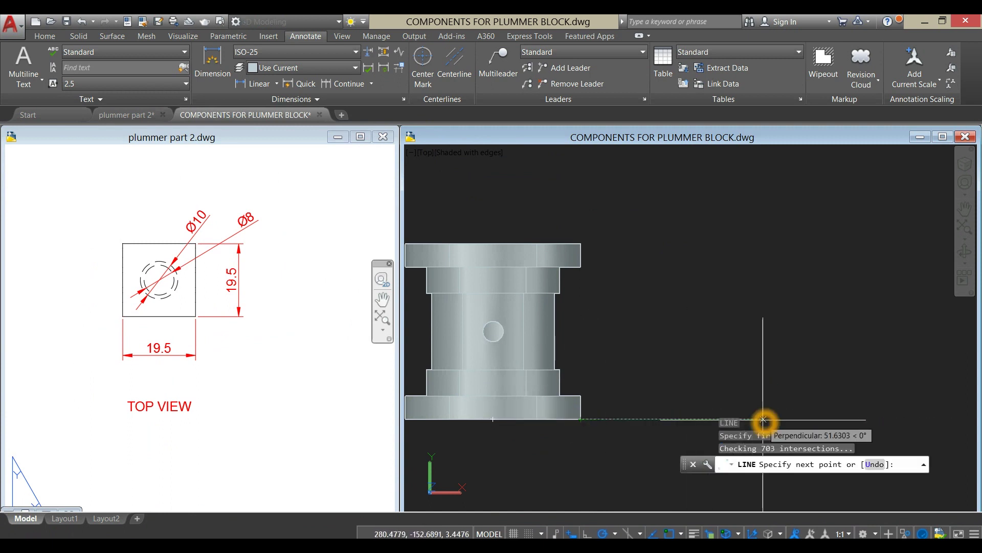
middle_click_drag(763, 419, 745, 366)
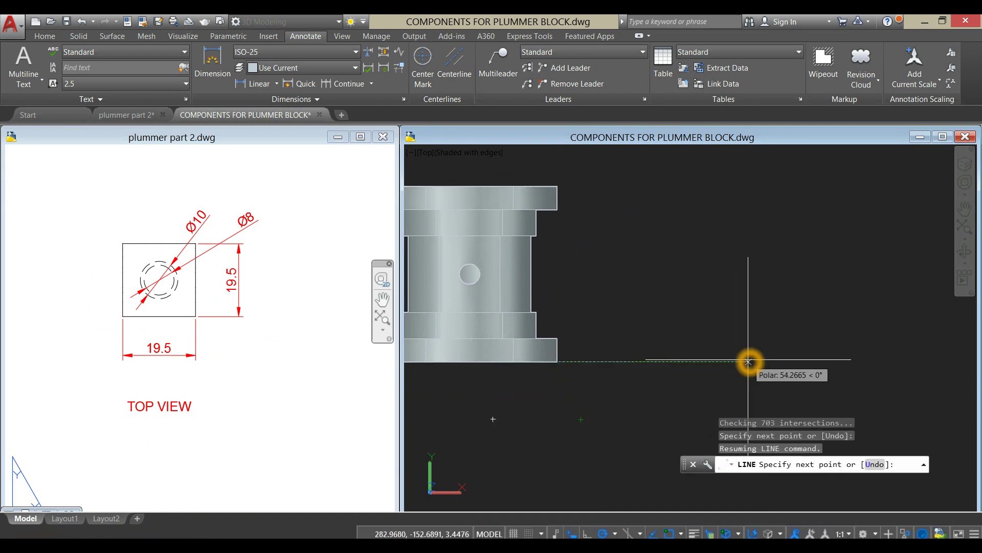
left_click(756, 361)
right_click(819, 307)
left_click(839, 314)
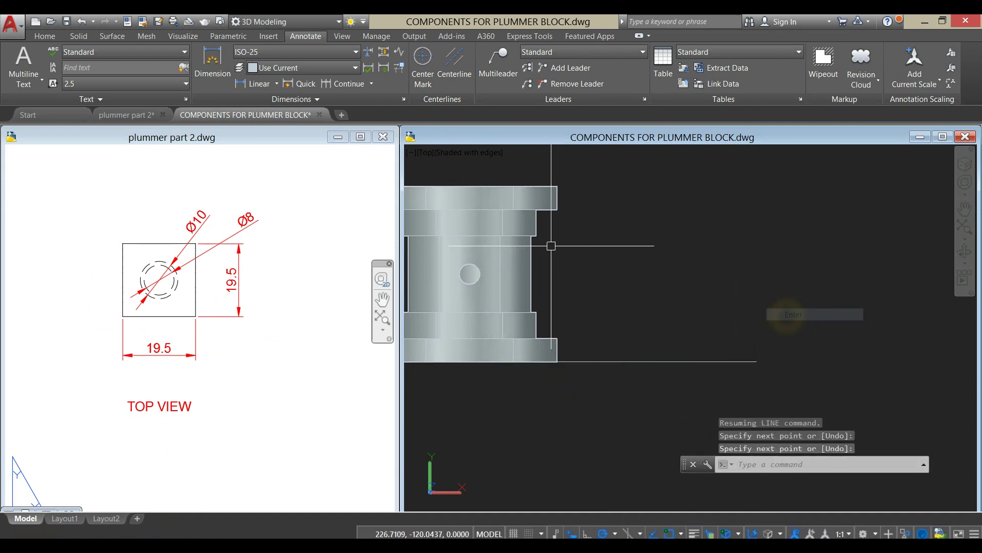
- Hide both halves of the bearing, leaving only the reference line displayed
left_click(526, 189)
right_click(539, 170)
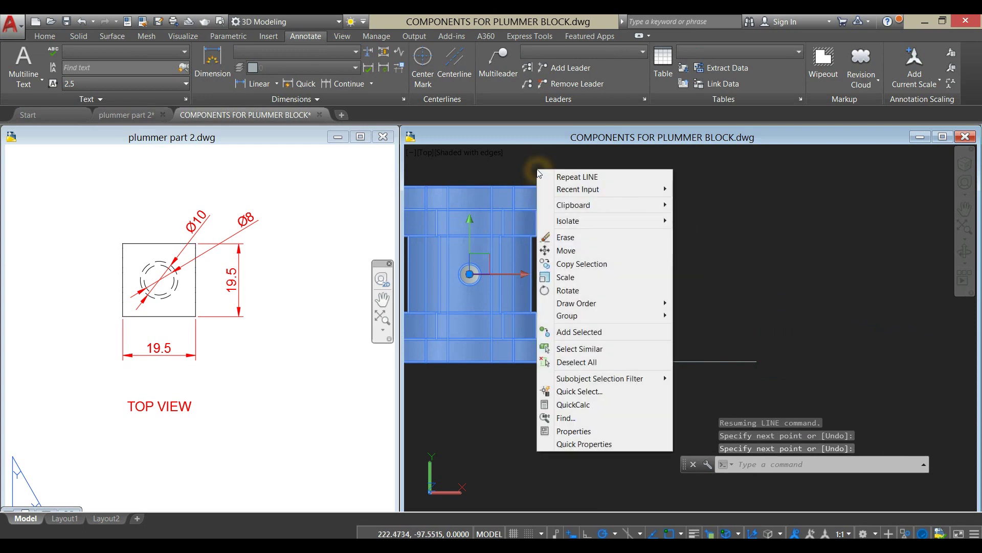
mouse_move(579, 221)
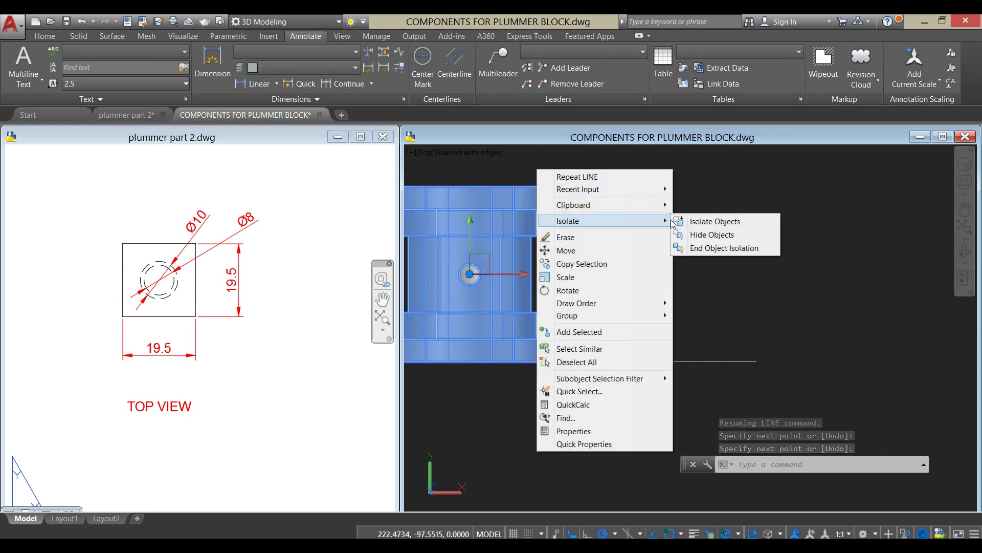
left_click(701, 236)
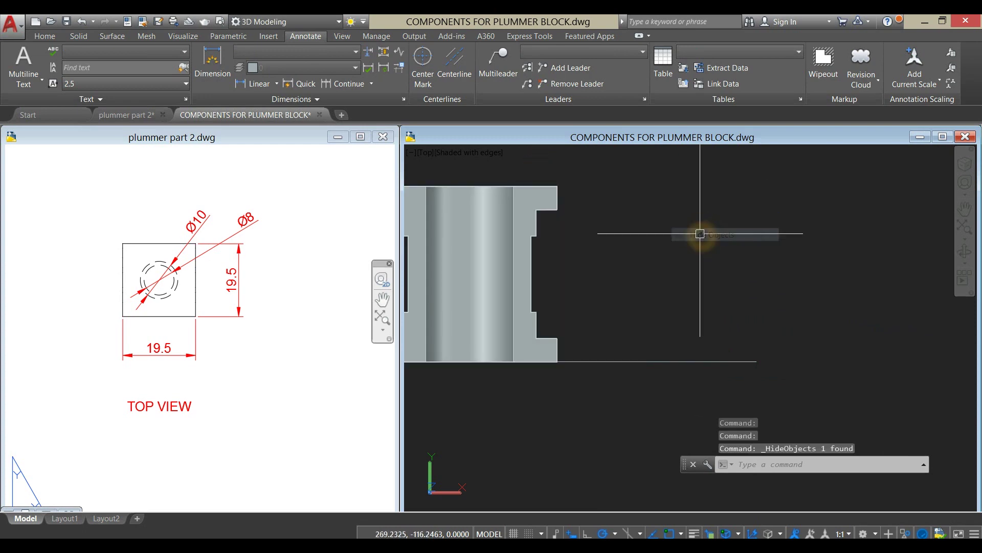
left_click(537, 215)
right_click(536, 206)
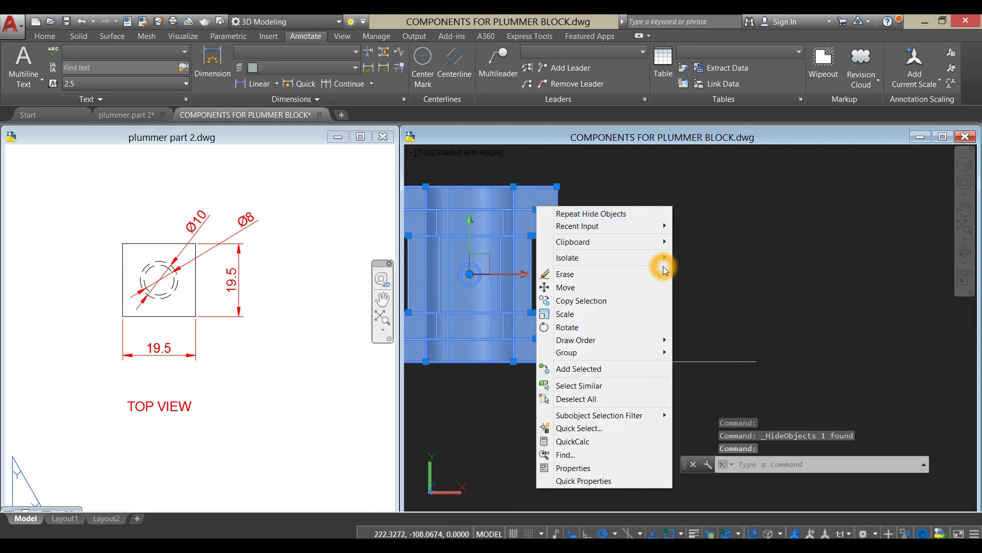
mouse_move(660, 259)
left_click(697, 269)
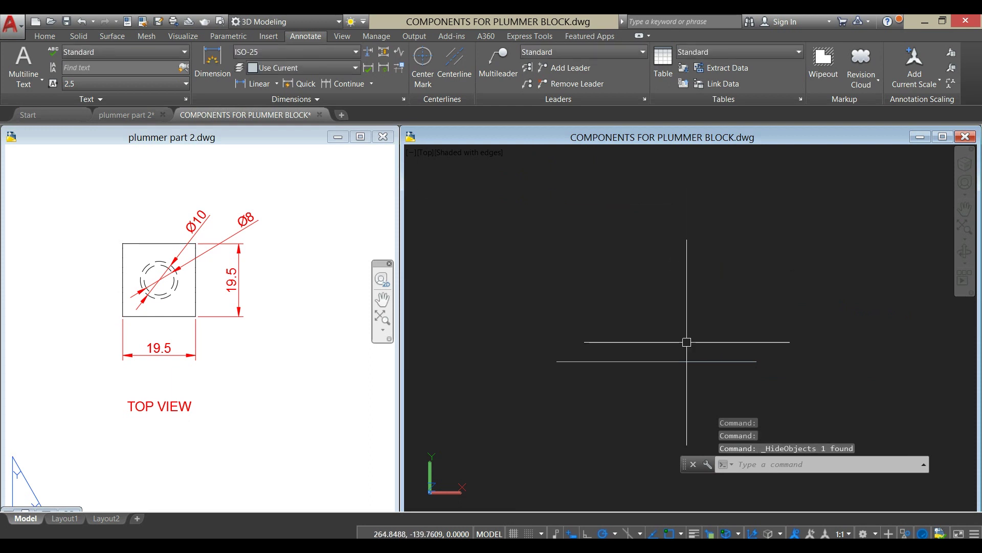
- Draw a closed 19.5 by 19.5 polyline square from the reference line's free end, and delete that line
middle_click_drag(701, 387, 636, 362)
scroll(635, 361, "down", 2)
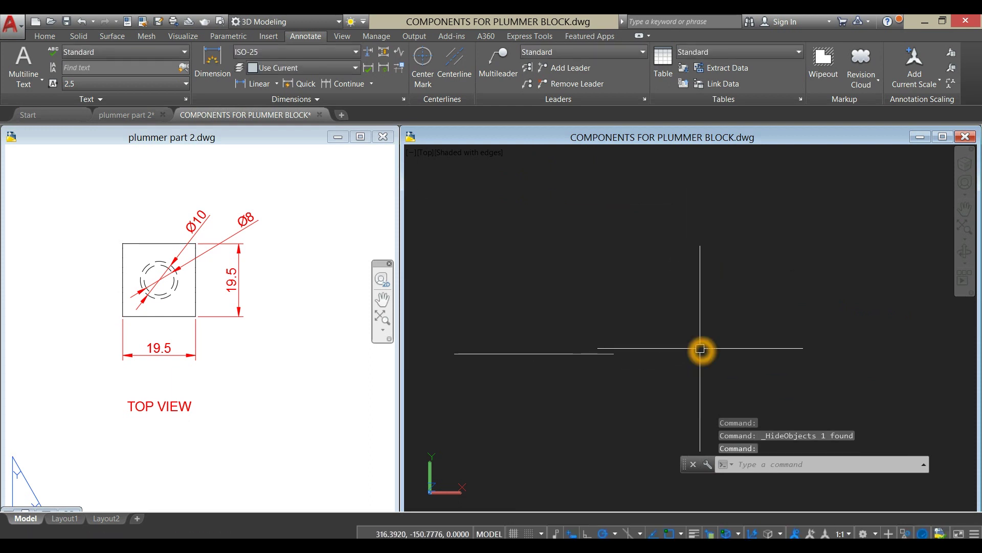
left_click(203, 341)
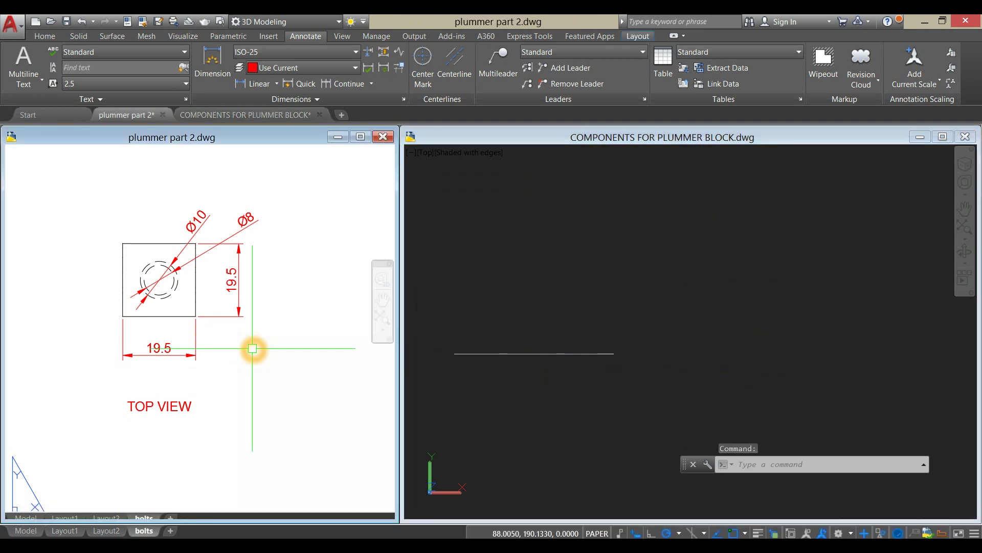
left_click(614, 309)
left_click(45, 36)
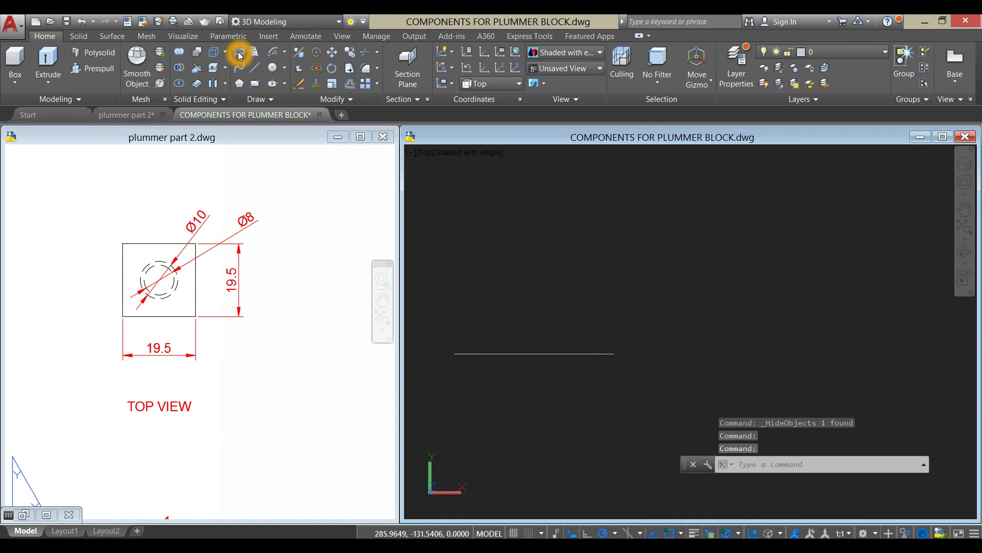
left_click(240, 55)
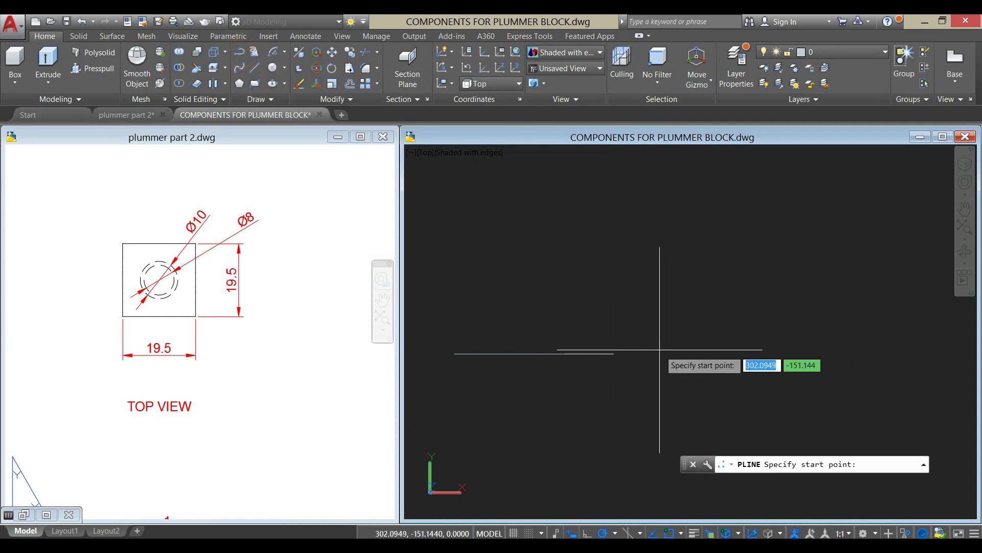
left_click(614, 353)
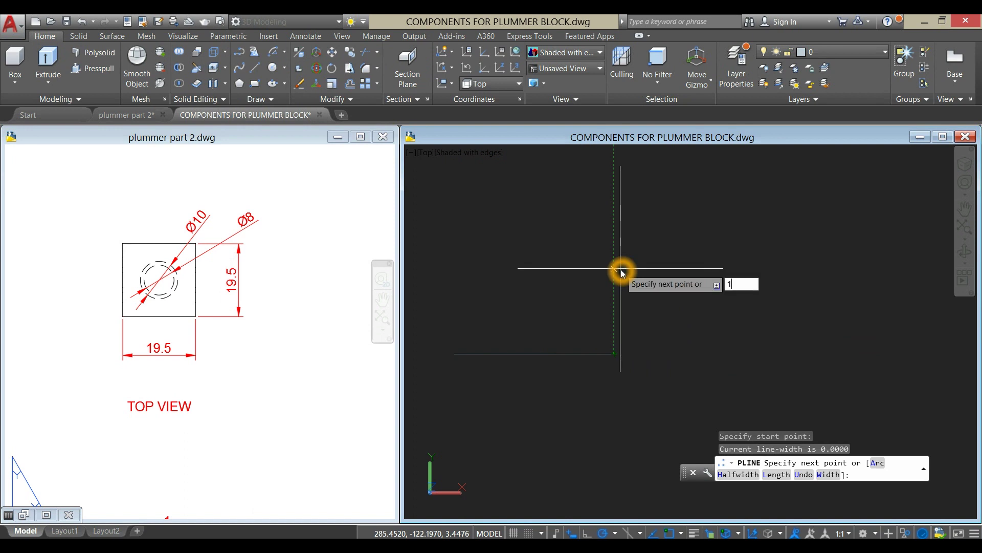
key("Return")
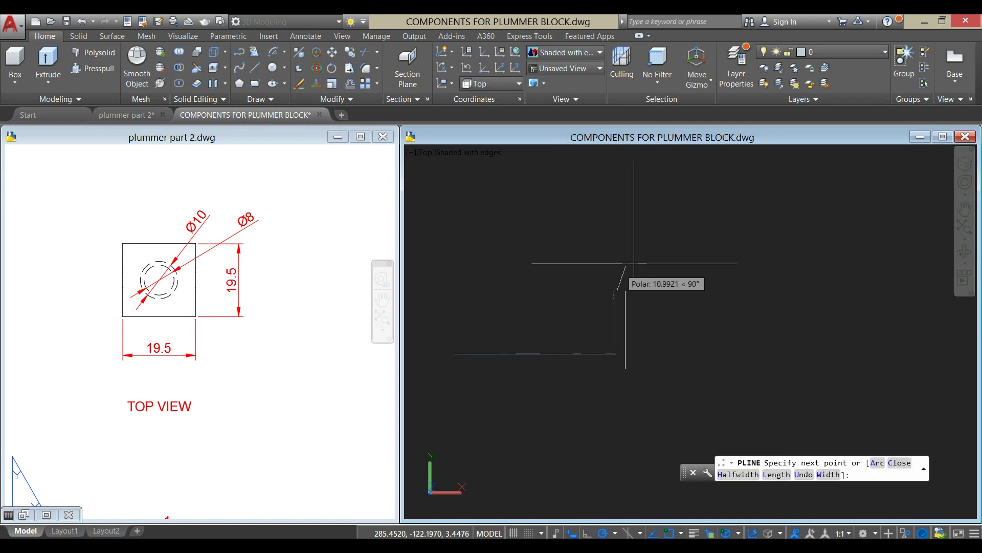
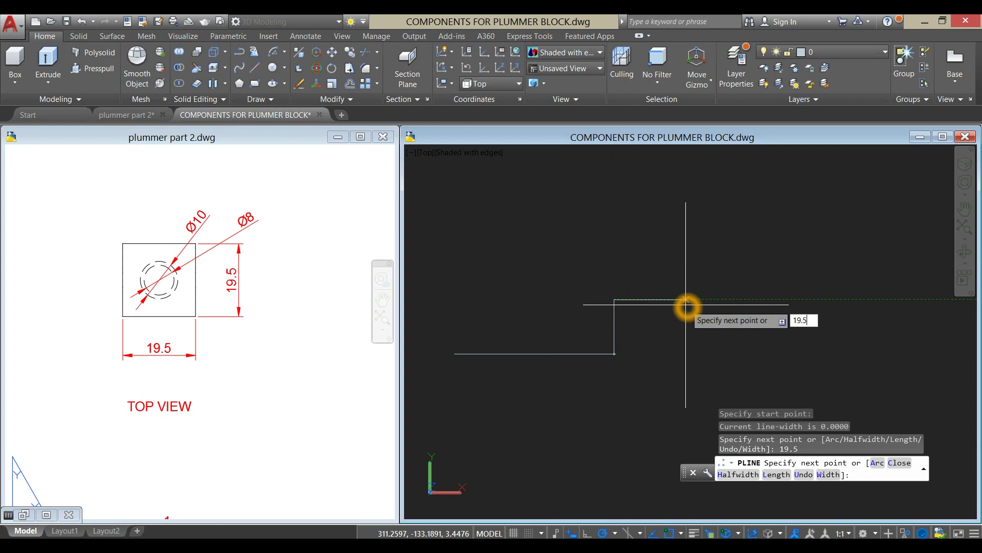
key("Return")
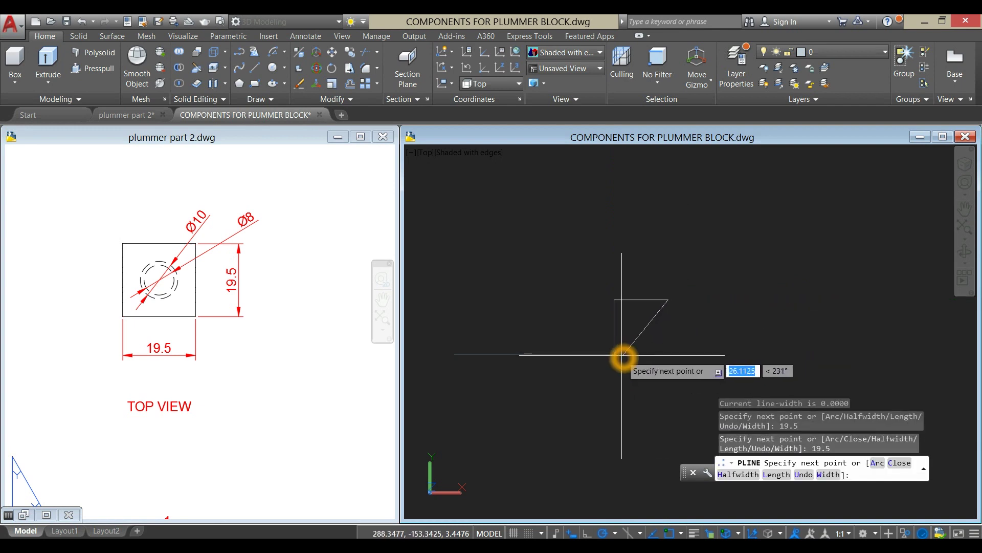
left_click(670, 354)
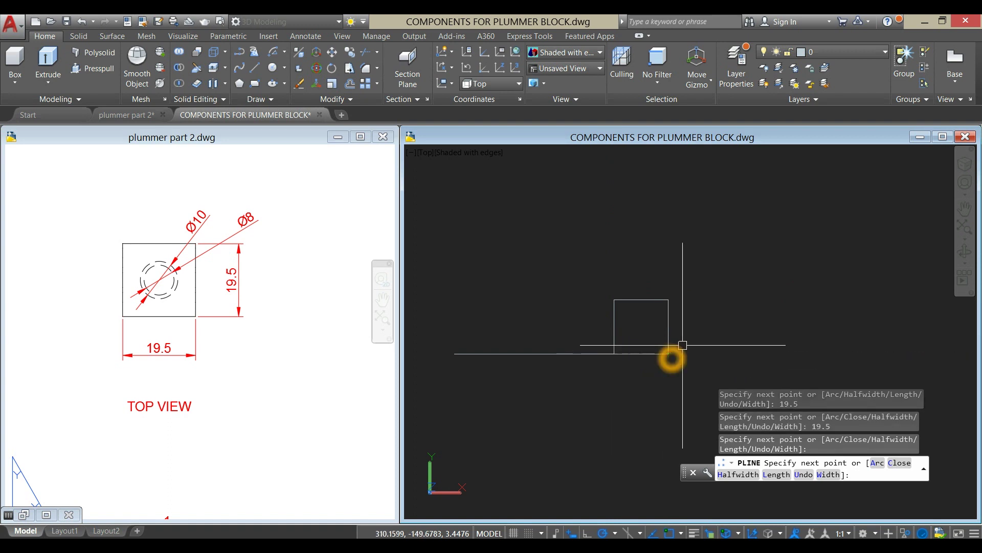
type("c")
key("Return")
left_click(574, 353)
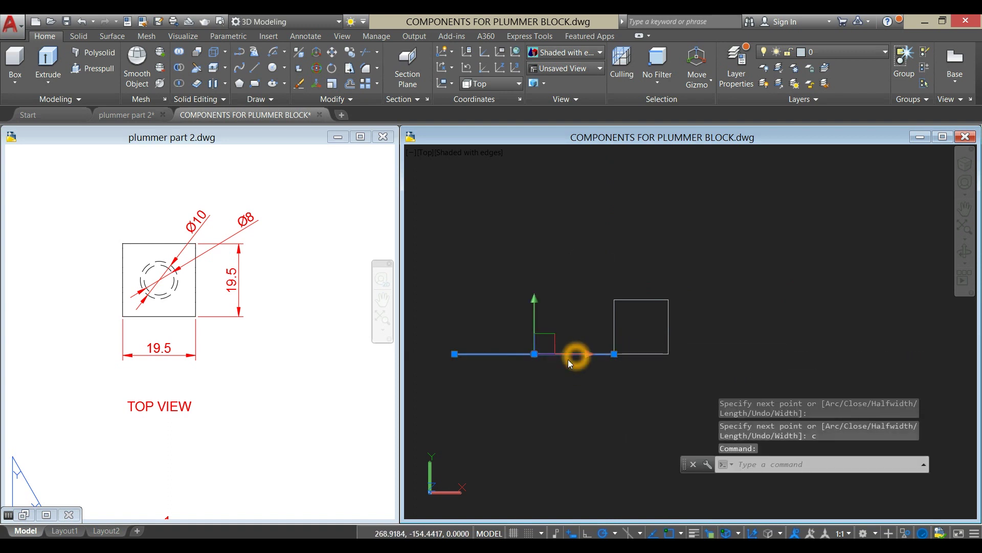
key("Delete")
- Draw a circle of diameter 10 centred in the square
left_click(340, 357)
left_click(522, 277)
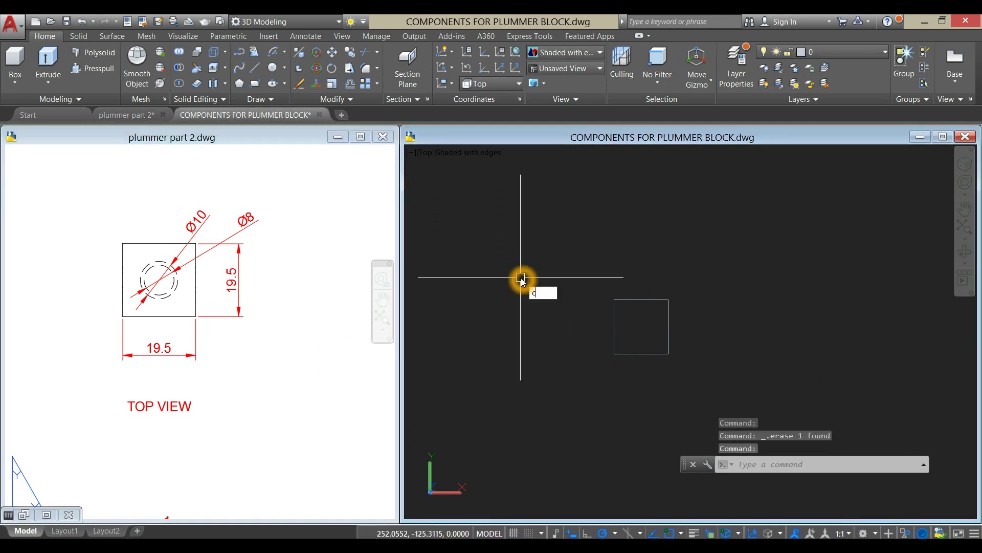
key("Return")
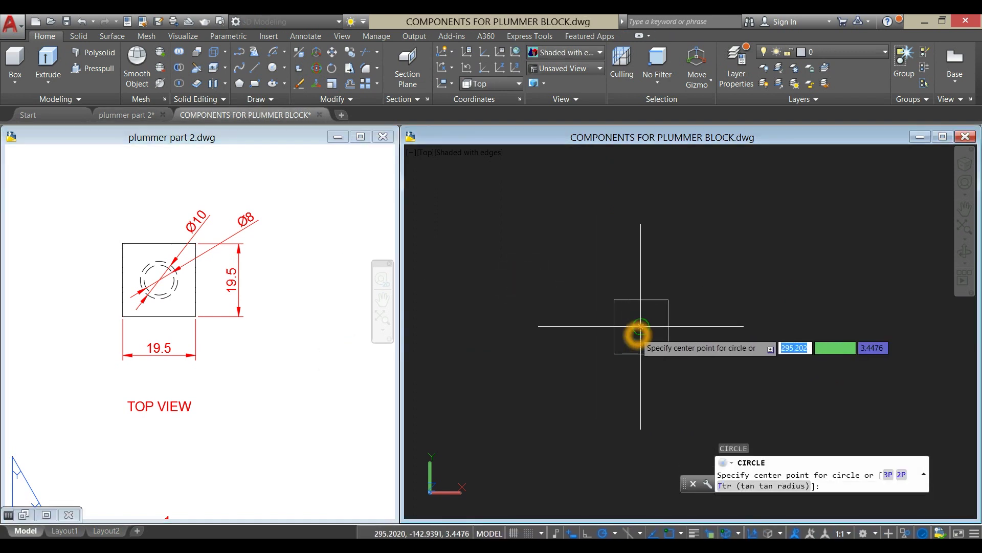
left_click(641, 326)
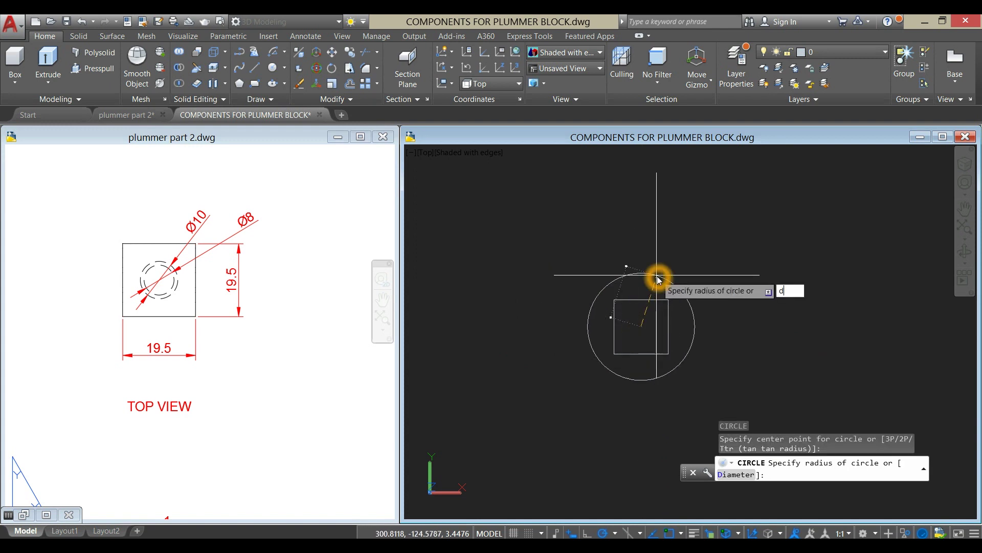
key("Return")
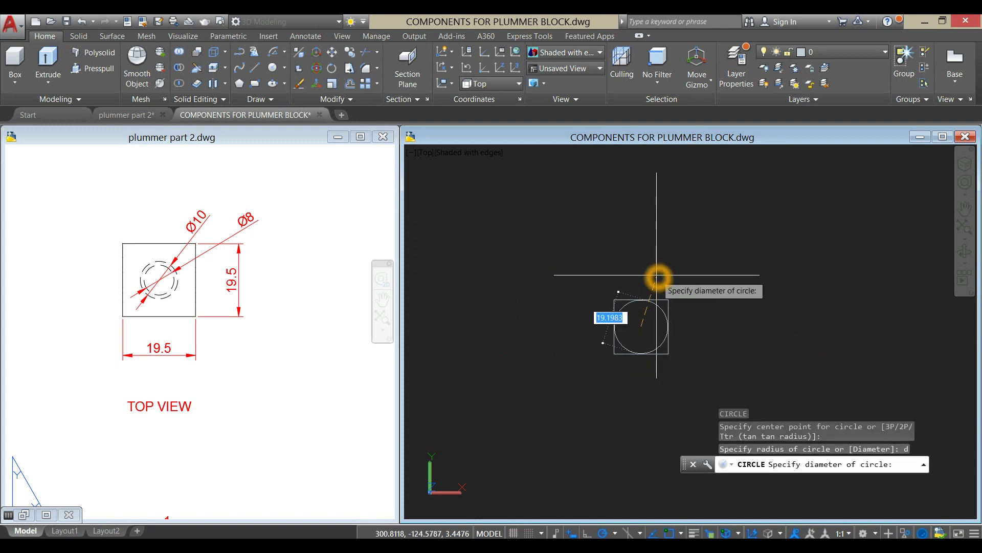
key("Return")
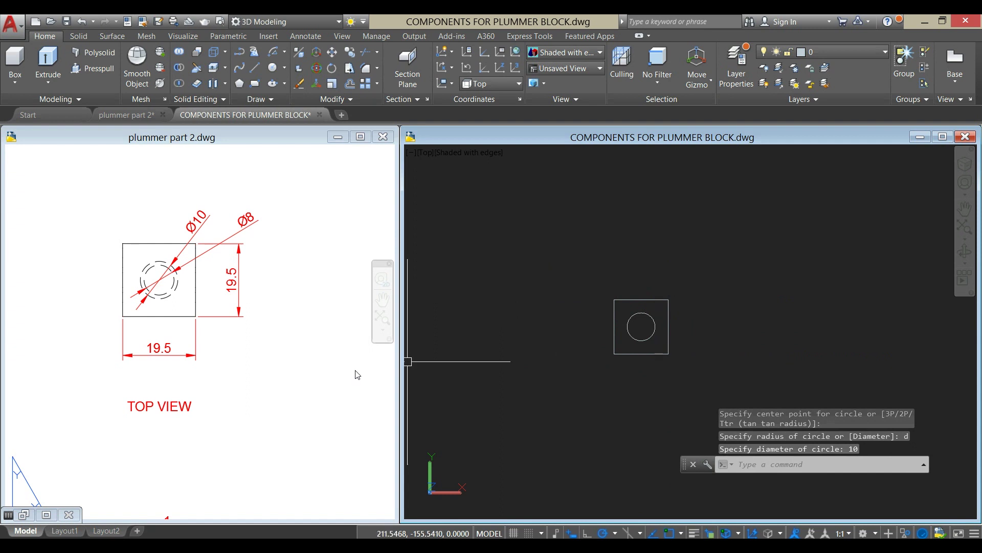
- Examine the bolt's front and side view dimensions on the bolts layout, and orbit the square and circle to an oblique 3D view
left_click(310, 351)
left_click(195, 211)
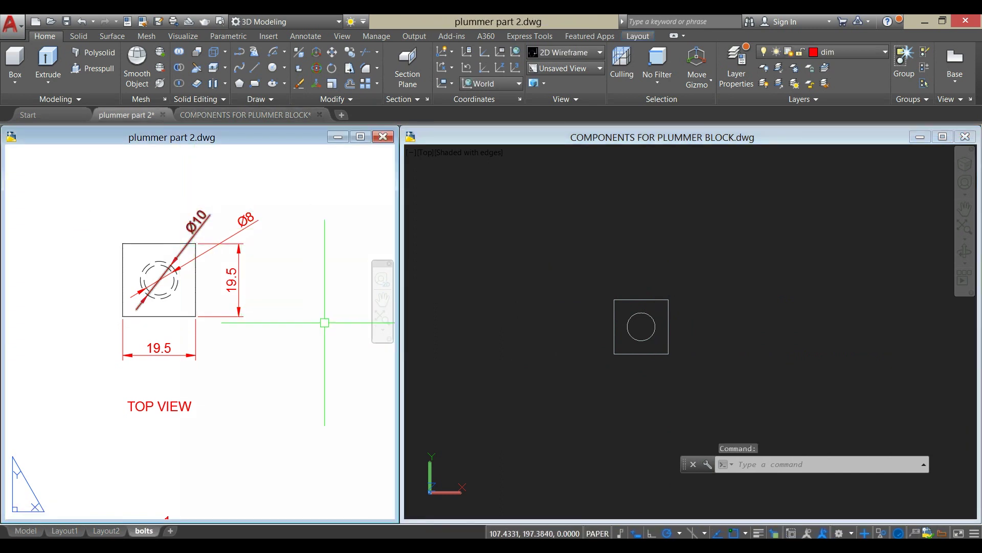
scroll(324, 323, "down", 3)
middle_click_drag(302, 344, 176, 259)
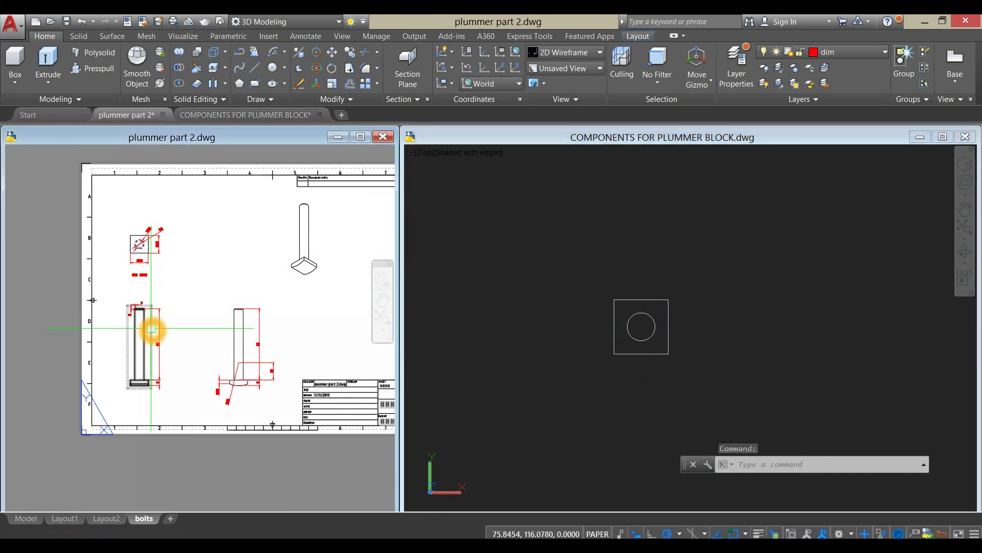
scroll(151, 327, "up", 2)
left_click(599, 401)
middle_click_drag(610, 385, 610, 387, "shift")
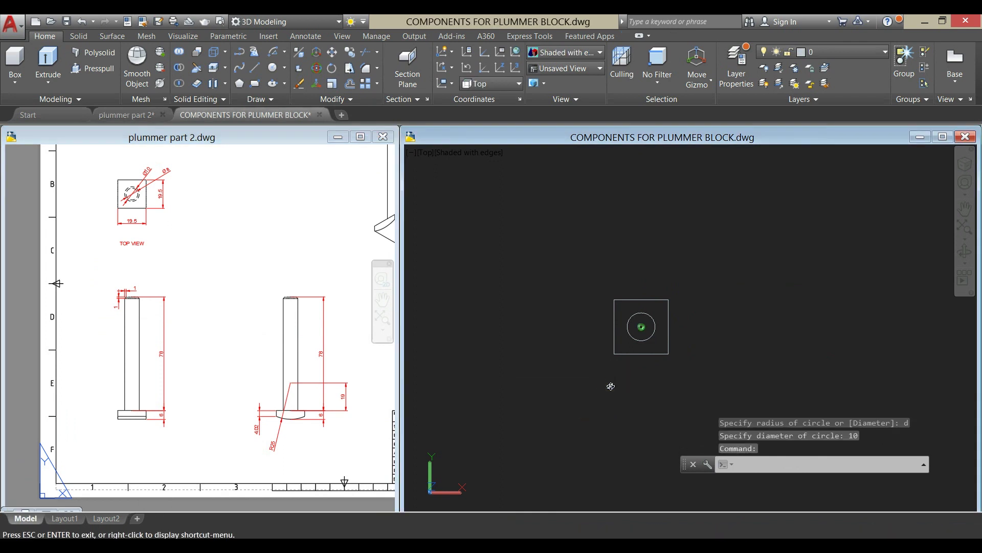
middle_click_drag(646, 294, 646, 294, "shift")
left_click(241, 379)
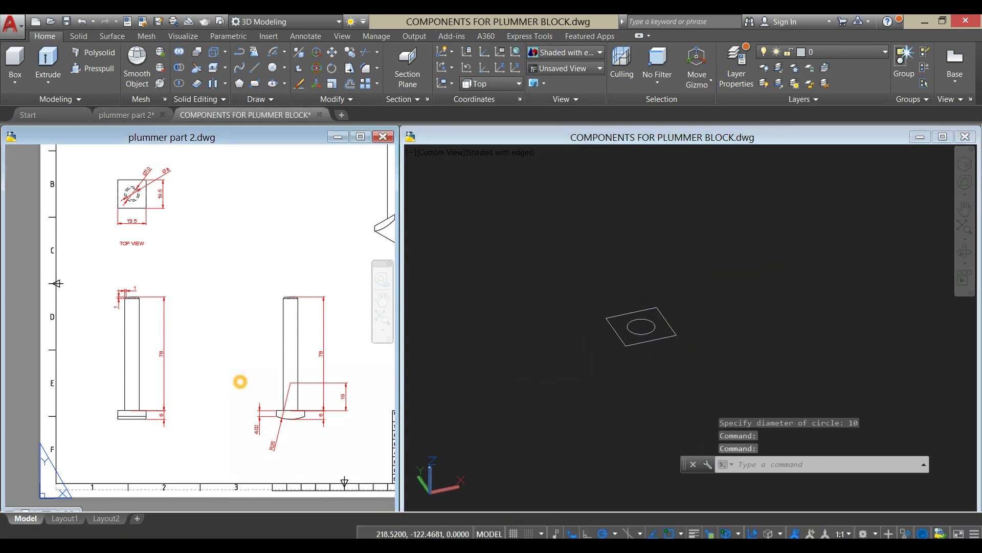
- Extrude the diameter 10 circle upward by 78 to form the bolt's shank
scroll(180, 402, "up", 4)
middle_click_drag(180, 402, 294, 467)
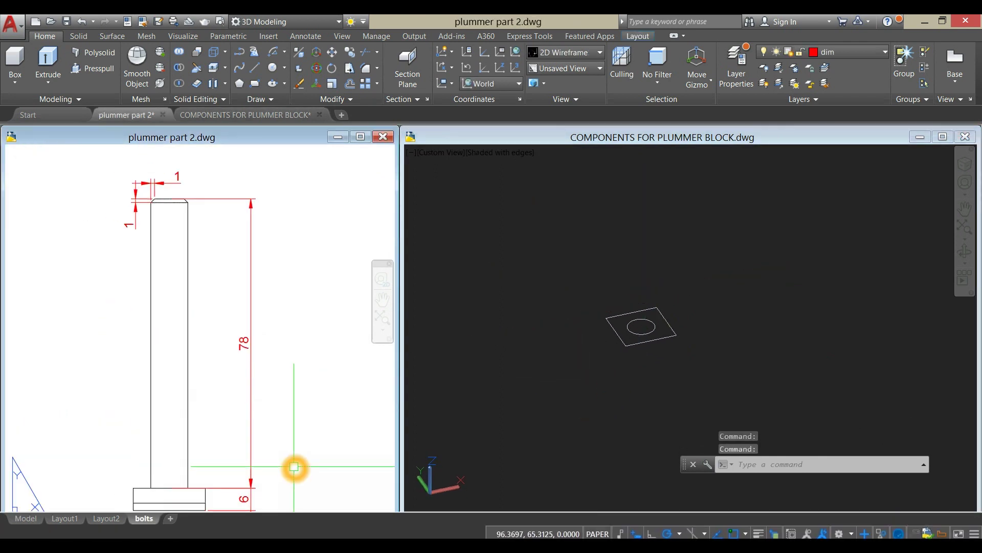
left_click(729, 408)
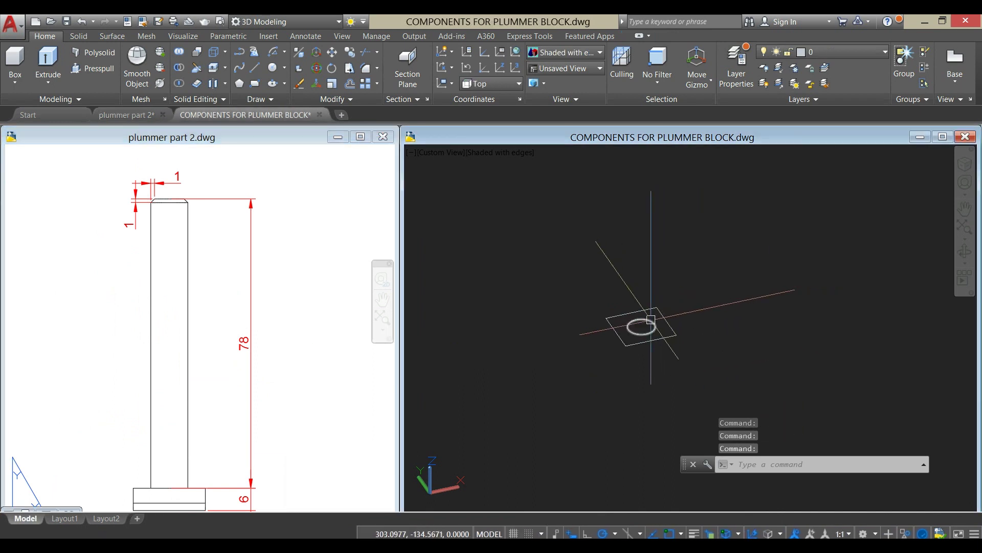
left_click(647, 322)
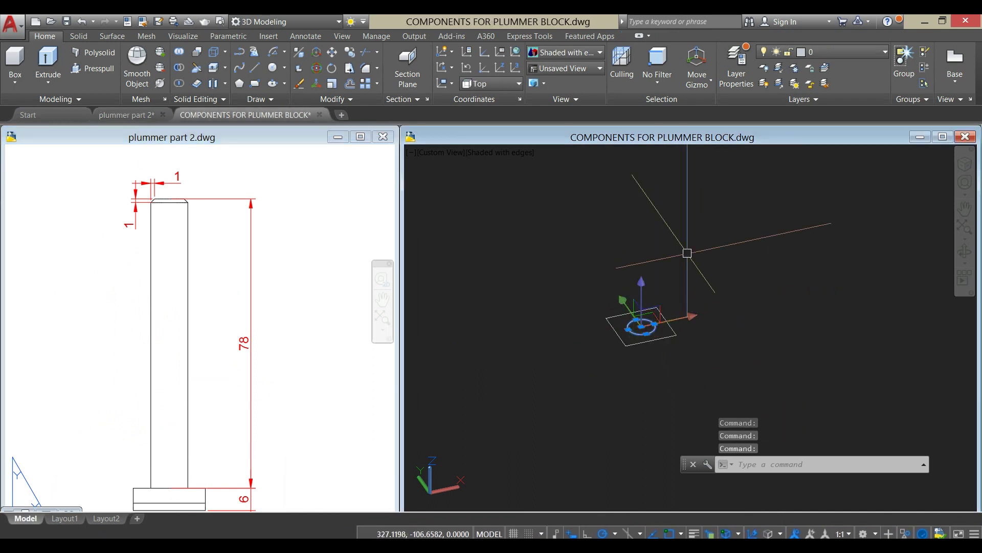
left_click(48, 59)
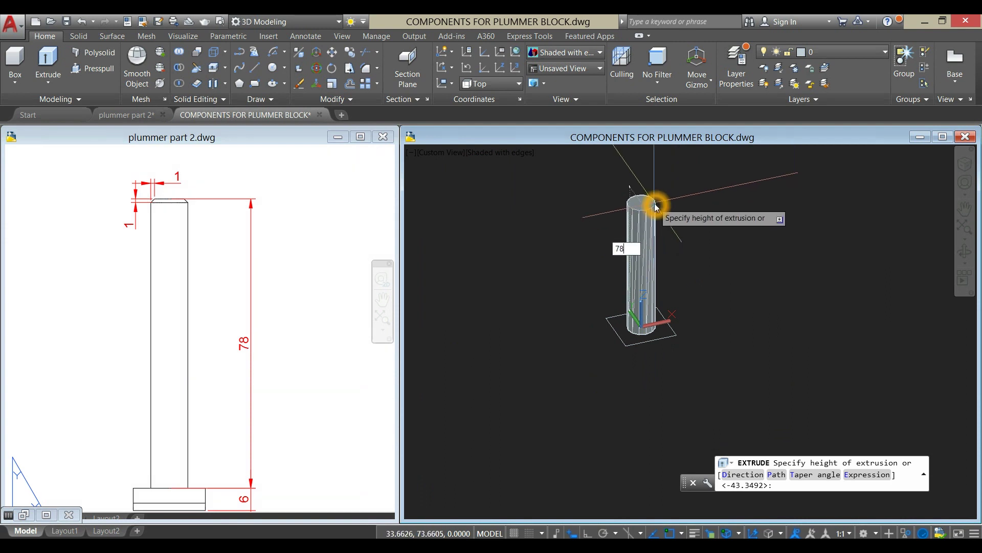
key("Return")
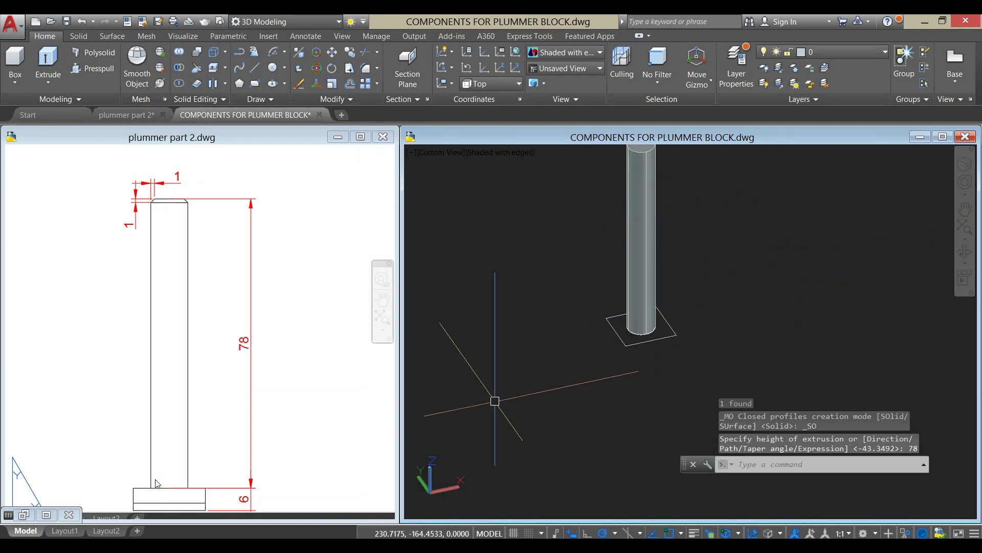
- Extrude the square downward by 6 to form the bolt head beneath the shank
left_click(156, 481)
middle_click_drag(186, 432, 176, 349)
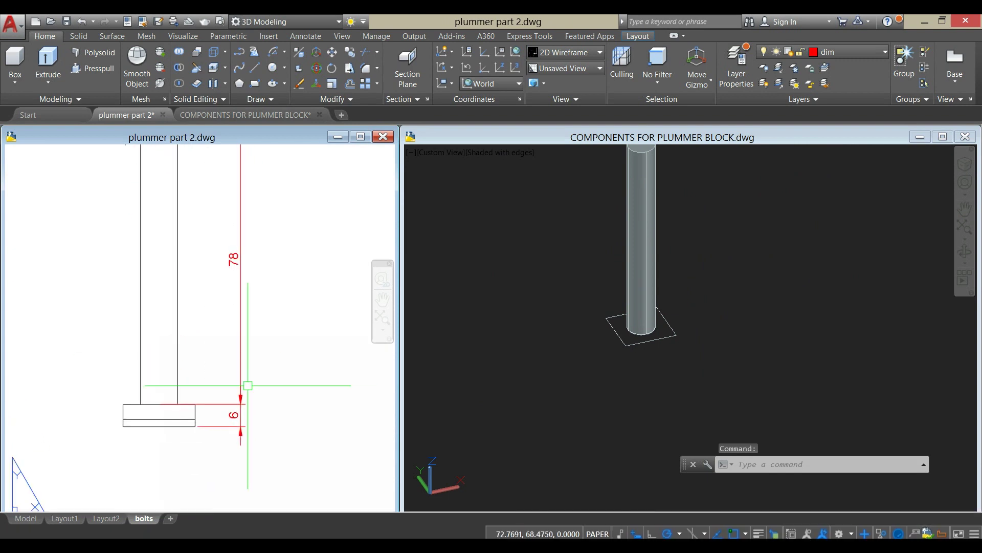
left_click(809, 445)
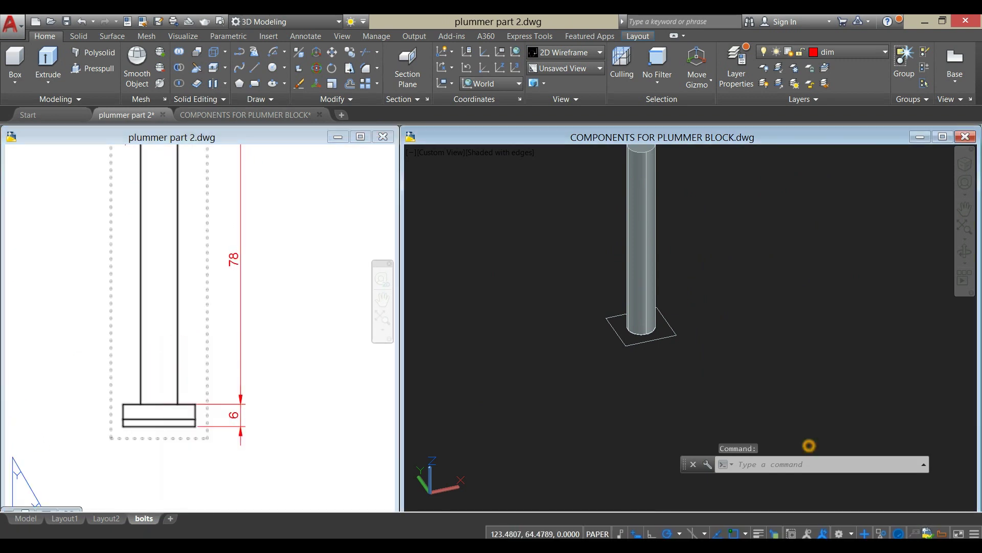
left_click(672, 336)
left_click(47, 61)
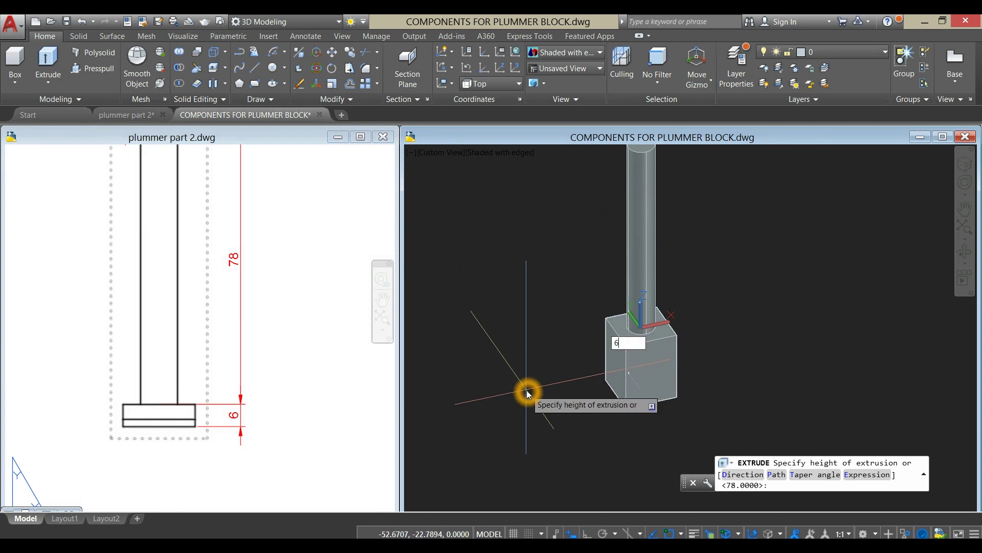
key("Return")
- Show the bolt model in the Front view with the 2D Wireframe visual style
left_click(275, 313)
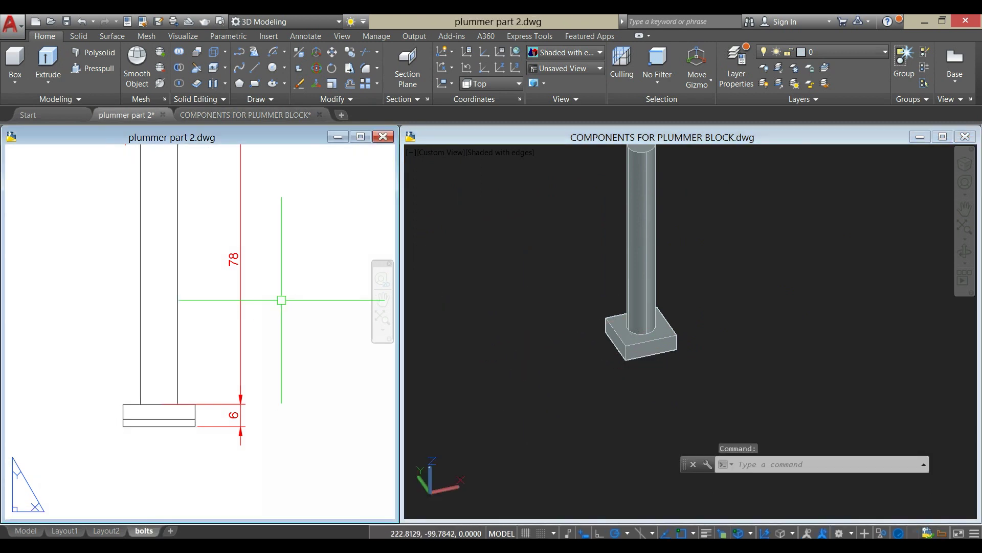
scroll(281, 299, "down", 5)
mouse_move(280, 298)
middle_mouse_down()
mouse_move(149, 325)
mouse_move(146, 337)
middle_mouse_up()
scroll(146, 327, "down", 2)
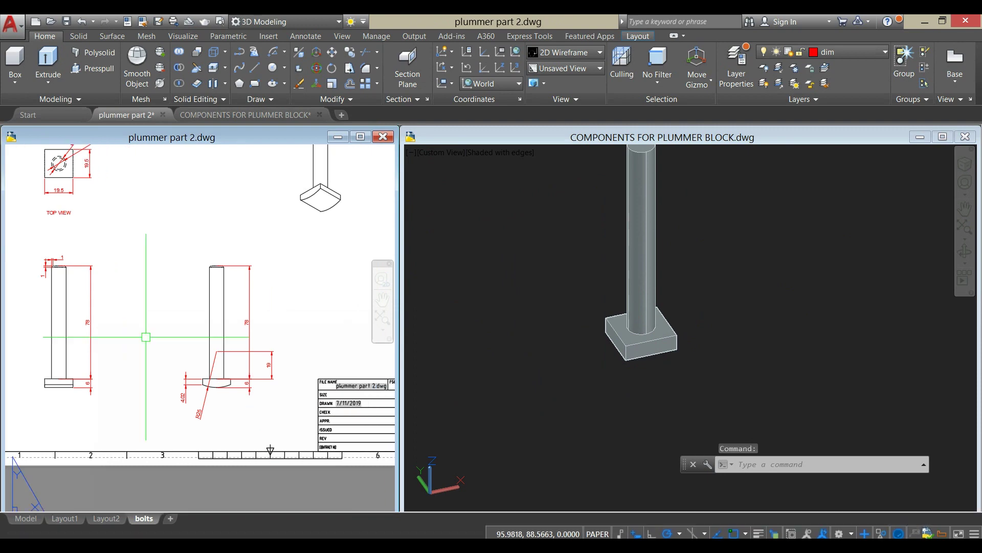
left_click(434, 154)
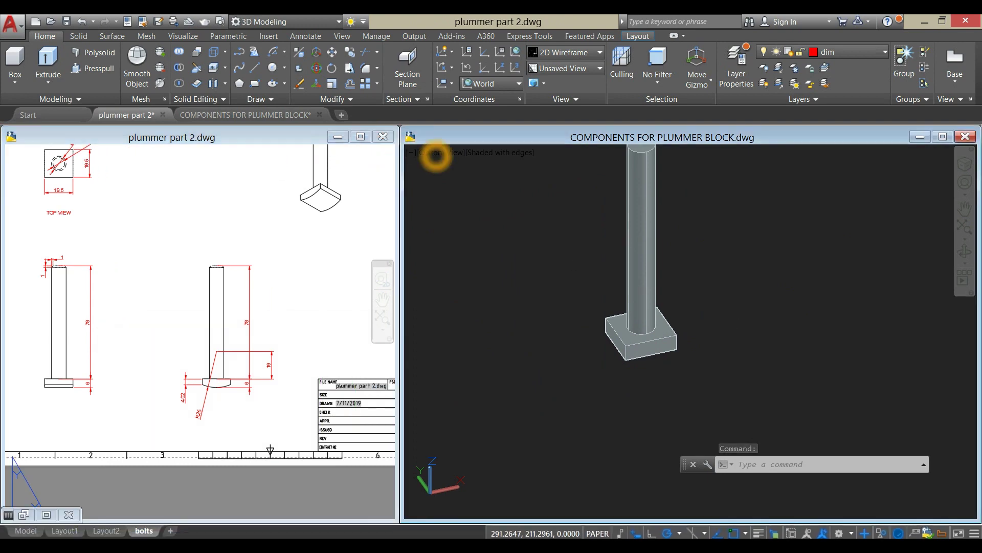
left_click(434, 155)
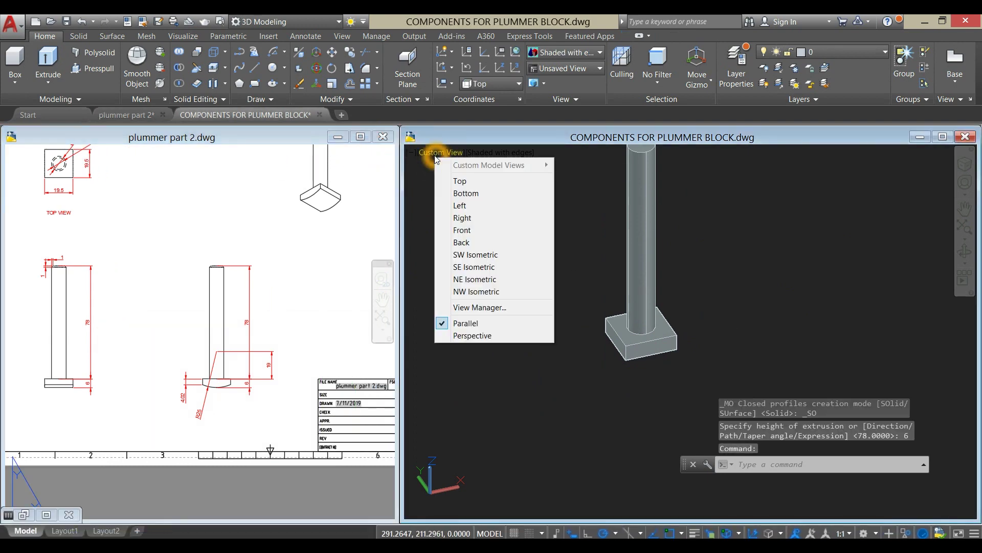
left_click(462, 231)
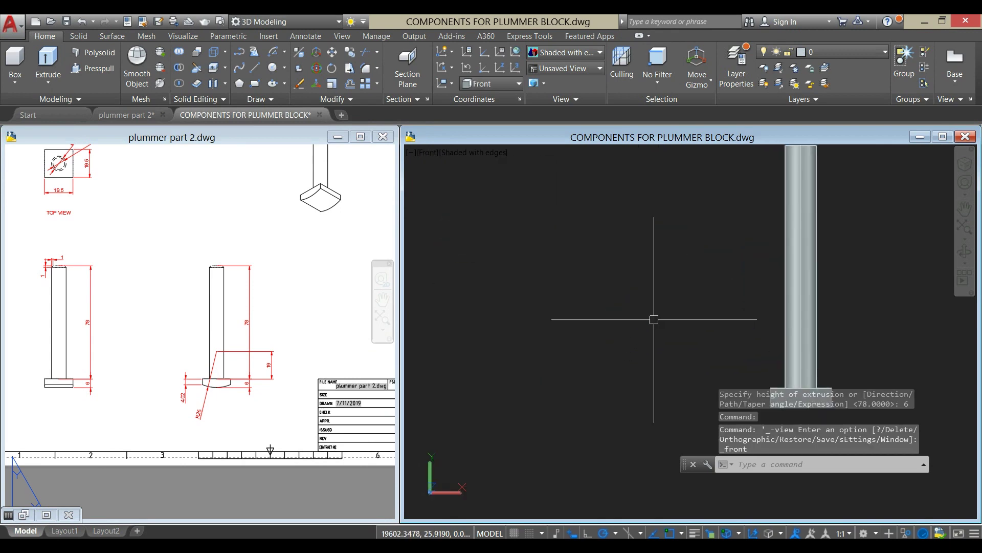
middle_click_drag(698, 322, 474, 295)
key("Escape")
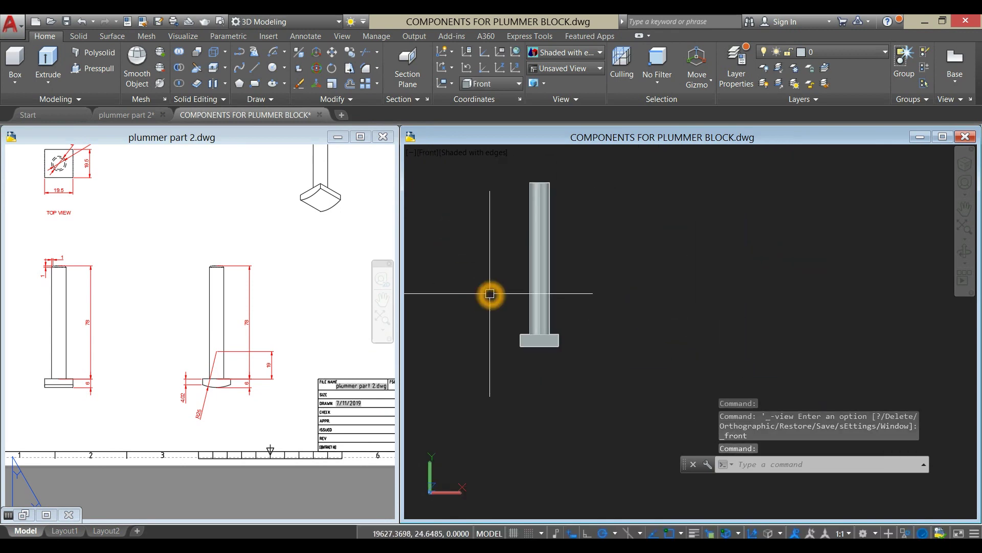
left_click(623, 338)
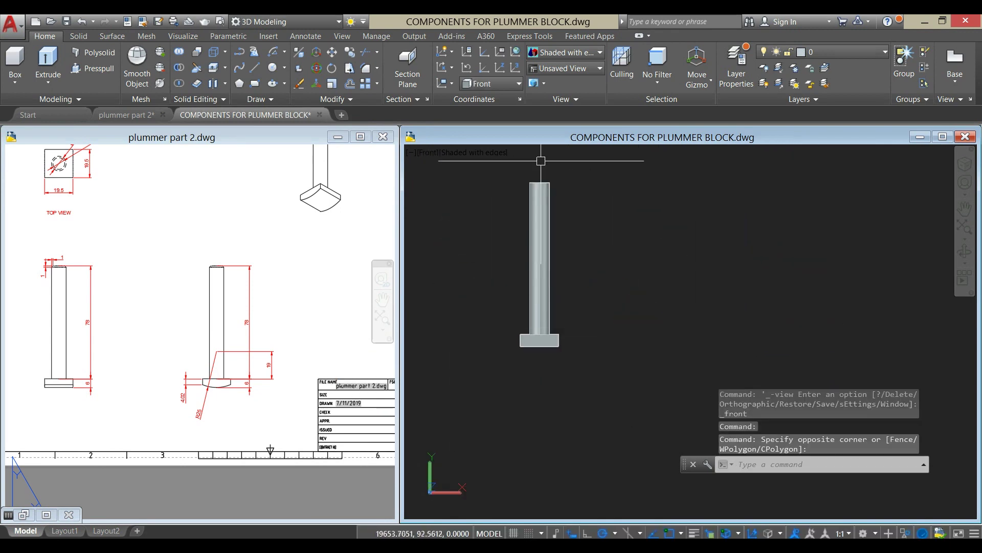
left_click(498, 153)
left_click(519, 179)
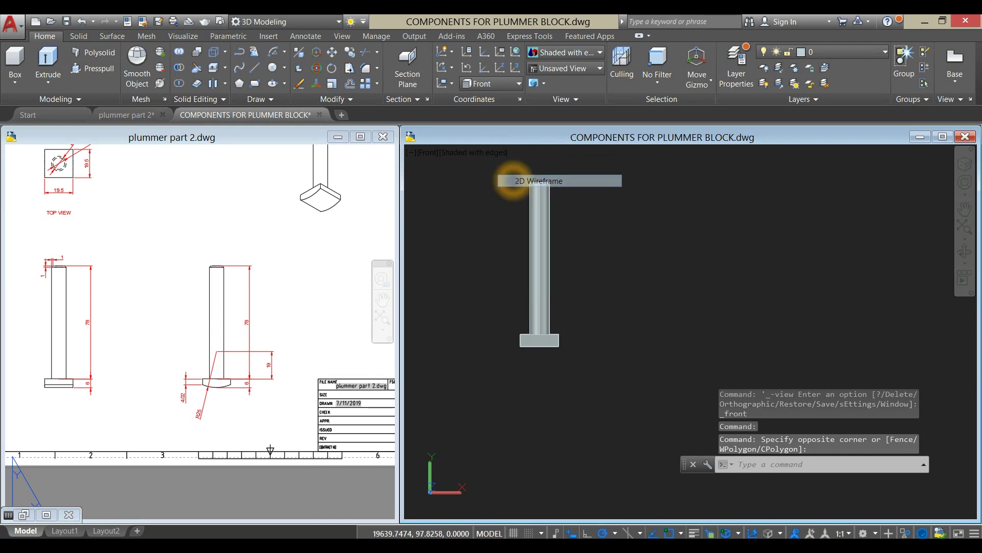
- Draw a vertical line 19 long upward from the midpoint of the bolt head's upper edge, matching the side view's arc centre
left_click(276, 395)
scroll(262, 381, "up", 2)
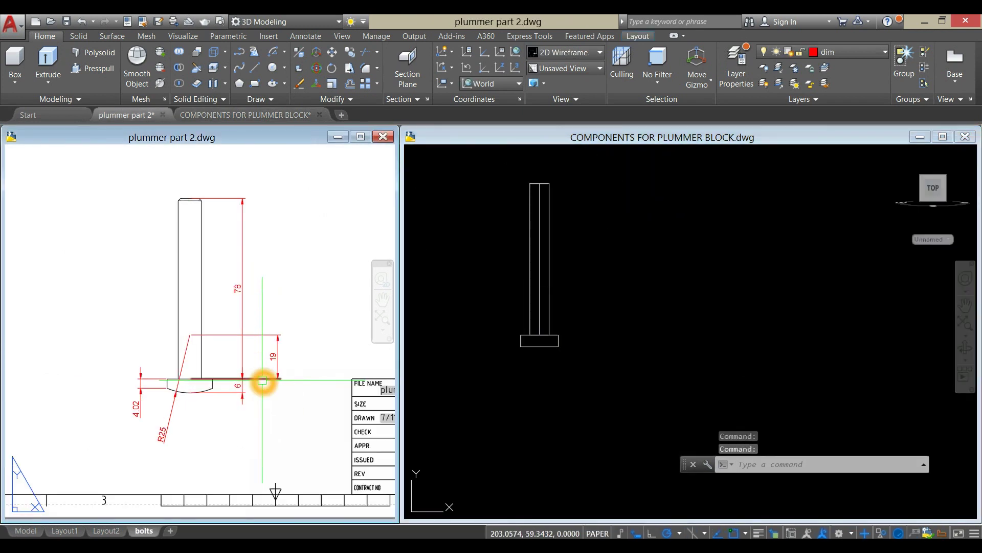
left_click(634, 318)
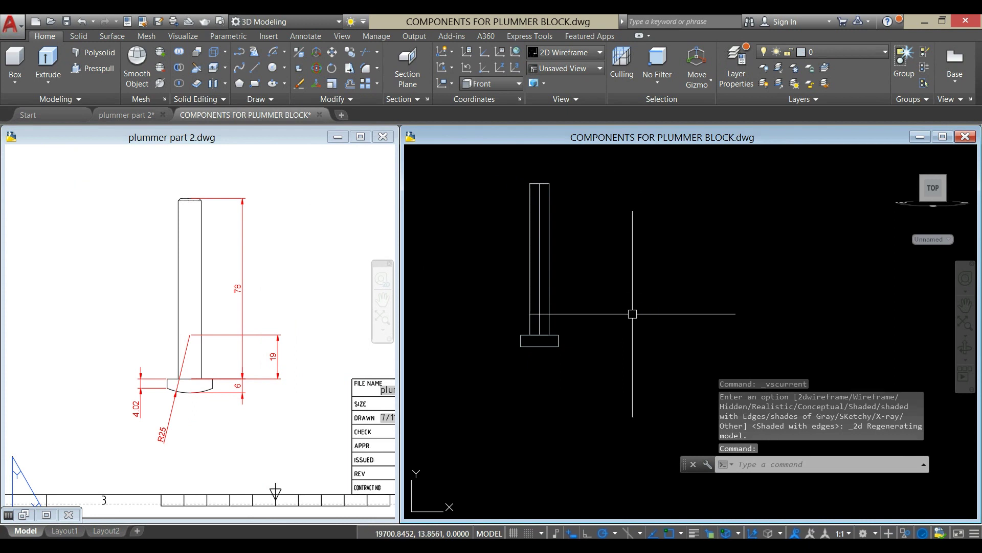
key("Return")
scroll(590, 324, "up", 2)
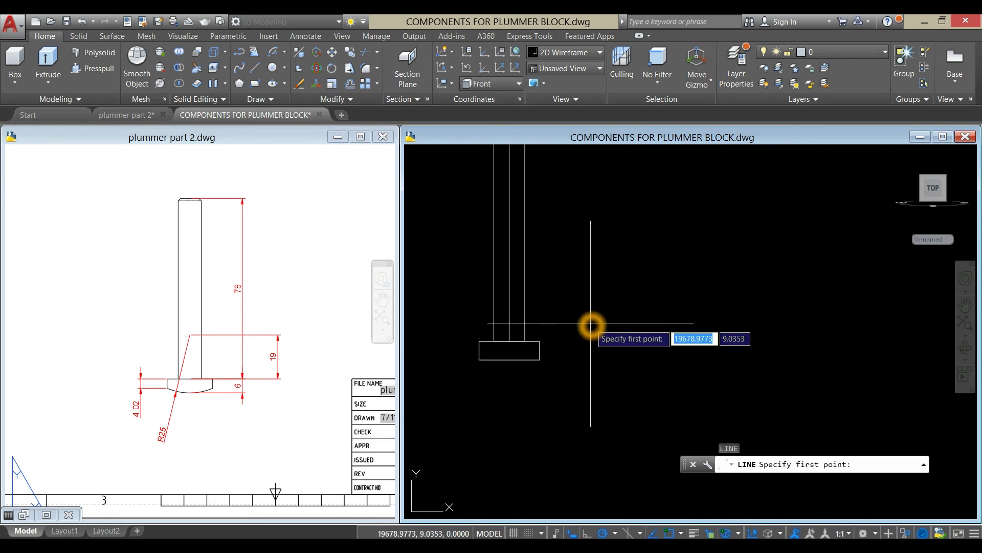
left_click(509, 341)
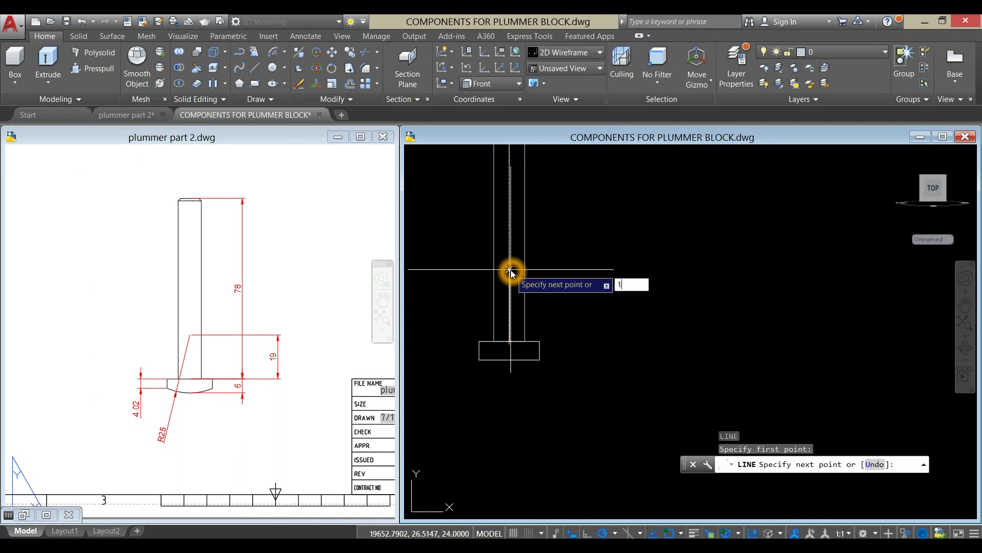
type("19")
key("Return")
right_click(577, 245)
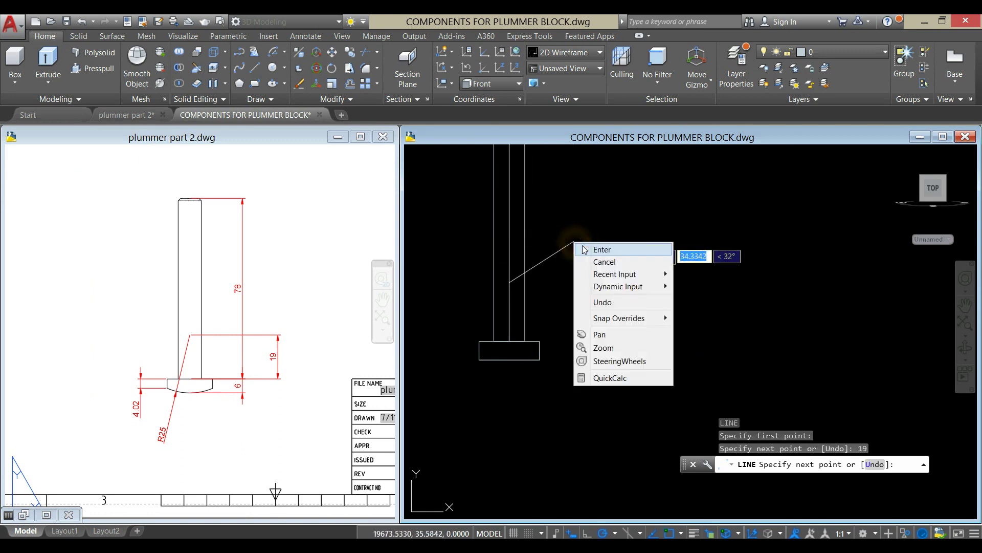
left_click(590, 249)
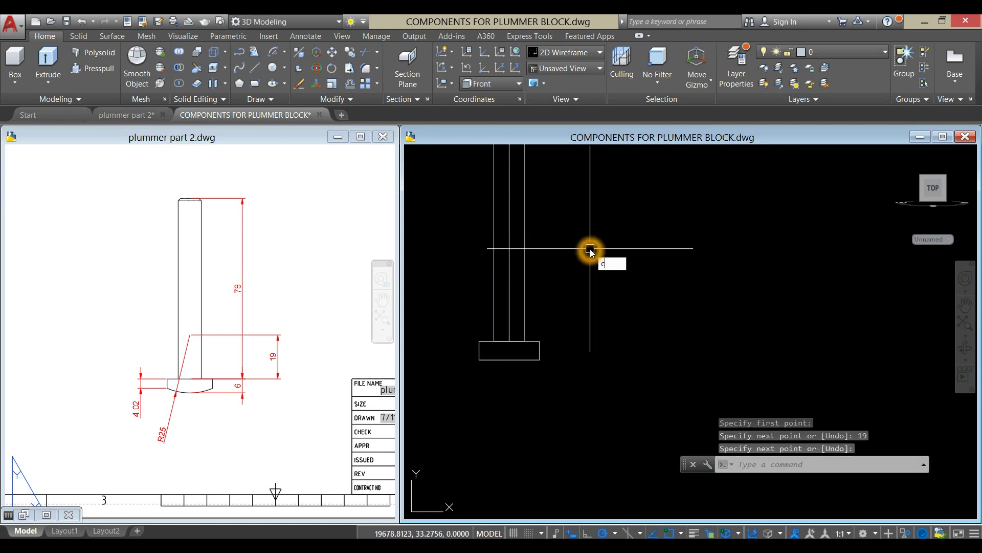
- Draw a circle of radius 25 centred on the upper end of the 19 line
key("Return")
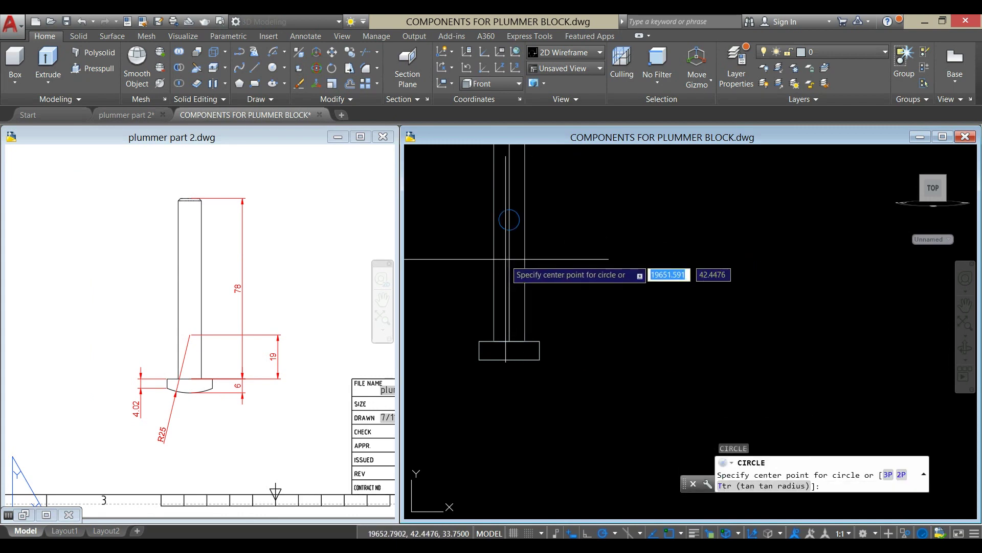
left_click(505, 272)
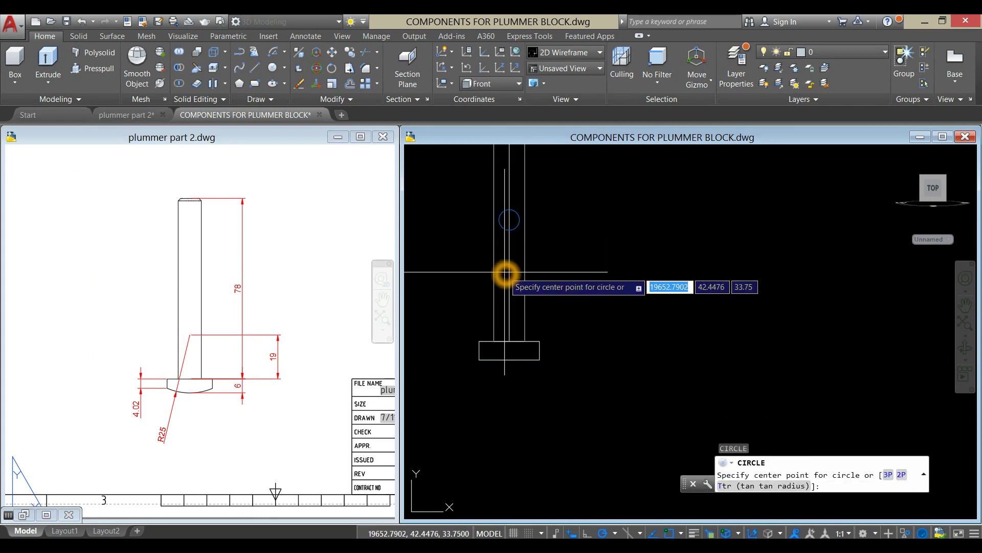
left_click(510, 284)
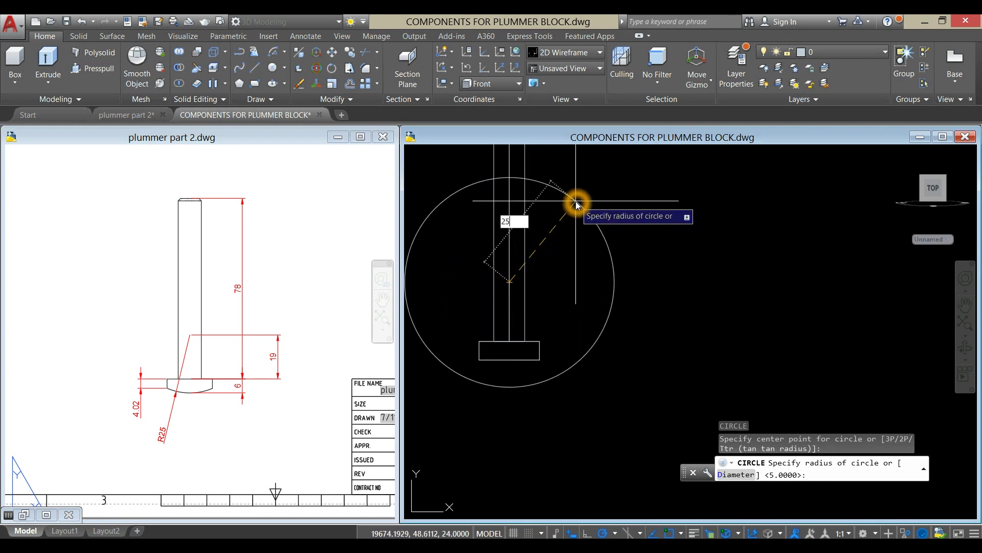
key("Return")
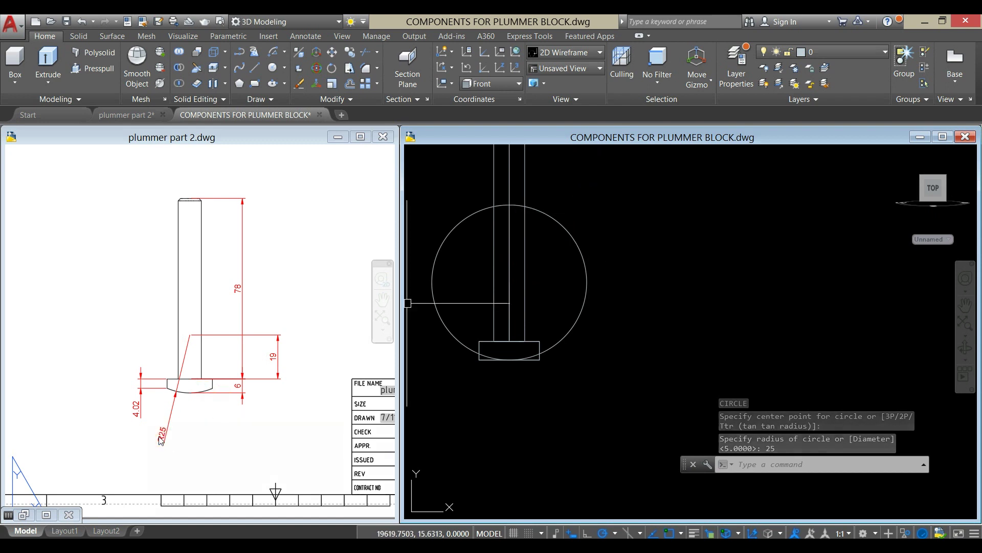
left_click(201, 335)
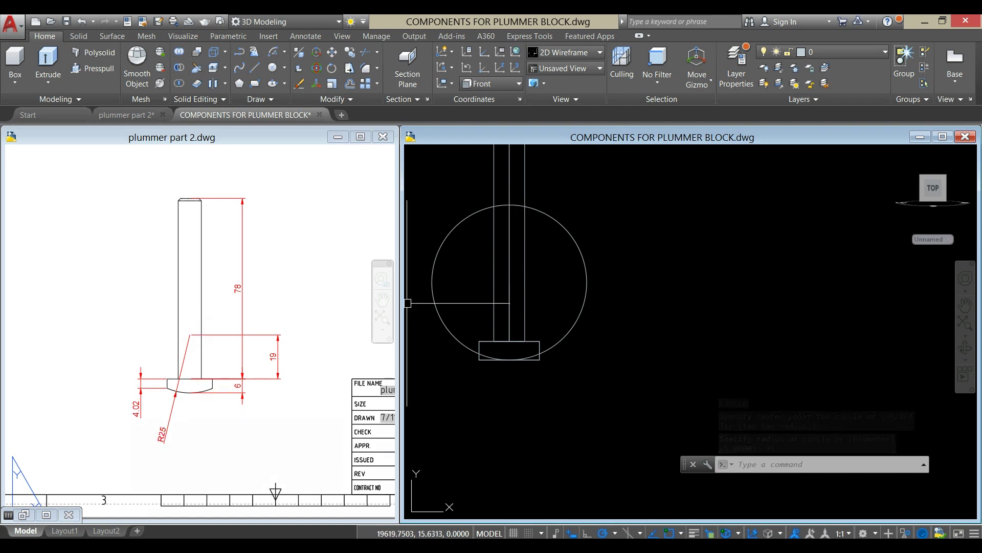
left_click(509, 397)
left_click(578, 378)
- Orbit the bolt to an oblique 3D view and set the visual style to Shaded with edges
scroll(555, 343, "down", 4)
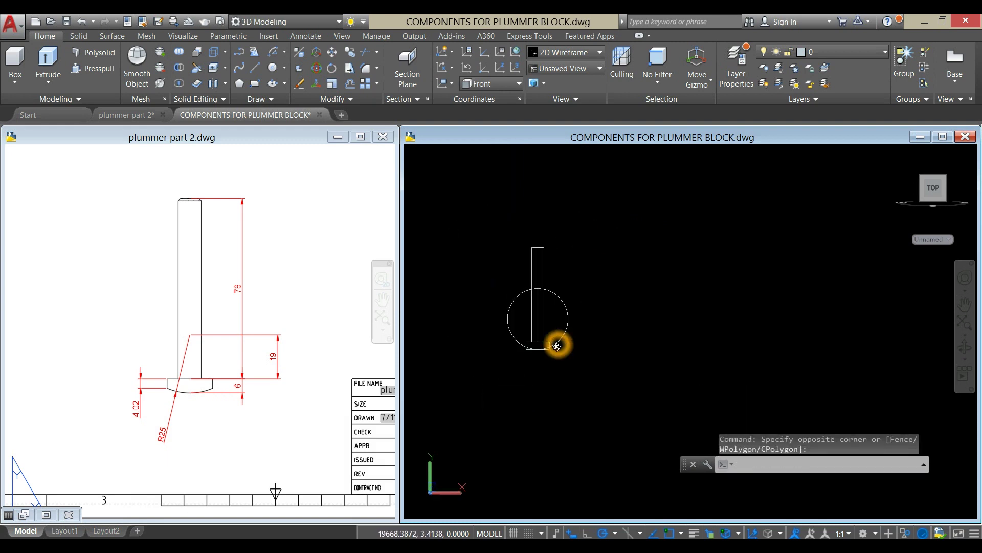
middle_click_drag(557, 345, 712, 370, "shift")
mouse_move(487, 375)
middle_mouse_down("shift")
mouse_move(545, 408)
mouse_move(491, 377)
middle_mouse_up("shift")
scroll(508, 353, "up", 5)
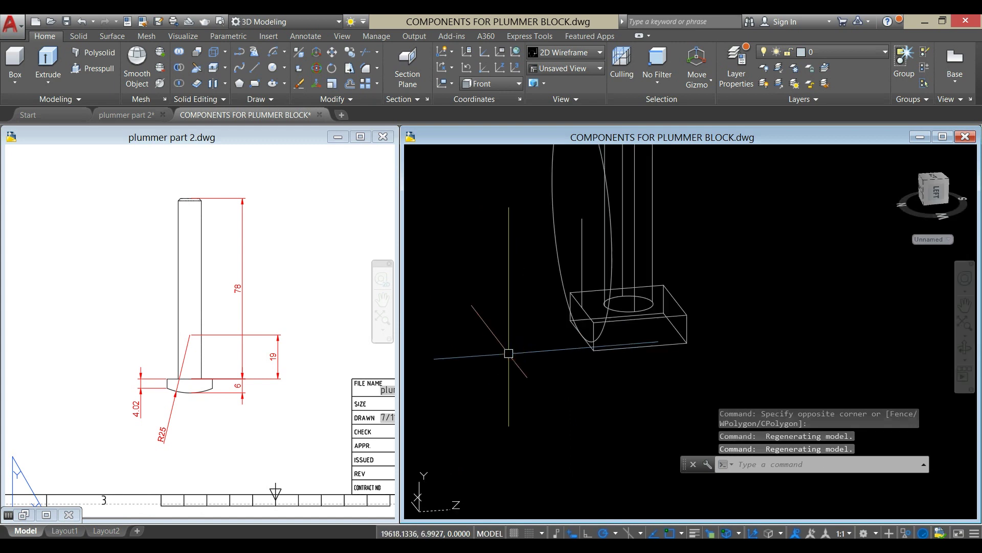
left_click(484, 155)
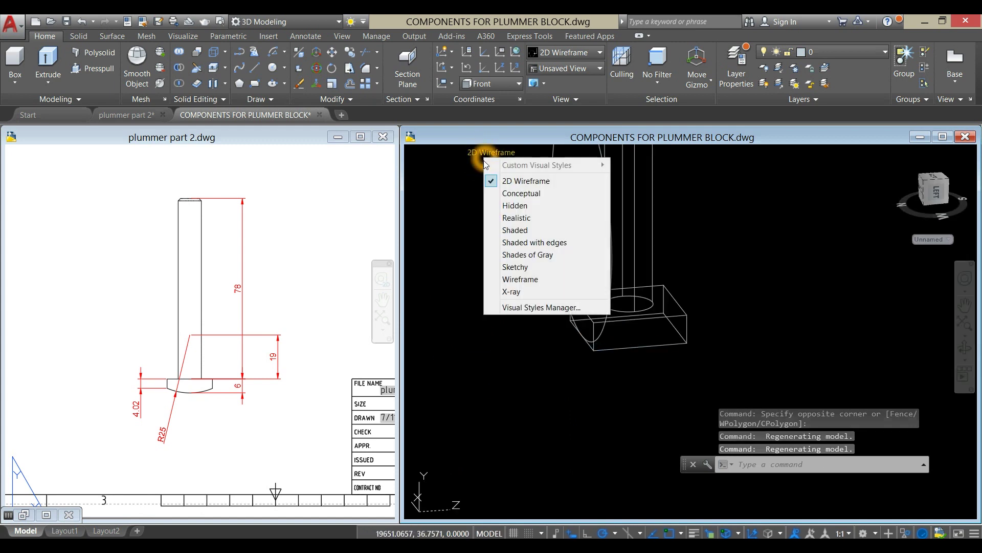
left_click(539, 242)
middle_click_drag(473, 308, 657, 313, "shift")
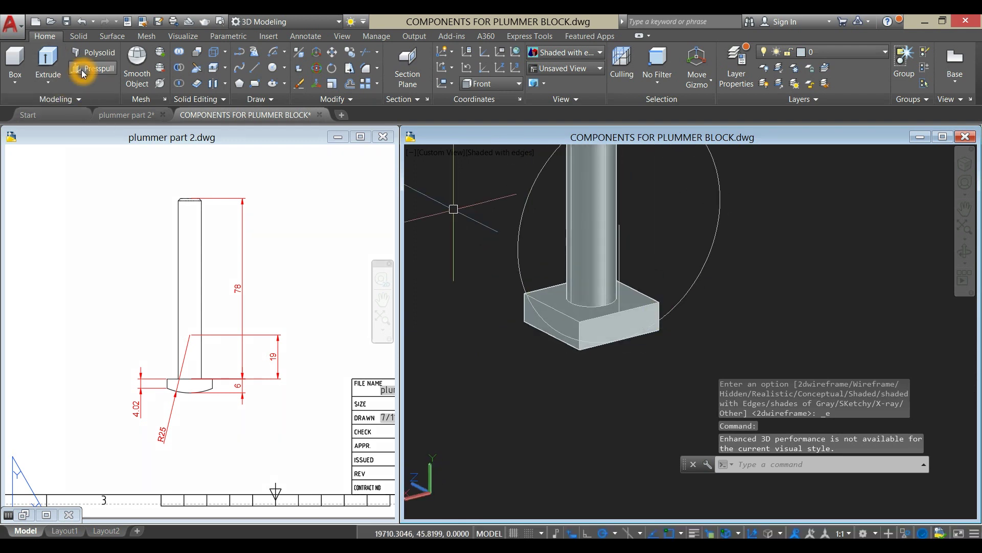
- Presspull the first corner area below the R25 arc through the bolt head to cut it away
left_click(82, 69)
scroll(587, 394, "up", 3)
scroll(600, 387, "up", 3)
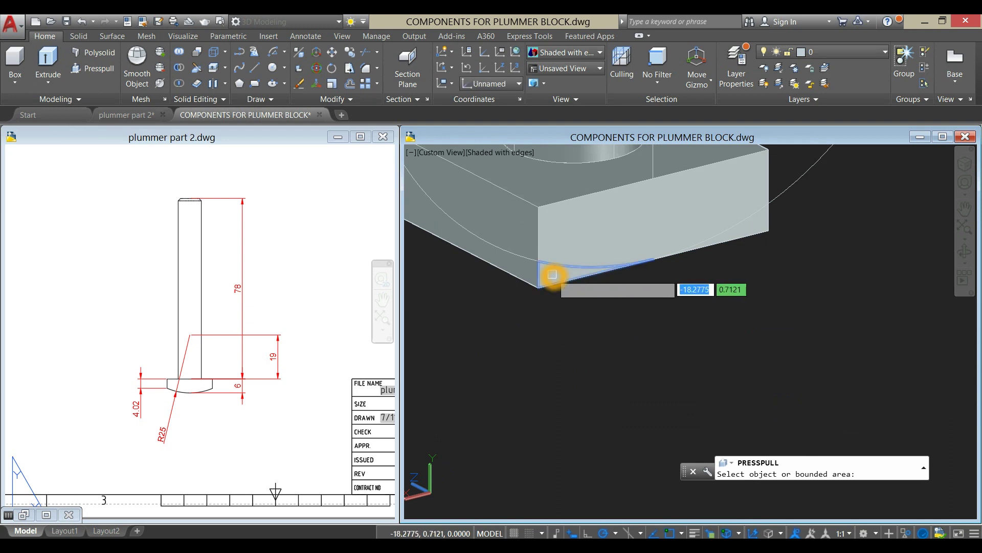
left_click(552, 274)
middle_click_drag(652, 220, 612, 196, "shift")
left_click_drag(563, 330, 461, 267)
- Presspull the opposite corner area outside the R25 arc through the head, completing its rounded underside
scroll(719, 285, "up", 5)
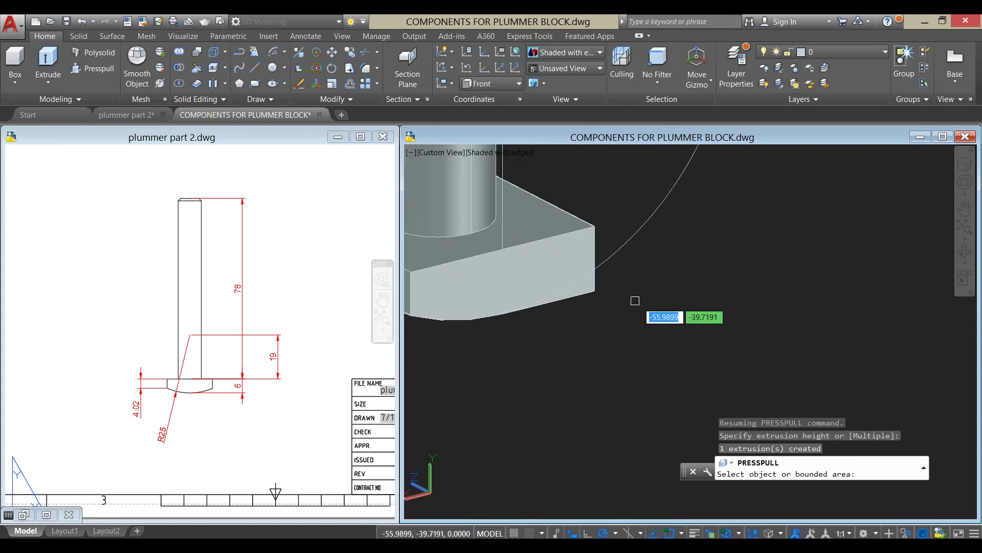
left_click(588, 285)
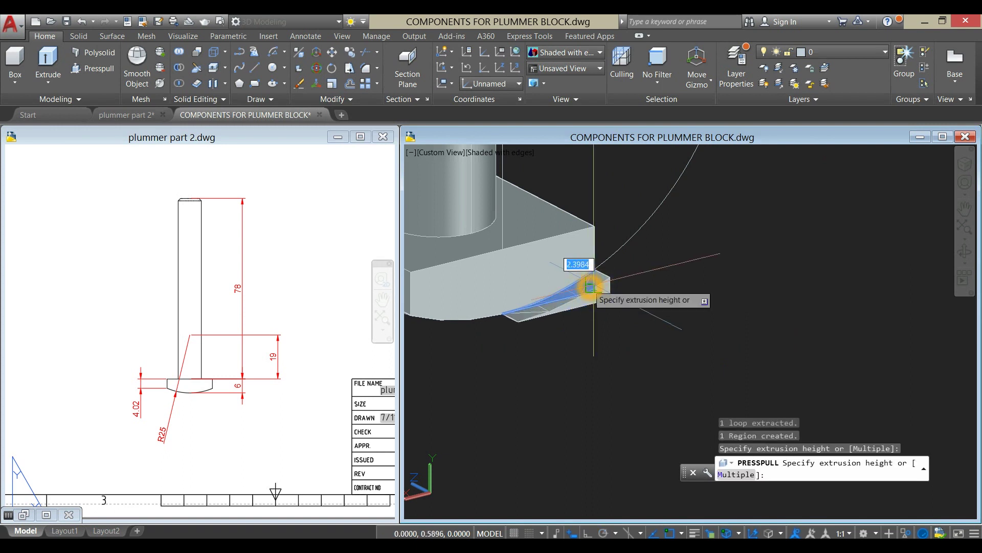
scroll(588, 285, "down", 5)
left_click_drag(521, 240, 460, 201)
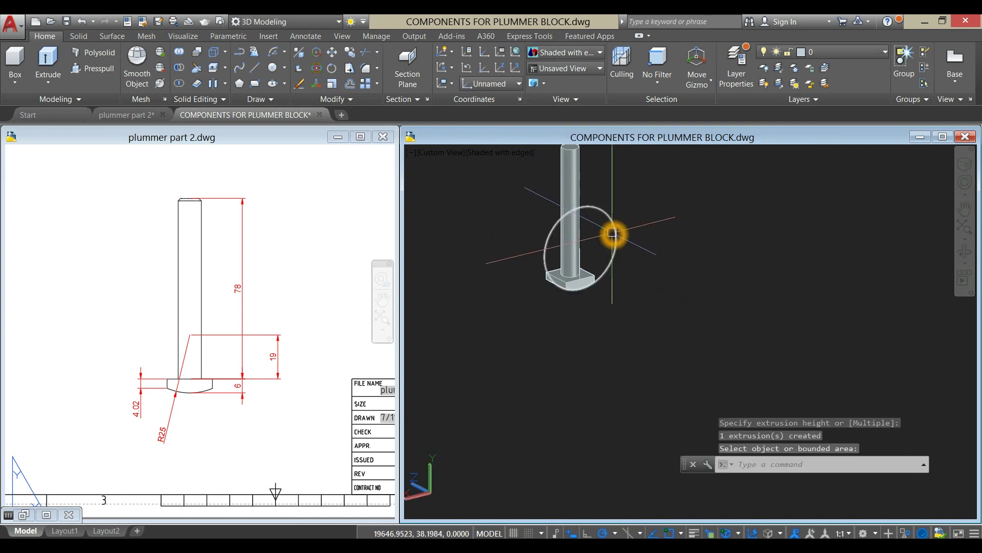
- Delete the R25 construction circle around the bolt
left_click(615, 233)
key("Delete")
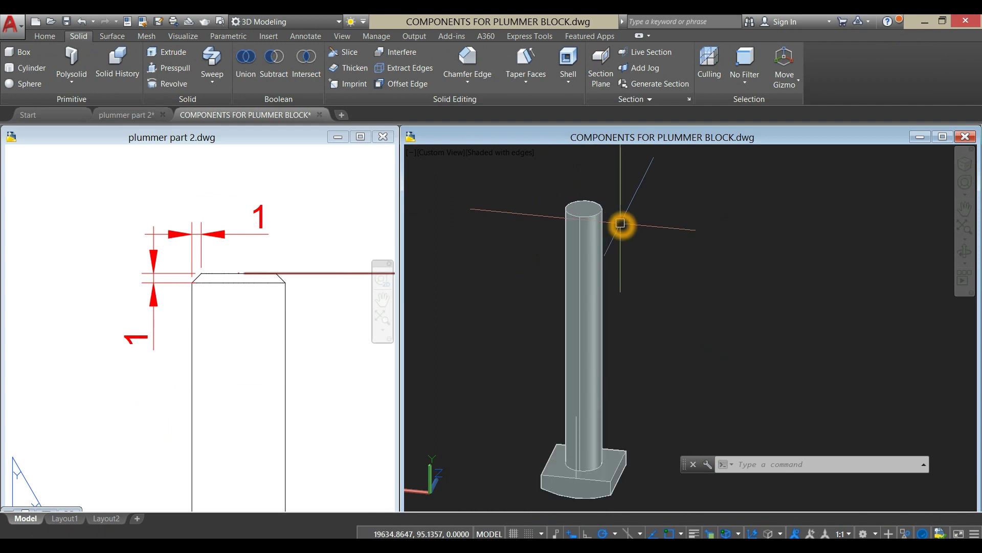
- Chamfer the circular edge at the free end of the bolt shank with both distances set to 1
scroll(623, 222, "up", 3)
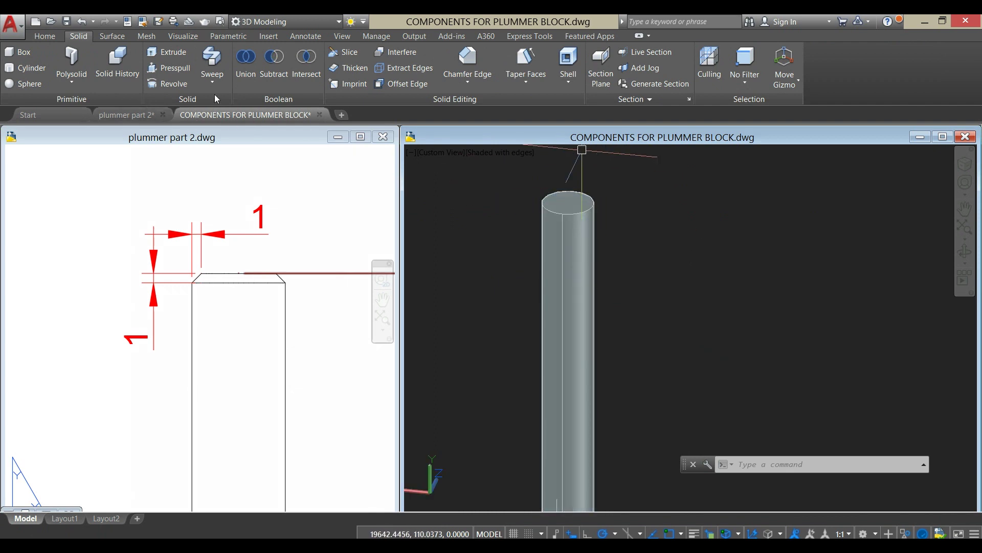
left_click(465, 56)
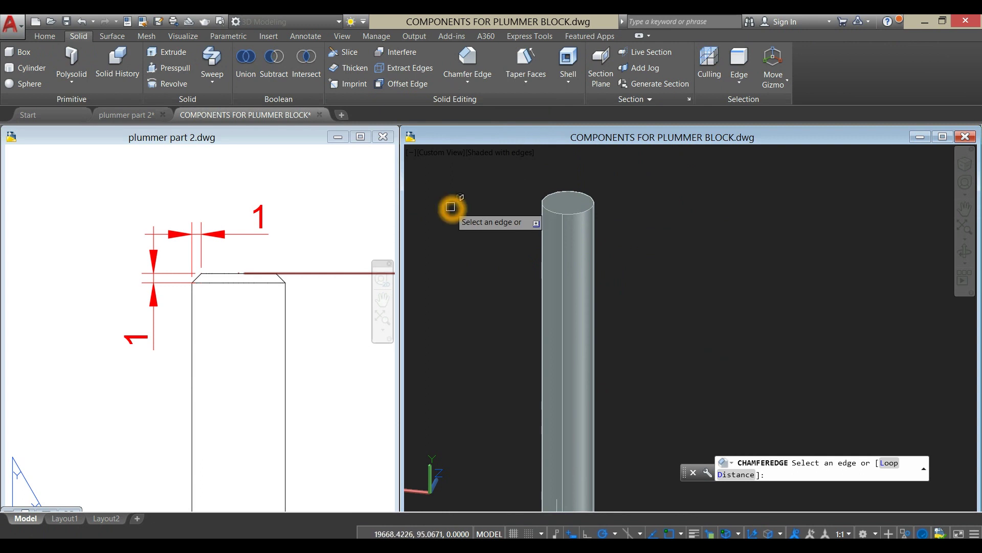
left_click(733, 475)
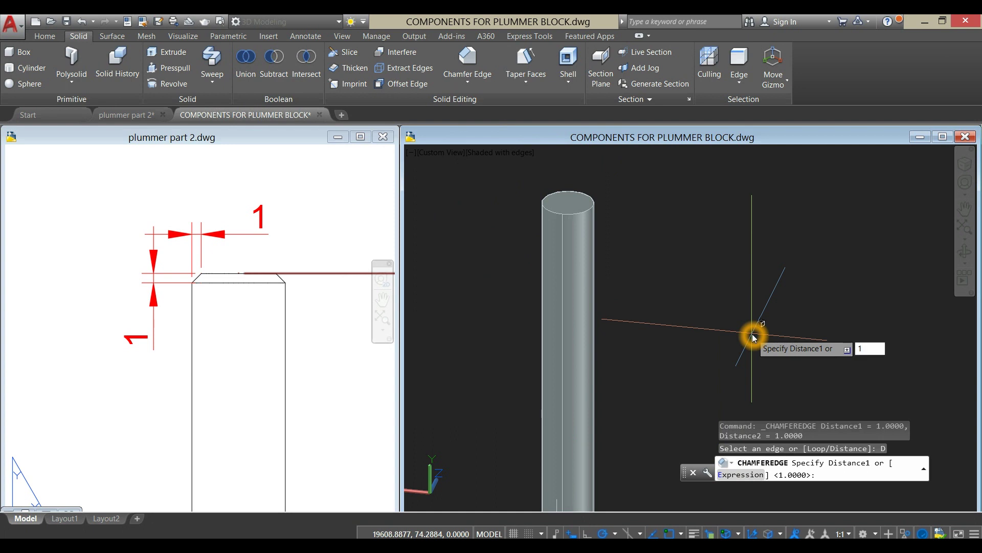
key("Return")
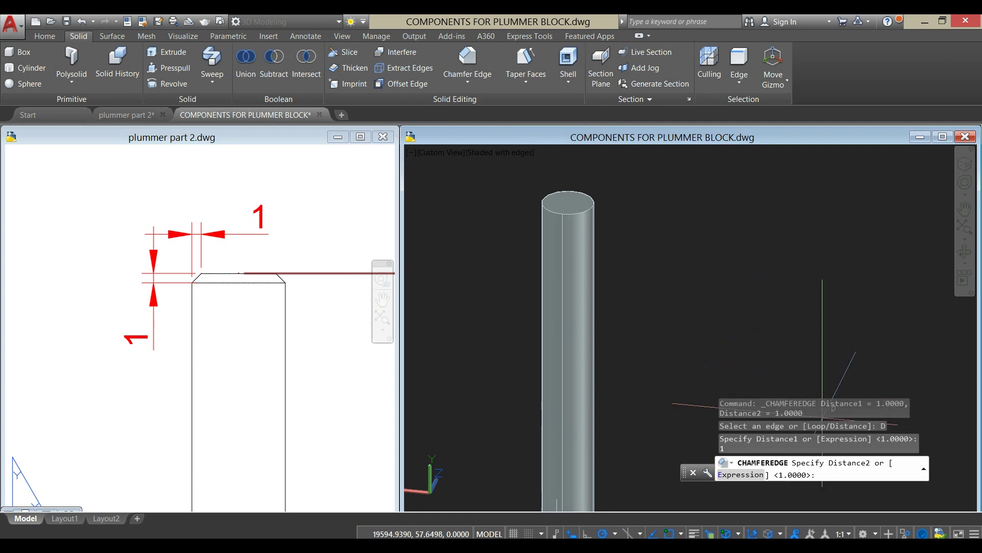
left_click(780, 339)
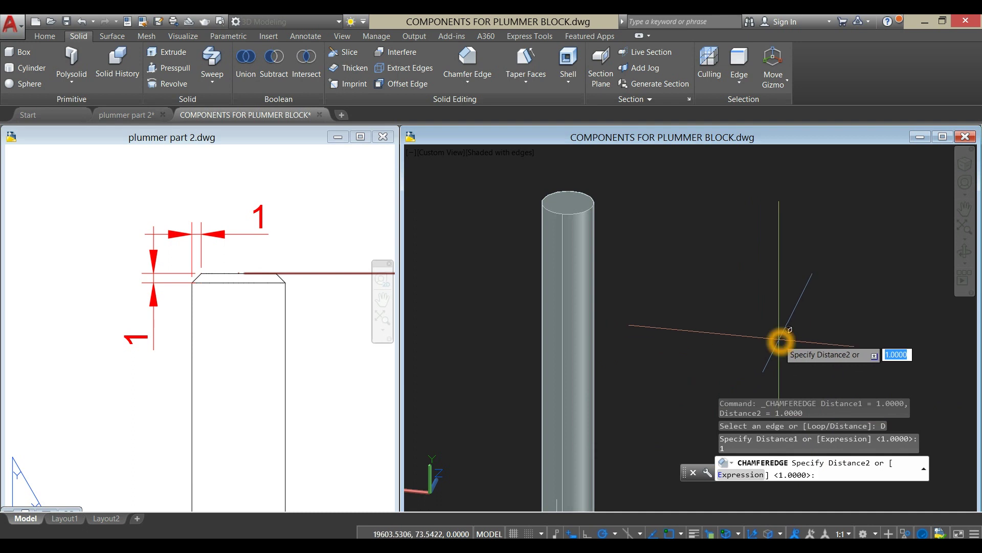
key("Return")
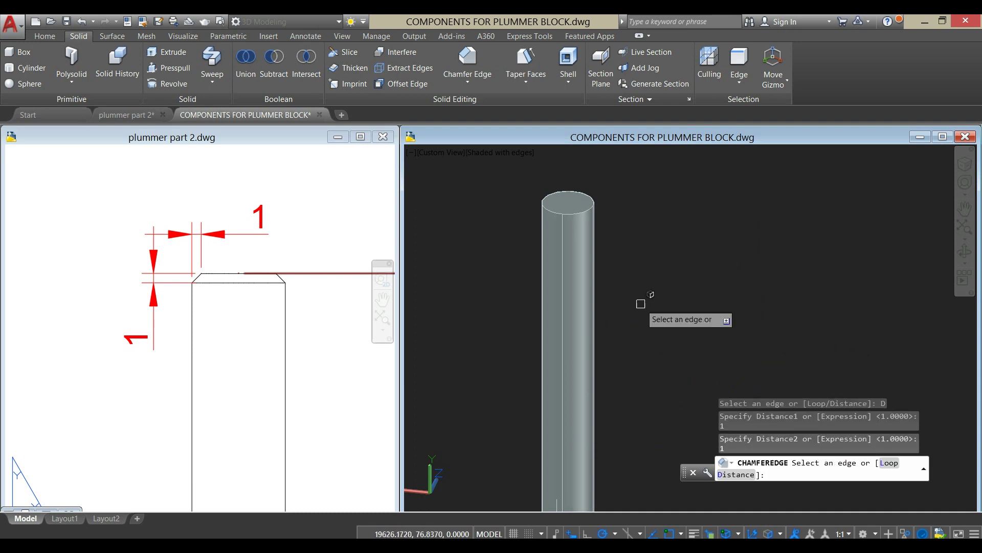
left_click(582, 214)
right_click(628, 183)
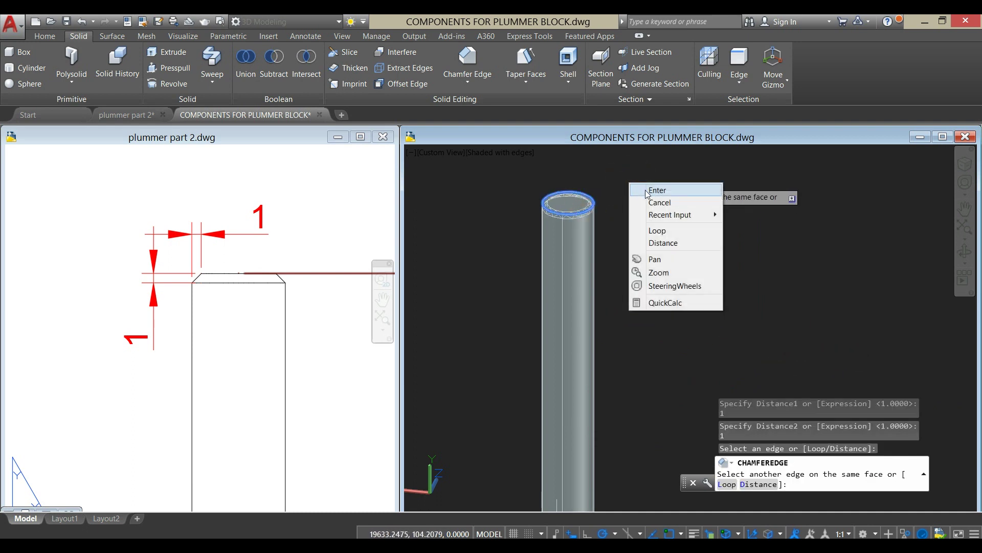
left_click(647, 191)
right_click(647, 193)
left_click(674, 200)
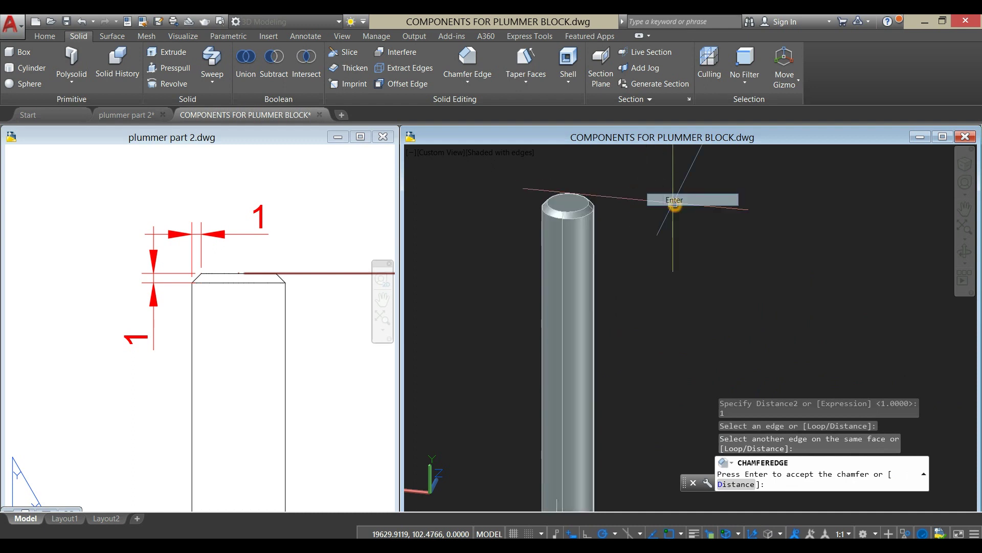
- Union the bolt's cylindrical shank with its square head into one solid
scroll(665, 219, "down", 5)
middle_click_drag(632, 323, 672, 342, "shift")
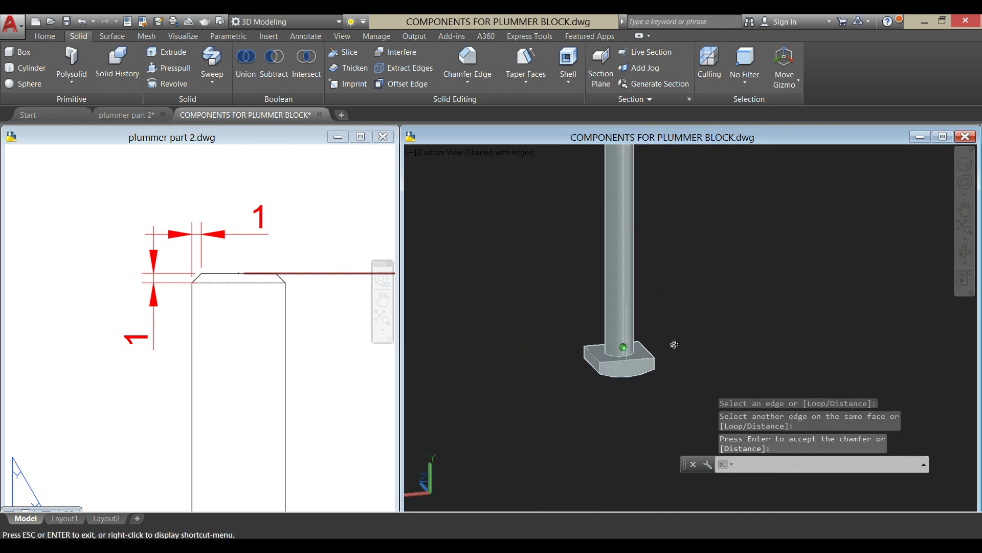
right_click(673, 343)
left_click(242, 65)
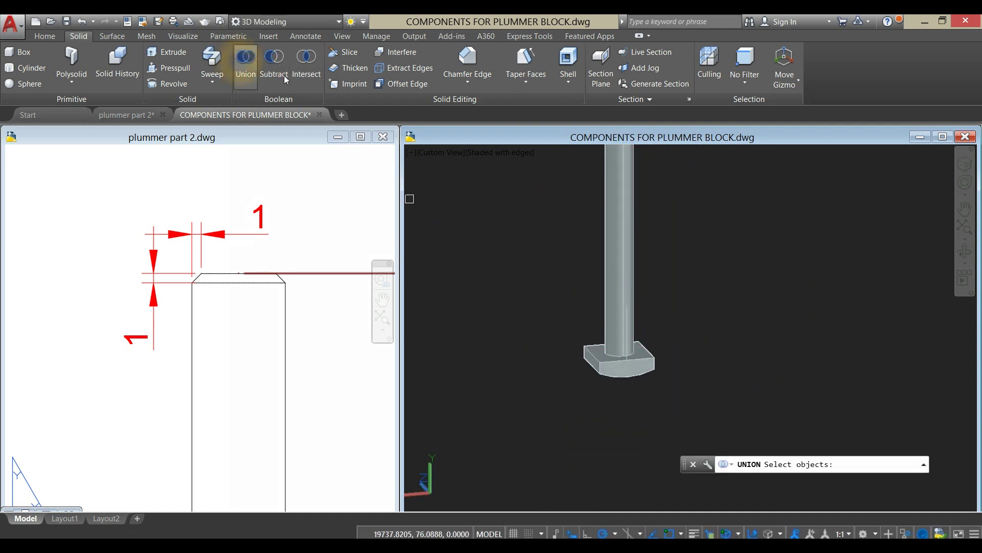
scroll(725, 259, "up", 2)
left_click(591, 273)
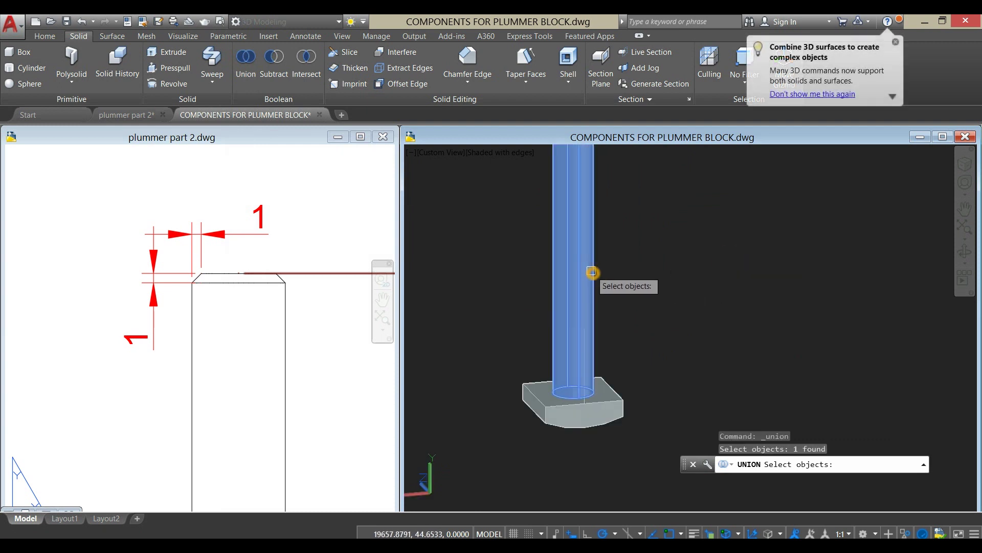
left_click(594, 406)
right_click(649, 302)
- Compare the bolt solid with the views on the bolts layout of plummer part 2.dwg
scroll(649, 302, "down", 3)
middle_click_drag(650, 302, 588, 327, "shift")
left_click(271, 413)
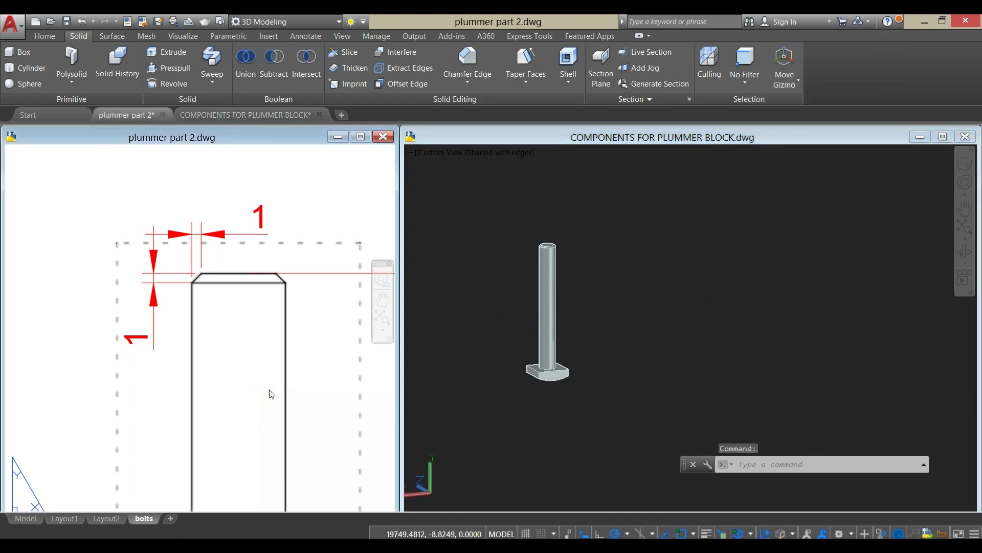
scroll(266, 379, "down", 5)
middle_click_drag(269, 379, 74, 341)
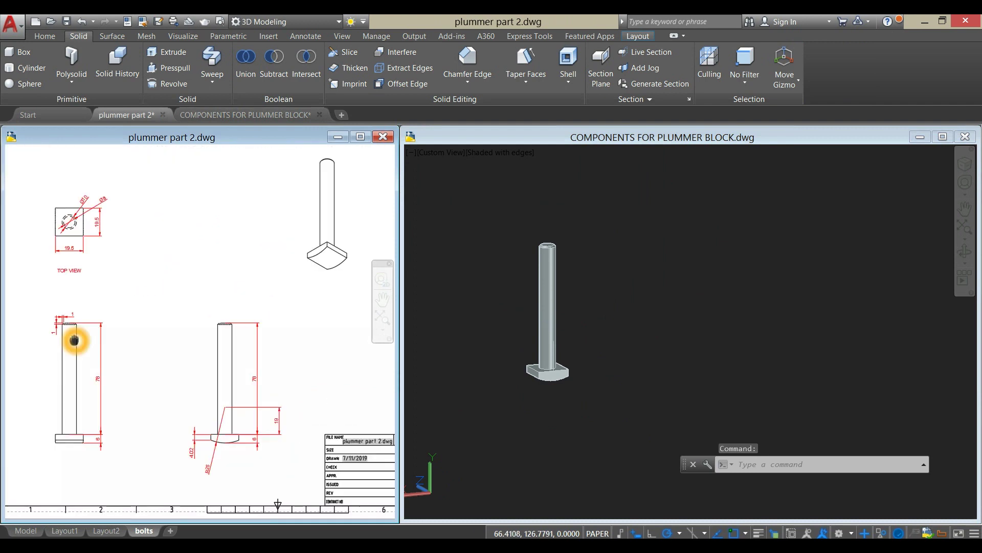
left_click(598, 333)
scroll(571, 346, "up", 3)
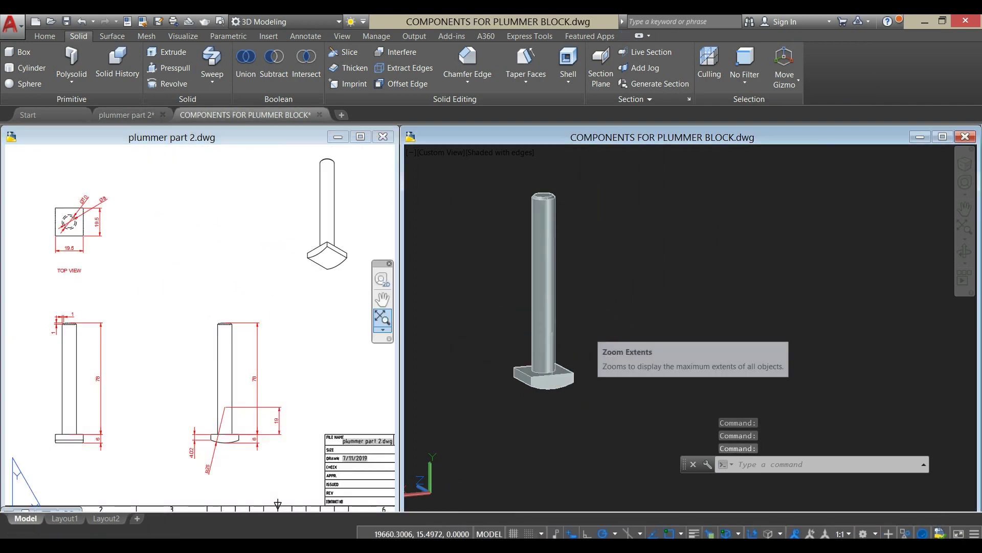
middle_click_drag(570, 346, 574, 376)
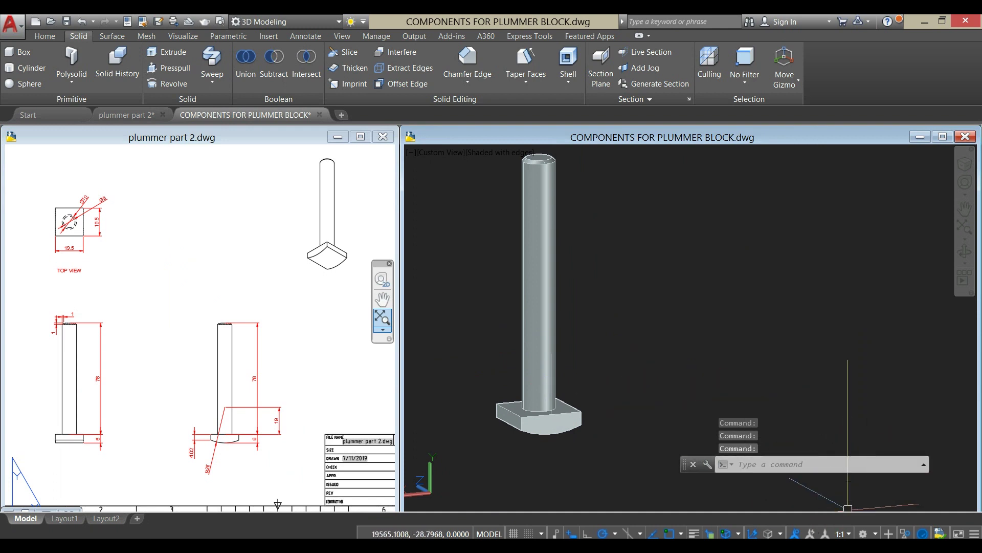
- Bring up the NUT layout of plummer block assembly.dwg and examine the radii in the nut's hexagonal view
right_click(532, 543)
left_click(548, 503)
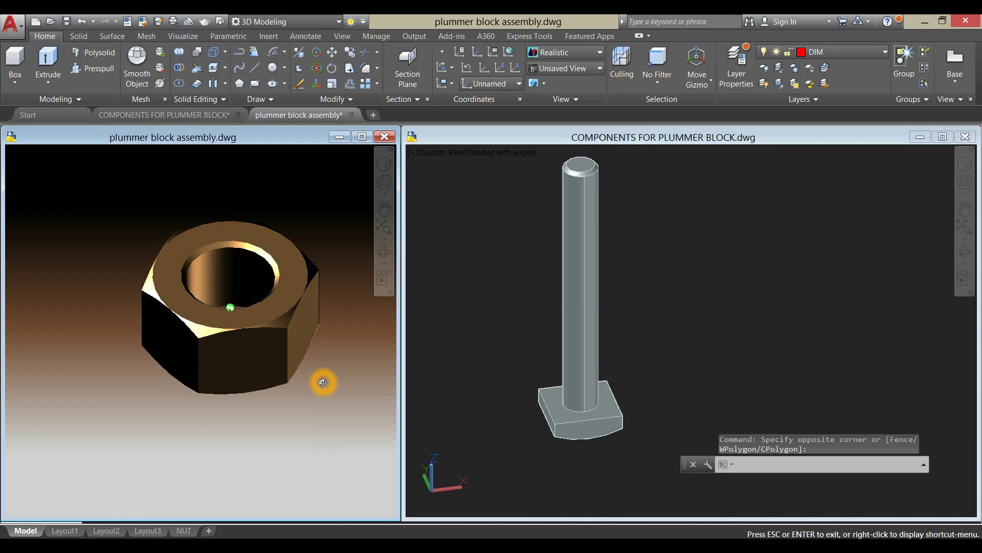
left_click_drag(322, 380, 318, 366)
key("Escape")
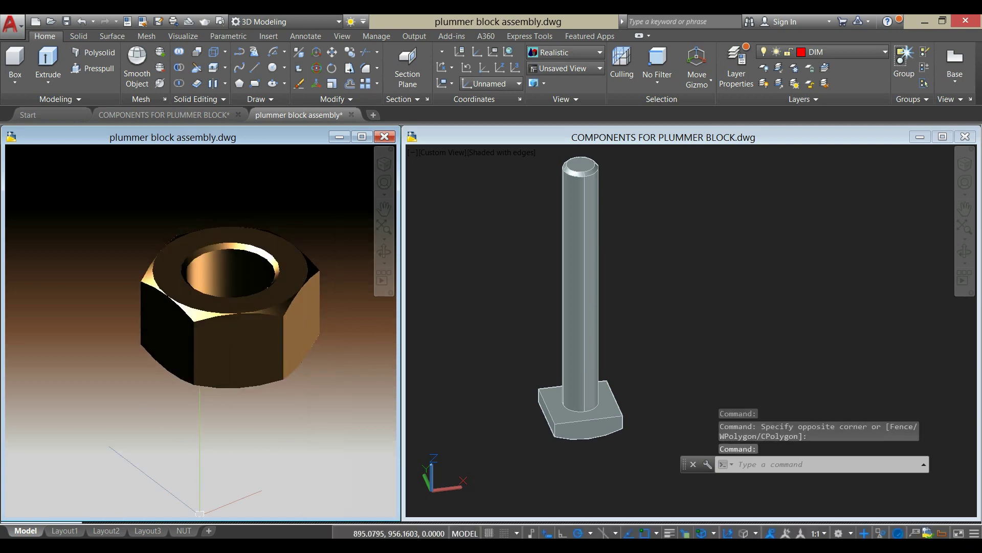
left_click(189, 530)
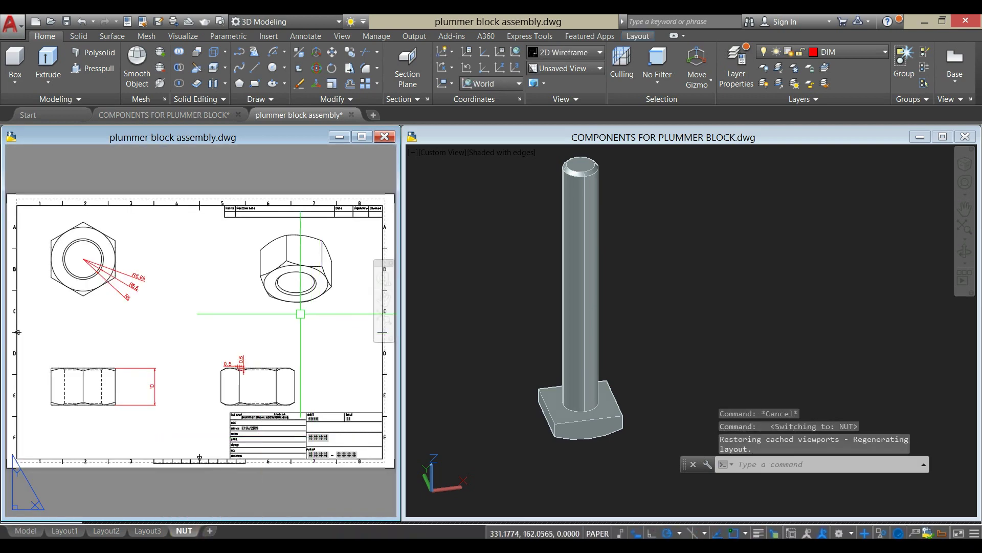
middle_click_drag(156, 301, 314, 327)
scroll(271, 275, "up", 6)
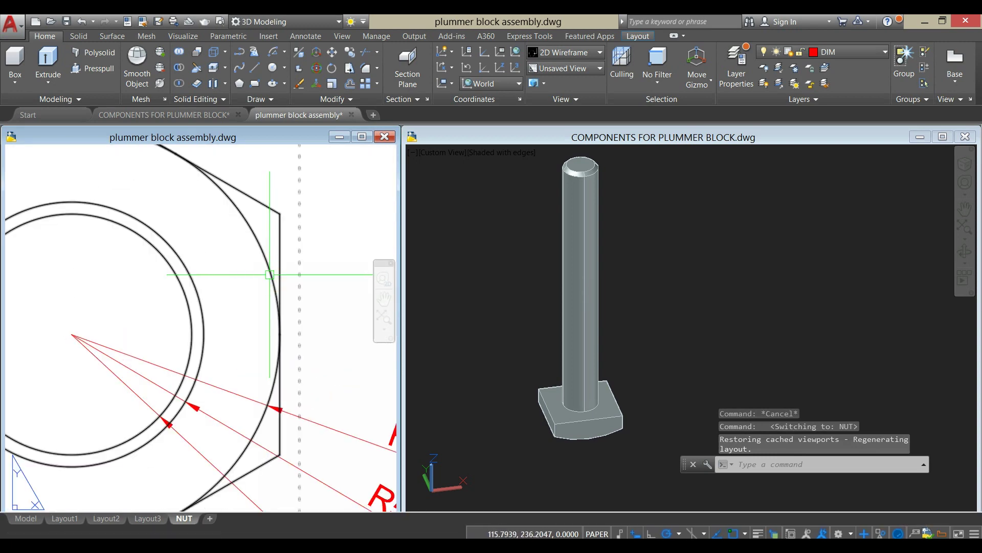
scroll(270, 265, "down", 4)
- Return to COMPONENTS FOR PLUMMER BLOCK.dwg and set its view to Top, centred on the bolt
left_click(469, 269)
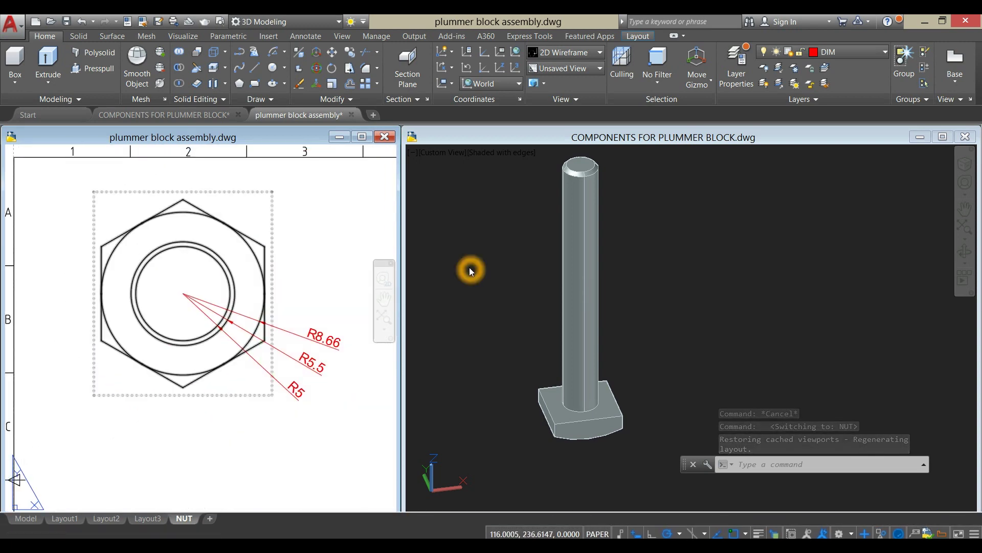
left_click(432, 154)
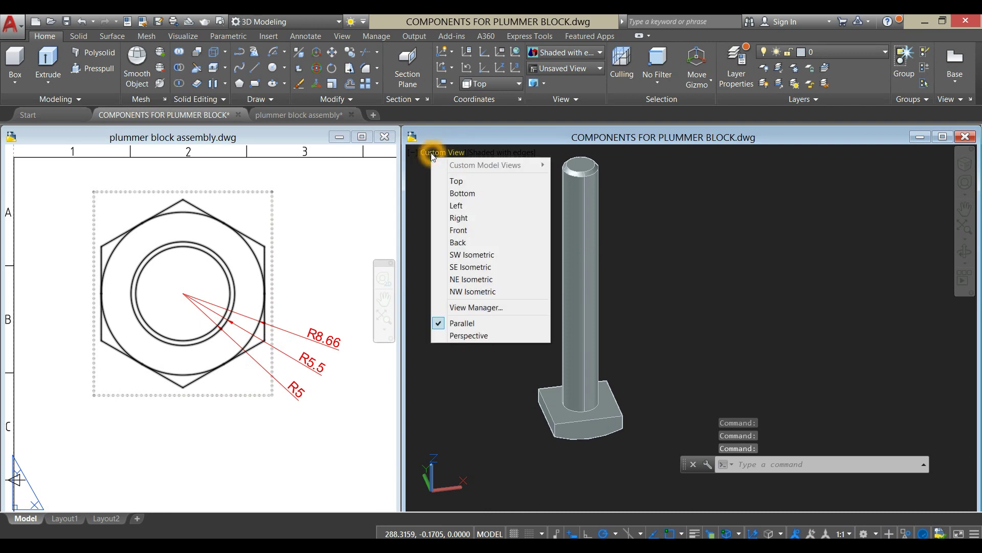
left_click(461, 182)
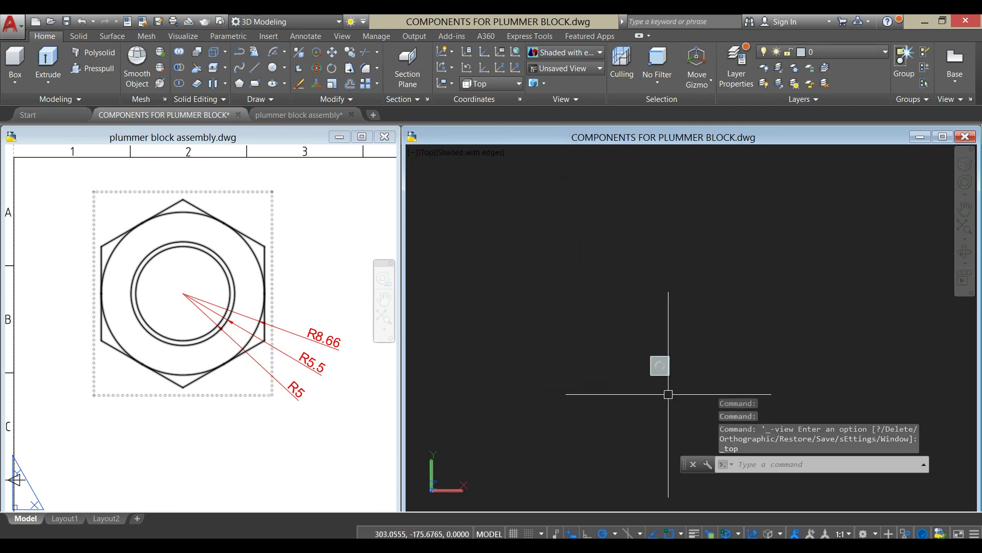
scroll(665, 395, "up", 3)
left_click_drag(665, 396, 531, 430)
key("Escape")
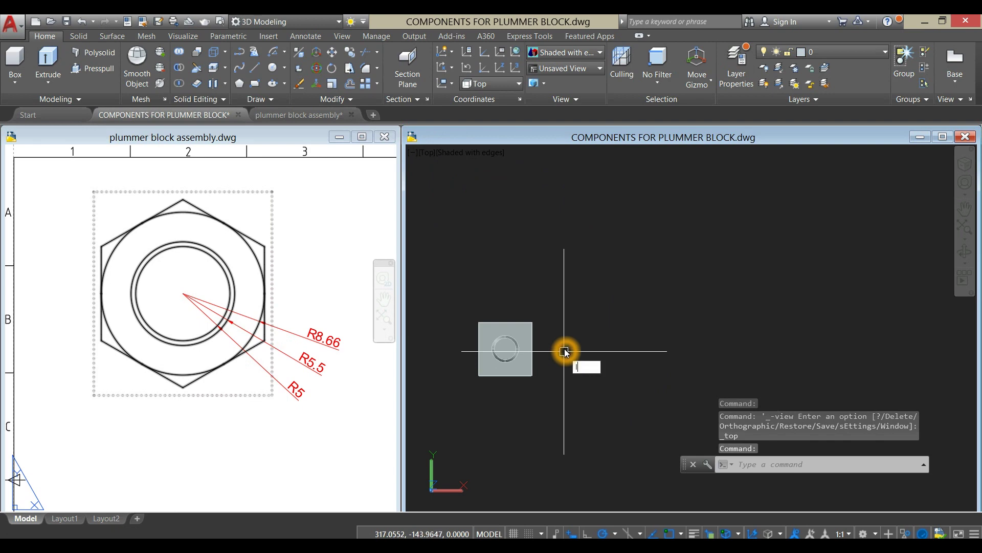
- Draw a horizontal line running right from the lower right corner of the square bolt head
type("l")
key("Return")
scroll(537, 394, "up", 3)
left_click(537, 357)
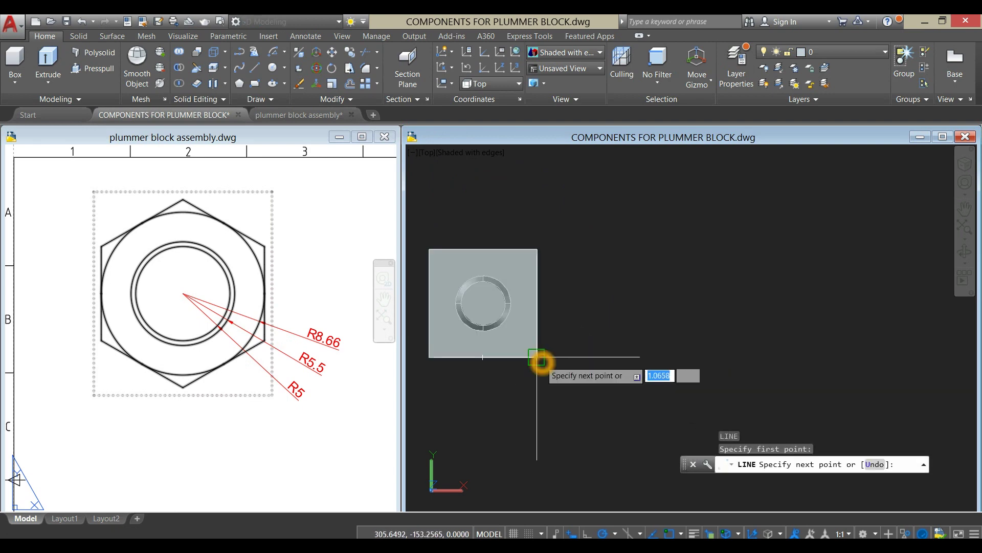
left_click(714, 357)
right_click(713, 276)
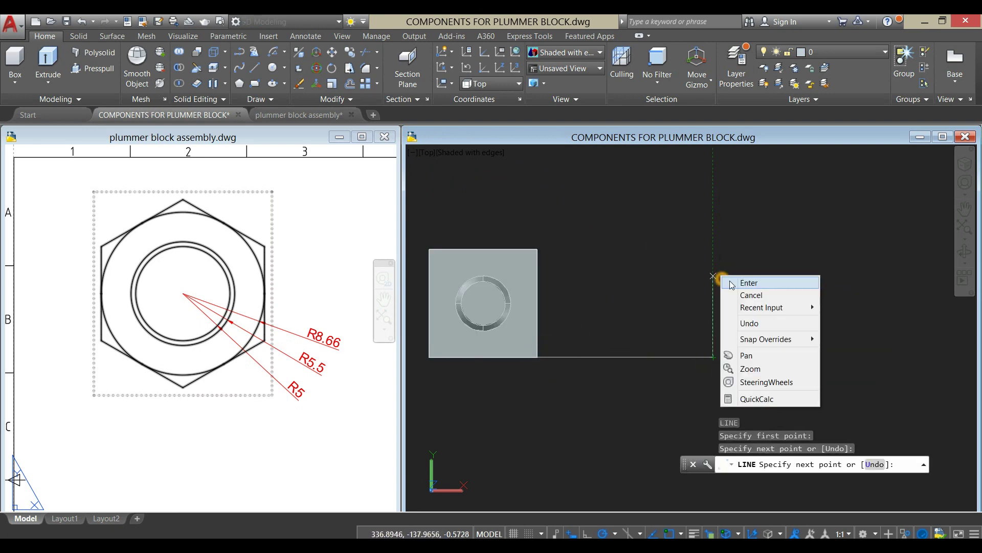
left_click(731, 284)
- Hide the bolt solid, leaving the horizontal line on display
left_click(538, 281)
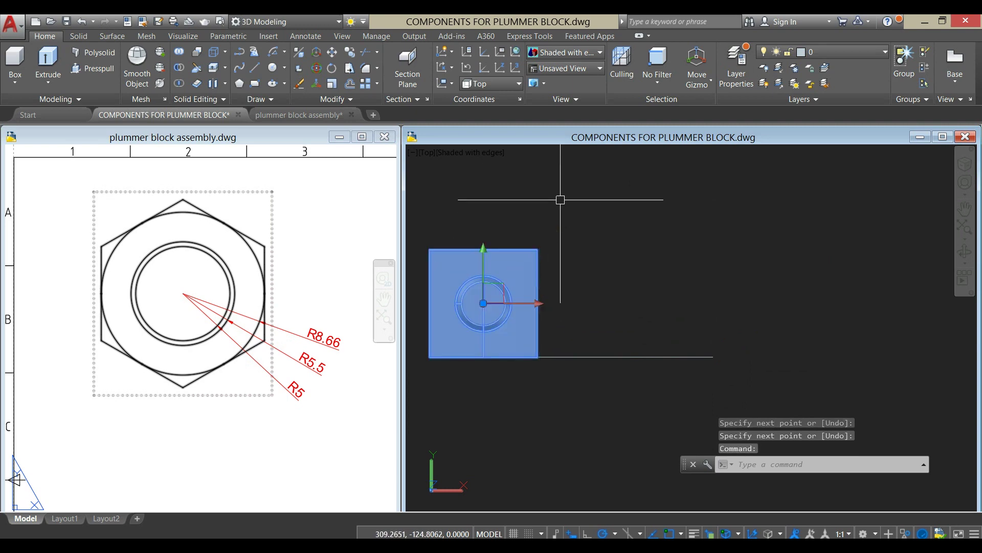
right_click(539, 193)
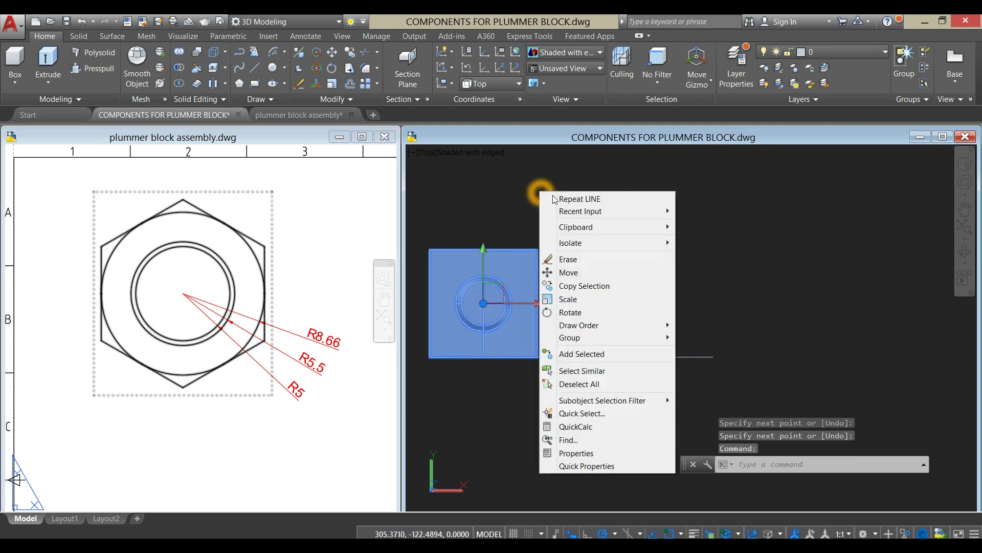
mouse_move(577, 244)
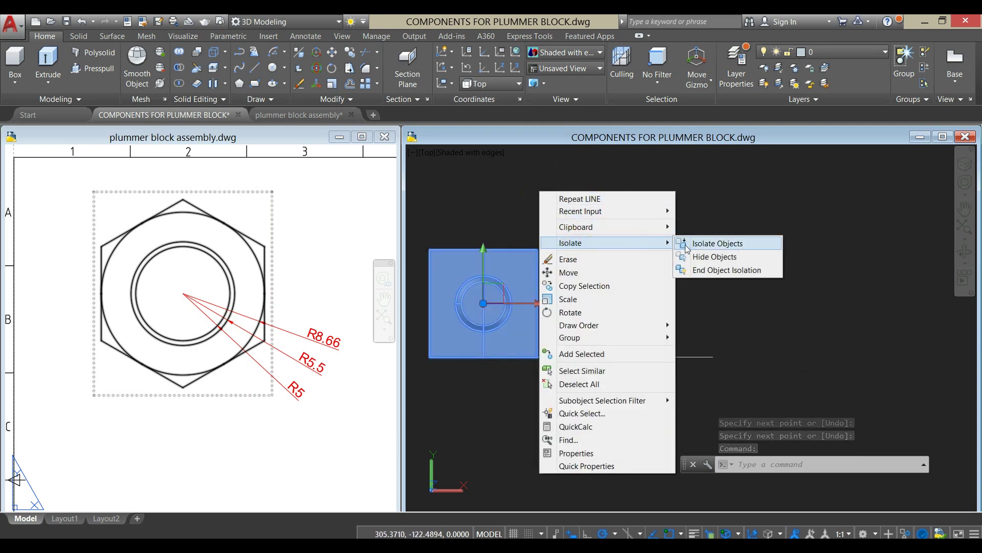
left_click(702, 257)
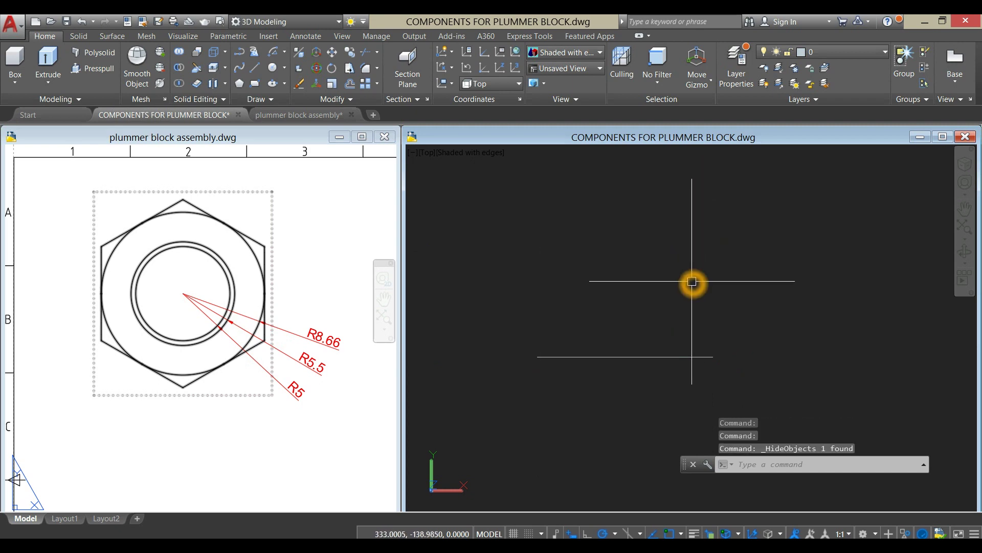
- Draw a circle of radius 8.66 centred on the right end of the horizontal line
type("c")
key("Return")
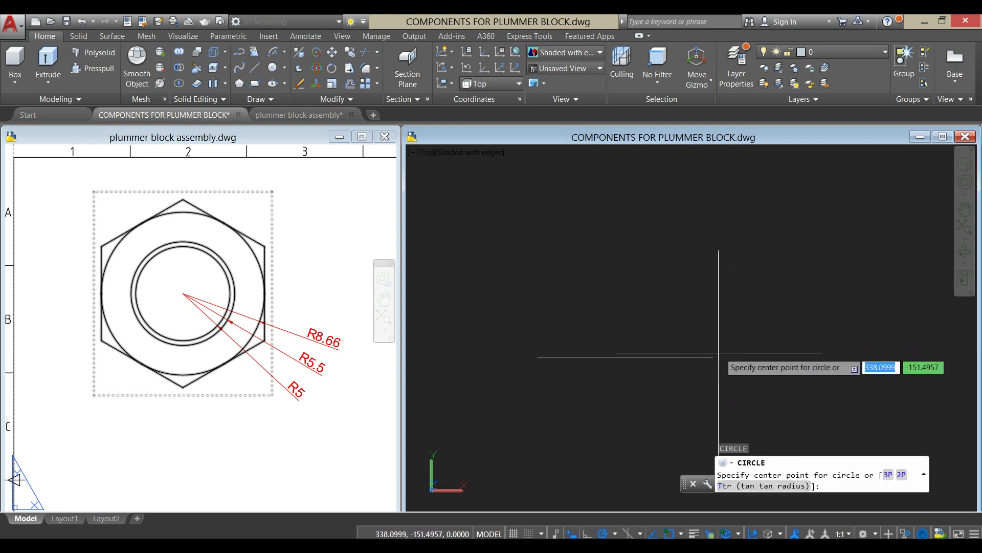
left_click(712, 357)
mouse_move(734, 301)
middle_mouse_down()
mouse_move(660, 254)
mouse_move(643, 258)
middle_mouse_up()
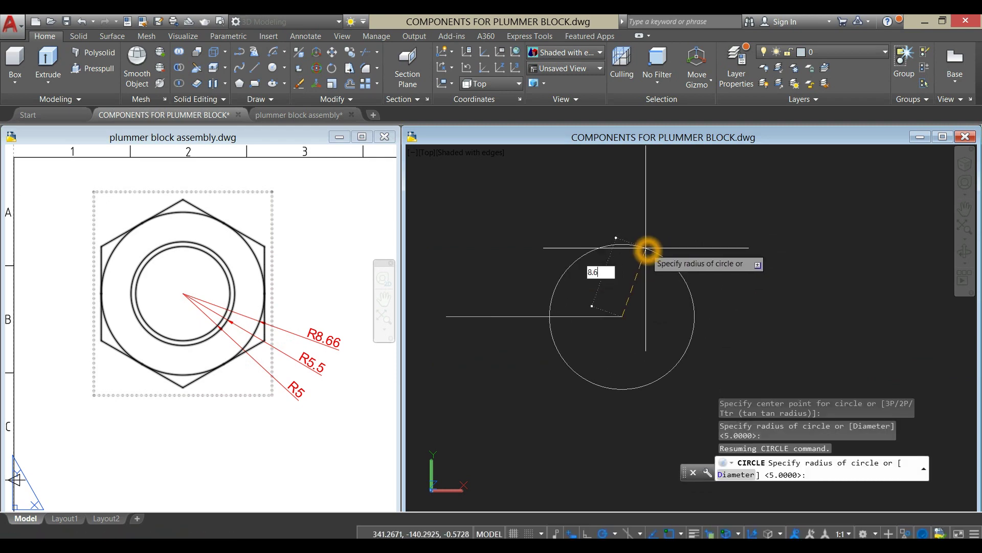
key("Return")
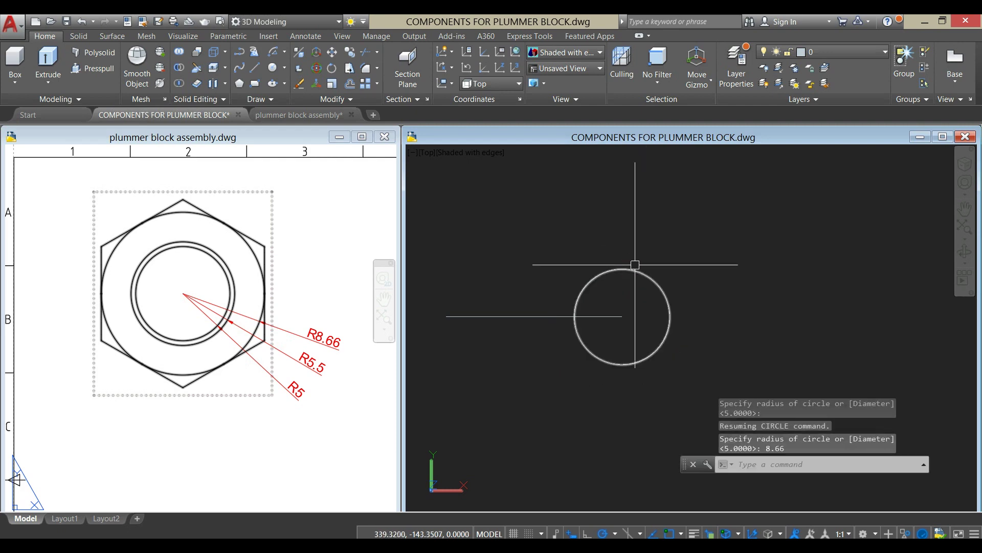
- Draw a circle of radius 5.5 concentric with the radius 8.66 circle
right_click(647, 254)
left_click(679, 261)
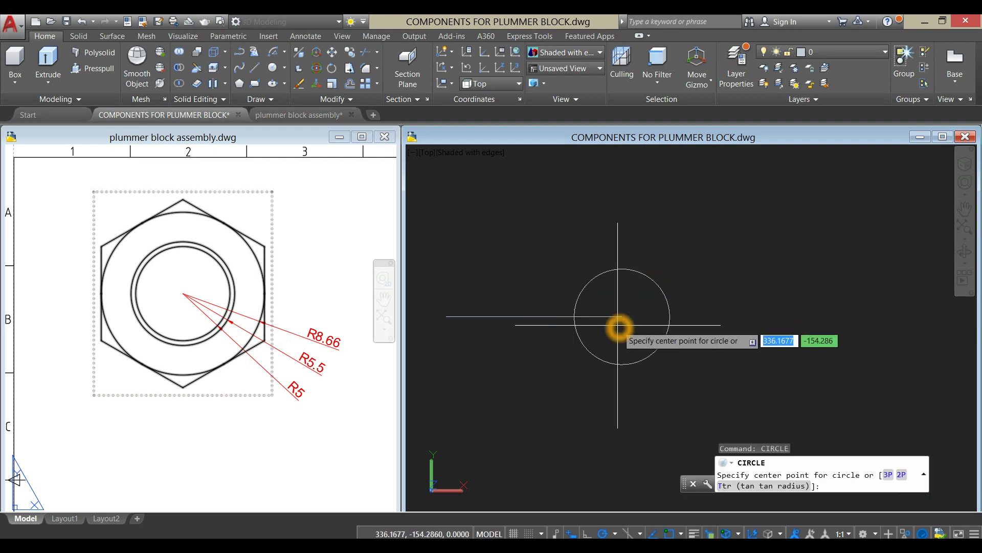
left_click(622, 316)
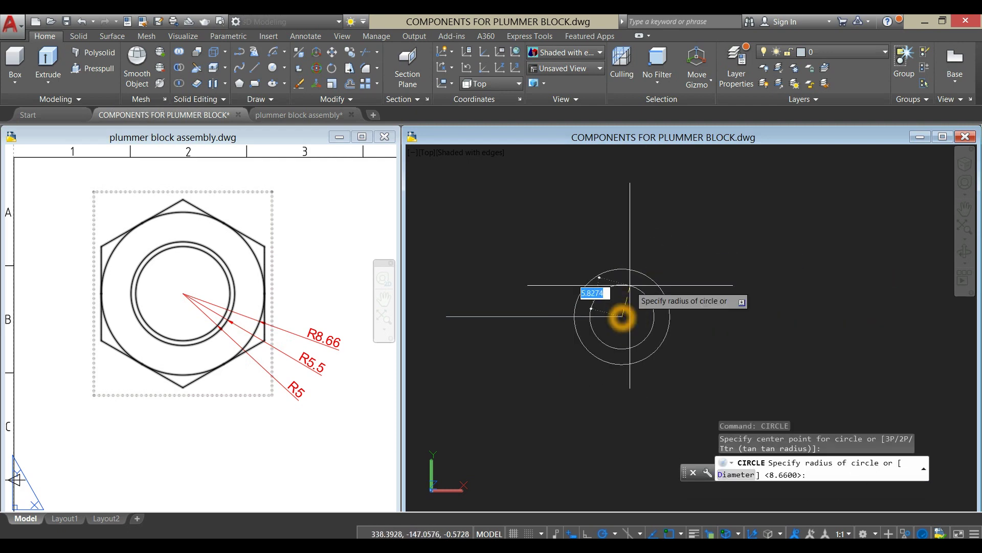
type("5.5")
key("Return")
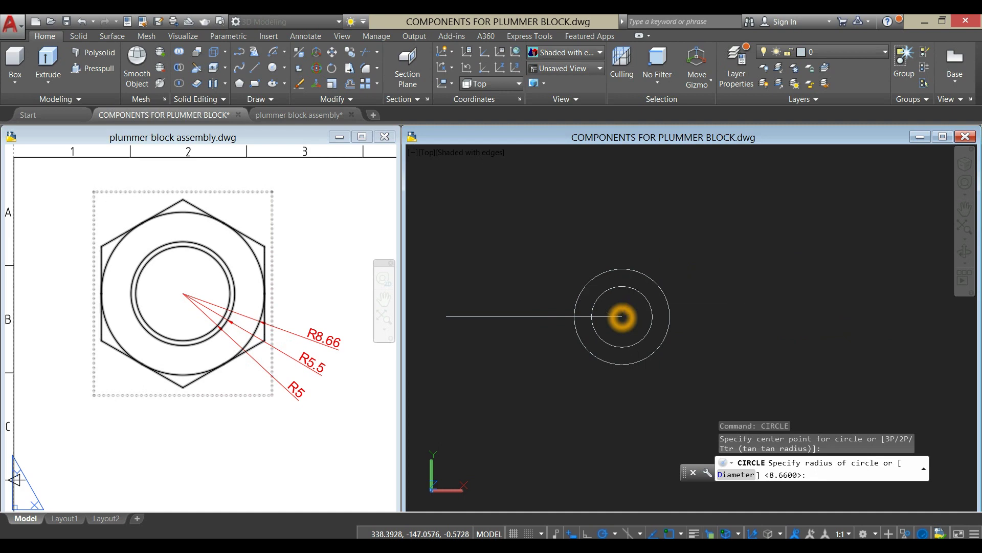
- Draw a concentric circle of radius 5 inside the other two and delete the horizontal construction line
right_click(638, 289)
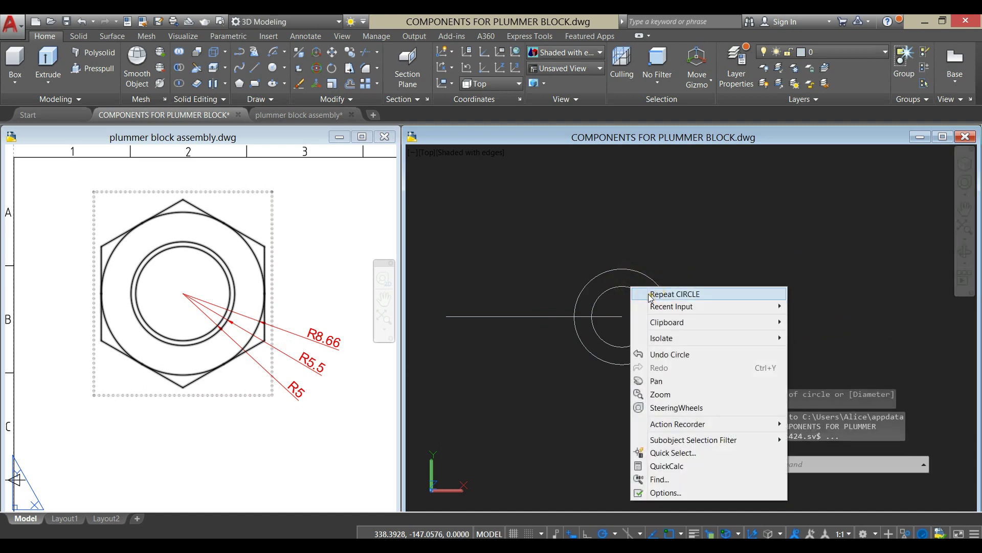
left_click(642, 294)
left_click(622, 316)
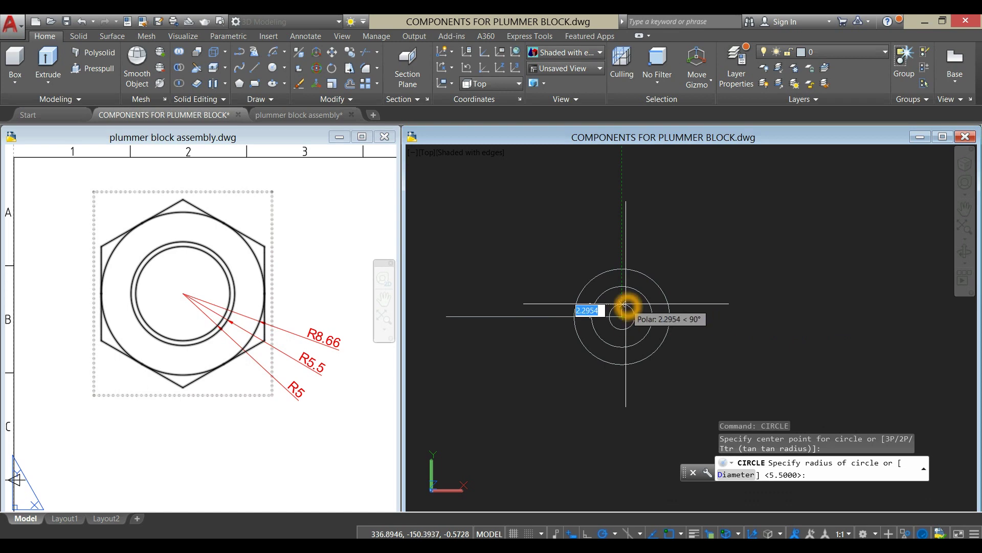
key("Return")
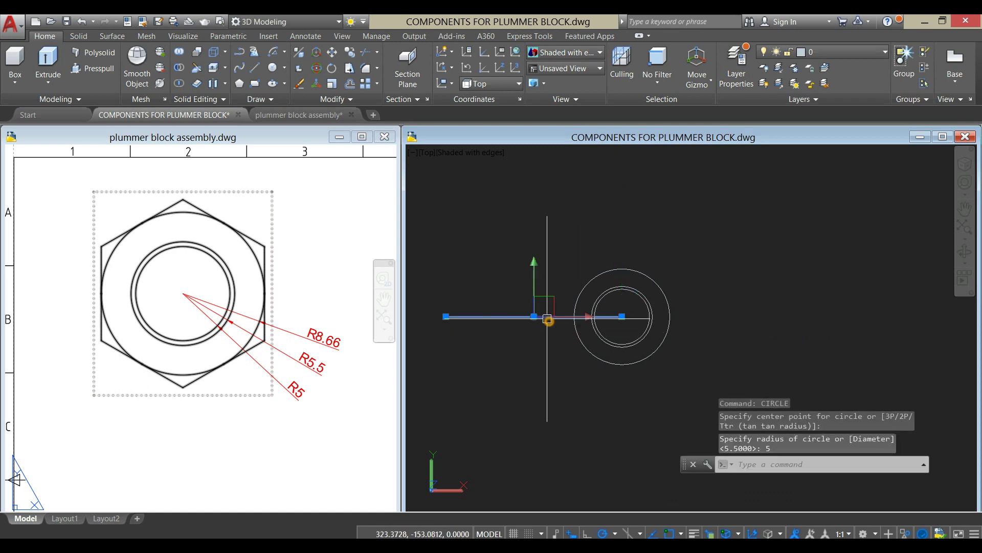
key("Delete")
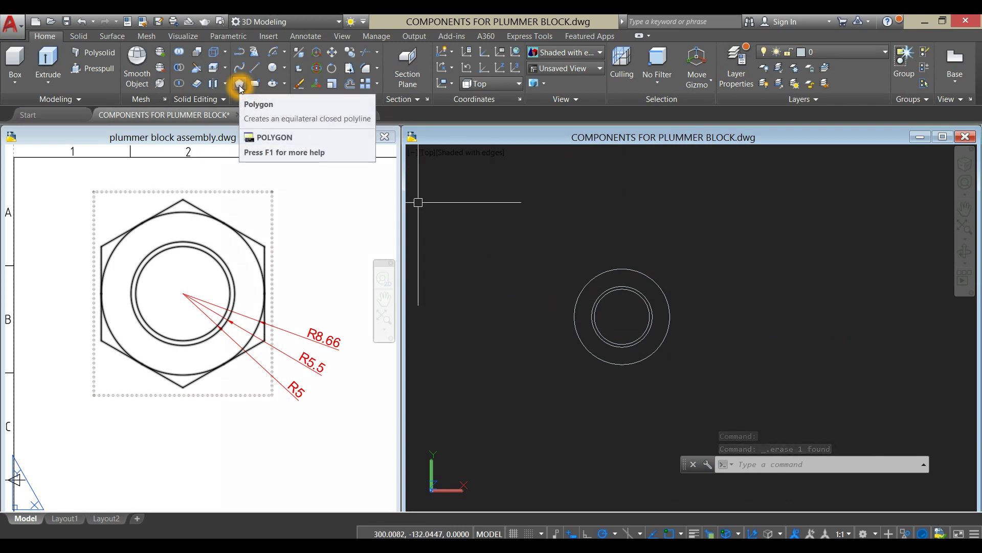
- Draw a six-sided polygon from the circles' centre, circumscribed about the radius 8.66 circle with flat sides above and below
left_click(240, 85)
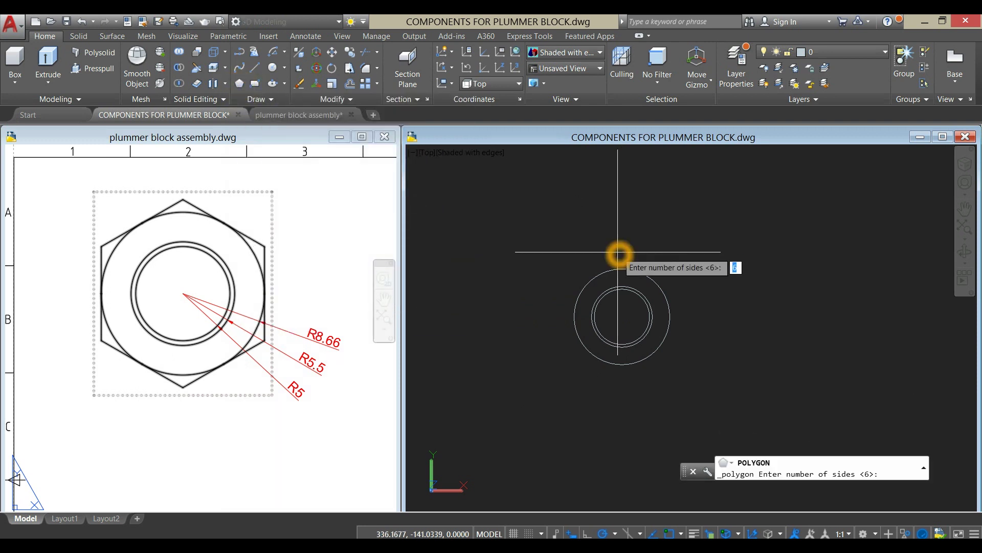
type("6")
key("Return")
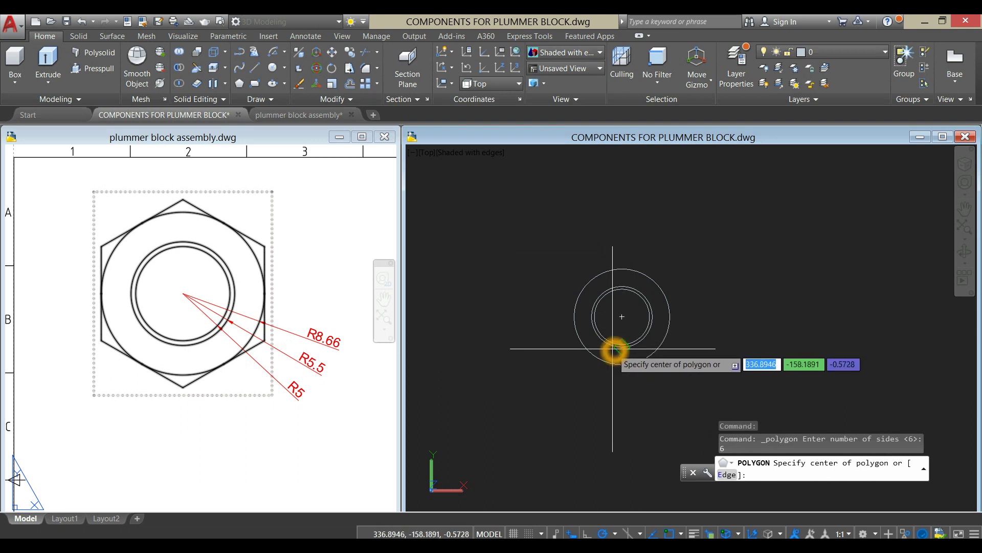
left_click(629, 316)
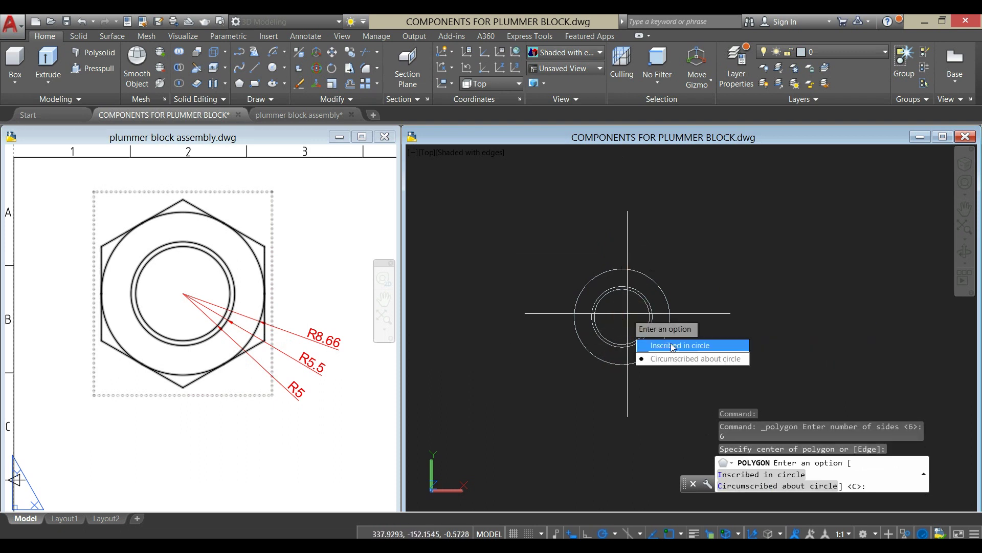
left_click(676, 365)
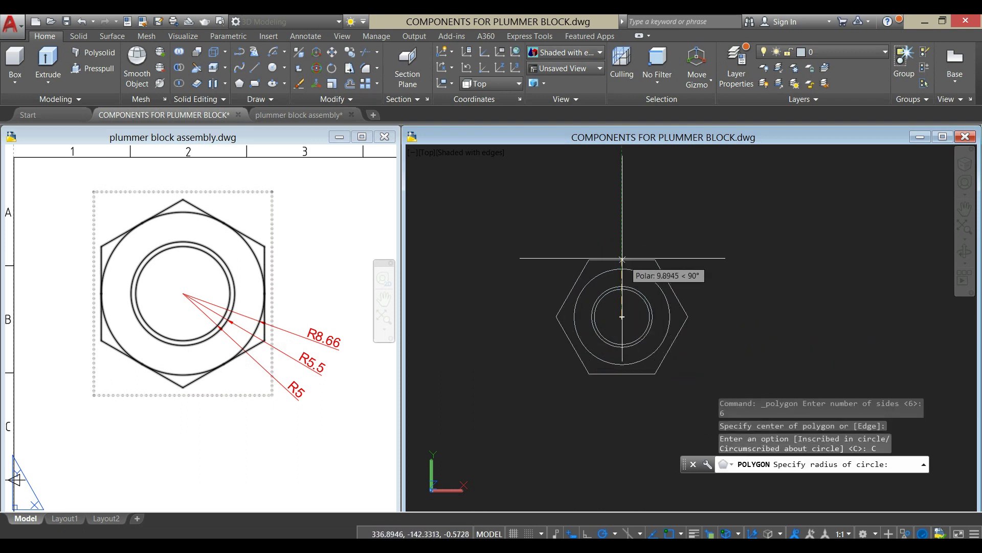
left_click(620, 278)
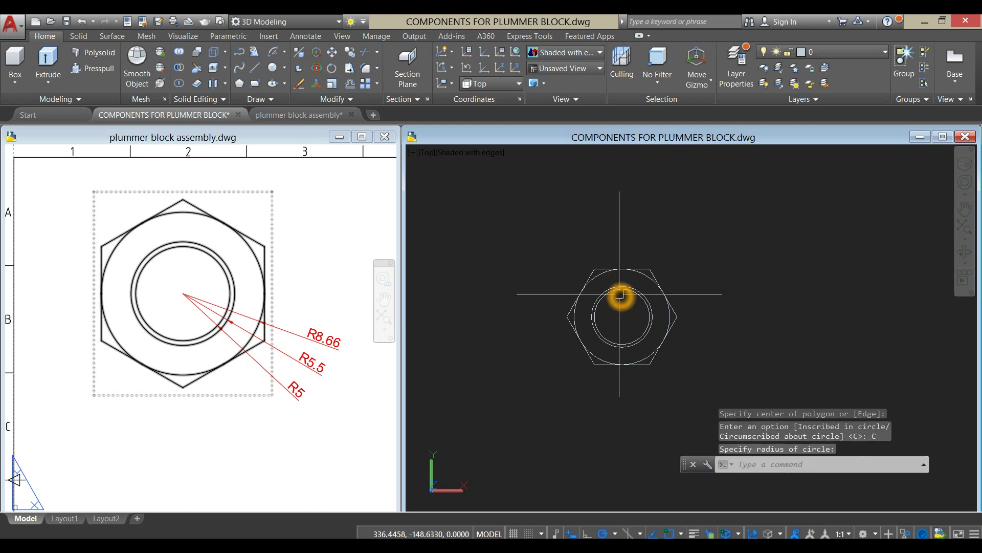
- Examine the nut's height dimension in the front view on the NUT layout of plummer block assembly.dwg
scroll(621, 292, "up", 1)
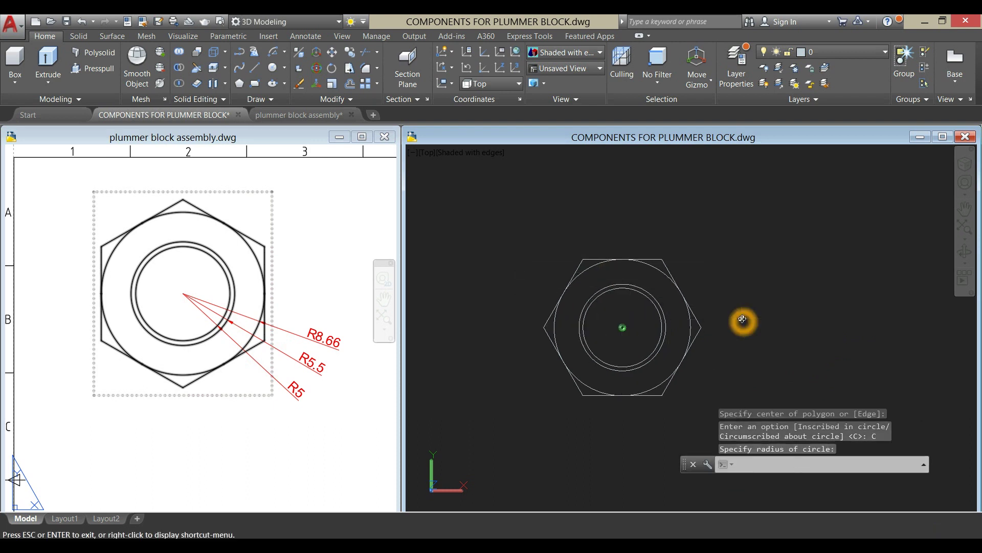
middle_click_drag(741, 320, 738, 222, "shift")
middle_click_drag(665, 326, 657, 284)
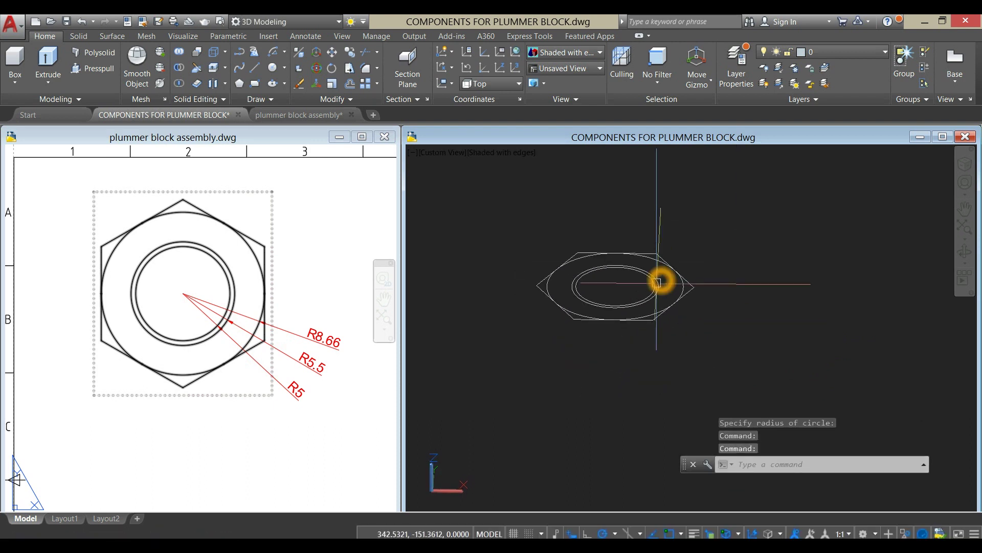
left_click(268, 486)
scroll(285, 438, "down", 3)
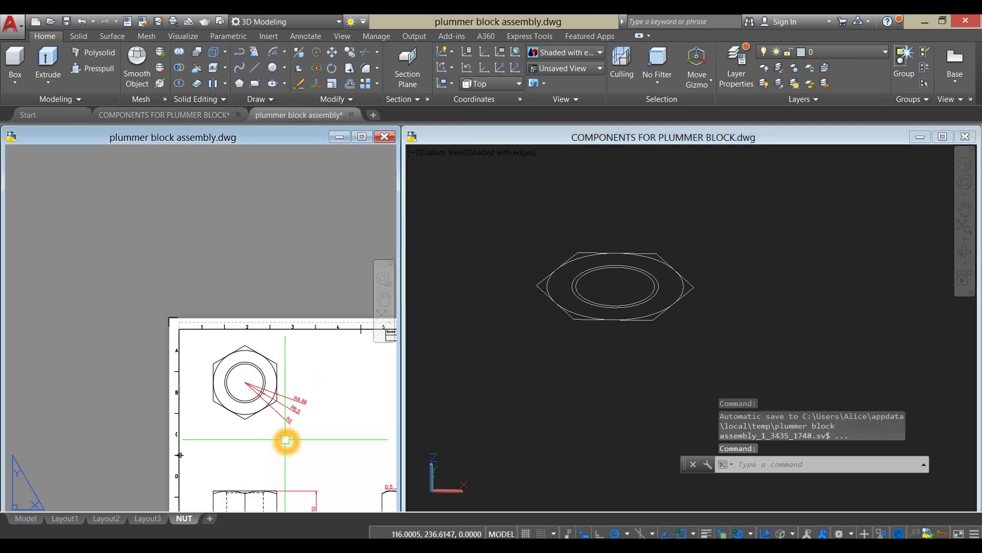
middle_click_drag(285, 439, 271, 357)
scroll(256, 455, "up", 2)
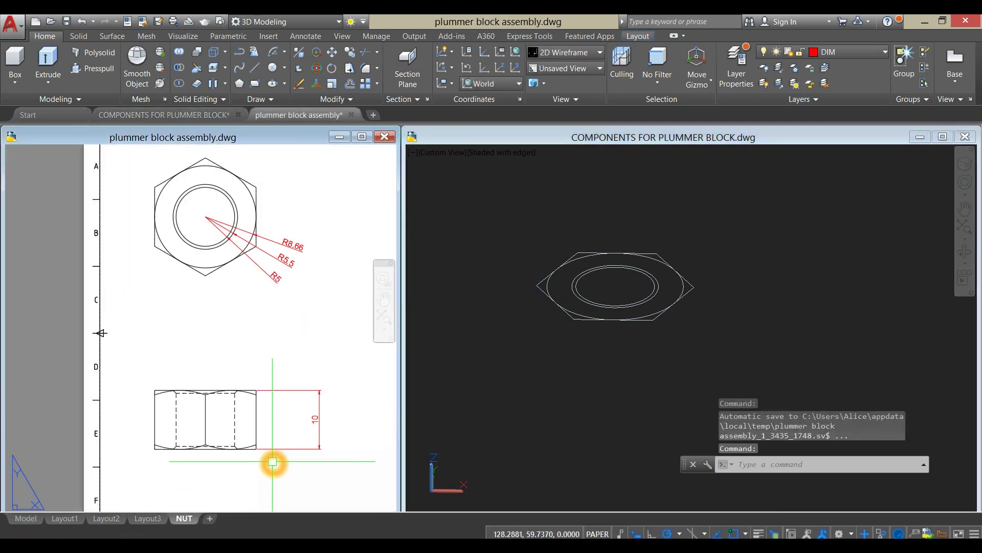
scroll(307, 412, "up", 3)
- Return to COMPONENTS FOR PLUMMER BLOCK.dwg and extrude the hexagon downward by 10
left_click(547, 402)
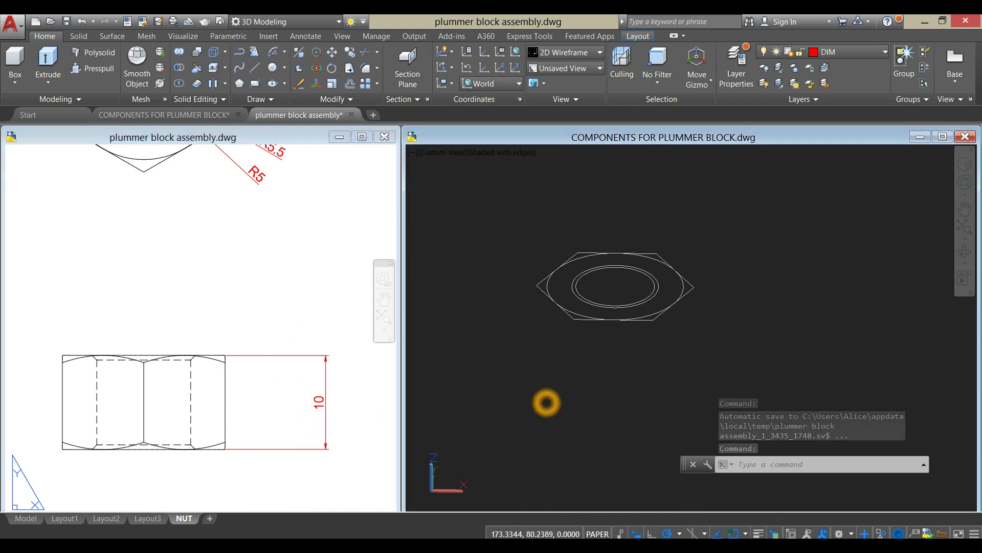
left_click(692, 292)
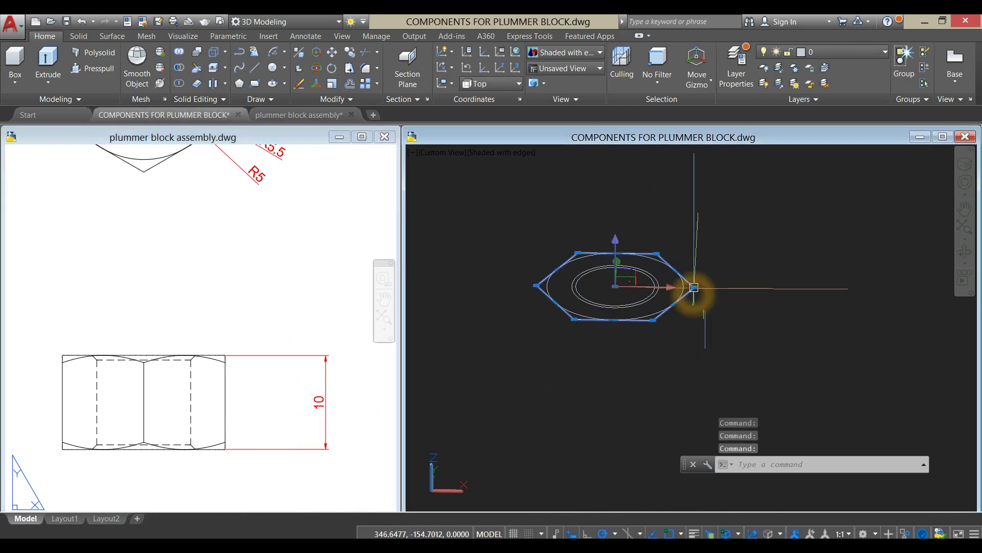
left_click(53, 68)
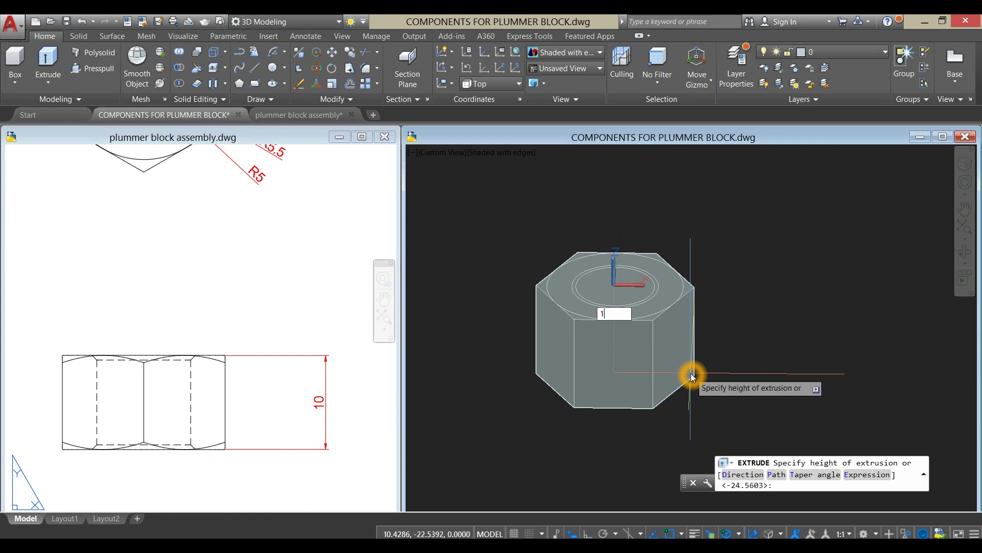
type("10")
key("Return")
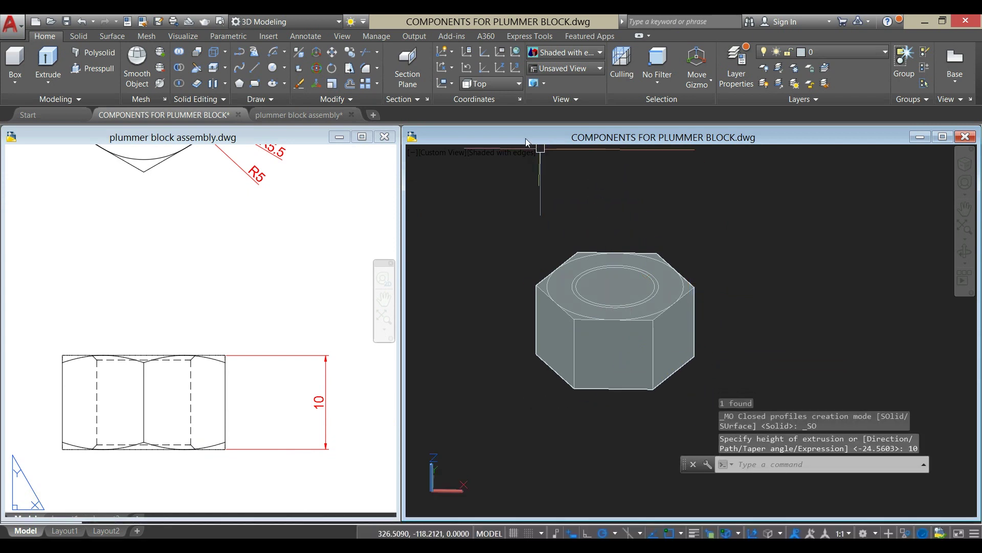
- Set the visual style of the model to X-Ray and undo the last extrusion attempt
left_click(514, 152)
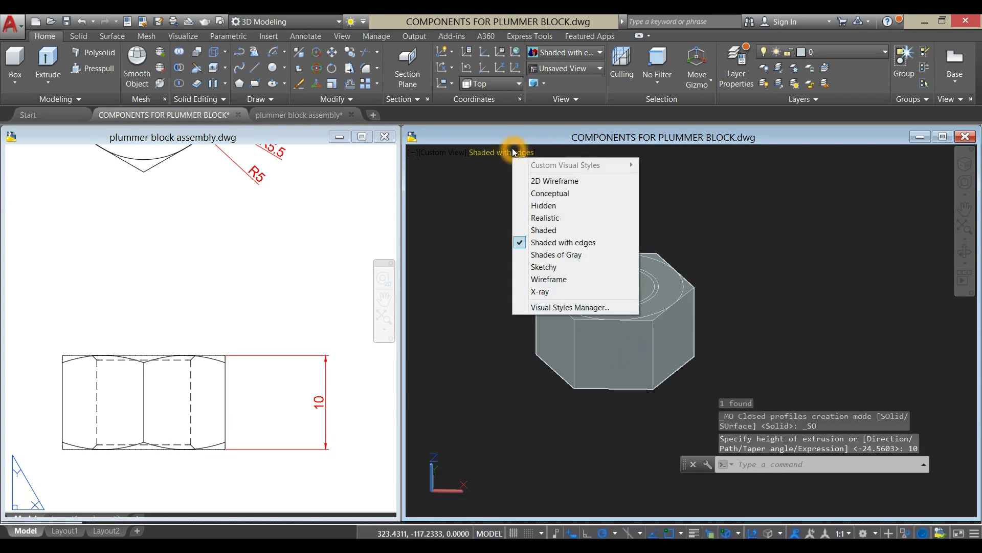
left_click(529, 289)
key("ctrl+z")
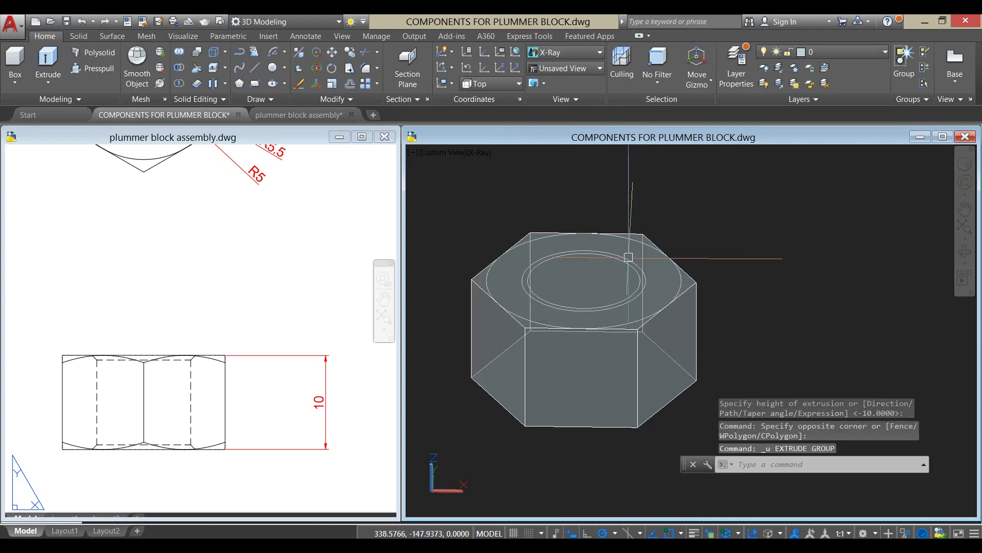
- Extrude the outer circle on the nut's top face downward about 12.25 with a taper angle of -60
scroll(680, 281, "up", 2)
left_click(684, 281)
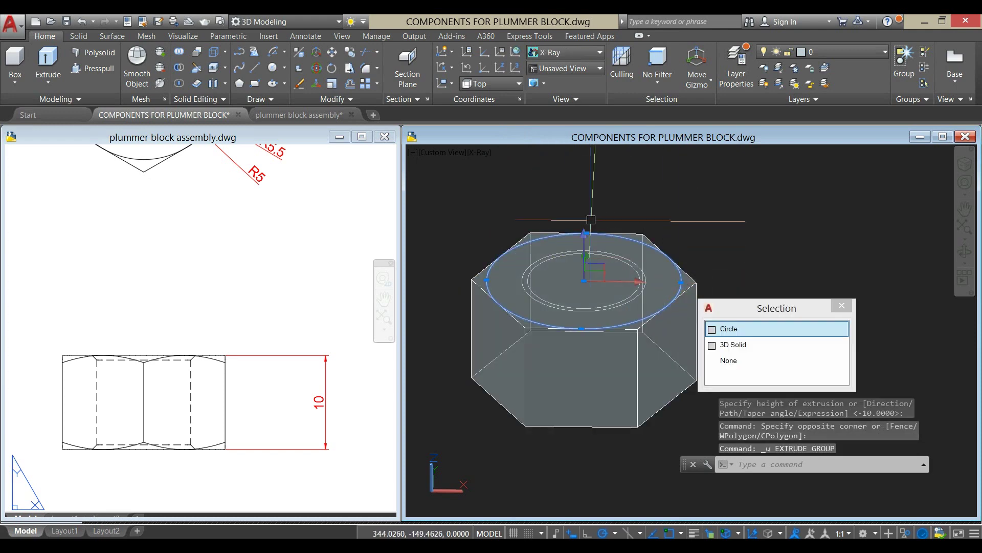
left_click(49, 61)
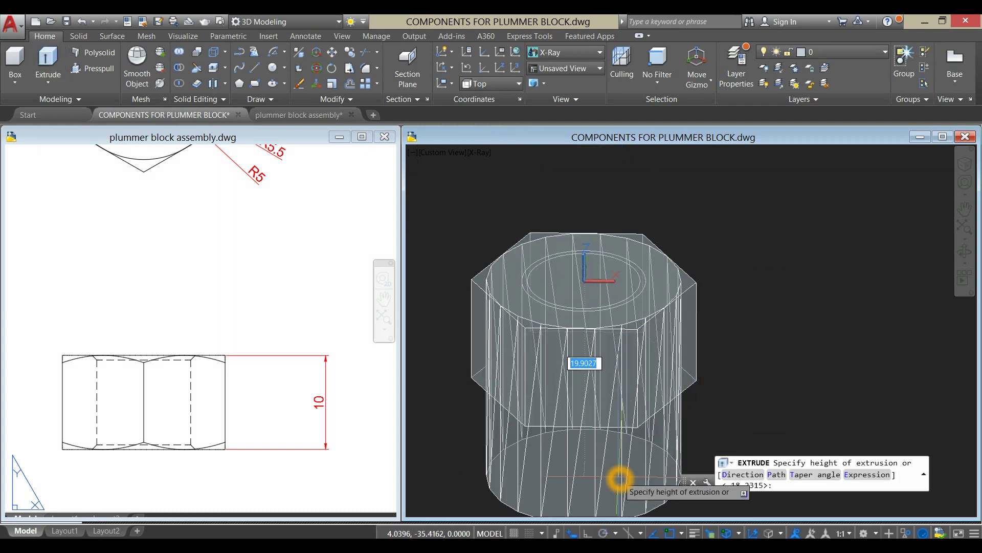
middle_click_drag(622, 462, 640, 397)
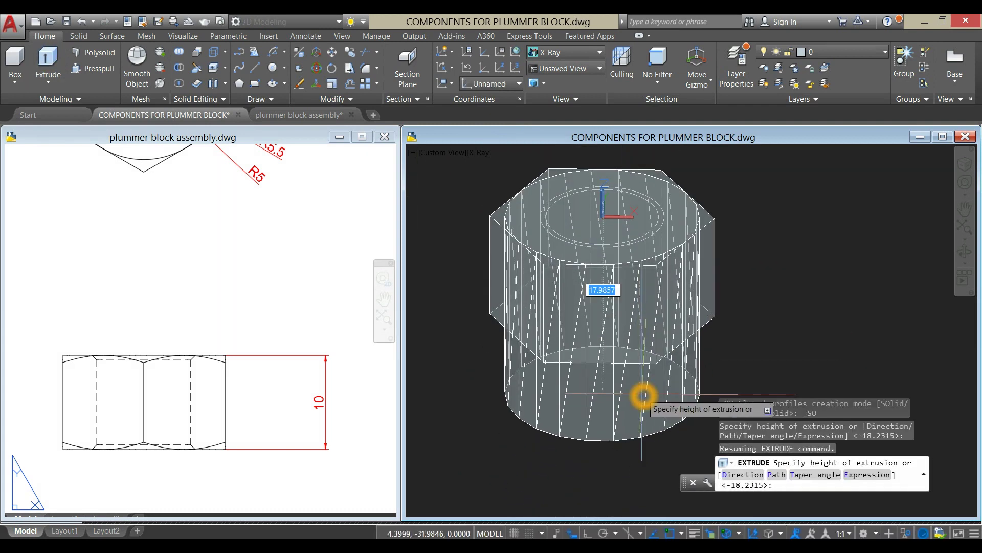
left_click(802, 475)
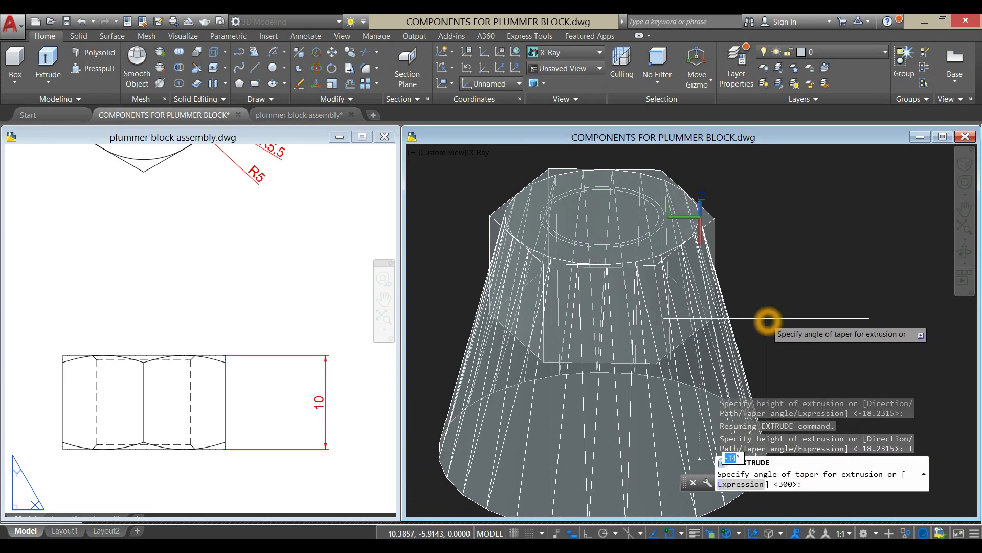
scroll(767, 320, "down", 4)
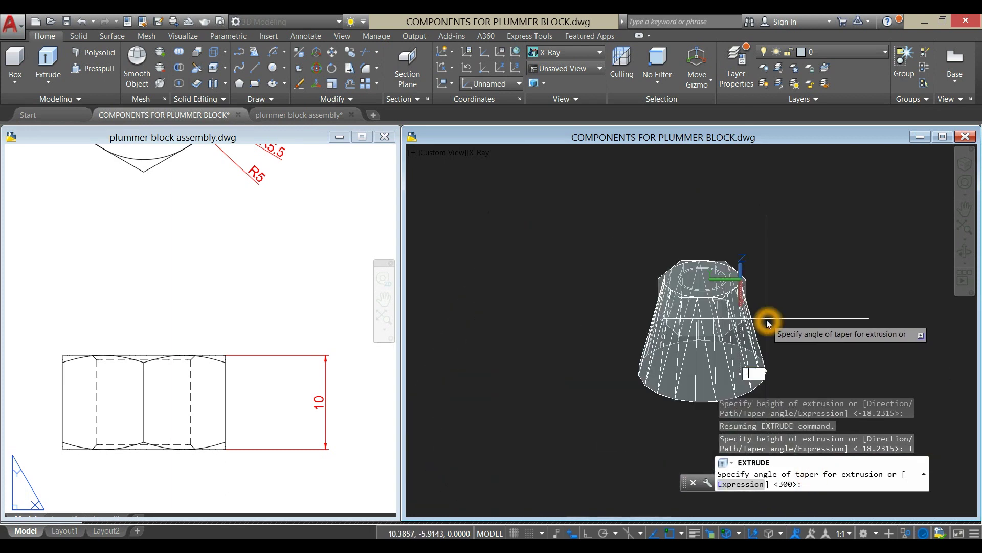
key("Return")
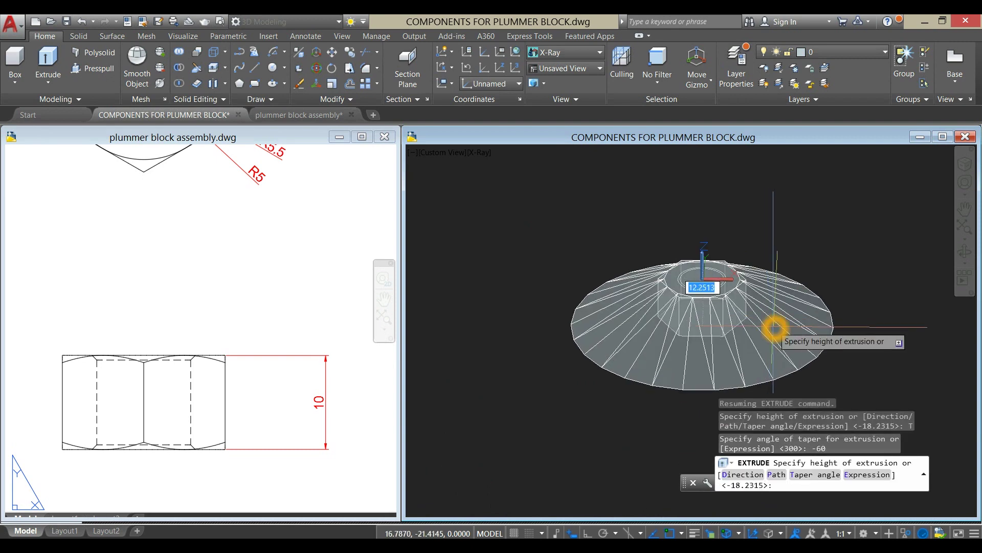
left_click(775, 328)
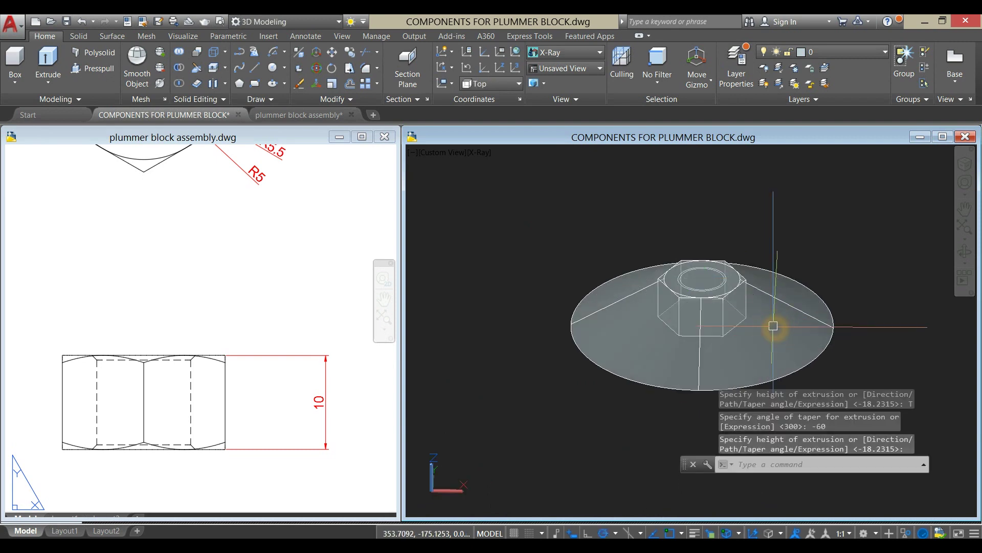
- Intersect the tapered cone with the hexagonal solid to chamfer the nut's upper corners
left_click(180, 88)
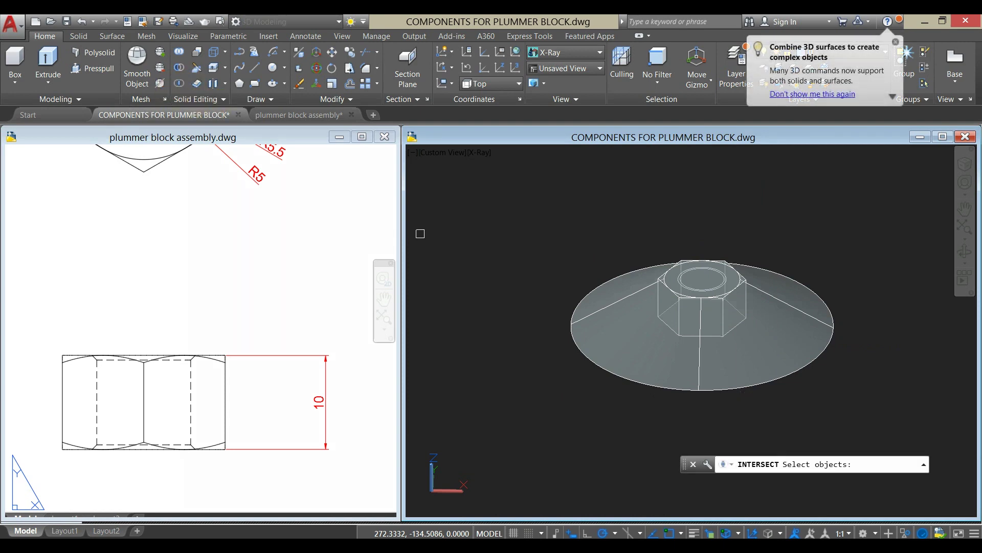
left_click(751, 300)
scroll(736, 277, "up", 3)
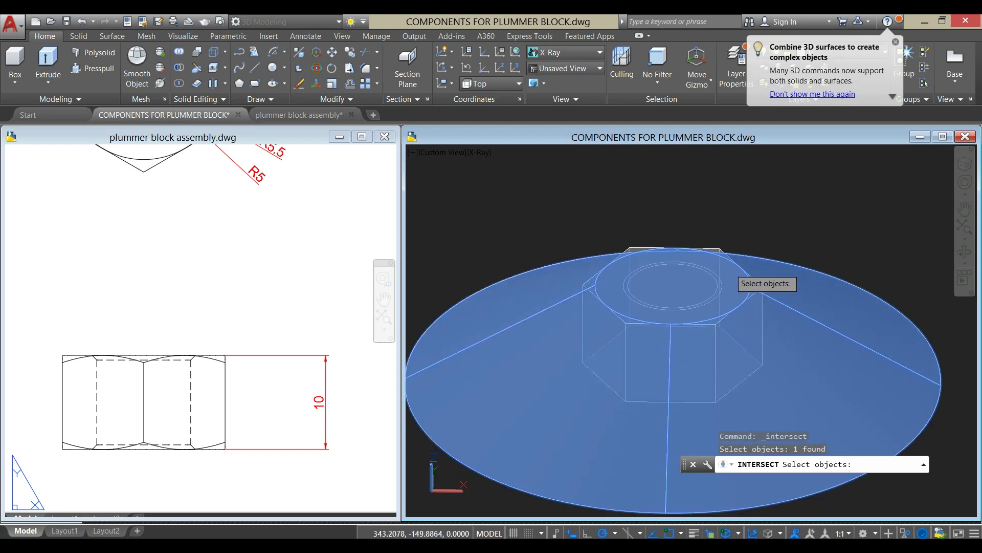
scroll(727, 256, "up", 3)
left_click(715, 243)
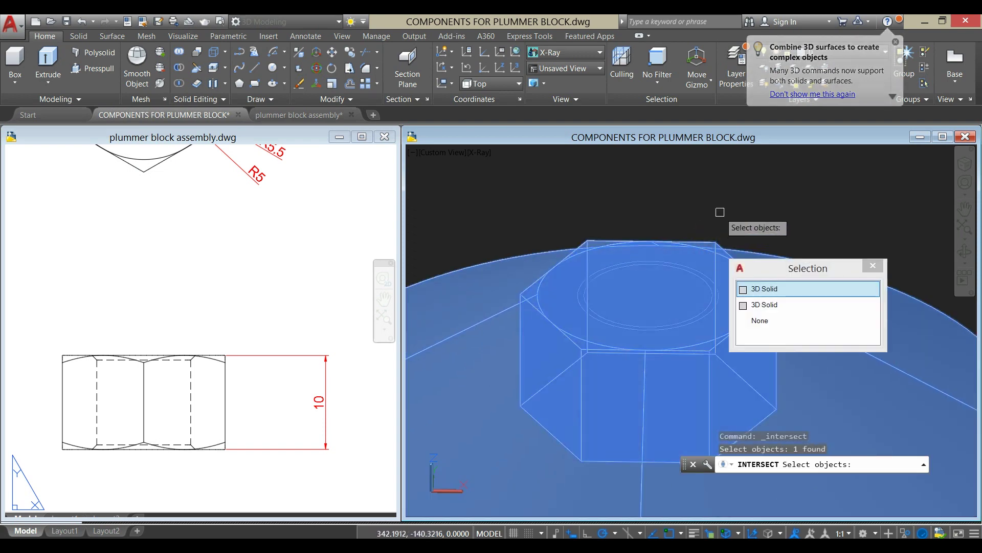
right_click(722, 213)
- Draw a circle of radius 8.66 centred on the nut's bottom hexagonal face and check it against the reference drawing
mouse_move(748, 292)
middle_mouse_down("shift")
mouse_move(745, 239)
mouse_move(743, 277)
middle_mouse_up("shift")
scroll(697, 333, "up", 2)
middle_click_drag(696, 333, 670, 295)
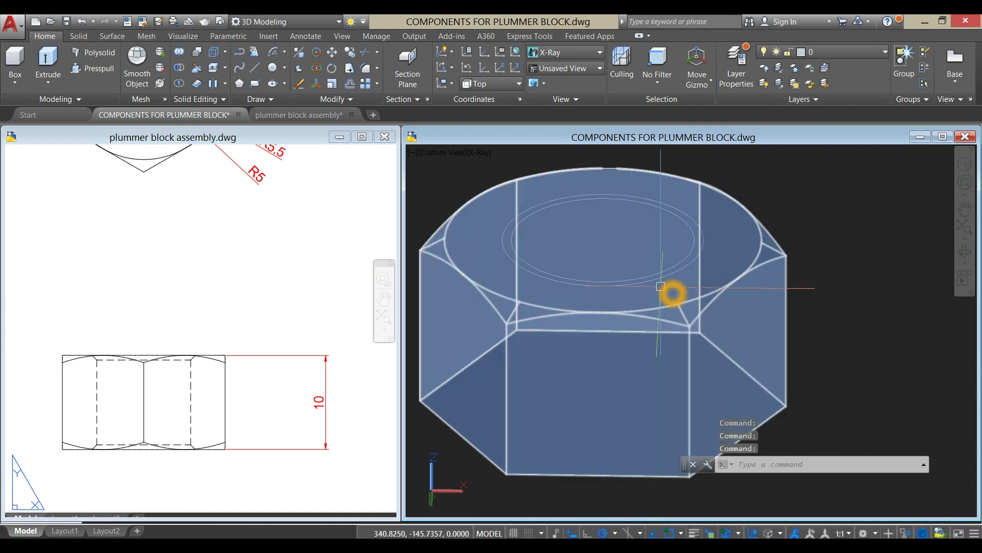
type("c")
key("Return")
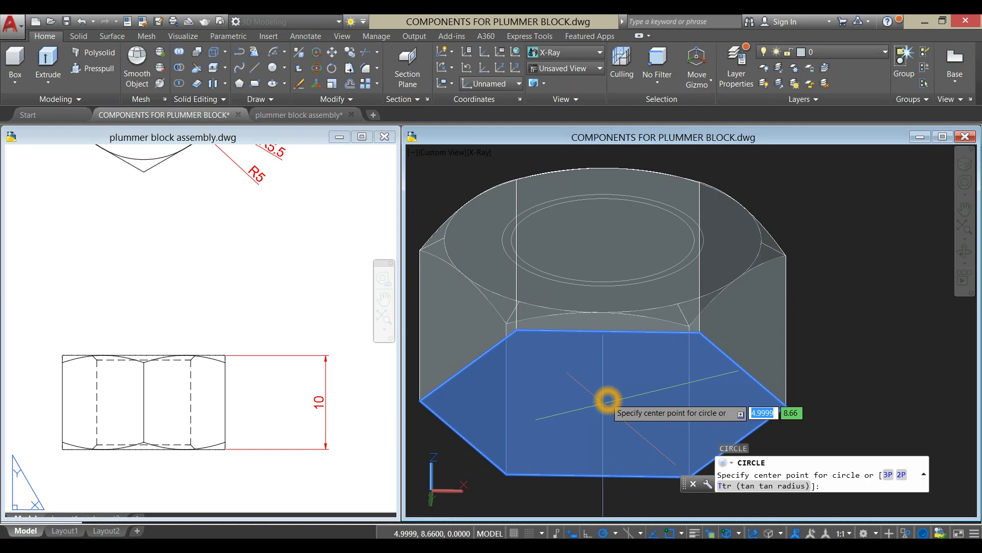
left_click(608, 400)
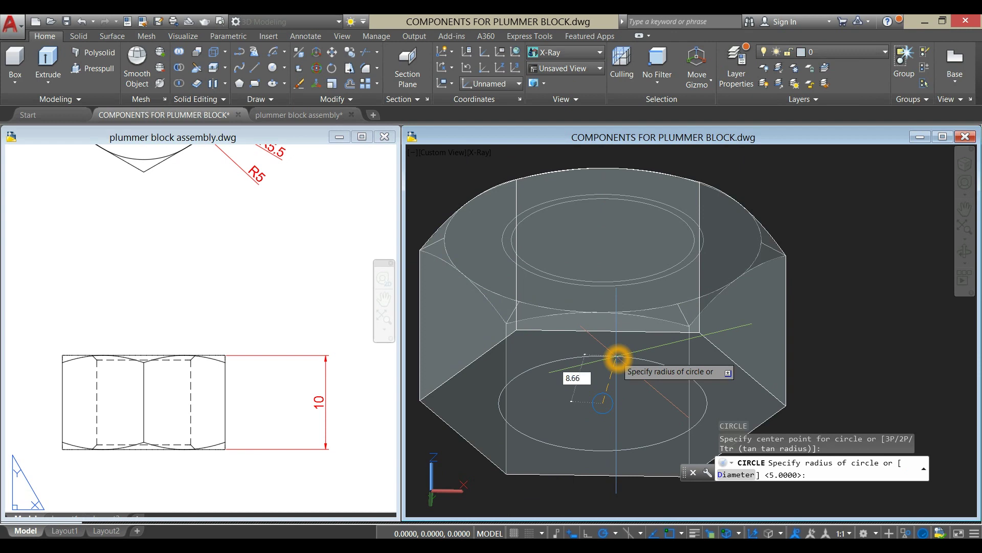
type("8.66")
key("Return")
left_click(252, 305)
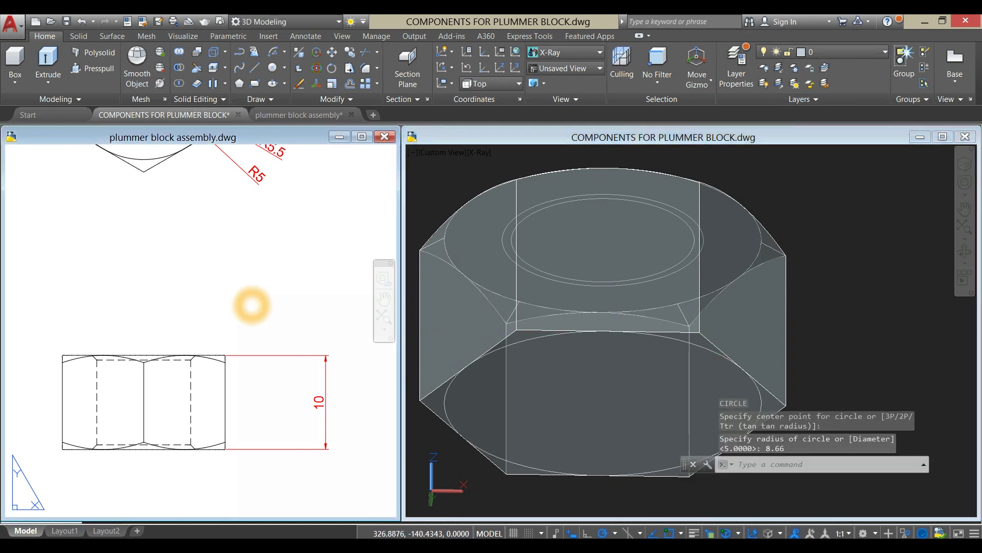
middle_click_drag(265, 287, 249, 357)
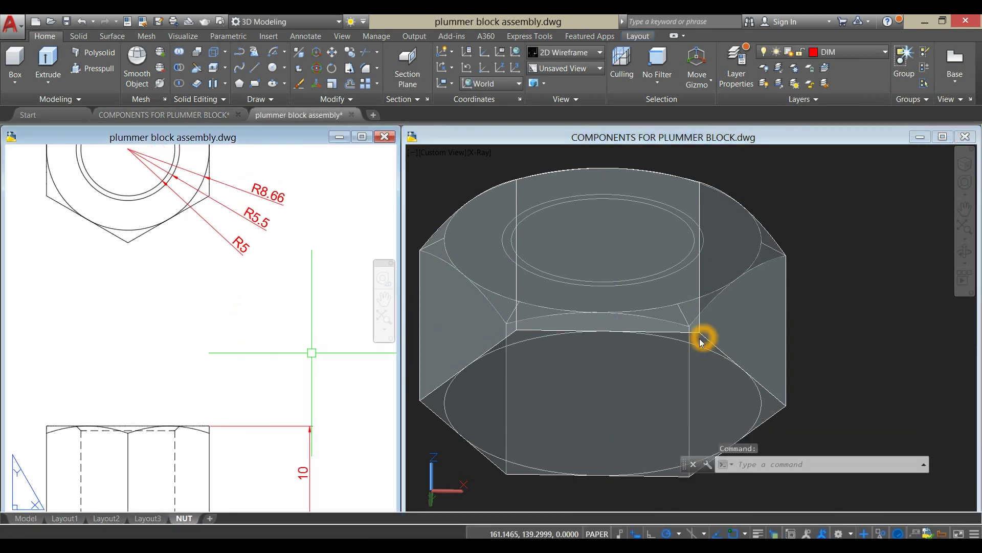
- Extrude the circle on the nut's bottom face upward past the nut's top with a taper angle of -60
left_click(683, 350)
scroll(646, 358, "down", 2)
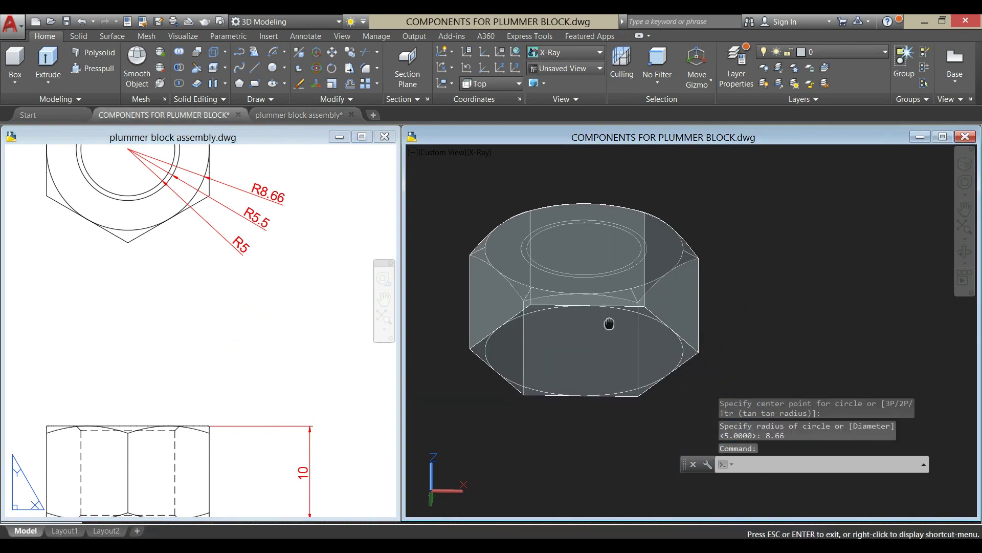
scroll(635, 318, "up", 3)
left_click(643, 311)
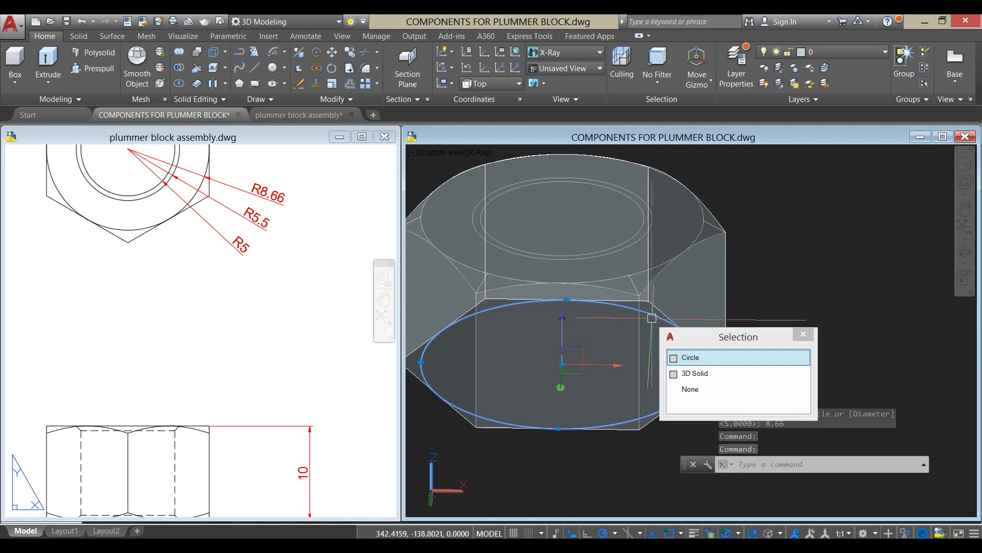
left_click(57, 60)
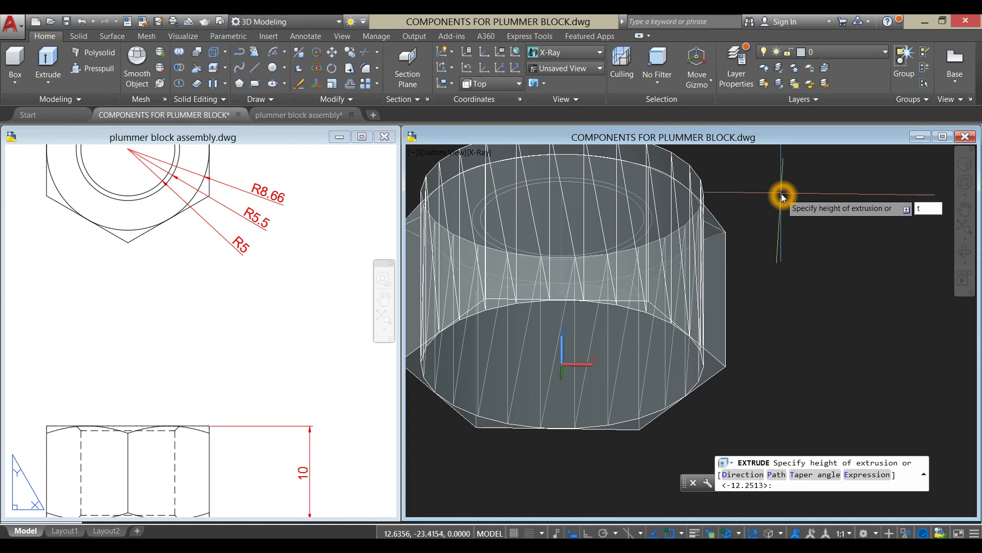
key("Return")
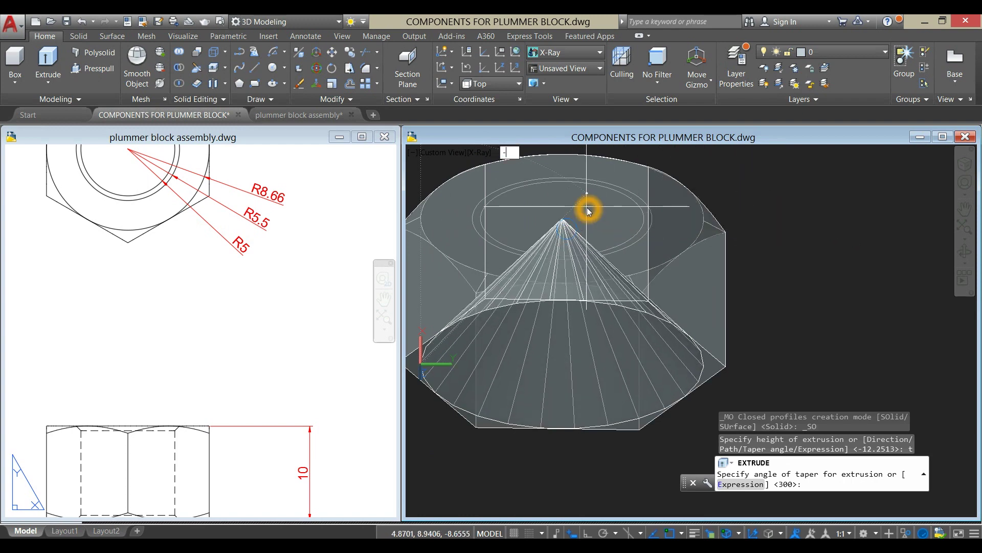
key("Return")
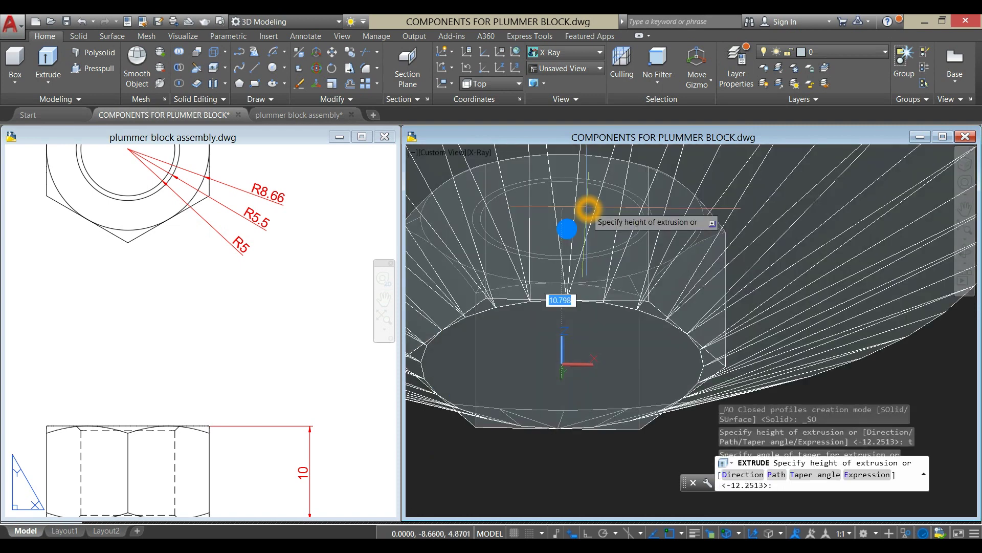
scroll(649, 220, "down", 4)
left_click(681, 184)
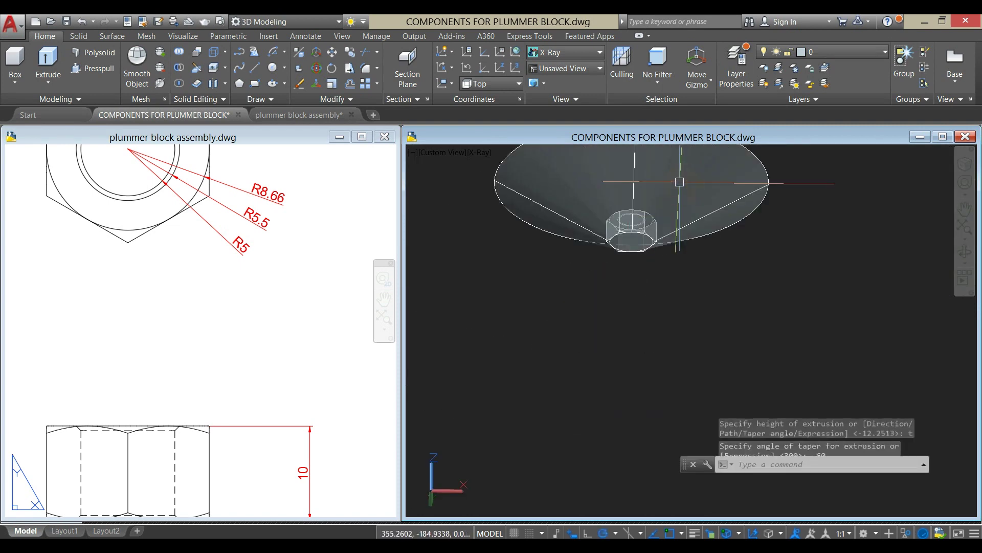
- Intersect the upward-widening cone with the nut solid to chamfer the nut's lower corners
mouse_move(652, 263)
middle_mouse_down("shift")
mouse_move(640, 307)
mouse_move(661, 254)
middle_mouse_up("shift")
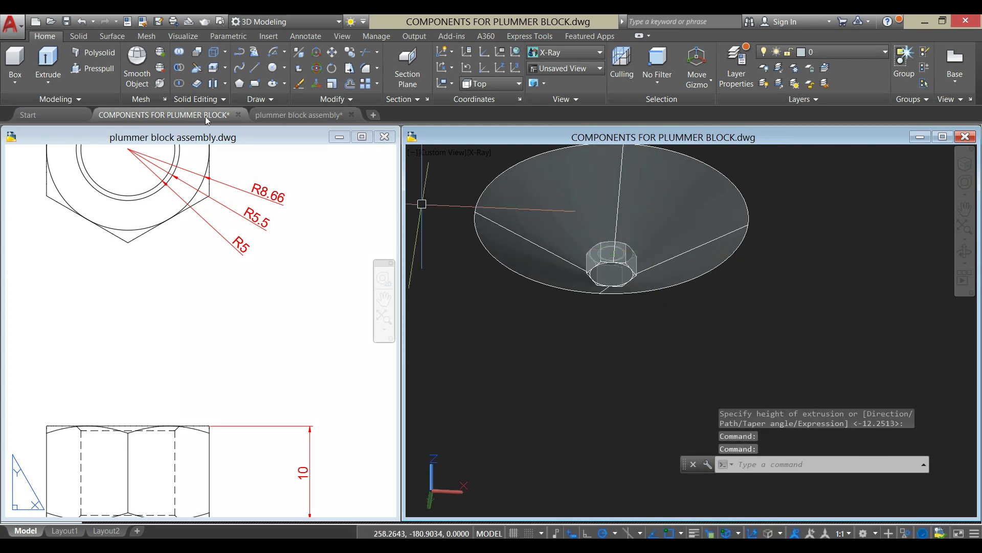
left_click(182, 84)
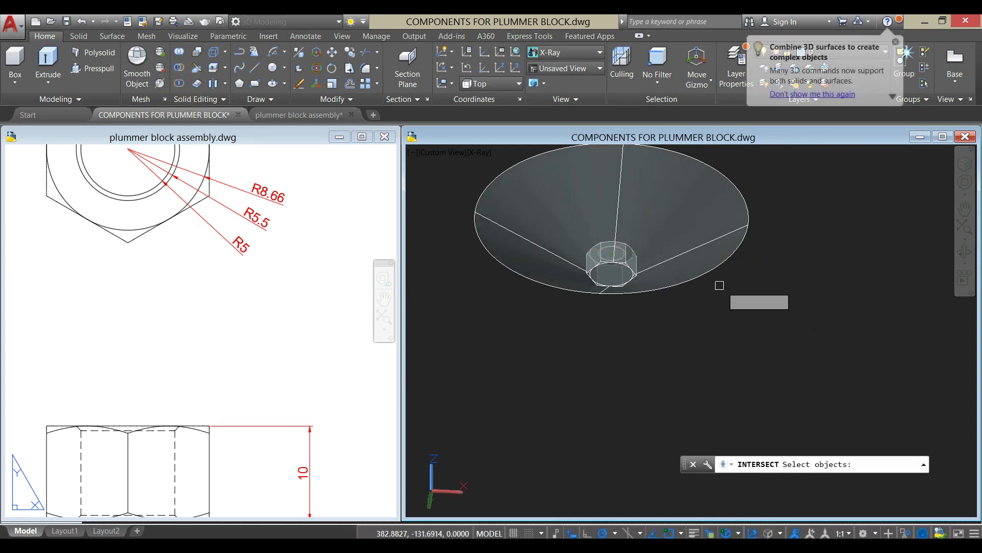
left_click(688, 279)
scroll(637, 292, "up", 5)
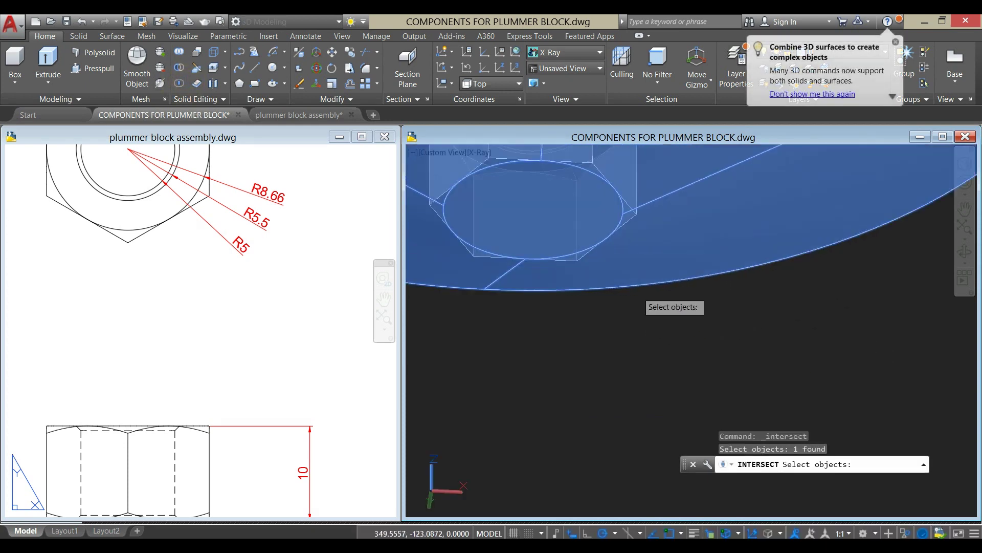
left_click(631, 220)
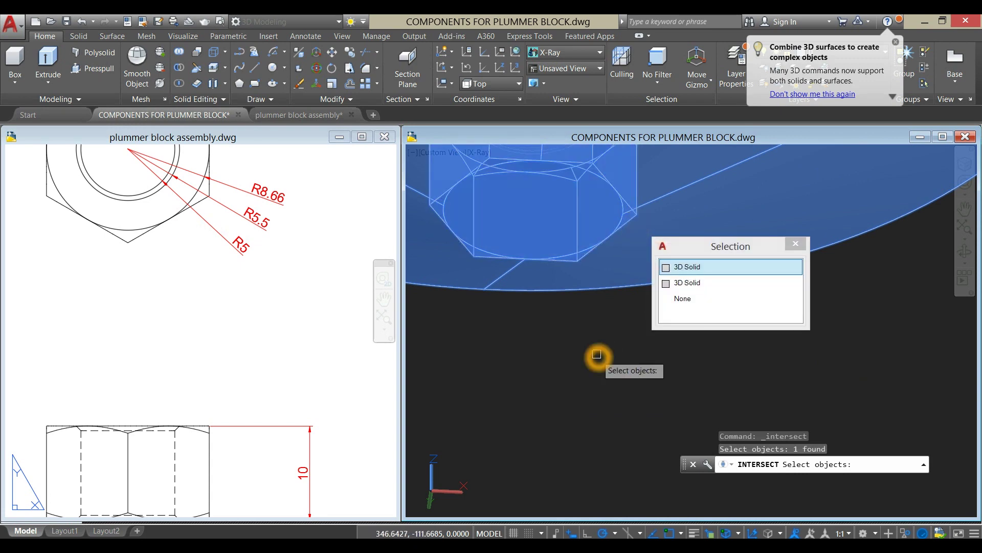
left_click(597, 354)
scroll(597, 351, "down", 2)
middle_click_drag(597, 351, 435, 290, "shift")
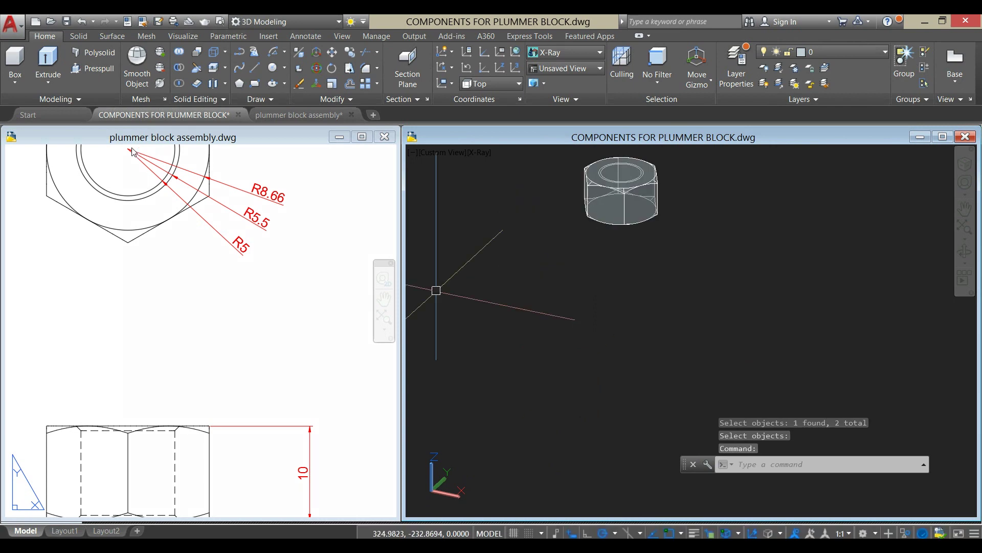
- Presspull the area inside the inner circle on the top face down through the nut to cut the central hole
middle_click_drag(715, 213, 665, 272, "shift")
scroll(614, 235, "up", 5)
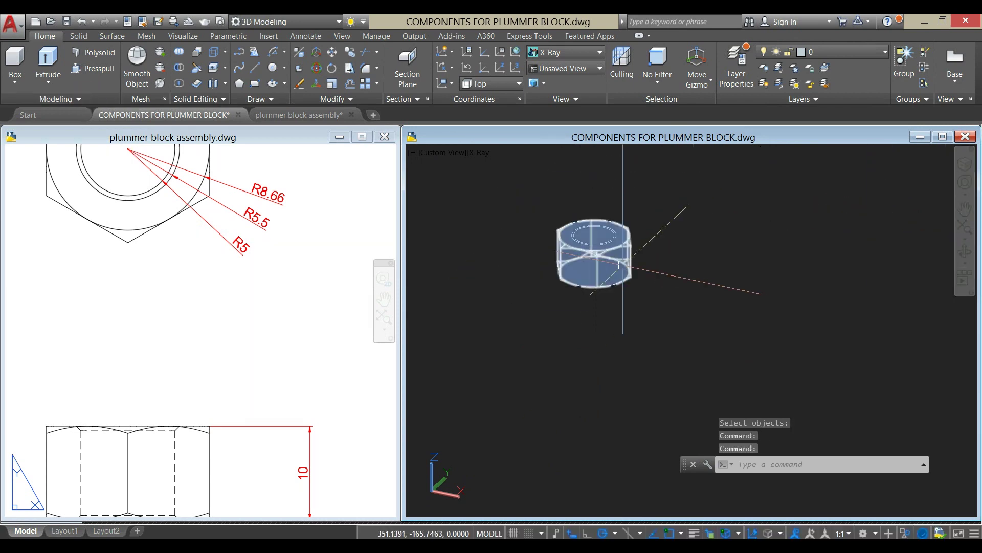
left_click(103, 76)
middle_click_drag(732, 208, 765, 230)
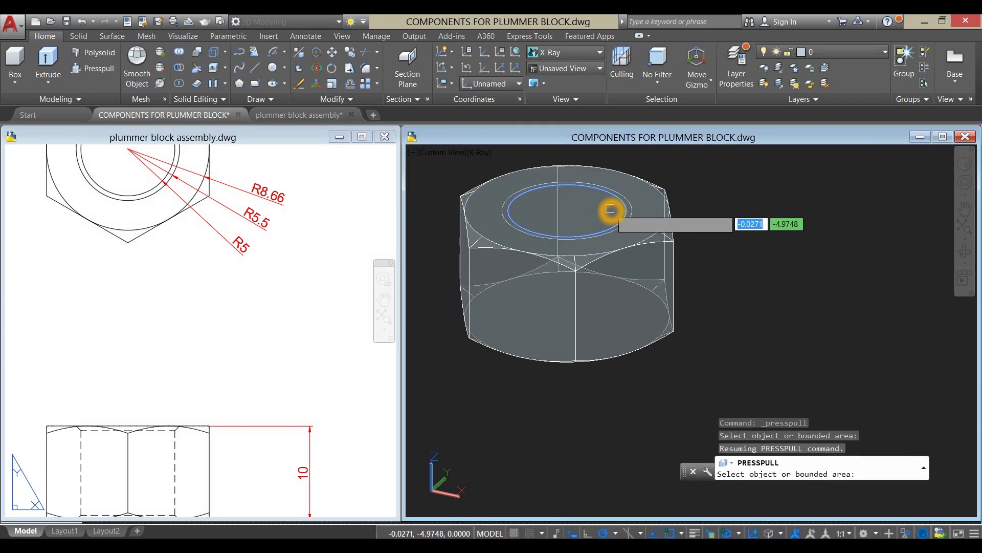
left_click(588, 208)
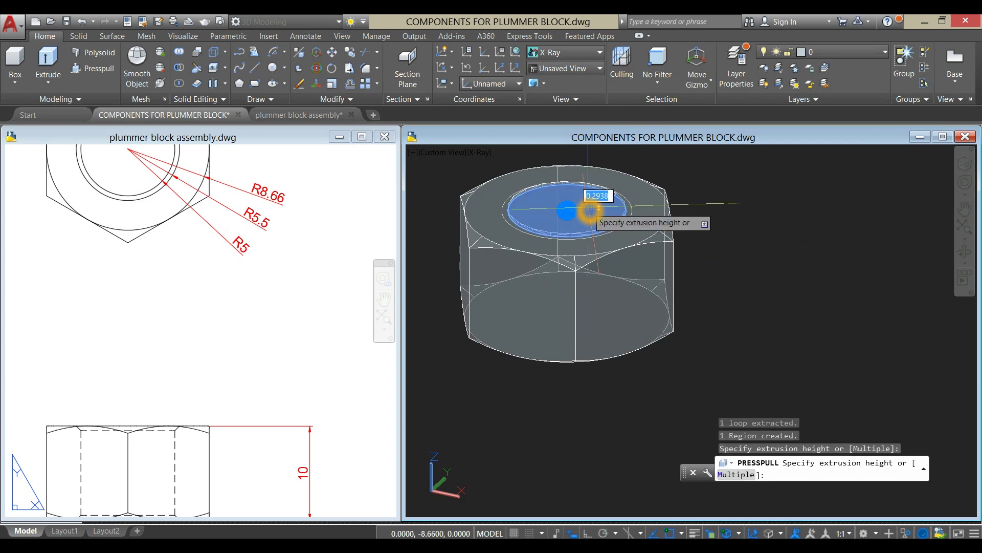
left_click(616, 421)
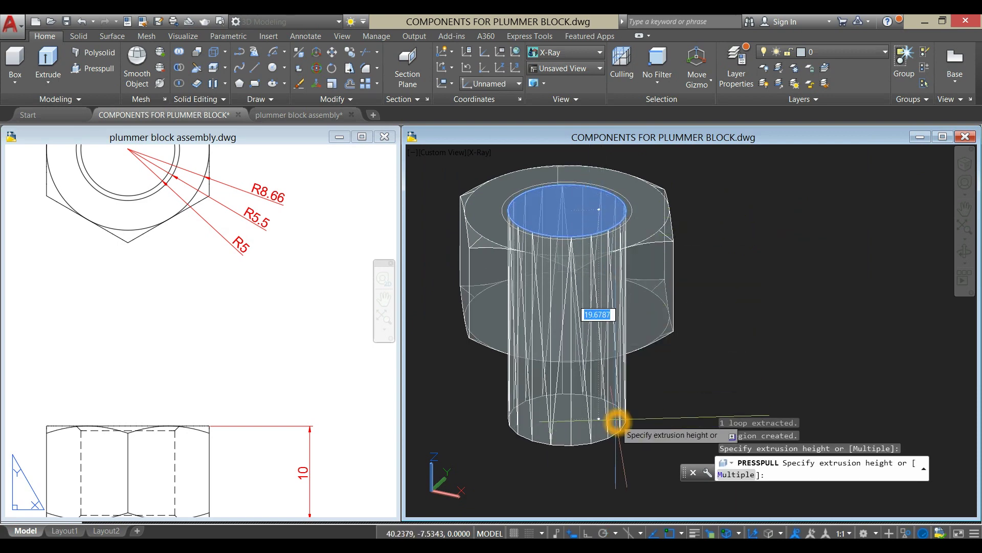
left_click_drag(617, 421, 610, 433)
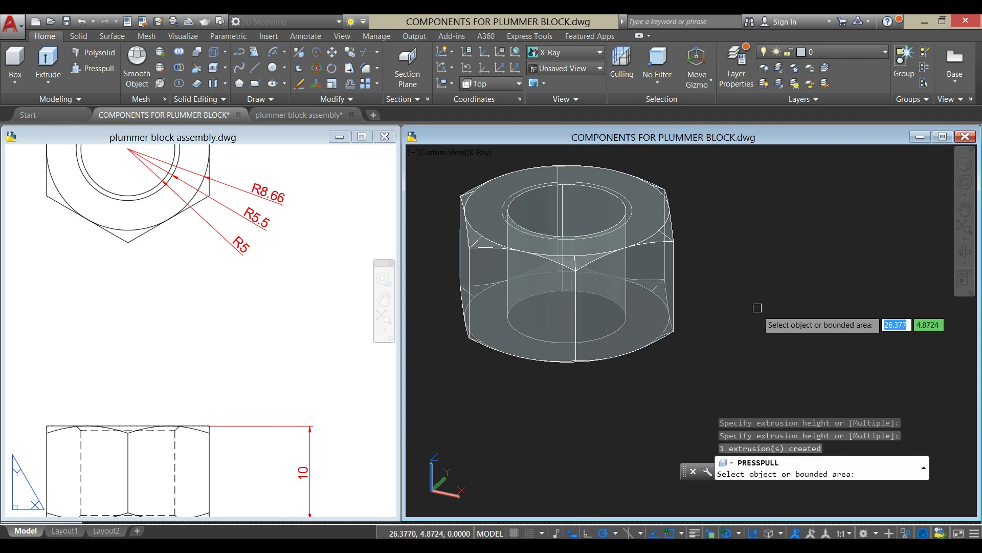
middle_click_drag(755, 319, 781, 237, "shift")
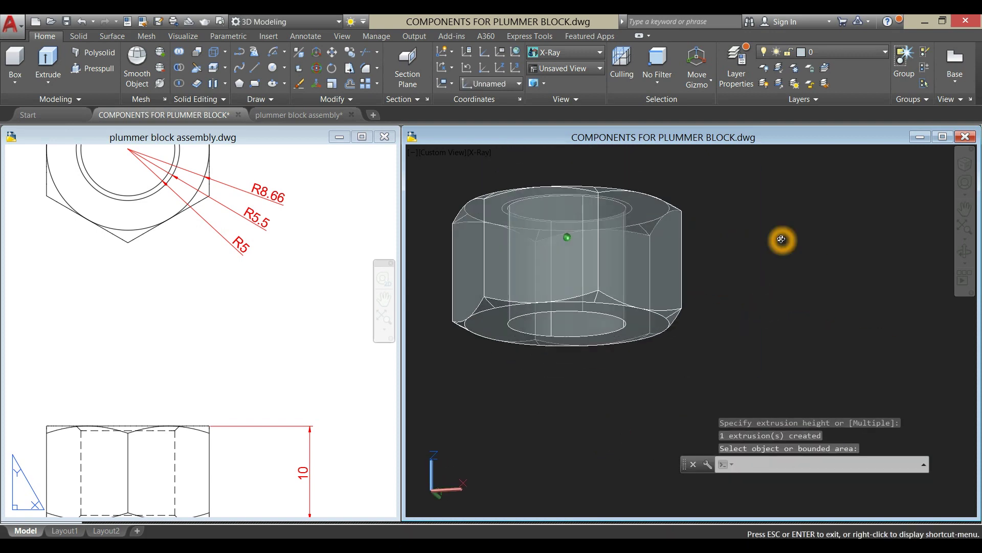
key("Escape")
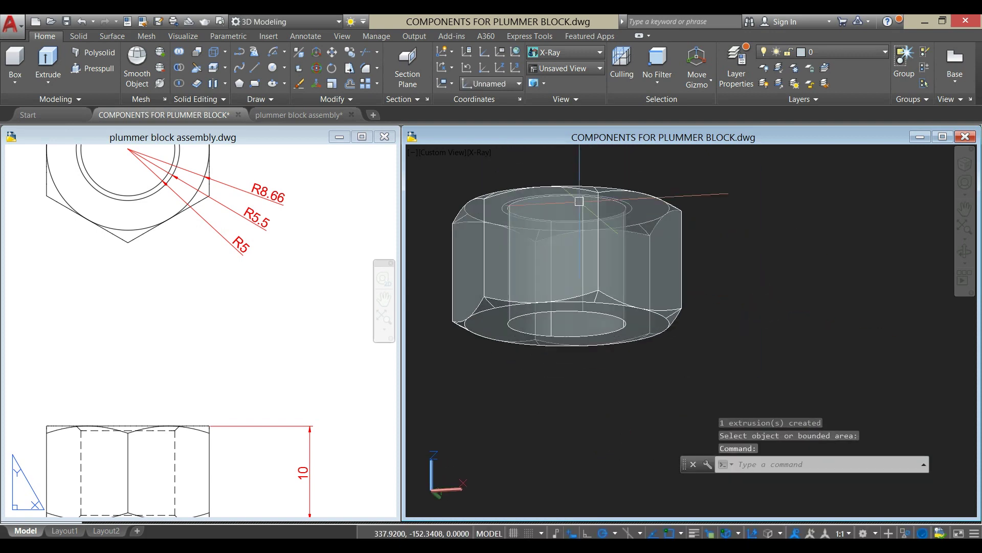
- Set the visual style of the model to Shaded with edges
left_click(491, 155)
left_click(543, 243)
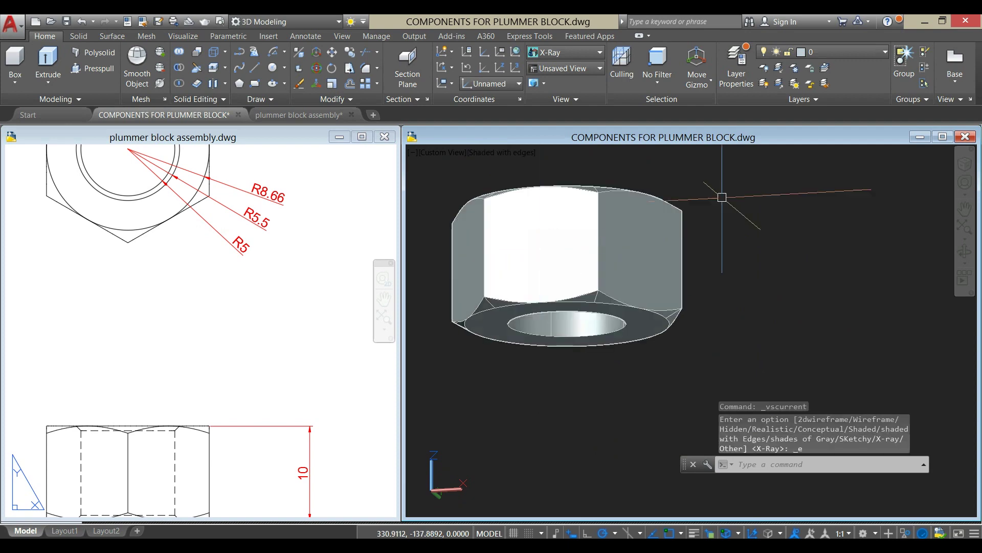
middle_click_drag(746, 175, 725, 242, "shift")
- Chamfer the upper and lower circular edges of the nut's hole with both distances set to 0.5
left_click(79, 36)
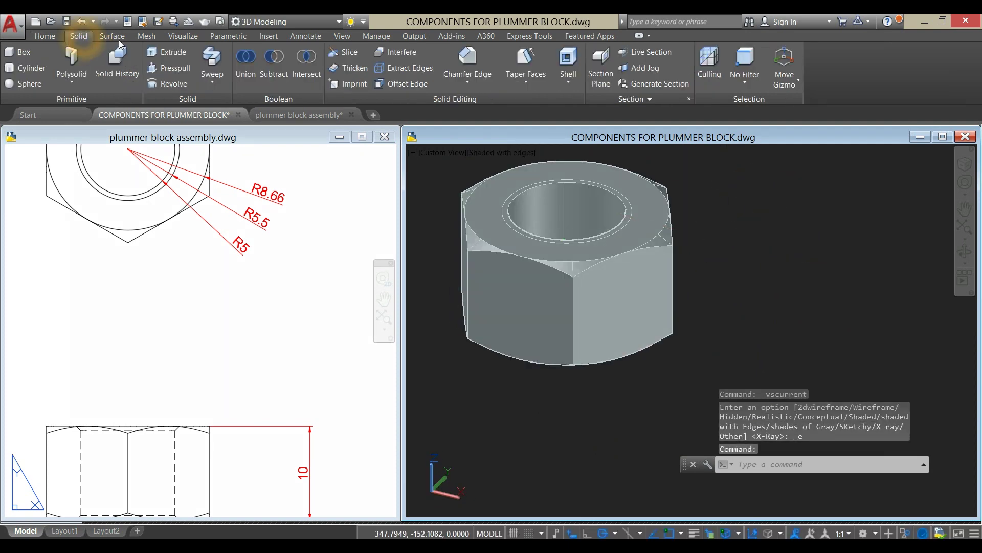
left_click(468, 61)
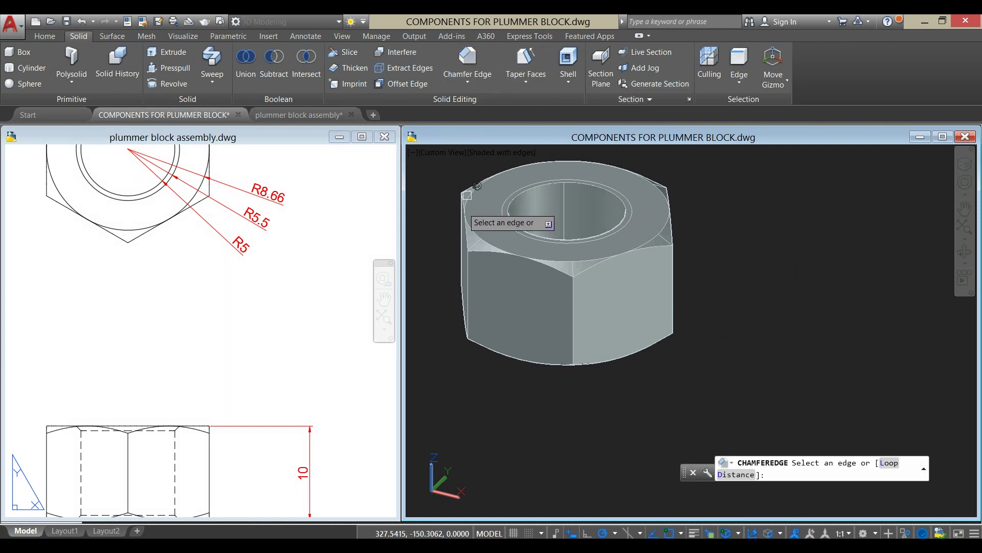
left_click(736, 478)
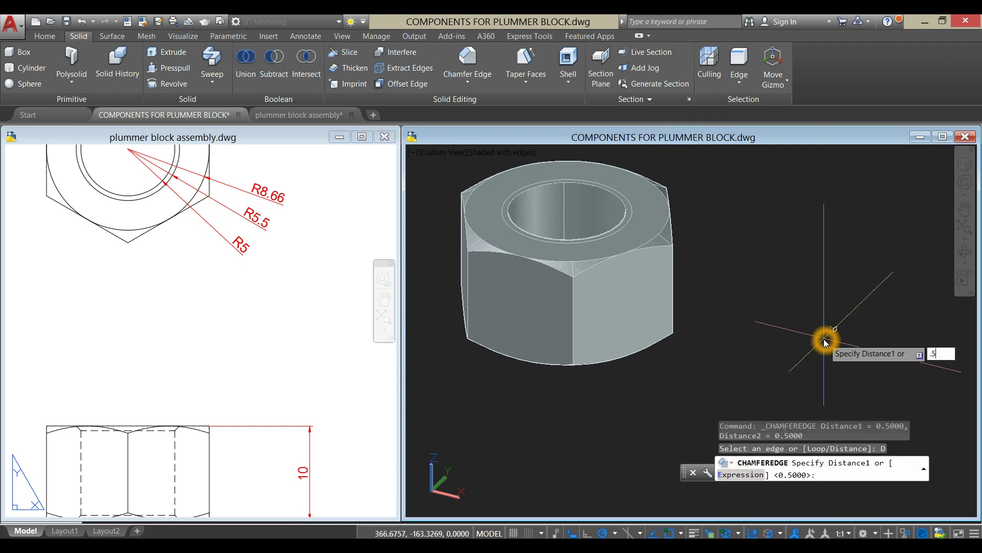
key("Return")
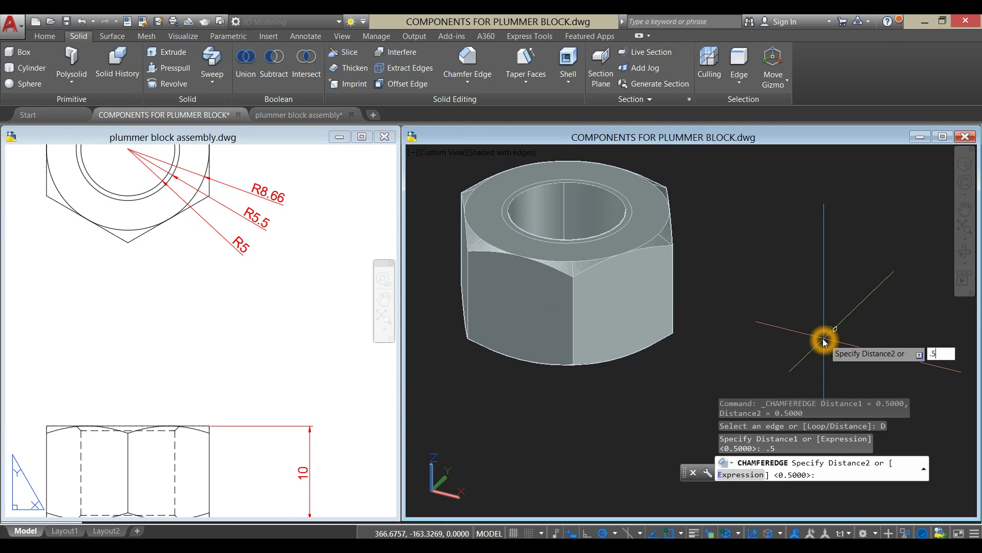
type(".5")
key("Return")
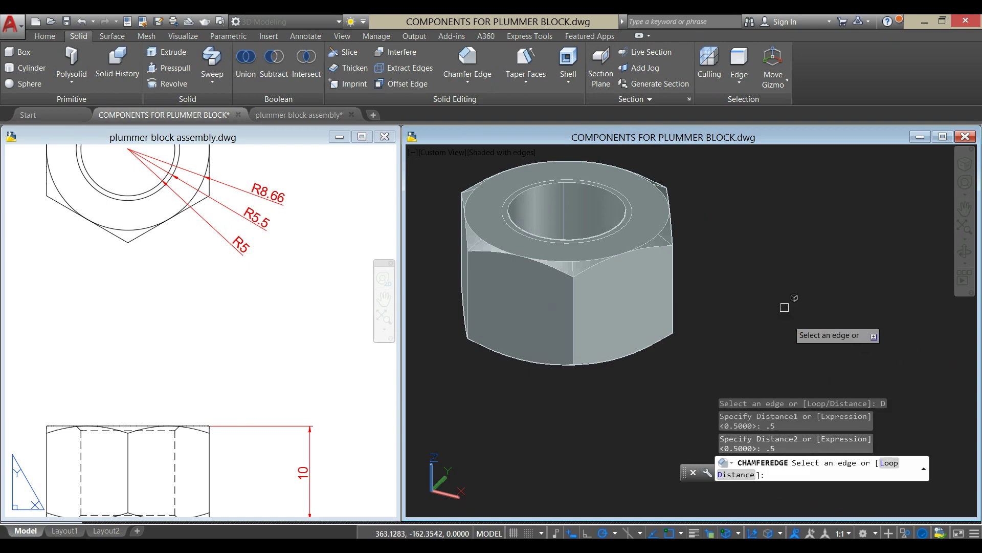
left_click(620, 200)
middle_click_drag(708, 337, 706, 207, "shift")
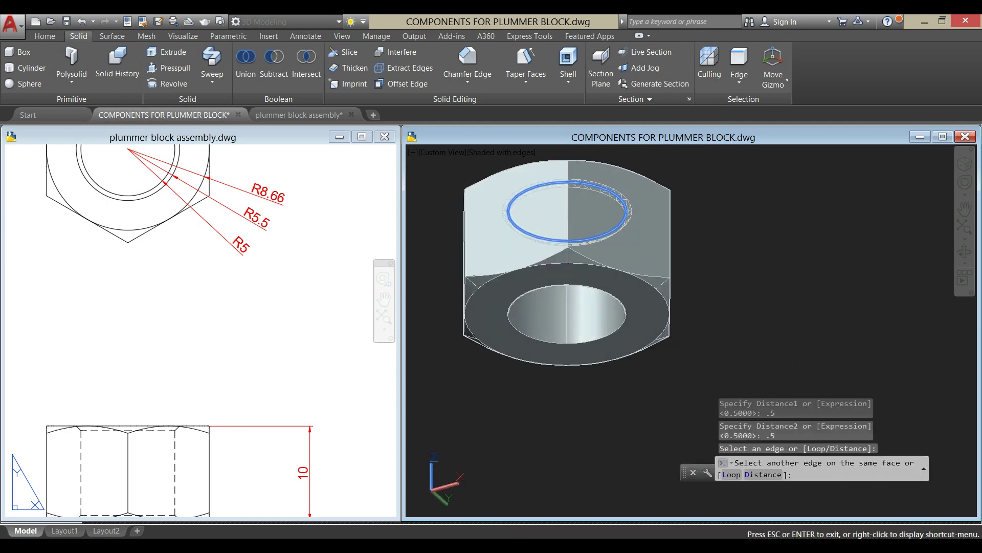
left_click(627, 311)
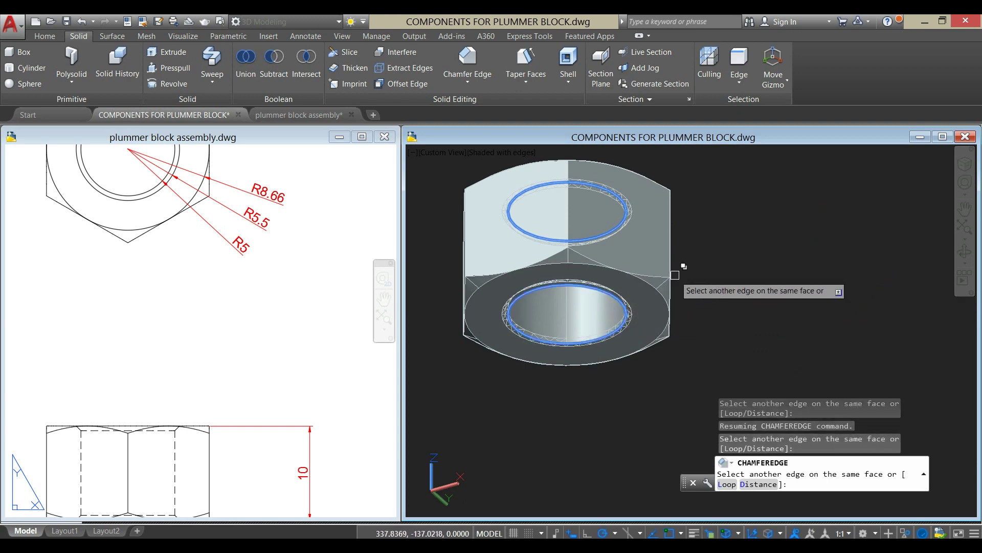
right_click(708, 219)
left_click(742, 224)
right_click(729, 232)
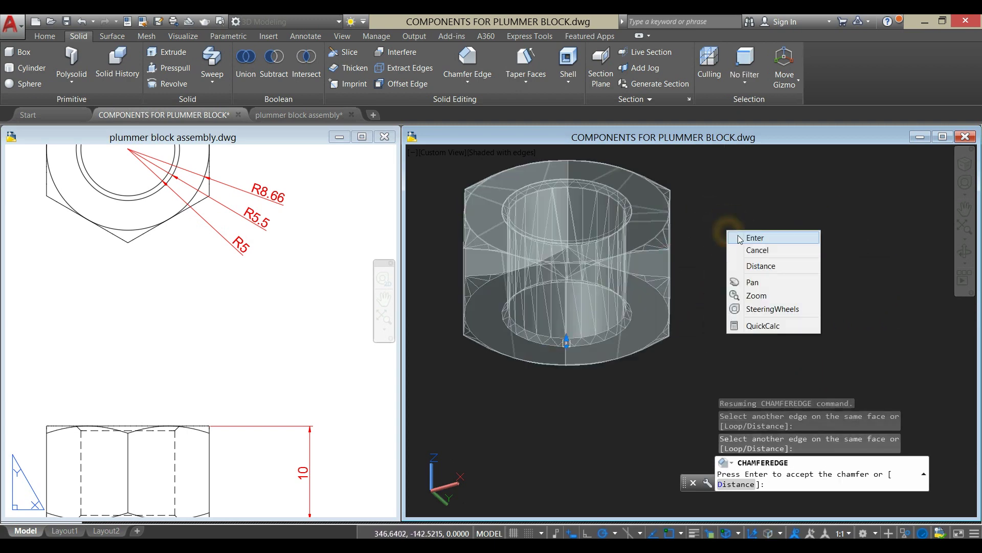
left_click(740, 239)
mouse_move(739, 232)
middle_mouse_down("shift")
mouse_move(699, 335)
mouse_move(745, 320)
middle_mouse_up("shift")
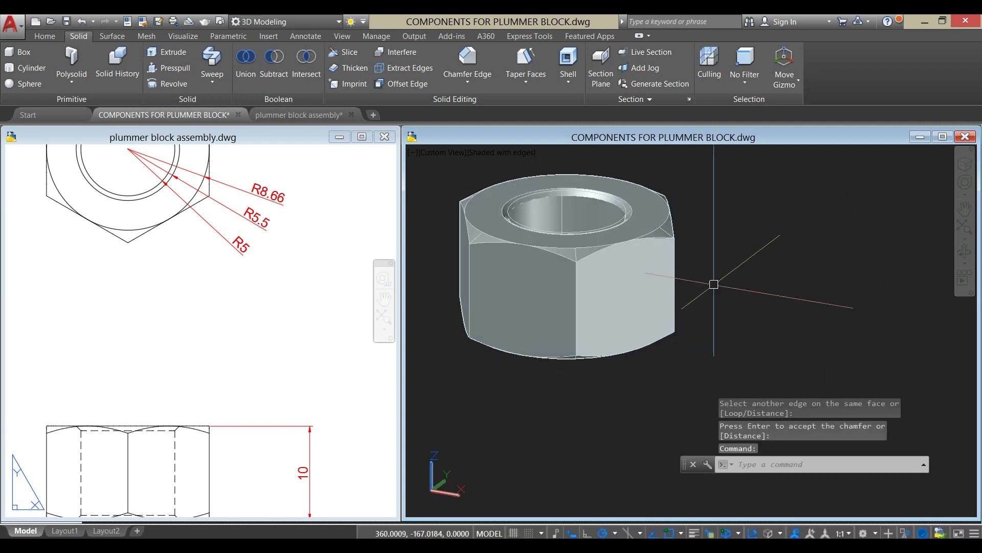
- Move the finished nut sideways, clear of the two construction circles
left_click(666, 266)
right_click(727, 217)
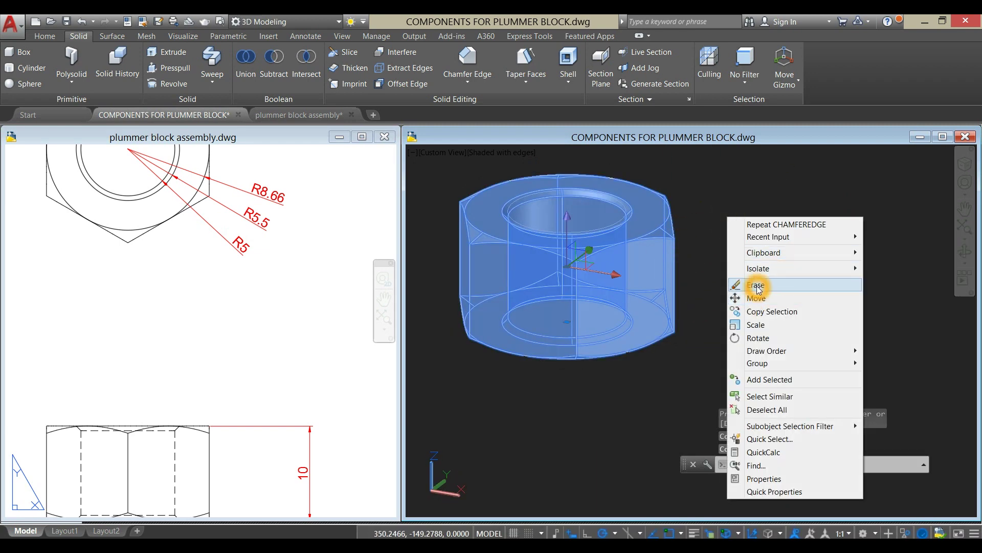
left_click(756, 298)
left_click(688, 304)
scroll(460, 358, "down", 3)
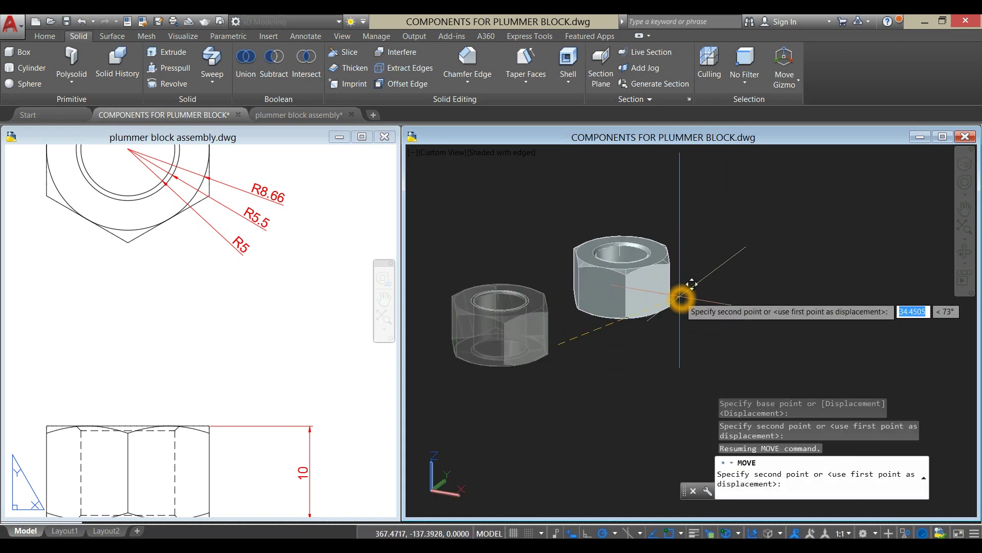
left_click(696, 308)
scroll(550, 320, "up", 5)
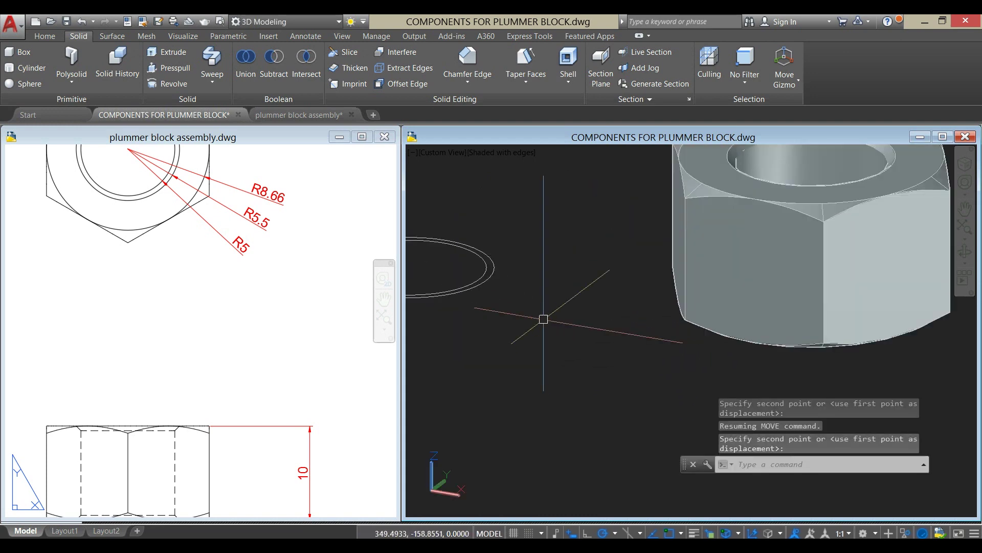
- Delete the two leftover construction circles beside the nut
left_click(537, 322)
left_click(463, 261)
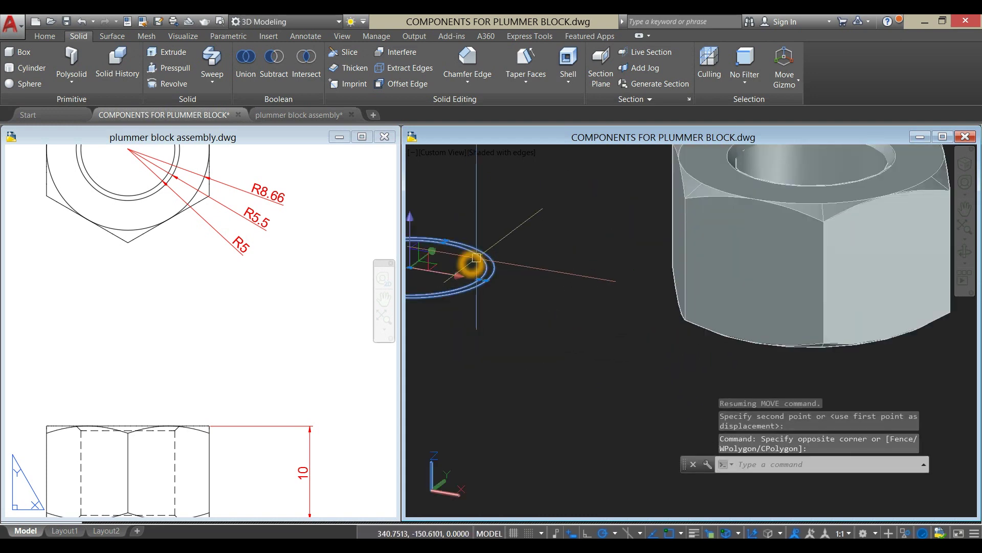
key("Delete")
scroll(513, 277, "down", 5)
mouse_move(570, 302)
middle_mouse_down("shift")
mouse_move(574, 220)
mouse_move(559, 305)
middle_mouse_up("shift")
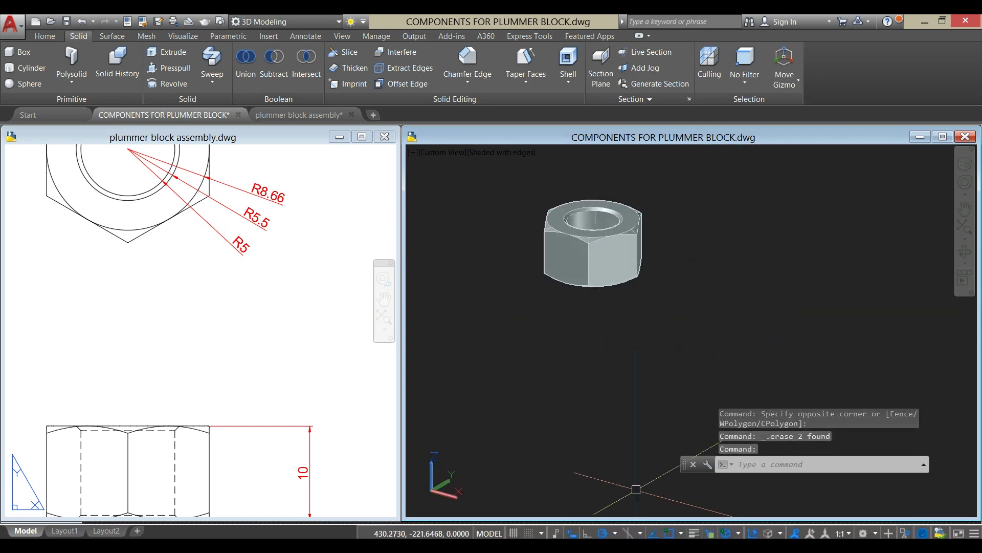
right_click(532, 550)
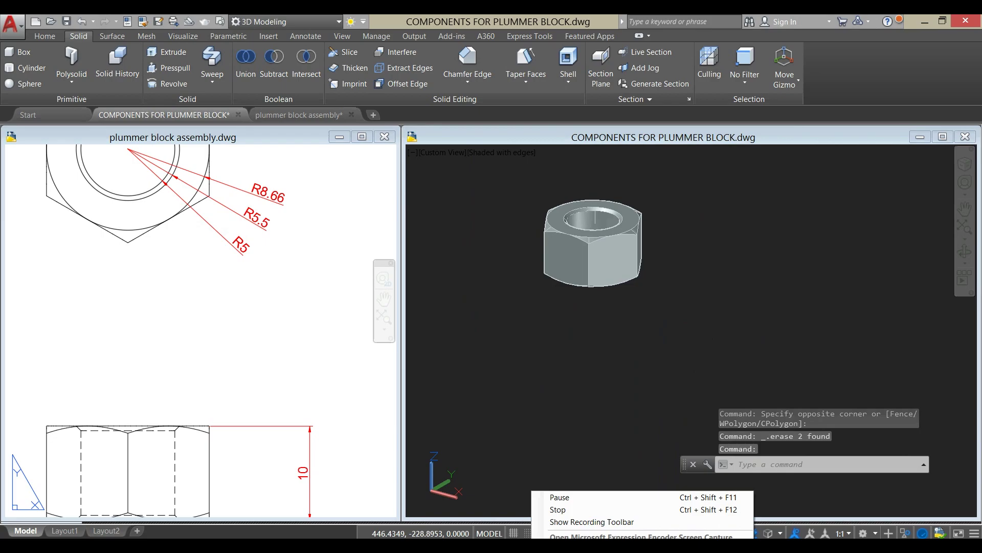
left_click(558, 510)
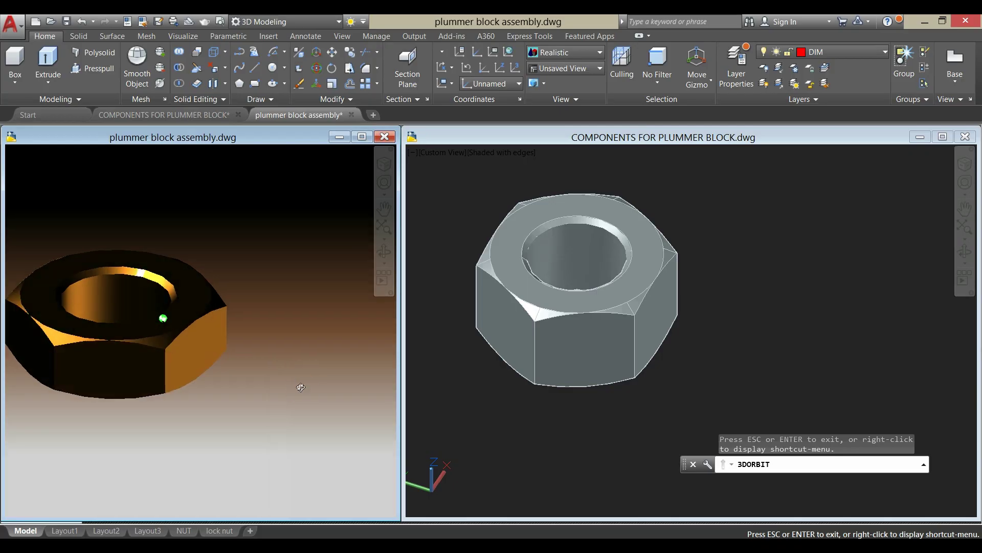
- Open the lock nut layout in plummer block assembly.dwg and examine the radii and height of the part
left_click_drag(300, 388, 312, 387)
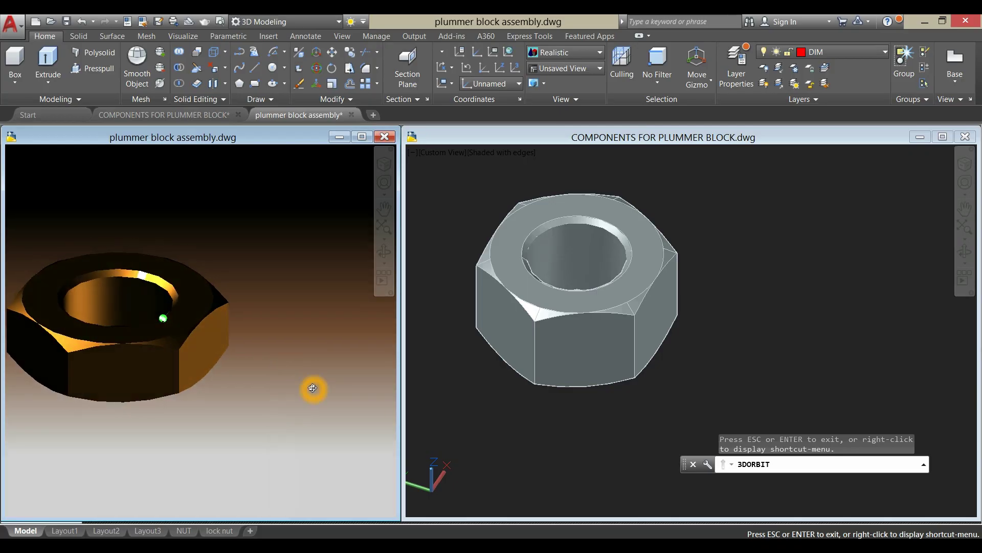
right_click(311, 329)
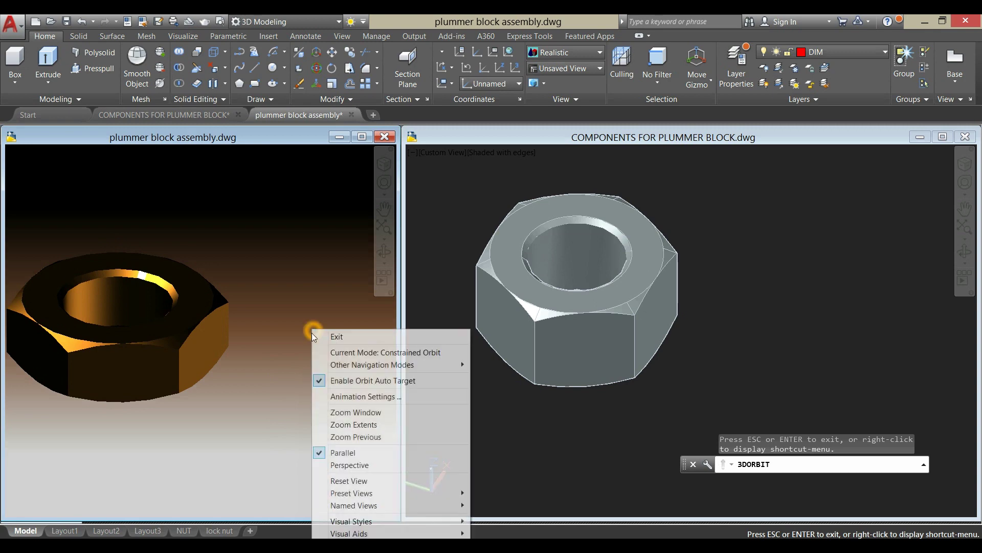
left_click(317, 333)
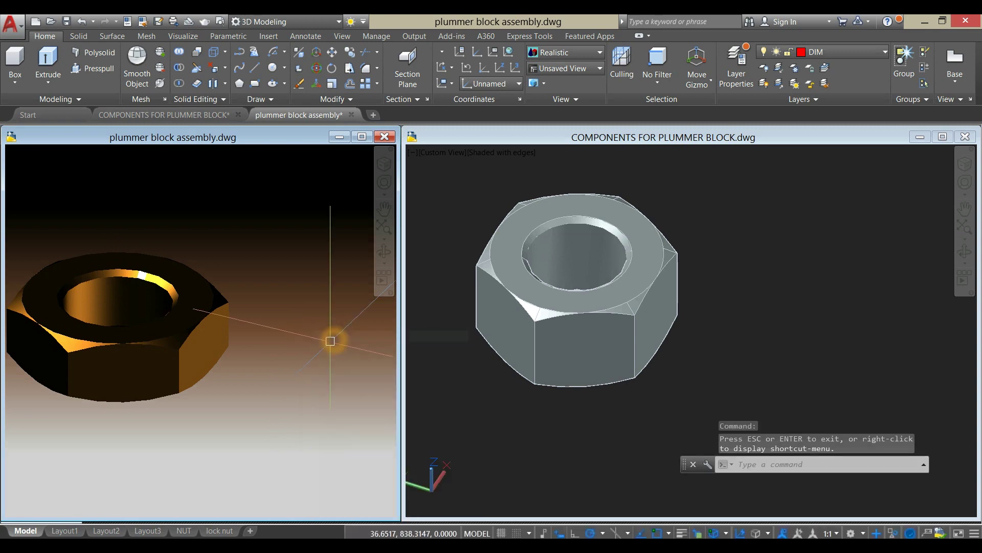
left_click(225, 531)
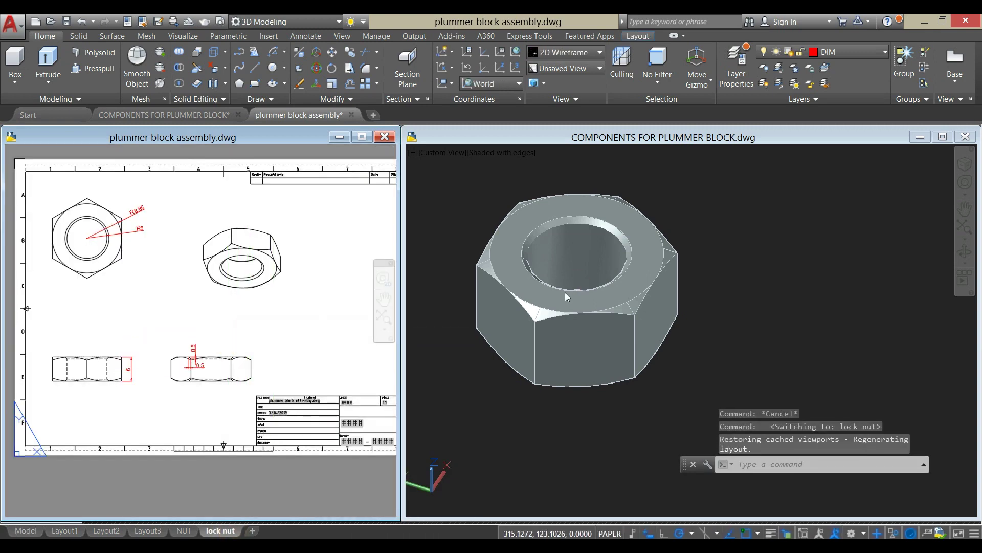
left_click(560, 327)
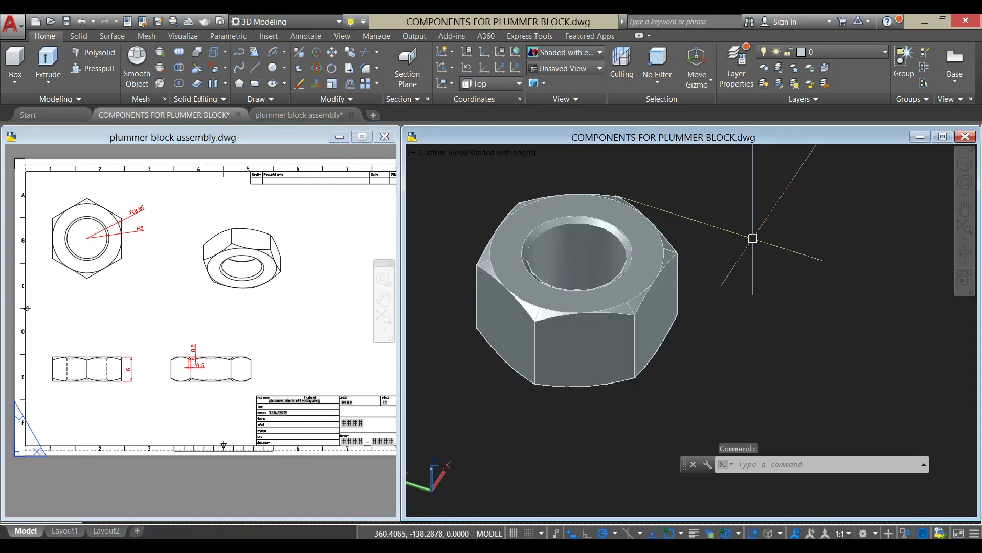
left_click(124, 379)
scroll(127, 378, "up", 6)
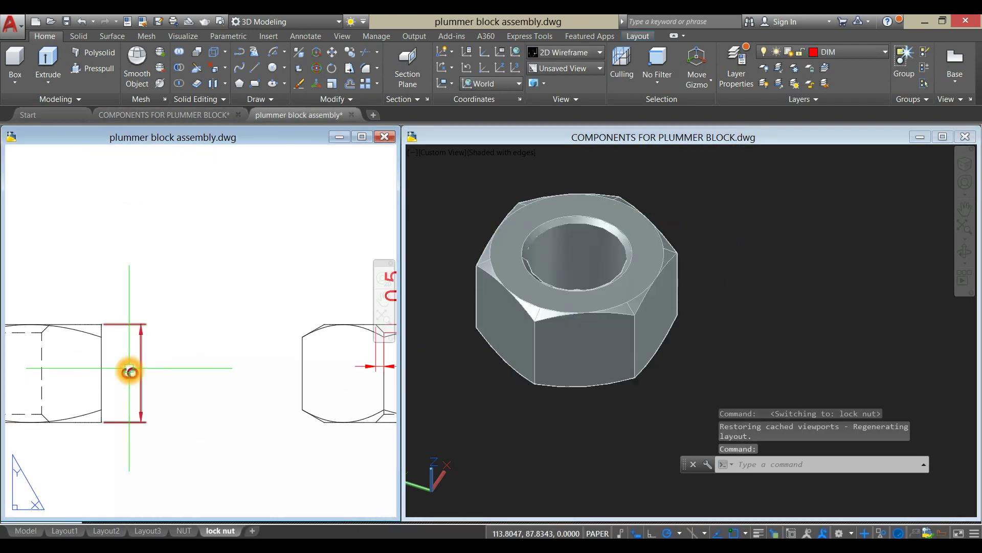
scroll(161, 368, "down", 8)
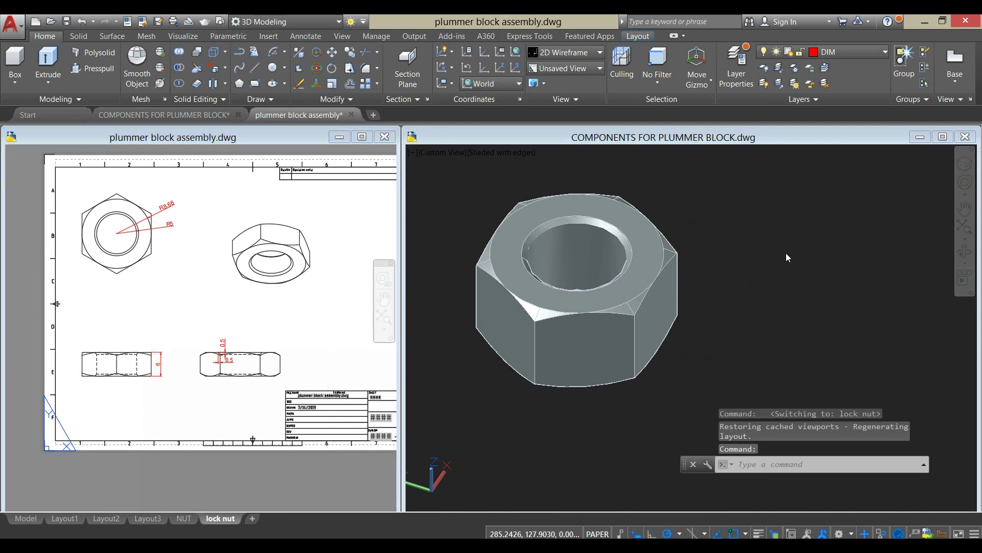
- In the top view of COMPONENTS FOR PLUMMER BLOCK.dwg, draw a horizontal helper line from the nut's right-hand corner into the empty space beside it
left_click(787, 255)
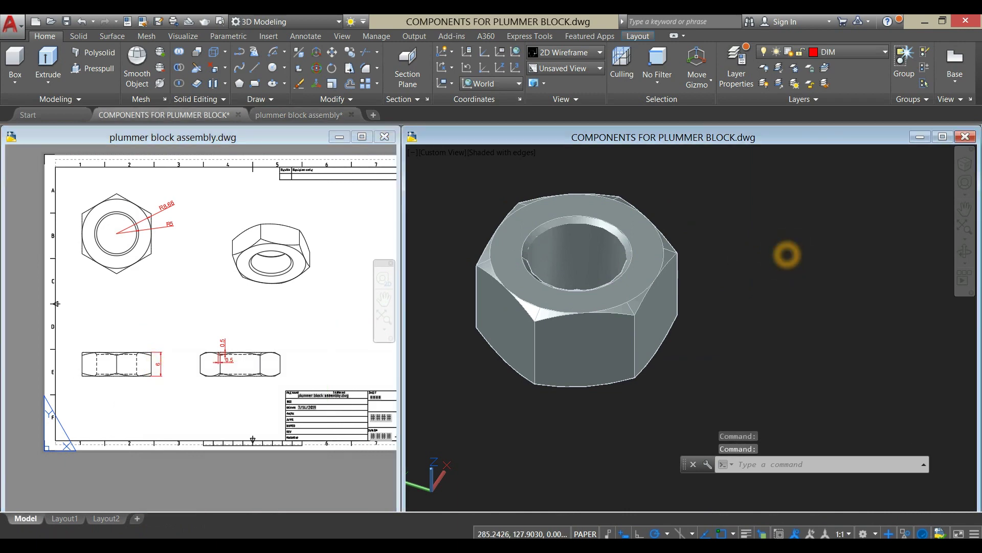
left_click(437, 153)
left_click(449, 180)
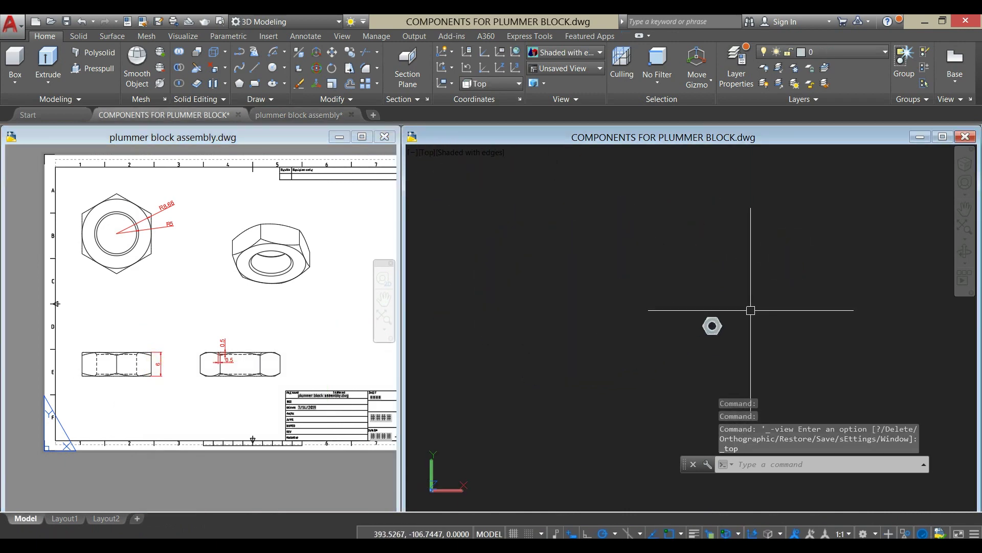
scroll(748, 335, "up", 7)
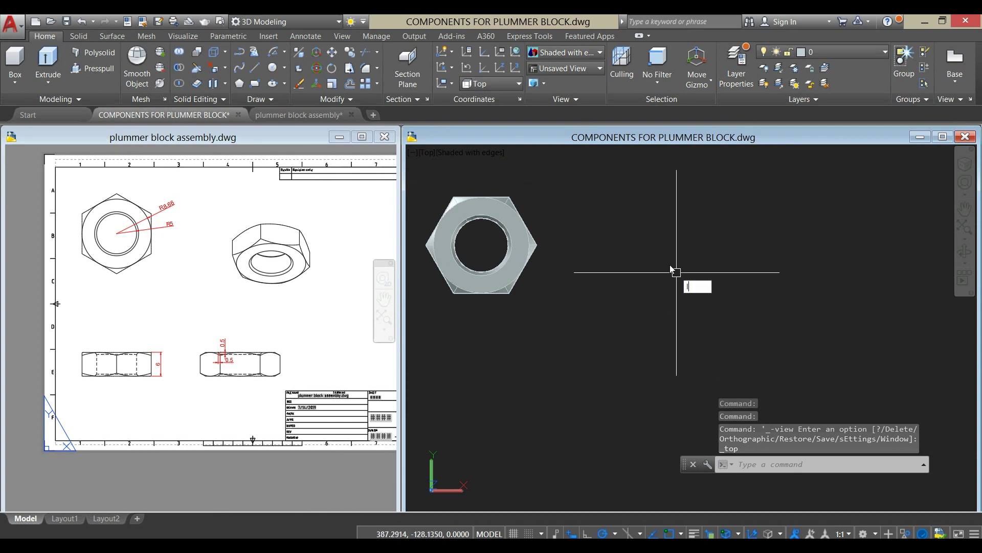
type("l")
key("Return")
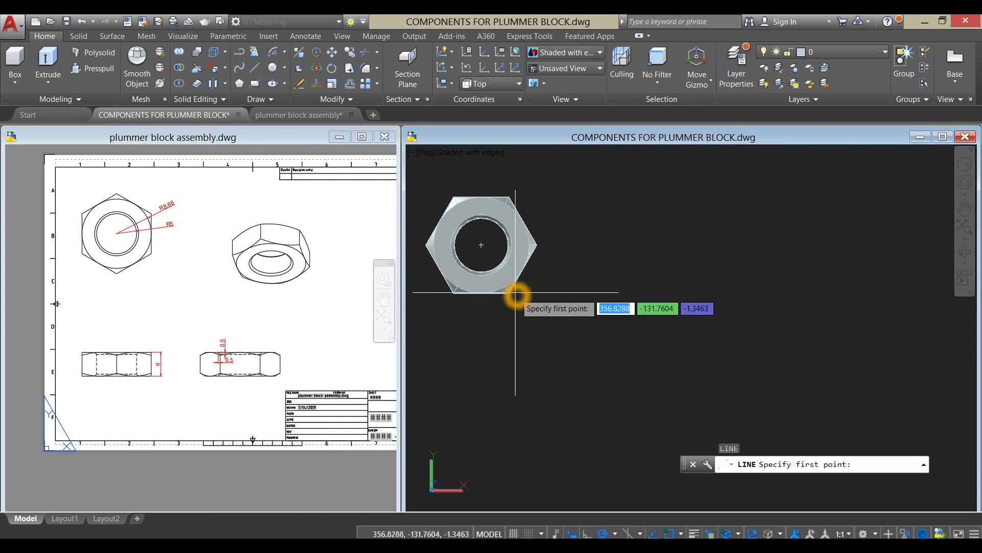
left_click(537, 245)
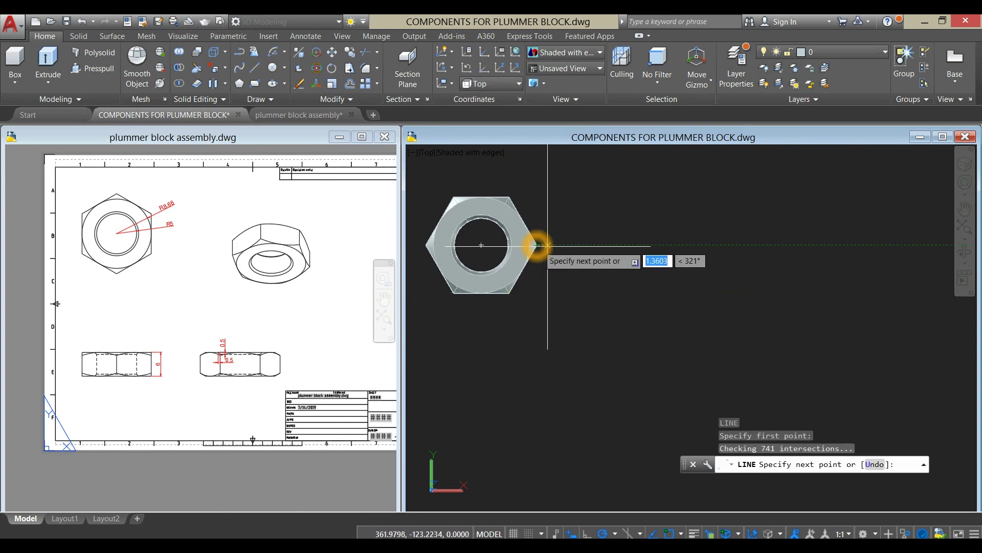
left_click(669, 244)
right_click(684, 201)
left_click(694, 209)
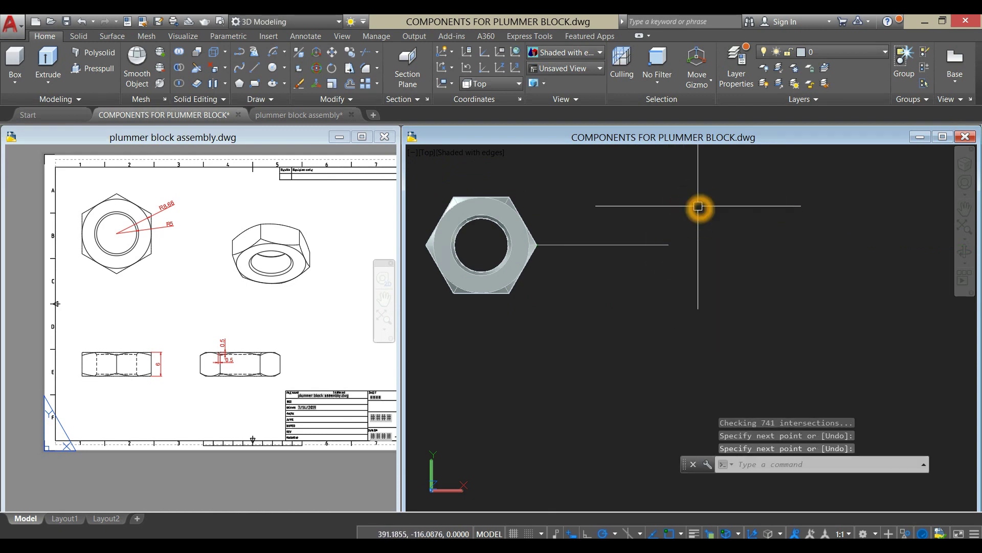
- Draw two concentric circles with radii 8.66 and 5 centred on the free end of the helper line
key("Return")
left_click(669, 244)
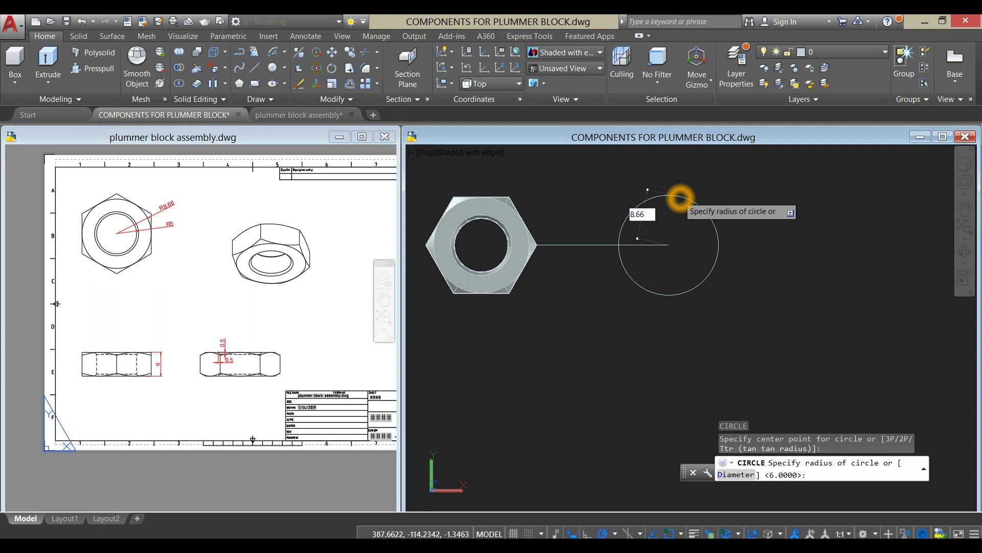
left_click(680, 198)
right_click(681, 194)
left_click(660, 195)
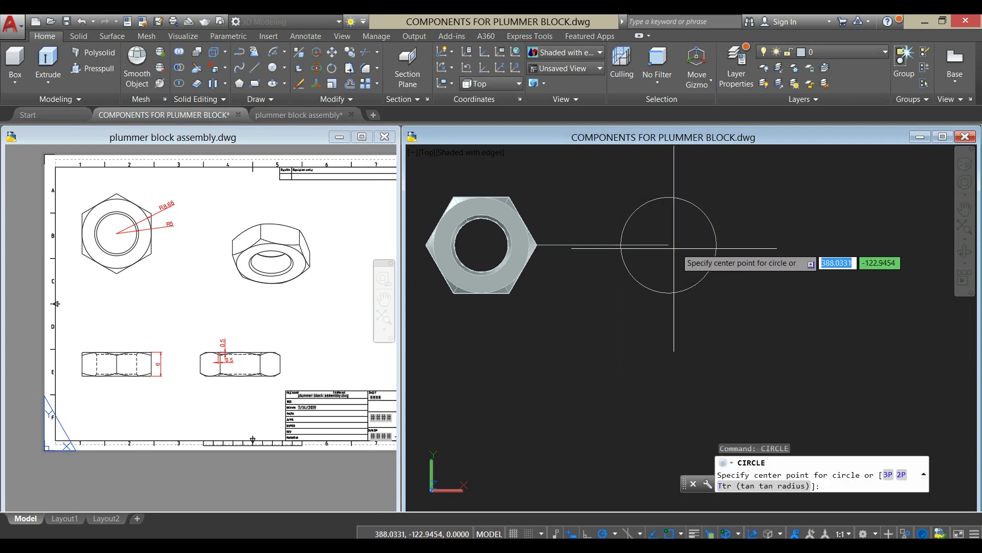
left_click(668, 244)
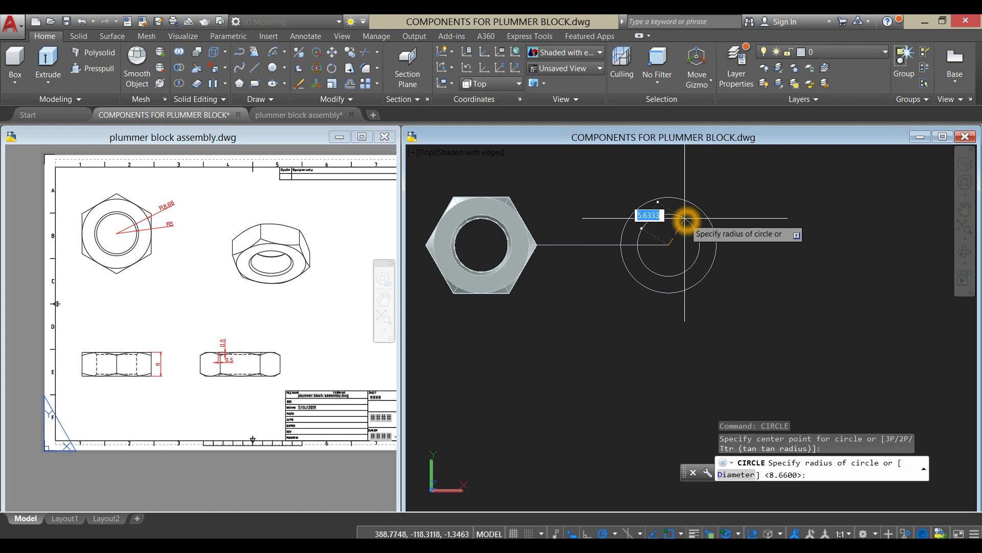
key("Return")
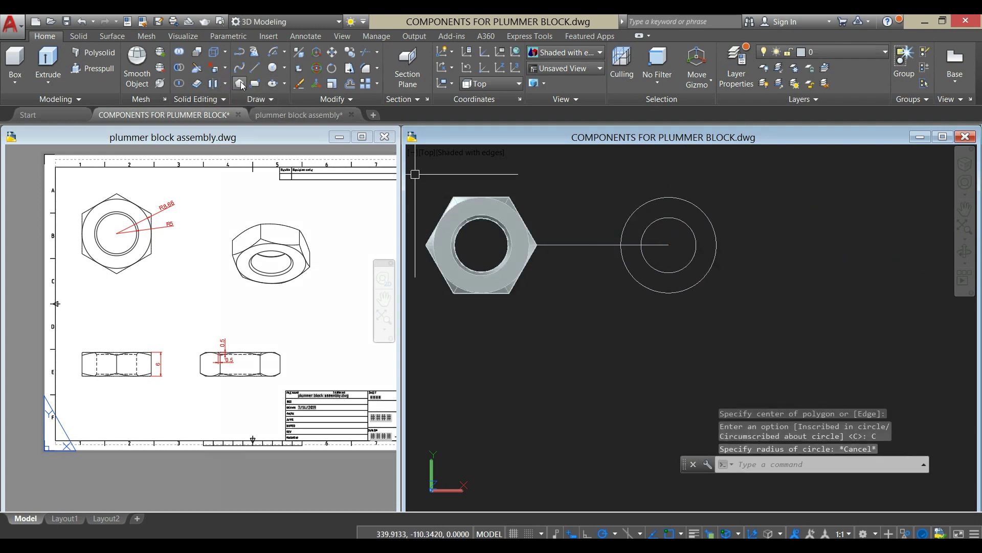
- Draw a six-sided polygon circumscribed about the outer circle, and delete the helper line
left_click(241, 84)
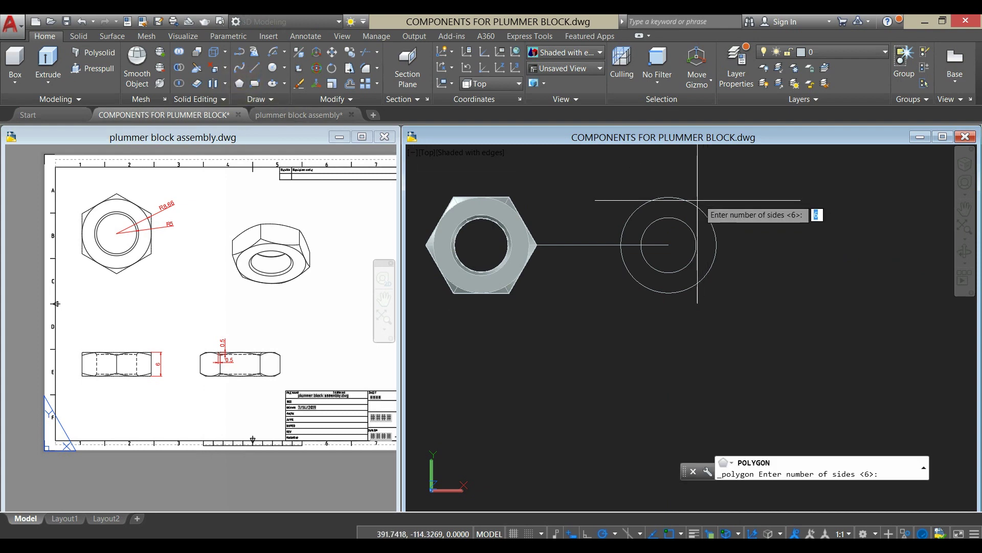
key("Return")
left_click(670, 244)
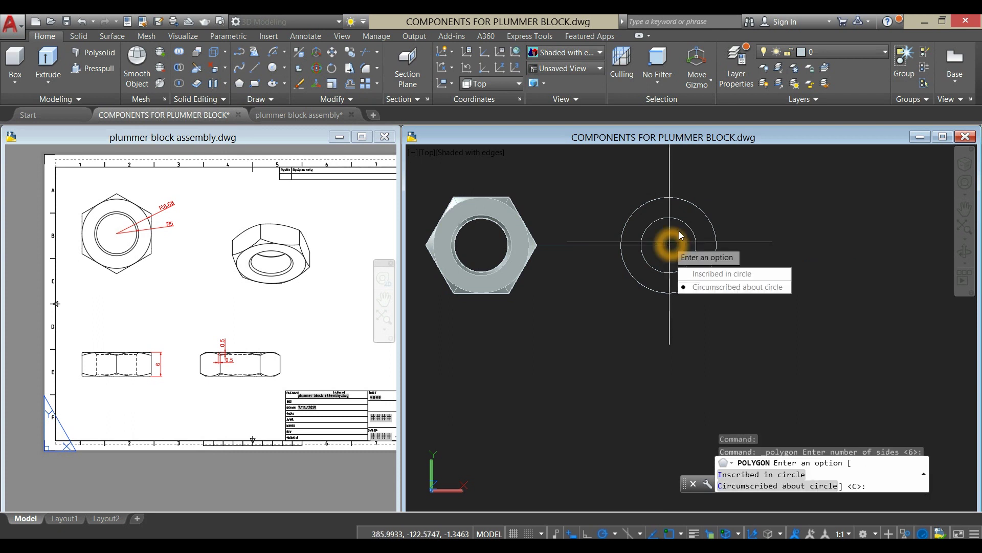
left_click(717, 287)
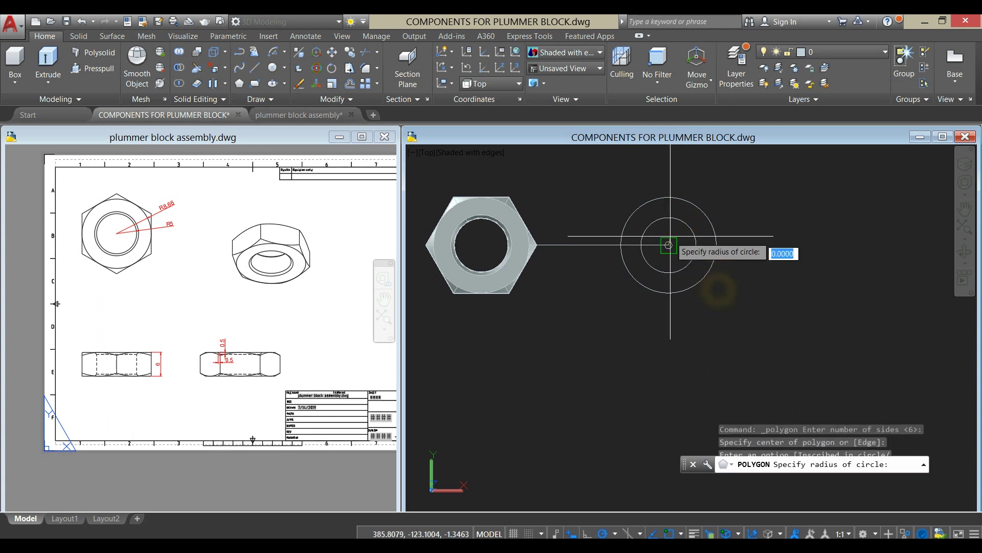
left_click(664, 198)
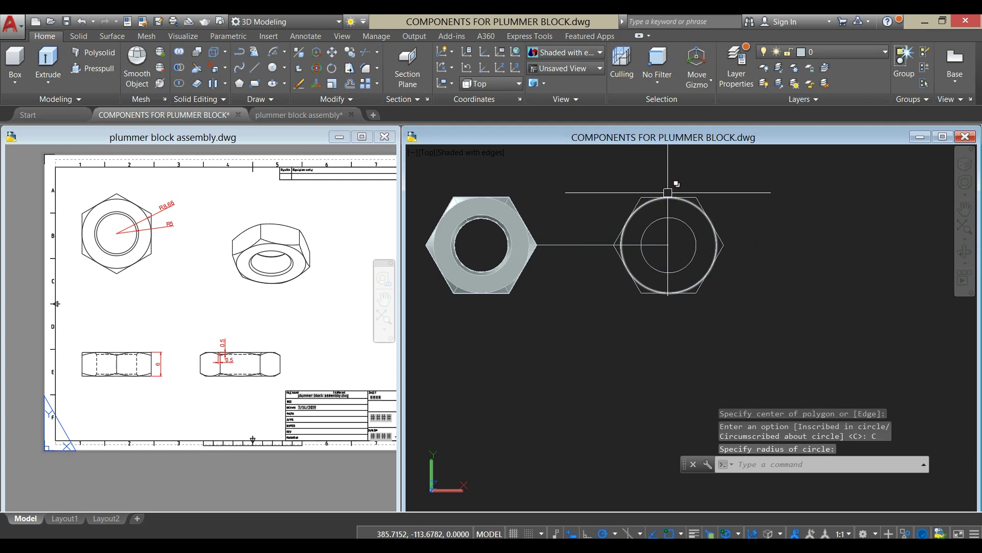
left_click(662, 245)
key("Delete")
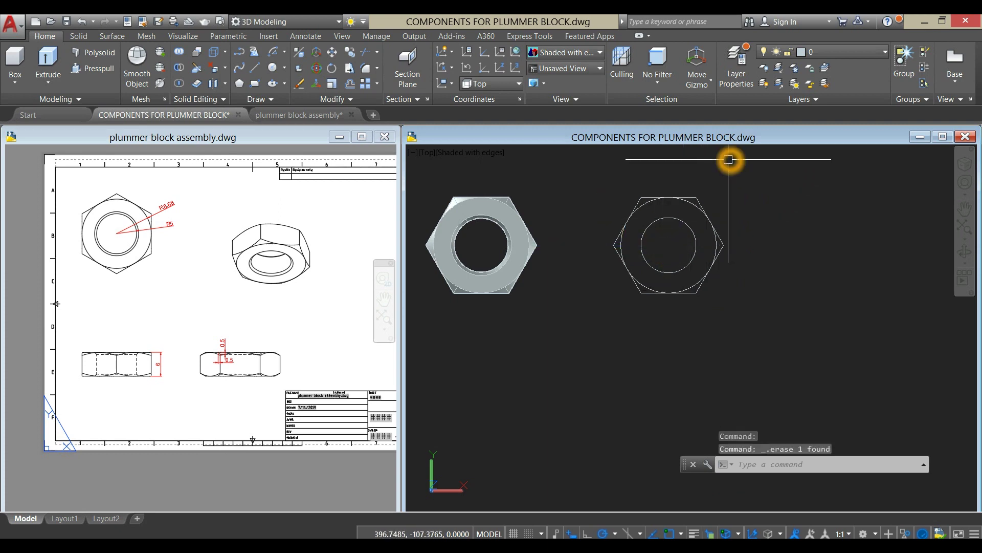
- Extrude the hexagon 6 downward into a solid for the lock nut
middle_click_drag(700, 290, 717, 205, "shift")
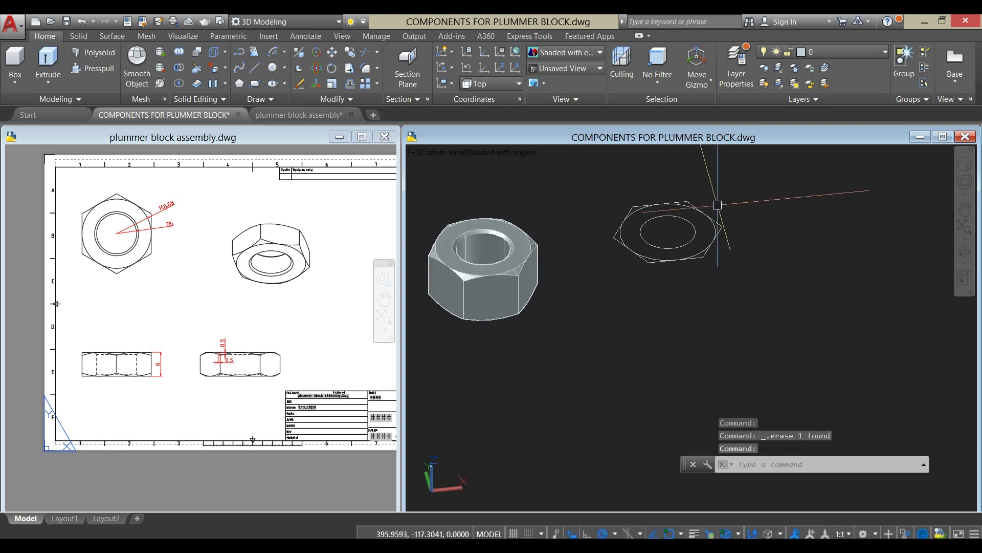
left_click(722, 221)
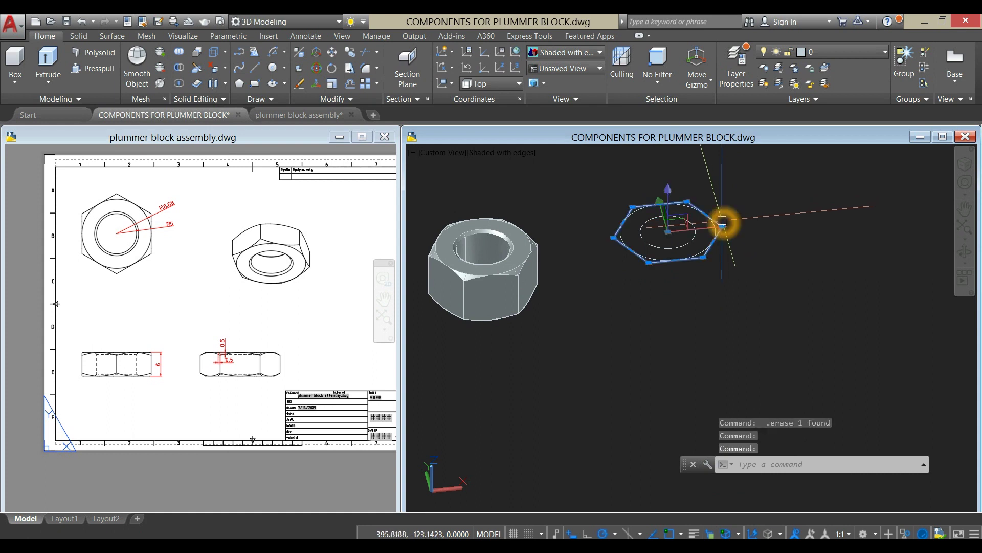
left_click(48, 61)
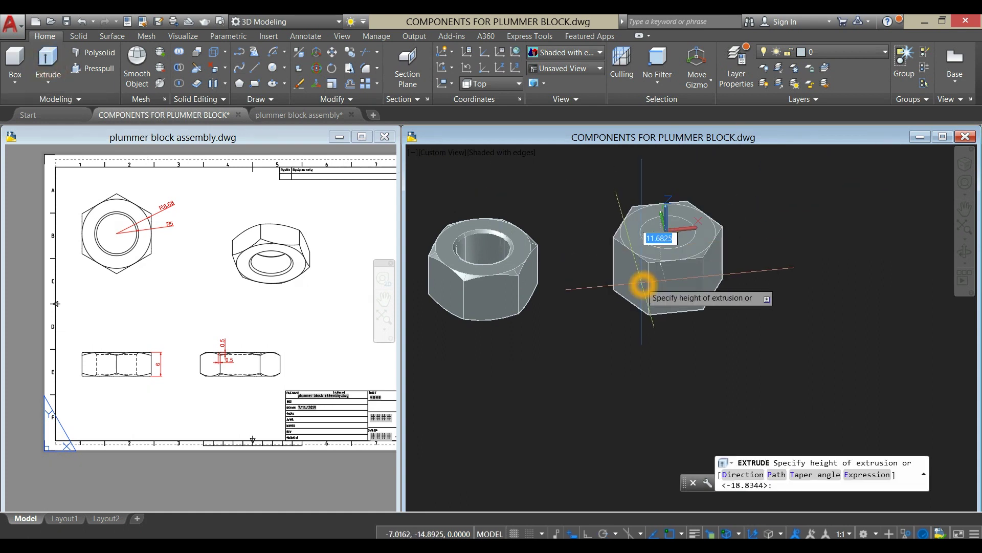
type("6")
key("Return")
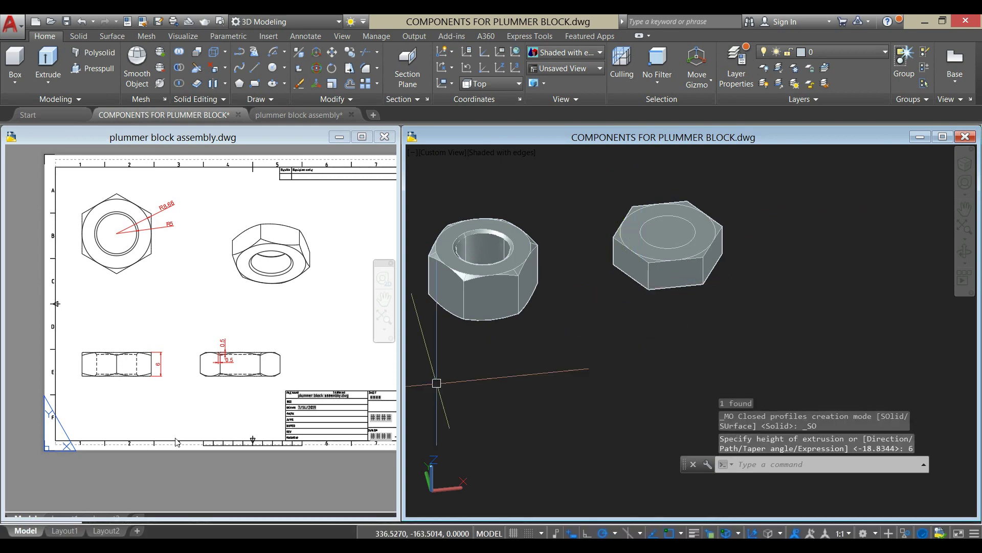
- Examine the height and chamfer dimensions in the side views of the lock nut layout
left_click(121, 392)
scroll(149, 366, "up", 4)
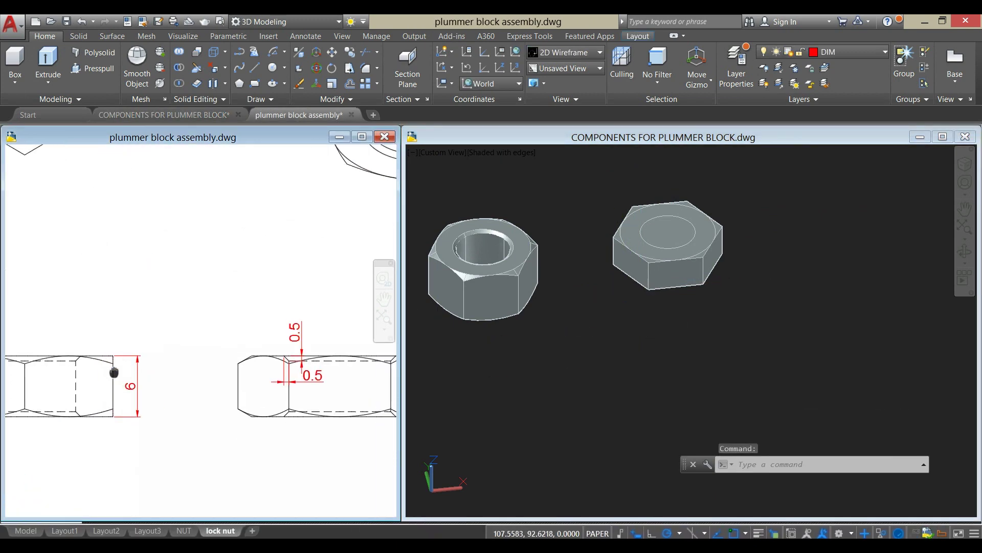
left_click(586, 328)
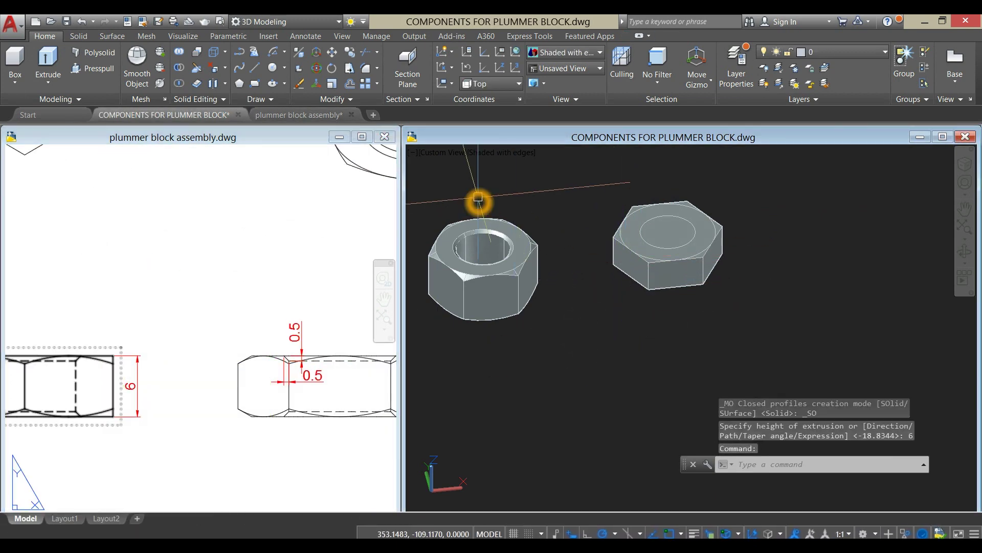
- Switch the visual style of the components drawing to 2D Wireframe
left_click(517, 154)
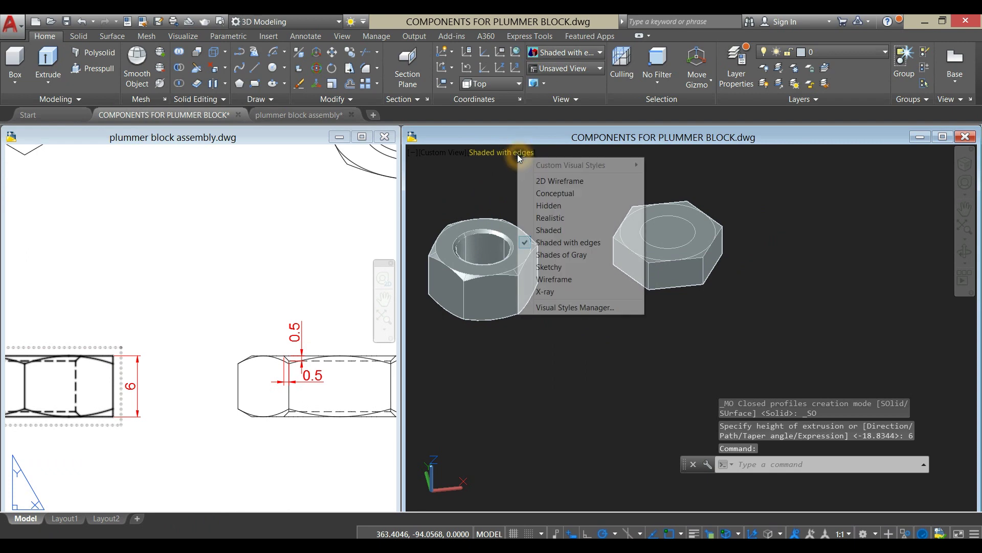
left_click(543, 186)
scroll(660, 202, "up", 5)
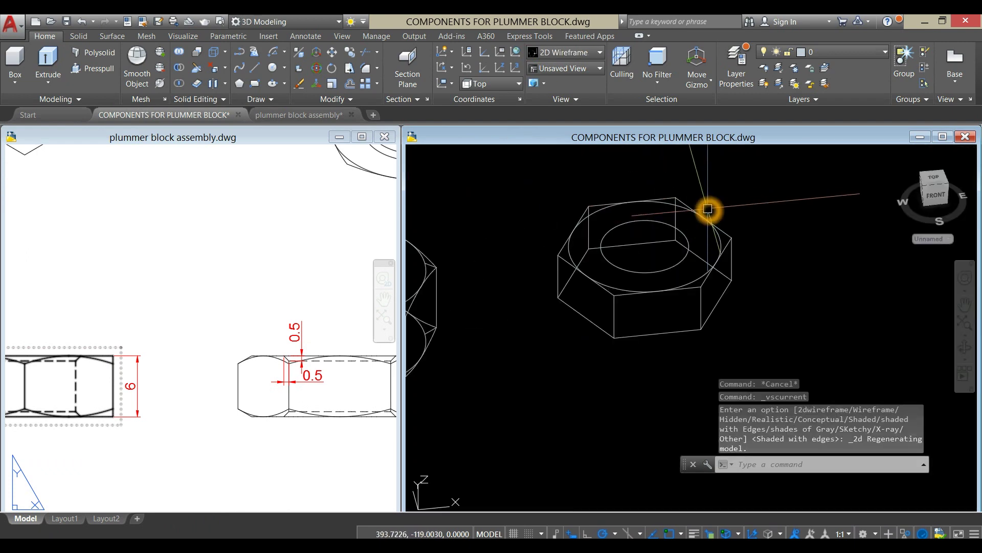
- Extrude the outer circle on the hexagonal solid's top face about 20 downward with a taper angle of -60
left_click(660, 203)
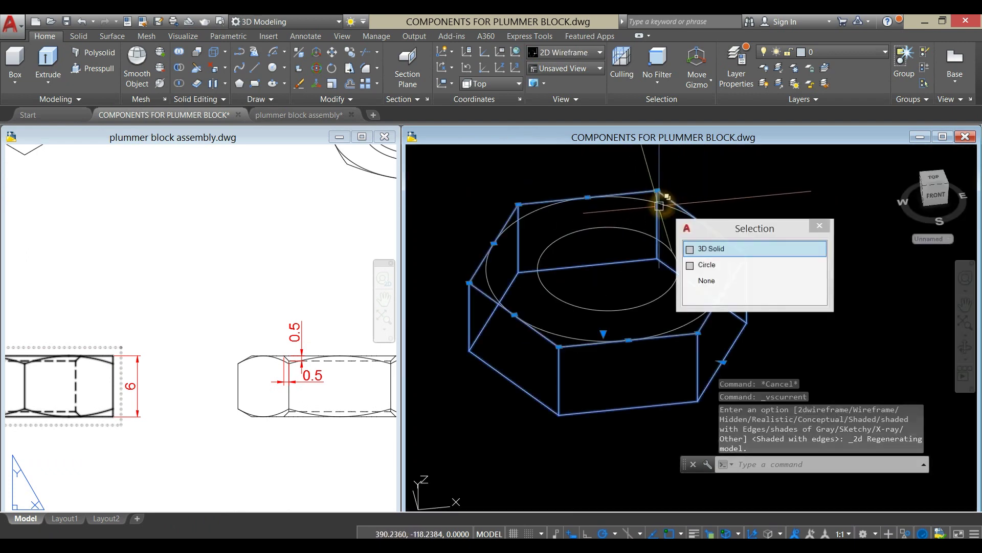
left_click(707, 265)
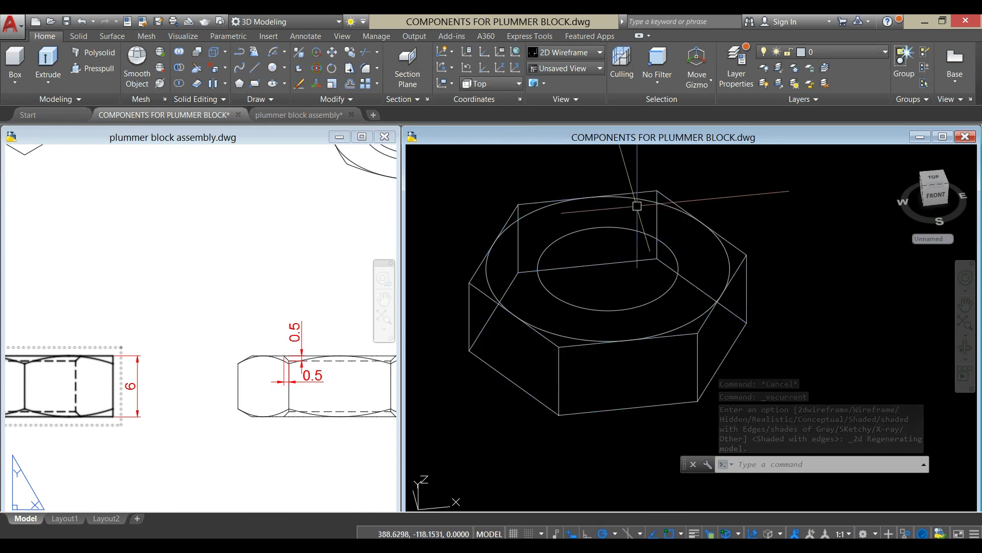
left_click(46, 68)
scroll(606, 307, "down", 4)
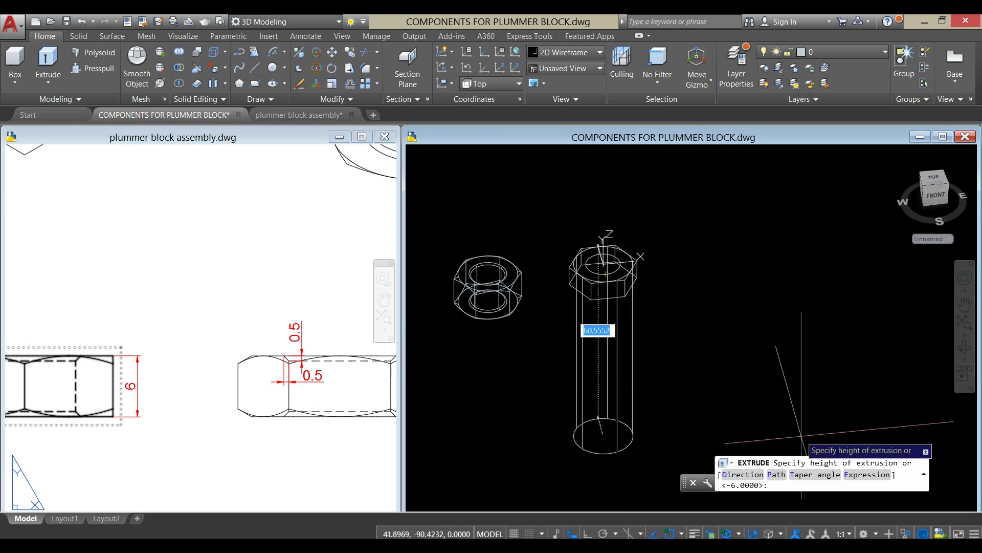
left_click(804, 475)
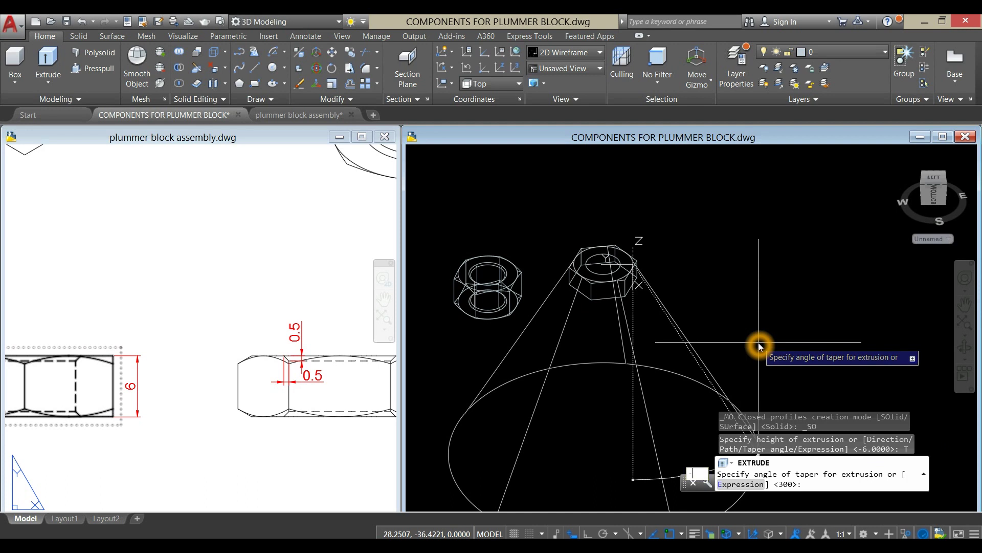
type("-60")
key("Return")
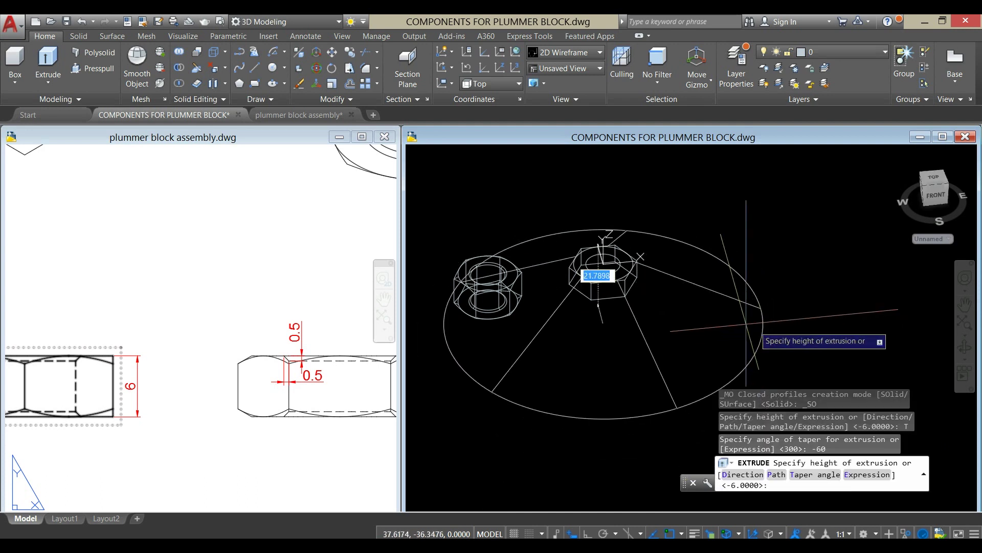
left_click(695, 321)
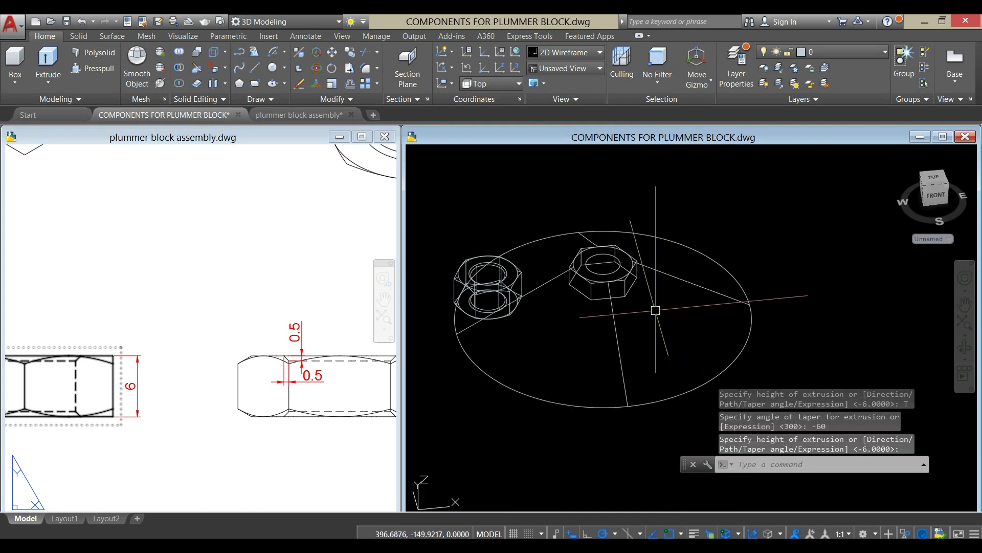
- Intersect the tapered cone with the hexagonal solid to chamfer the lock nut's top corners
middle_click_drag(660, 302, 561, 240, "shift")
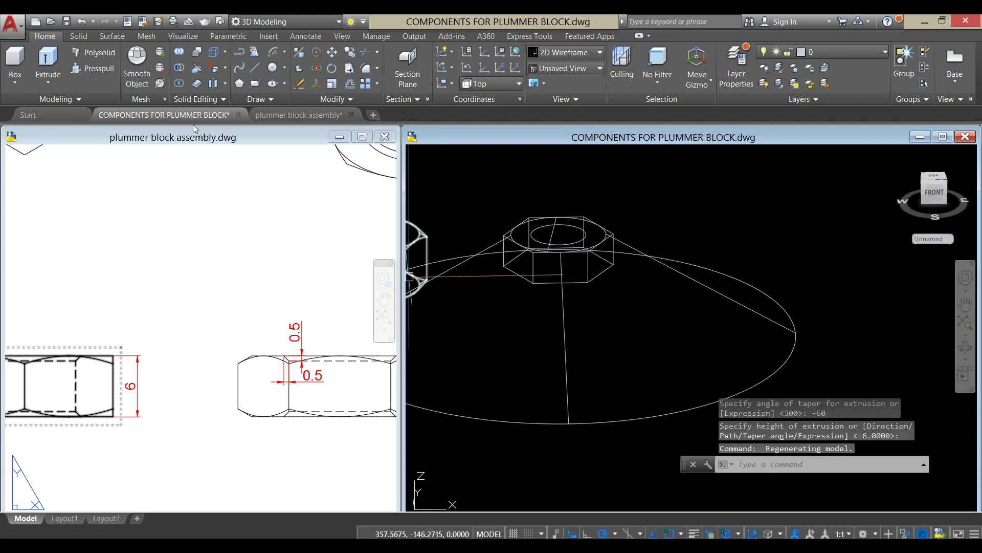
left_click(180, 87)
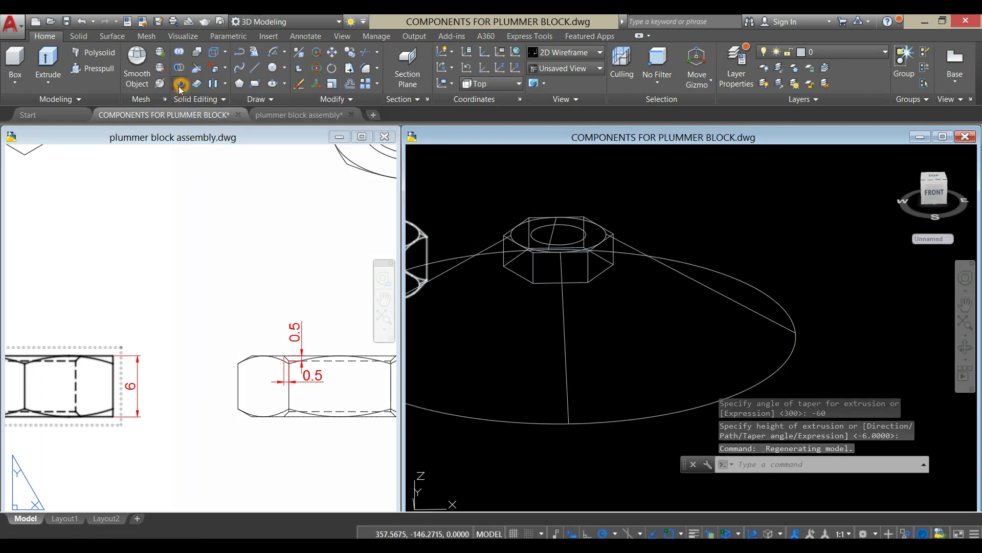
left_click(628, 248)
scroll(595, 287, "up", 3)
scroll(595, 286, "up", 2)
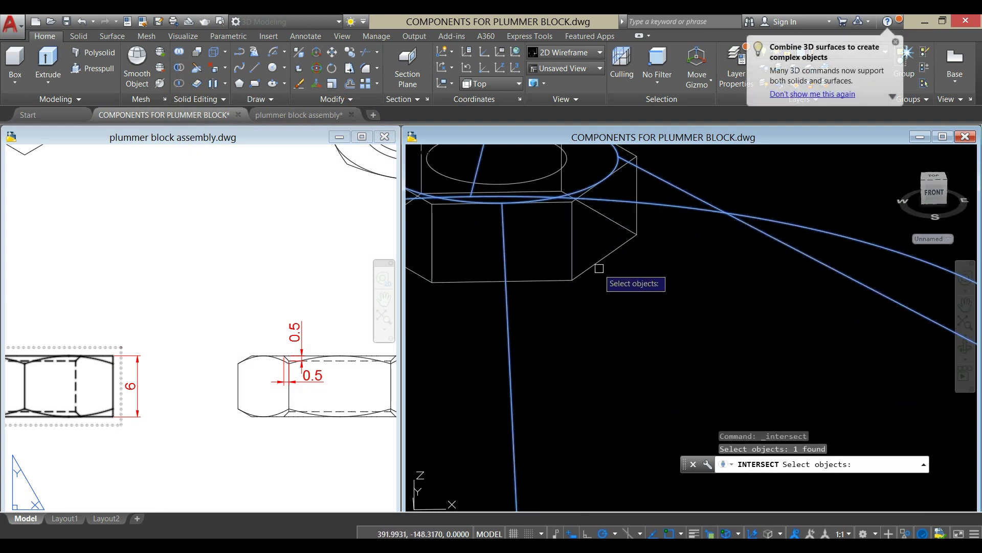
left_click(603, 265)
right_click(667, 255)
scroll(667, 256, "down", 3)
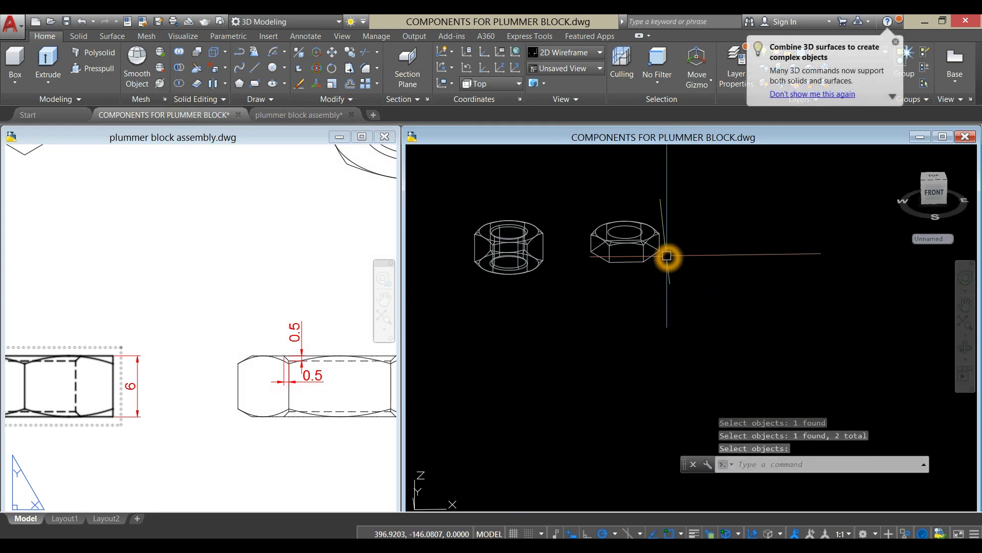
- Switch the visual style of the components drawing to X-ray
middle_click_drag(667, 256, 651, 183, "shift")
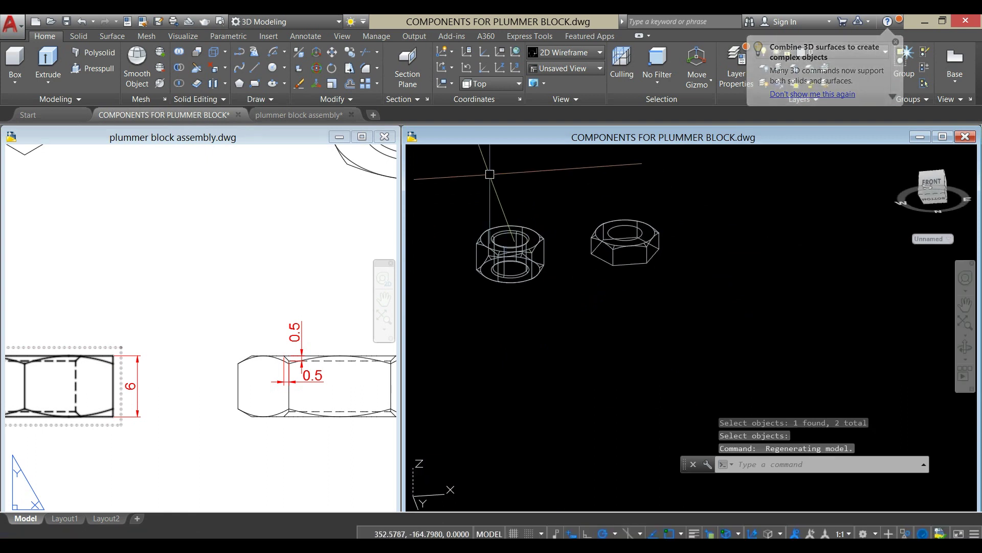
left_click(484, 153)
left_click(512, 292)
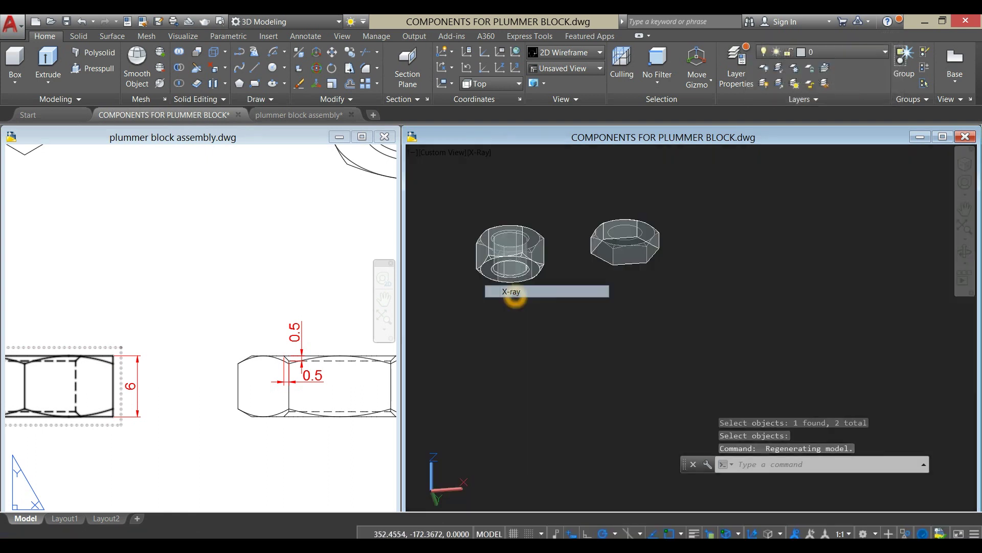
- Draw a circle of radius 8.66 centred on the lock nut's bottom face, reaching the midpoint of a hexagon edge
middle_click_drag(614, 252, 525, 202, "shift")
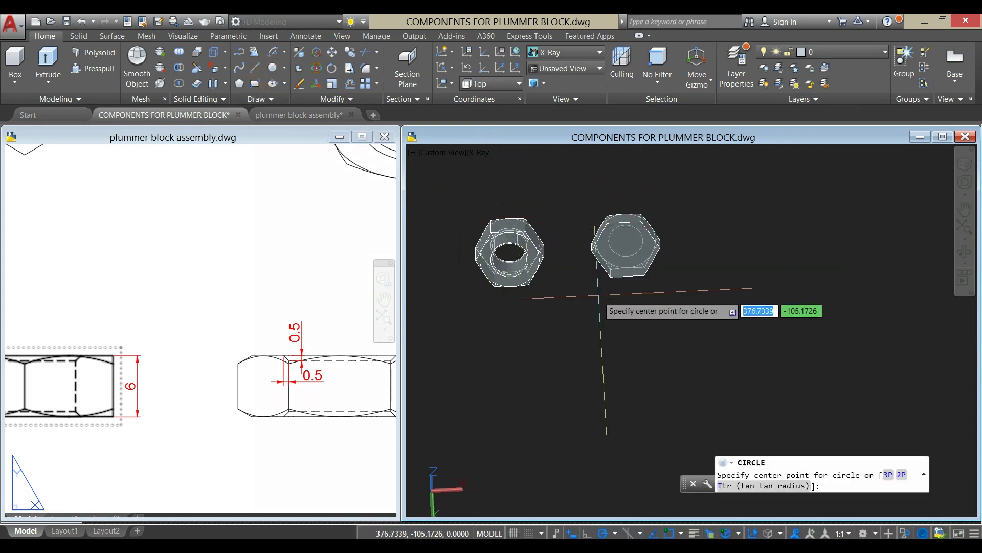
left_click(621, 253)
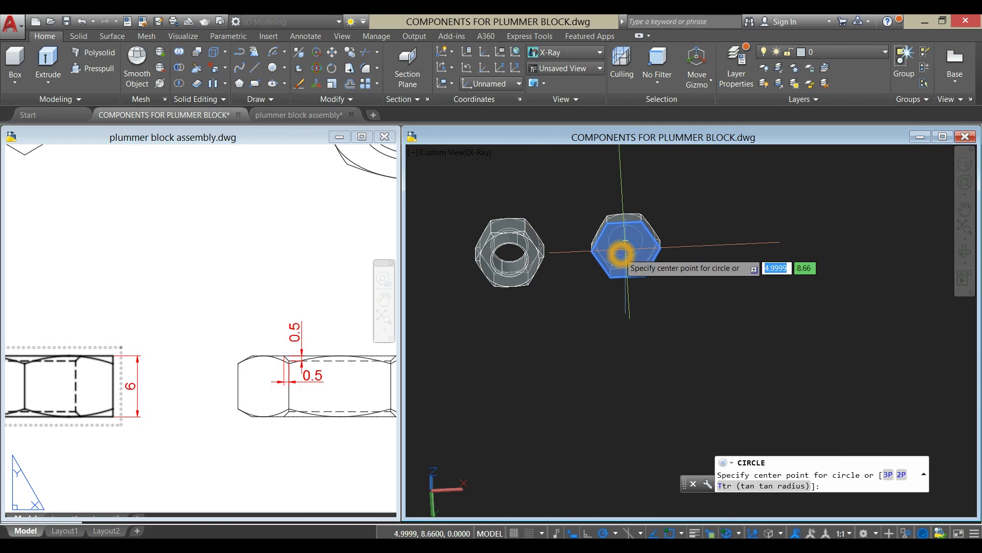
middle_click_drag(621, 254, 631, 323, "shift")
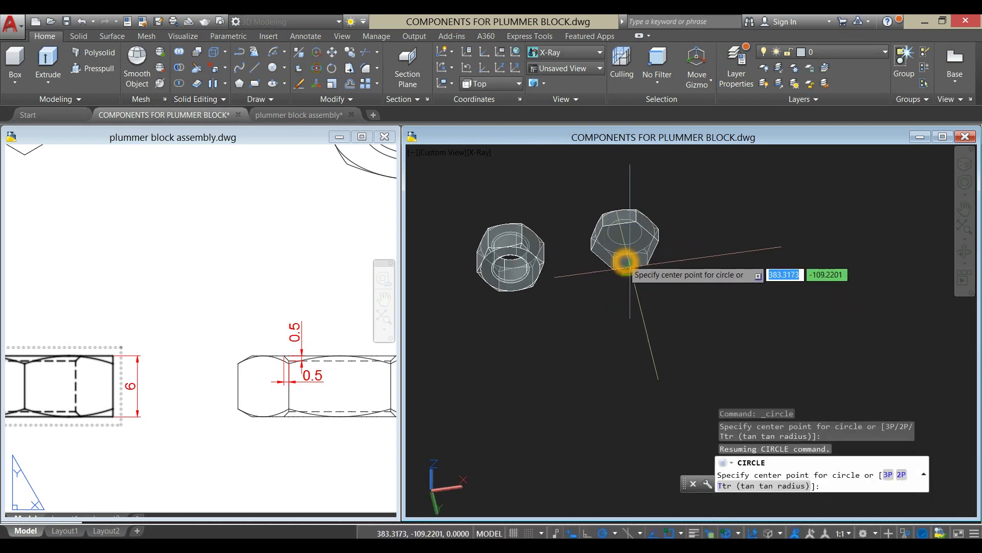
left_click(624, 245)
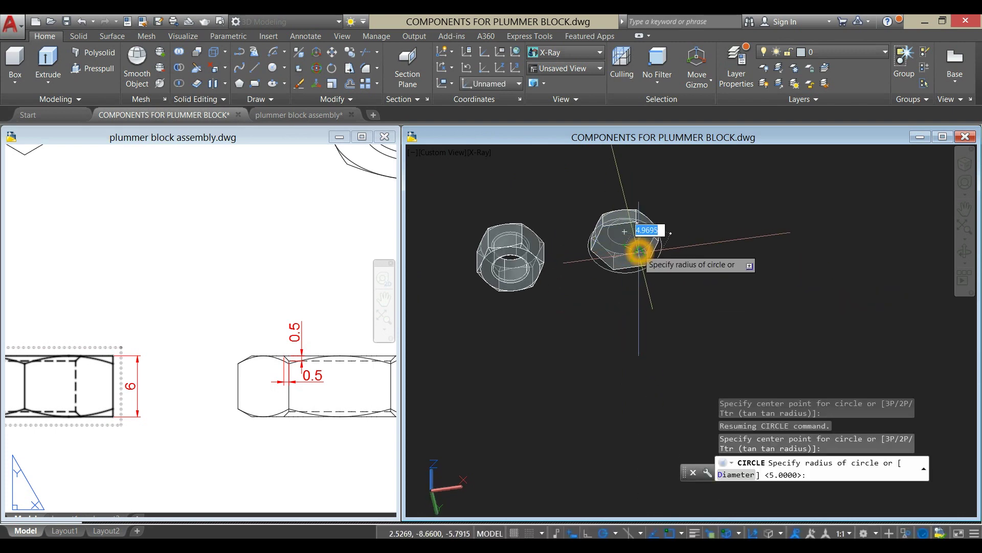
scroll(631, 238, "up", 2)
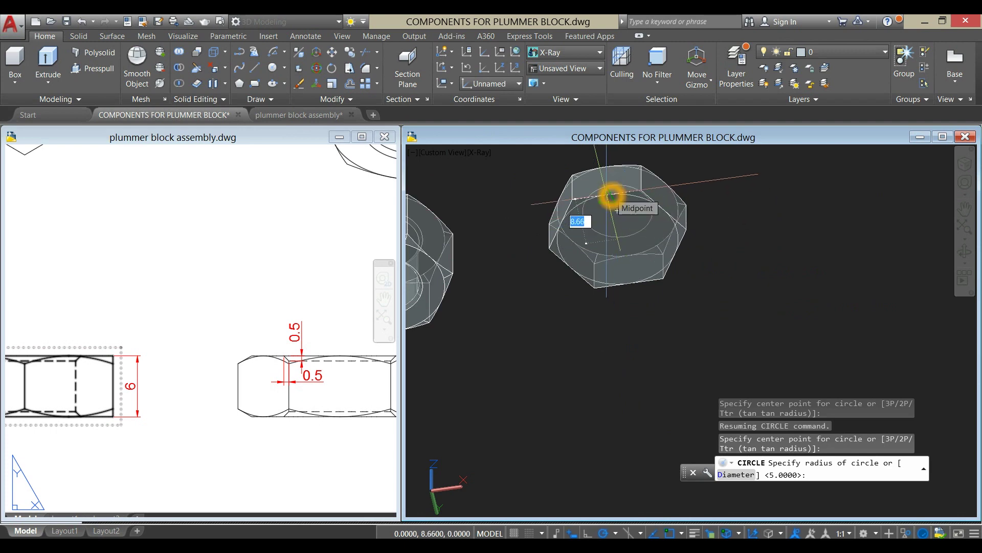
left_click(613, 196)
- Extrude the bottom-face circle upward past the lock nut's top with a taper angle of -60
middle_click_drag(661, 255, 621, 222, "shift")
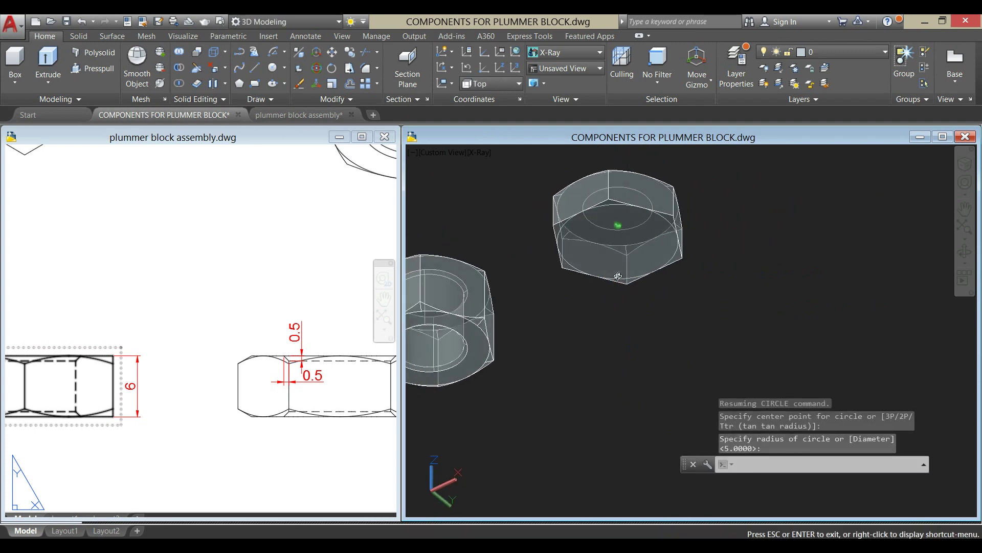
left_click(609, 209)
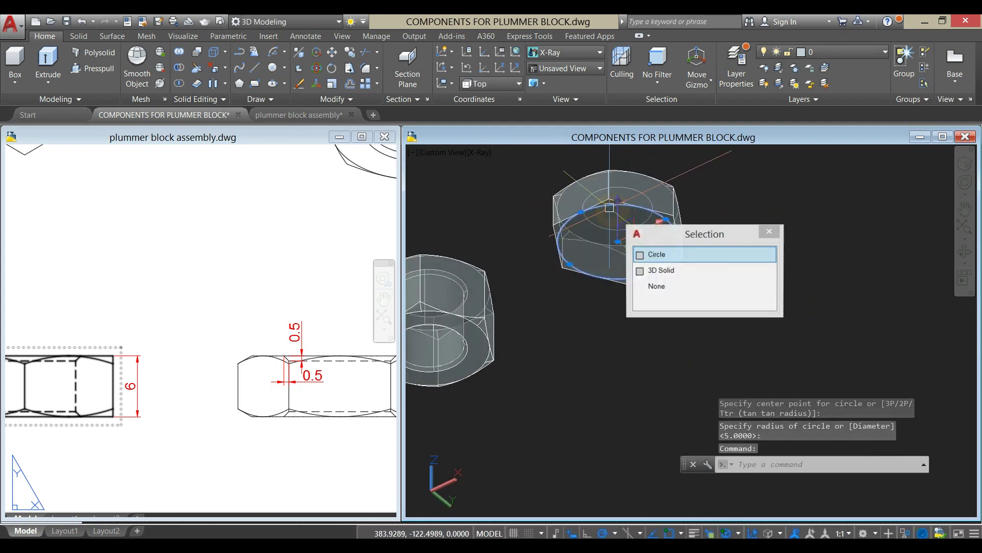
left_click(57, 77)
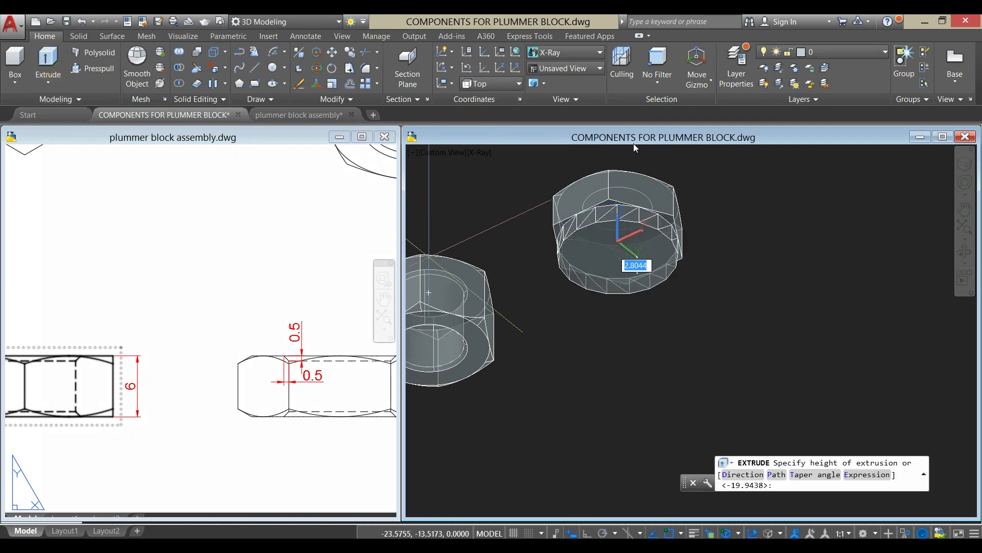
middle_click_drag(634, 233, 429, 292, "shift")
scroll(680, 179, "down", 2)
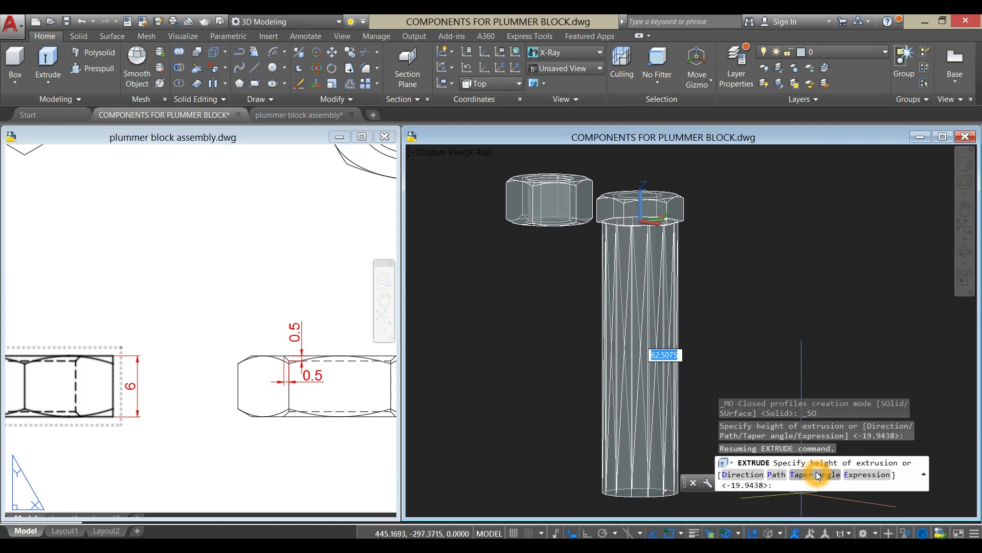
middle_click_drag(696, 149, 635, 221, "shift")
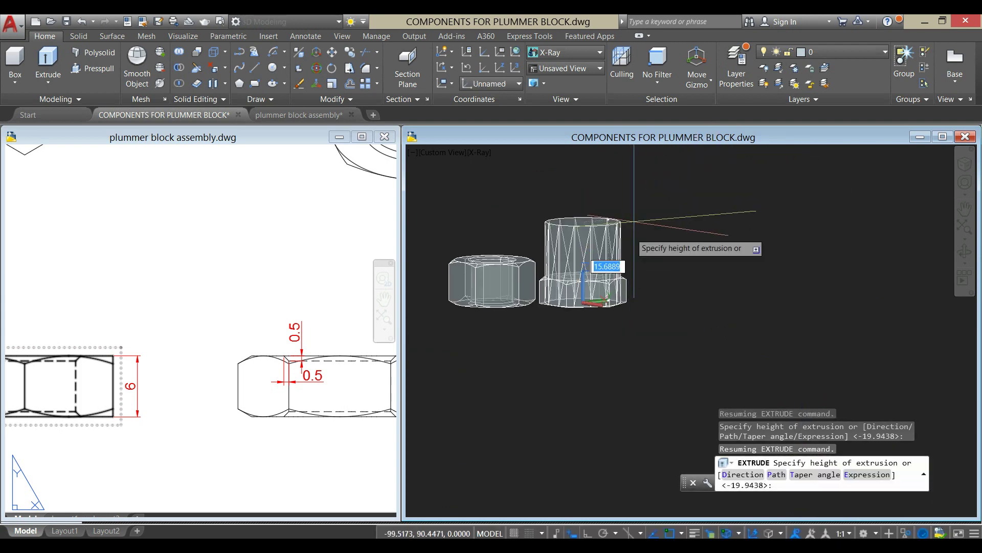
left_click(638, 214)
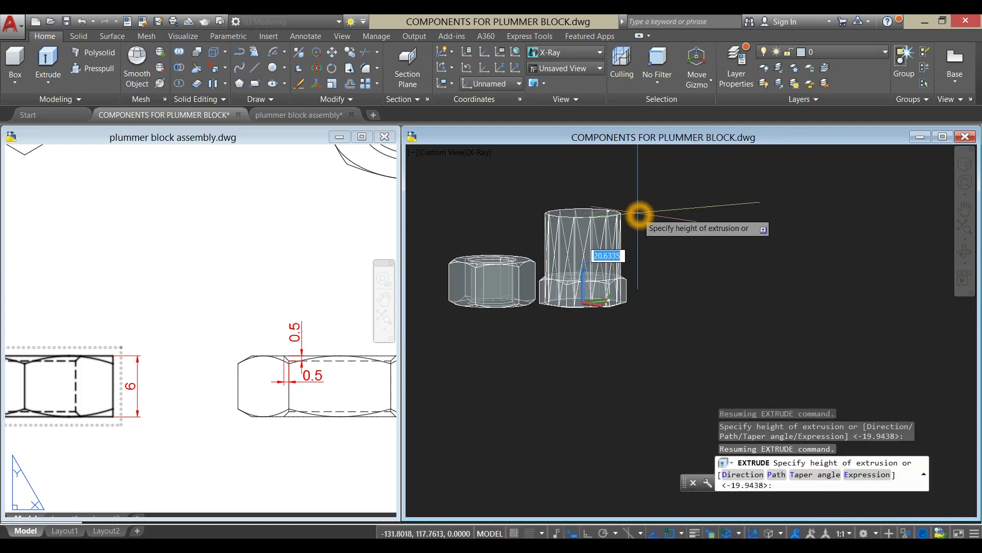
key("Return")
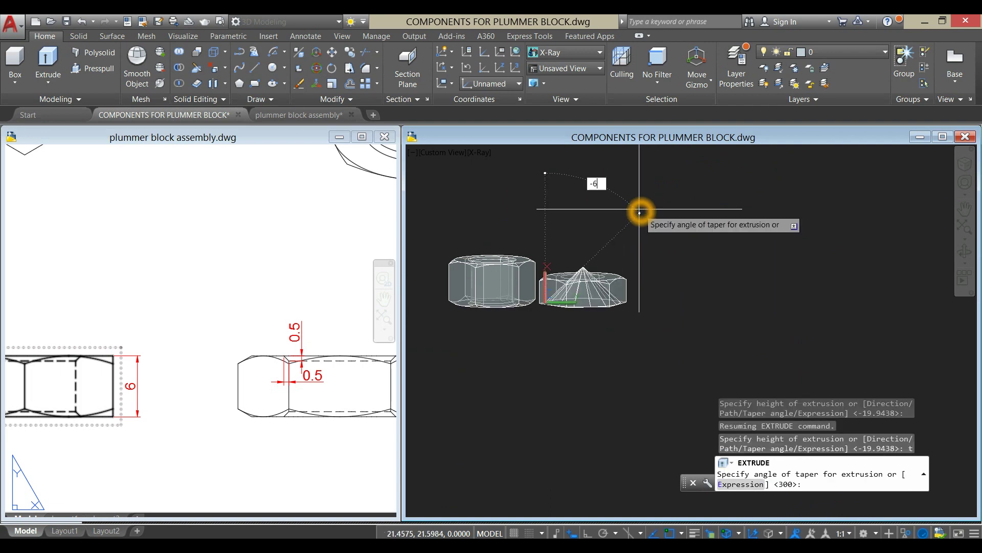
left_click(640, 212)
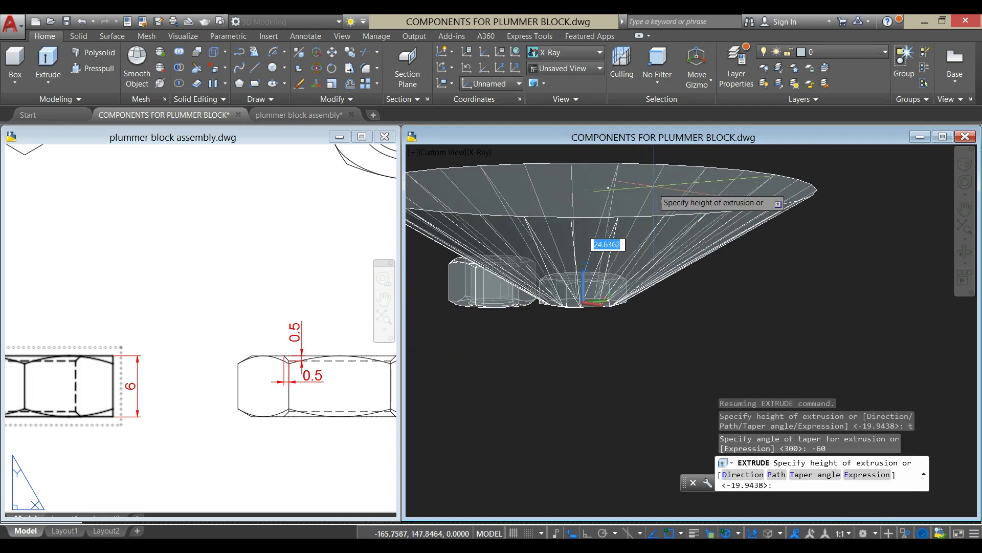
left_click(658, 186)
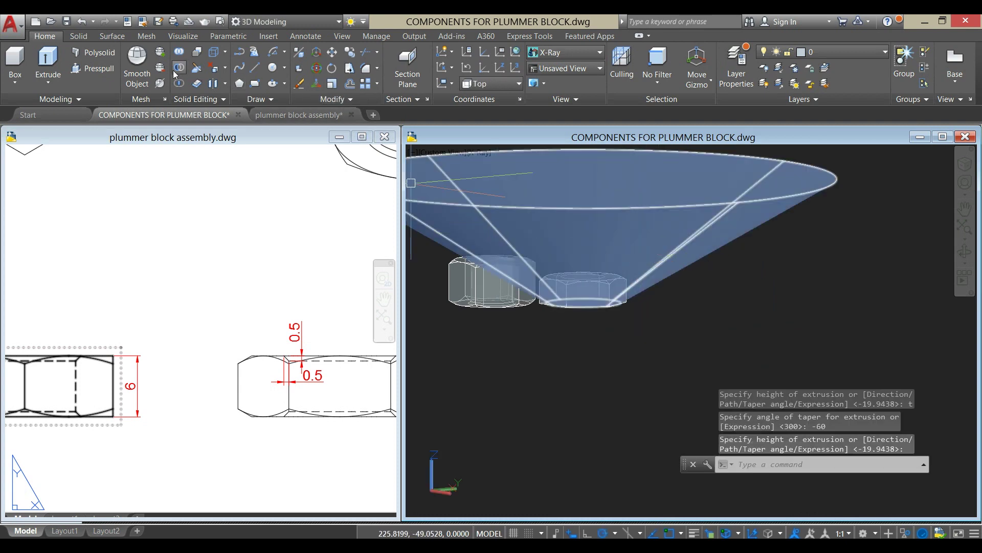
- Intersect the upward-widening cone with the lock nut solid to chamfer its bottom corners
left_click(179, 85)
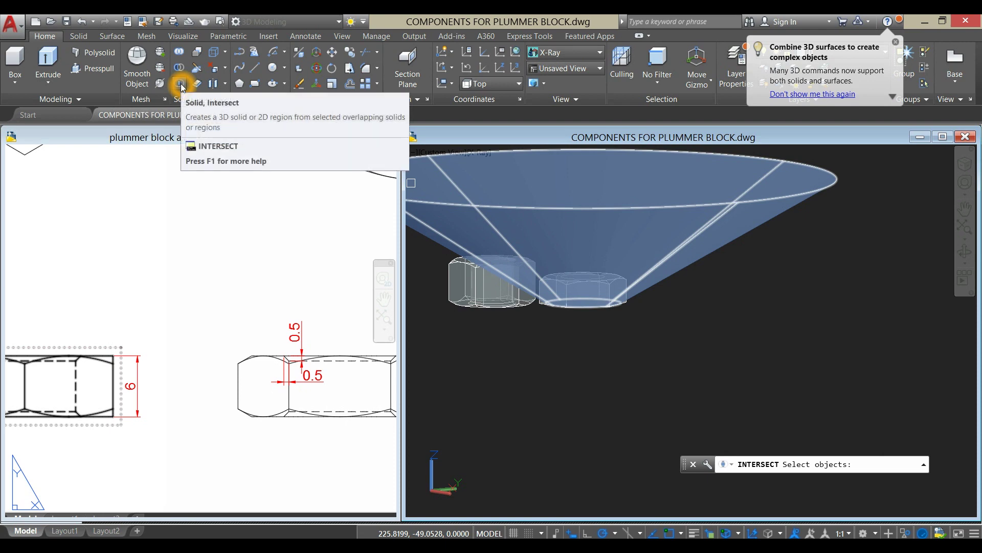
left_click(671, 275)
scroll(594, 334, "up", 3)
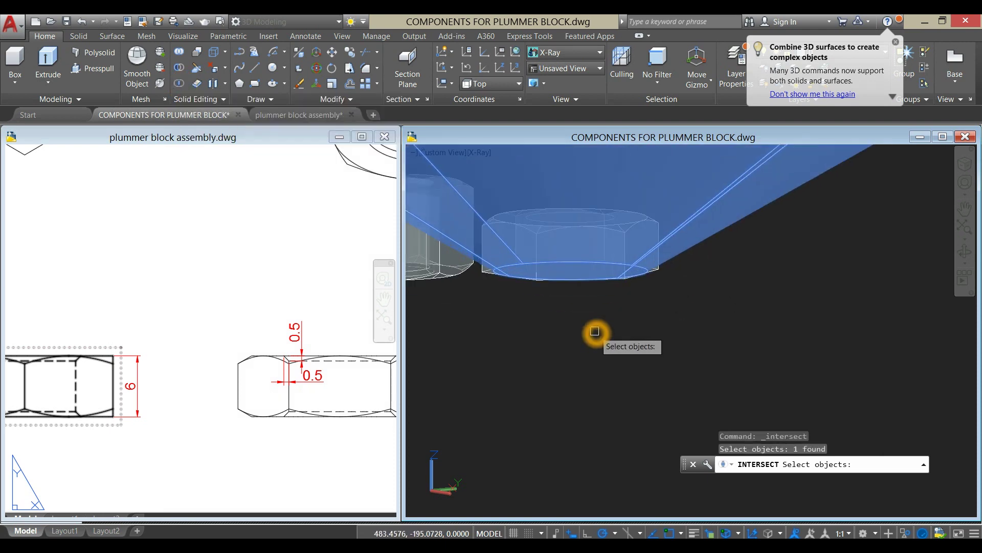
left_click(659, 275)
right_click(700, 271)
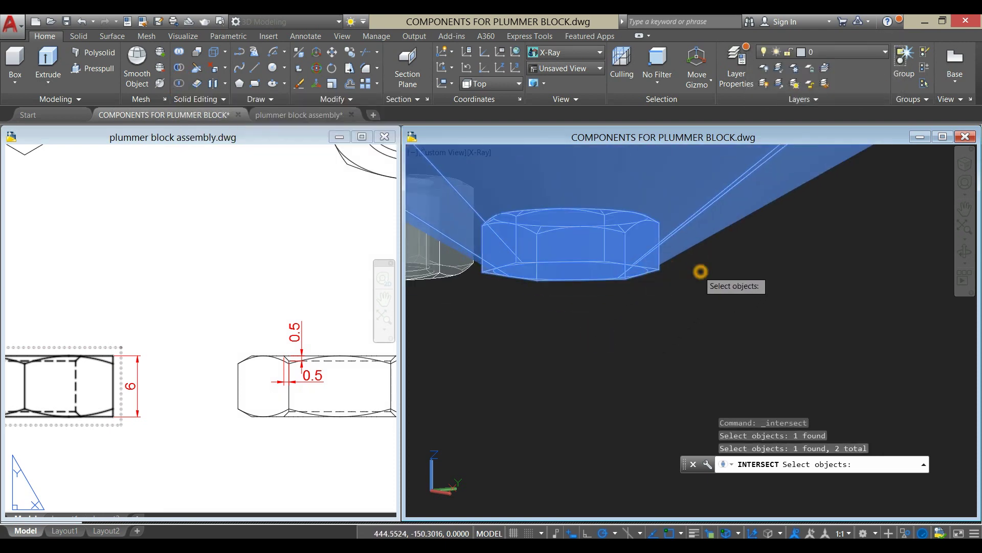
middle_click_drag(702, 274, 695, 293, "shift")
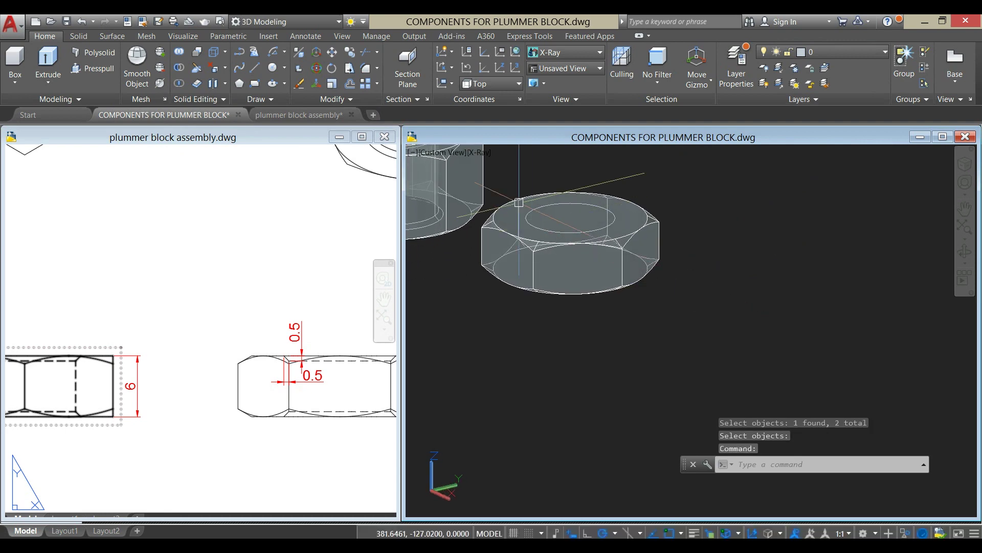
- Switch the visual style of the components drawing to Shaded with edges
left_click(488, 154)
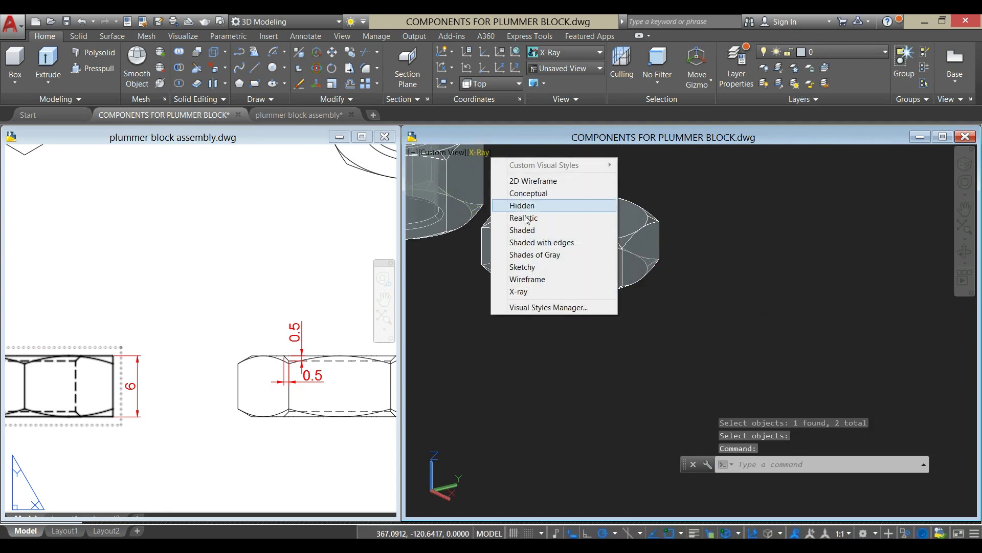
left_click(532, 245)
mouse_move(501, 297)
middle_mouse_down("shift")
mouse_move(555, 312)
mouse_move(588, 228)
mouse_move(563, 324)
mouse_move(591, 323)
middle_mouse_up("shift")
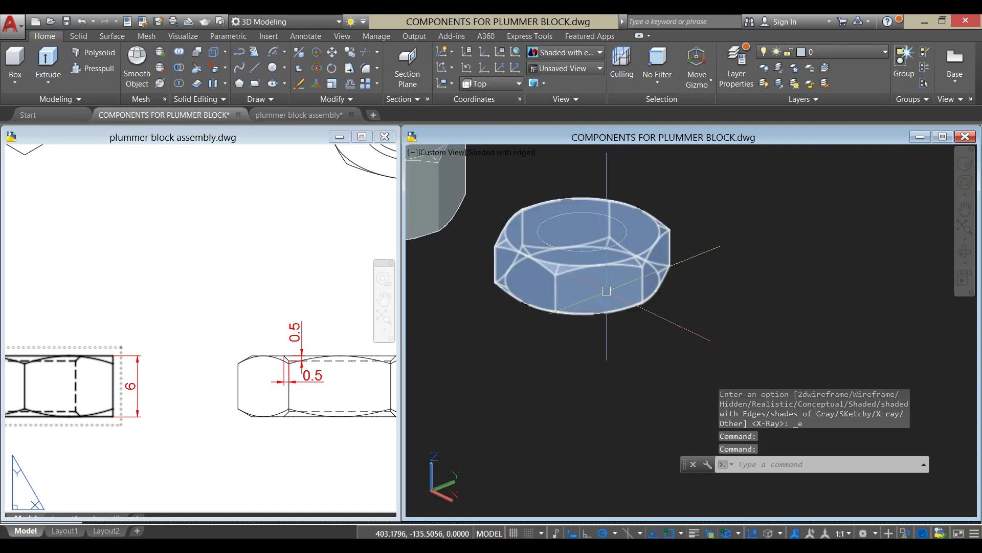
- Press-pull the circle on the lock nut's top face down through the nut to cut its bore
left_click(93, 74)
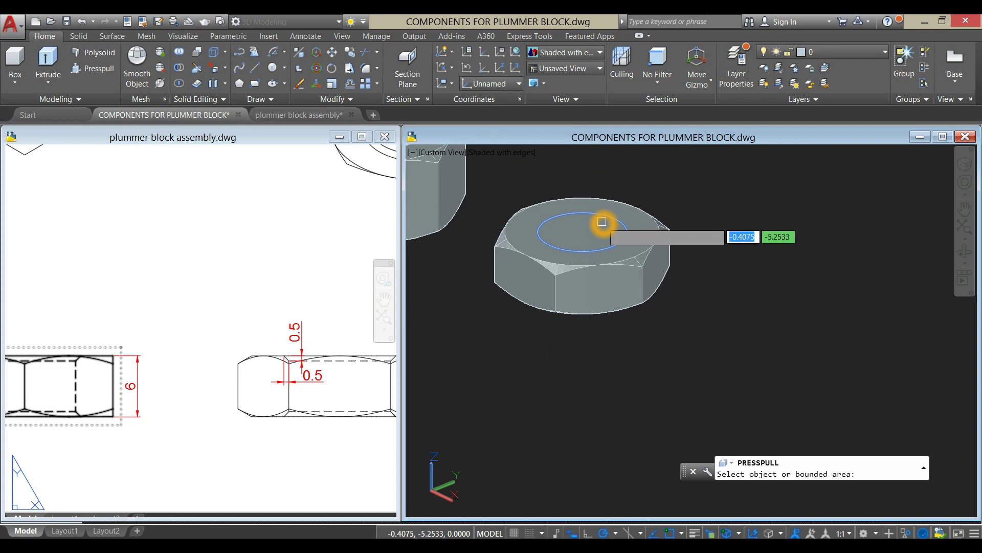
left_click(602, 221)
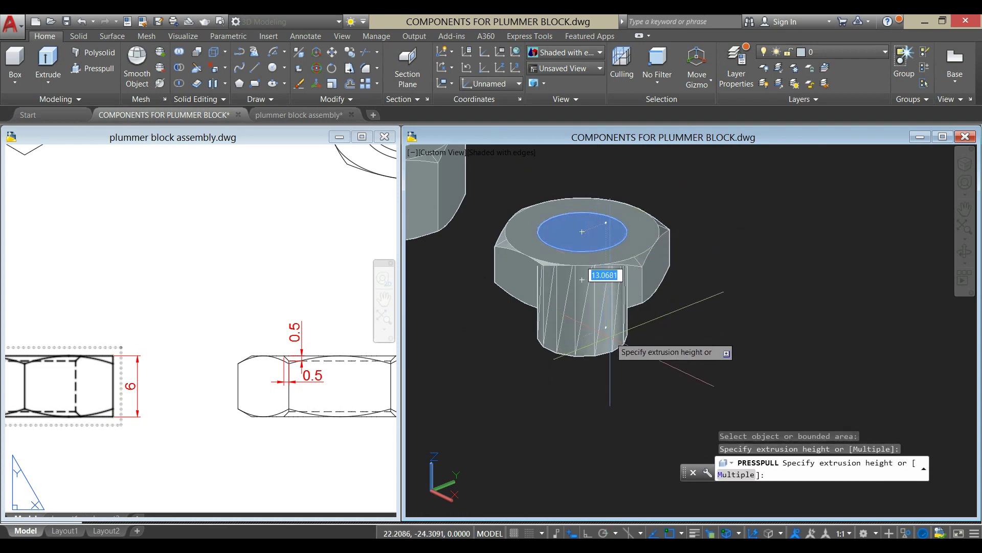
left_click(620, 356)
left_click_drag(620, 357, 618, 369)
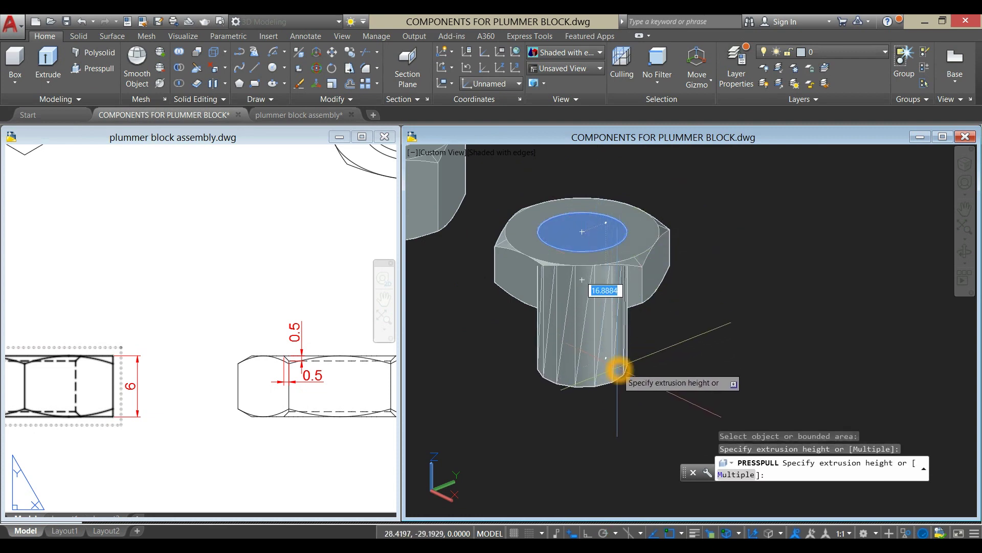
left_click(623, 375)
key("Return")
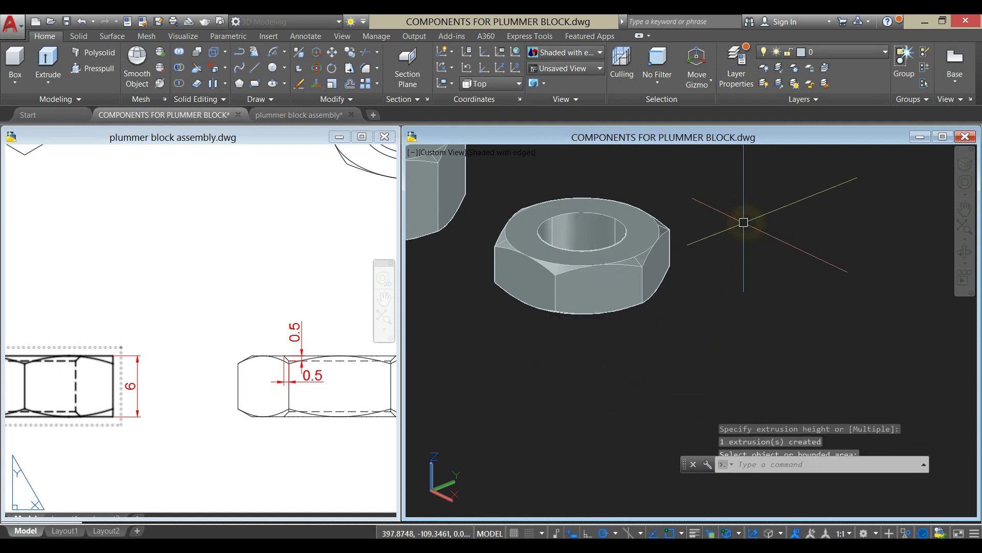
- Chamfer the top and bottom edges of the lock nut's bore with both distances set to 0.5
left_click(80, 37)
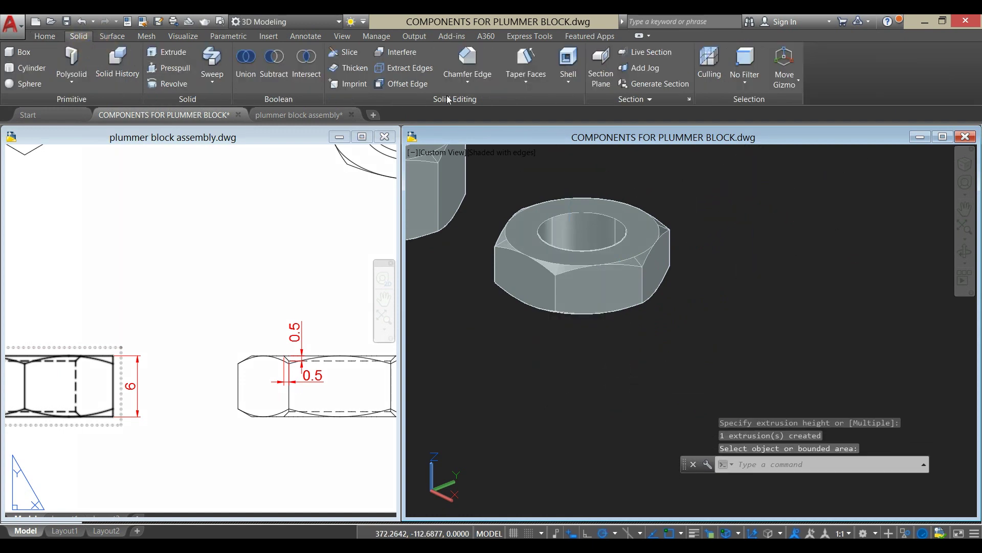
left_click(468, 64)
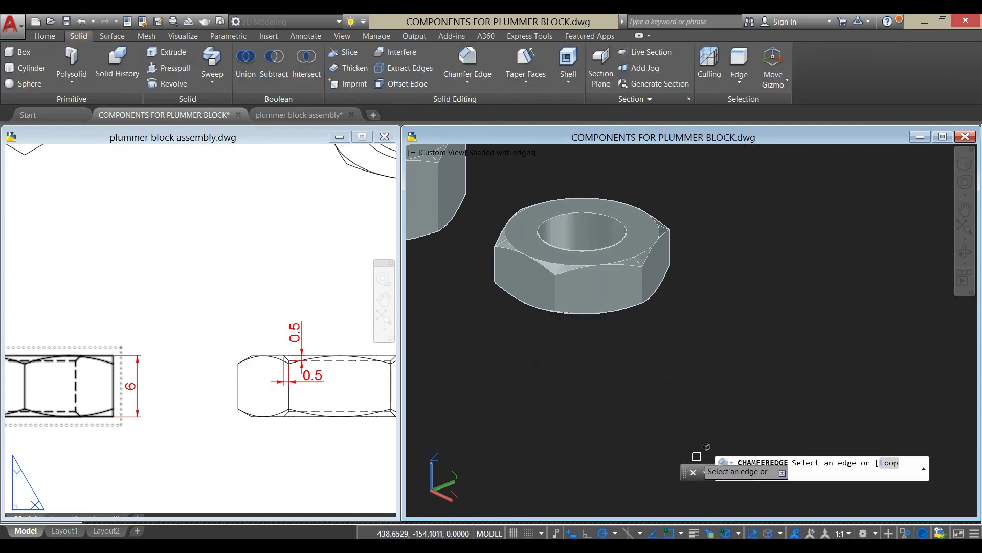
left_click(728, 476)
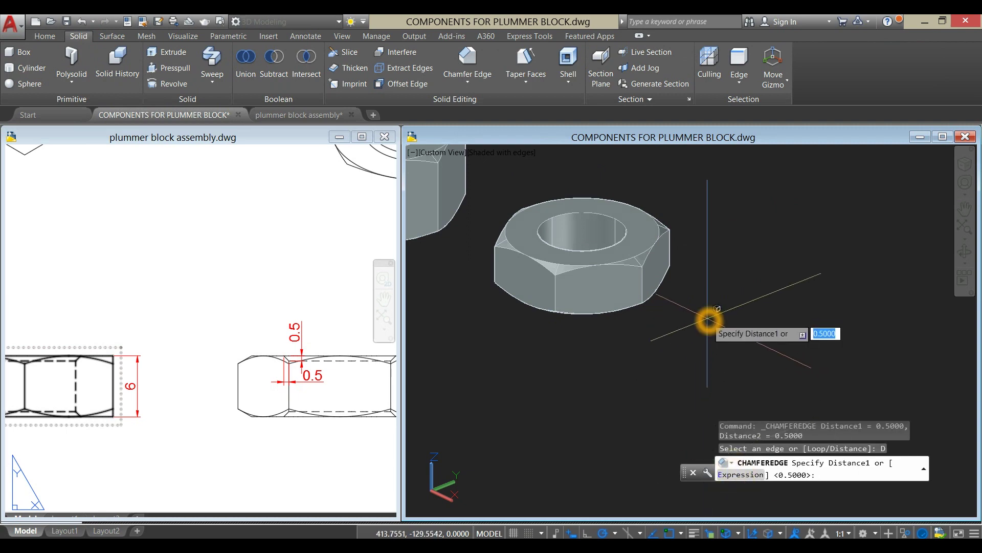
key("Return")
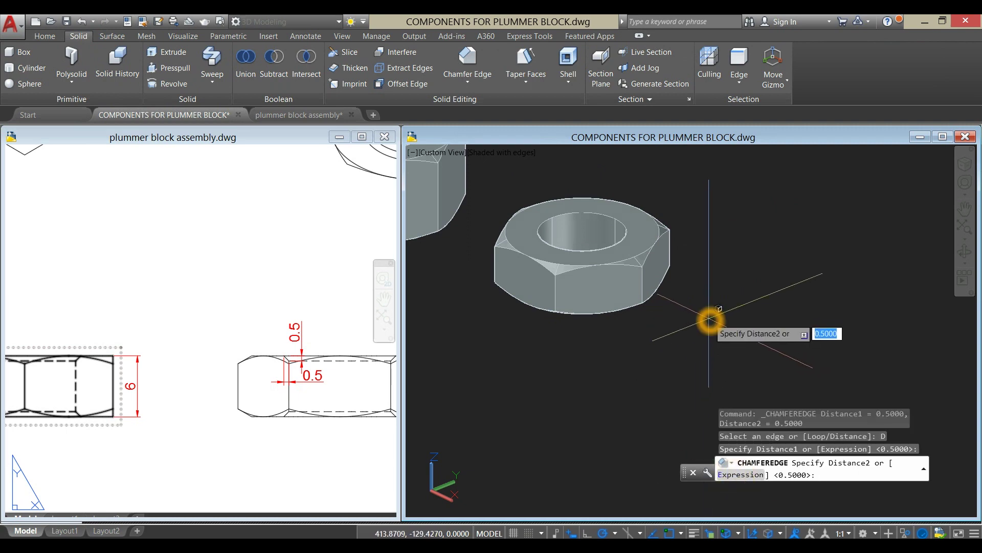
key("Return")
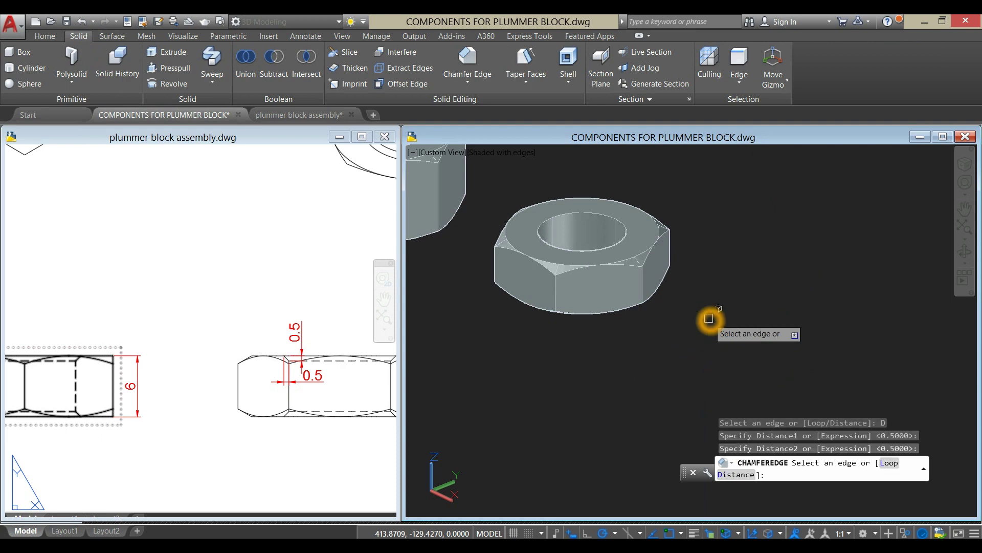
left_click(626, 232)
middle_click_drag(662, 296, 642, 200, "shift")
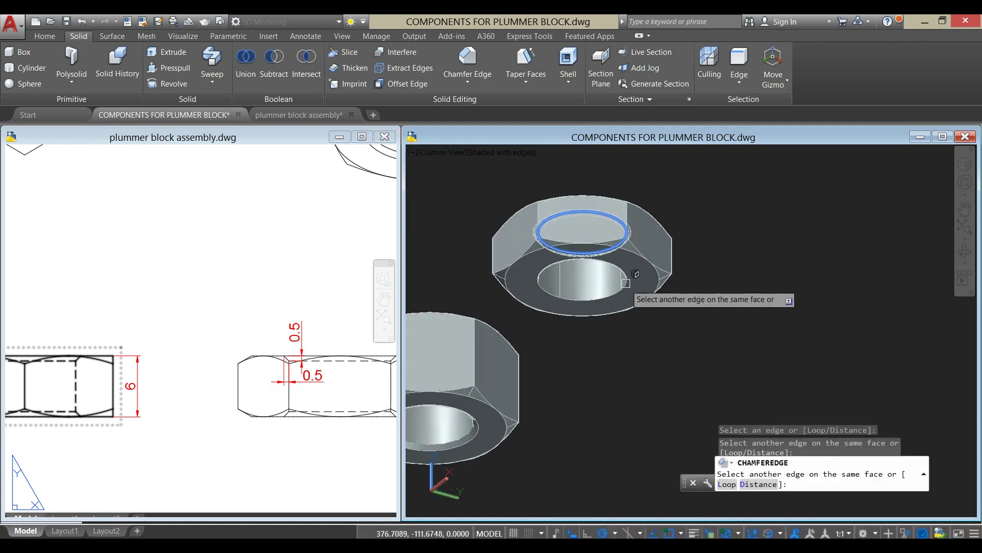
left_click(625, 283)
right_click(684, 199)
left_click(710, 207)
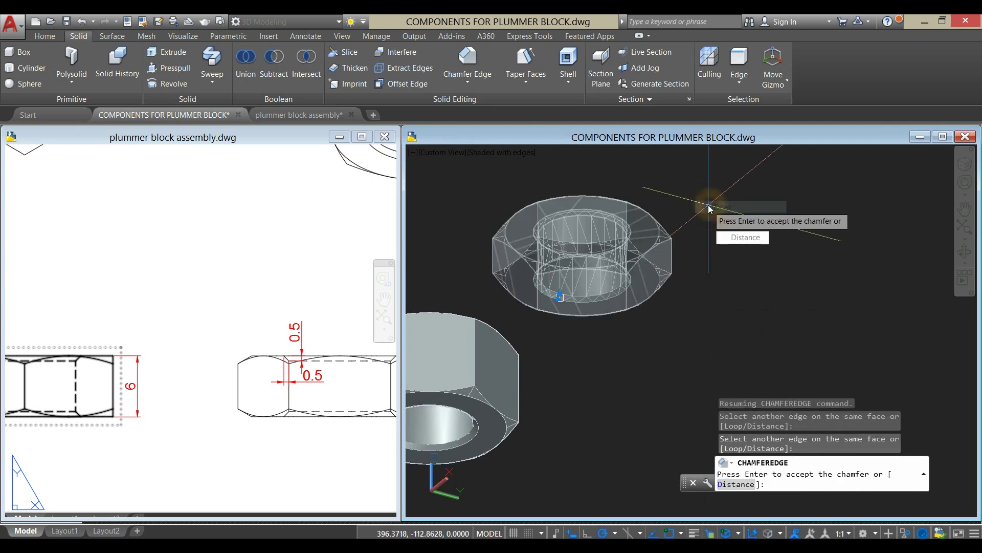
right_click(711, 206)
left_click(729, 217)
mouse_move(729, 217)
middle_mouse_down("shift")
mouse_move(719, 213)
mouse_move(677, 247)
mouse_move(681, 300)
mouse_move(693, 287)
mouse_move(654, 300)
mouse_move(673, 300)
middle_mouse_up("shift")
scroll(694, 287, "down", 4)
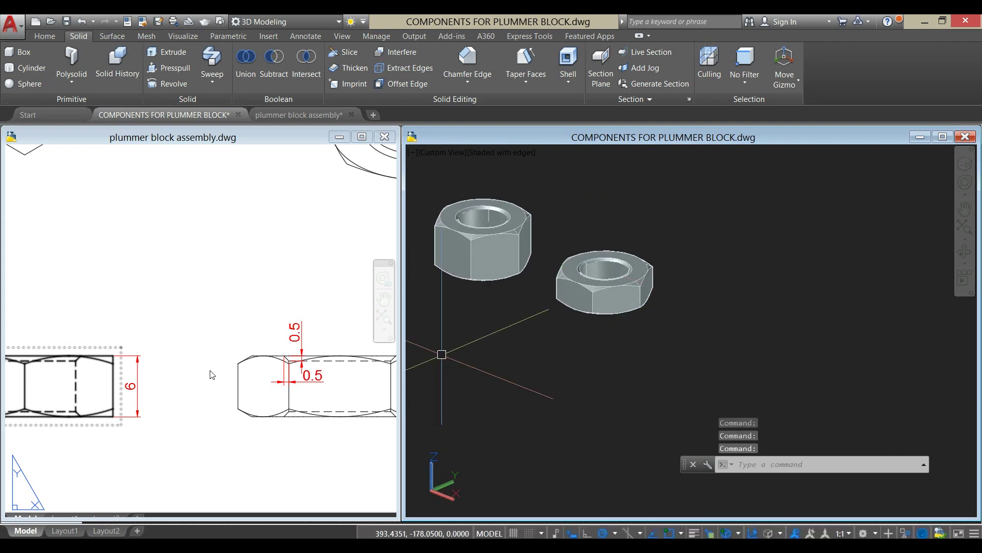
- Check the lock nut layout in plummer block assembly.dwg and return to the components drawing
left_click(197, 350)
scroll(350, 286, "down", 2)
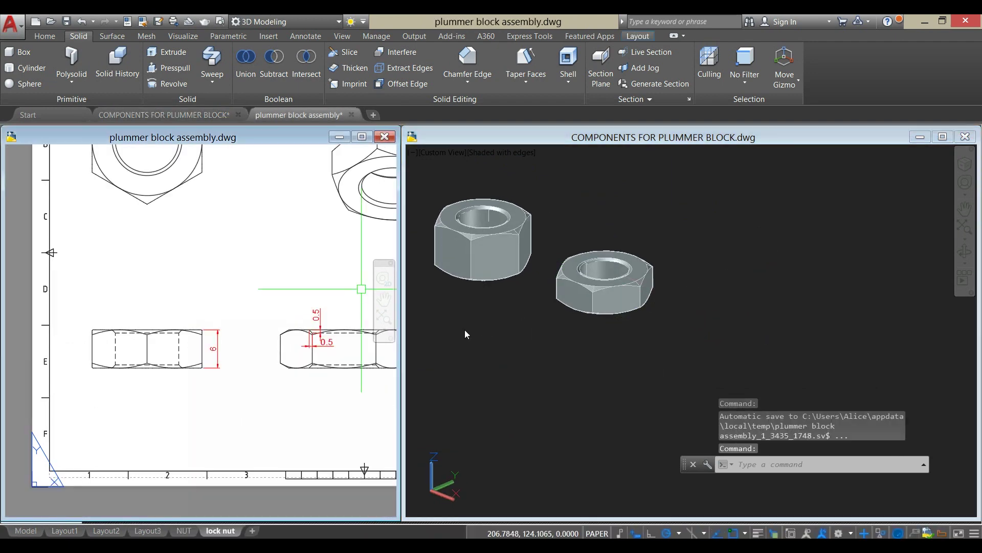
left_click(640, 407)
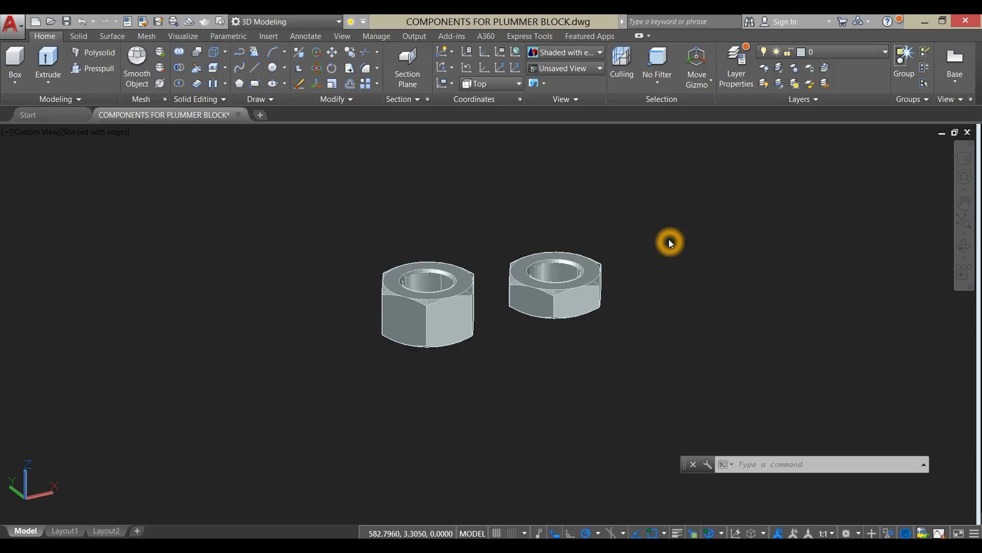
- End the object isolation in COMPONENTS FOR PLUMMER BLOCK.dwg to bring all the hidden components back beside the two nuts
right_click(653, 214)
left_click(729, 271)
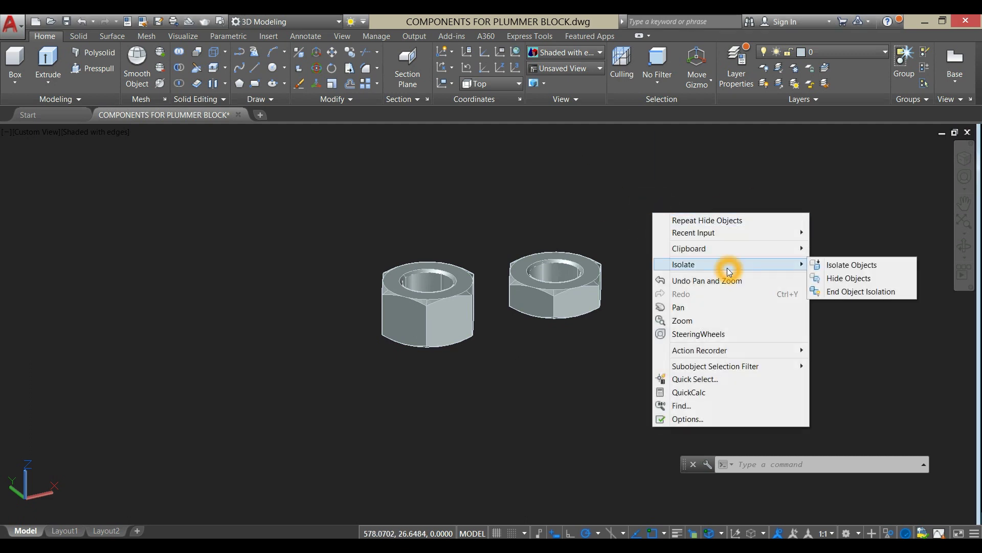
left_click(853, 292)
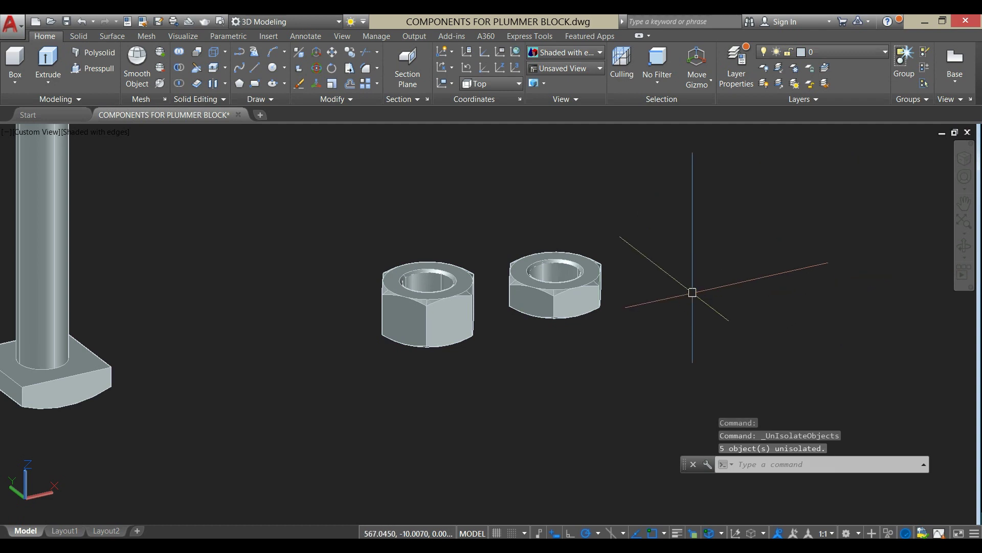
scroll(693, 293, "down", 4)
middle_click_drag(692, 292, 746, 285)
scroll(757, 270, "down", 2)
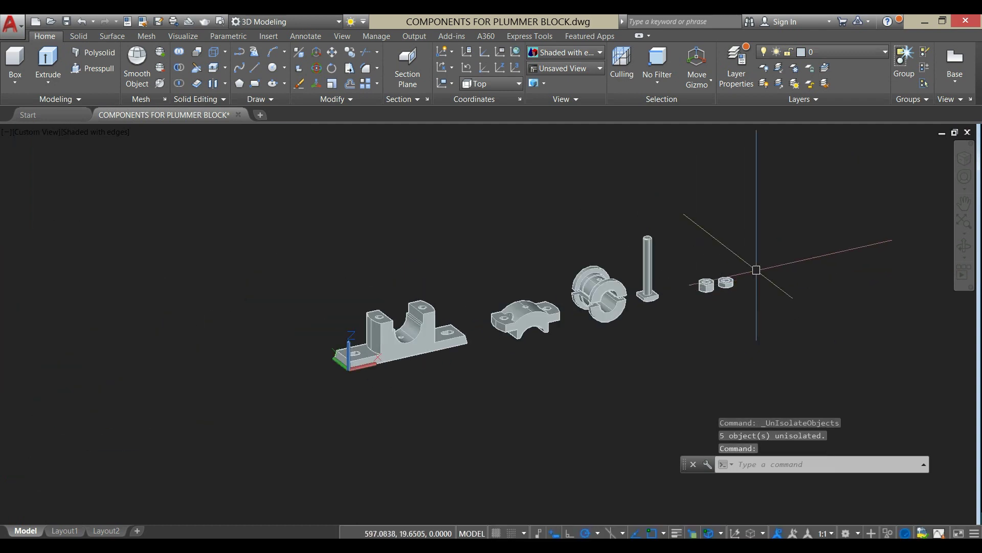
scroll(441, 366, "up", 2)
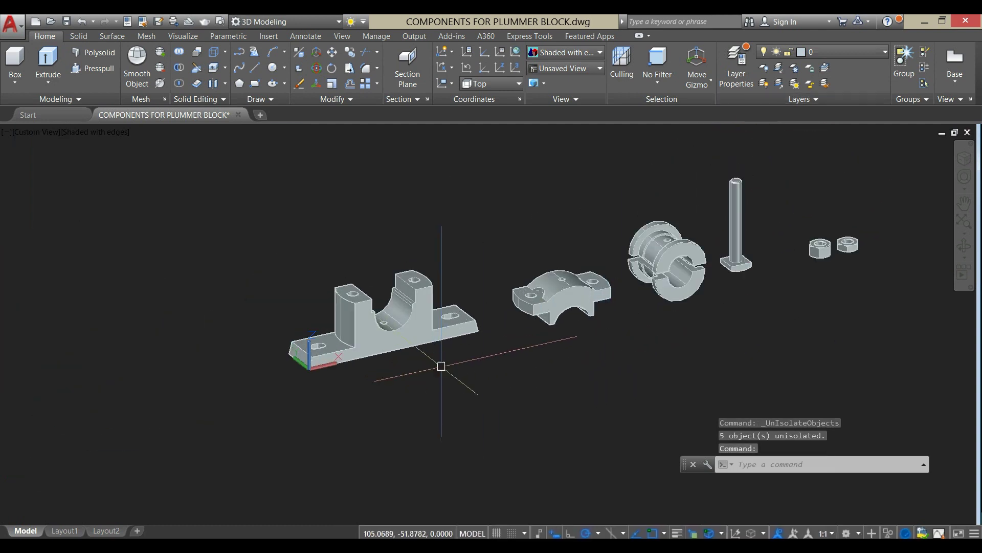
middle_click_drag(456, 230, 446, 252)
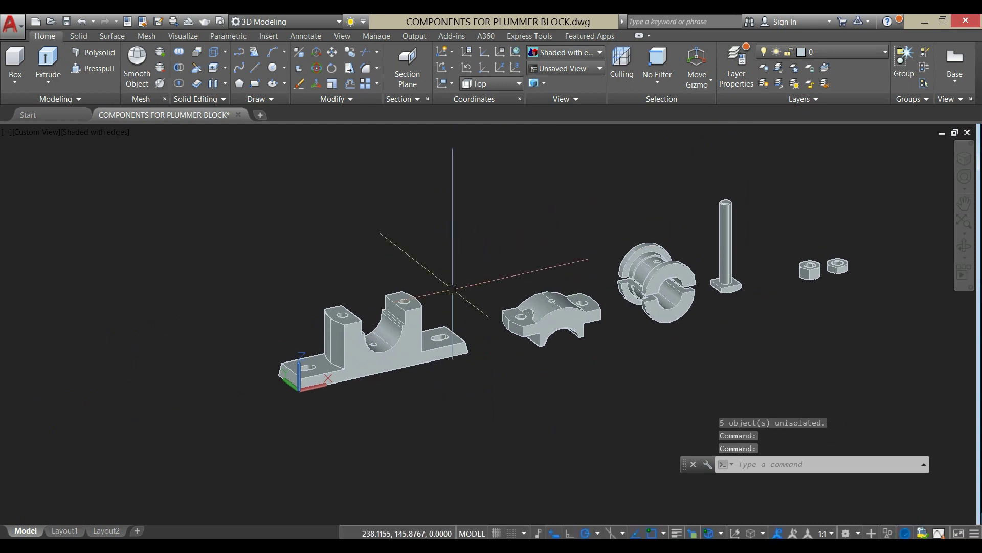
- Assign the base casting to Layer6 and the arched cap to Layer2
left_click(414, 317)
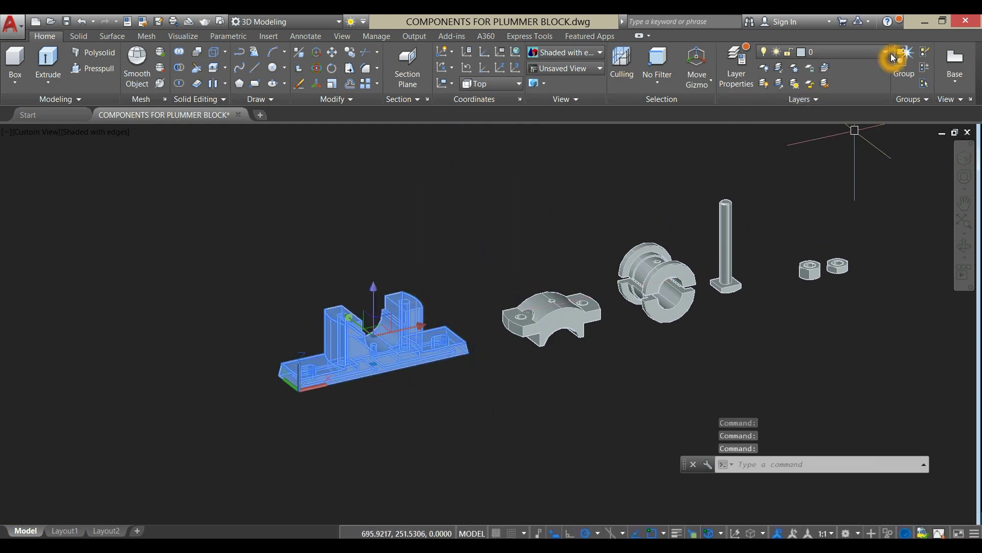
left_click(868, 52)
left_click(843, 160)
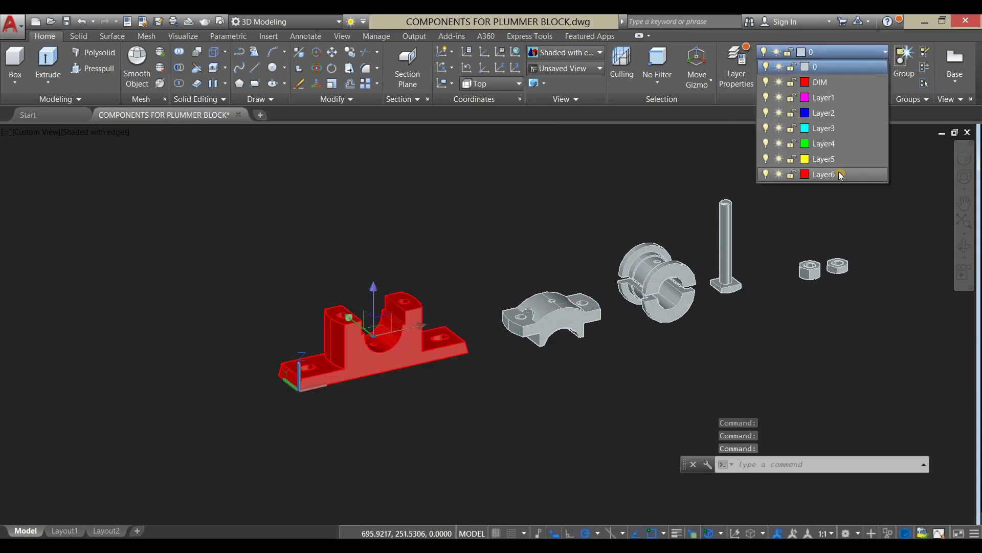
key("Escape")
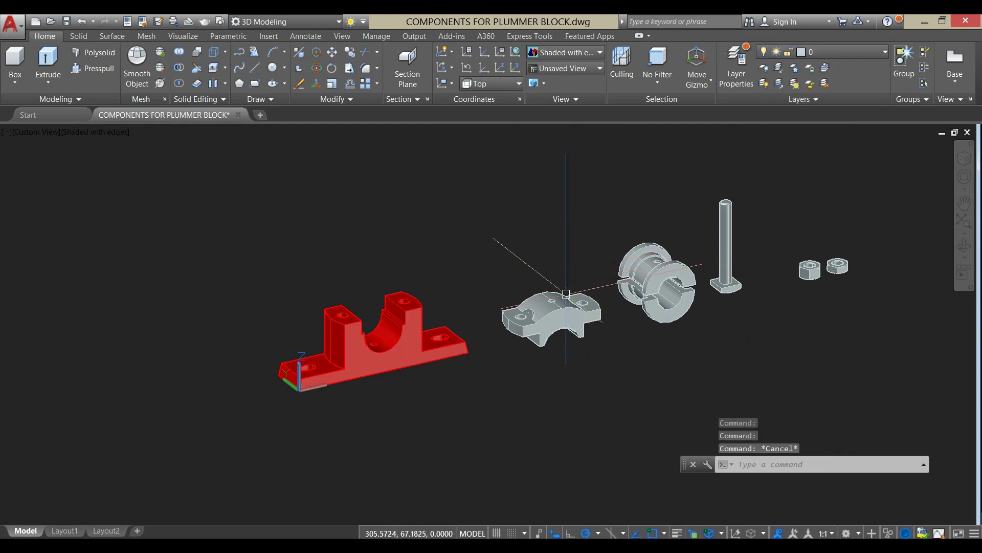
left_click(553, 307)
left_click(866, 54)
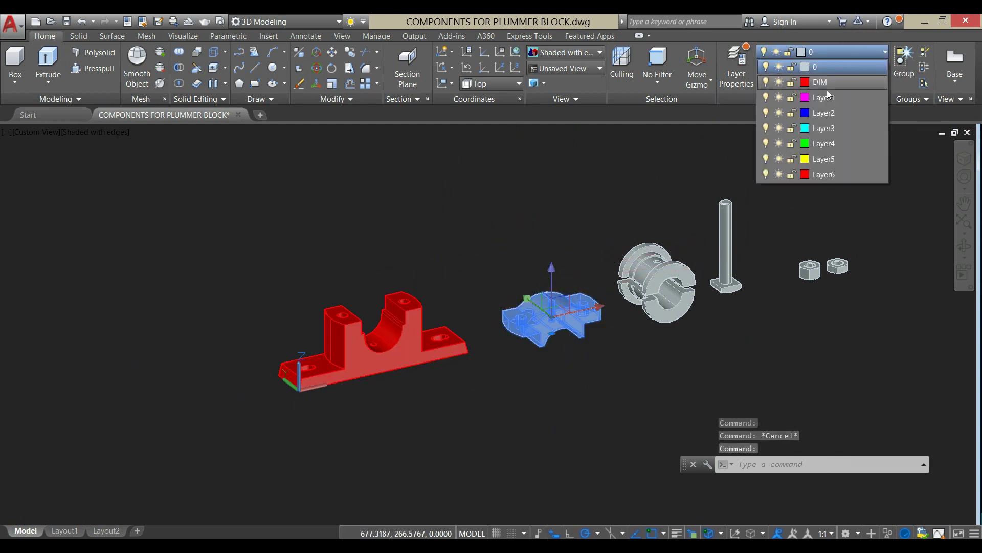
left_click(813, 110)
key("Escape")
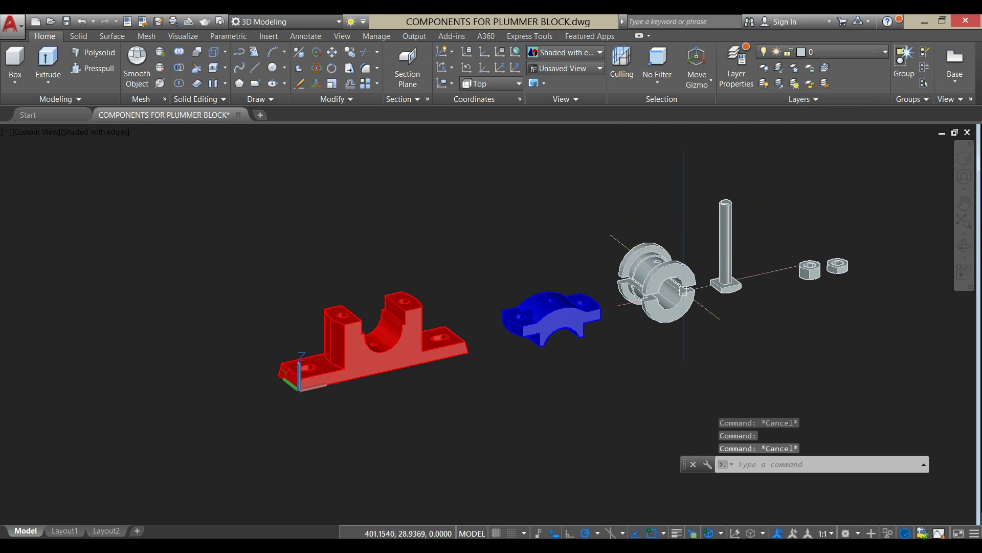
- Assign the upper half of the split bearing to Layer4 and the lower half to Layer5
scroll(685, 295, "up", 2)
left_click(658, 251)
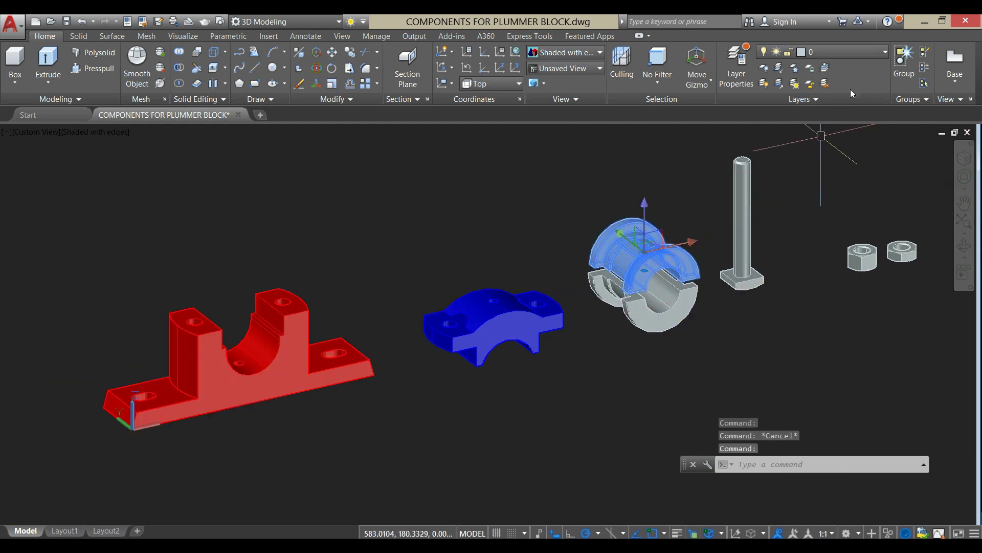
left_click(858, 51)
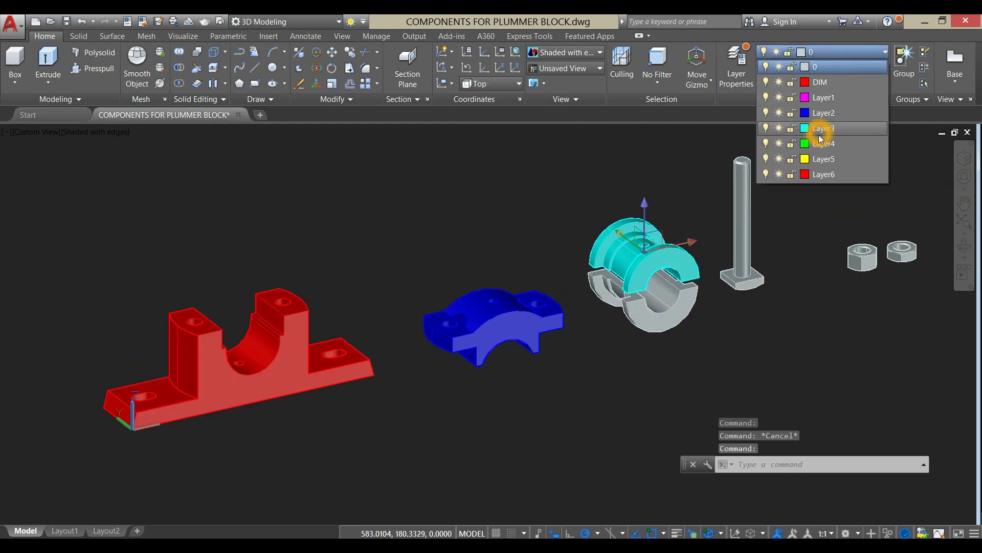
left_click(822, 143)
key("Escape")
left_click(678, 319)
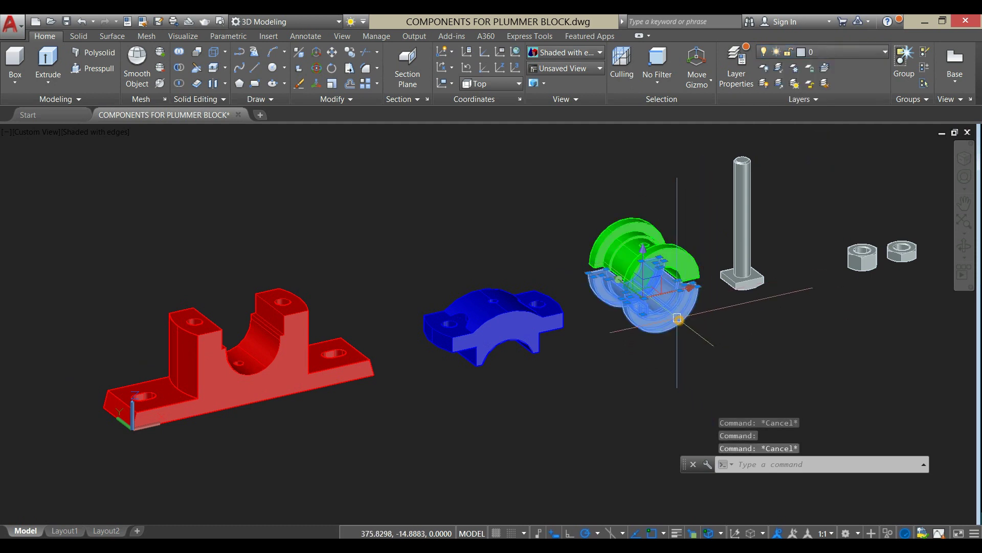
left_click(866, 53)
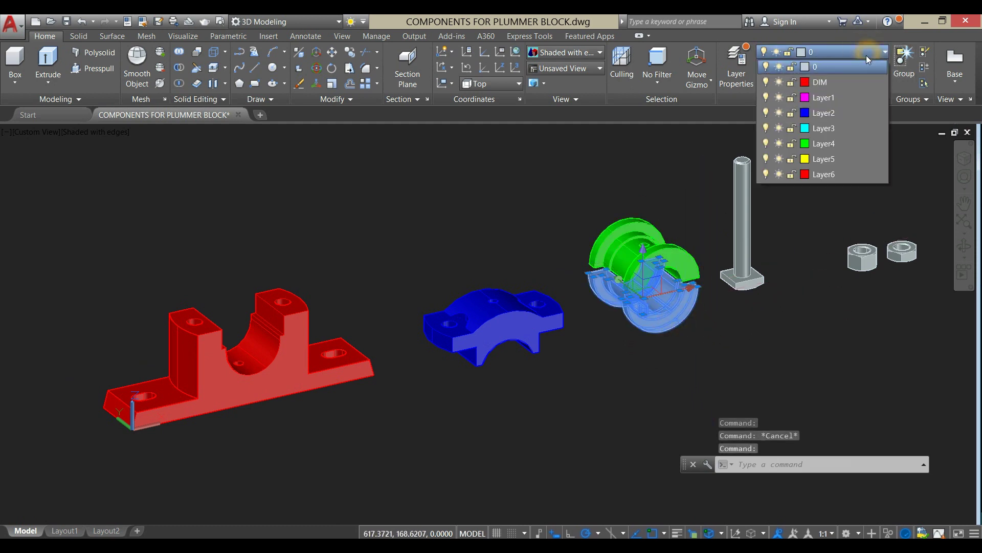
left_click(839, 157)
key("Escape")
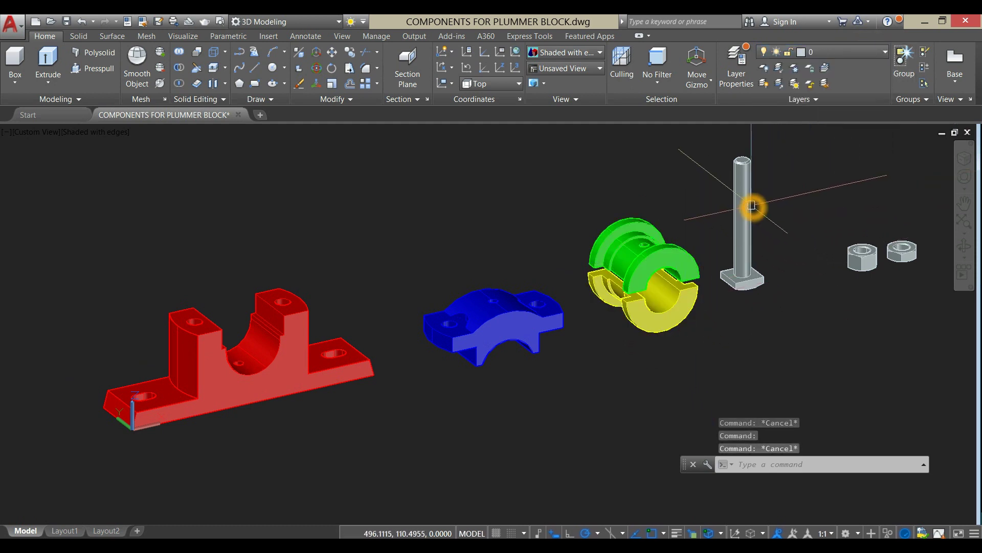
- Assign the taller hexagonal nut to Layer3 and the thinner lock nut to Layer1
left_click(828, 54)
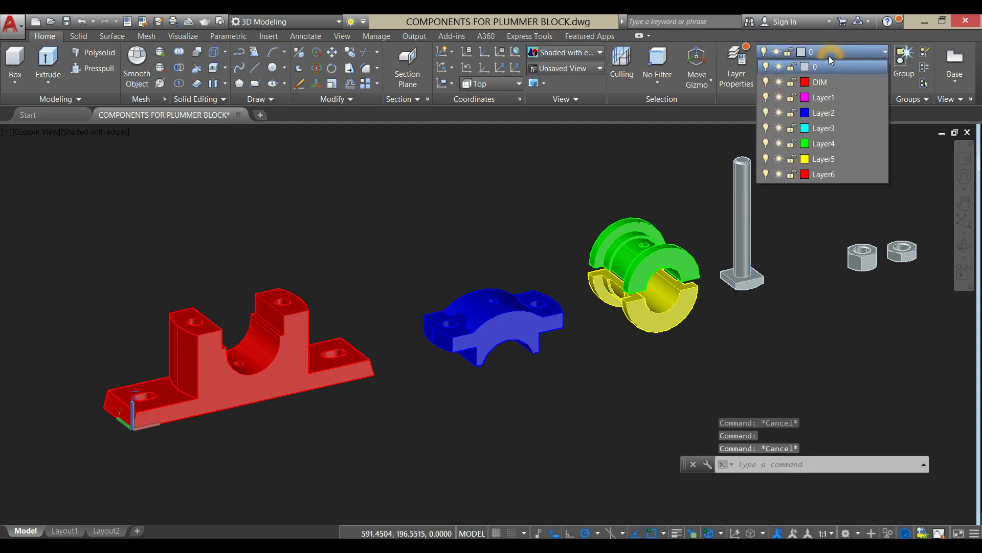
left_click(862, 258)
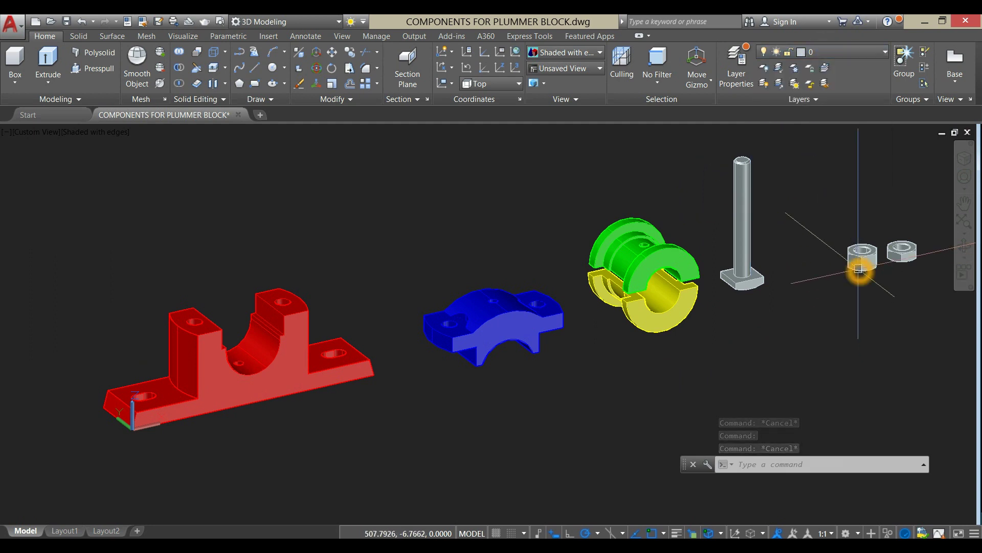
left_click(873, 51)
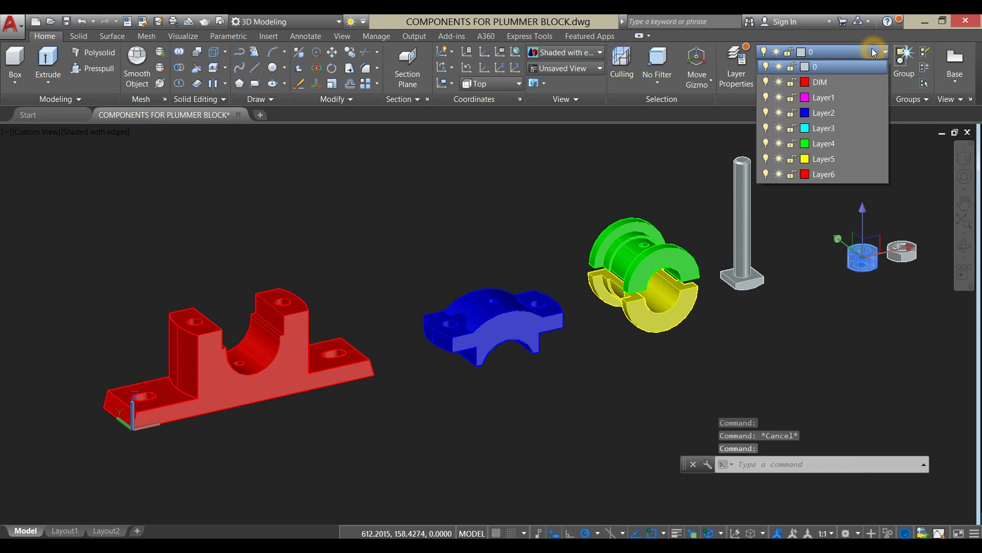
left_click(836, 128)
key("Escape")
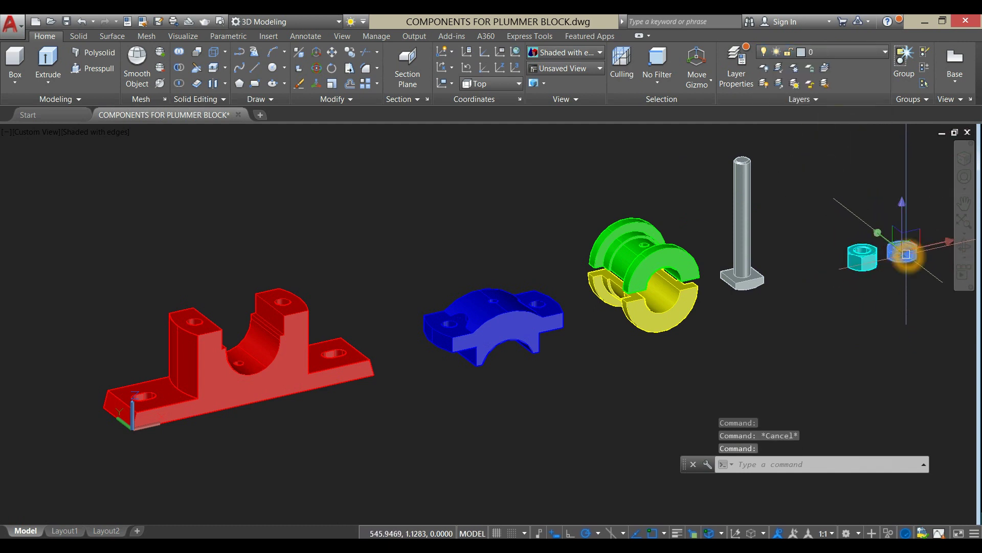
left_click(844, 51)
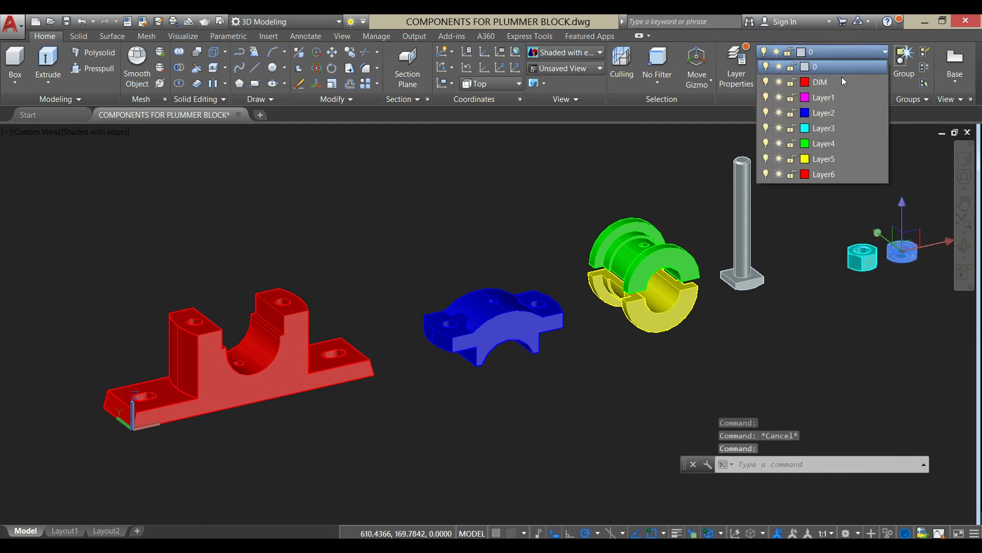
left_click(835, 98)
key("Escape")
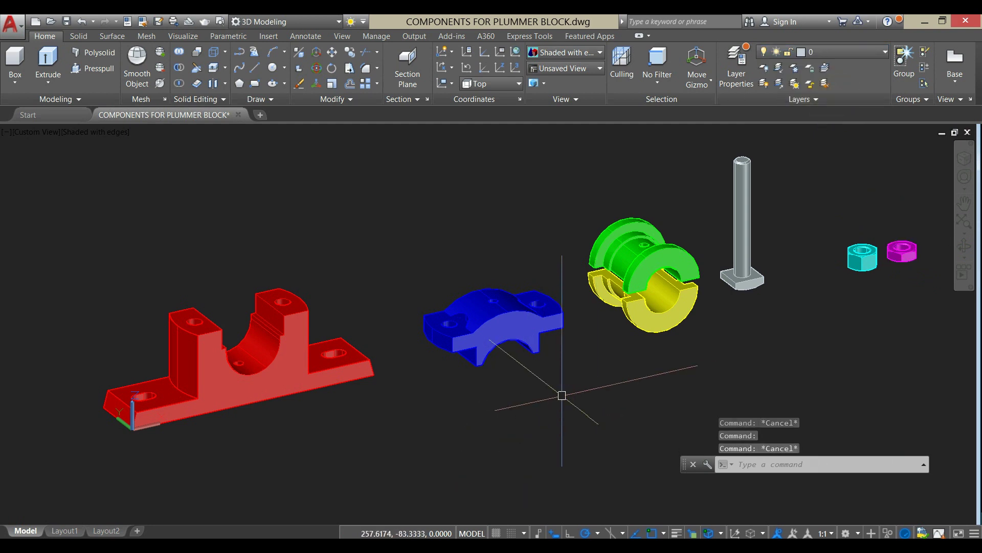
- Move the blue arched cap onto the red base casting, from its front lower leg corner to the matching recess corner in the base
scroll(561, 395, "down", 5)
middle_click_drag(561, 397, 610, 323)
scroll(514, 302, "up", 4)
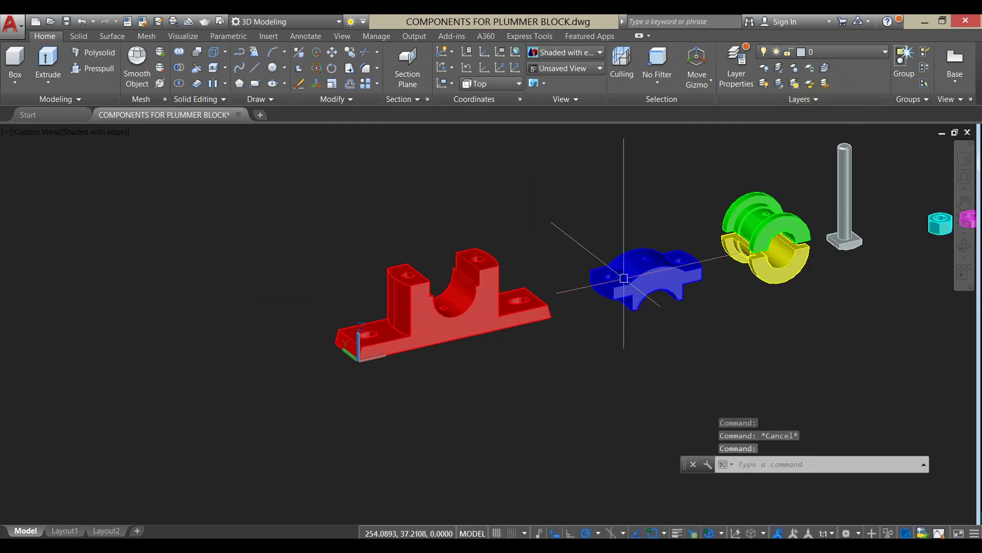
left_click(644, 269)
right_click(557, 174)
left_click(593, 248)
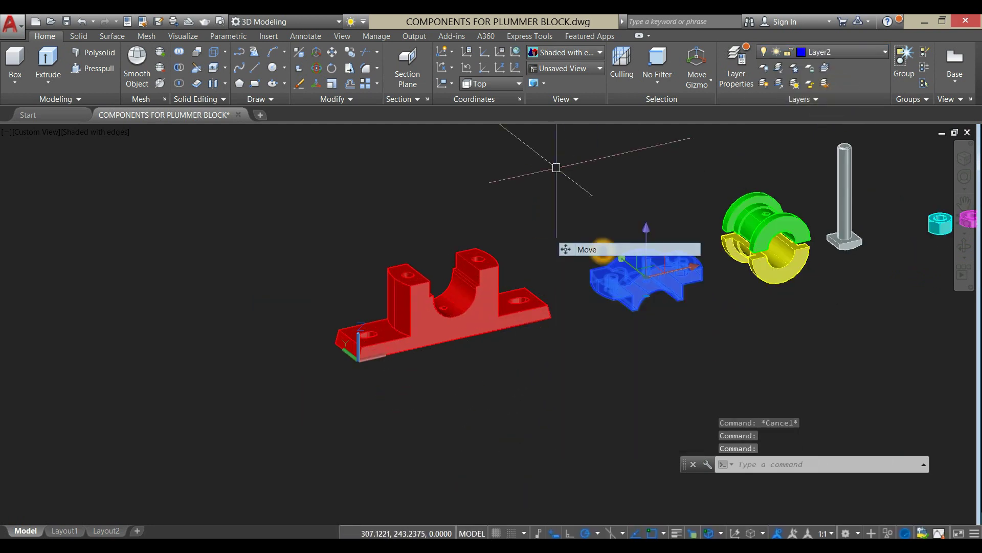
scroll(633, 337, "up", 5)
middle_click_drag(636, 340, 649, 353)
scroll(662, 296, "up", 4)
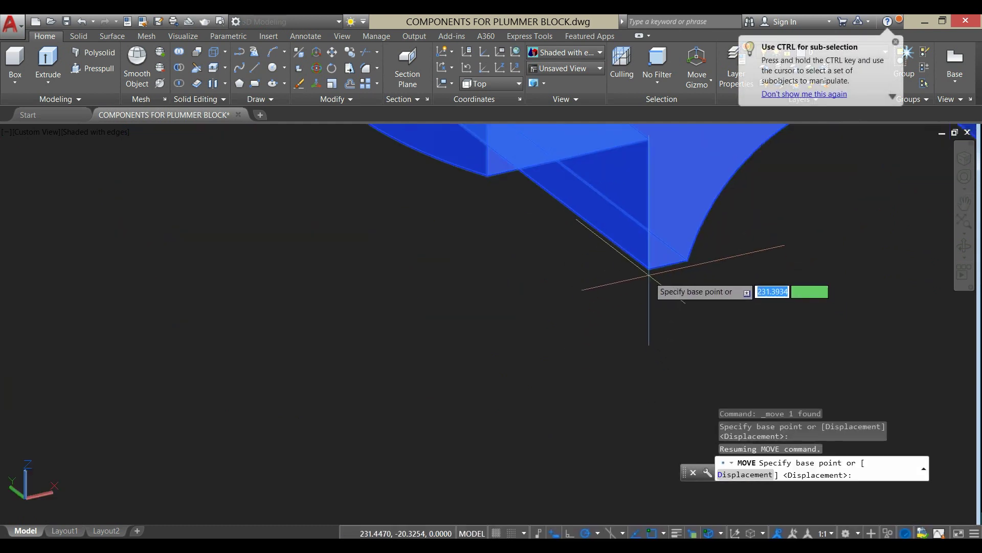
left_click(660, 254)
scroll(652, 264, "down", 6)
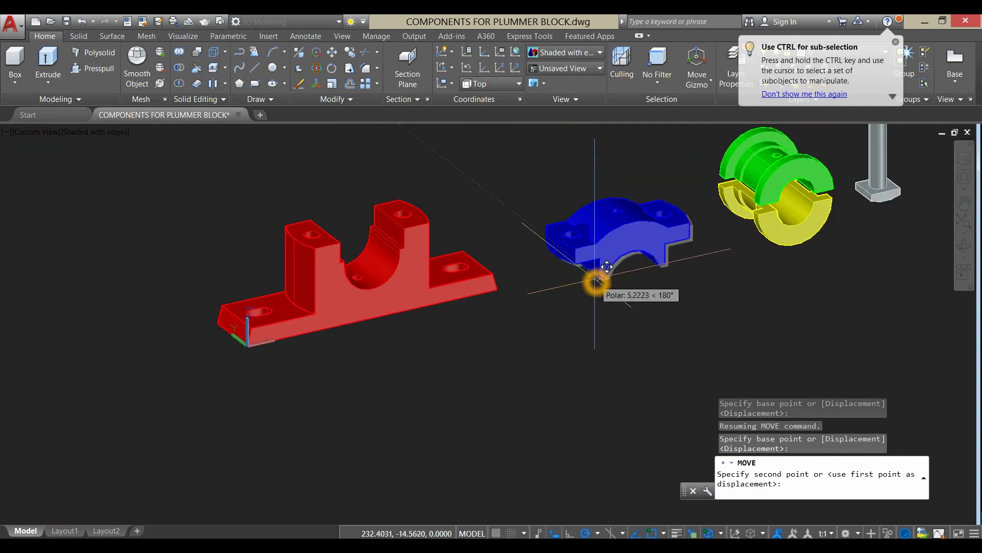
scroll(357, 246, "up", 6)
scroll(357, 247, "up", 5)
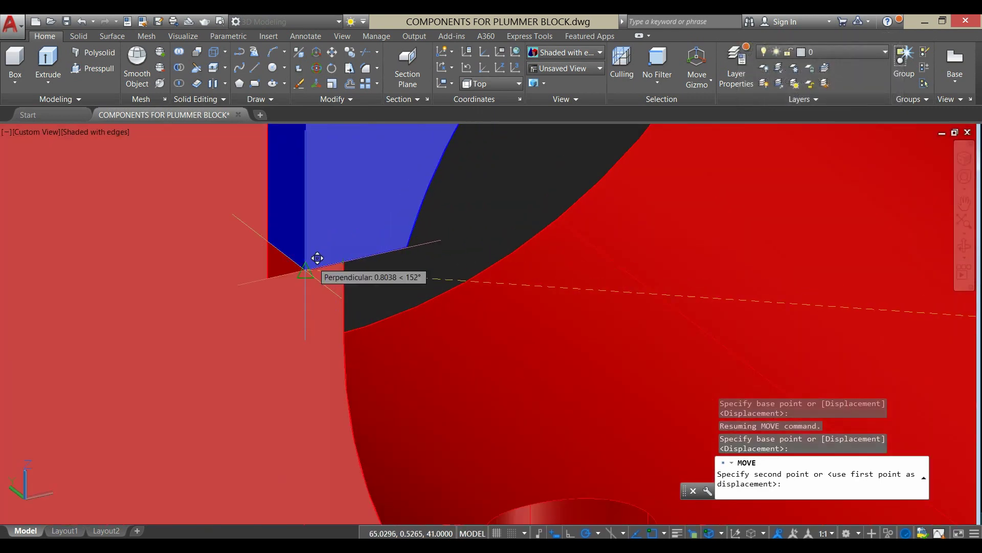
left_click(263, 282)
scroll(388, 274, "down", 8)
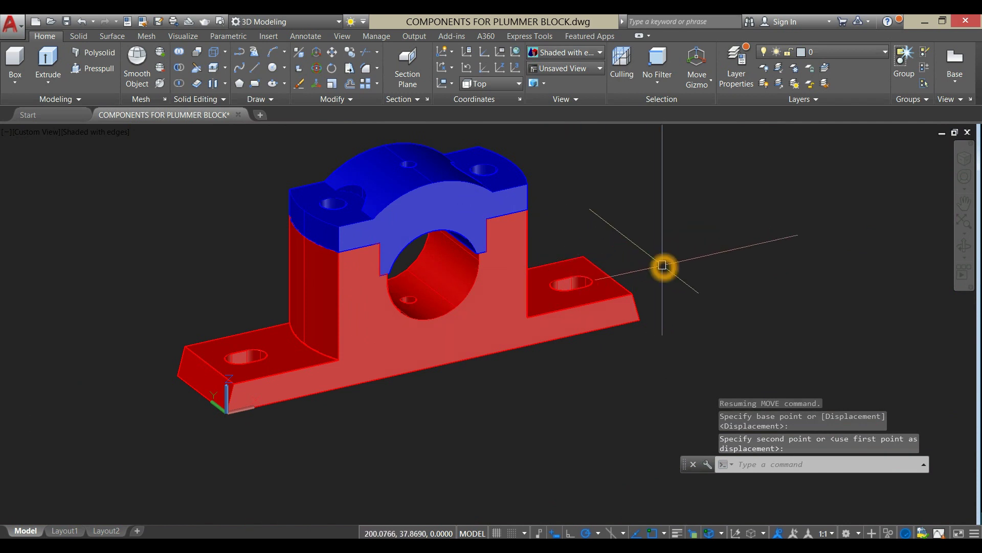
- Raise the arched cap 6 units along the positive Z axis above the base casting
mouse_move(663, 265)
middle_mouse_down("shift")
mouse_move(611, 276)
mouse_move(585, 219)
mouse_move(656, 254)
middle_mouse_up("shift")
left_click(493, 193)
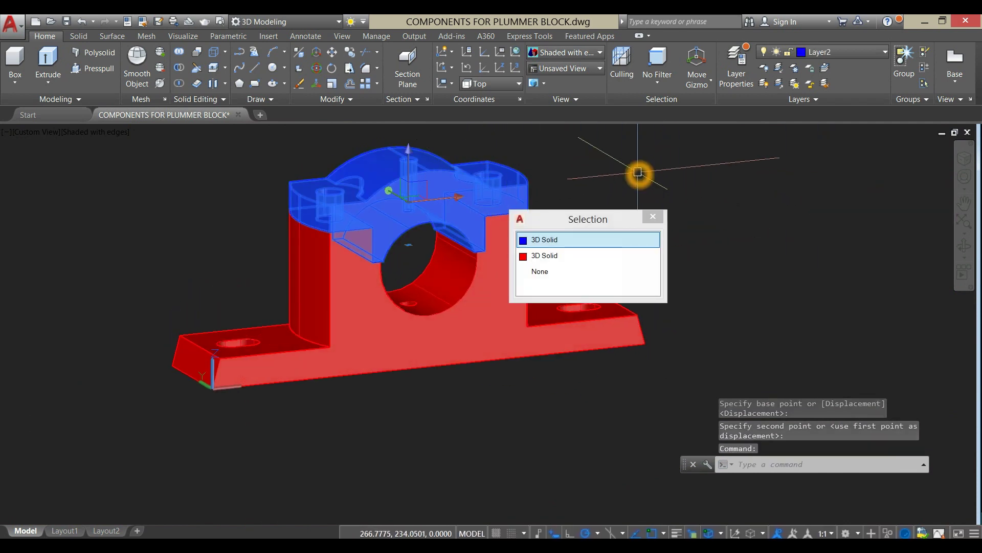
right_click(638, 173)
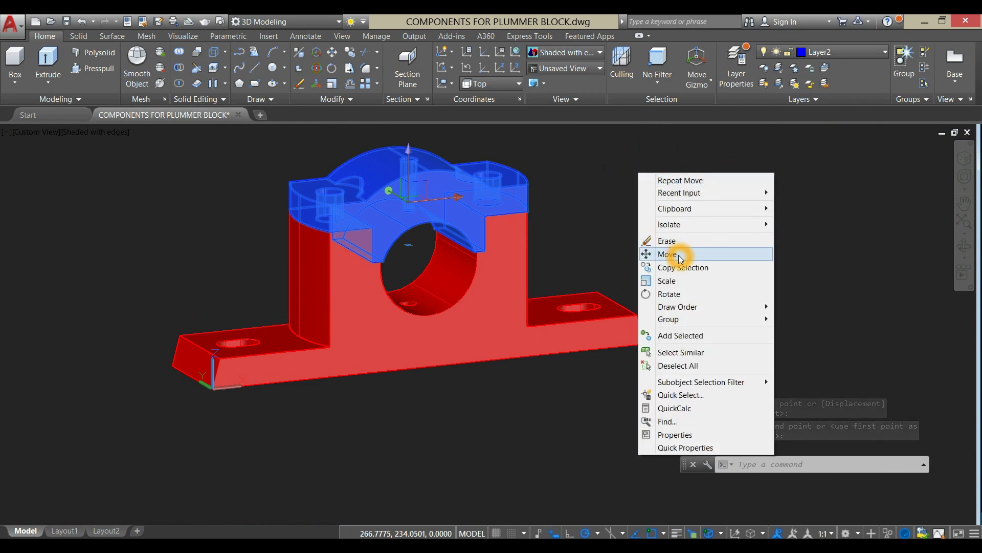
left_click(667, 254)
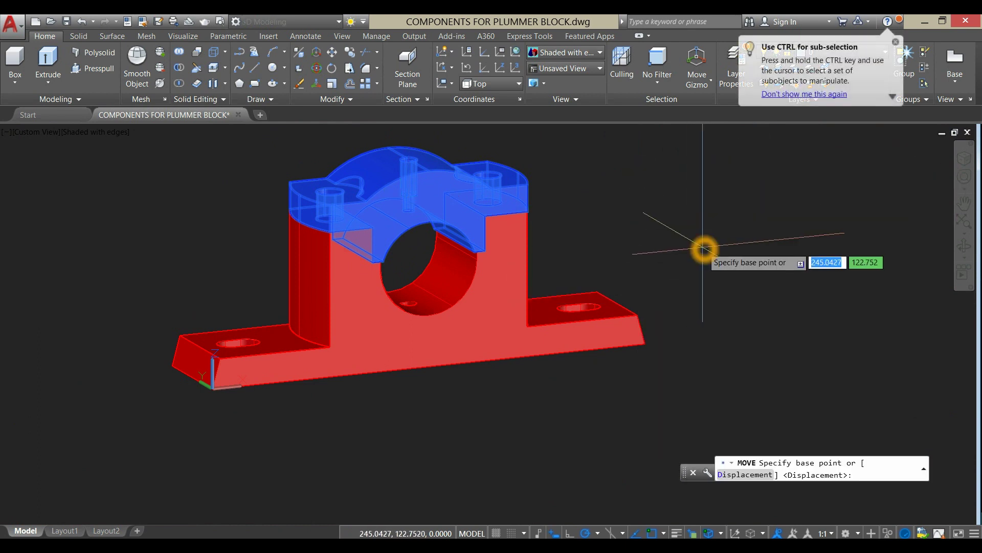
left_click(704, 249)
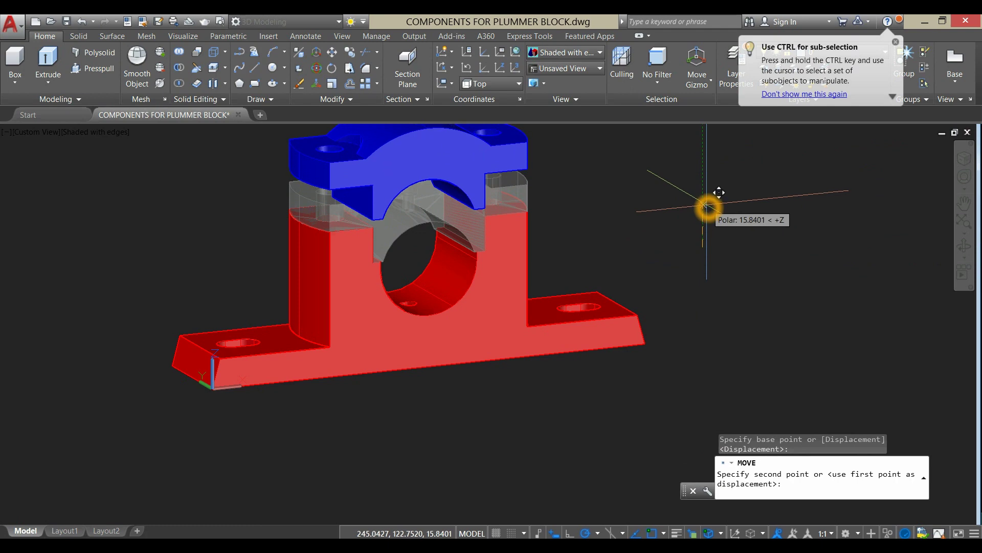
type("6")
key("Return")
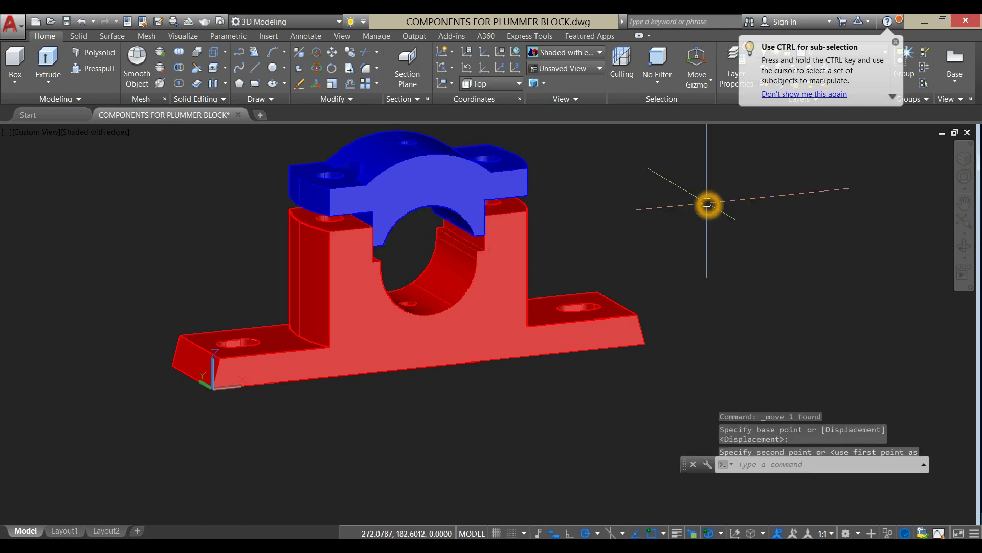
- Start moving the green upper bearing half, using the midpoint of the curved edge where its body meets the flange as base point
scroll(685, 207, "down", 2)
middle_click_drag(685, 207, 498, 220)
scroll(498, 220, "down", 2)
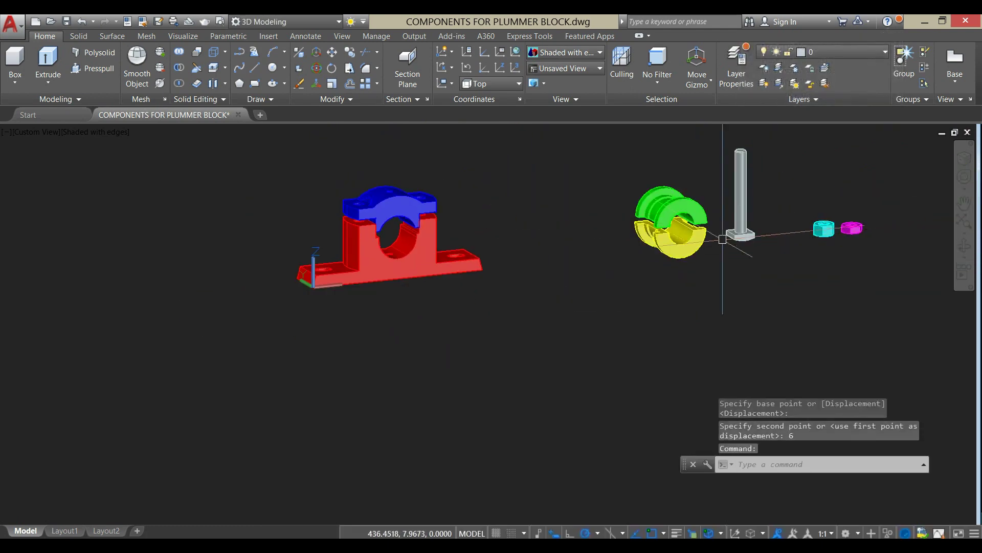
scroll(720, 230, "up", 4)
middle_click_drag(720, 230, 724, 267)
left_click(636, 197)
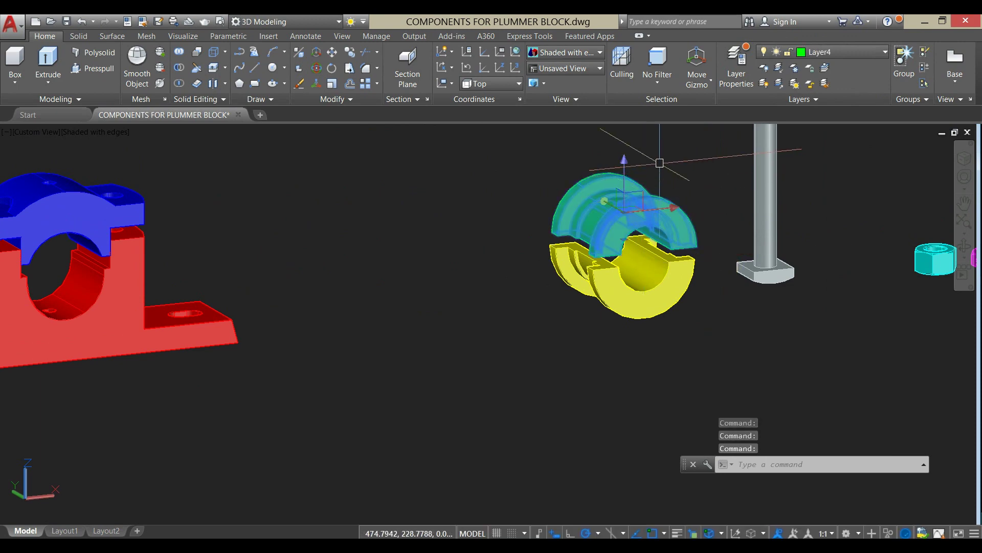
right_click(665, 159)
left_click(703, 240)
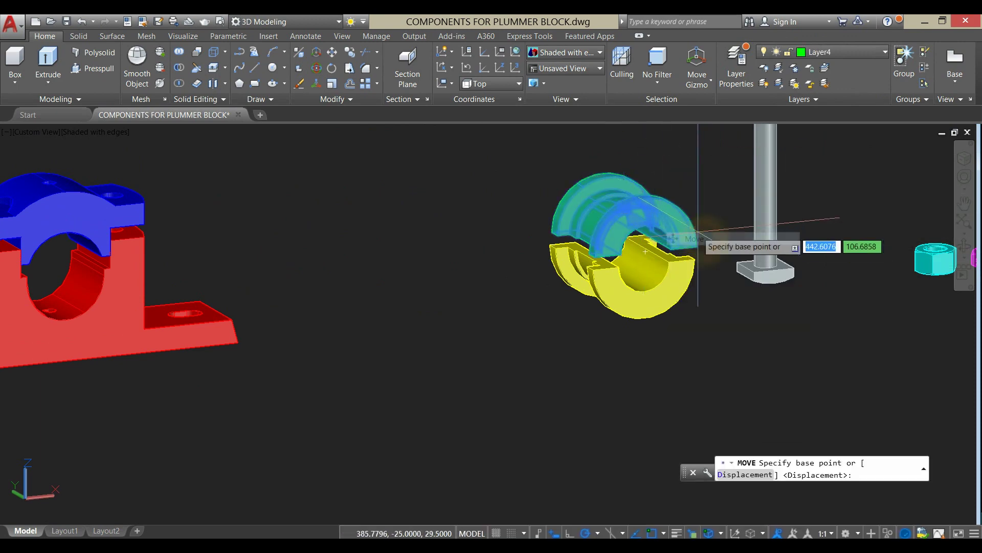
scroll(675, 211, "up", 2)
middle_click_drag(676, 212, 603, 235, "shift")
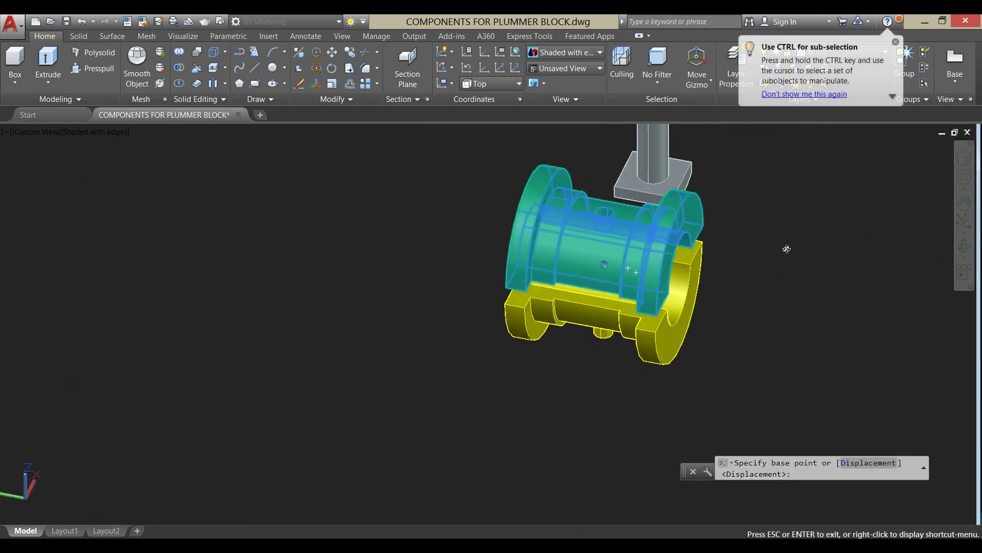
scroll(583, 212, "up", 5)
right_click(581, 210, "shift")
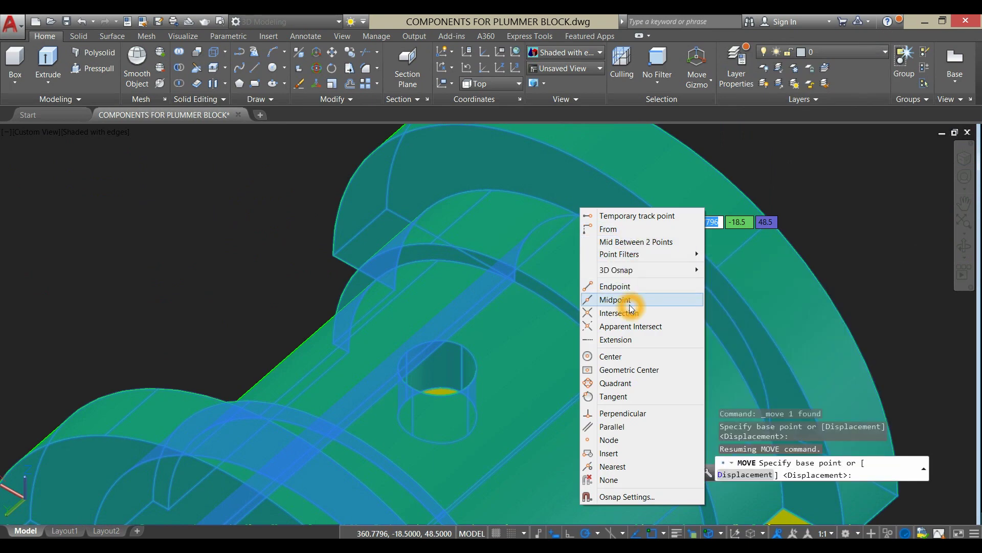
left_click(624, 300)
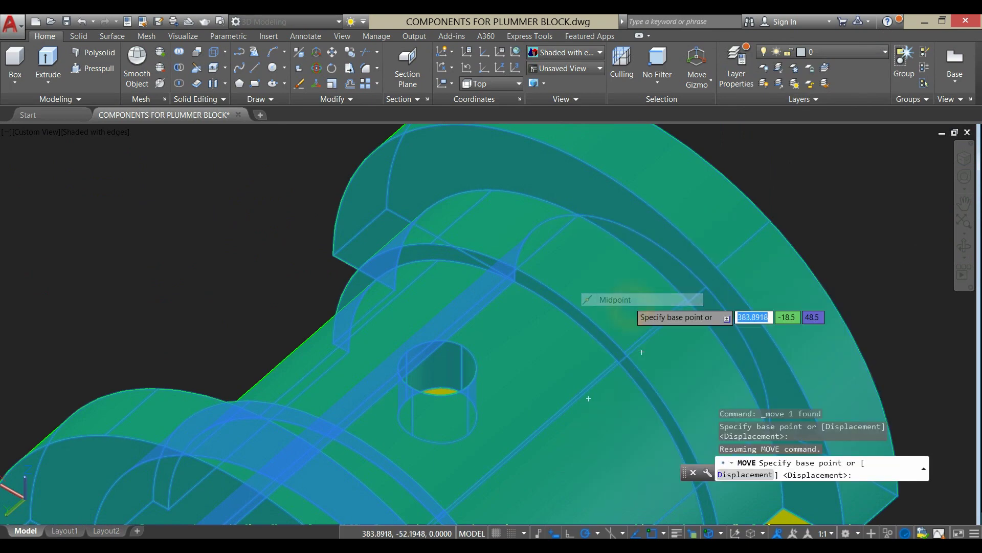
scroll(583, 220, "down", 1)
left_click(587, 223)
- Place the upper bearing half under the cap by snapping it to the midpoint of the cap's front bore edge
scroll(614, 227, "down", 5)
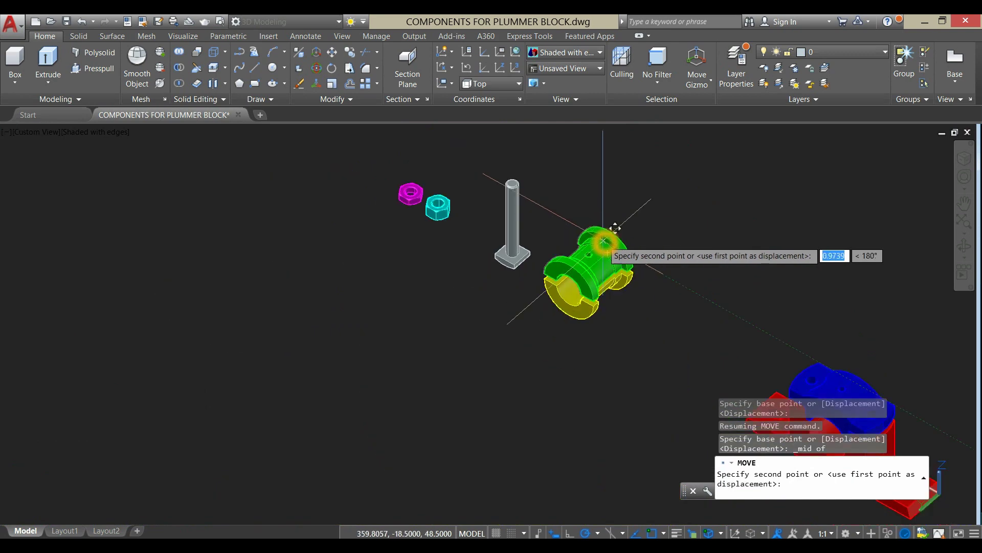
middle_click_drag(614, 228, 493, 271, "shift")
scroll(574, 283, "up", 3)
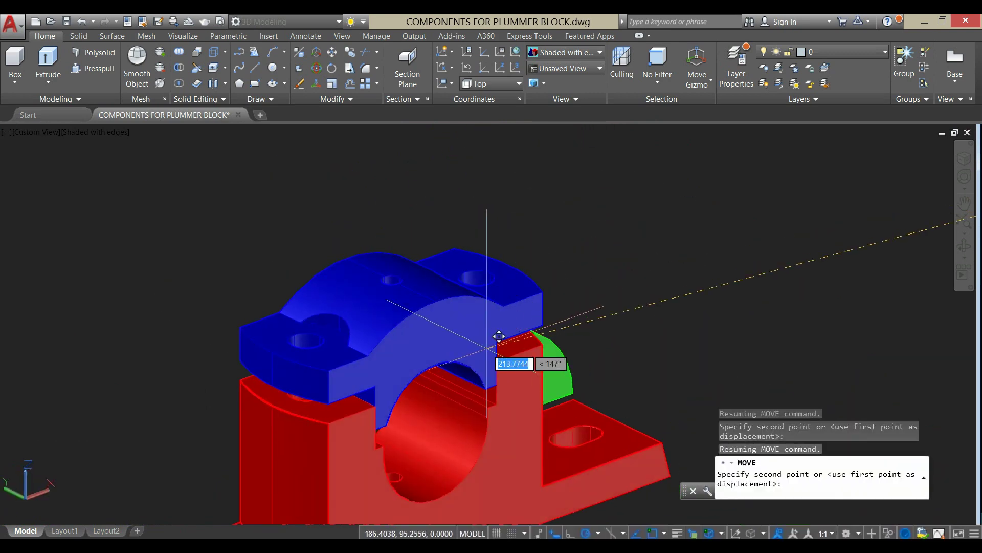
right_click(441, 365, "shift")
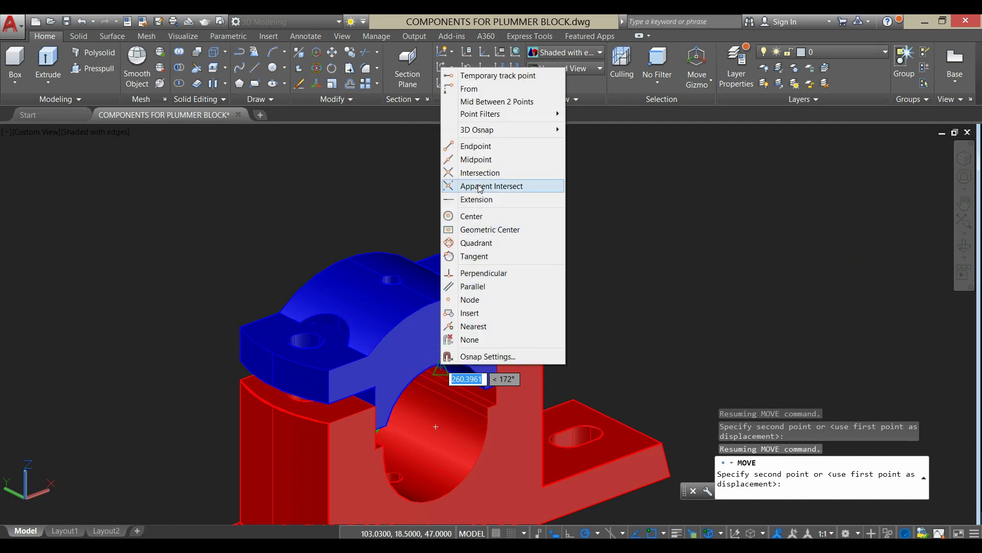
left_click(488, 160)
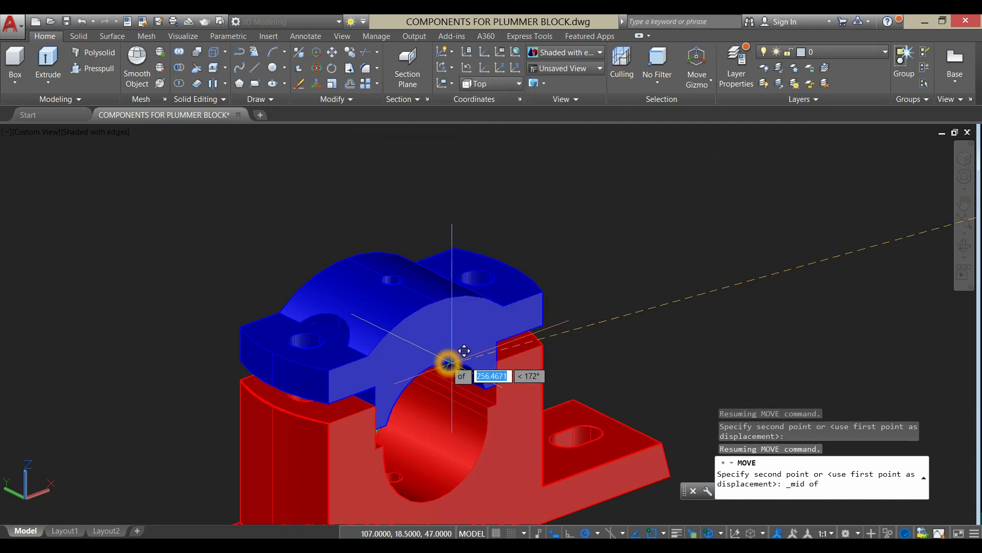
scroll(453, 356, "up", 5)
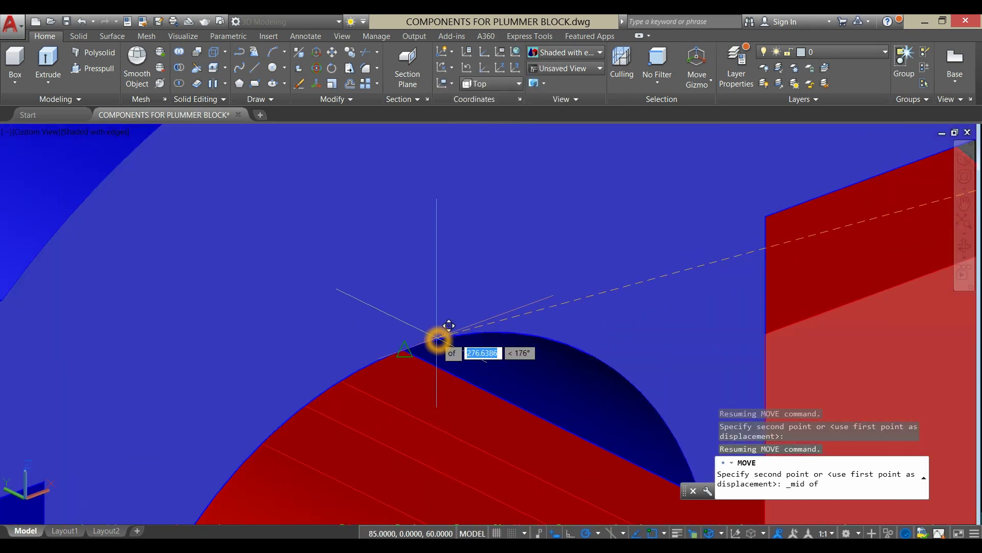
left_click(410, 344)
scroll(410, 345, "down", 6)
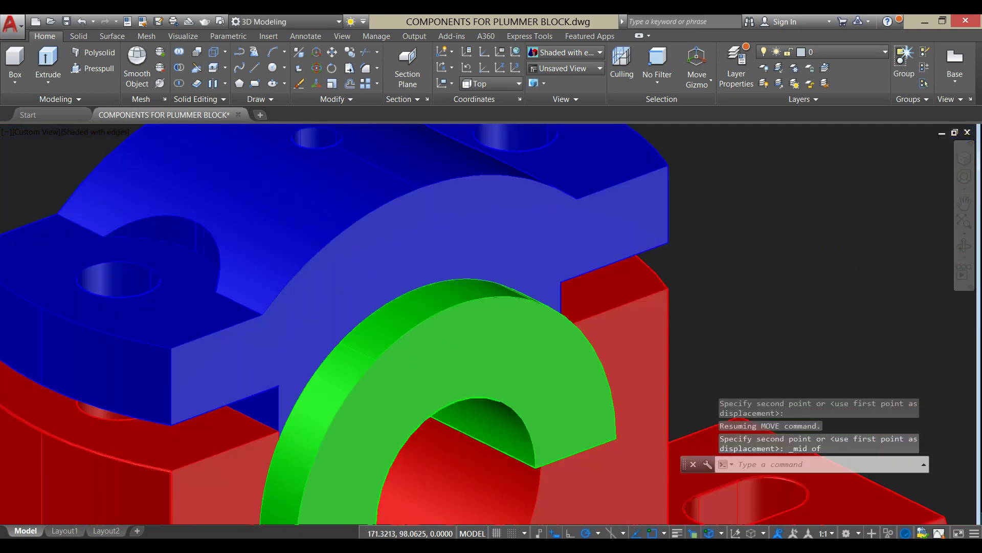
- Start moving the yellow lower bearing half, using the midpoint of the curved edge inside its front flange as base point
middle_click_drag(462, 289, 643, 302, "shift")
scroll(596, 243, "up", 3)
left_click(595, 243)
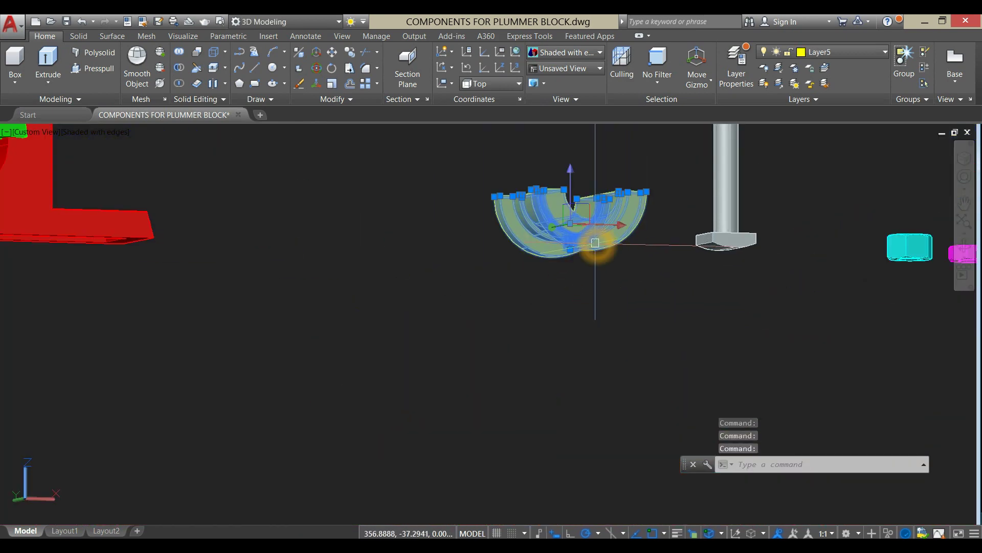
right_click(422, 198)
left_click(464, 277)
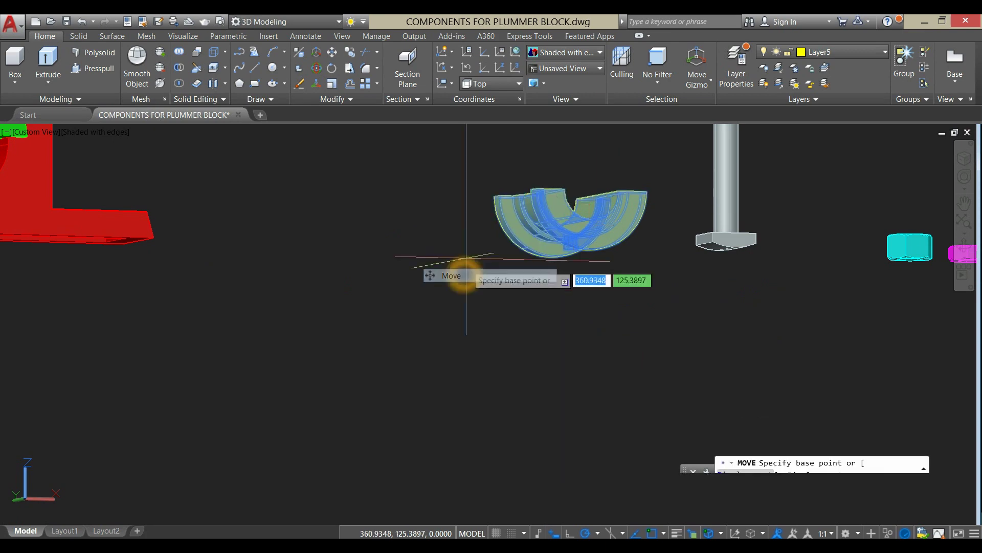
right_click(428, 165, "shift")
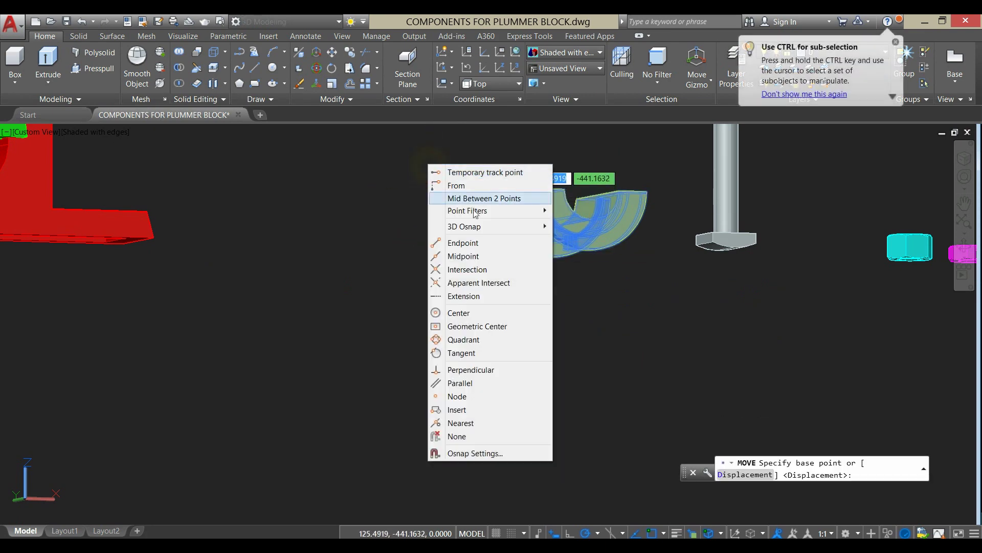
left_click(476, 256)
middle_click_drag(487, 271, 518, 309, "shift")
scroll(609, 239, "up", 5)
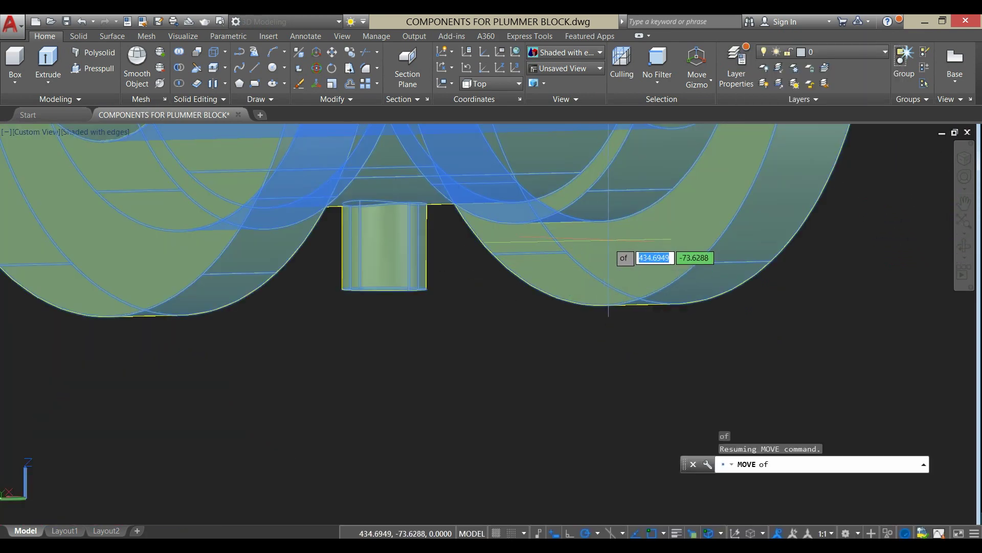
left_click(609, 226)
- Seat the lower bearing half in the base casting by snapping it to the midpoint of the base's front bore edge
scroll(594, 223, "down", 10)
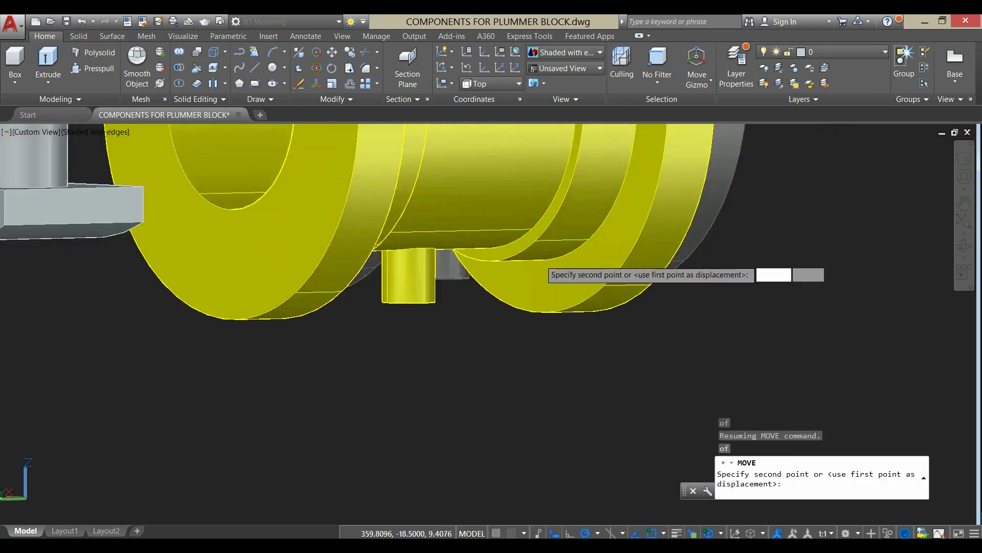
middle_click_drag(533, 274, 427, 274, "shift")
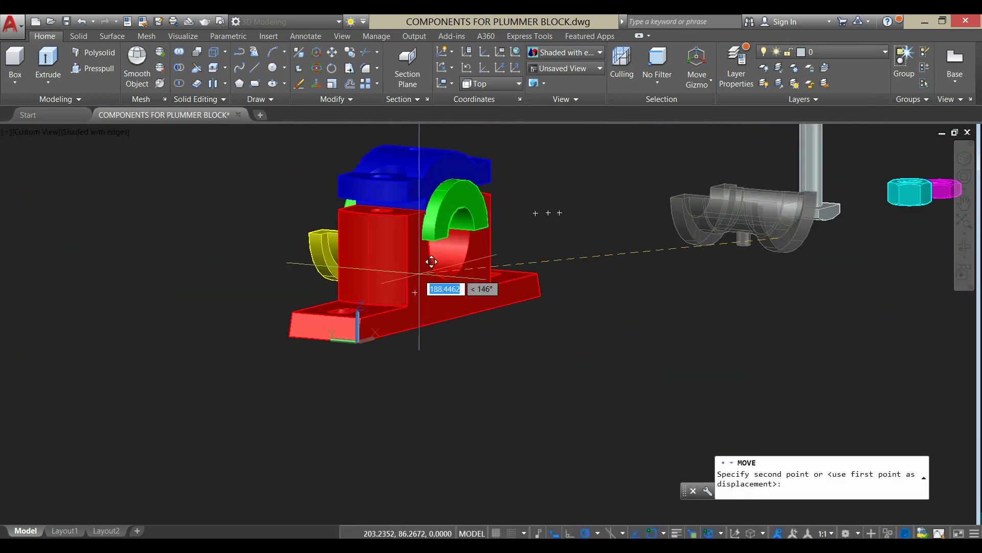
scroll(481, 263, "up", 7)
right_click(421, 241, "shift")
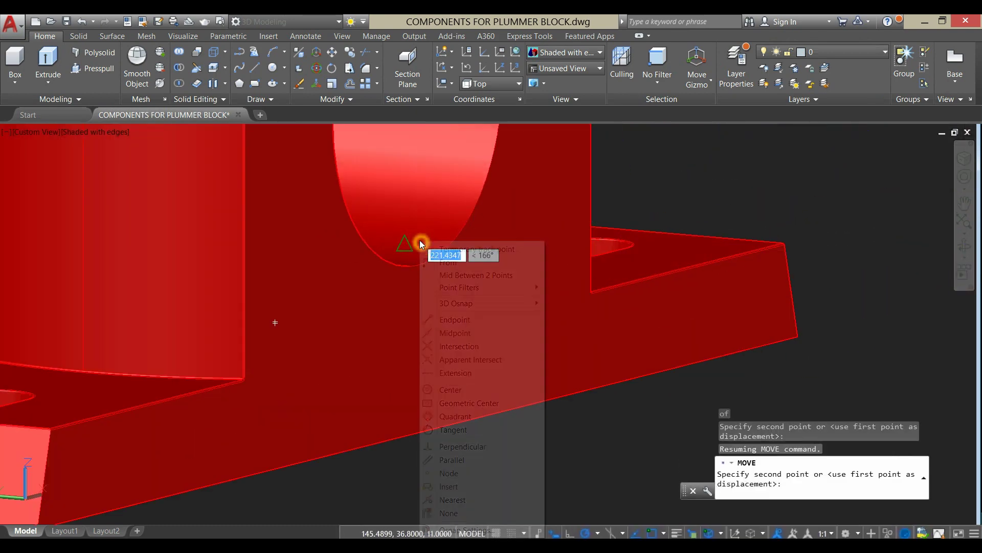
left_click(456, 333)
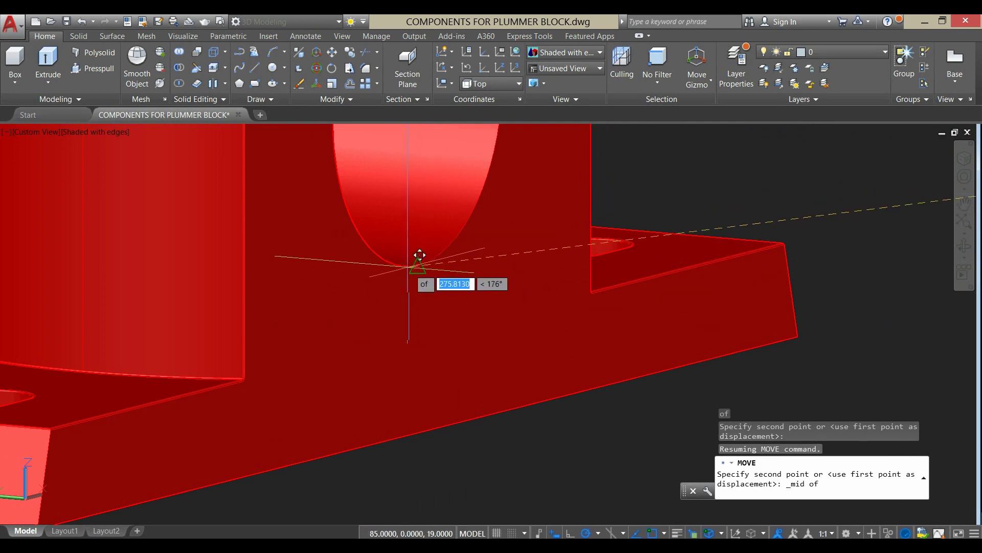
left_click(406, 267)
scroll(408, 268, "down", 5)
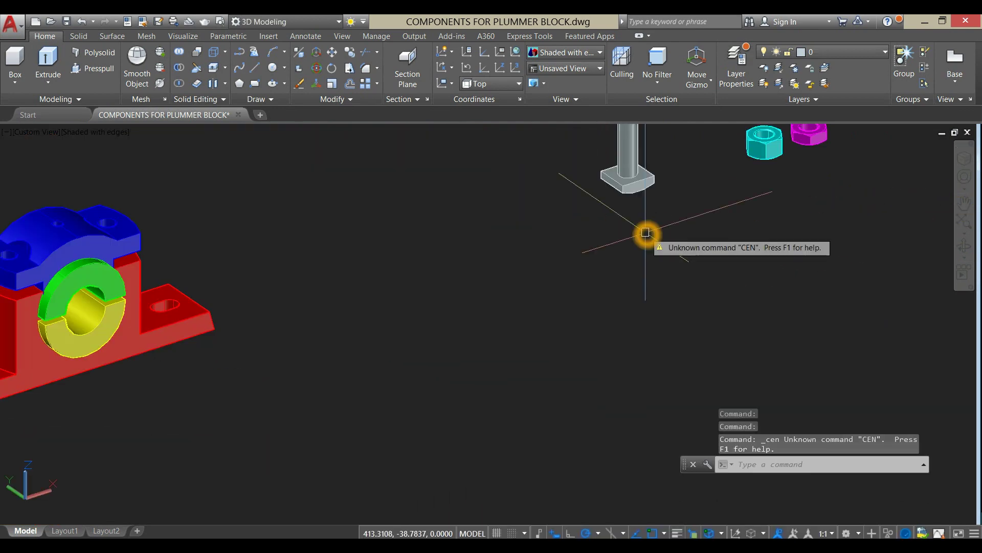
- Start moving the grey bolt, using the centre of the circle where its shank meets the head as base point
scroll(638, 214, "up", 4)
middle_click_drag(638, 213, 502, 381)
key("Escape")
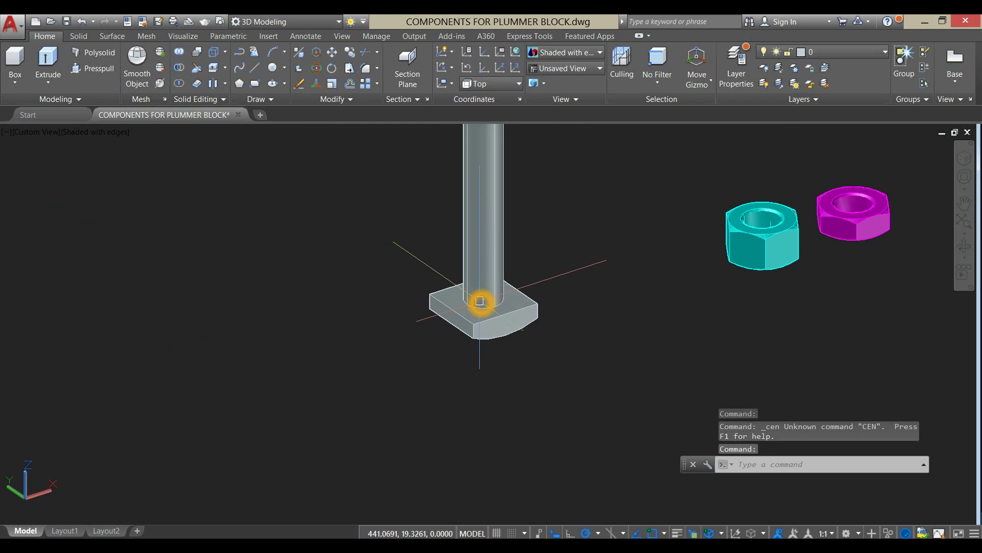
scroll(480, 301, "up", 3)
left_click(487, 290)
right_click(578, 196)
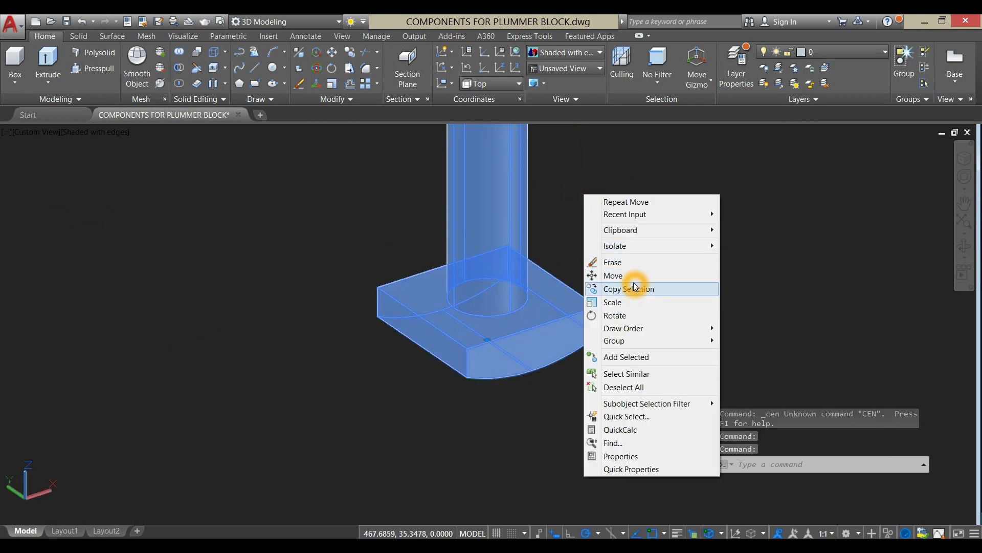
left_click(634, 276)
right_click(575, 231, "shift")
mouse_move(648, 297)
left_click(637, 379)
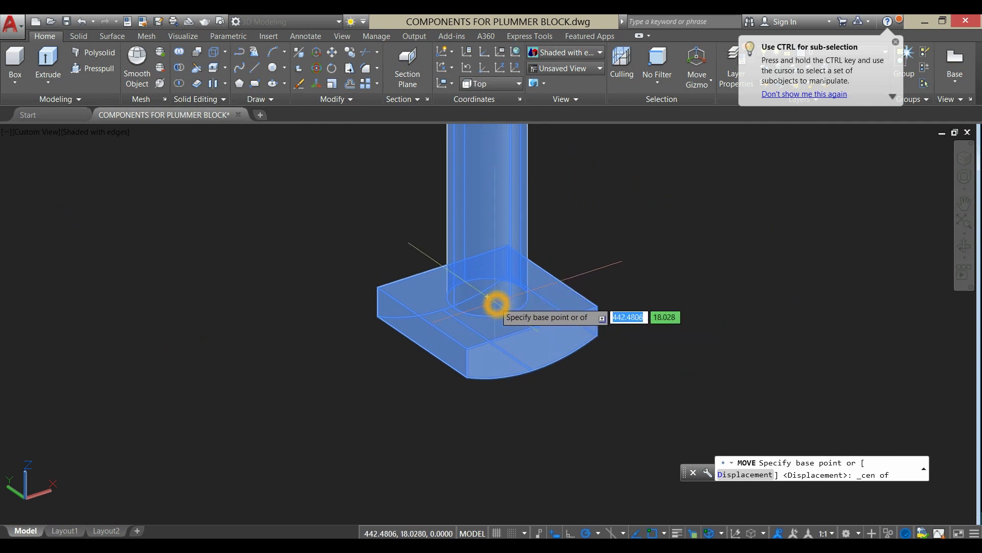
scroll(487, 297, "up", 5)
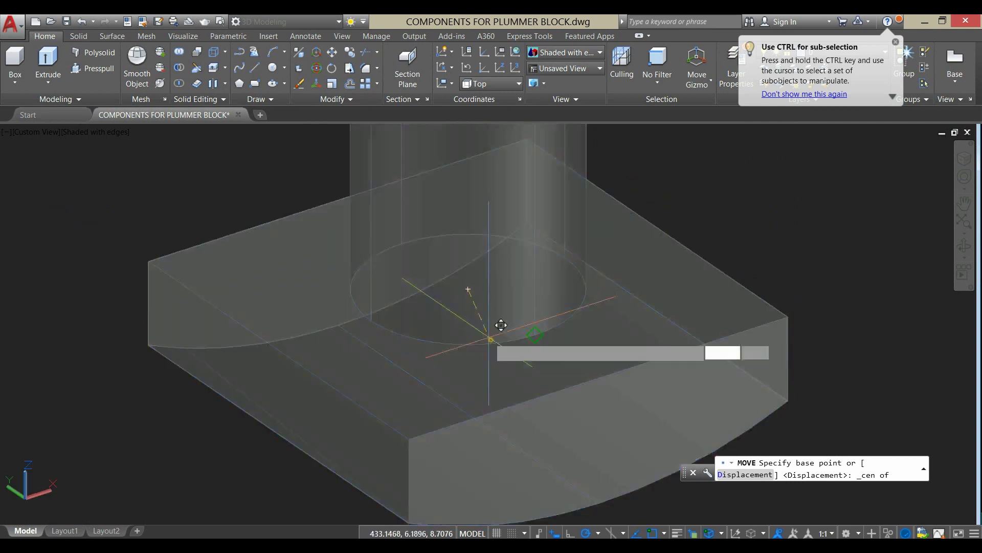
left_click(501, 325)
- Insert the bolt into the base casting by snapping it to the centre of the left bolt hole in the underside recess
scroll(491, 332, "down", 10)
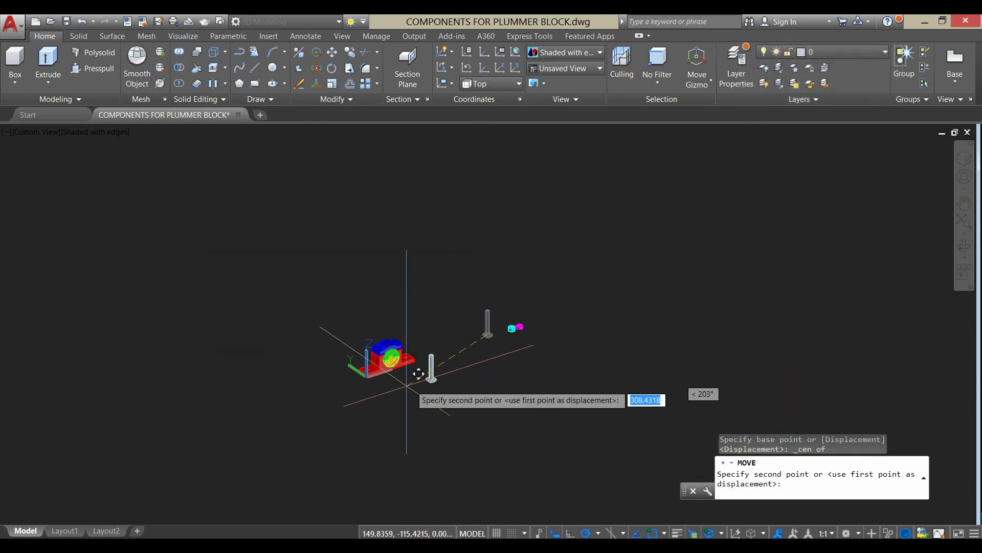
middle_click_drag(380, 373, 382, 297, "shift")
middle_click_drag(364, 239, 438, 307)
scroll(439, 384, "up", 2)
scroll(454, 369, "up", 8)
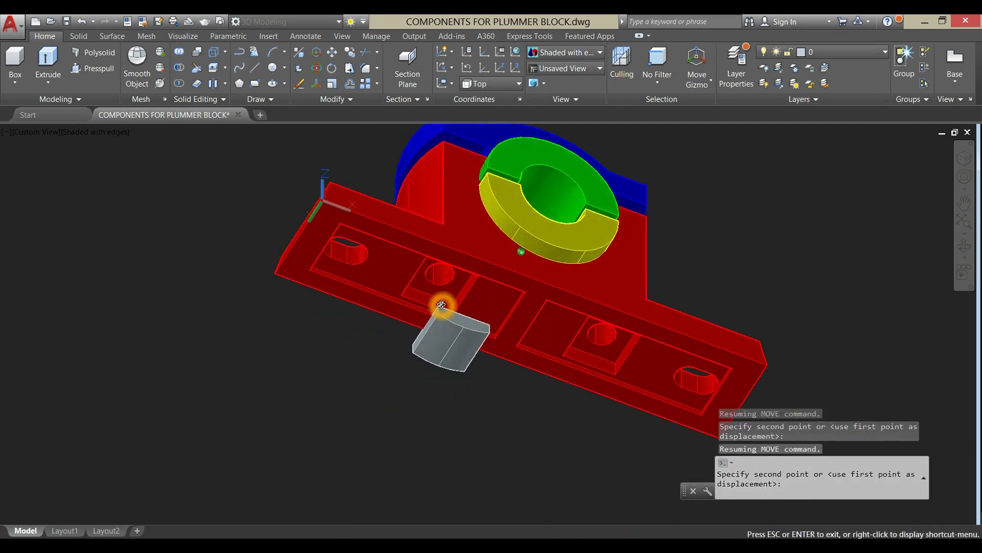
scroll(458, 291, "up", 8)
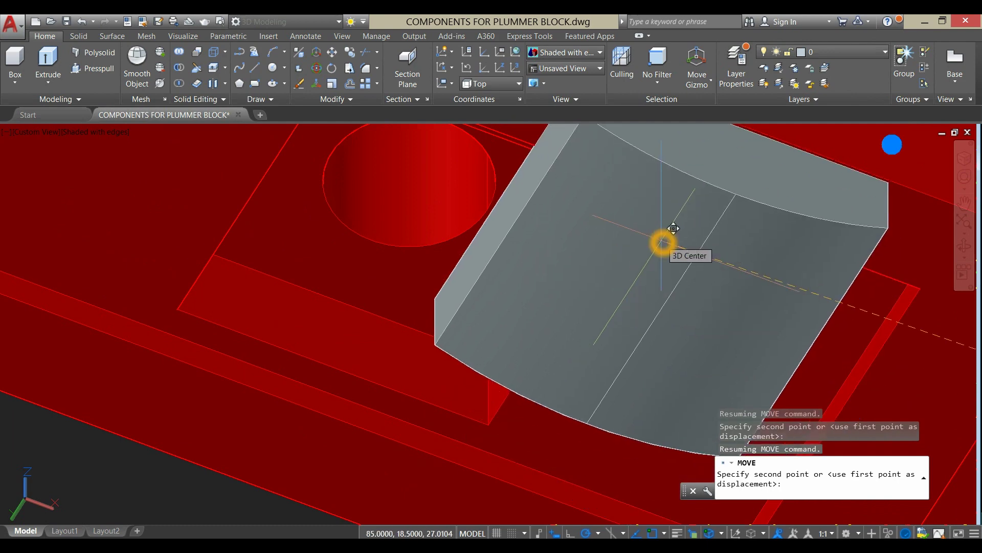
right_click(663, 242, "shift")
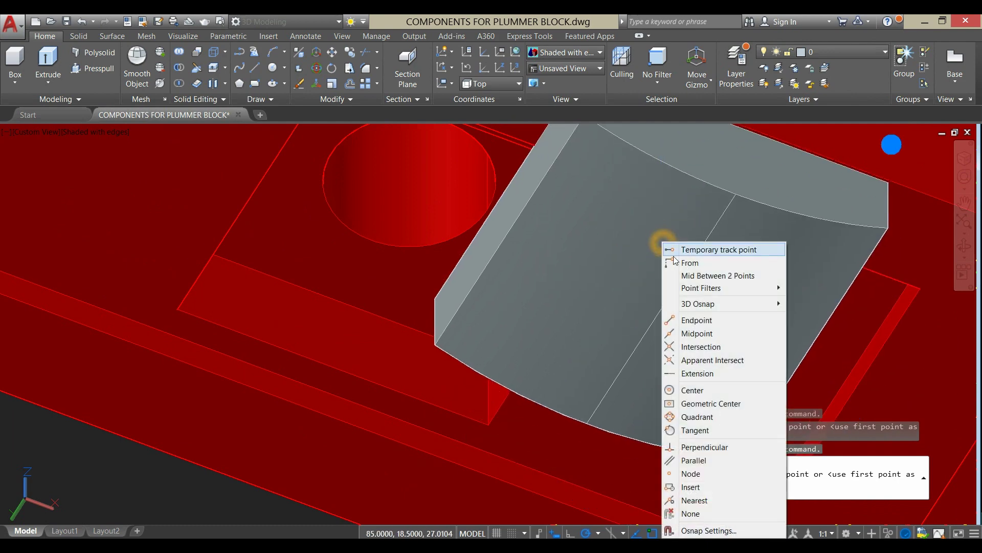
left_click(707, 398)
middle_click_drag(706, 399, 466, 225)
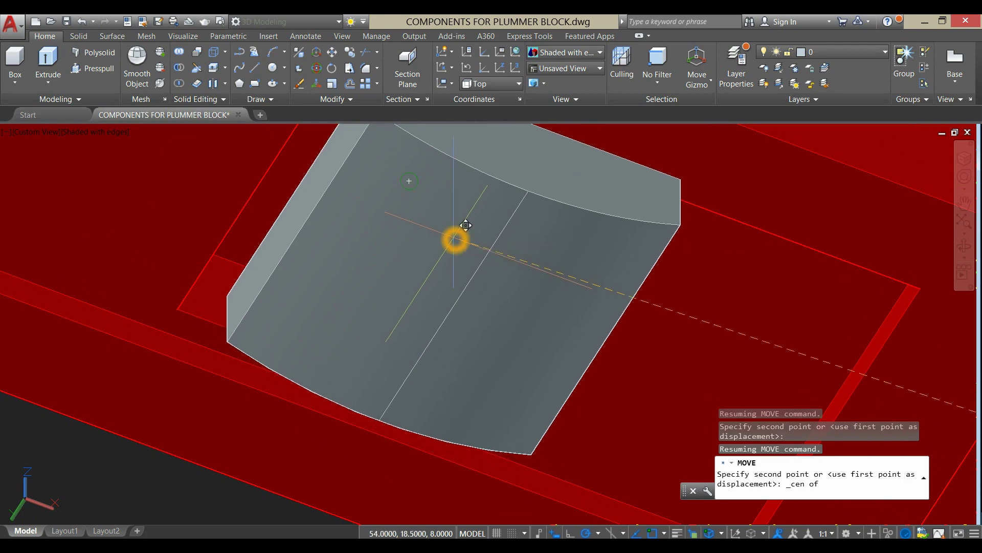
left_click(466, 226)
- Start moving the cyan nut, using the centre of the hole edge on its bottom face as base point
scroll(463, 230, "down", 6)
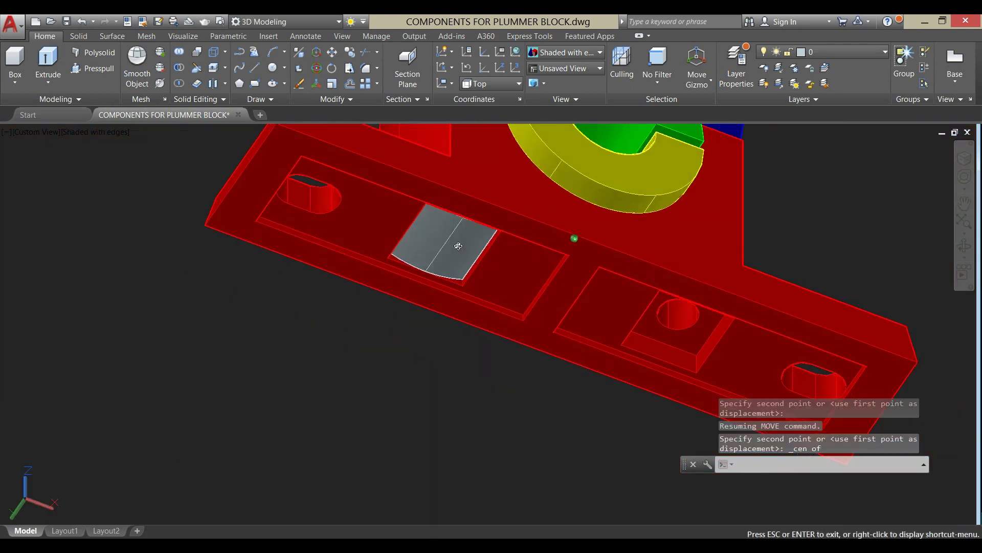
middle_click_drag(458, 246, 458, 372, "shift")
scroll(542, 351, "down", 5)
middle_click_drag(546, 351, 320, 322)
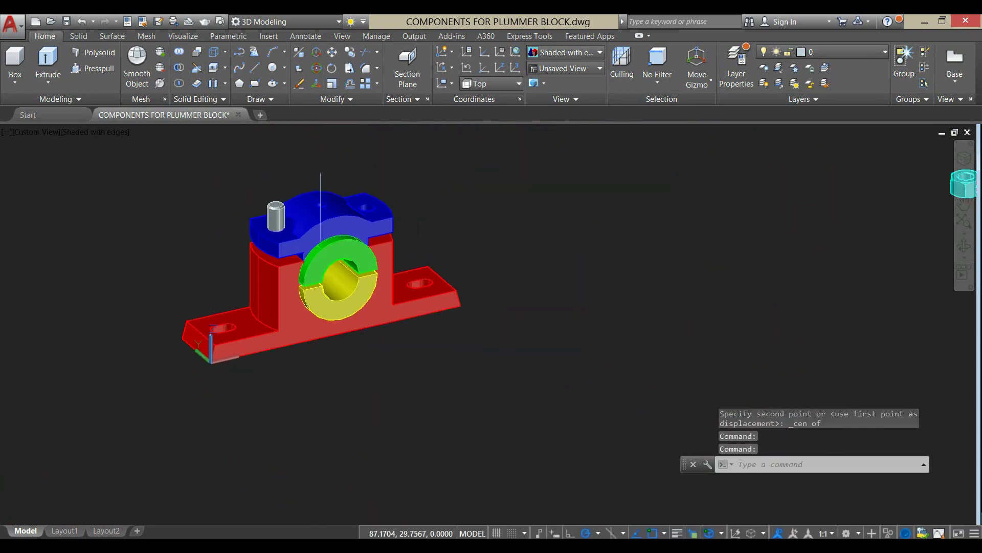
scroll(548, 307, "down", 4)
middle_click_drag(548, 307, 600, 254)
scroll(600, 254, "up", 8)
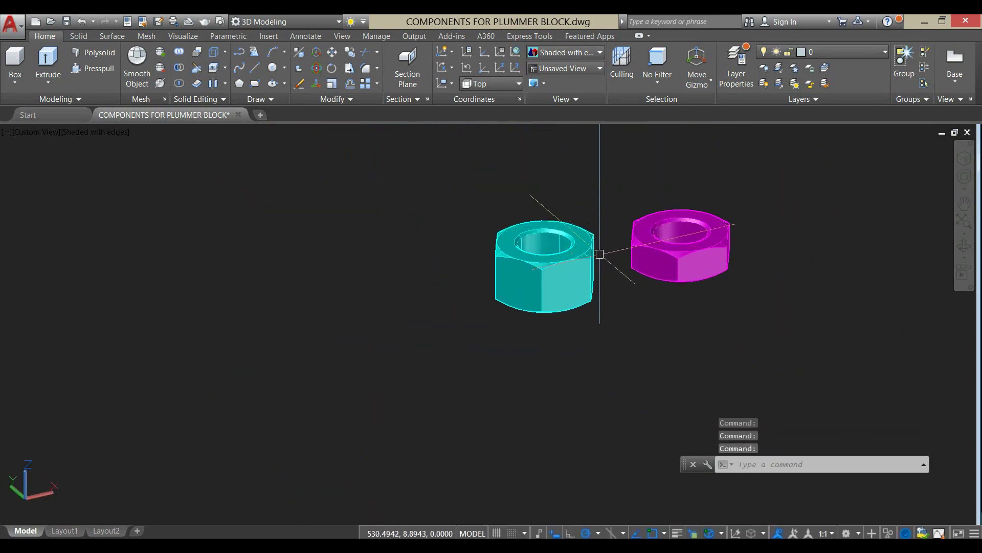
left_click(588, 262)
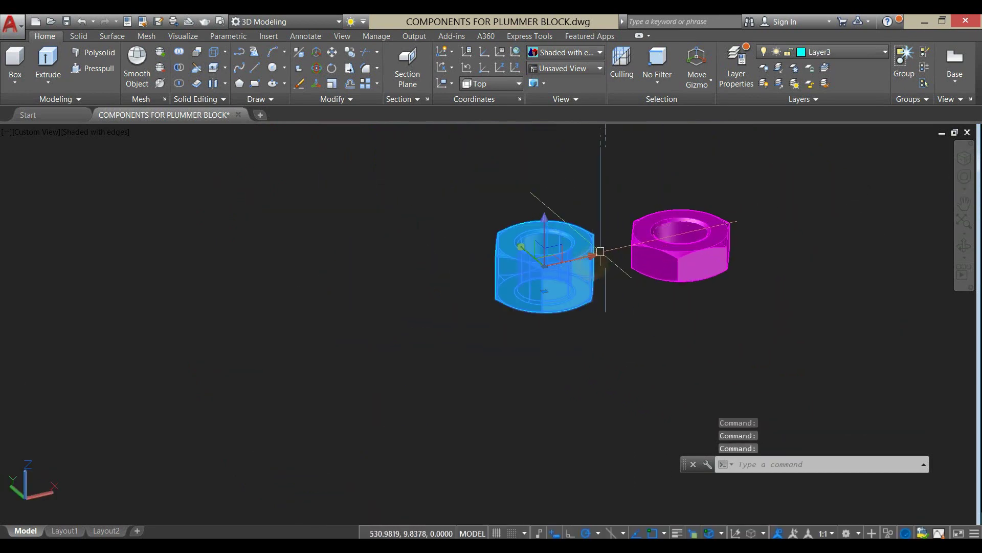
right_click(598, 163)
left_click(622, 247)
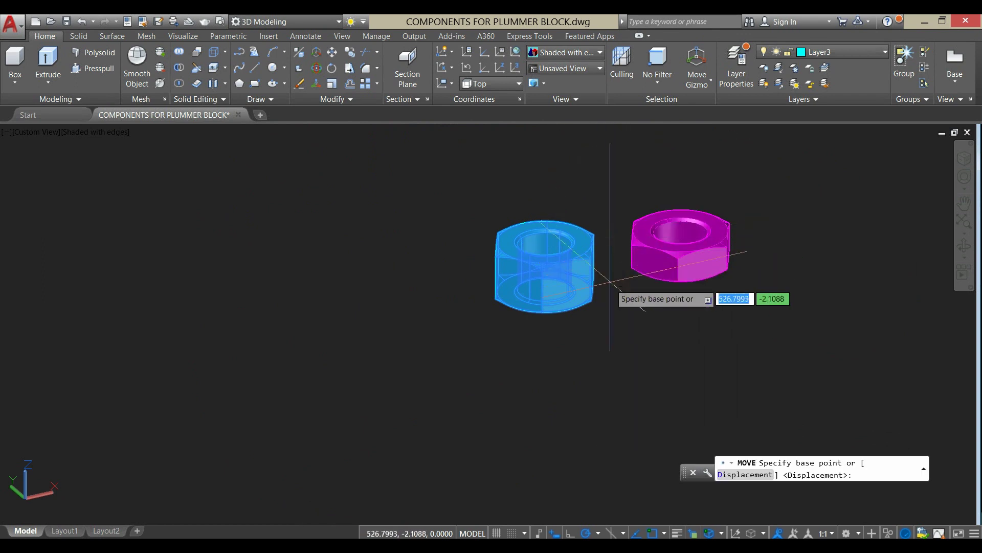
right_click(608, 291, "shift")
left_click(634, 393)
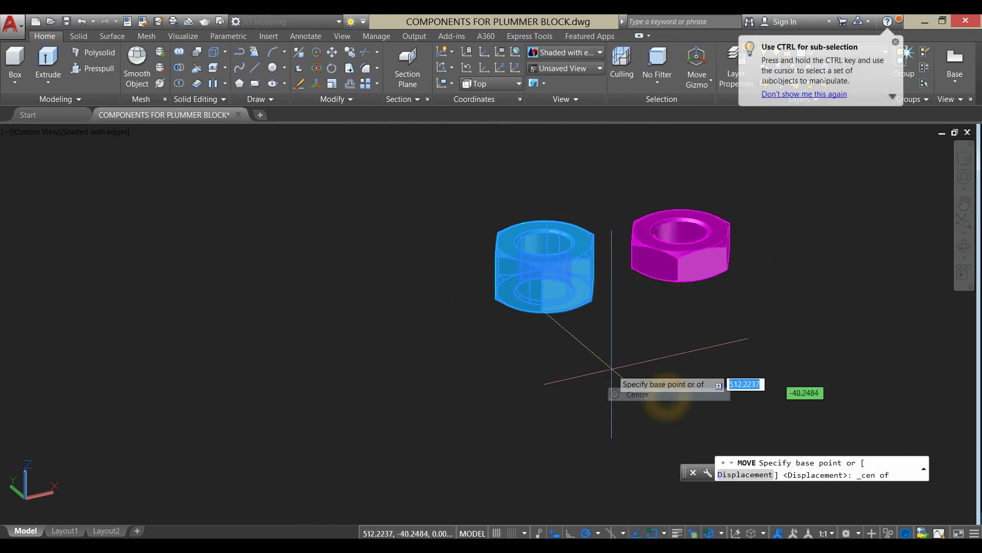
scroll(563, 327, "up", 3)
middle_click_drag(562, 327, 557, 375, "shift")
middle_click_drag(541, 329, 526, 281, "shift")
scroll(504, 285, "up", 3)
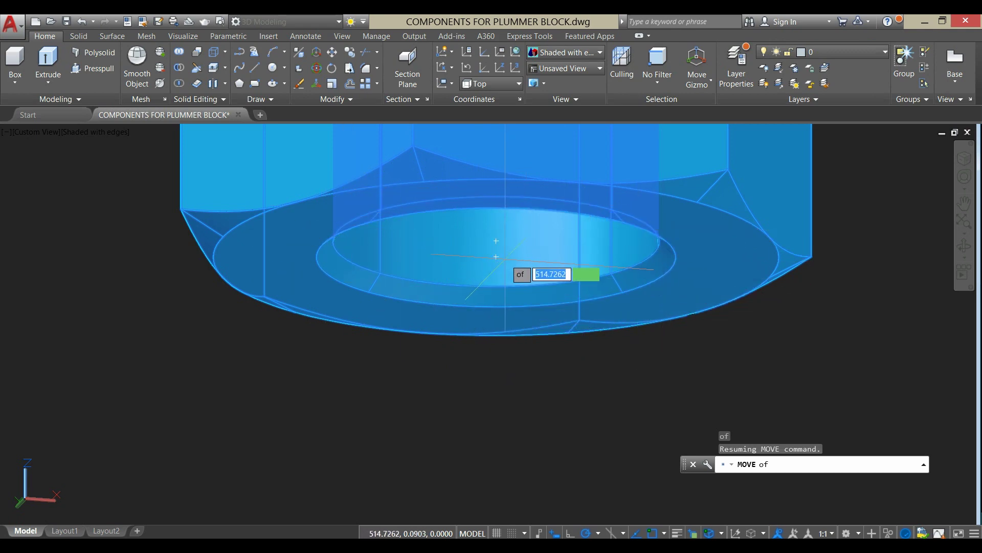
scroll(506, 280, "up", 2)
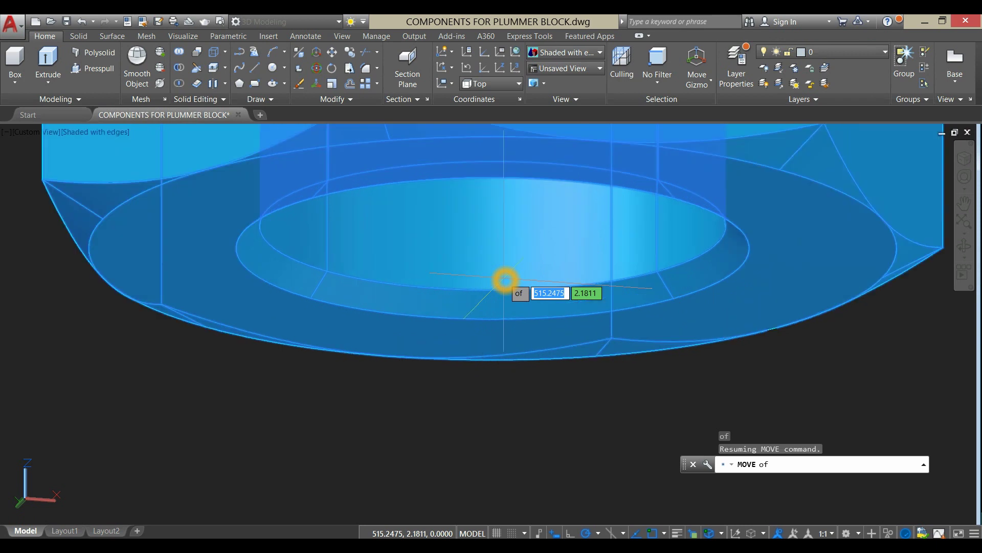
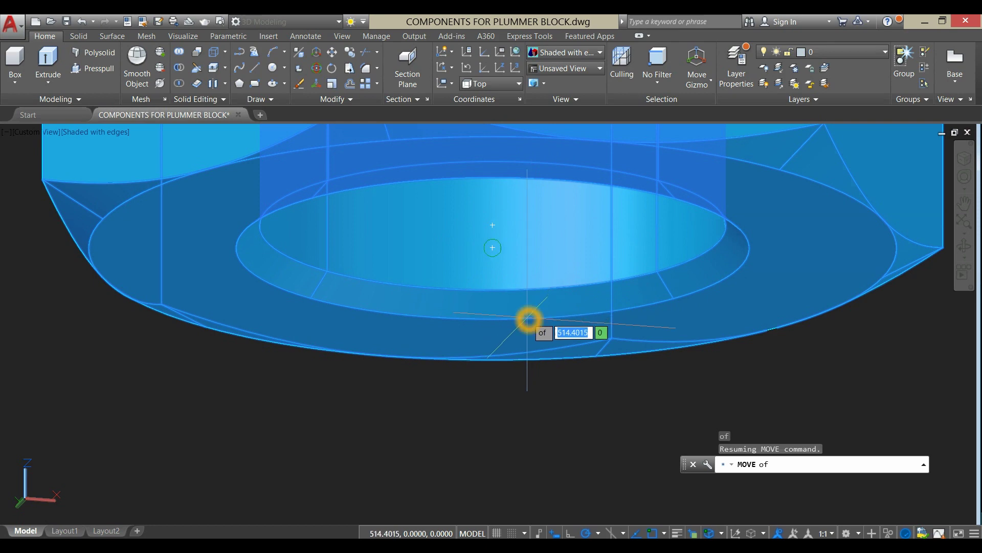
left_click(527, 317)
- Seat the cyan nut on the cap by snapping it to the centre of the hole edge around the bolt shank
scroll(528, 312, "down", 8)
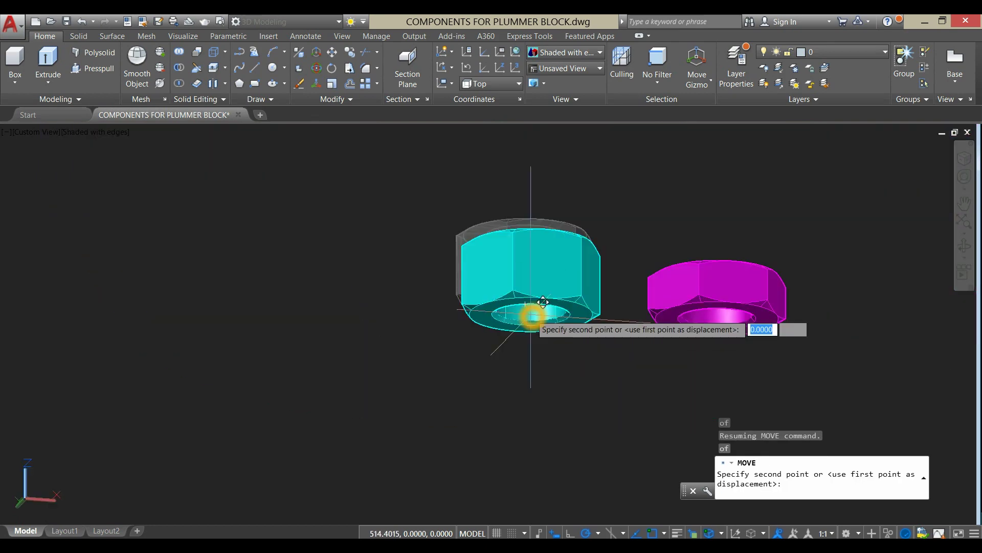
middle_click_drag(432, 288, 732, 312)
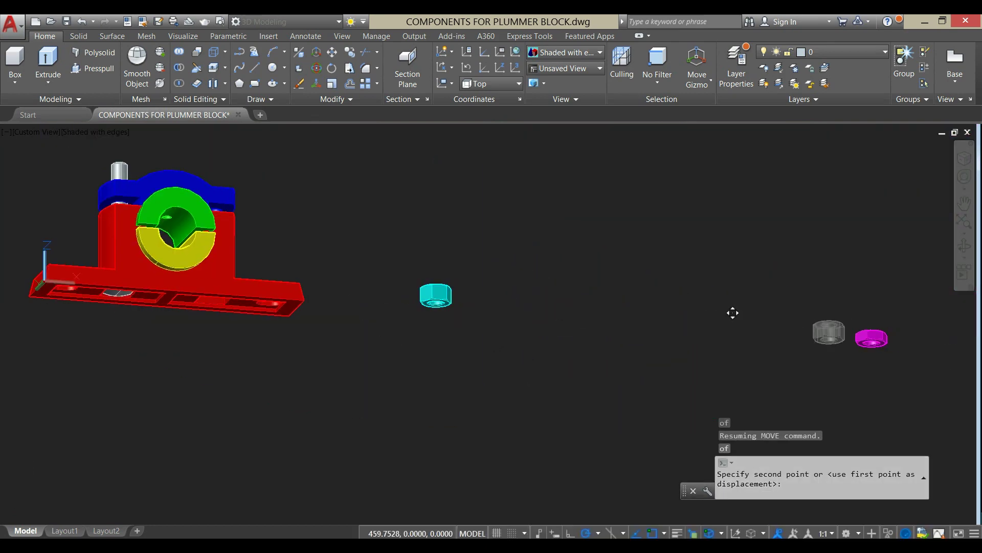
middle_click_drag(468, 292, 569, 368, "shift")
scroll(287, 282, "up", 6)
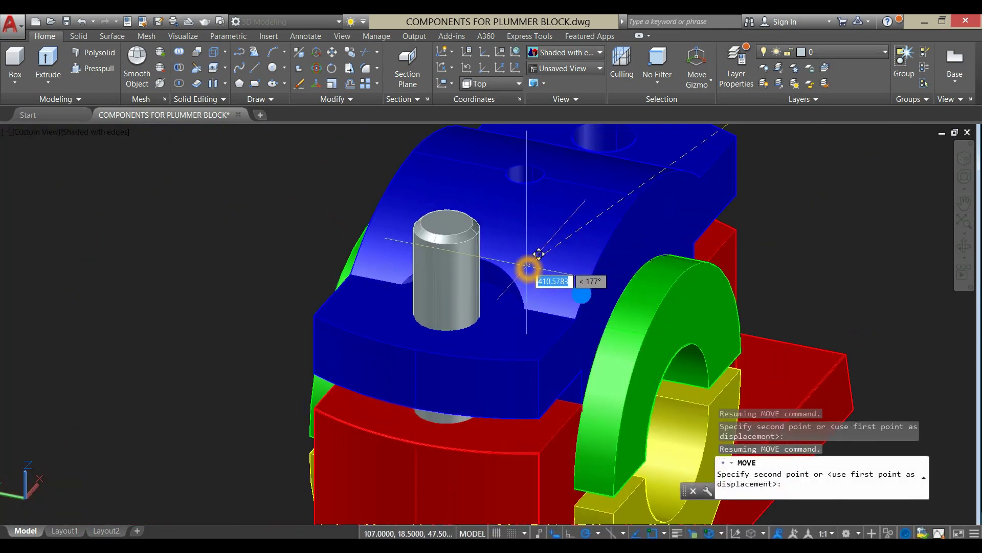
right_click(536, 250, "shift")
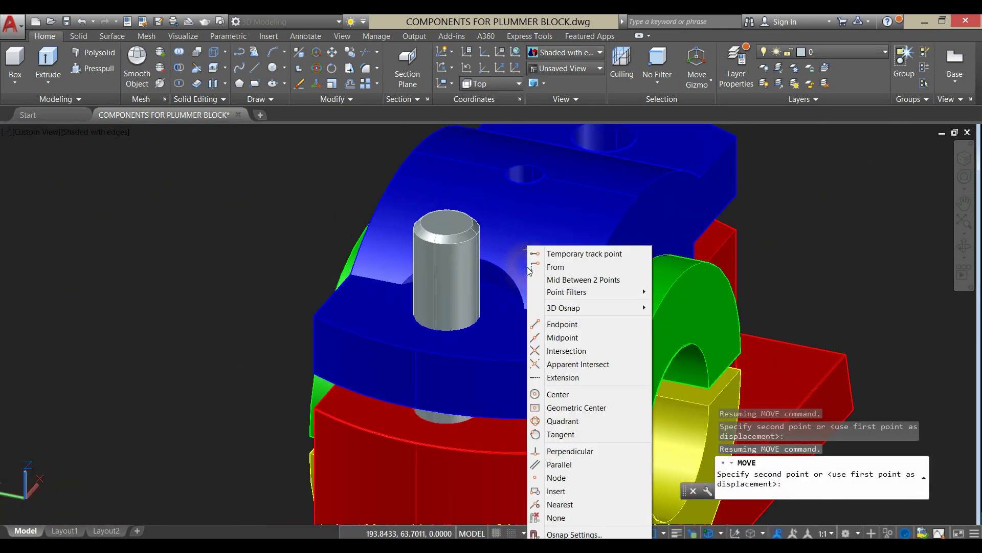
left_click(571, 394)
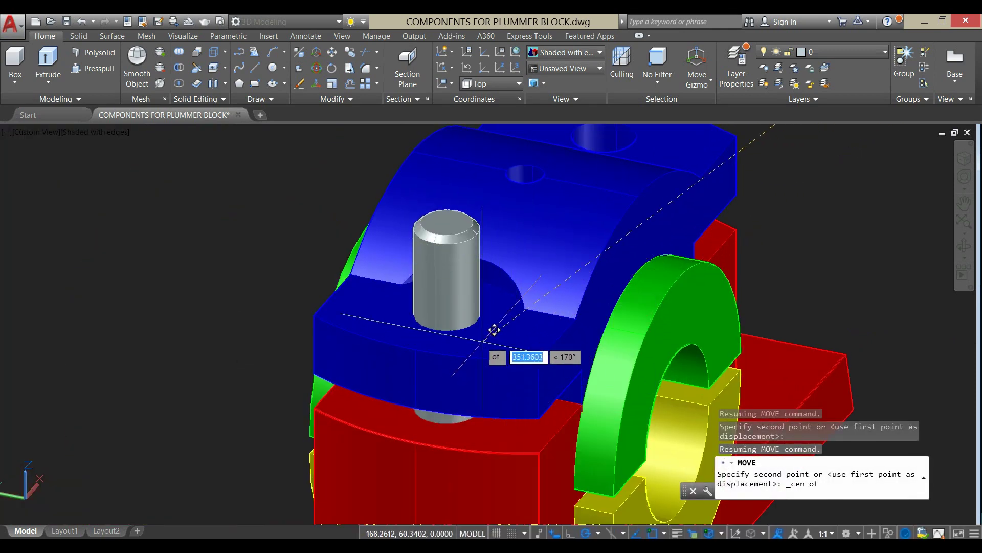
left_click(458, 303)
- Start moving the magenta nut, using the centre of the hole on its bottom face as base point
scroll(458, 303, "down", 5)
middle_click_drag(749, 259, 439, 280)
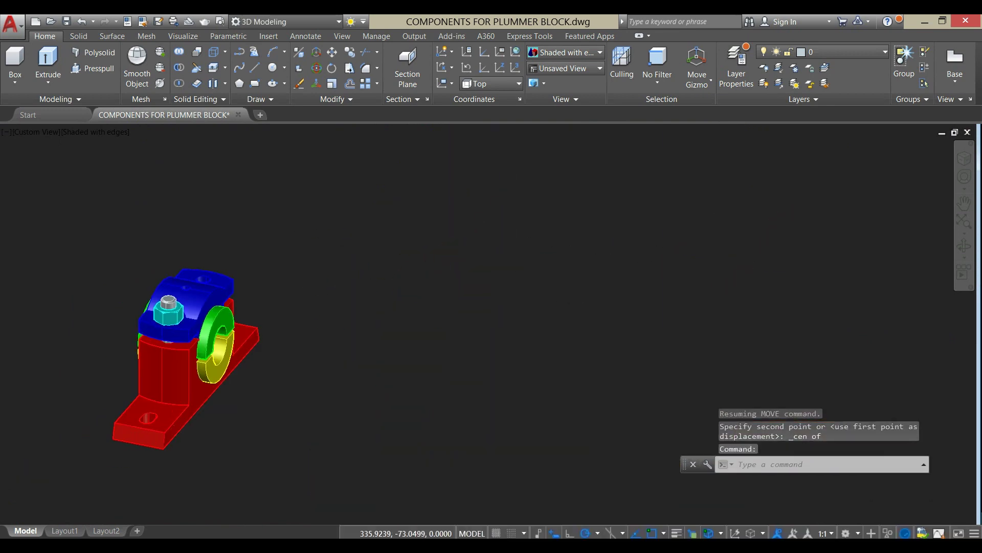
scroll(449, 182, "down", 5)
scroll(466, 257, "up", 12)
middle_click_drag(471, 385, 415, 165)
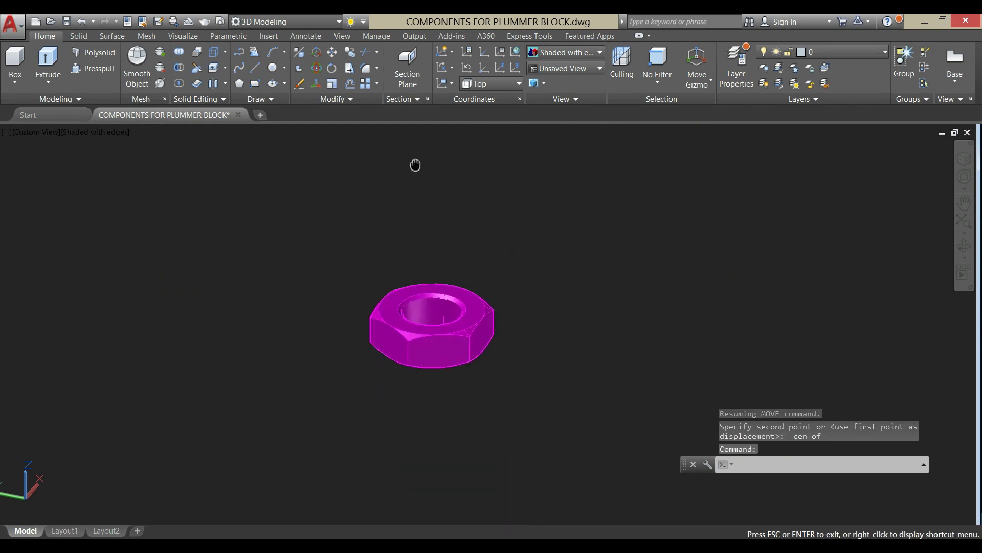
key("Escape")
left_click(450, 307)
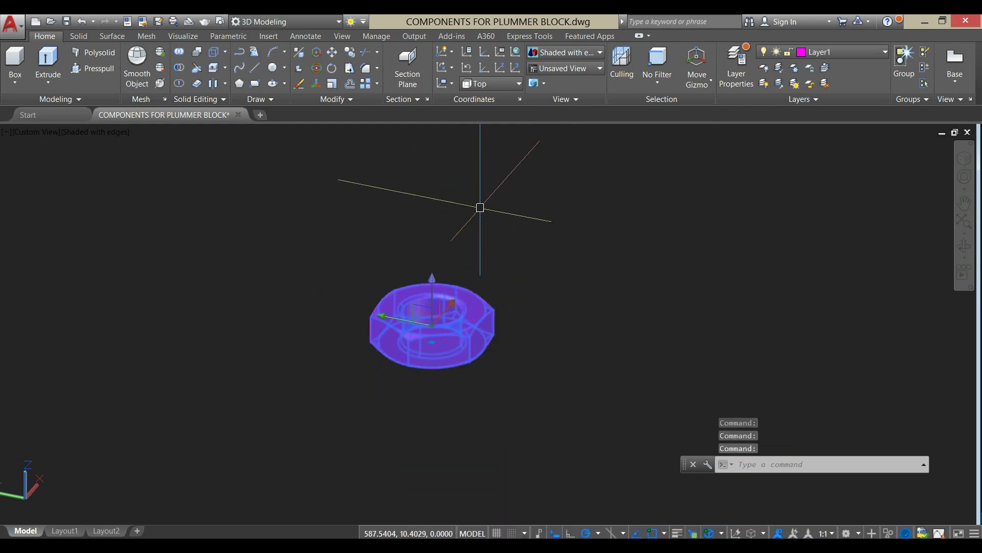
right_click(481, 205)
left_click(504, 283)
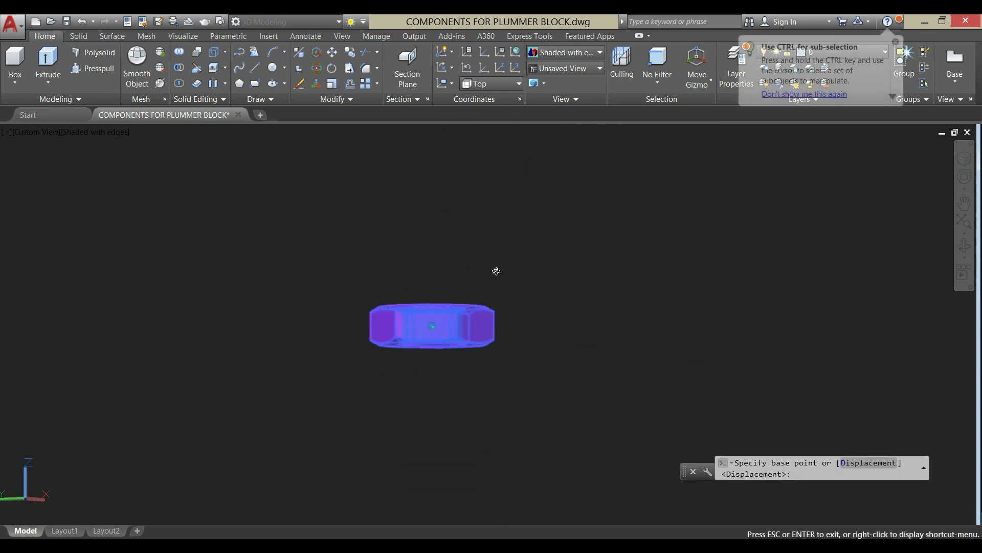
middle_click_drag(496, 270, 481, 232, "shift")
scroll(467, 359, "up", 5)
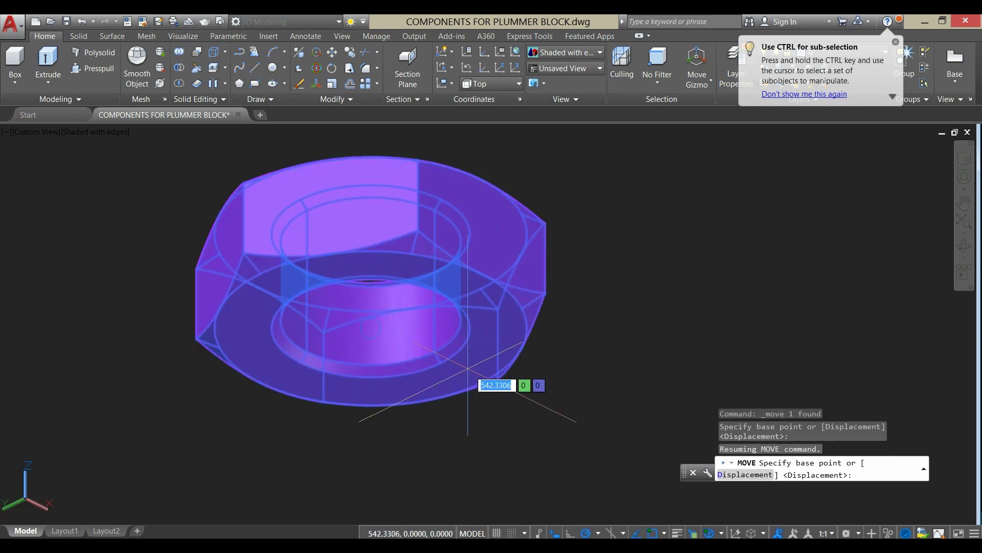
left_click(370, 328)
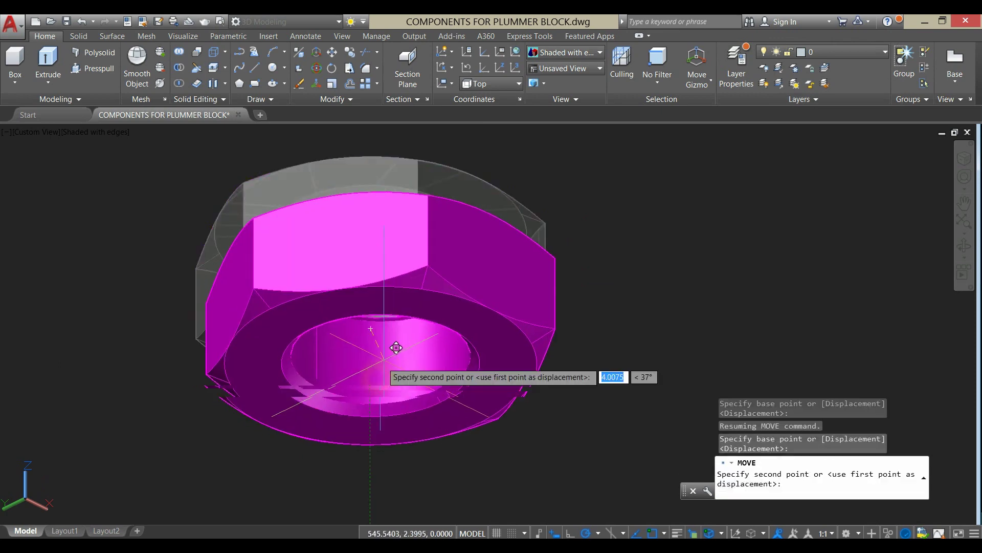
- Stack the magenta nut on the cyan nut by snapping it to the centre of the cyan nut's top face
scroll(394, 346, "down", 5)
middle_click_drag(476, 359, 450, 351, "shift")
scroll(427, 300, "up", 4)
scroll(427, 301, "up", 10)
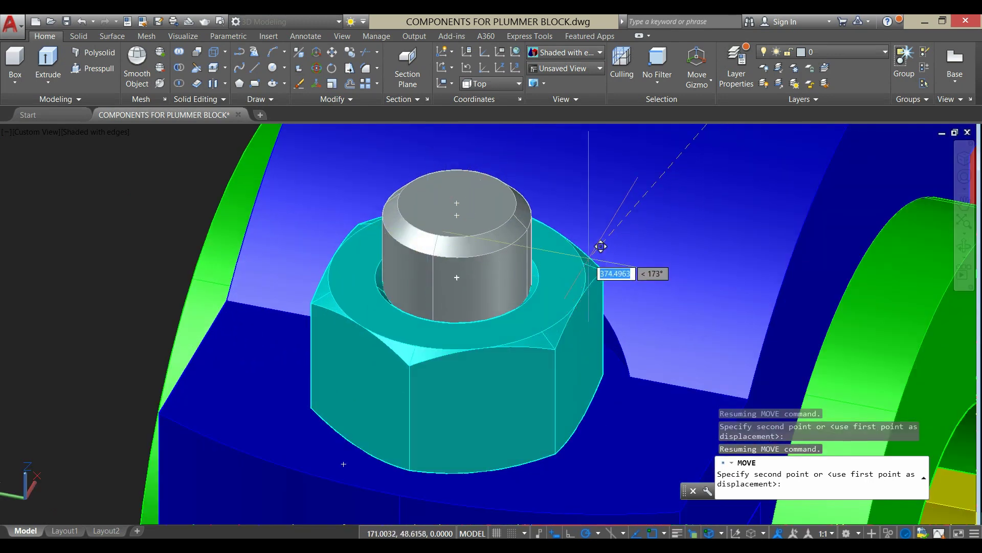
right_click(600, 246, "shift")
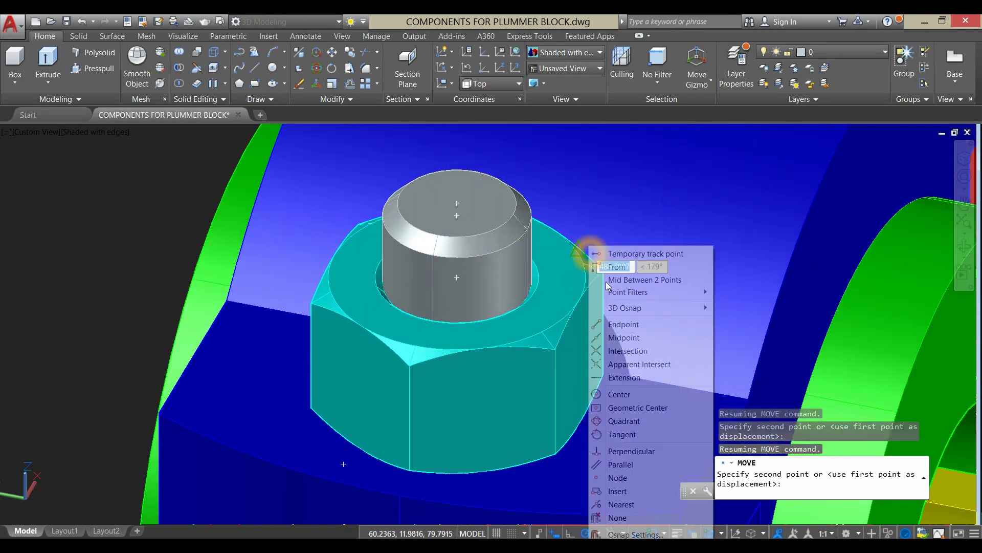
left_click(631, 395)
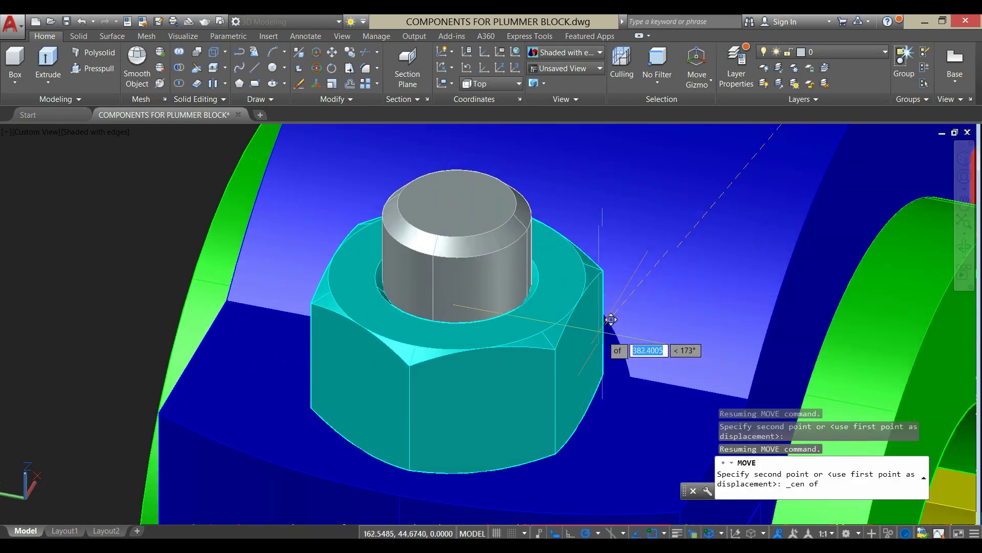
left_click(550, 281)
- Set the assembled plummer block to the Front view so the complete block is in sight
scroll(541, 281, "down", 5)
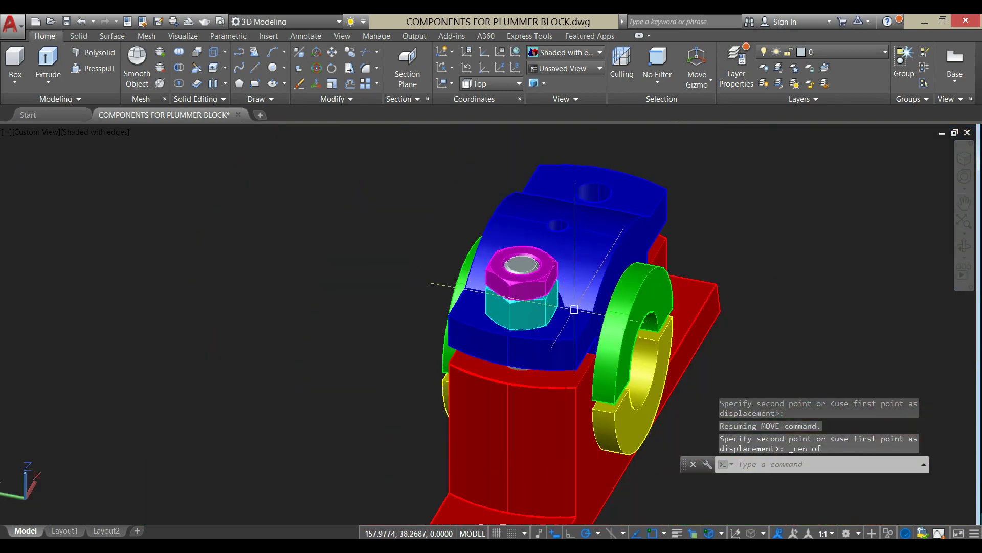
middle_click_drag(482, 296, 473, 289, "shift")
scroll(474, 287, "down", 4)
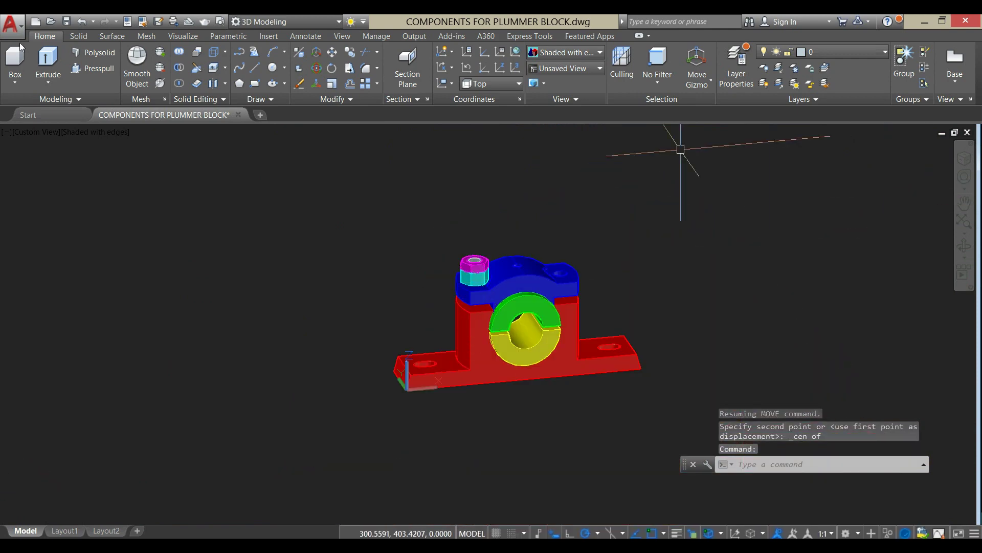
left_click(30, 132)
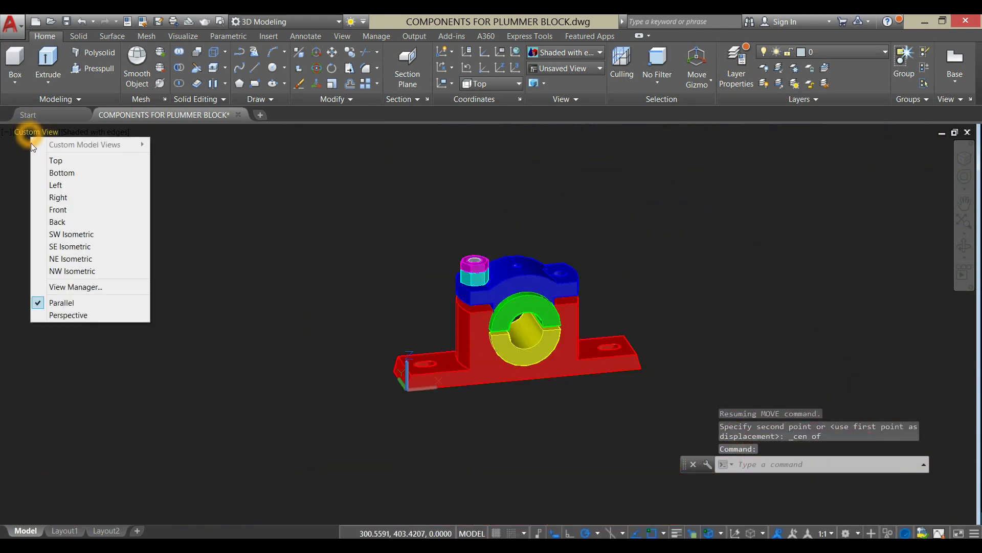
left_click(64, 209)
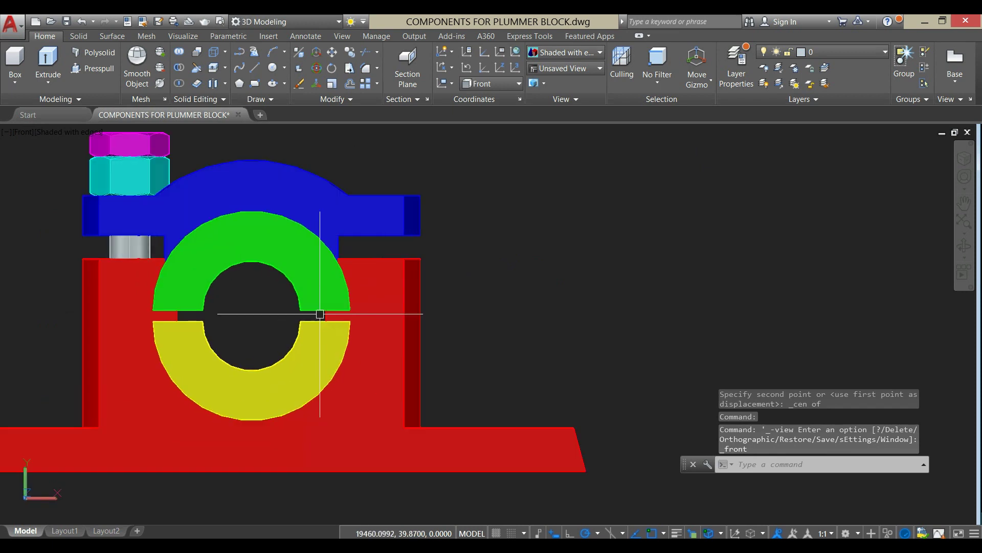
scroll(499, 233, "down", 4)
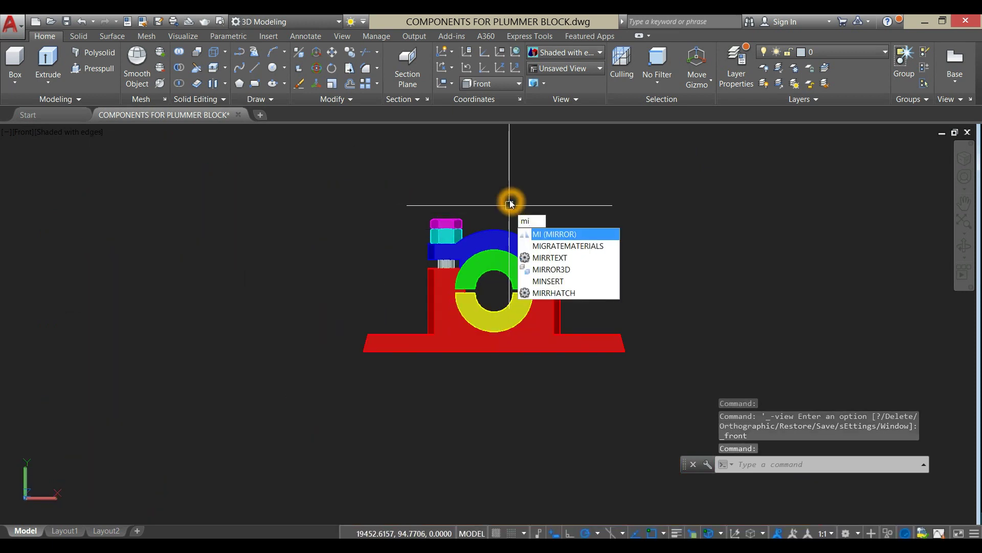
- Mirror the bolt, cyan nut and magenta nut about a vertical line through the bearing bore's centre, keeping the source objects
key("Return")
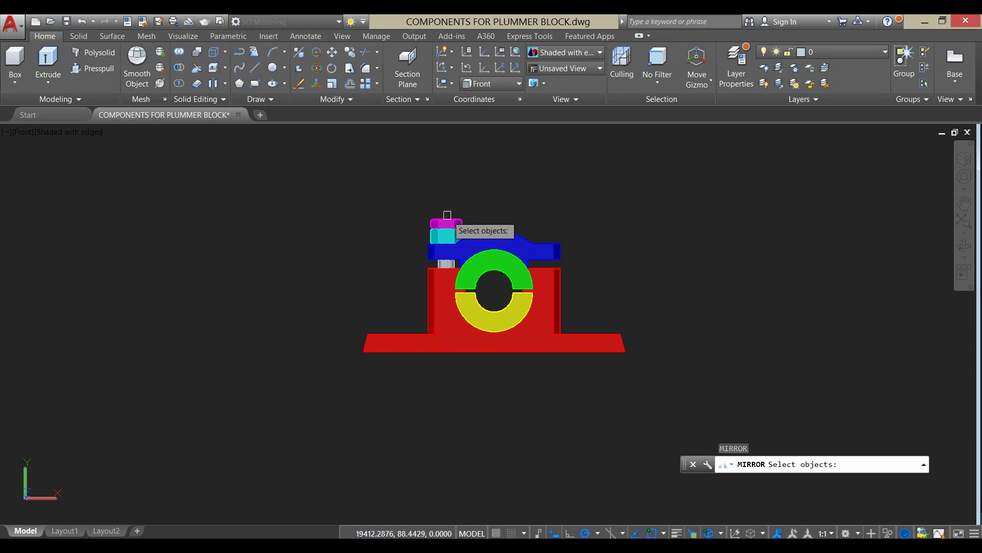
left_click(441, 239)
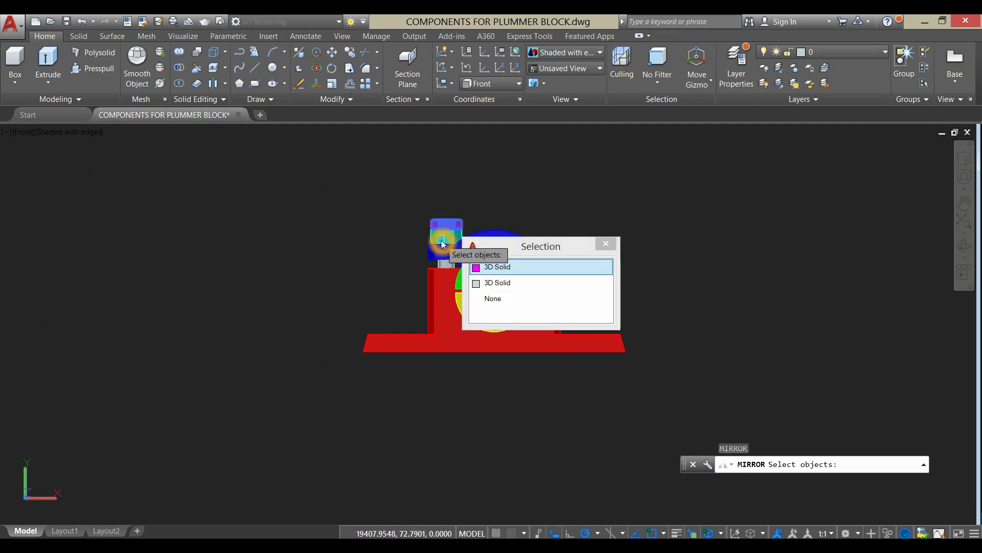
left_click(449, 263)
left_click(468, 285)
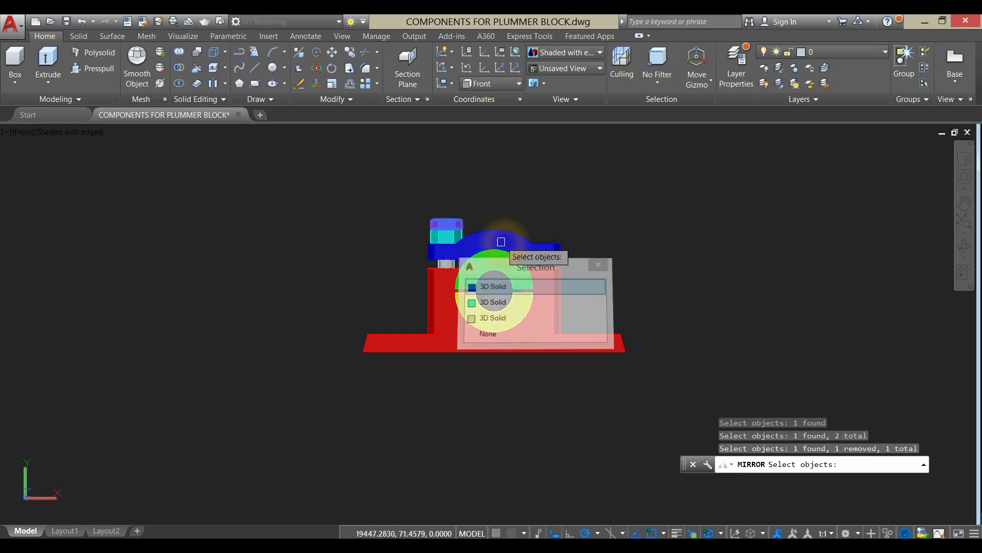
scroll(449, 264, "up", 5)
left_click(447, 254)
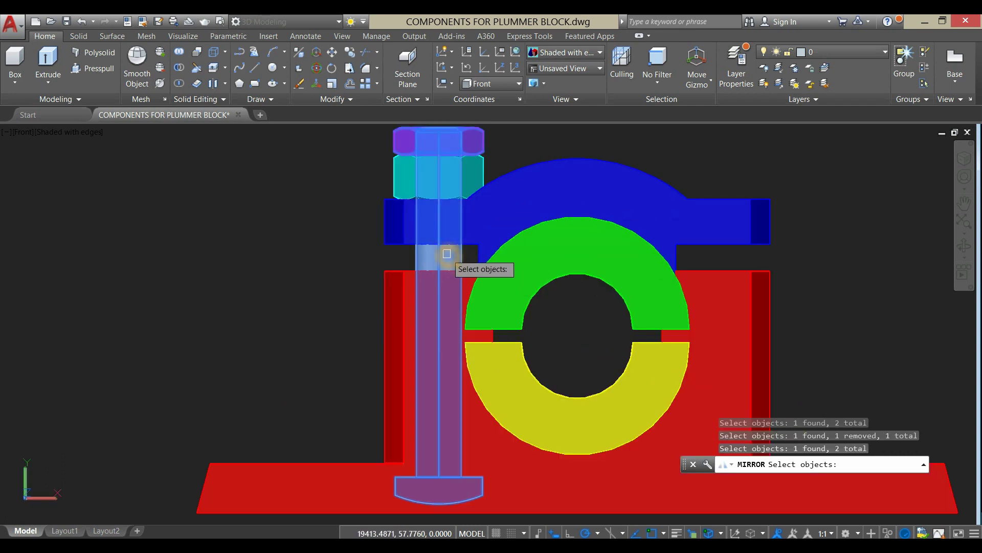
scroll(452, 242, "down", 2)
left_click(413, 205)
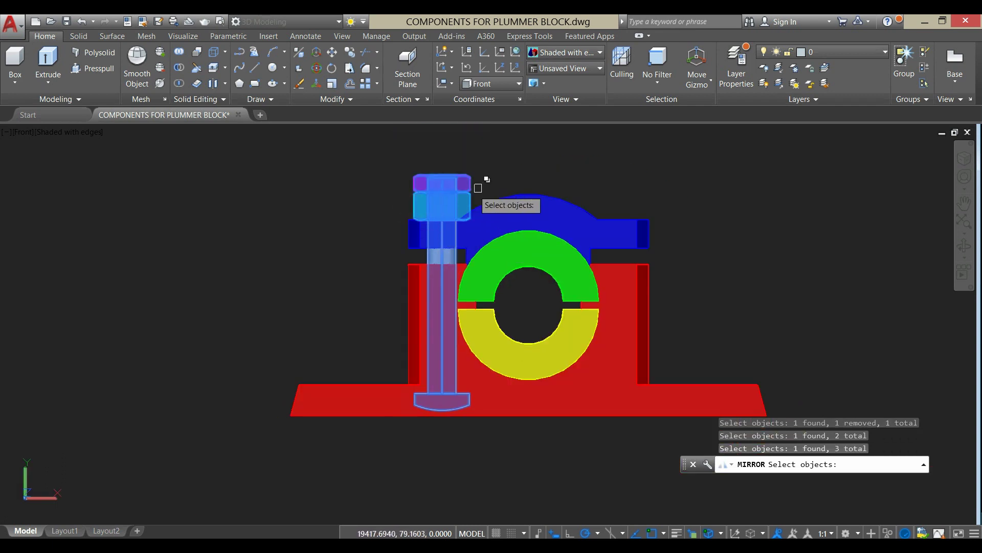
key("Return")
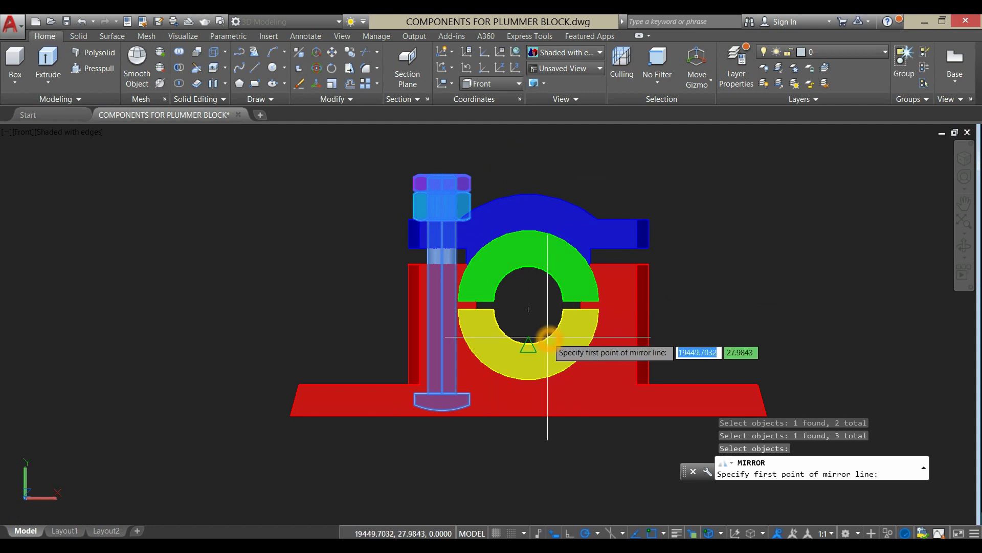
left_click(528, 308)
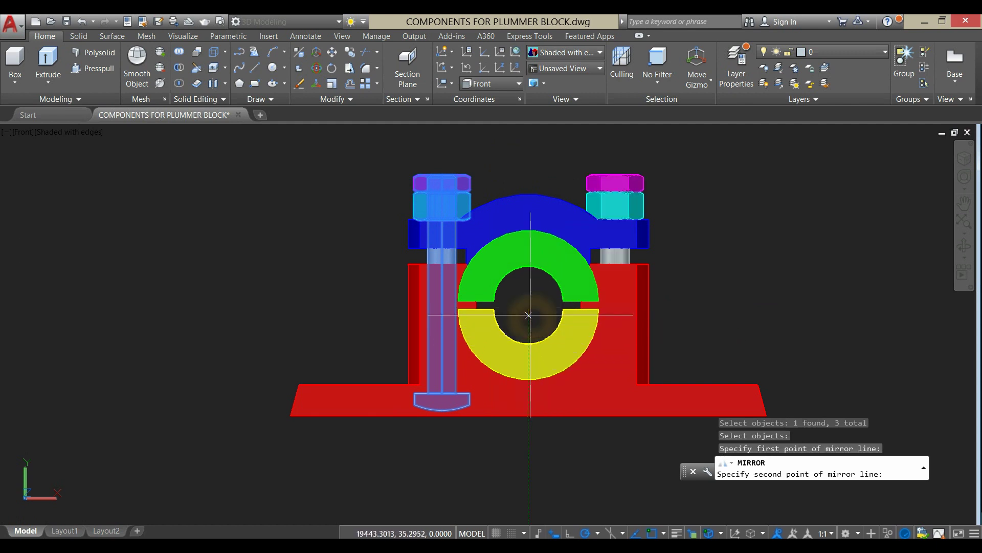
left_click(533, 147)
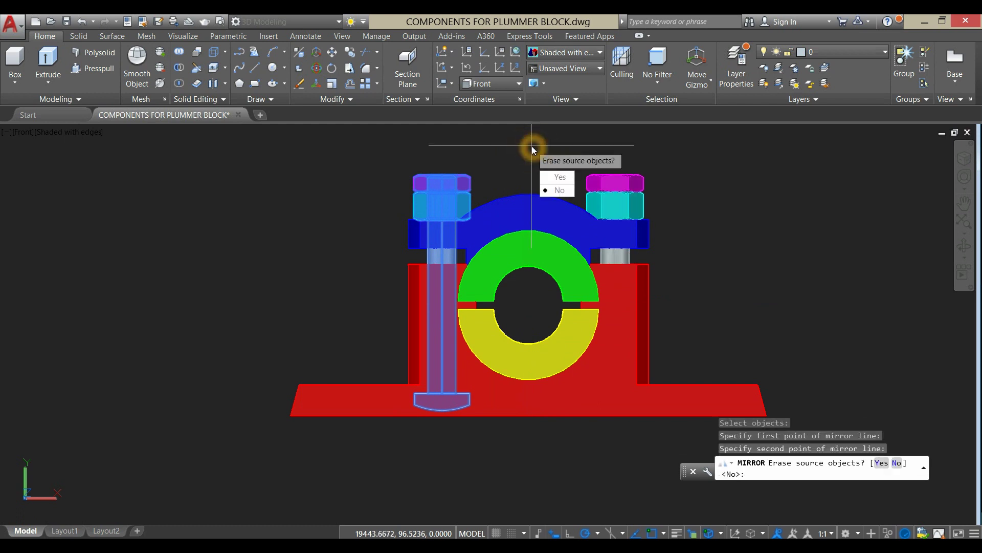
left_click(565, 196)
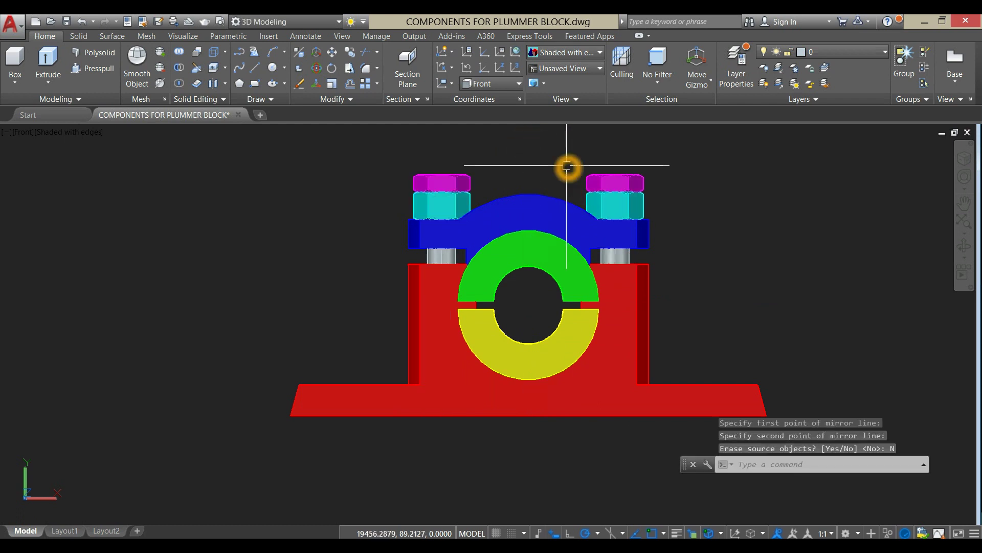
- Start an interference check with all solids of the plummer block assembly as the first set
middle_click_drag(566, 167, 502, 250, "shift")
scroll(607, 227, "down", 3)
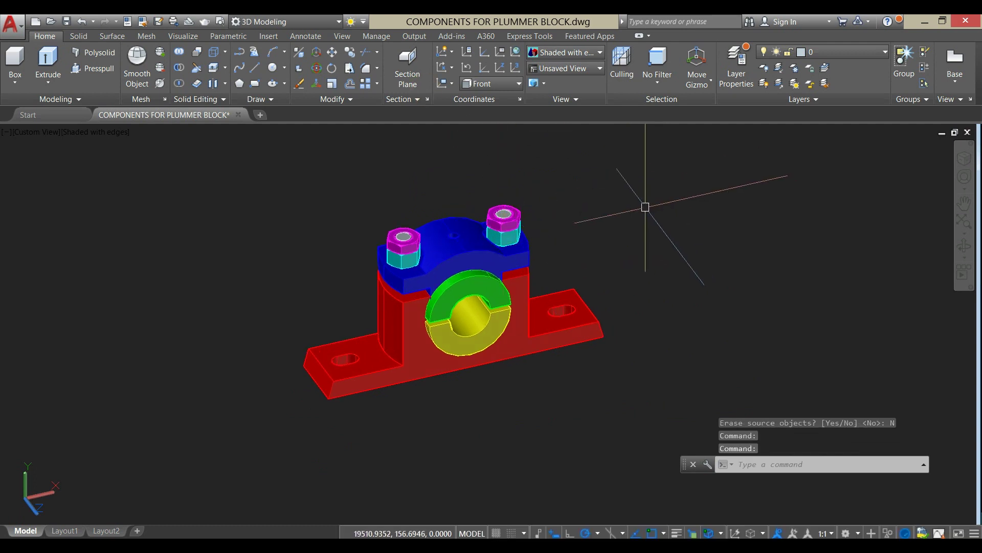
scroll(585, 195, "up", 2)
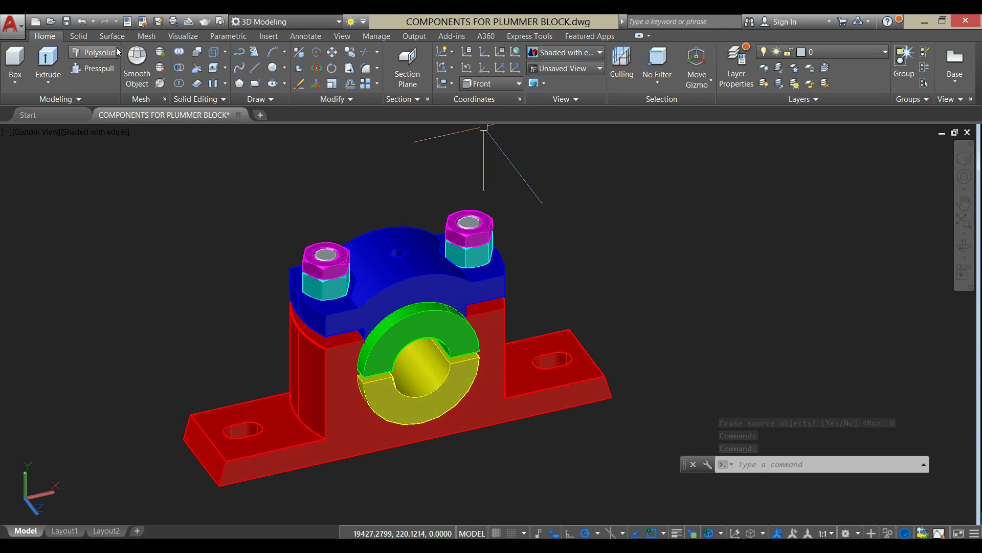
left_click(78, 38)
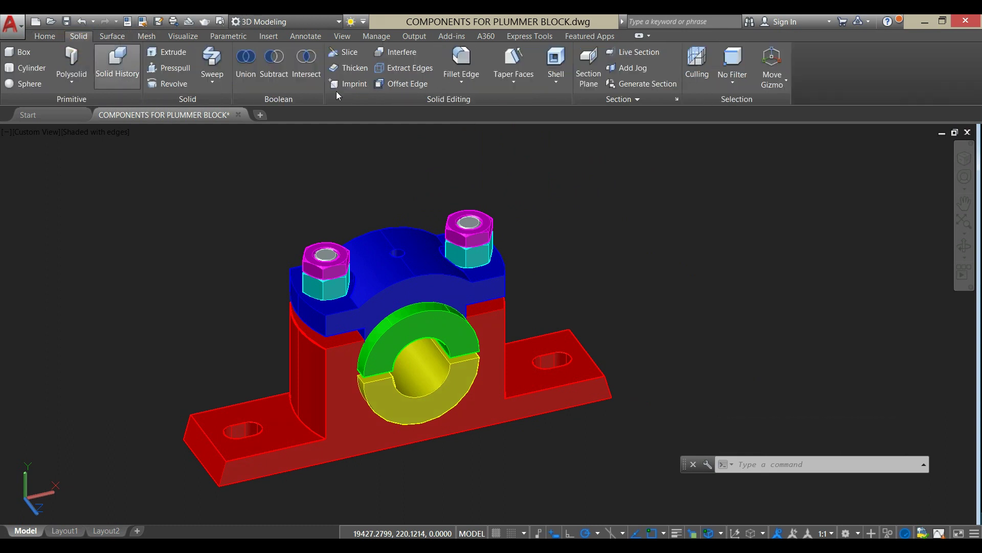
left_click(390, 57)
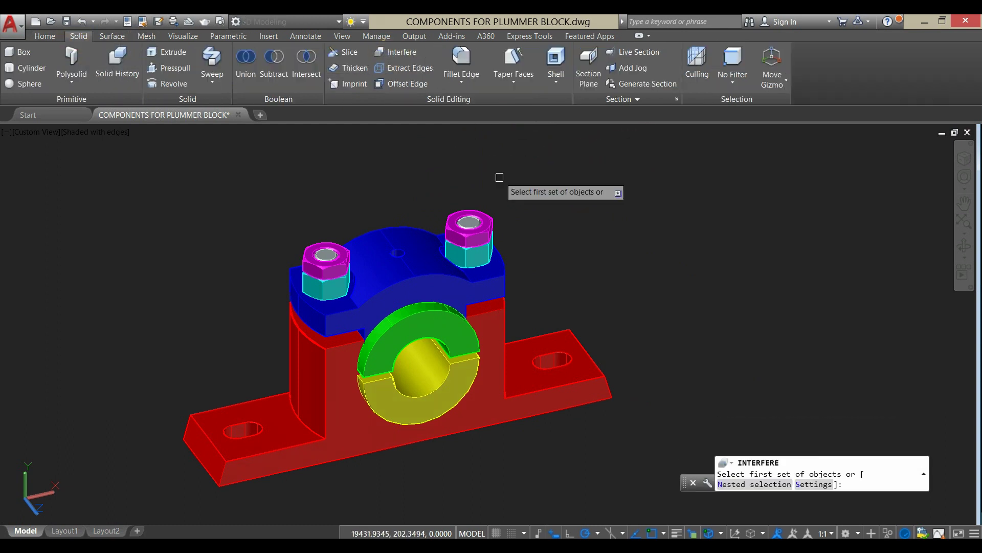
scroll(500, 176, "down", 2)
left_click(255, 156)
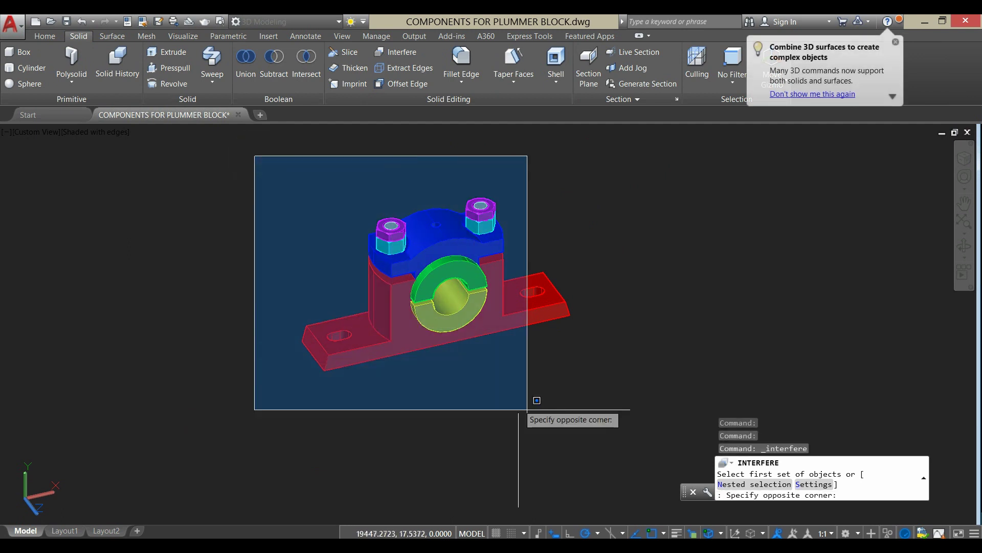
left_click(592, 432)
right_click(559, 219)
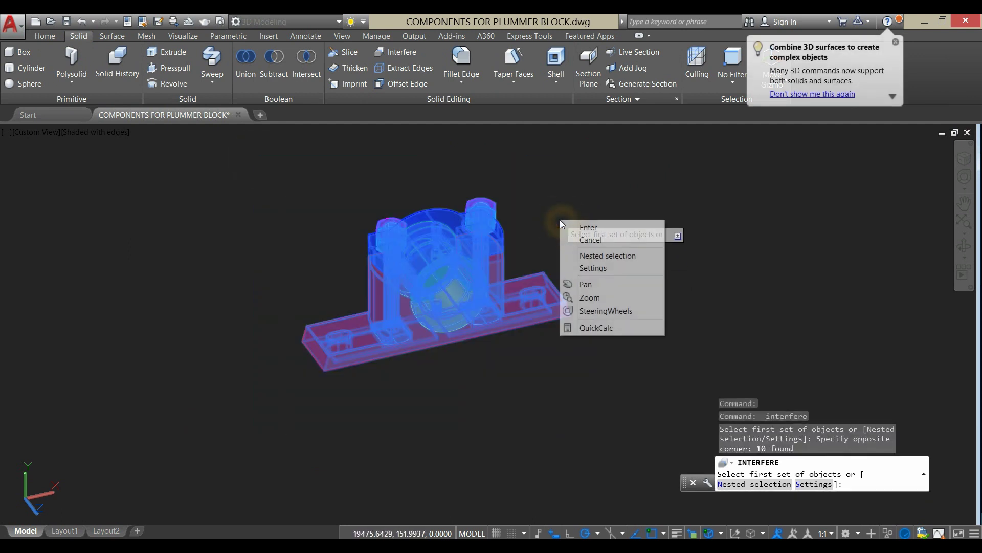
left_click(583, 222)
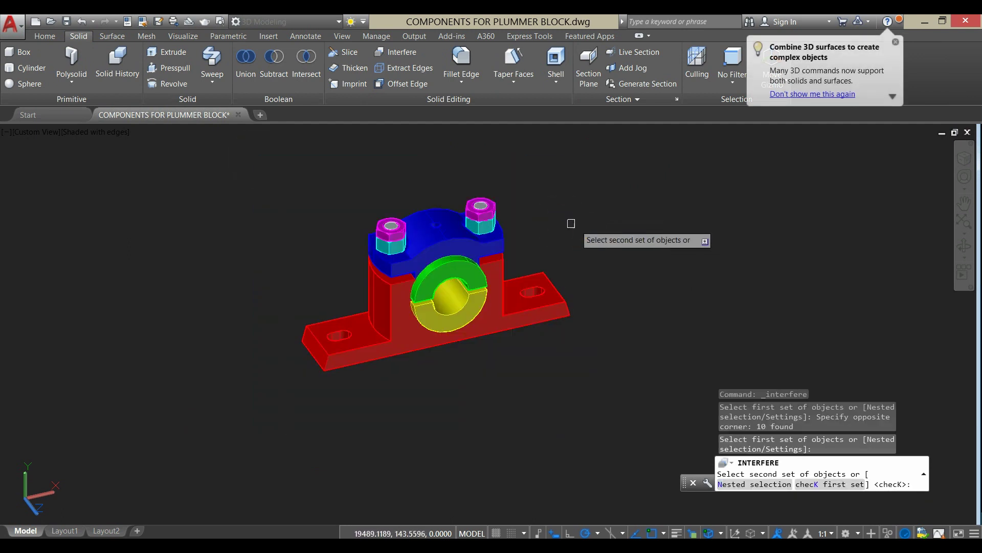
- Window the whole assembly for the second set and run the interference check
left_click(278, 171)
left_click(544, 434)
right_click(585, 256)
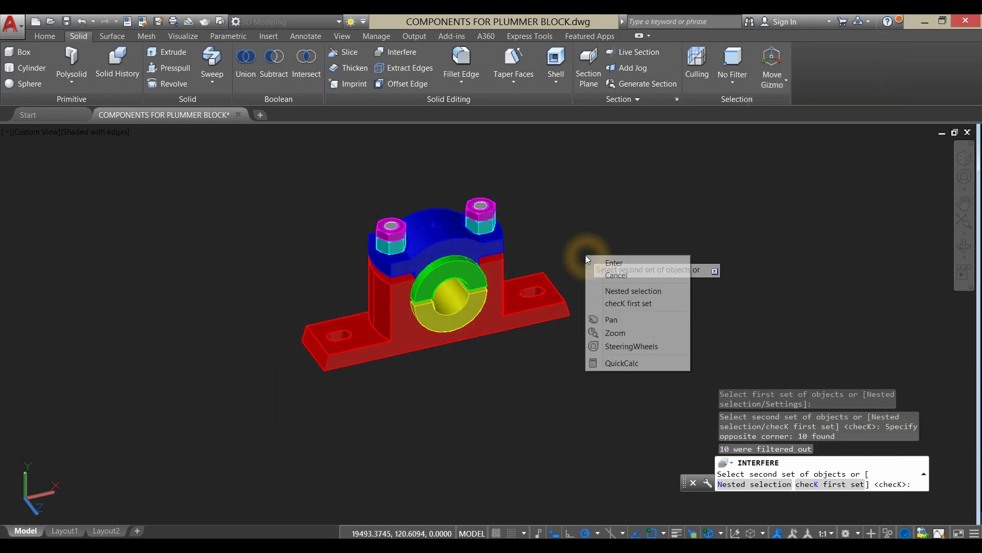
left_click(608, 263)
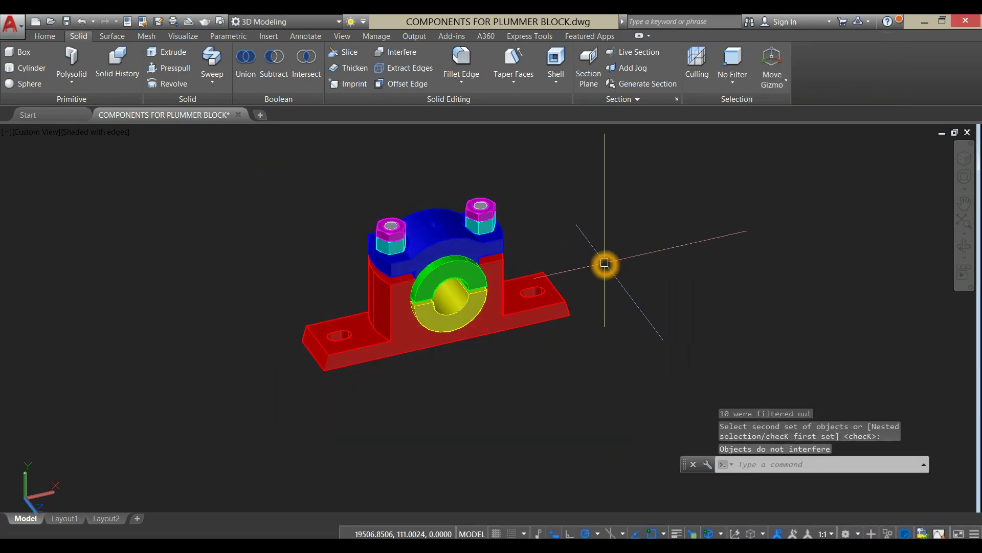
- Move the mirrored bolt's cyan nut slightly upward along the shank so that it overlaps the magenta nut above it
middle_click_drag(603, 259, 459, 310, "shift")
scroll(538, 244, "up", 5)
scroll(491, 265, "down", 4)
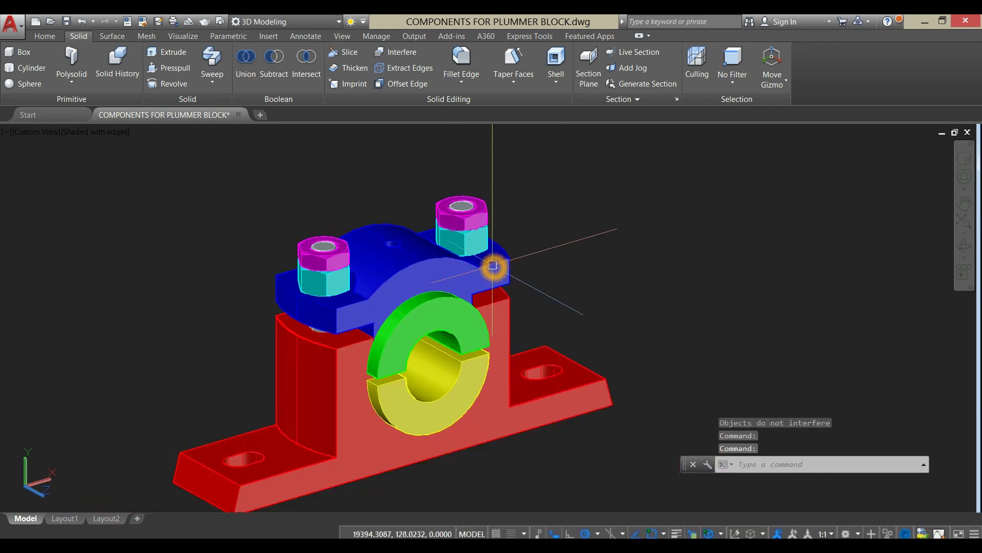
scroll(516, 247, "up", 5)
scroll(516, 248, "down", 1)
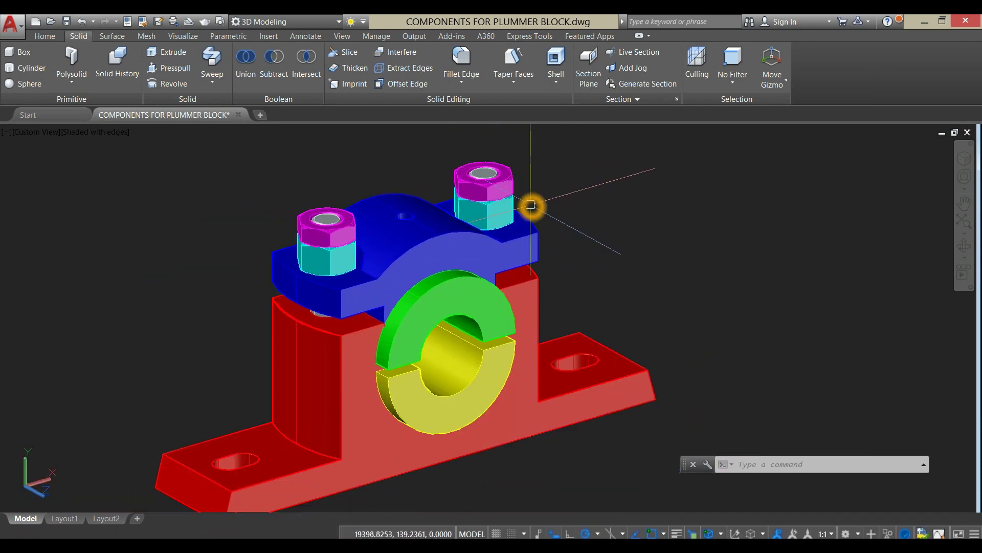
scroll(530, 204, "up", 3)
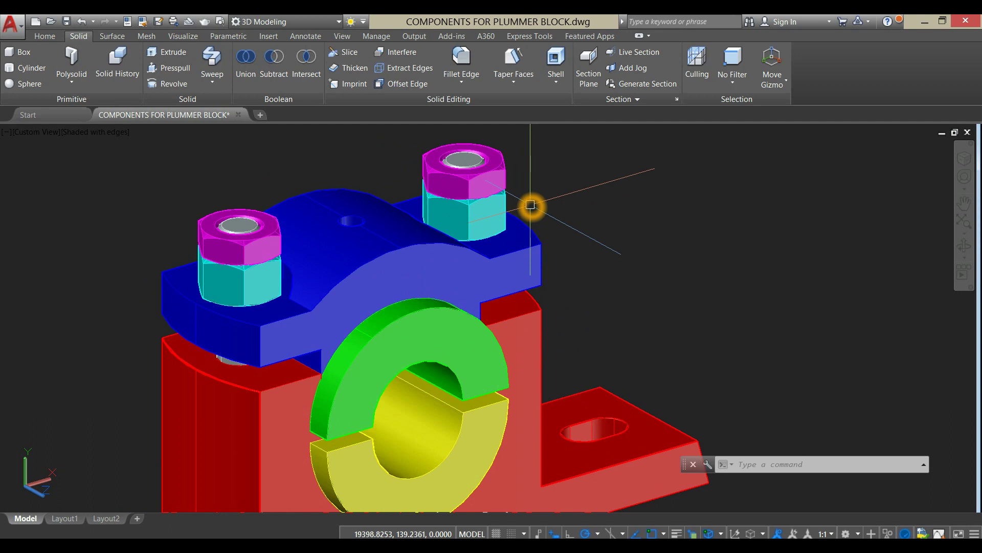
scroll(518, 212, "up", 2)
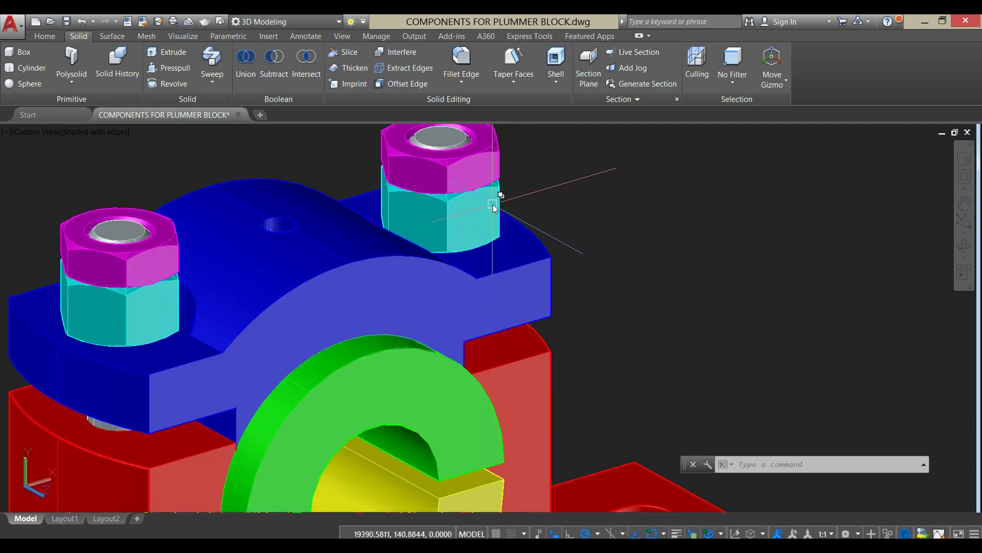
left_click(494, 190)
right_click(550, 158)
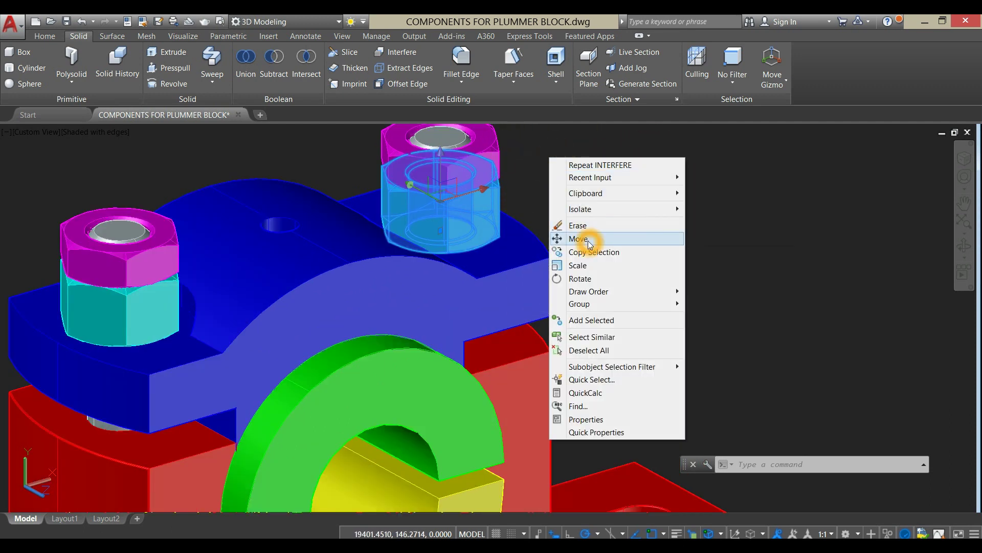
left_click(589, 244)
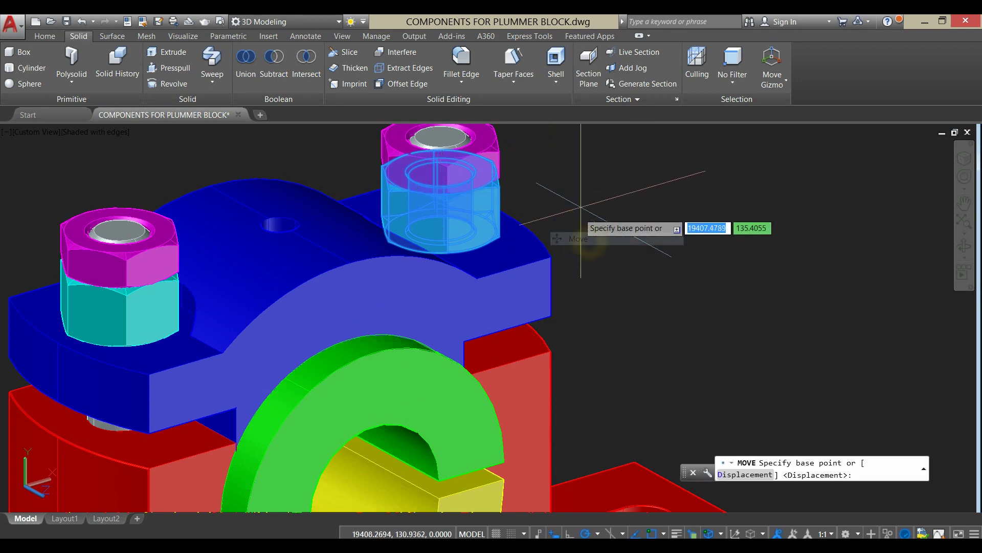
left_click(583, 198)
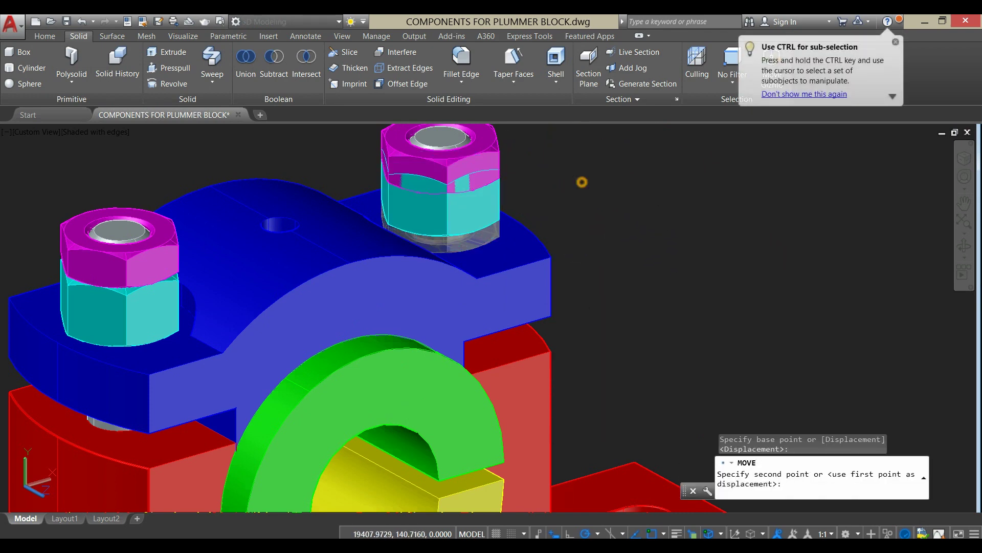
left_click(582, 180)
- Start another interference check with the whole assembly, including the mirrored magenta nut above the shifted cyan nut, as the first set
scroll(598, 184, "down", 2)
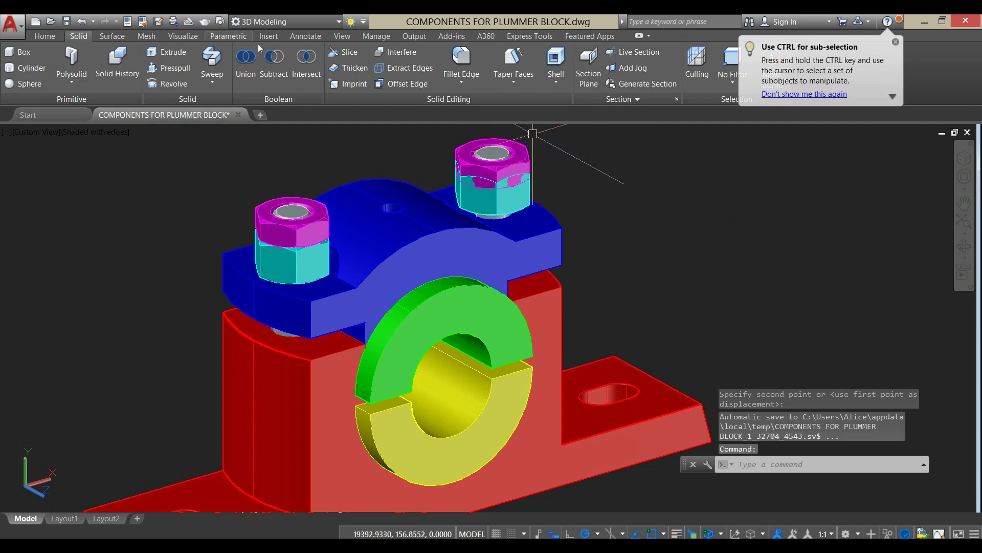
left_click(391, 58)
scroll(409, 147, "down", 2)
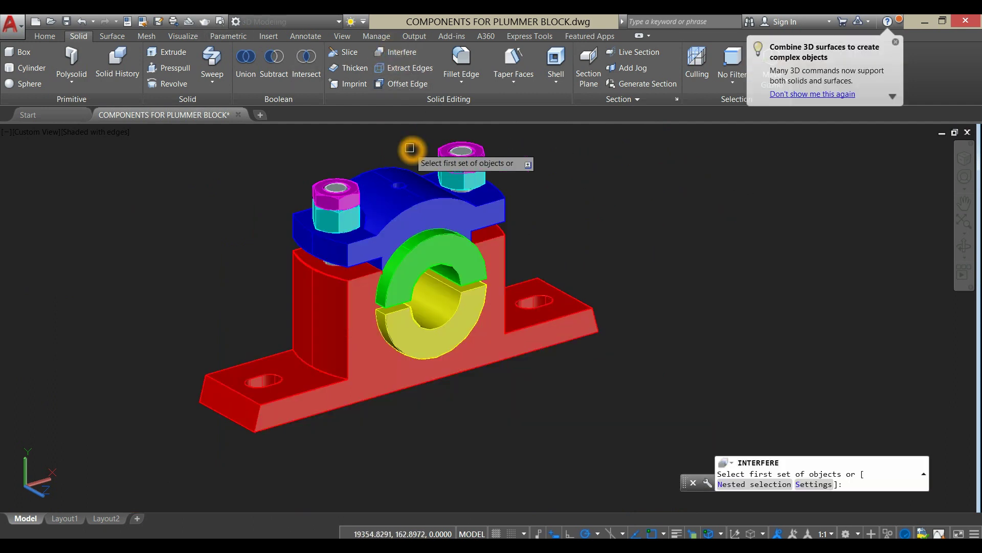
left_click(175, 148)
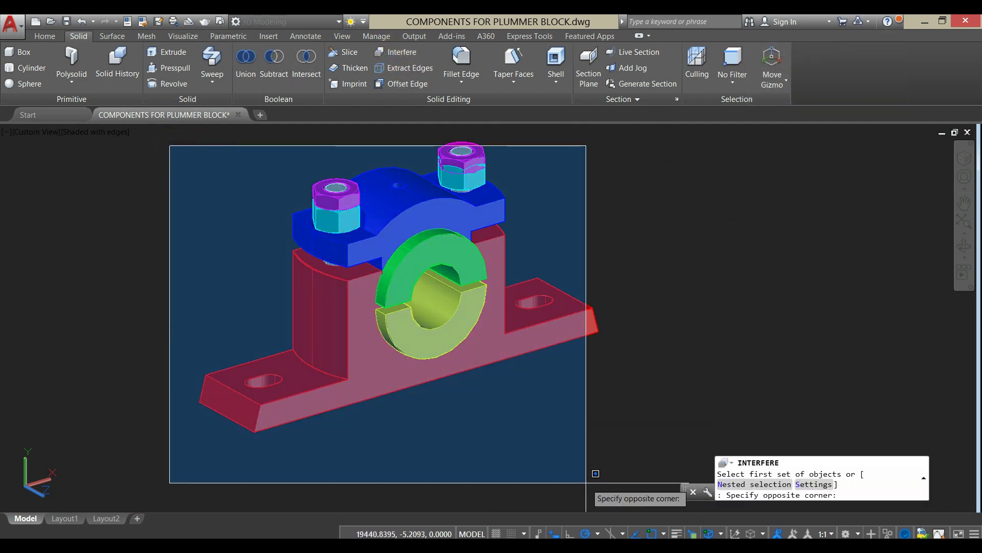
left_click(597, 466)
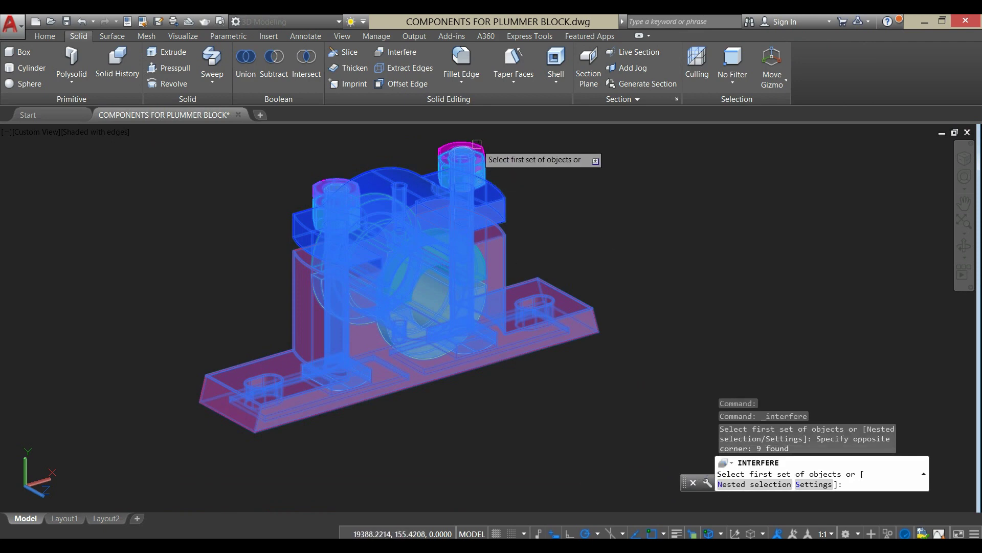
left_click(476, 147)
right_click(545, 148)
left_click(547, 151)
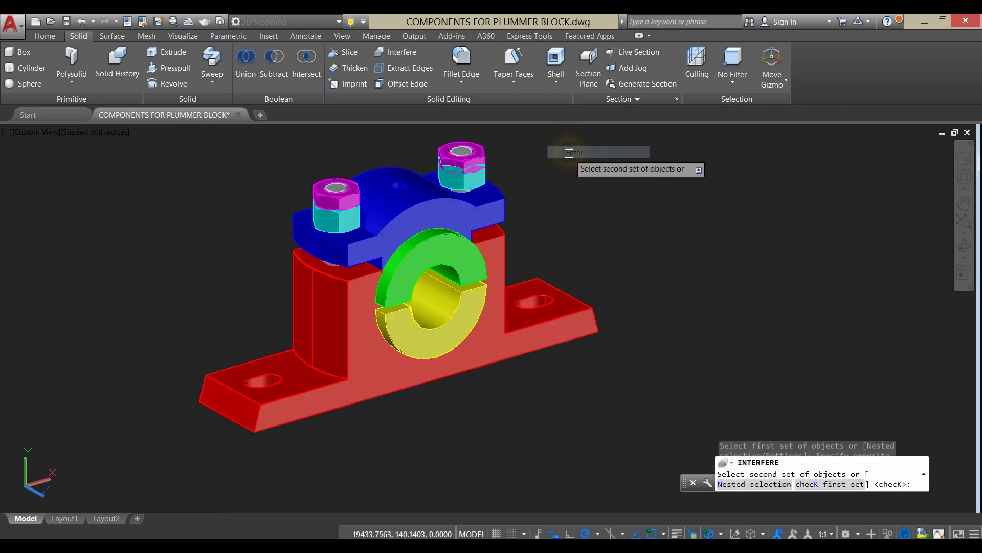
- Window the whole assembly for the second set, run the interference check on the shifted nut, and close the results
left_click(259, 142)
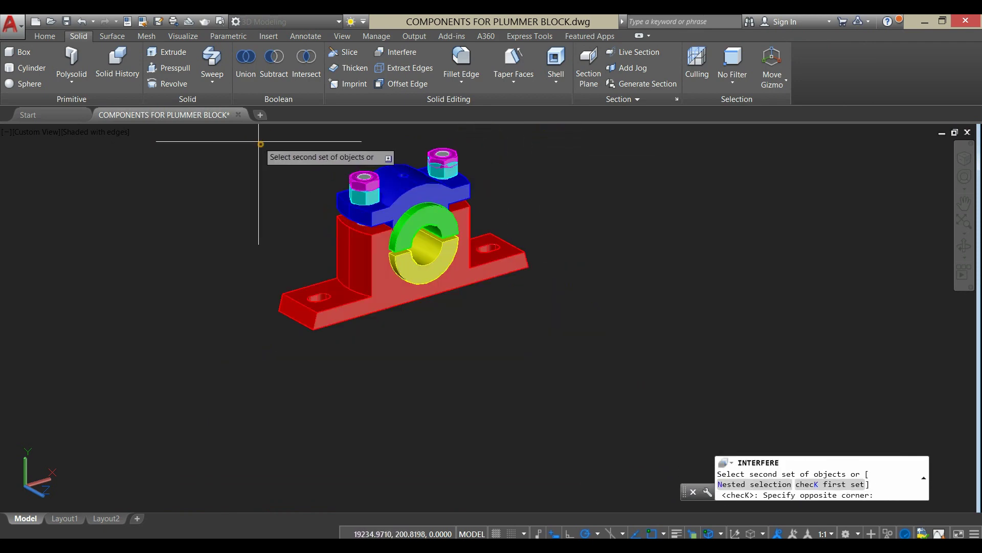
left_click(591, 395)
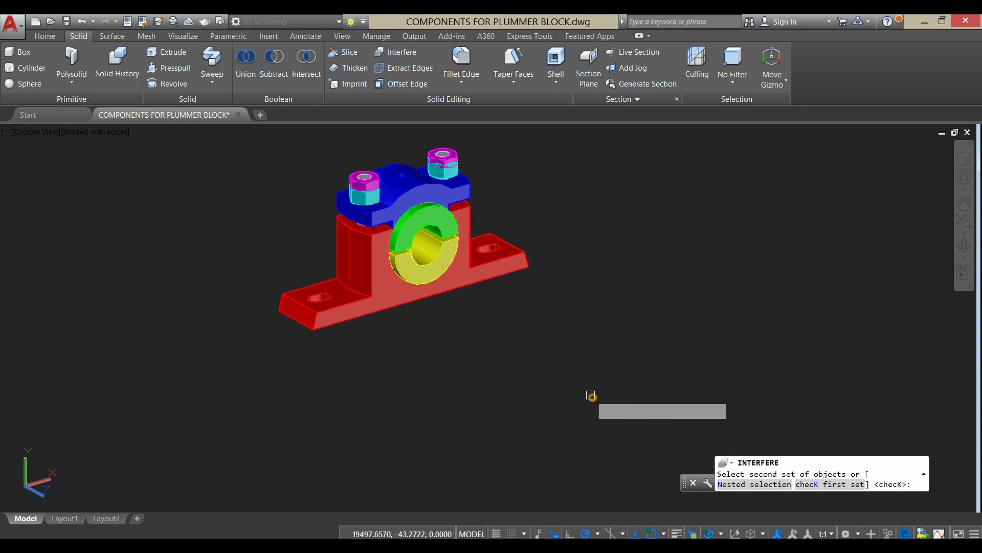
left_click(545, 347)
left_click(257, 138)
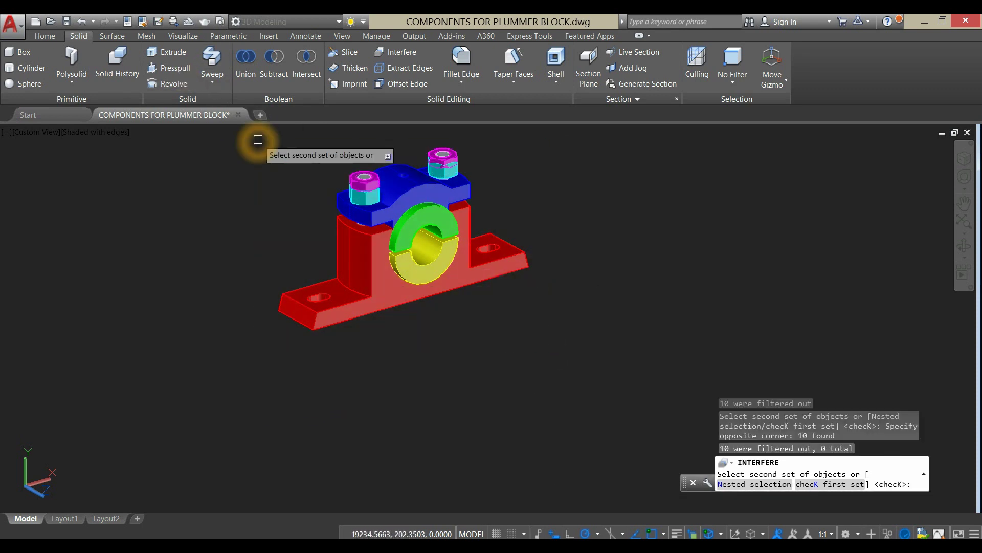
right_click(475, 152)
left_click(500, 158)
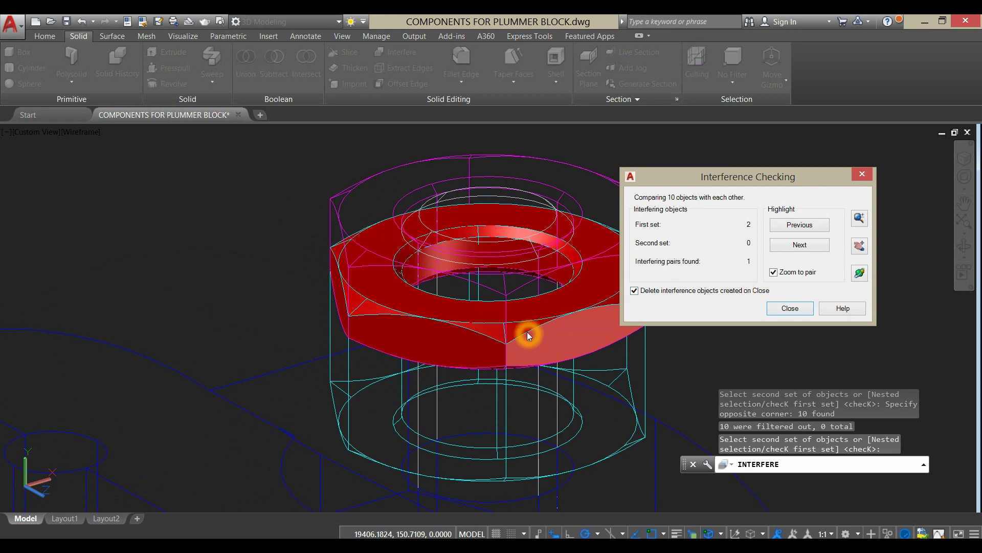
left_click(790, 308)
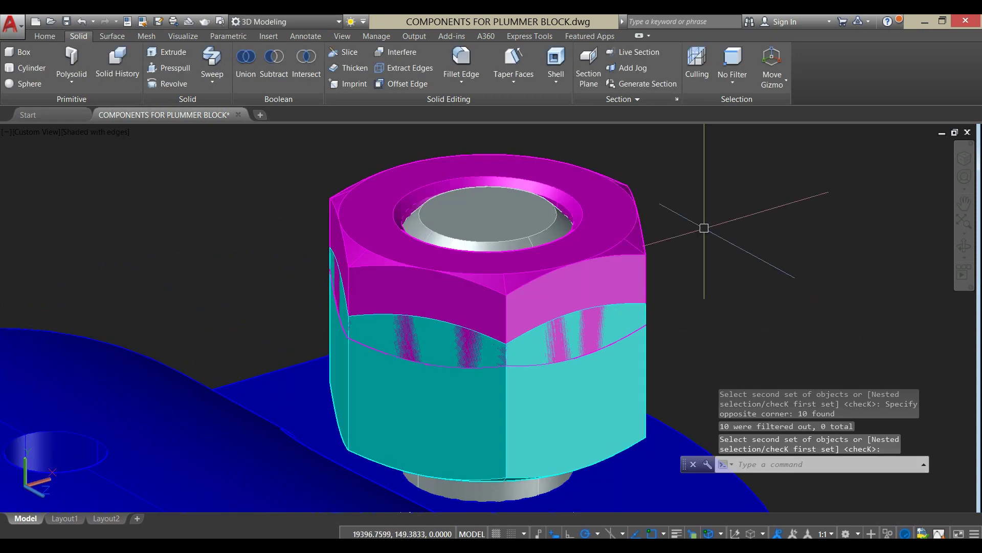
- Undo the interference check and the upward move of the mirrored bolt's cyan nut
key("ctrl+z")
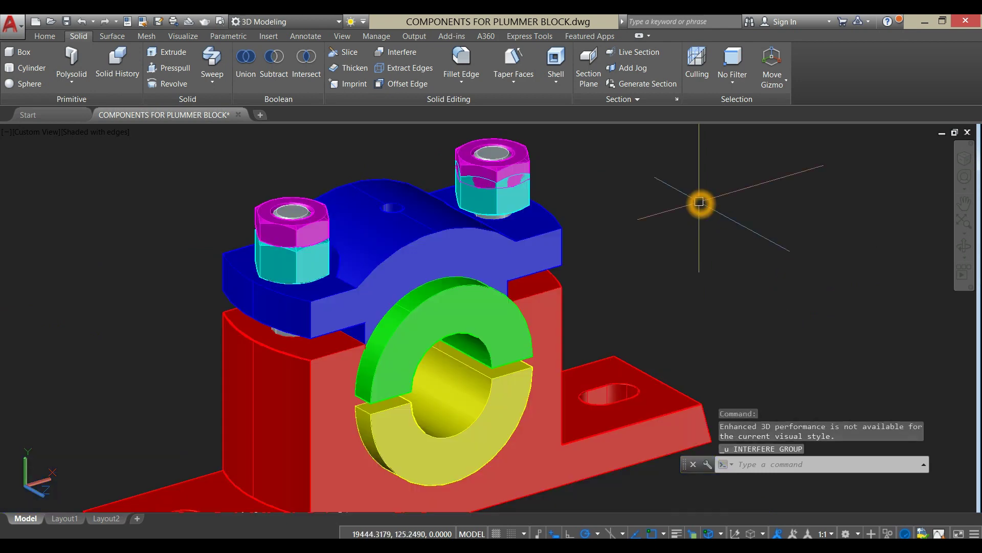
key("ctrl+z")
key("ctrl+z")
- Examine the assembled plummer block from several angles, including both bolts with their nuts, the cap and the bearing halves
scroll(574, 208, "down", 5)
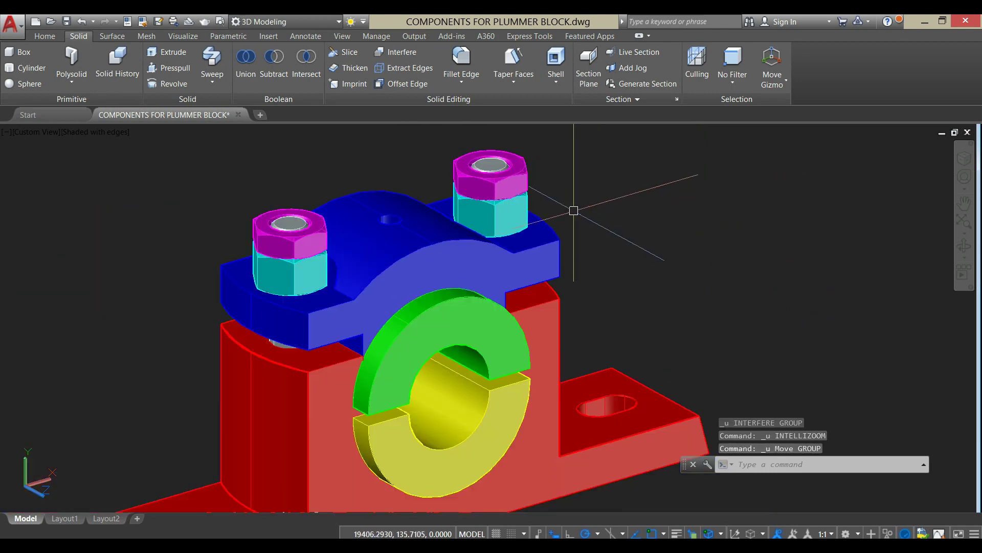
middle_click_drag(816, 337, 817, 296, "shift")
scroll(815, 293, "up", 2)
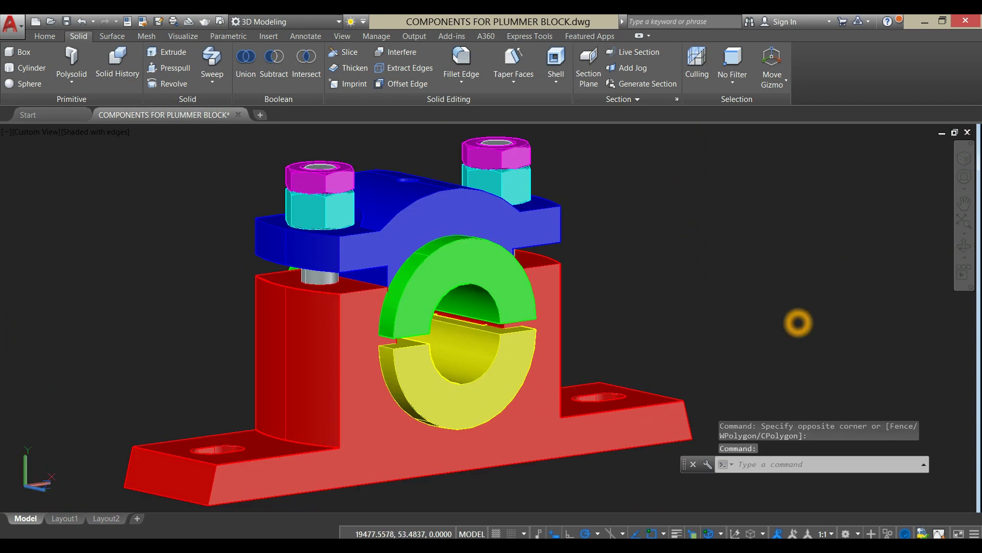
scroll(640, 286, "down", 3)
middle_click_drag(639, 286, 729, 324)
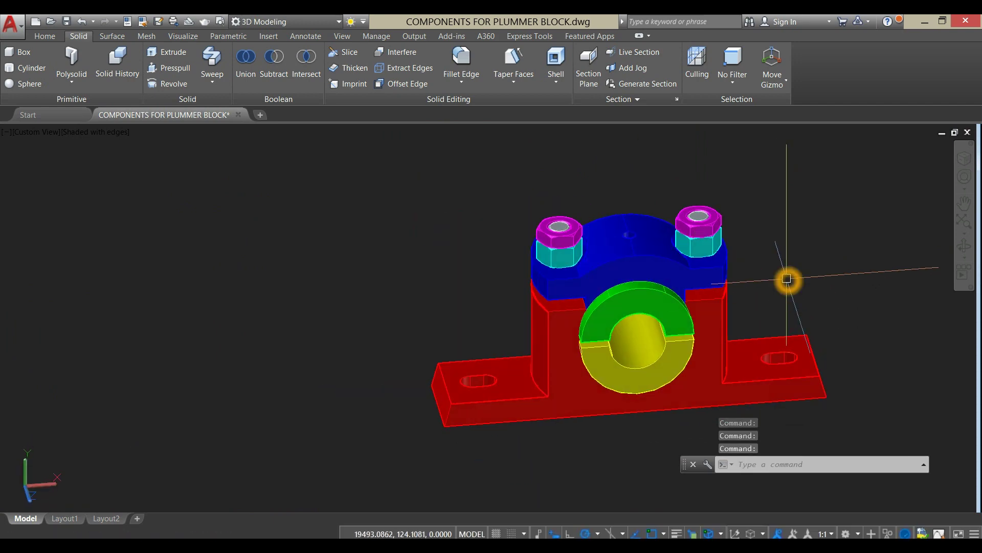
scroll(787, 278, "up", 2)
middle_click_drag(785, 278, 765, 272, "shift")
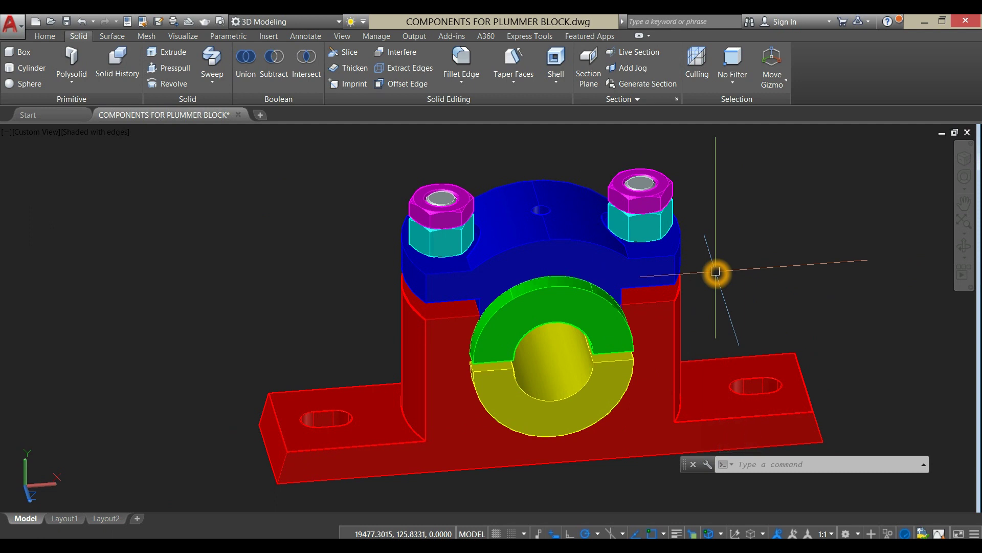
middle_click_drag(711, 273, 712, 241, "shift")
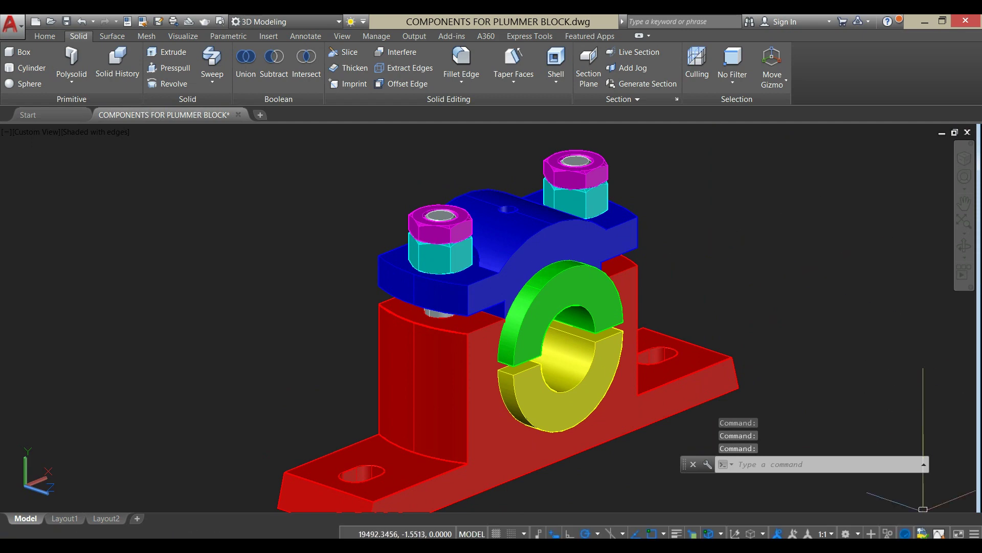